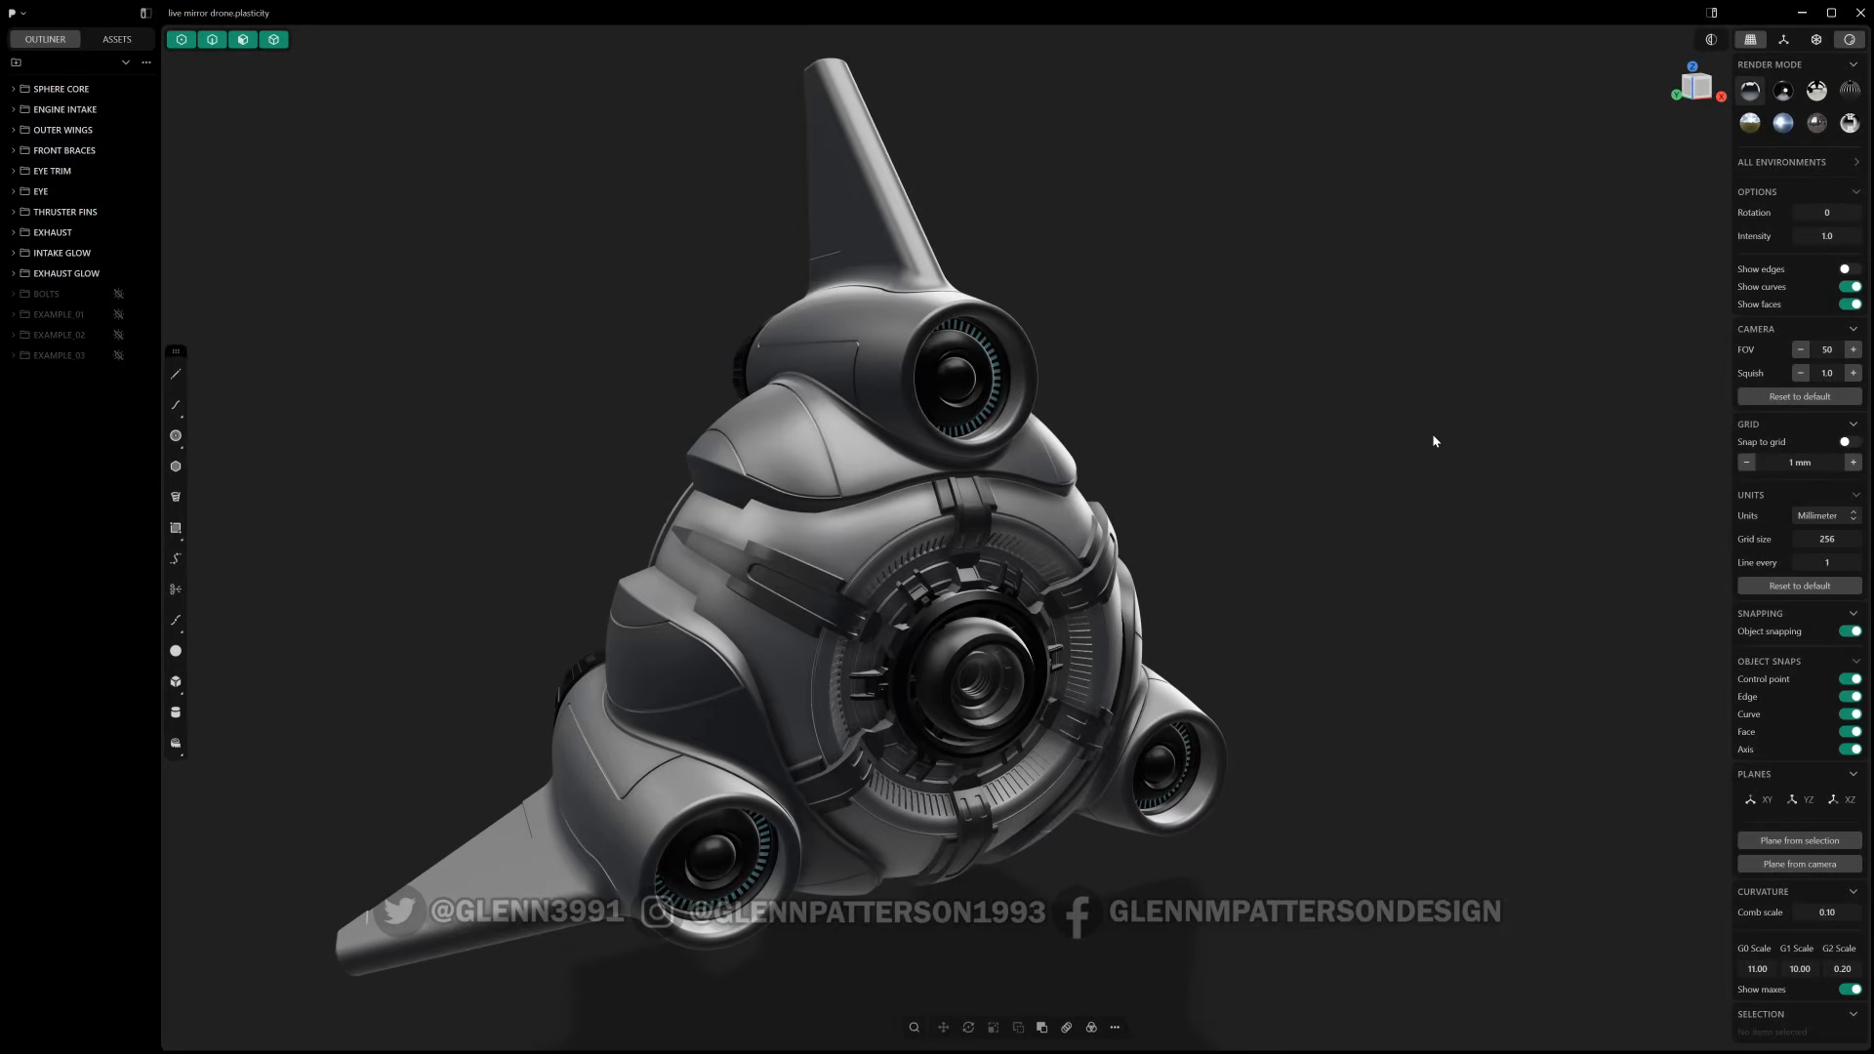
- Switch the viewport from render mode to matcap shading and turn on edge display
{"action": "middle_click_drag", "start_coordinate": [1267, 556], "coordinate": [1389, 565], "text": "shift"}
{"action": "middle_click_drag", "start_coordinate": [1108, 670], "coordinate": [1156, 661]}
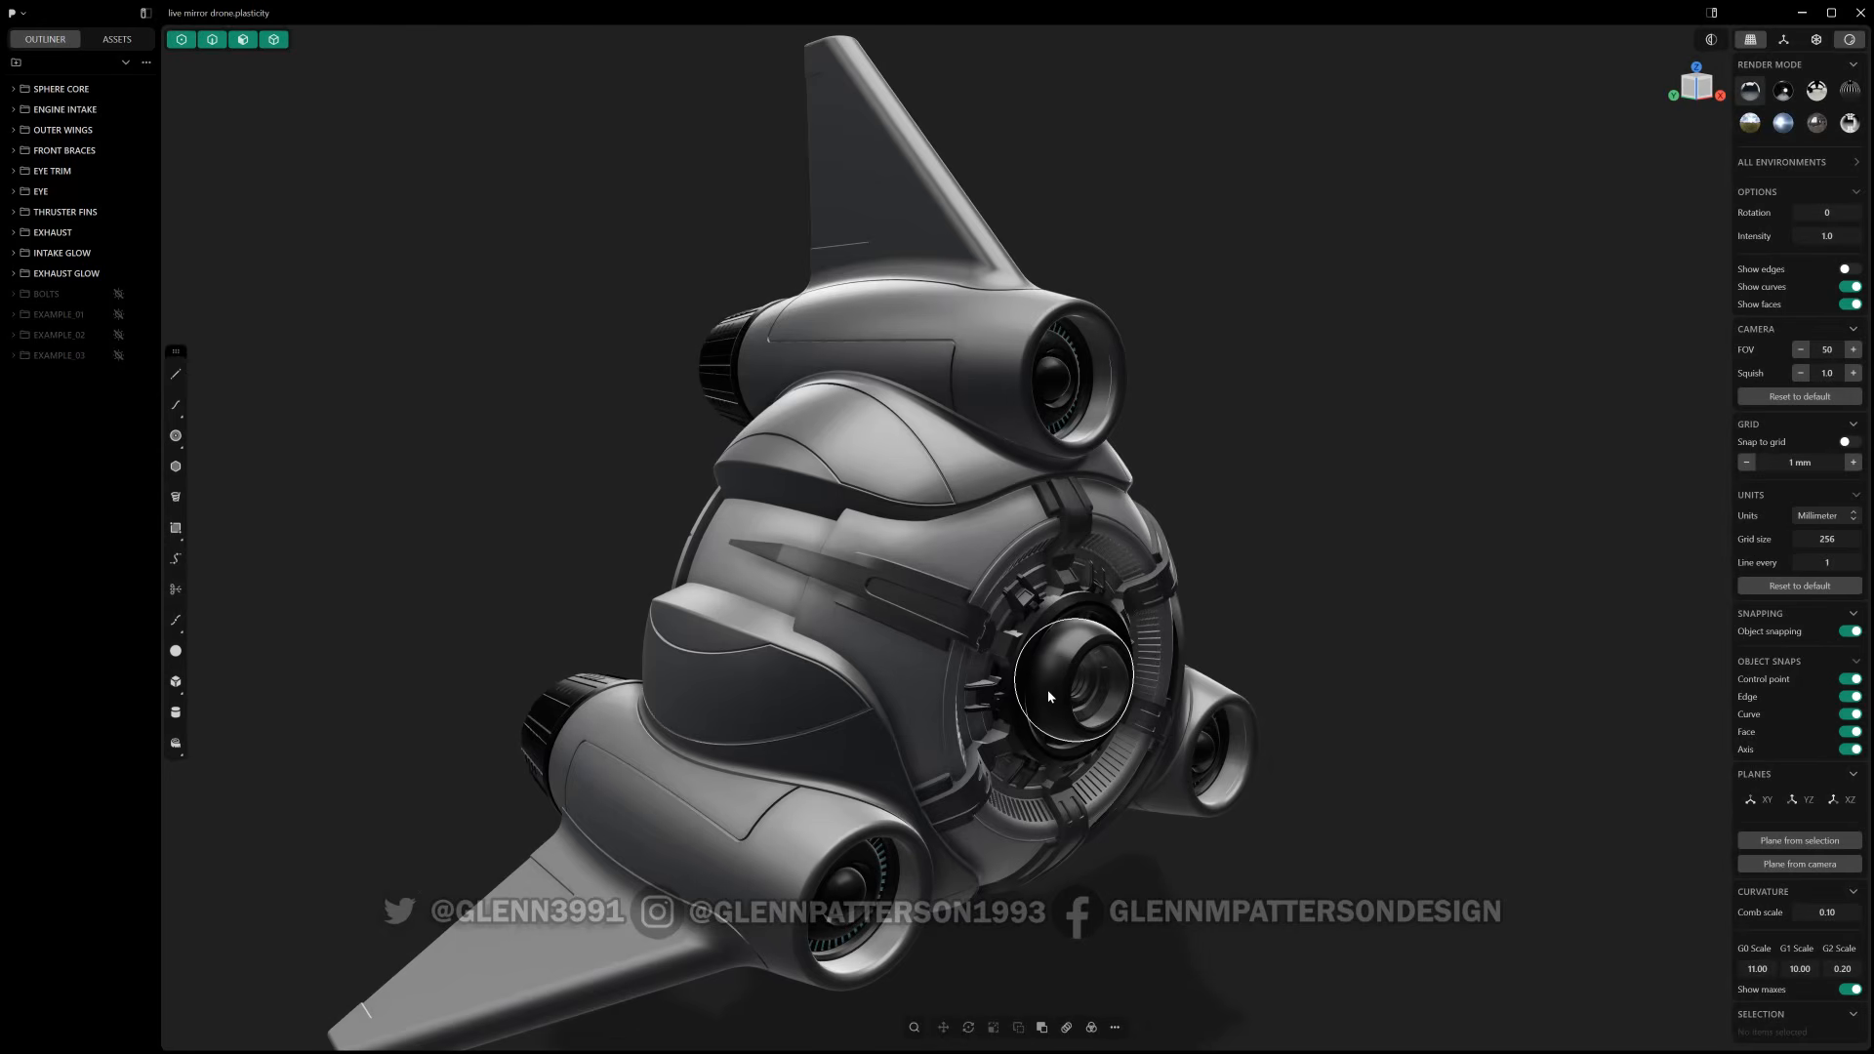
{"action": "middle_click_drag", "start_coordinate": [1132, 586], "coordinate": [1037, 684]}
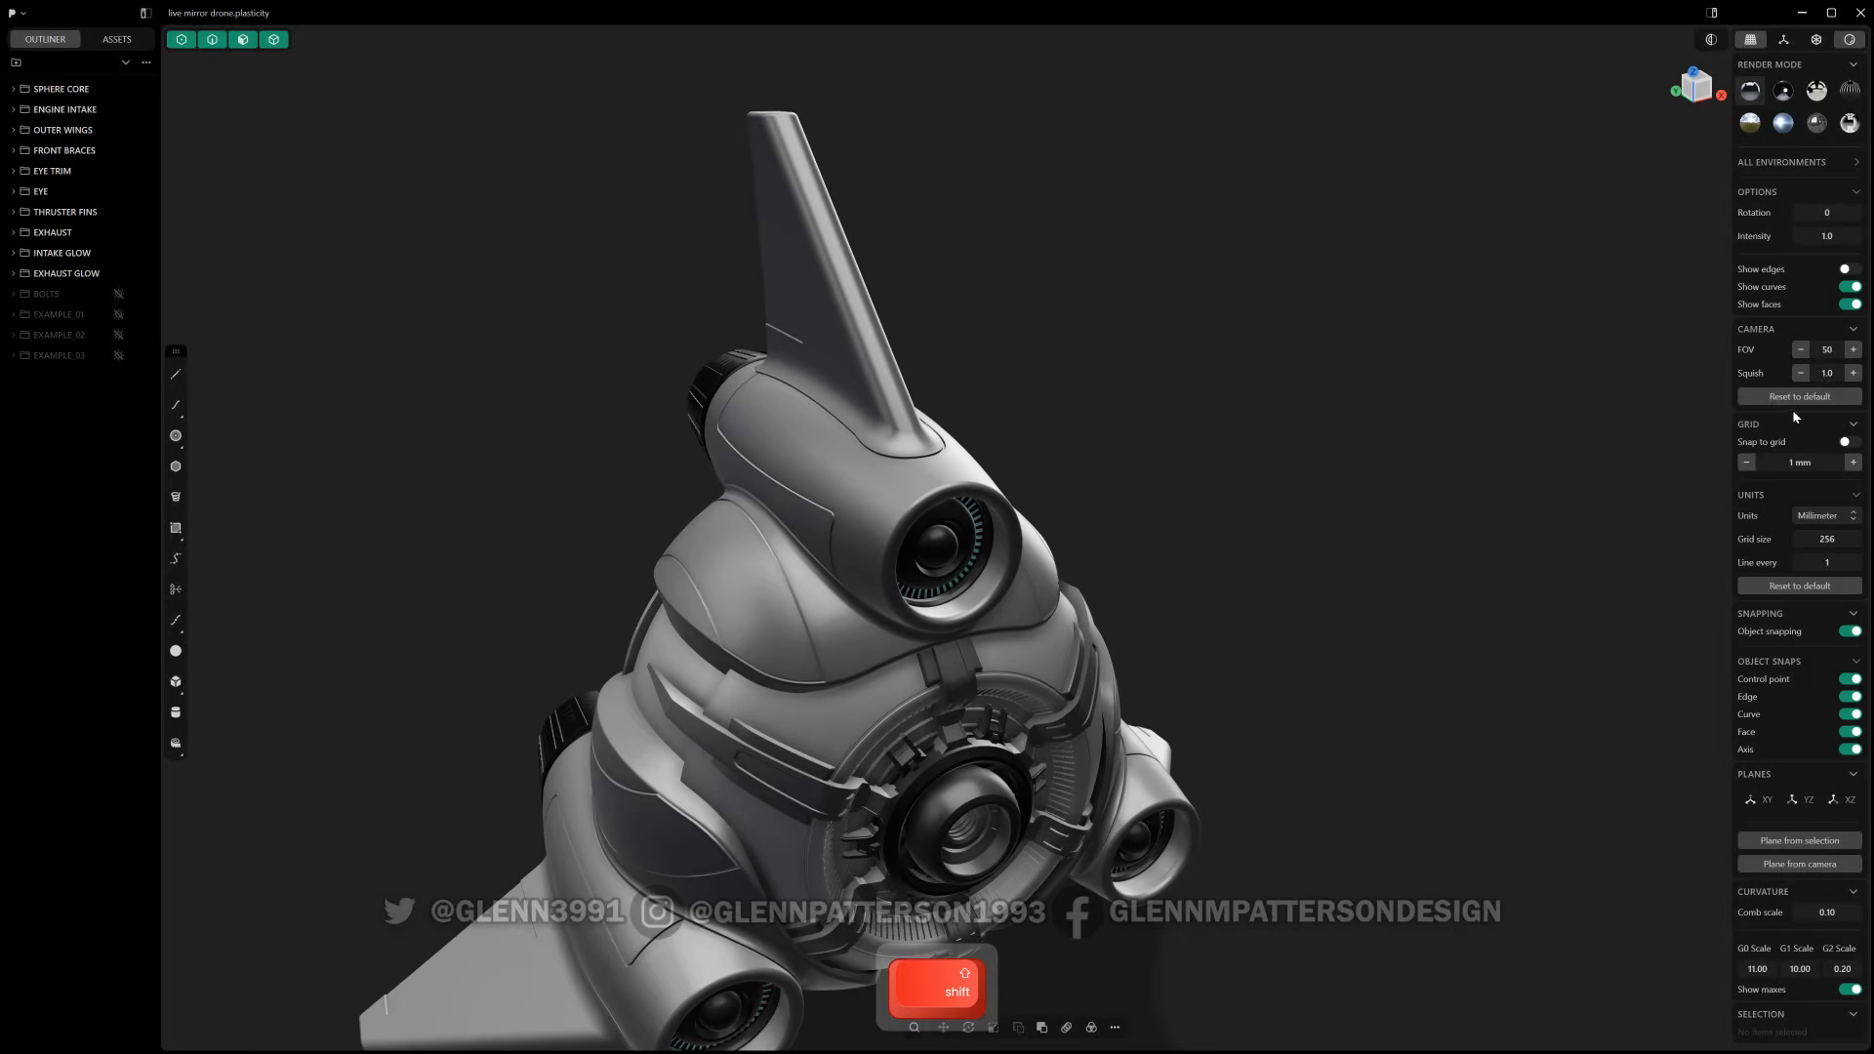
{"action": "left_click", "coordinate": [1848, 39]}
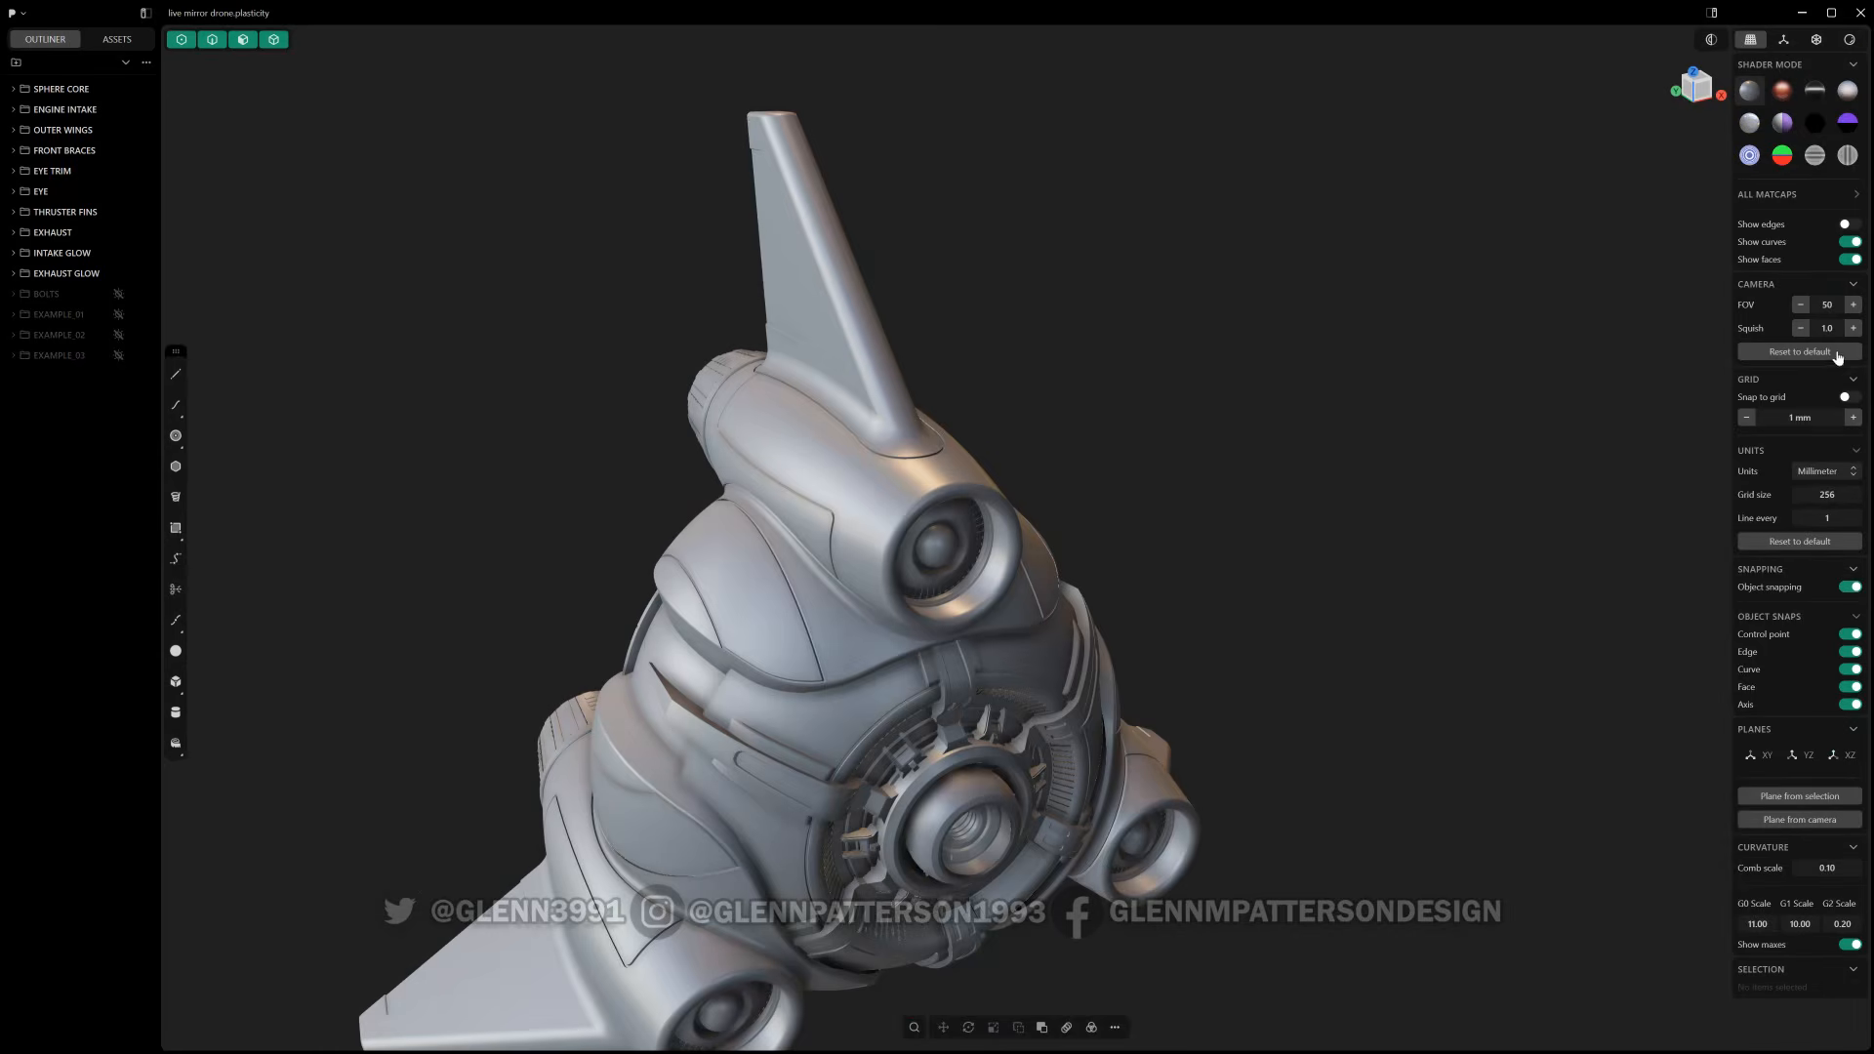
{"action": "left_click", "coordinate": [1848, 225]}
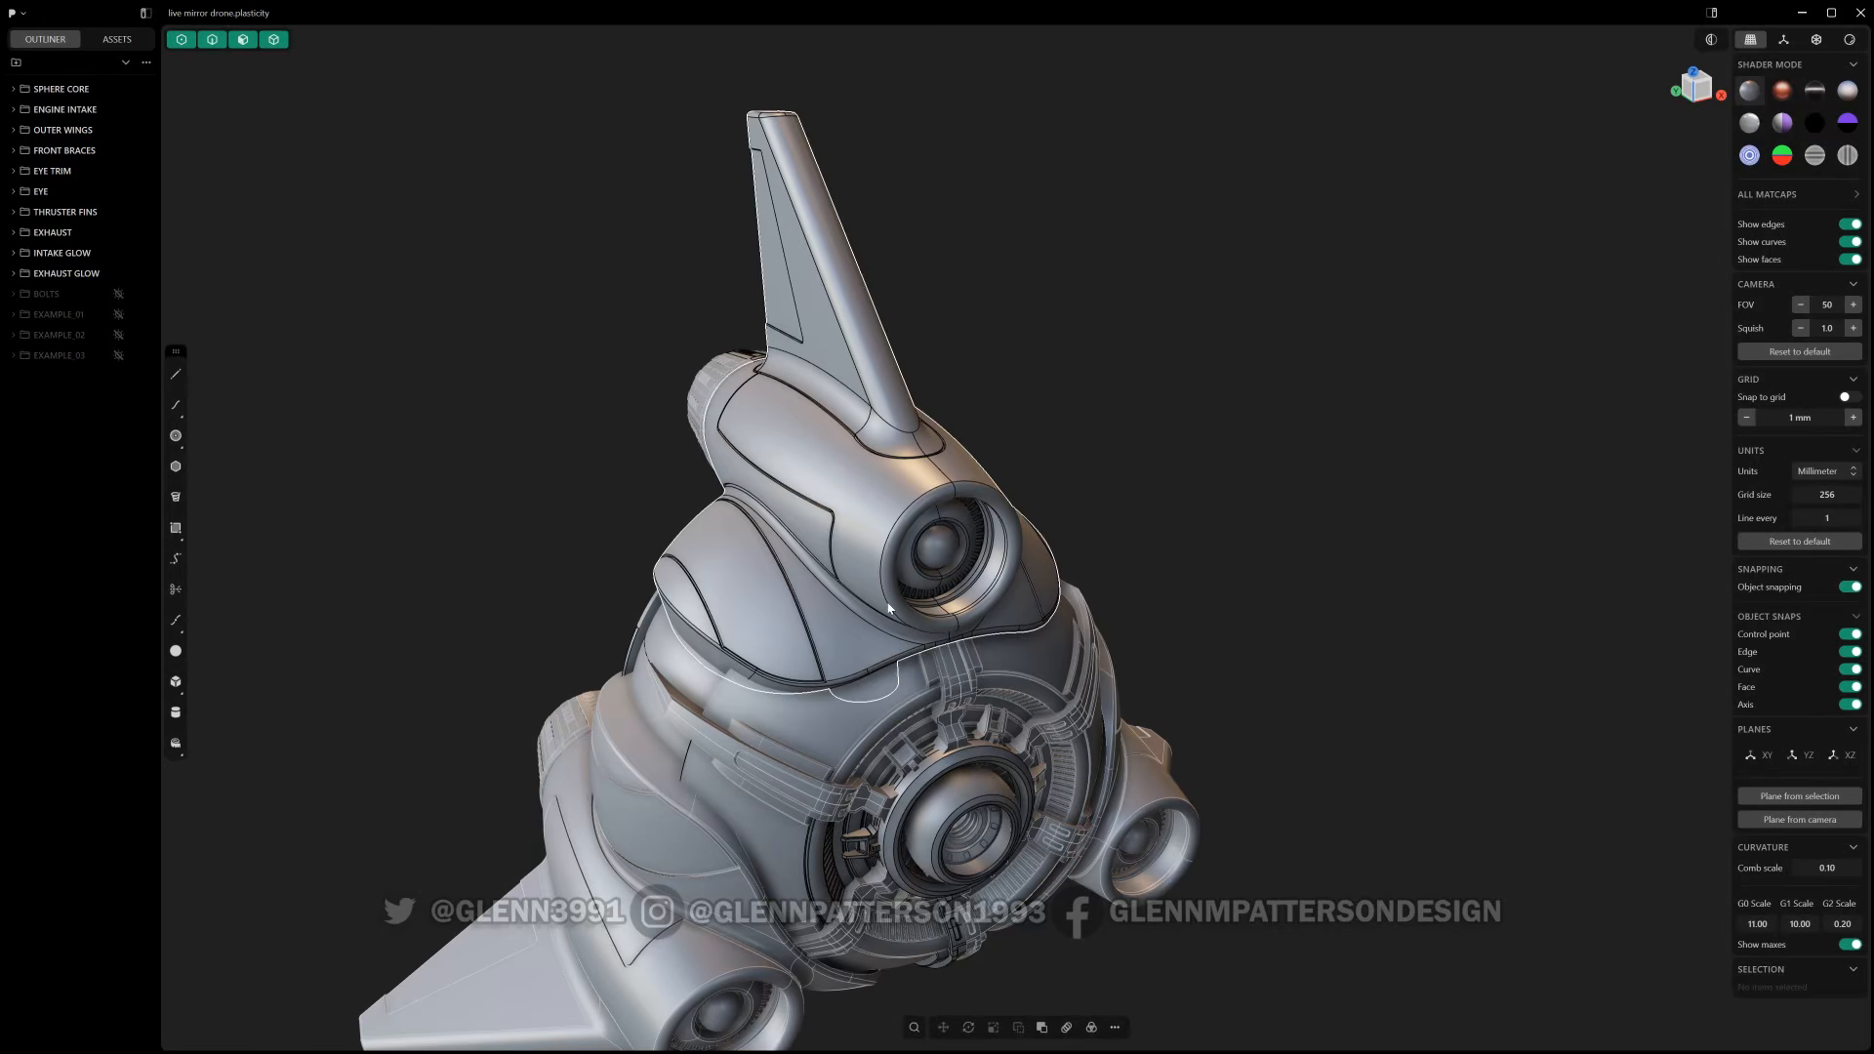
- Select the upper wing solid and inspect its solids and instances in the OUTER WINGS group
{"action": "middle_click_drag", "start_coordinate": [883, 613], "coordinate": [748, 470]}
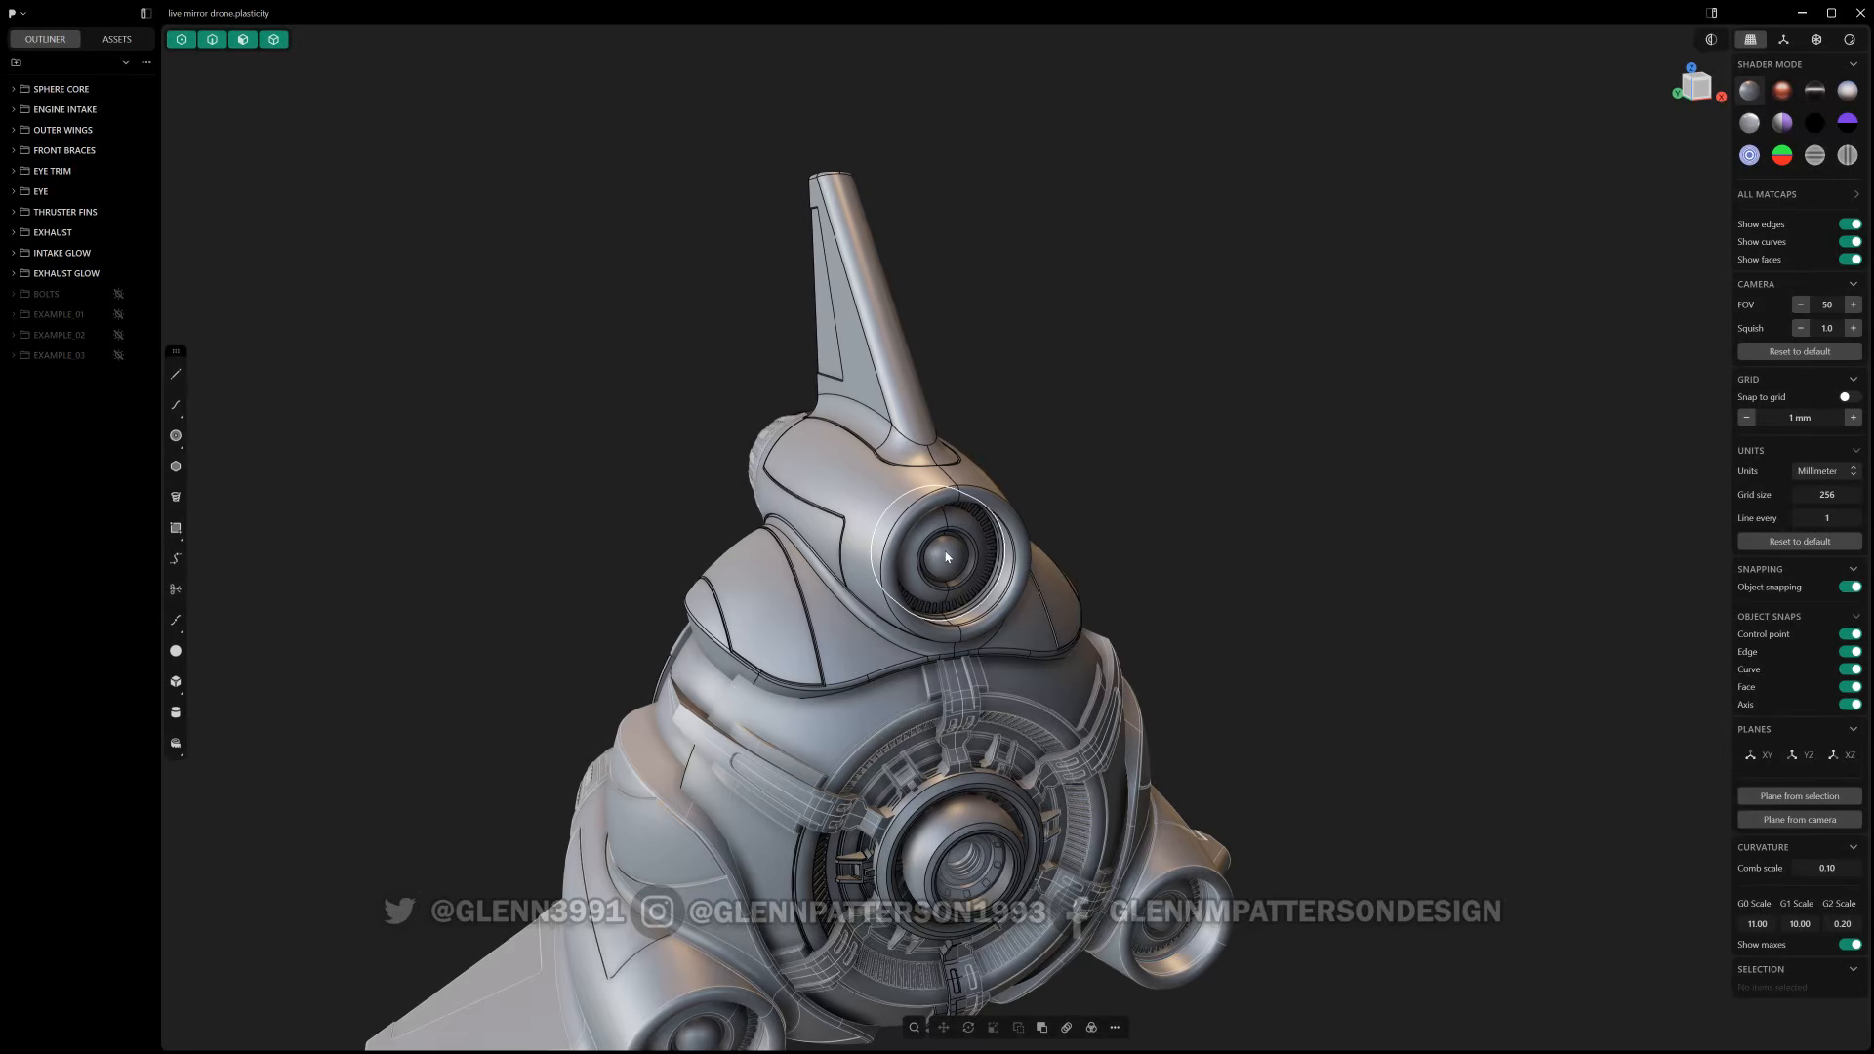
{"action": "middle_click_drag", "start_coordinate": [945, 557], "coordinate": [1015, 103], "text": "shift"}
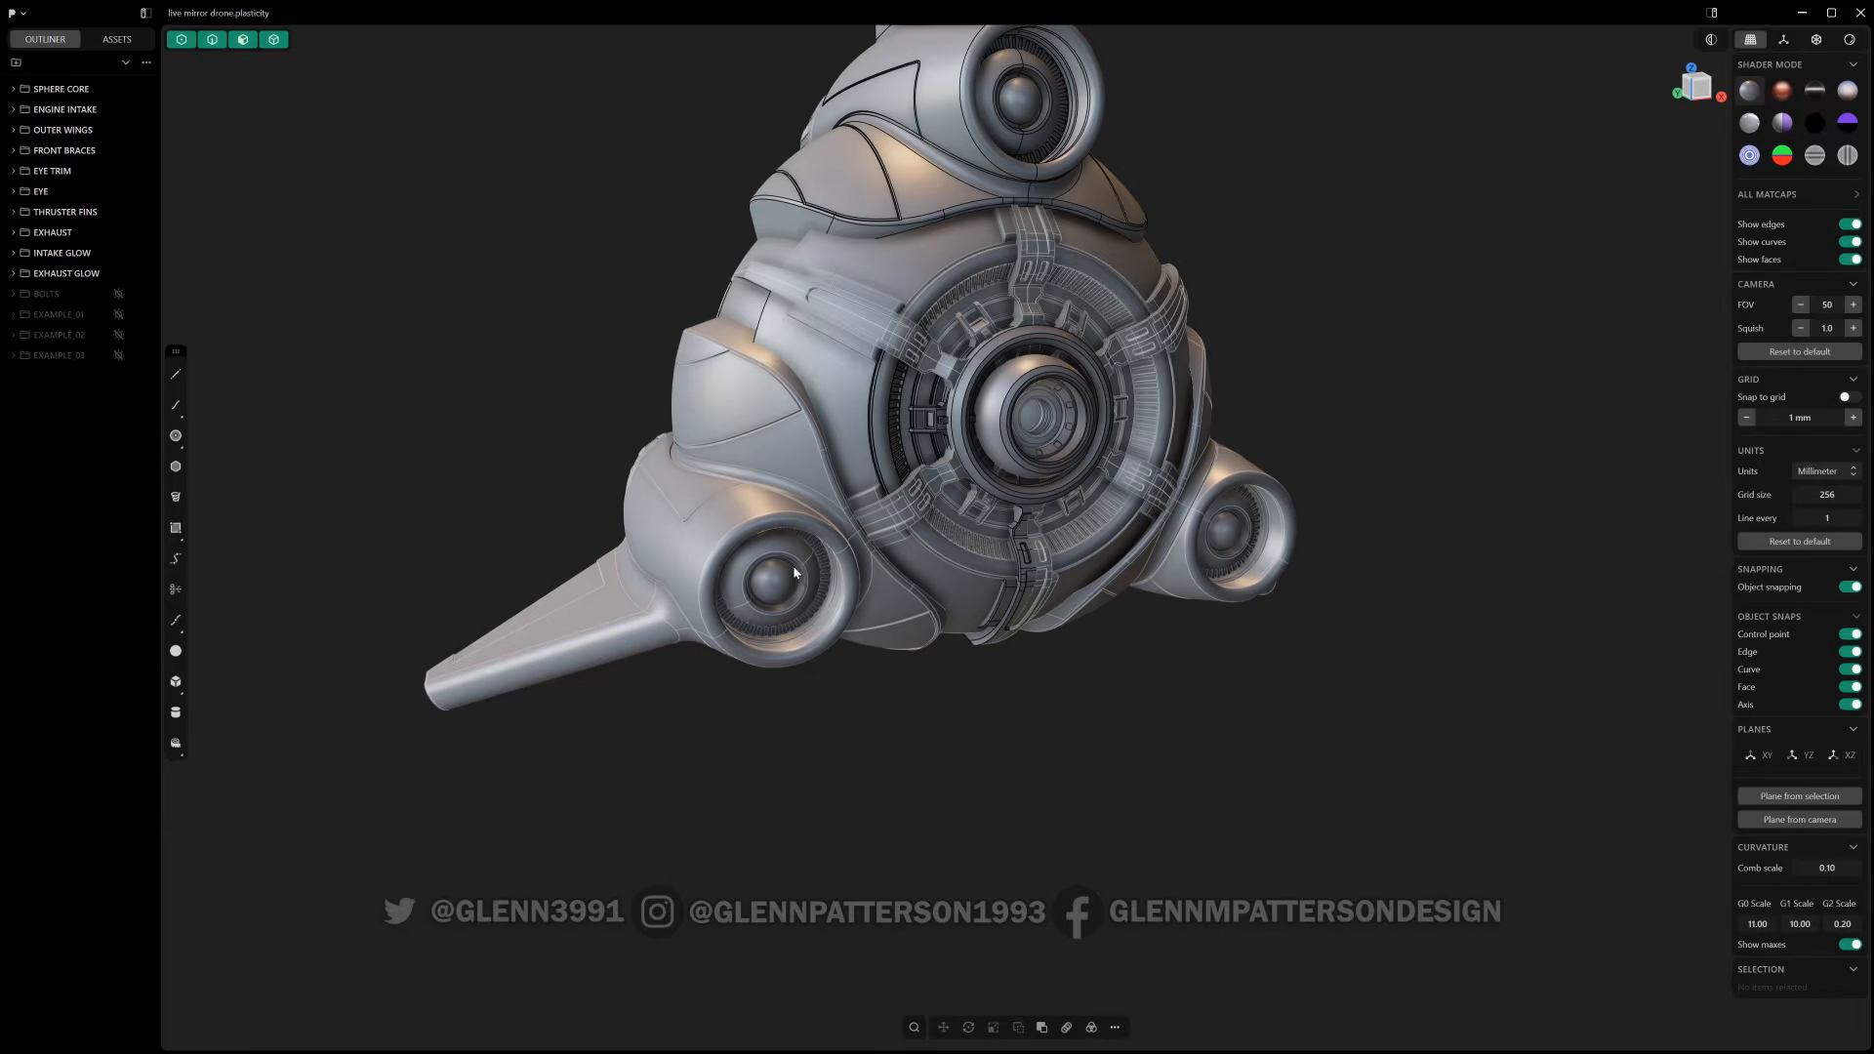
{"action": "middle_click_drag", "start_coordinate": [884, 410], "coordinate": [893, 605], "text": "shift"}
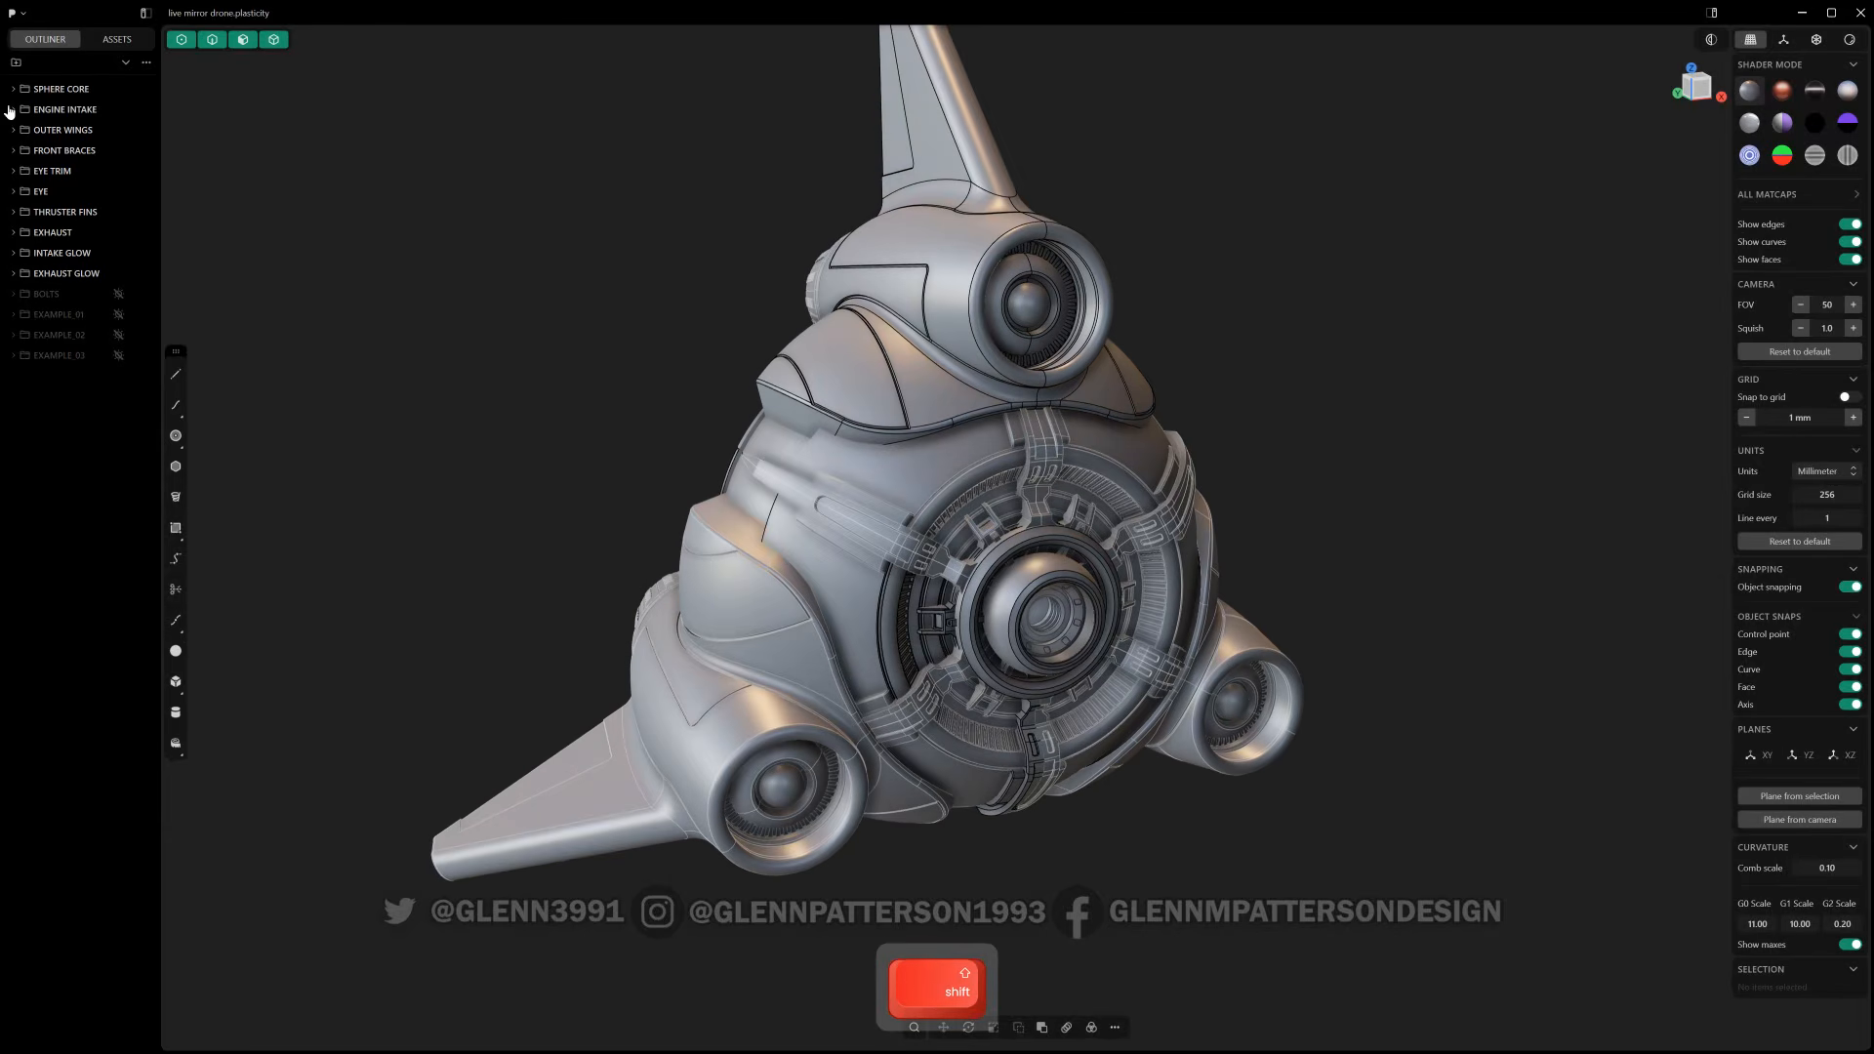
{"action": "left_click", "coordinate": [903, 168]}
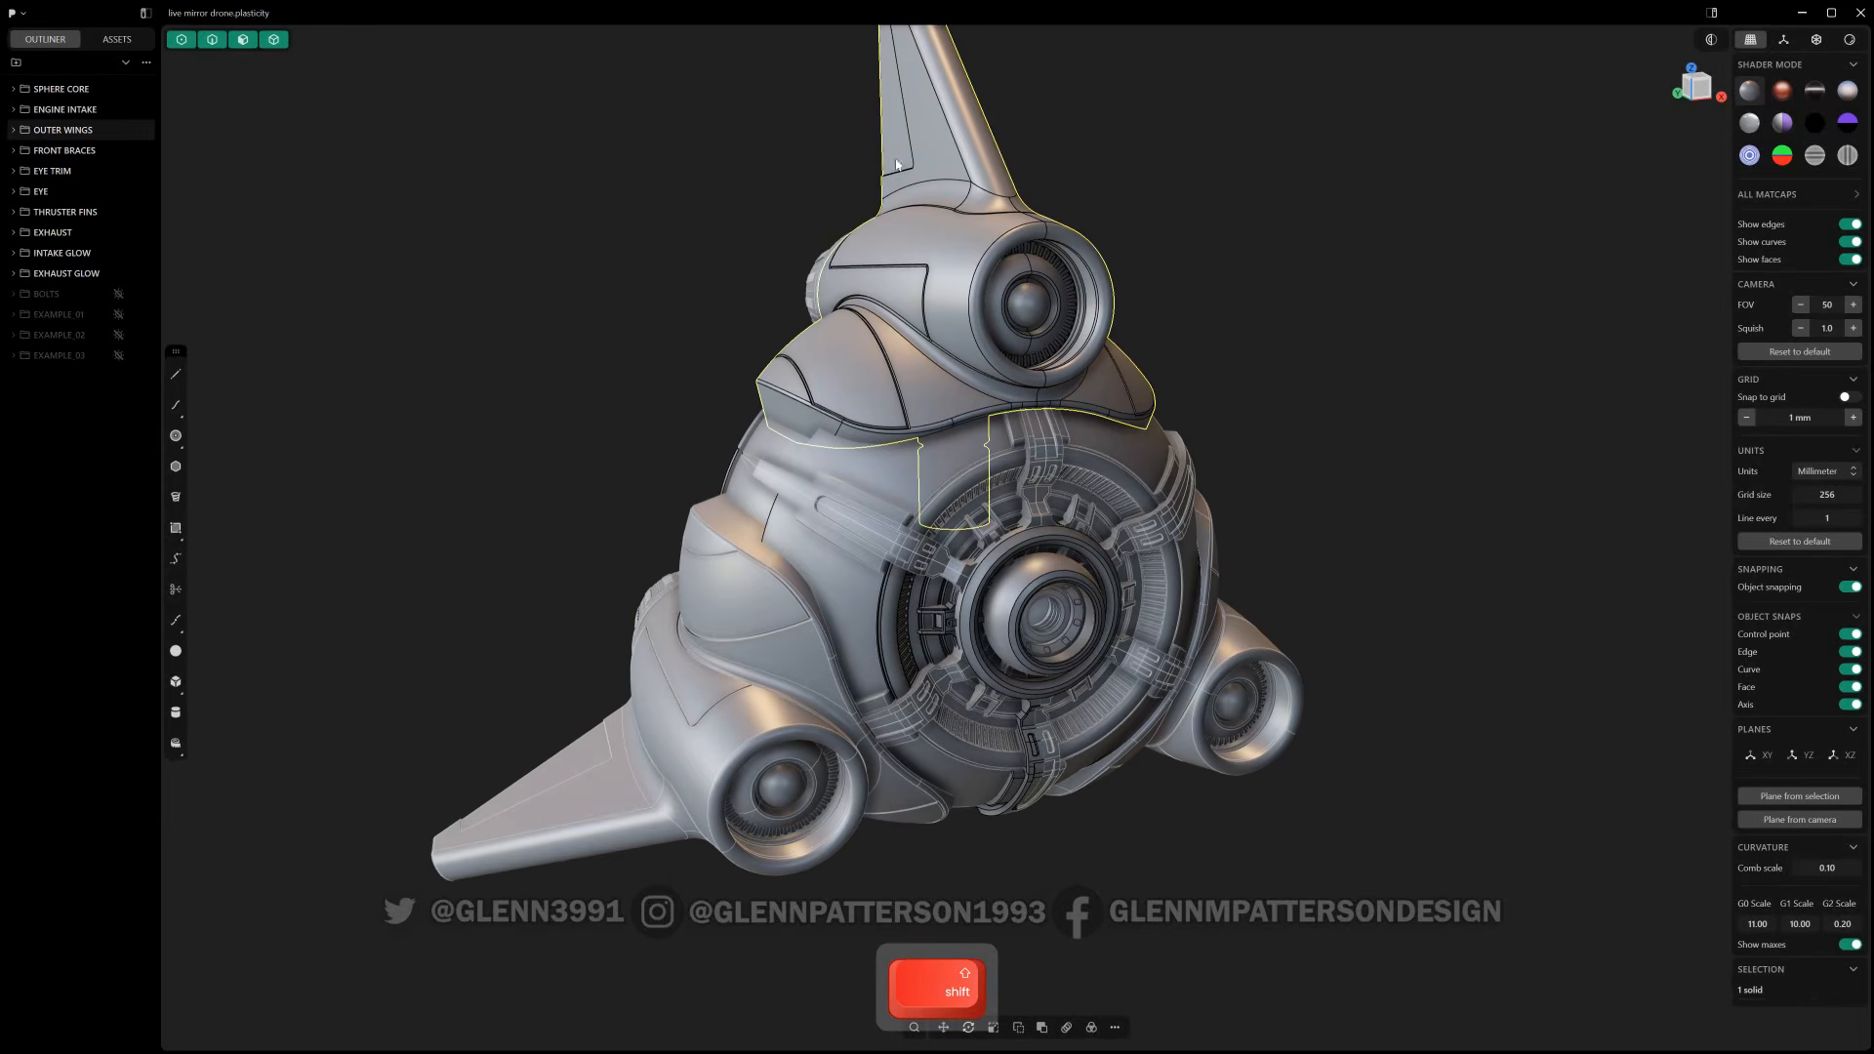
{"action": "left_click", "coordinate": [13, 131]}
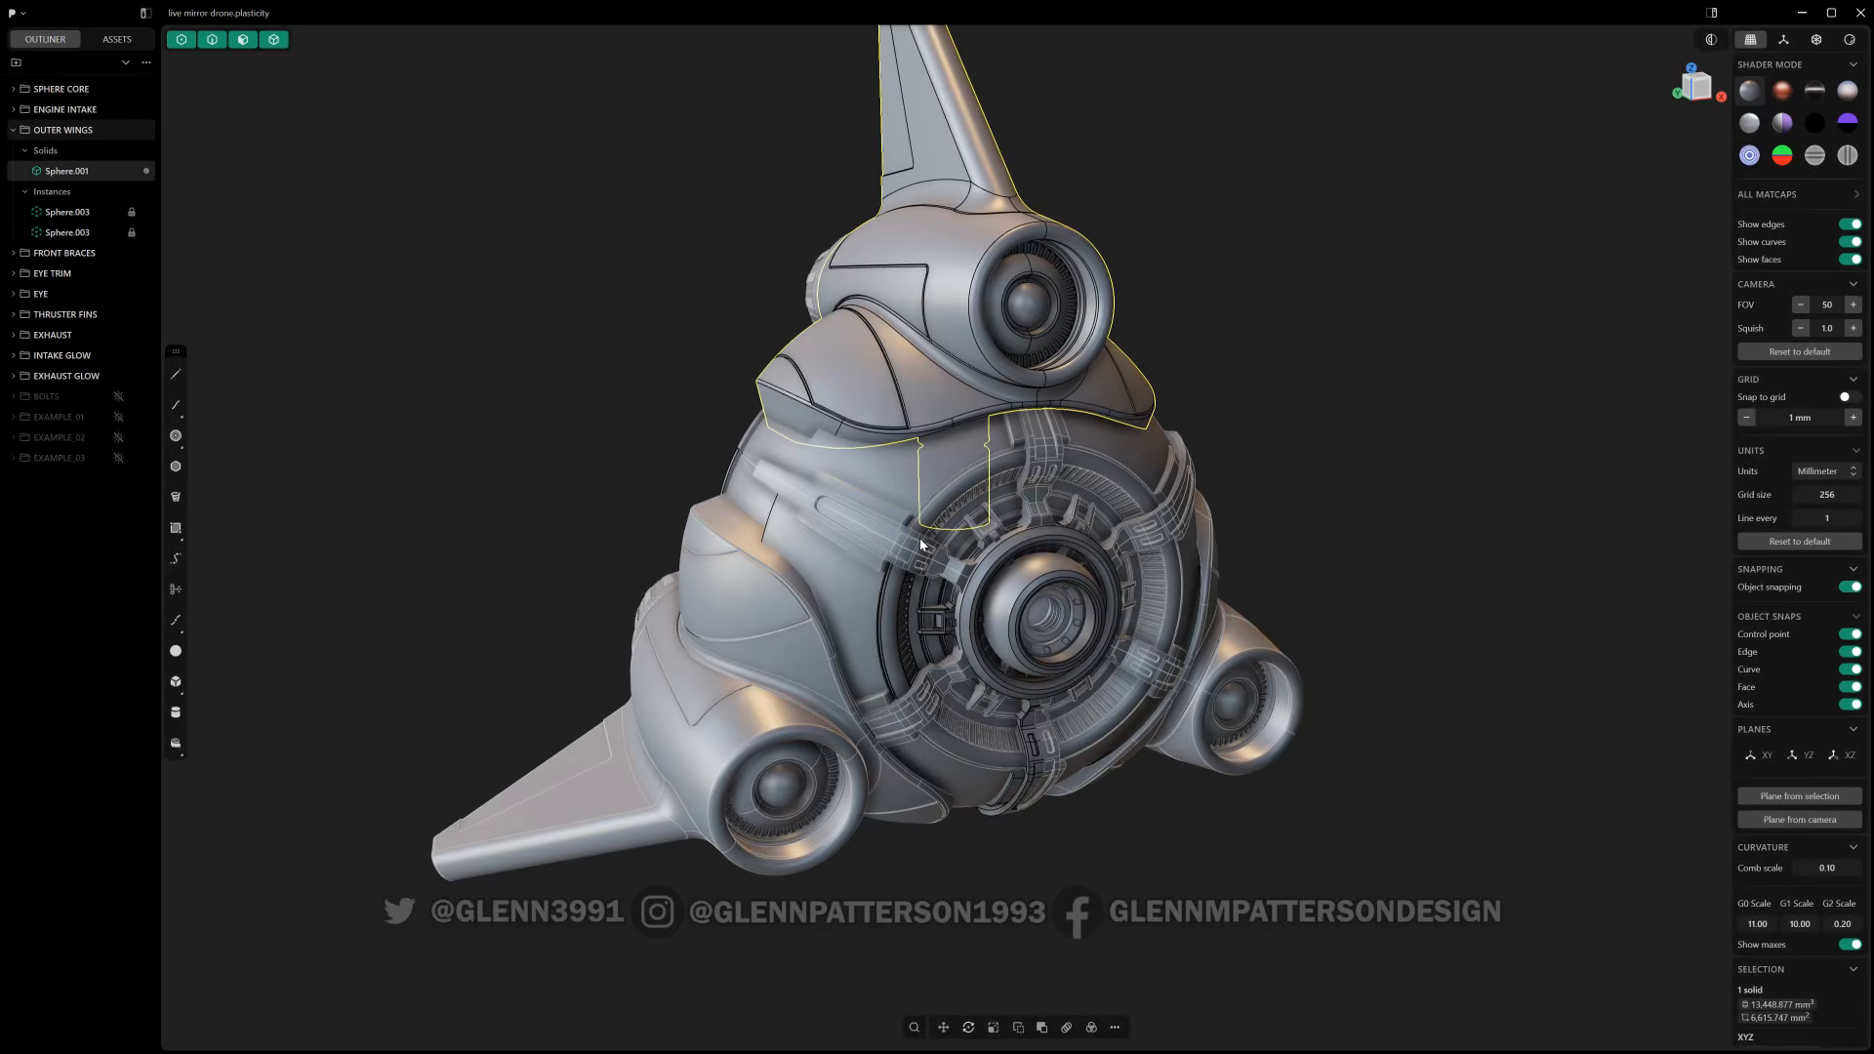
{"action": "left_click", "coordinate": [134, 233]}
{"action": "middle_click_drag", "start_coordinate": [1420, 407], "coordinate": [1405, 615], "text": "shift"}
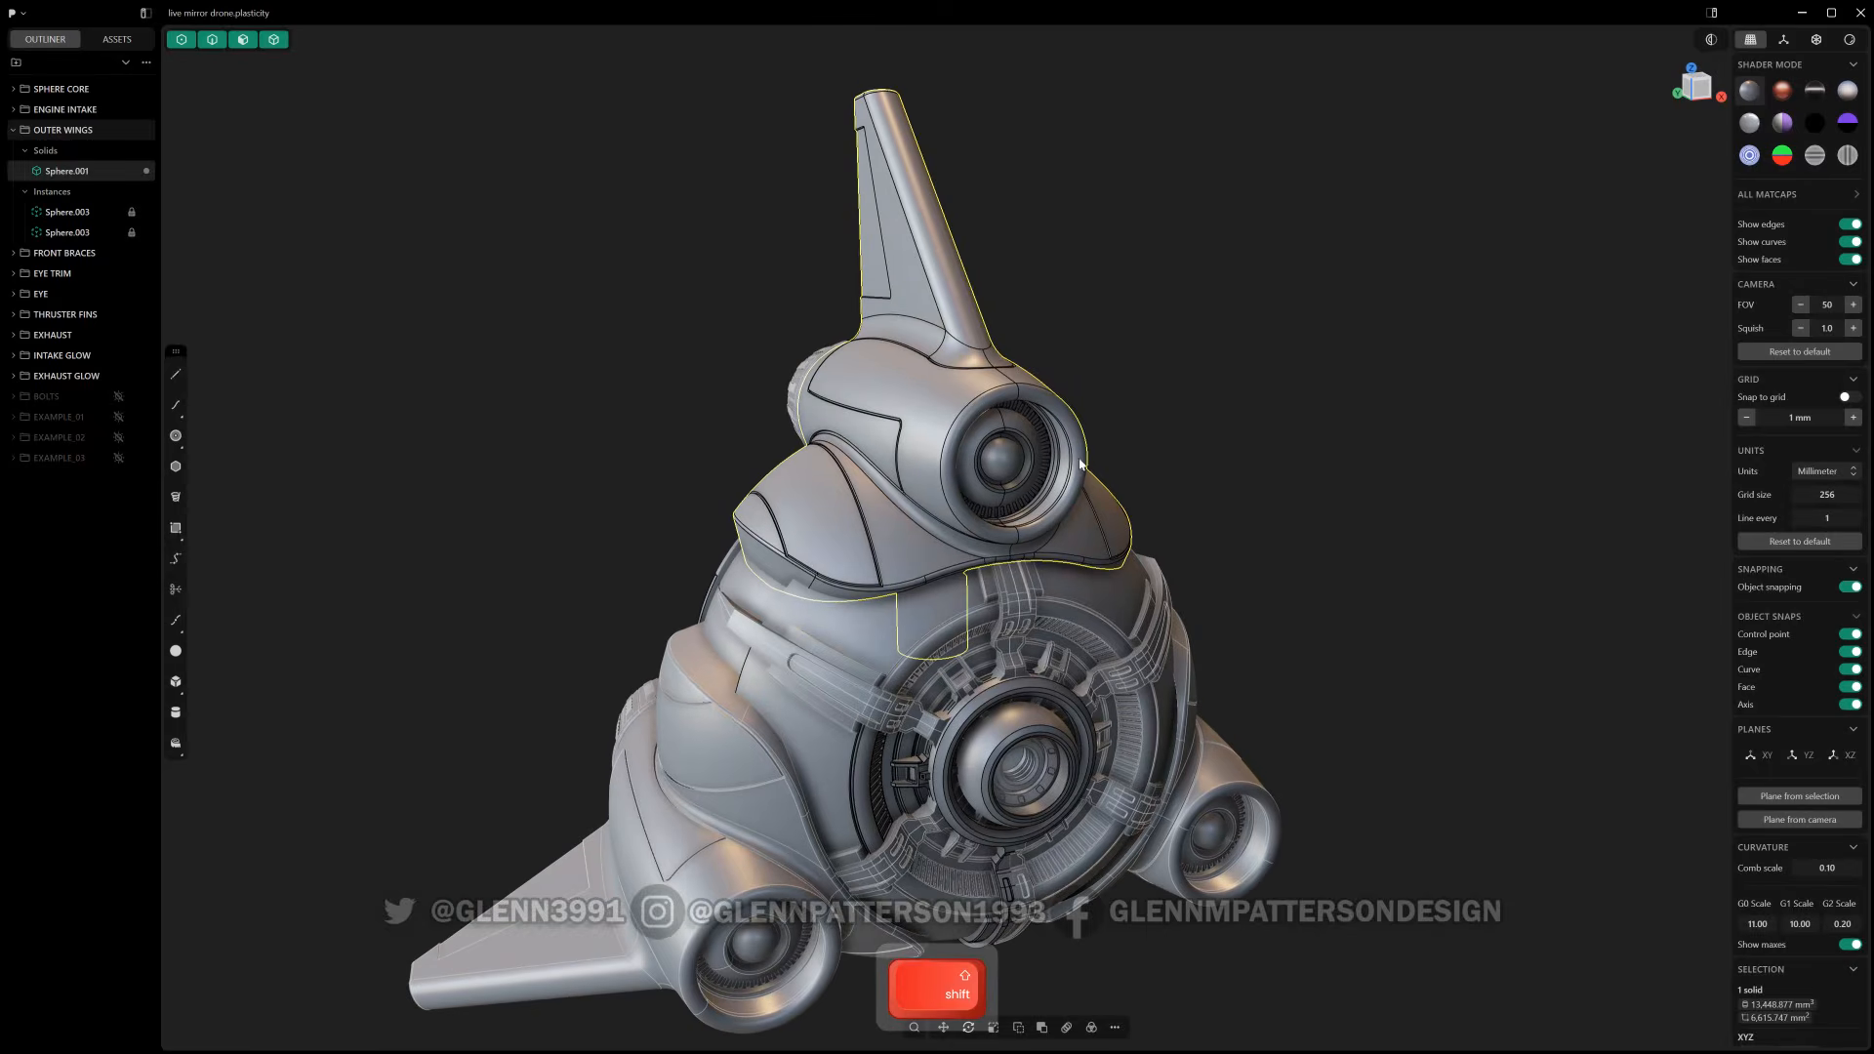
{"action": "left_click", "coordinate": [13, 130]}
- Try pushing the two floor faces of the lower front brace's slot by -0.23 mm, checking the effect on the other braces
{"action": "middle_click_drag", "start_coordinate": [926, 488], "coordinate": [881, 344]}
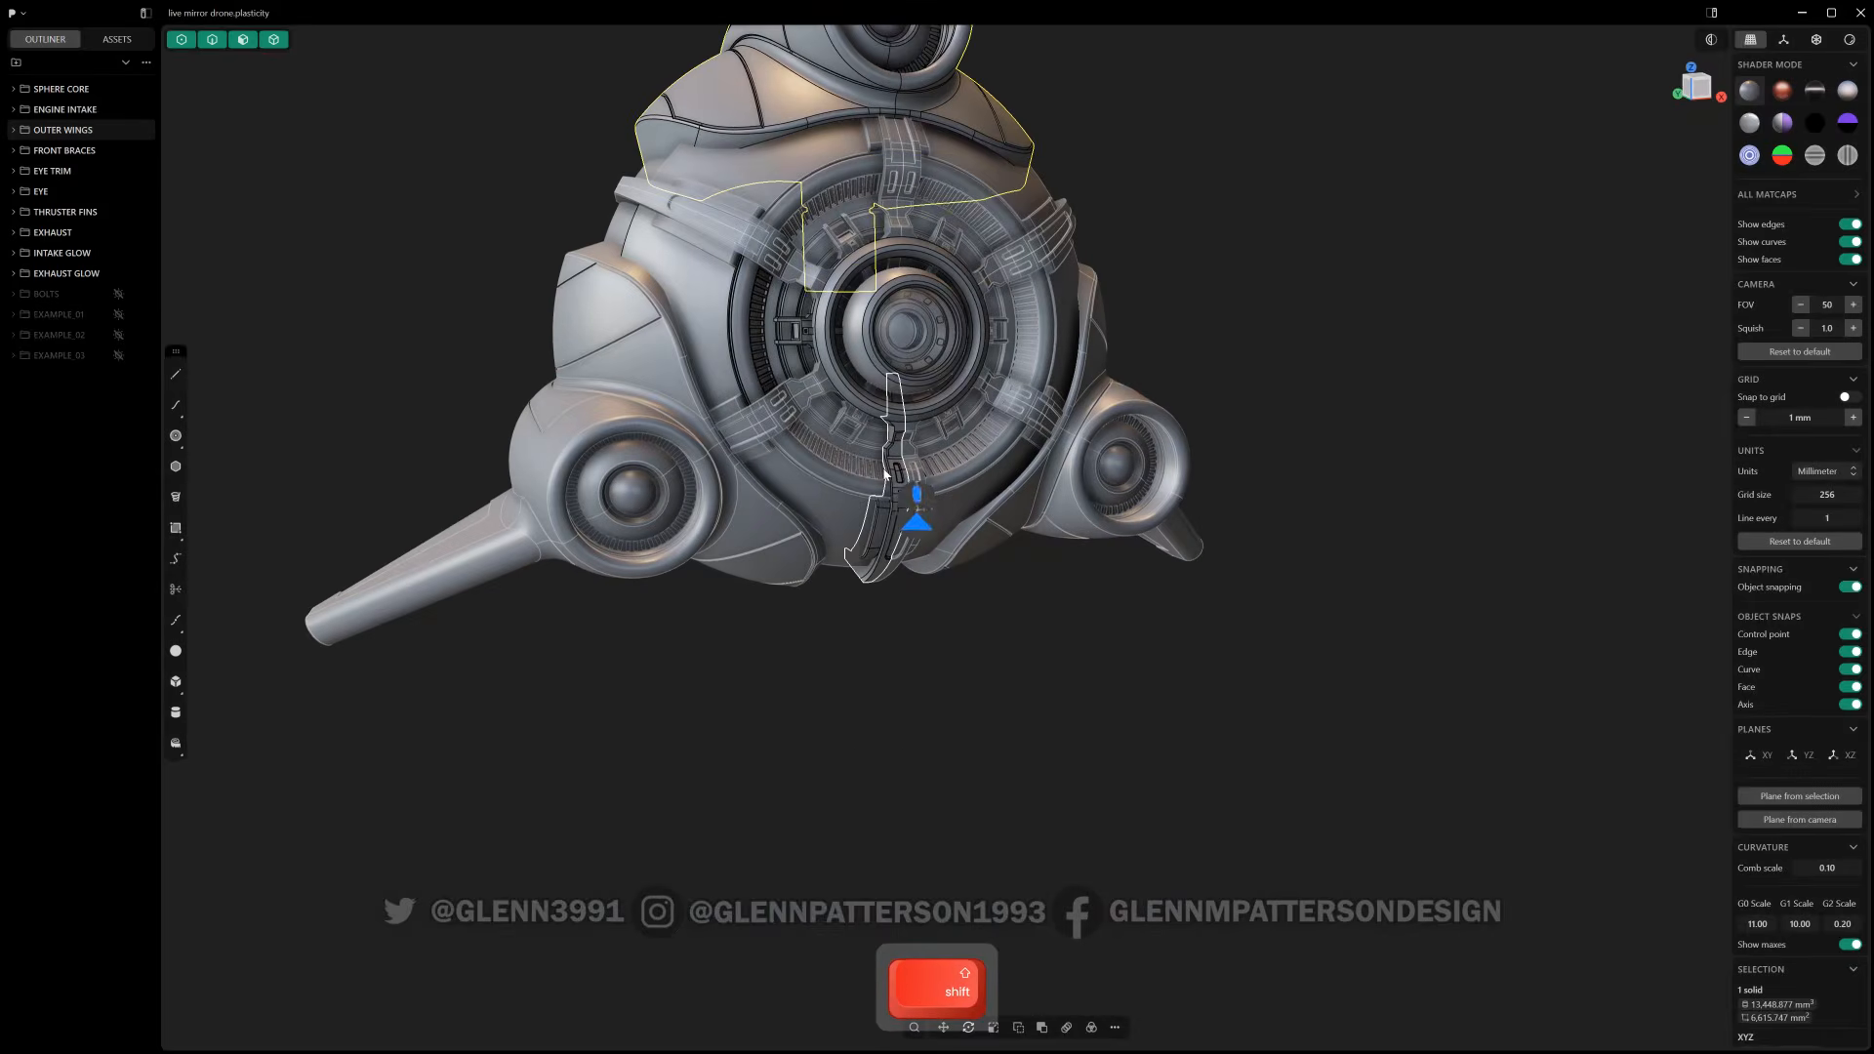
{"action": "scroll", "coordinate": [884, 474], "scroll_direction": "up", "scroll_amount": 8}
{"action": "scroll", "coordinate": [1077, 398], "scroll_direction": "down", "scroll_amount": 8}
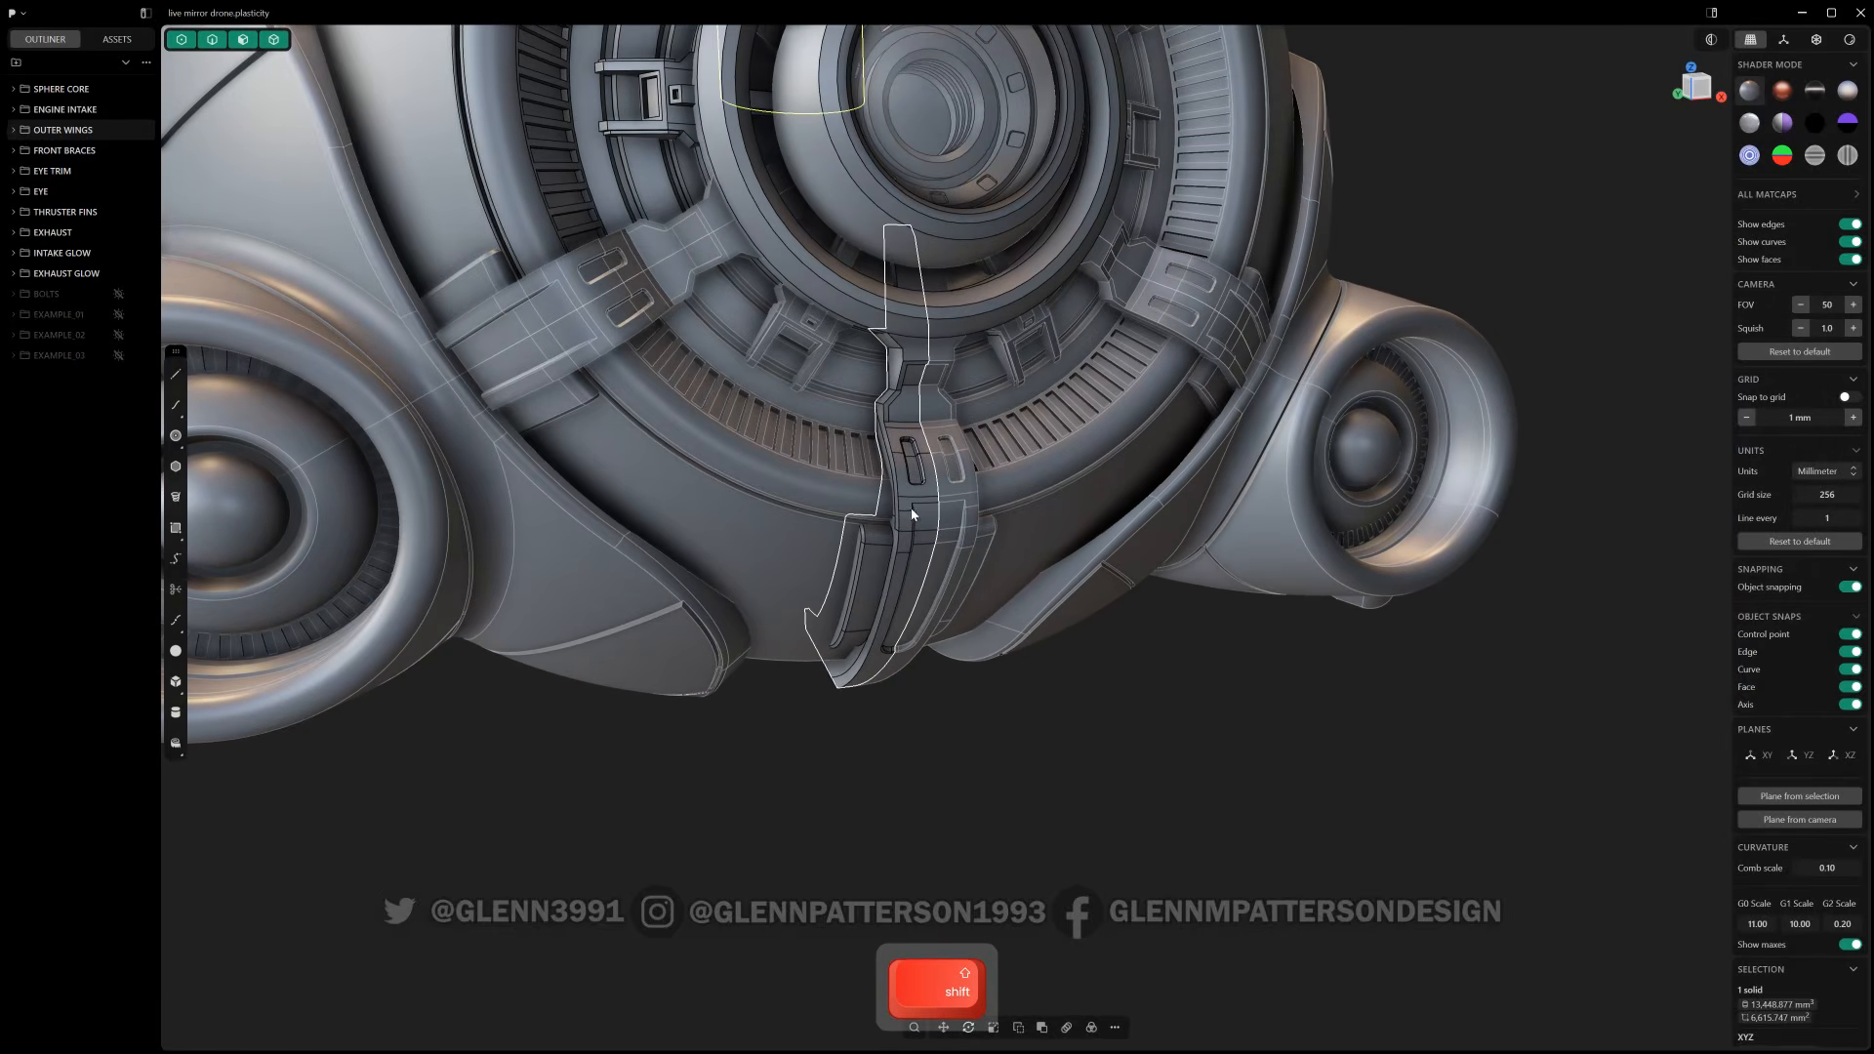
{"action": "mouse_move", "coordinate": [898, 552]}
{"action": "middle_mouse_down"}
{"action": "mouse_move", "coordinate": [719, 566]}
{"action": "mouse_move", "coordinate": [922, 597]}
{"action": "middle_mouse_up"}
{"action": "scroll", "coordinate": [923, 598], "scroll_direction": "up", "scroll_amount": 2}
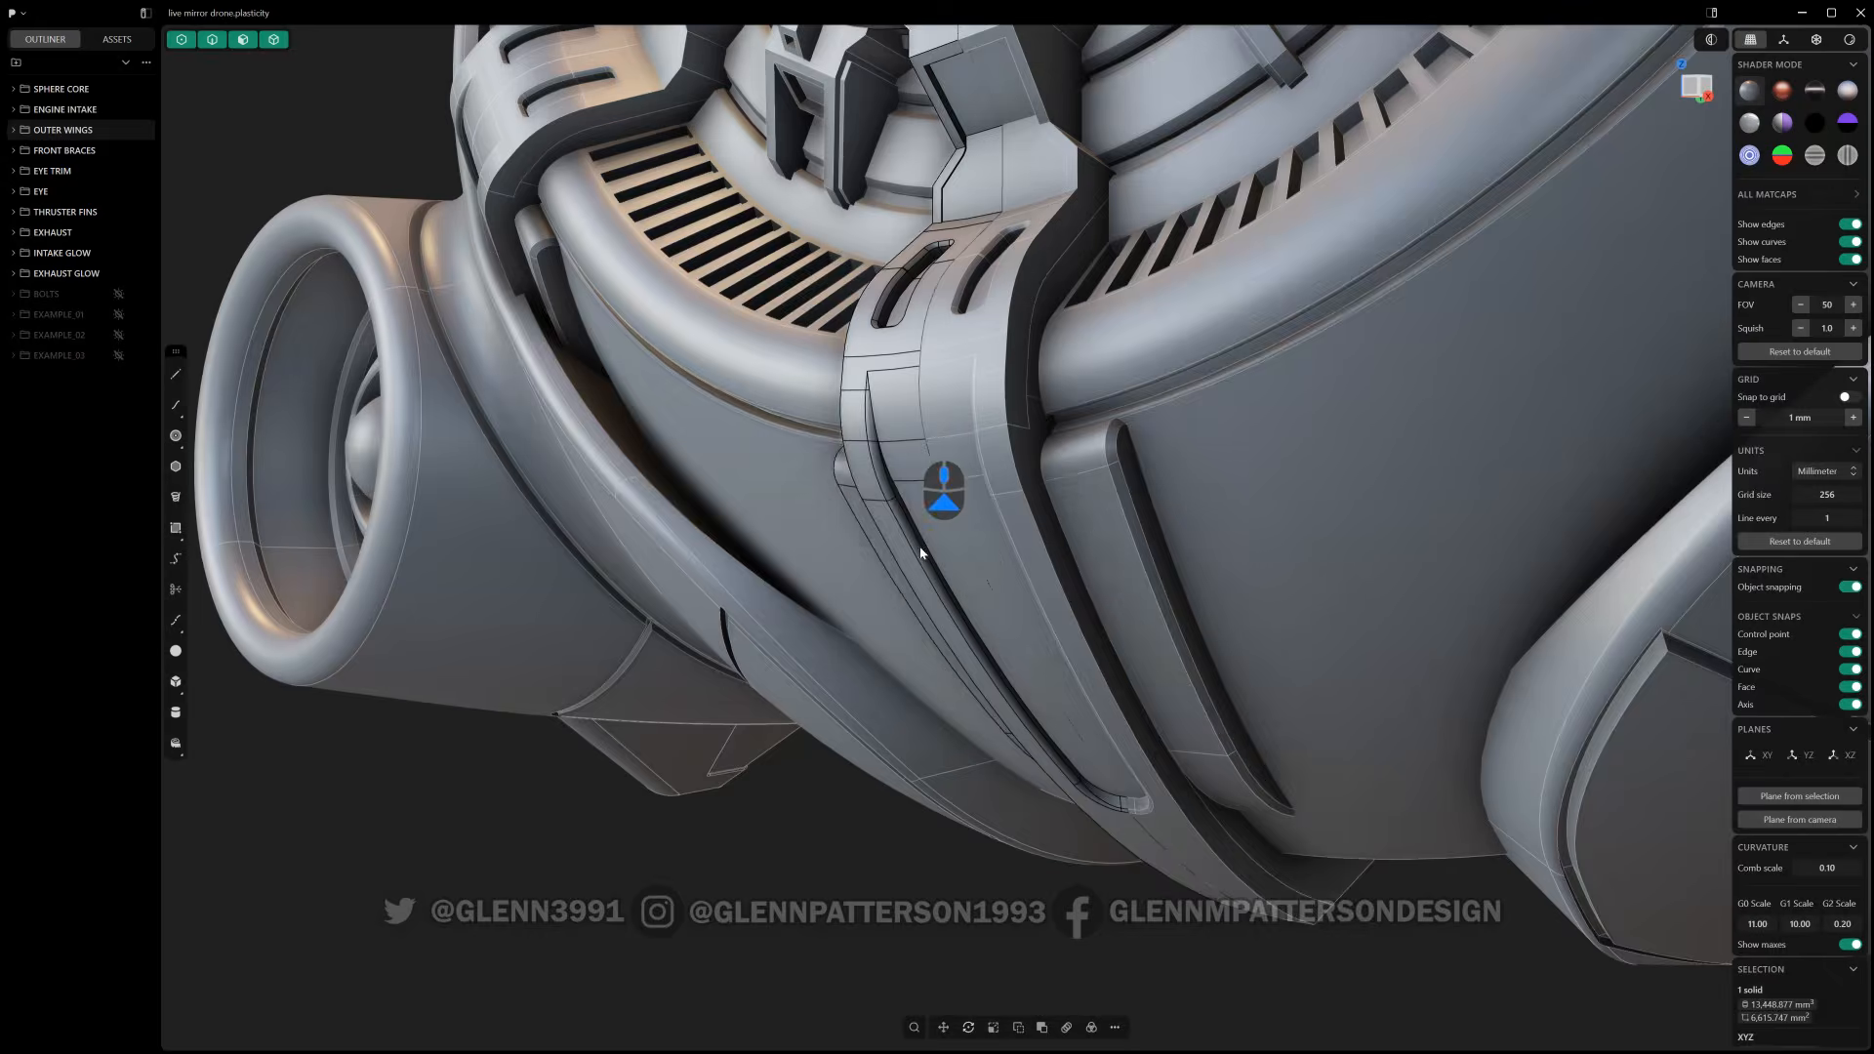
{"action": "scroll", "coordinate": [914, 459], "scroll_direction": "up", "scroll_amount": 2}
{"action": "middle_click_drag", "start_coordinate": [914, 469], "coordinate": [887, 279]}
{"action": "left_click", "coordinate": [894, 298]}
{"action": "left_click", "coordinate": [893, 296]}
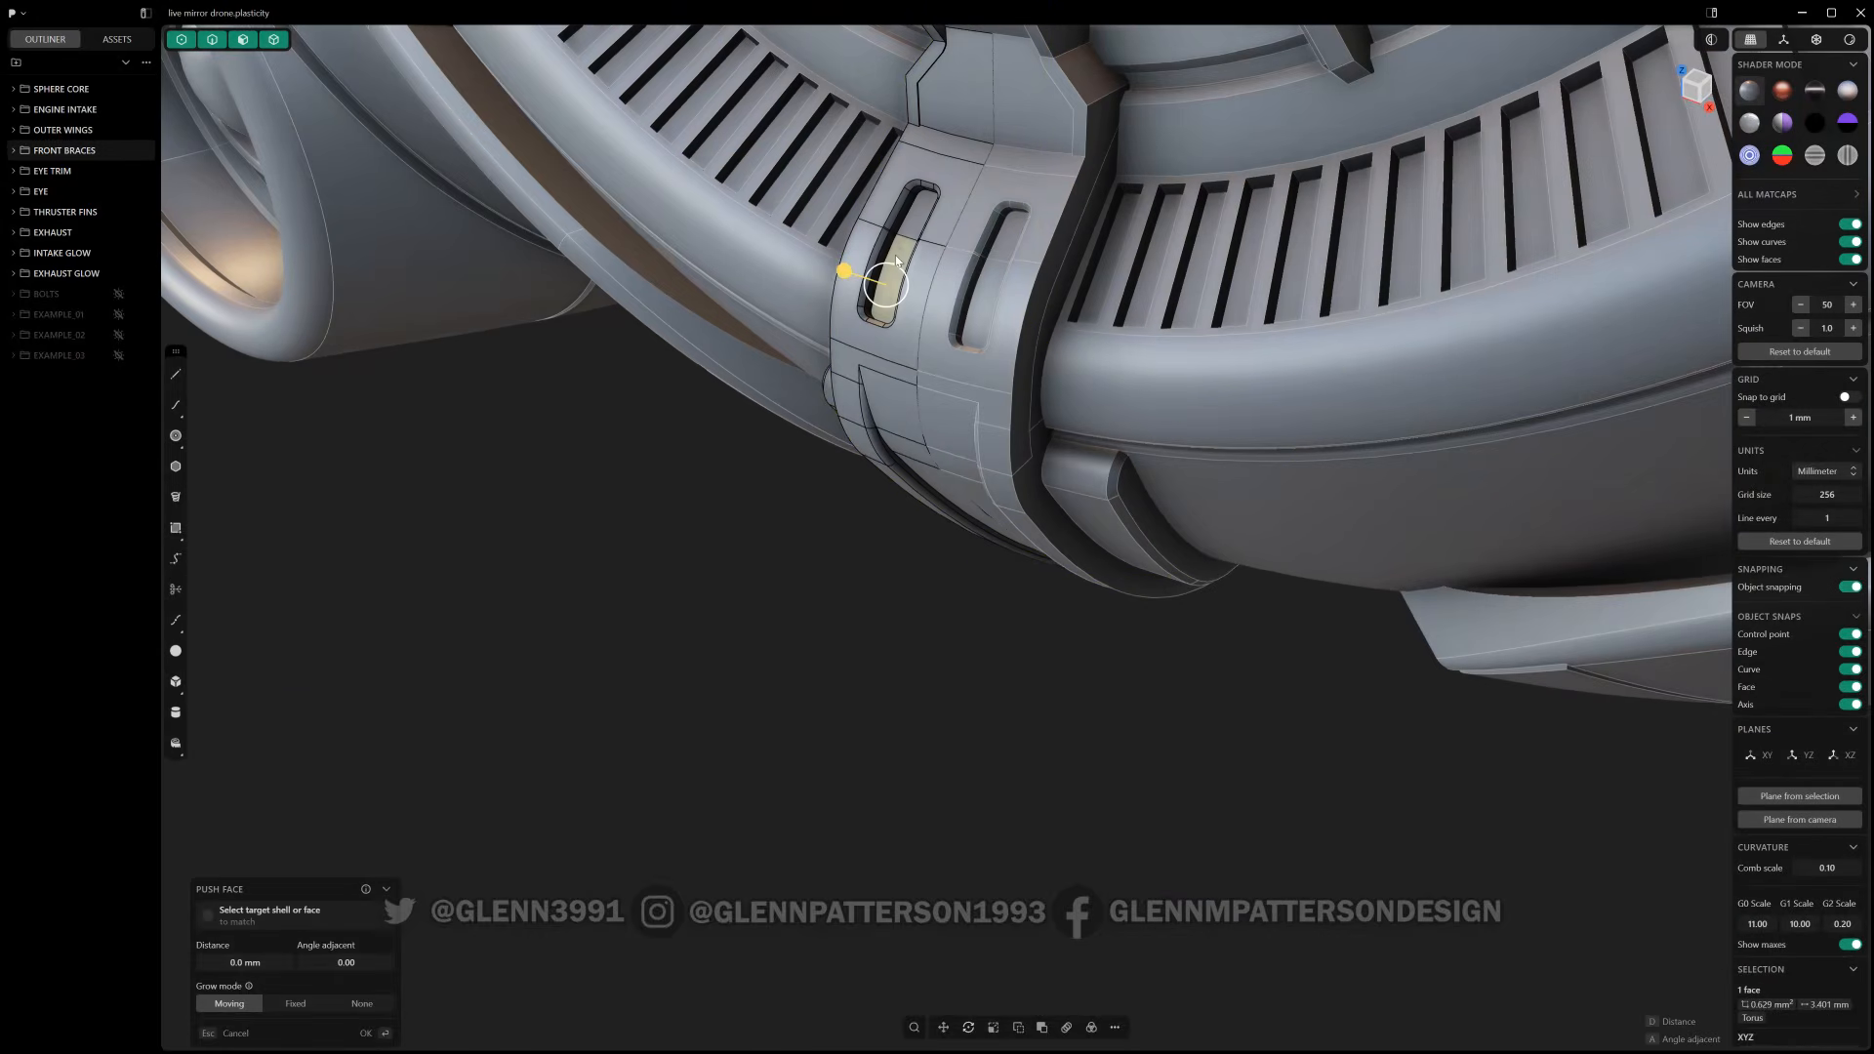
{"action": "left_click", "coordinate": [912, 222], "text": "shift"}
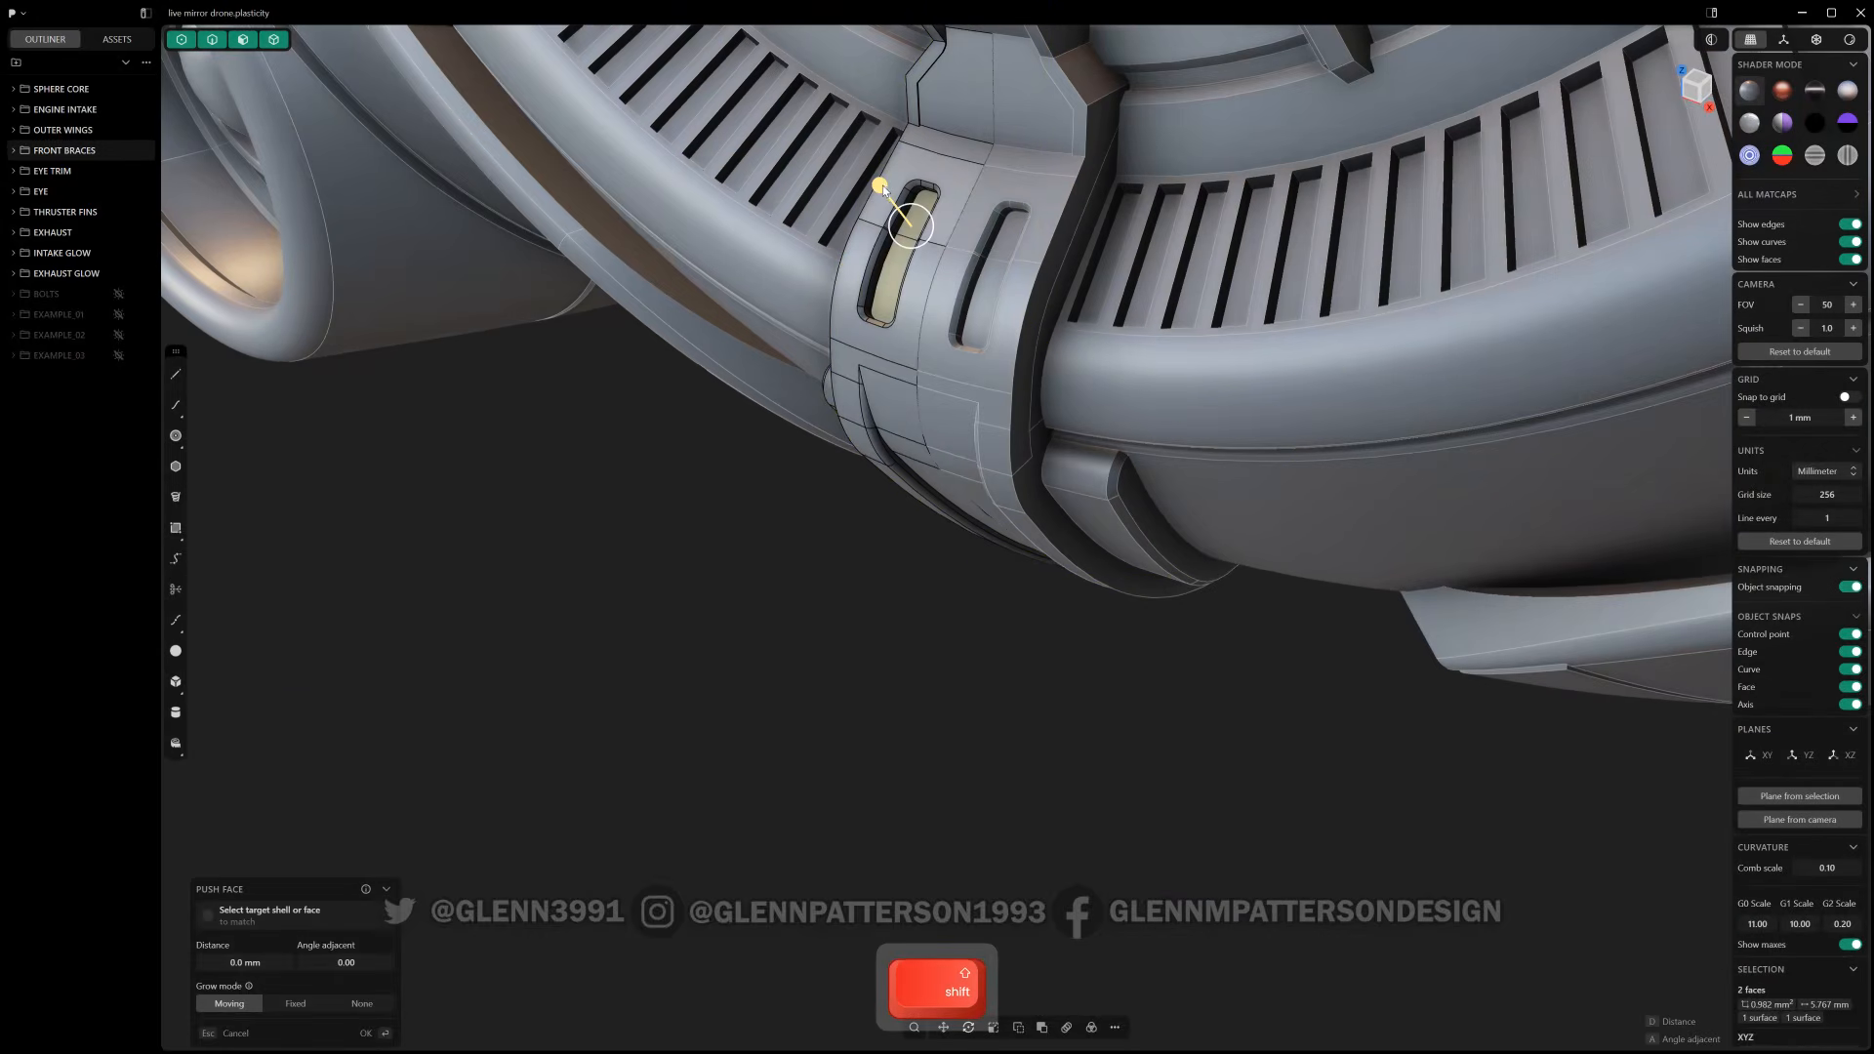
{"action": "left_click_drag", "start_coordinate": [880, 184], "coordinate": [883, 192]}
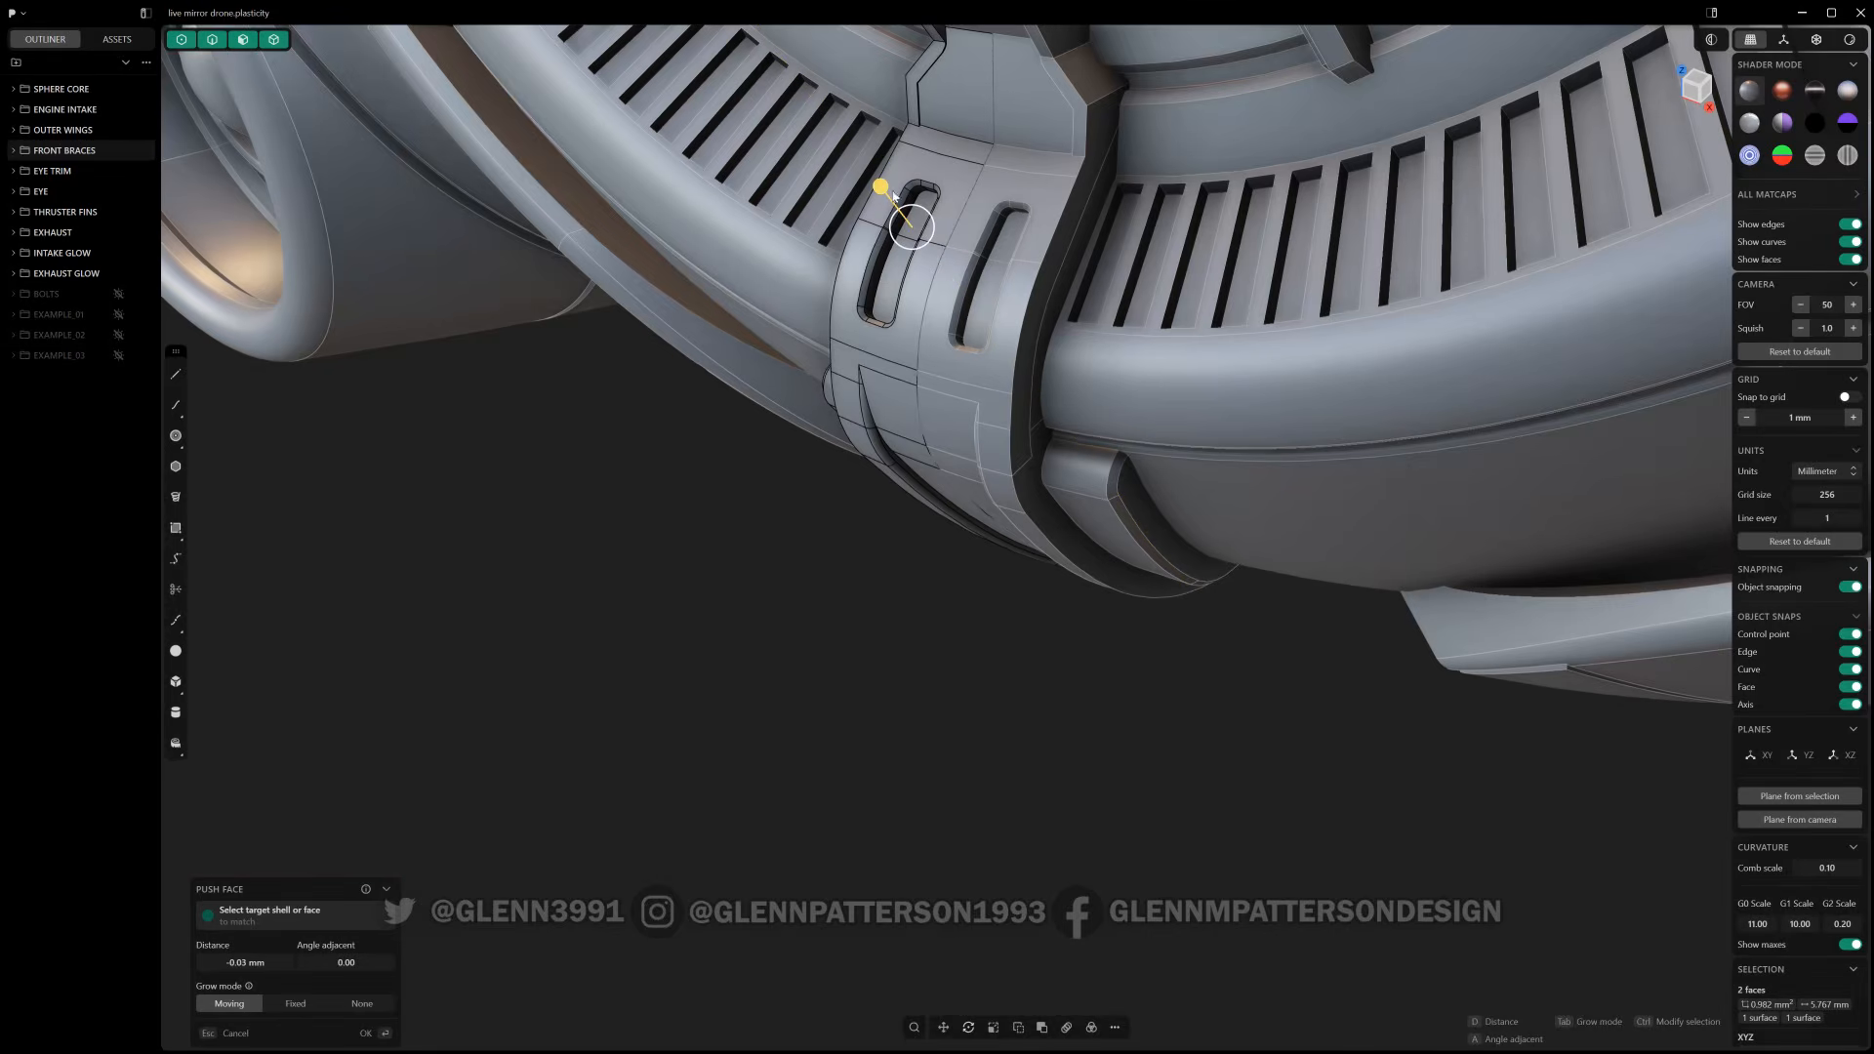
{"action": "left_click_drag", "start_coordinate": [883, 189], "coordinate": [889, 196]}
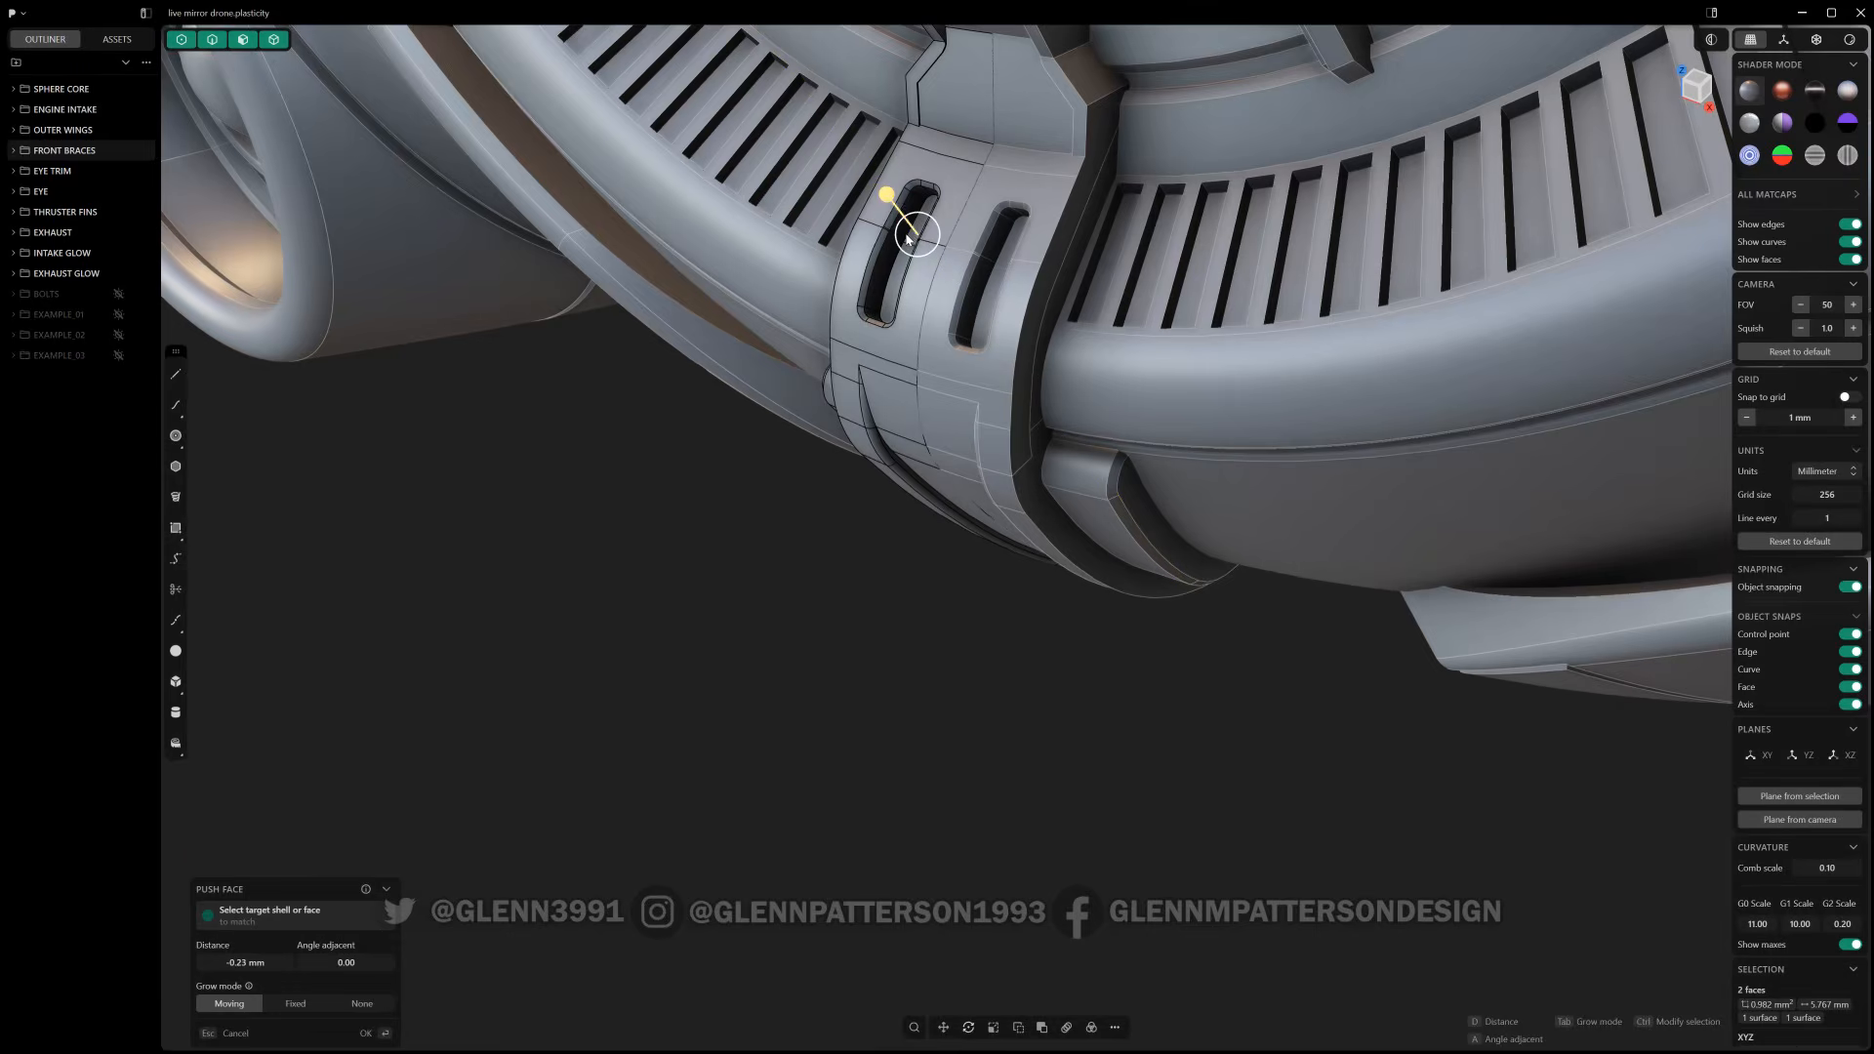
{"action": "scroll", "coordinate": [916, 237], "scroll_direction": "down", "scroll_amount": 3}
{"action": "scroll", "coordinate": [915, 238], "scroll_direction": "down", "scroll_amount": 4}
{"action": "middle_click_drag", "start_coordinate": [976, 176], "coordinate": [935, 514], "text": "shift"}
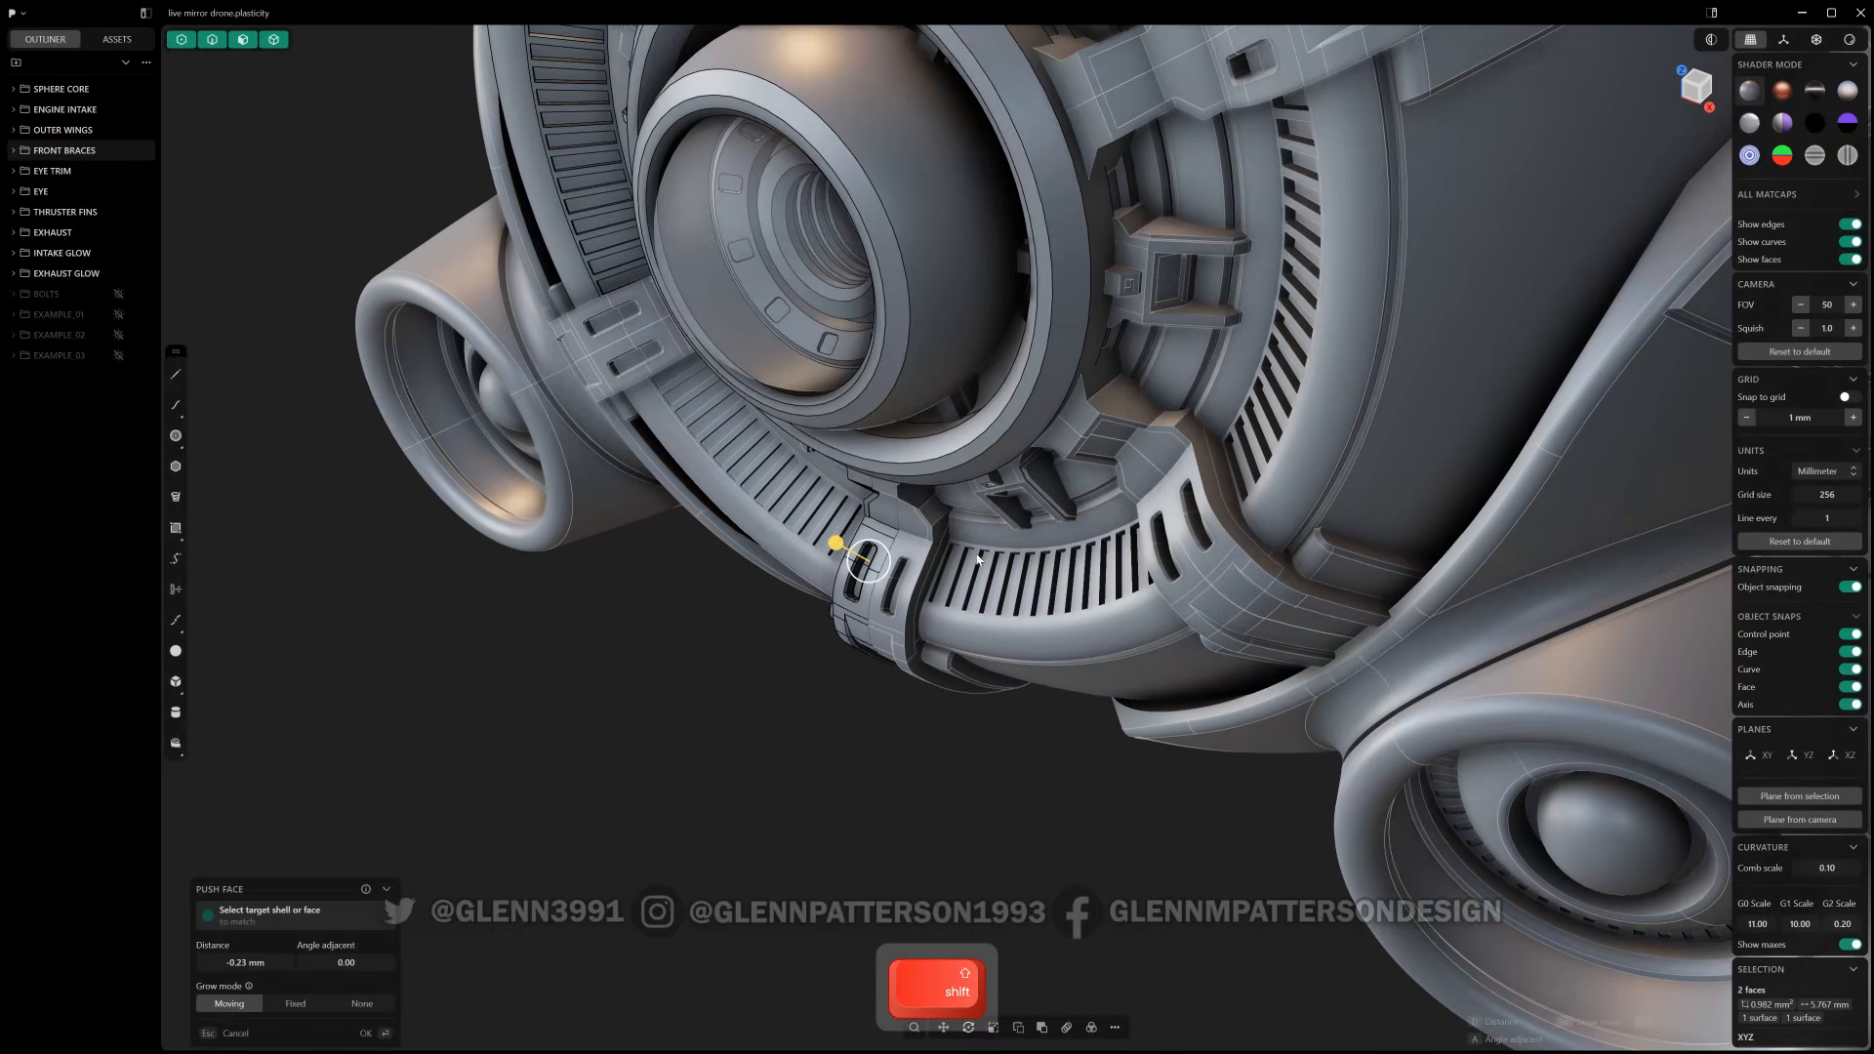
{"action": "middle_click_drag", "start_coordinate": [1062, 299], "coordinate": [928, 493]}
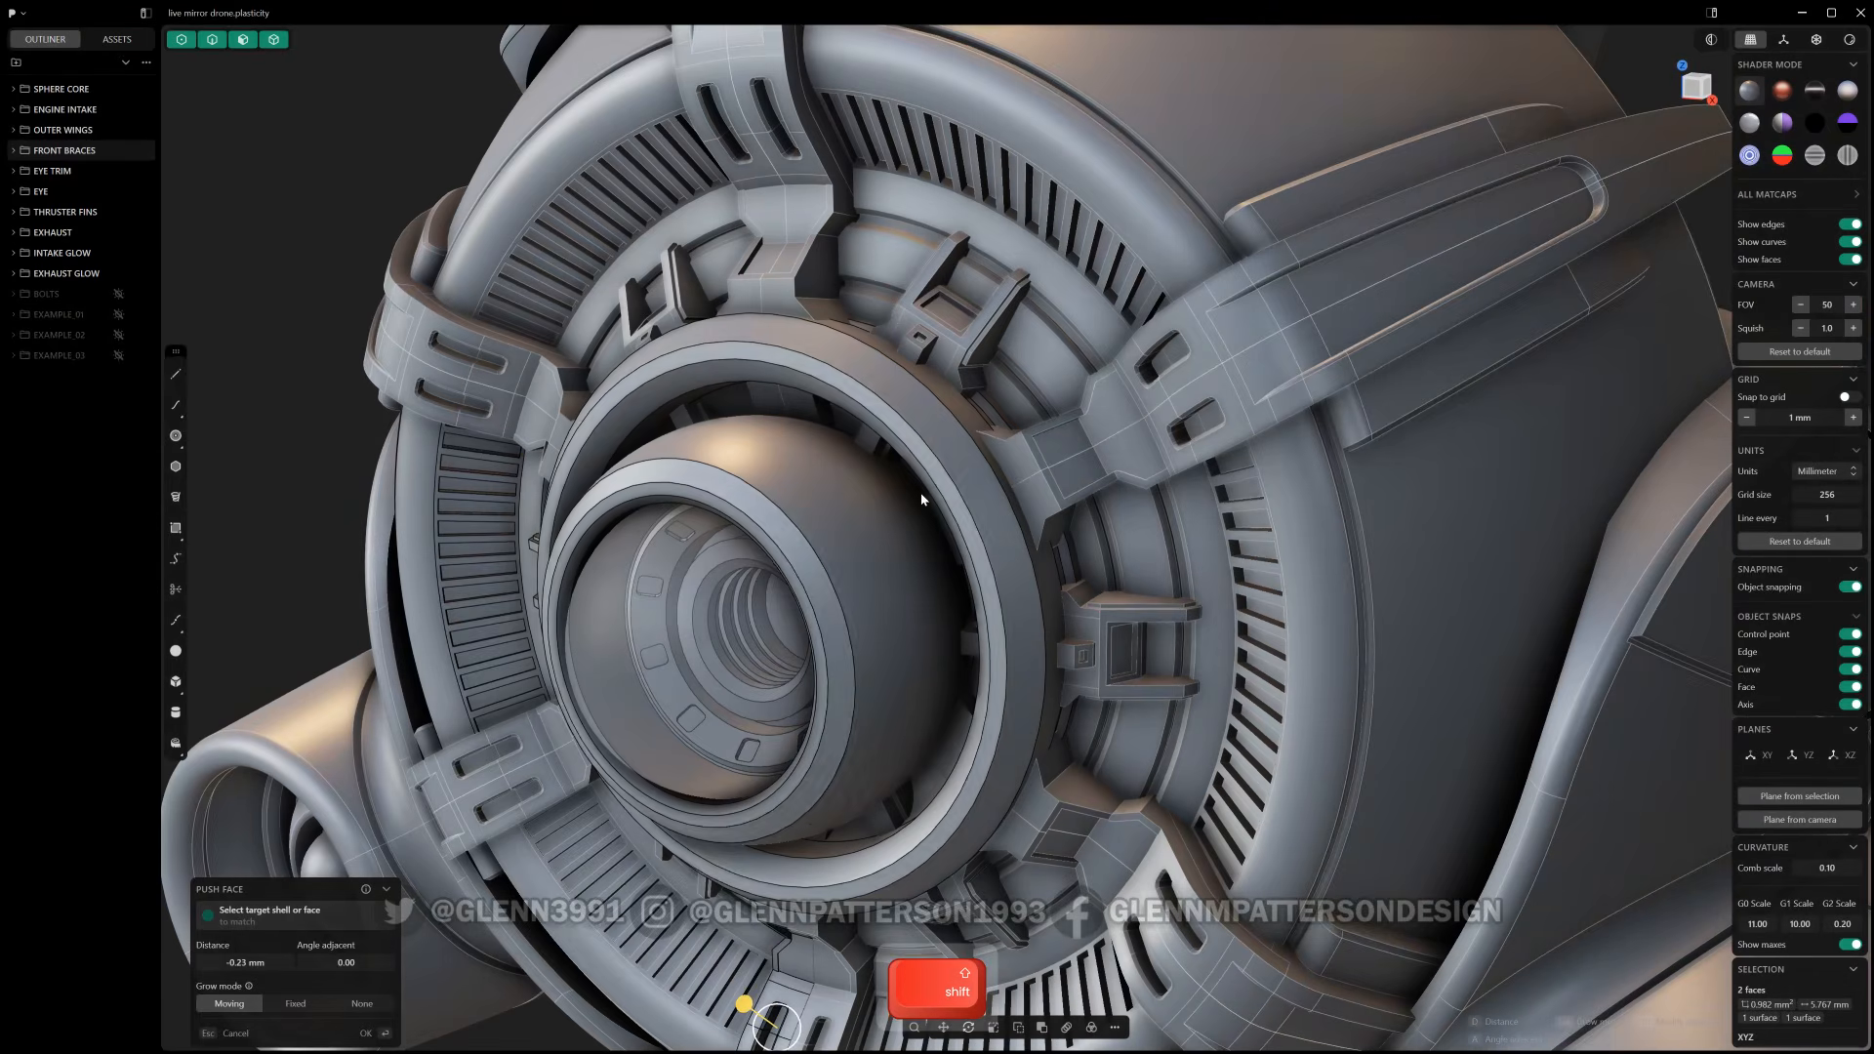
{"action": "key", "text": "Escape"}
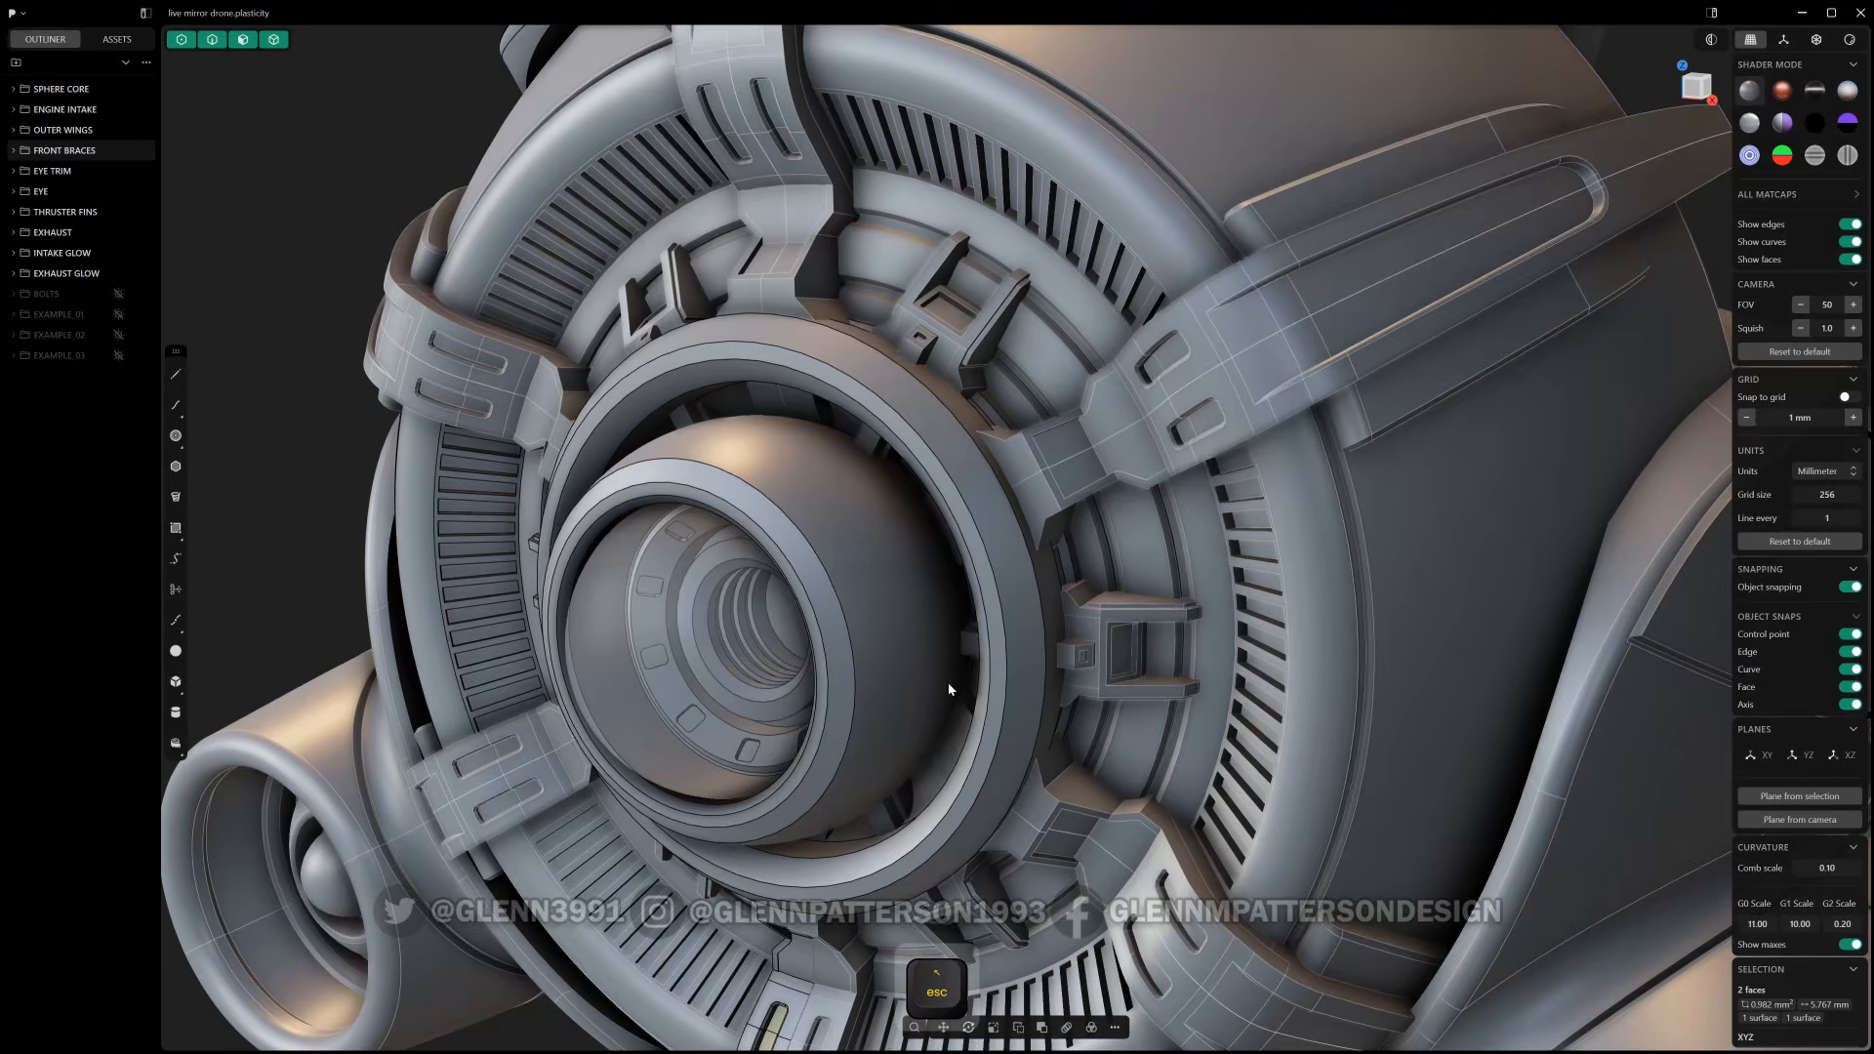
- Examine the drone's rear exhausts and the thruster fins around each engine, clearing the current face selection
{"action": "middle_click_drag", "start_coordinate": [1089, 674], "coordinate": [918, 390], "text": "shift"}
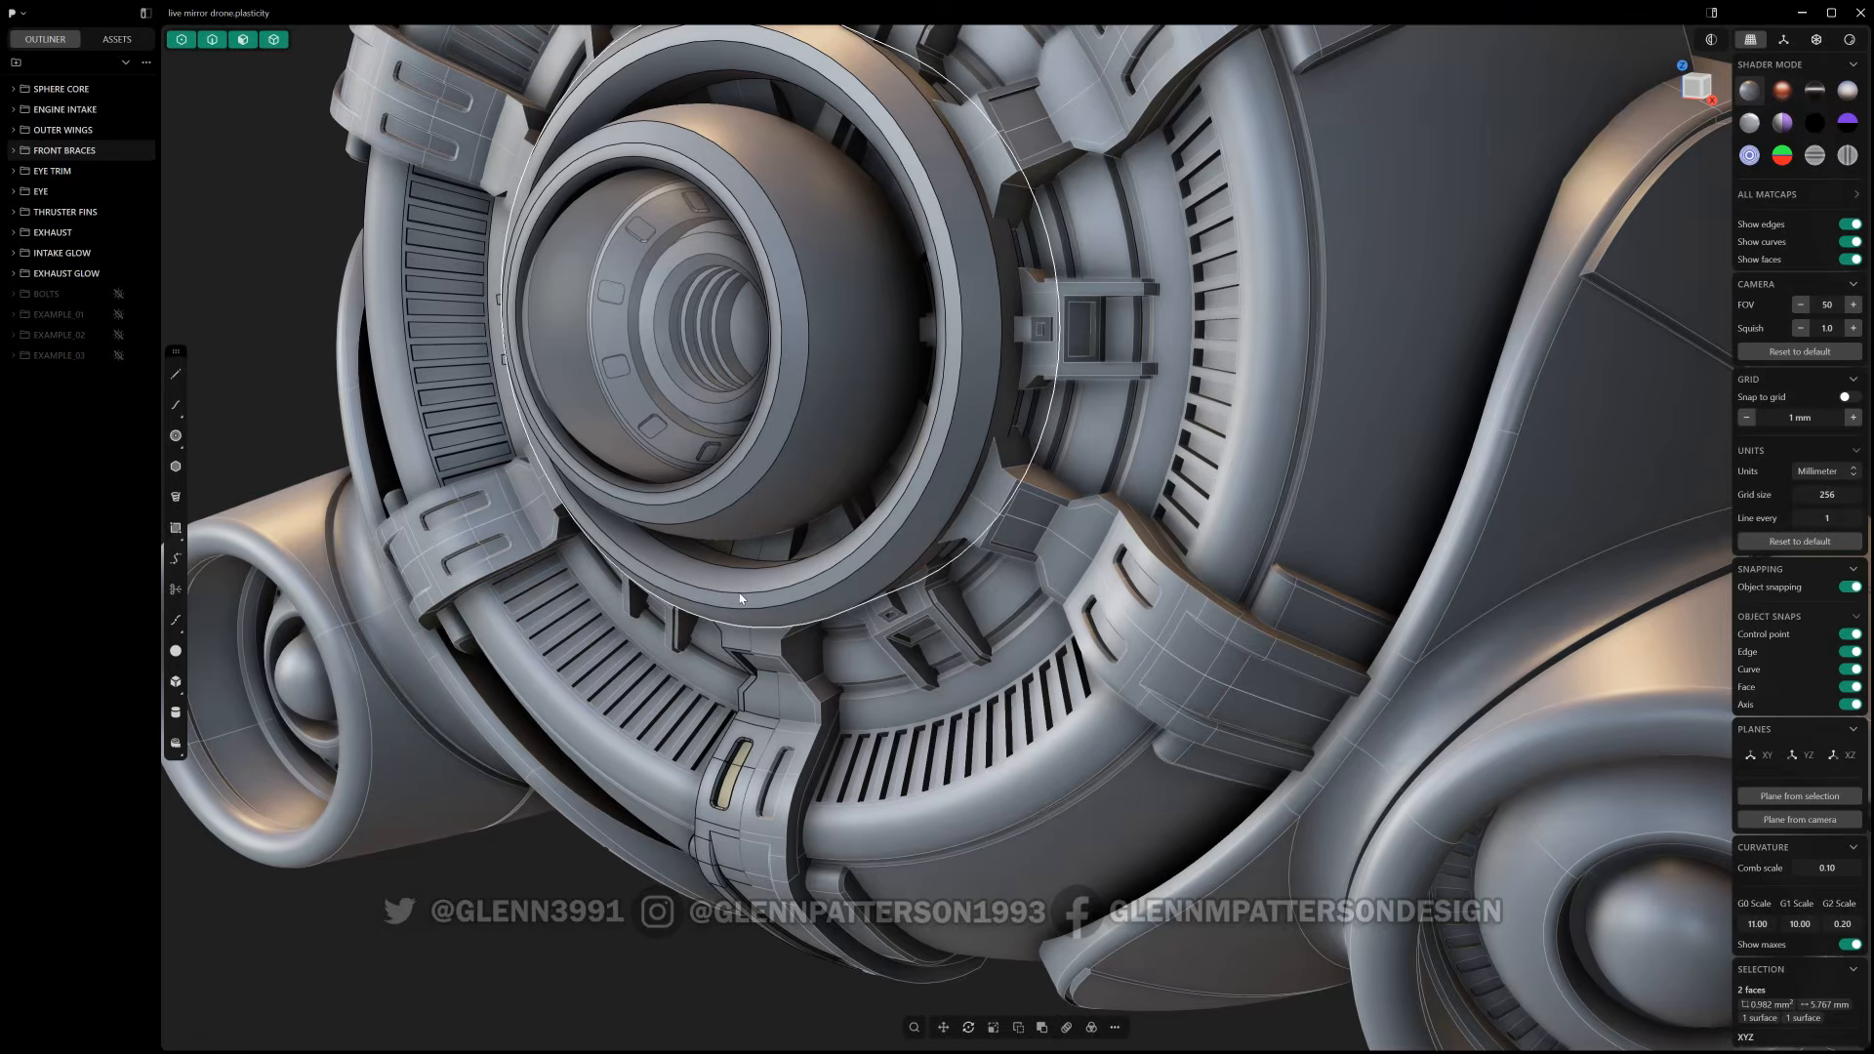
{"action": "scroll", "coordinate": [806, 619], "scroll_direction": "down", "scroll_amount": 10}
{"action": "middle_click_drag", "start_coordinate": [720, 474], "coordinate": [958, 486]}
{"action": "middle_click_drag", "start_coordinate": [658, 392], "coordinate": [1245, 589], "text": "shift"}
{"action": "middle_click_drag", "start_coordinate": [1103, 478], "coordinate": [1318, 629]}
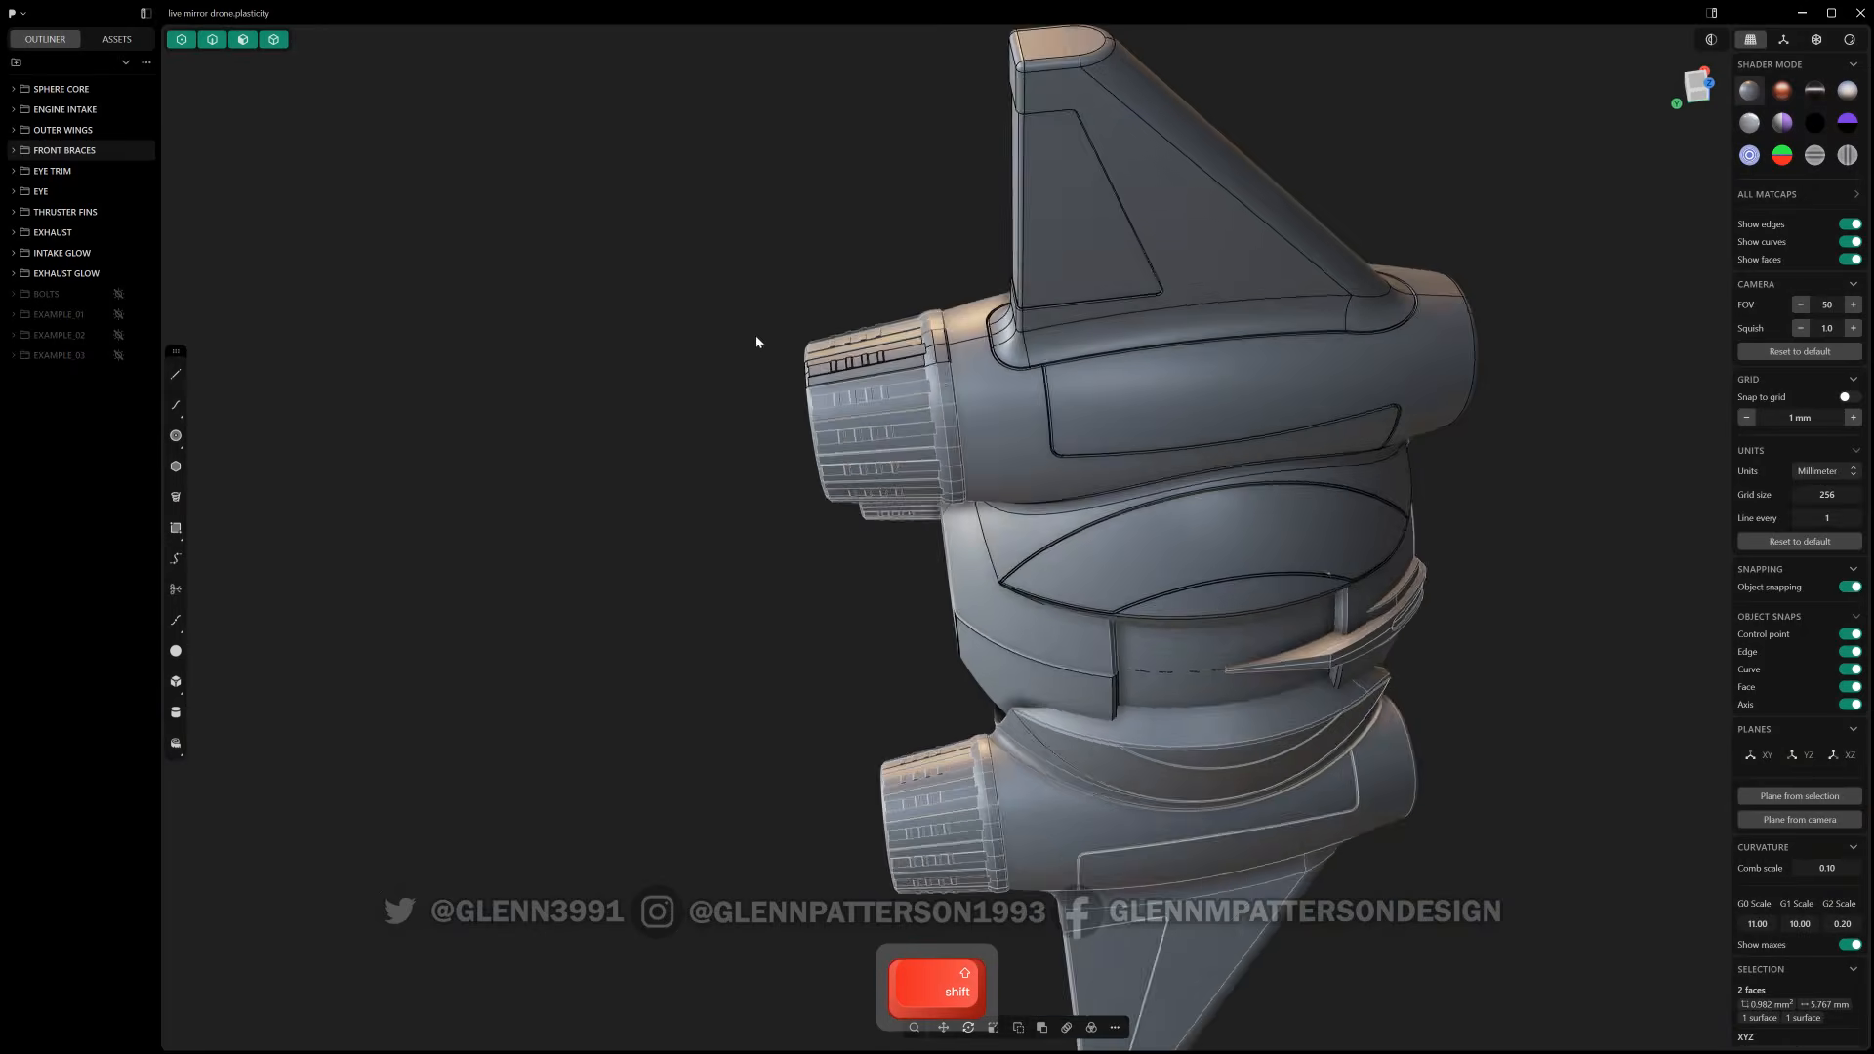
{"action": "scroll", "coordinate": [936, 383], "scroll_direction": "up", "scroll_amount": 5}
{"action": "scroll", "coordinate": [936, 383], "scroll_direction": "up", "scroll_amount": 2}
{"action": "middle_click_drag", "start_coordinate": [873, 423], "coordinate": [1037, 371]}
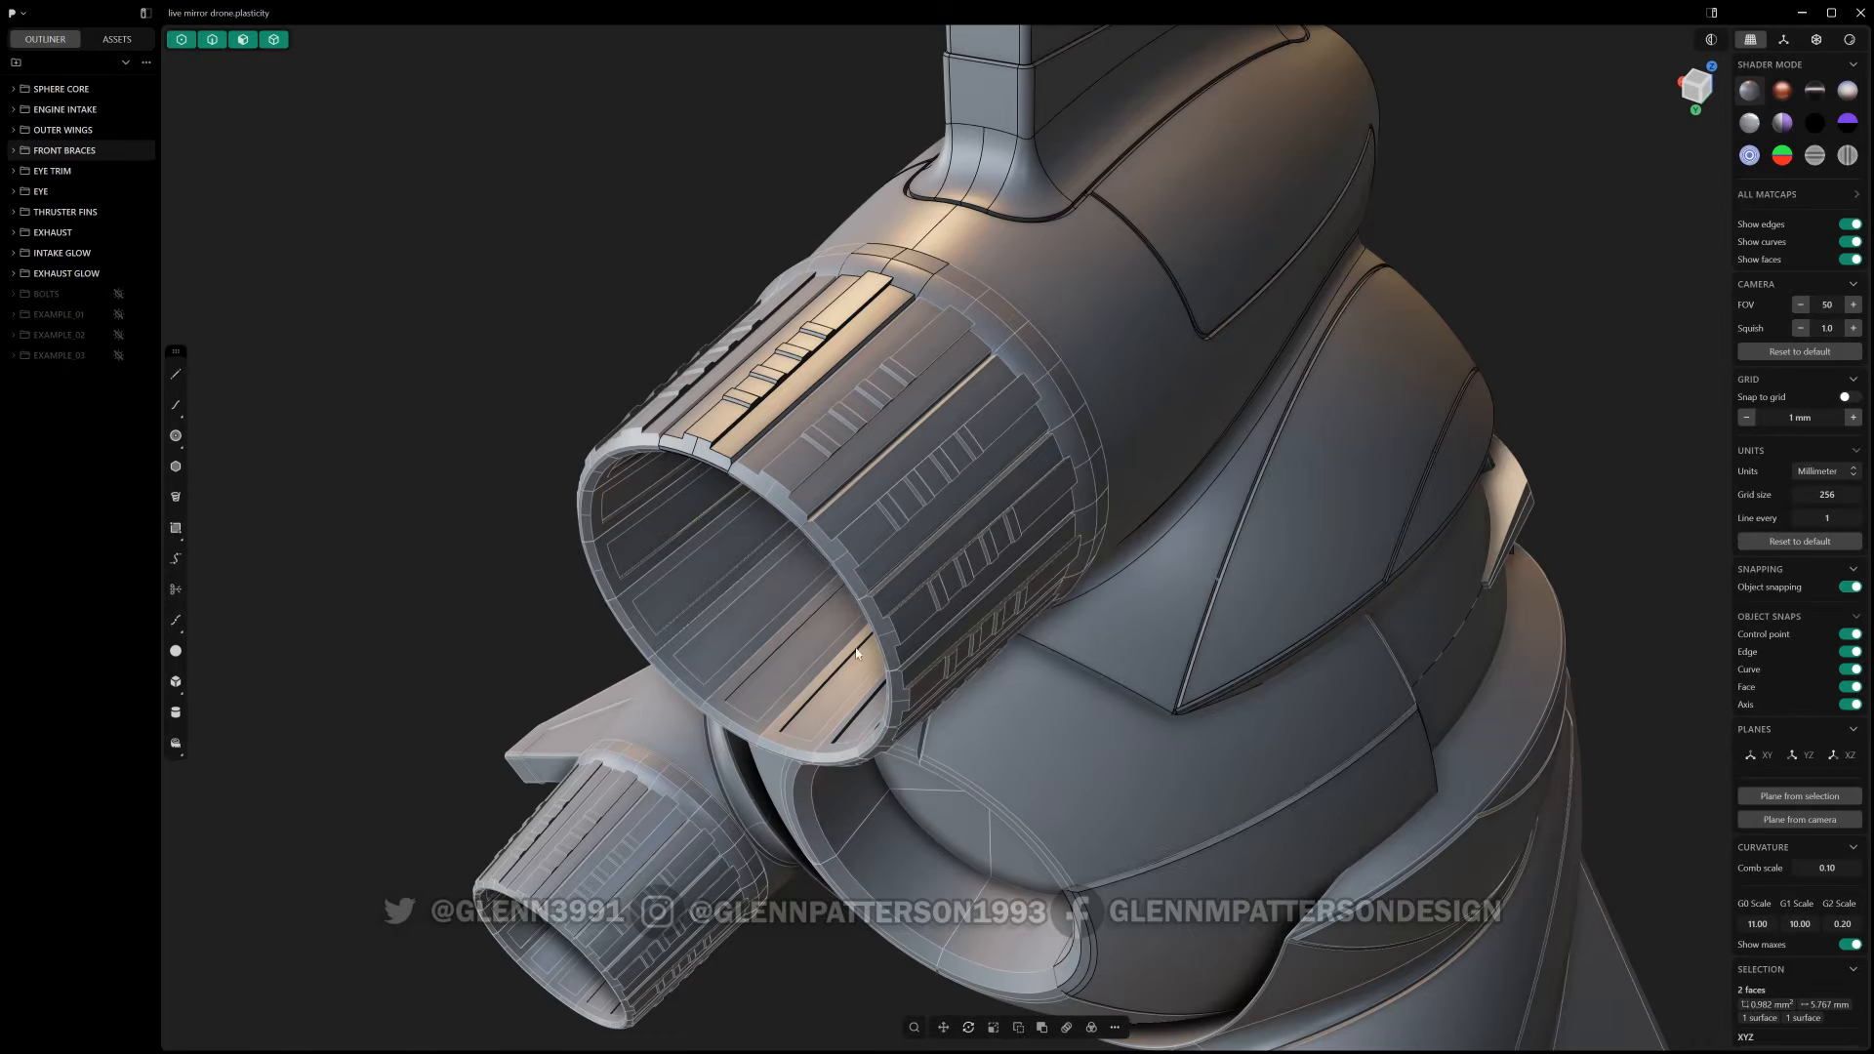
{"action": "mouse_move", "coordinate": [693, 420]}
{"action": "middle_mouse_down"}
{"action": "mouse_move", "coordinate": [841, 382]}
{"action": "mouse_move", "coordinate": [723, 410]}
{"action": "middle_mouse_up"}
{"action": "scroll", "coordinate": [1009, 701], "scroll_direction": "down", "scroll_amount": 5}
{"action": "middle_click_drag", "start_coordinate": [1009, 701], "coordinate": [816, 463], "text": "shift"}
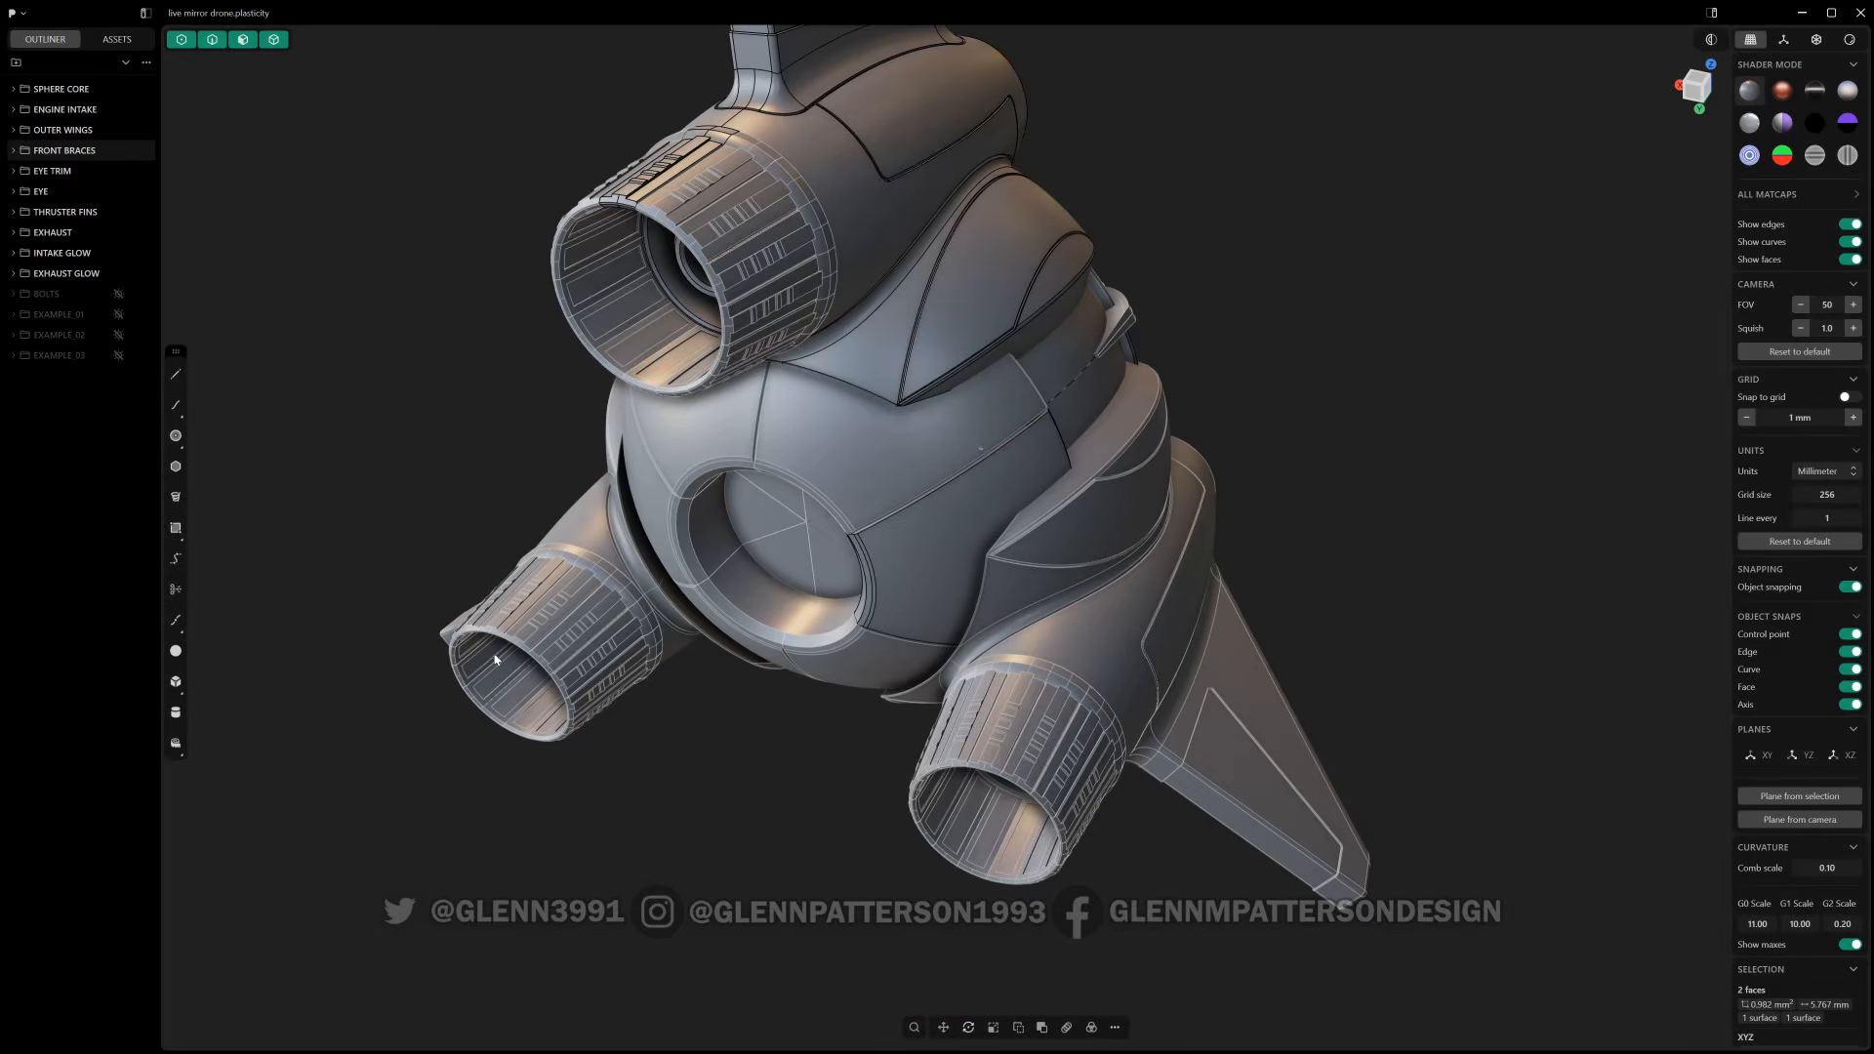
{"action": "middle_click_drag", "start_coordinate": [1077, 800], "coordinate": [1106, 745]}
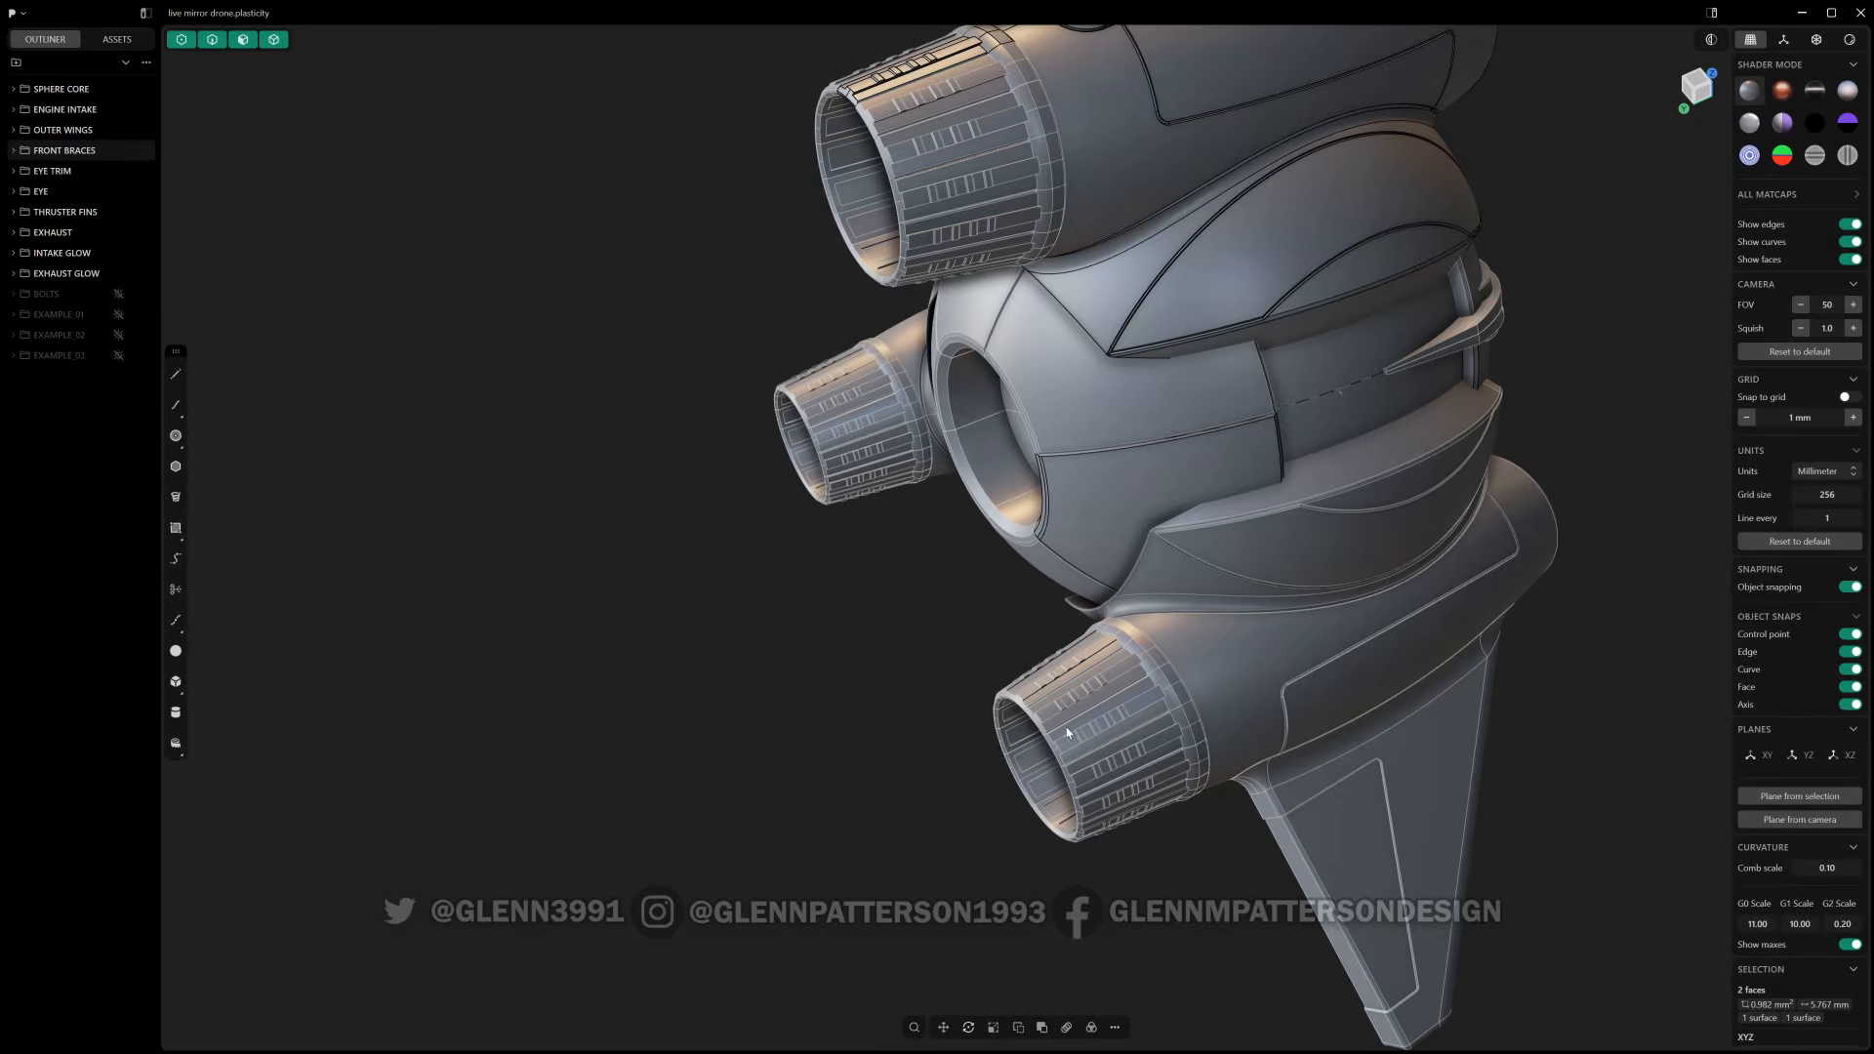
{"action": "key", "text": "Escape"}
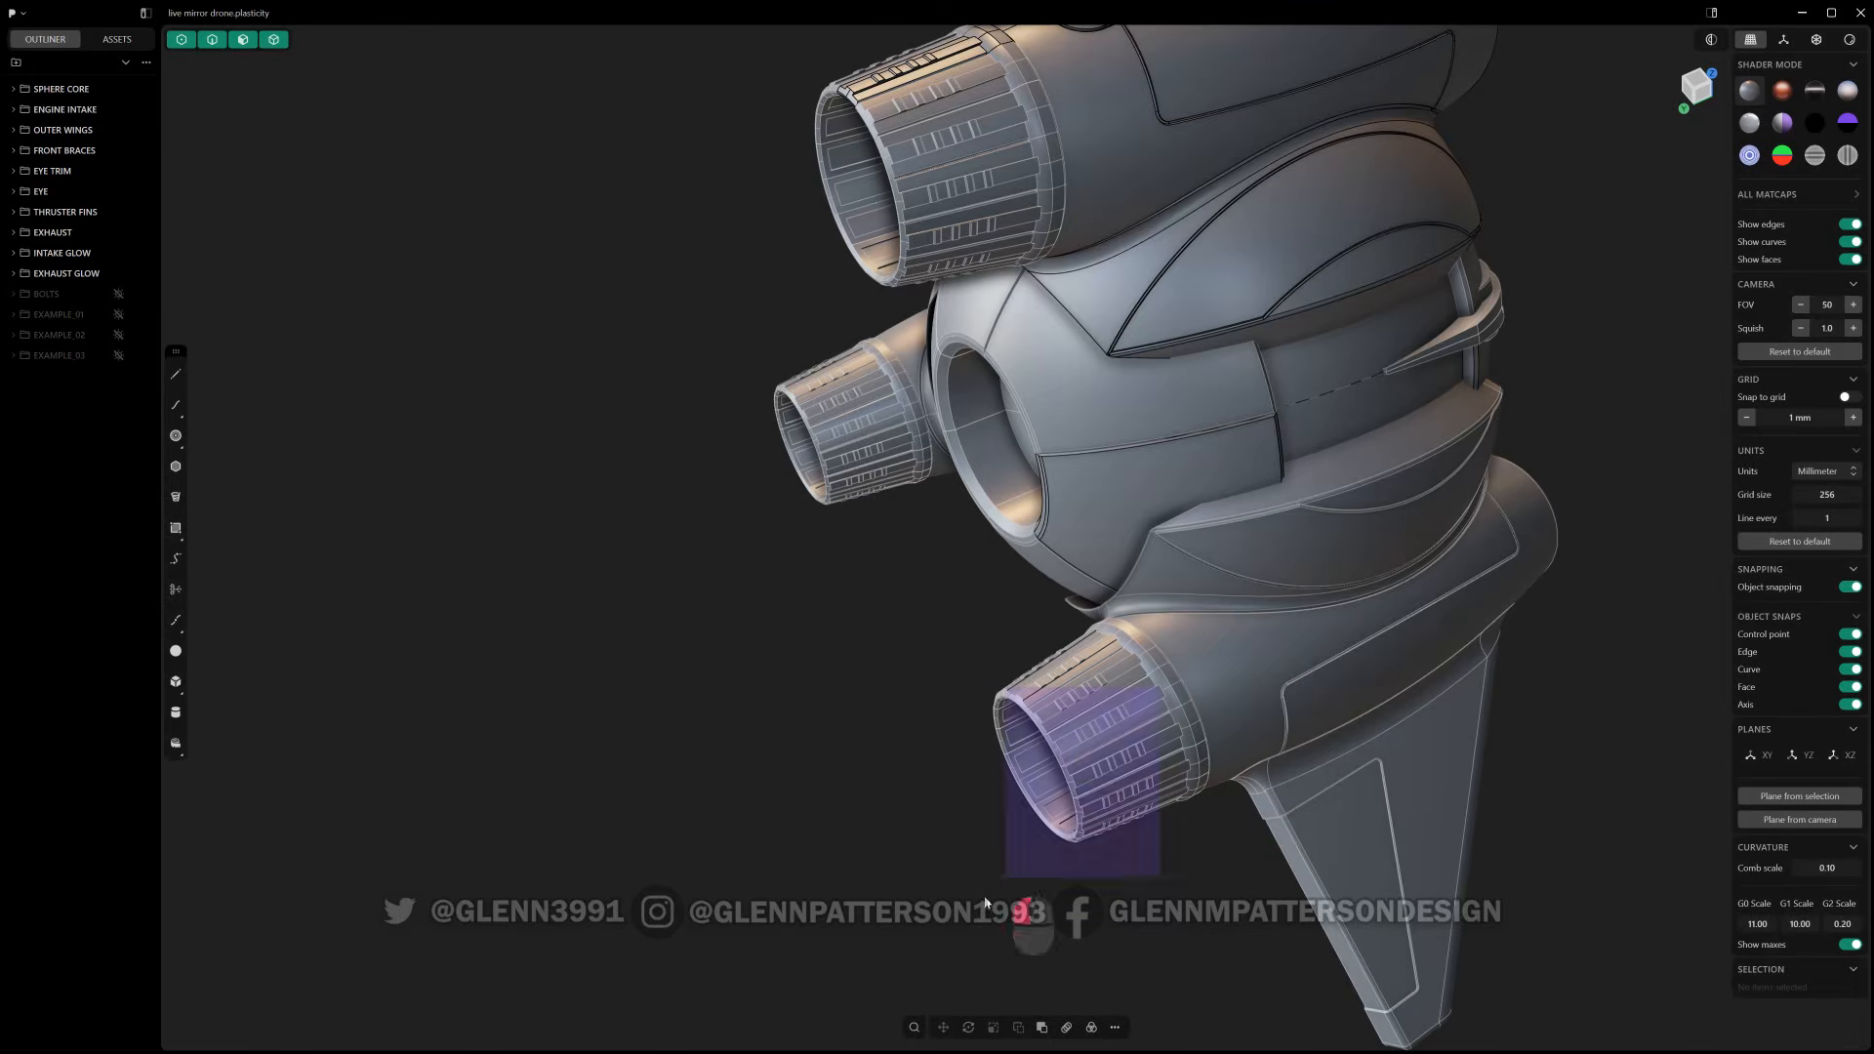
{"action": "middle_click_drag", "start_coordinate": [1089, 746], "coordinate": [1131, 576]}
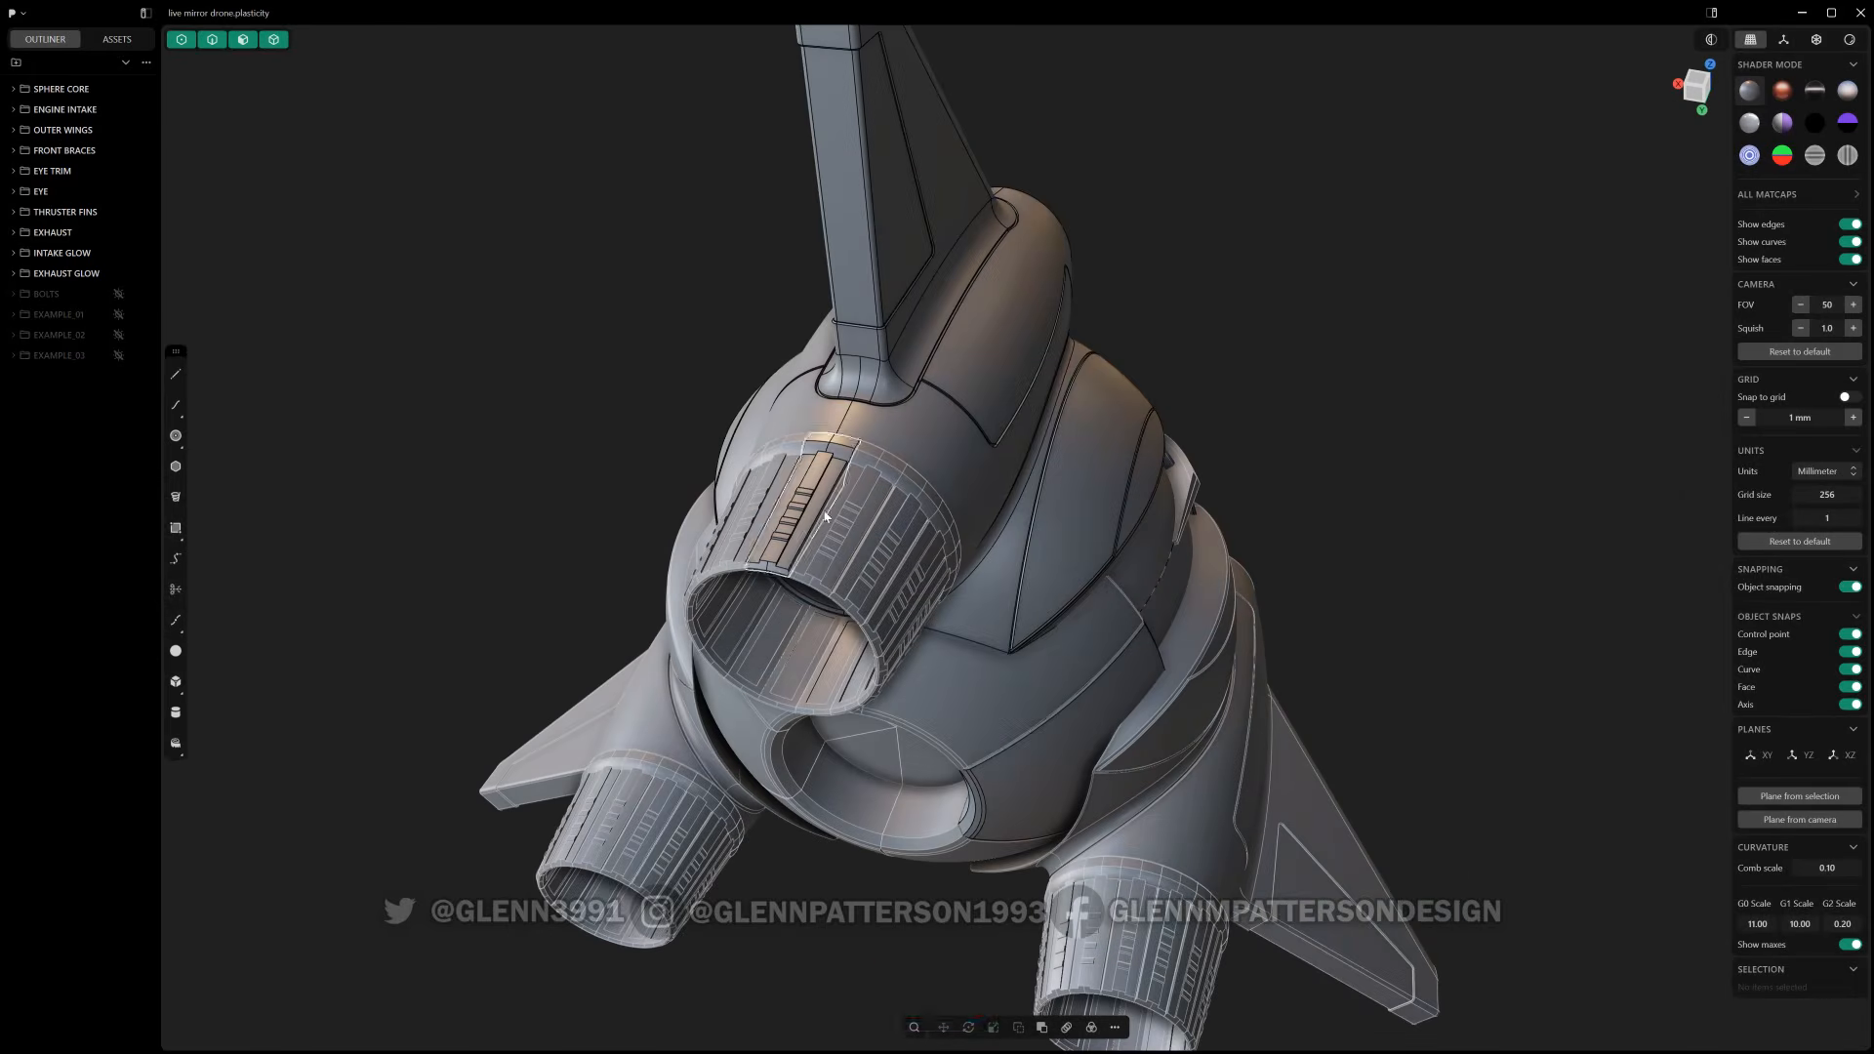
- Push the two end faces of the upper engine's thruster fin by -1.08 mm
{"action": "scroll", "coordinate": [828, 513], "scroll_direction": "up", "scroll_amount": 5}
{"action": "middle_click_drag", "start_coordinate": [809, 532], "coordinate": [550, 618]}
{"action": "left_click", "coordinate": [555, 676]}
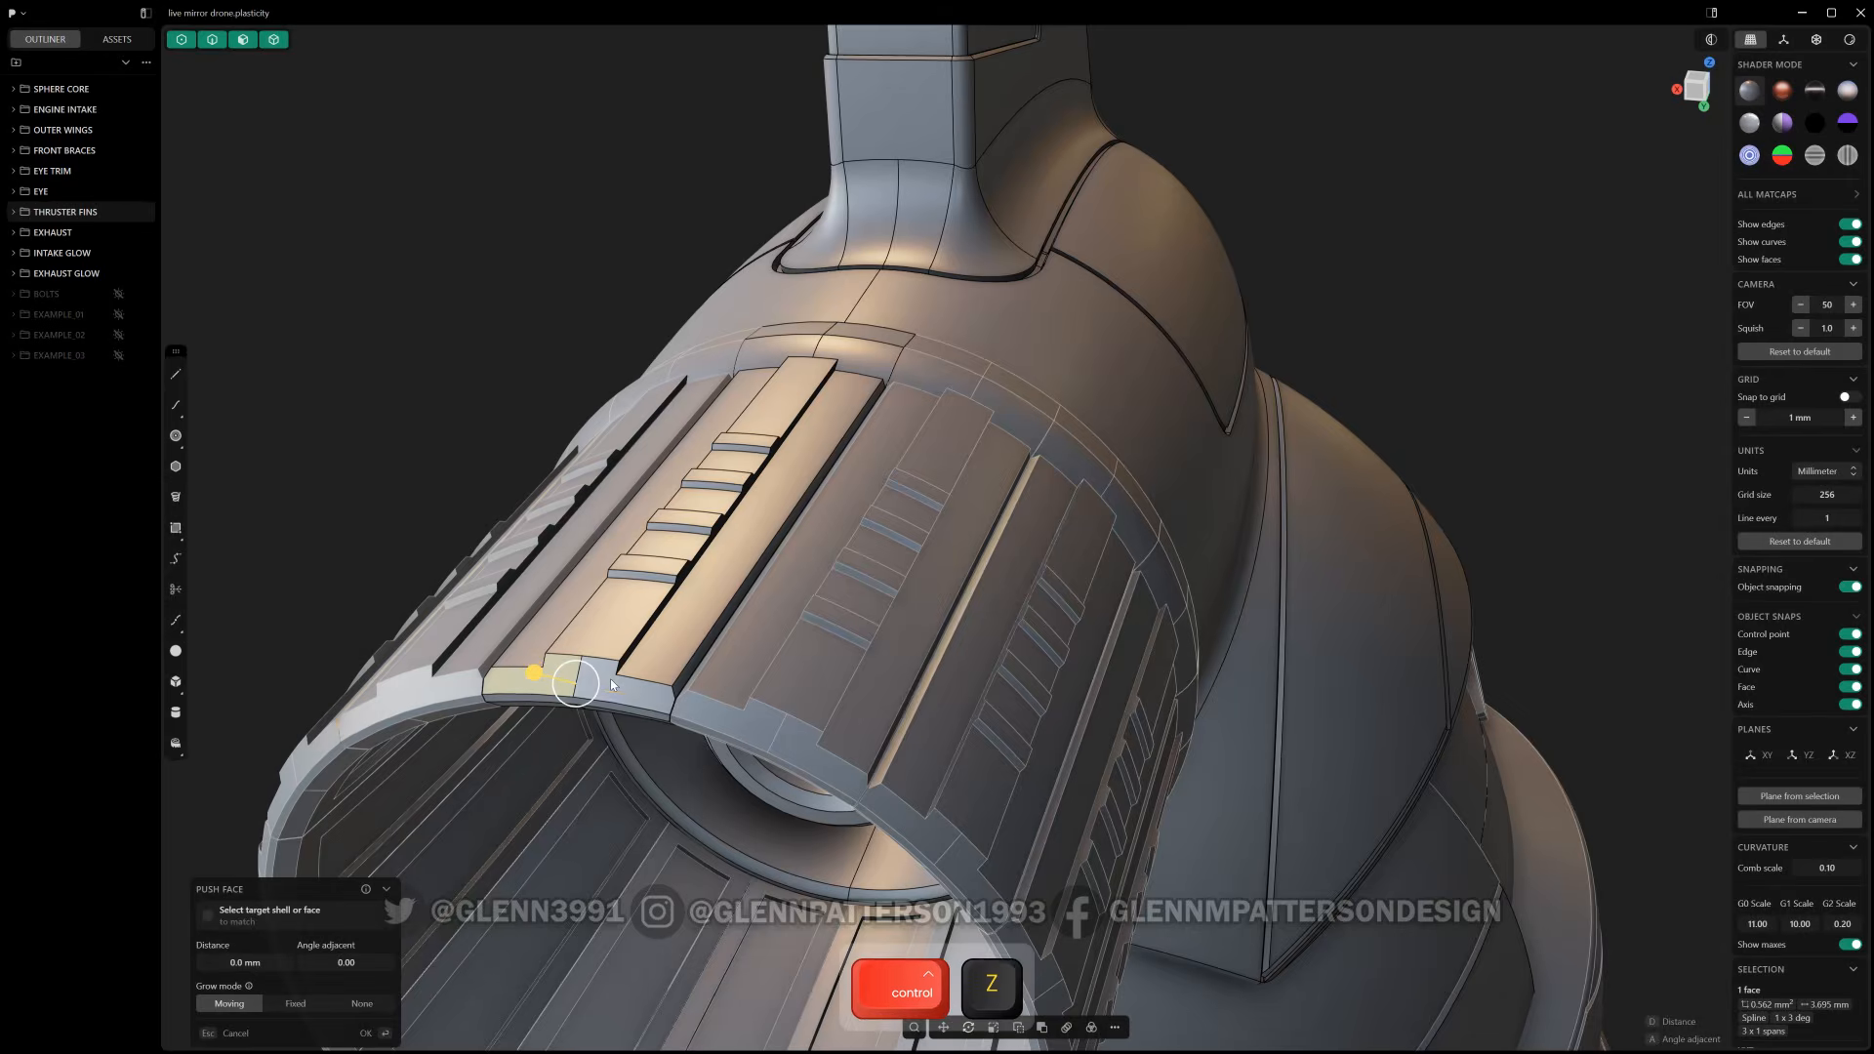
{"action": "middle_click_drag", "start_coordinate": [611, 677], "coordinate": [617, 683]}
{"action": "left_click", "coordinate": [628, 692], "text": "shift"}
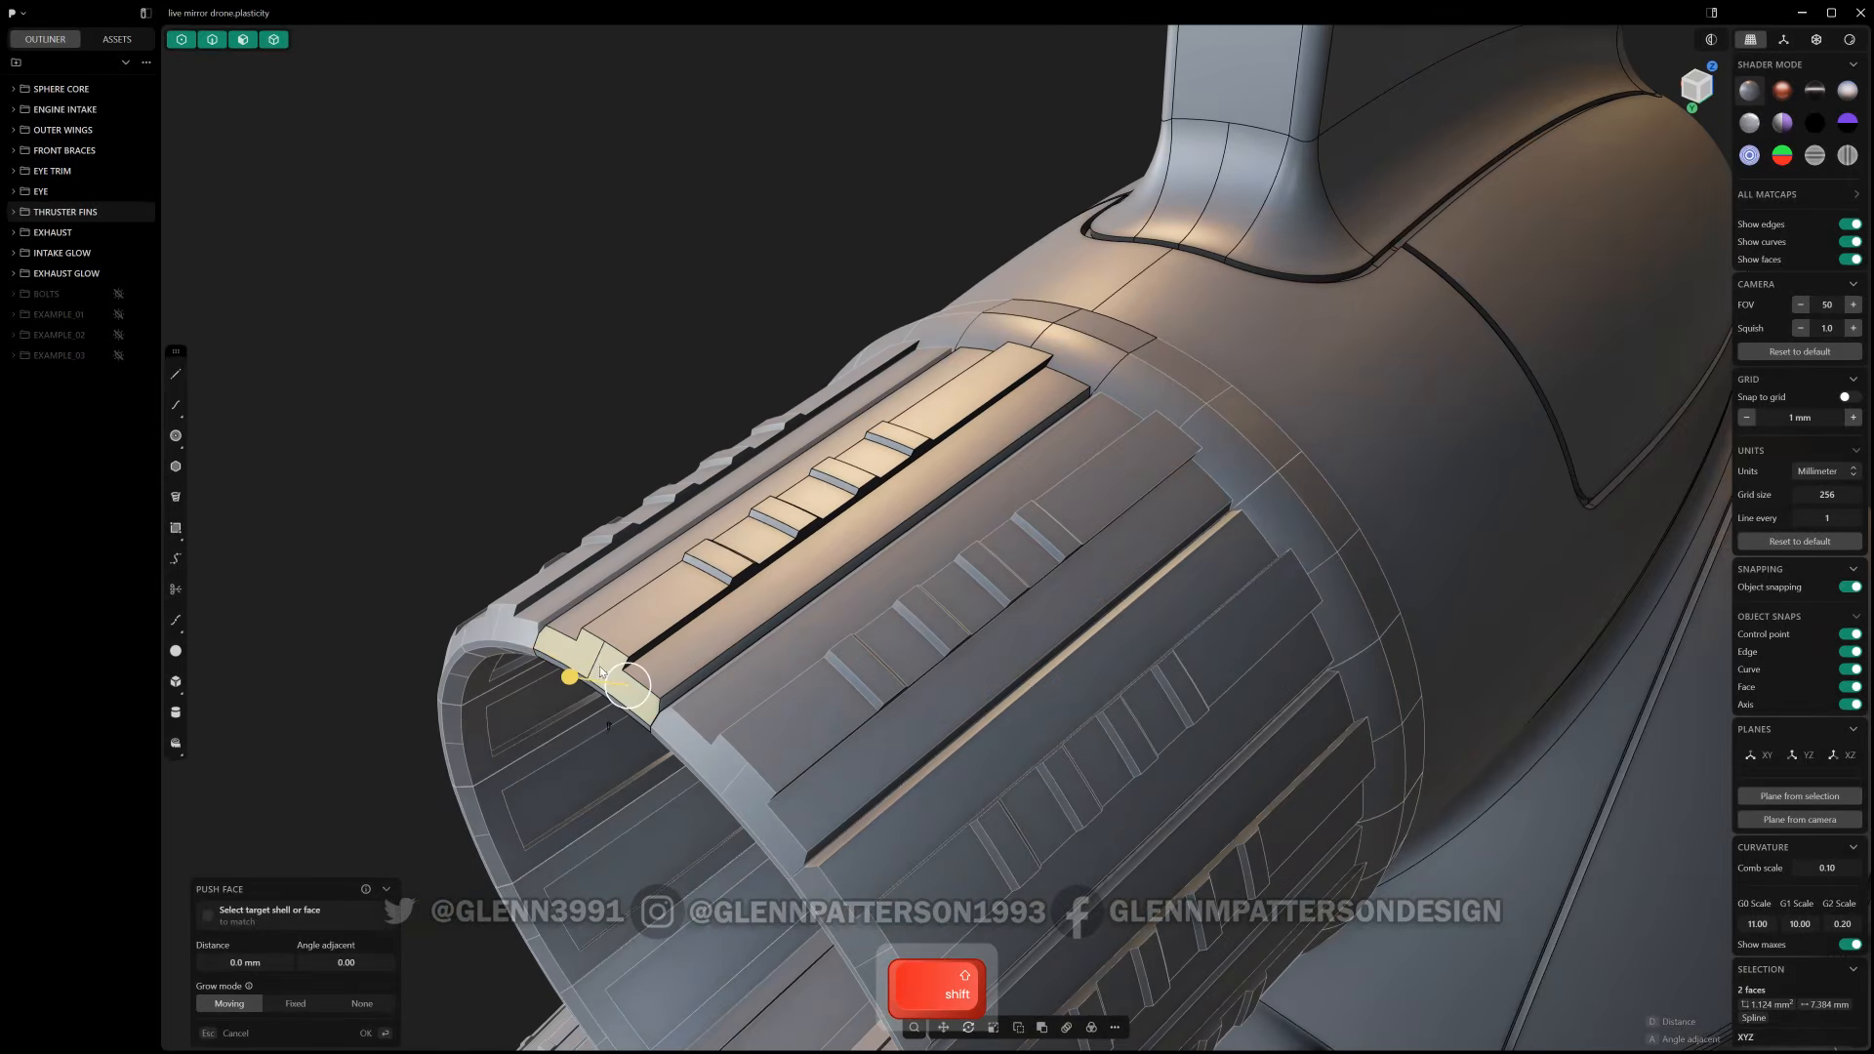
{"action": "left_click_drag", "start_coordinate": [571, 677], "coordinate": [630, 709]}
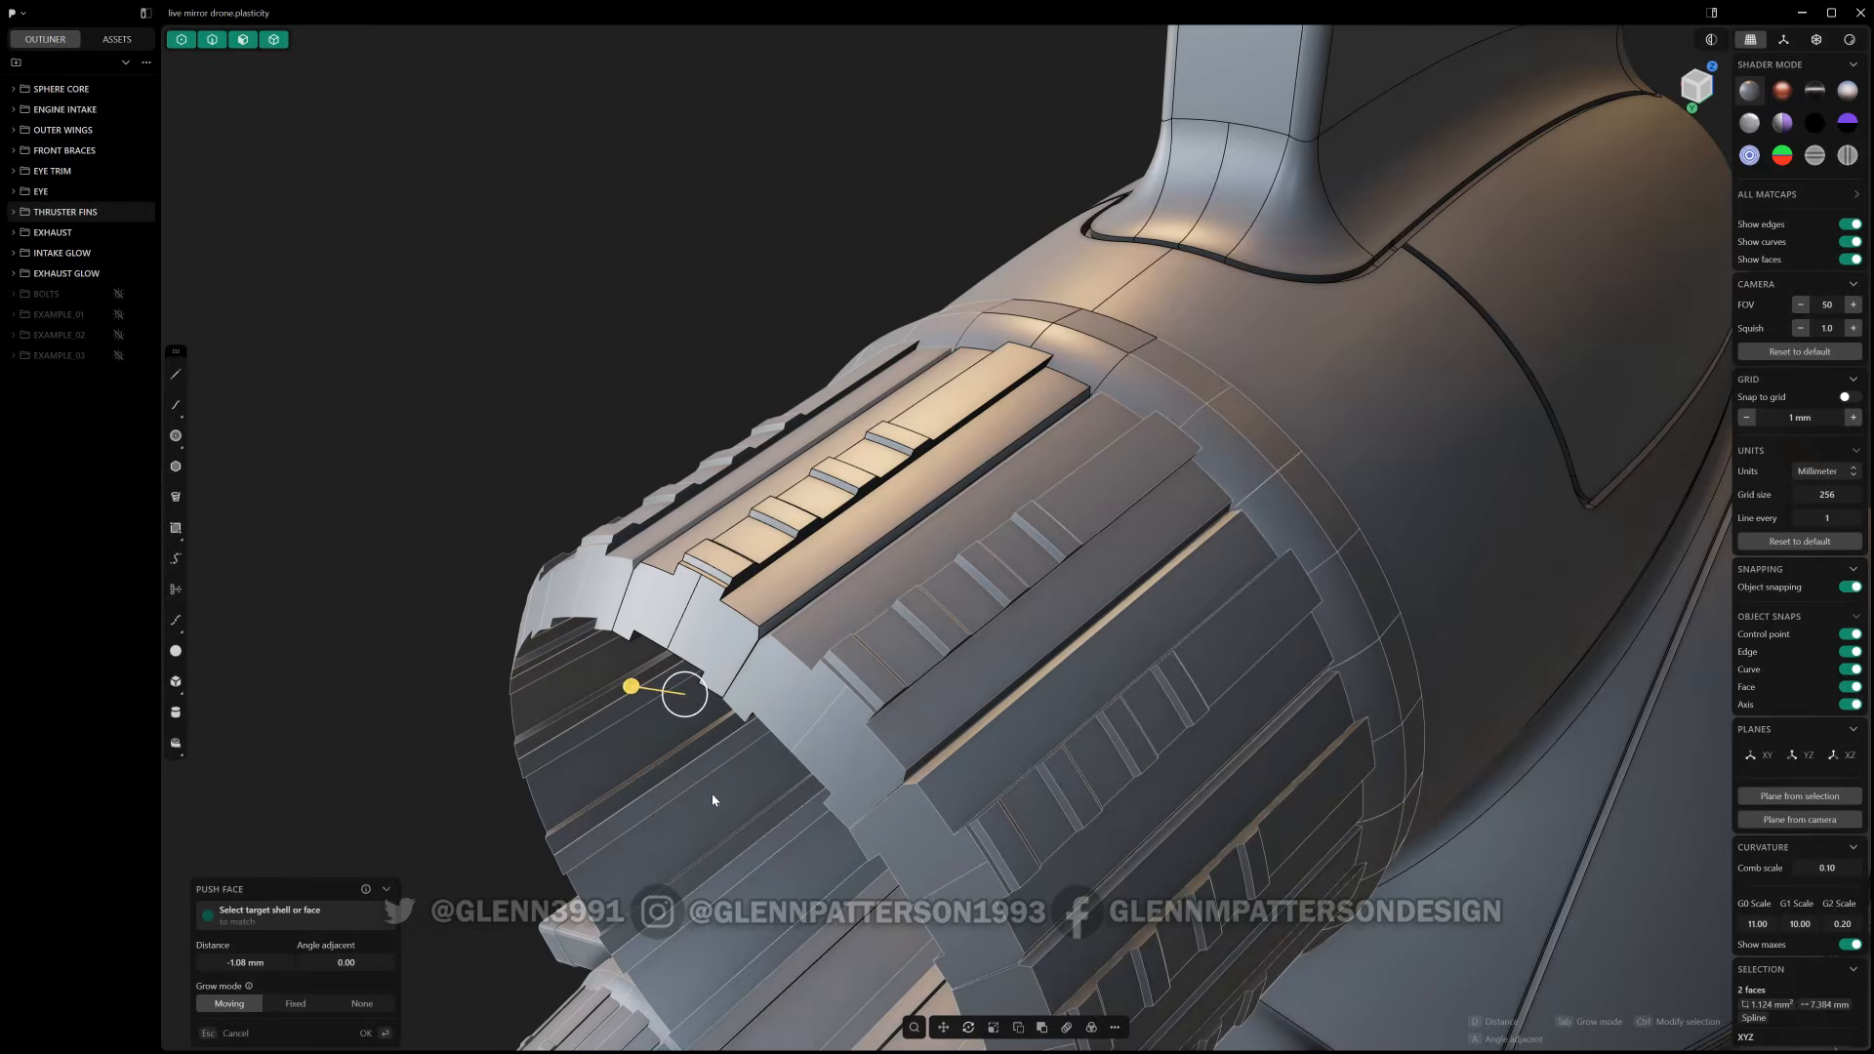
{"action": "scroll", "coordinate": [712, 796], "scroll_direction": "down", "scroll_amount": 5}
{"action": "middle_click_drag", "start_coordinate": [792, 852], "coordinate": [728, 326], "text": "shift"}
{"action": "middle_click_drag", "start_coordinate": [623, 891], "coordinate": [777, 821]}
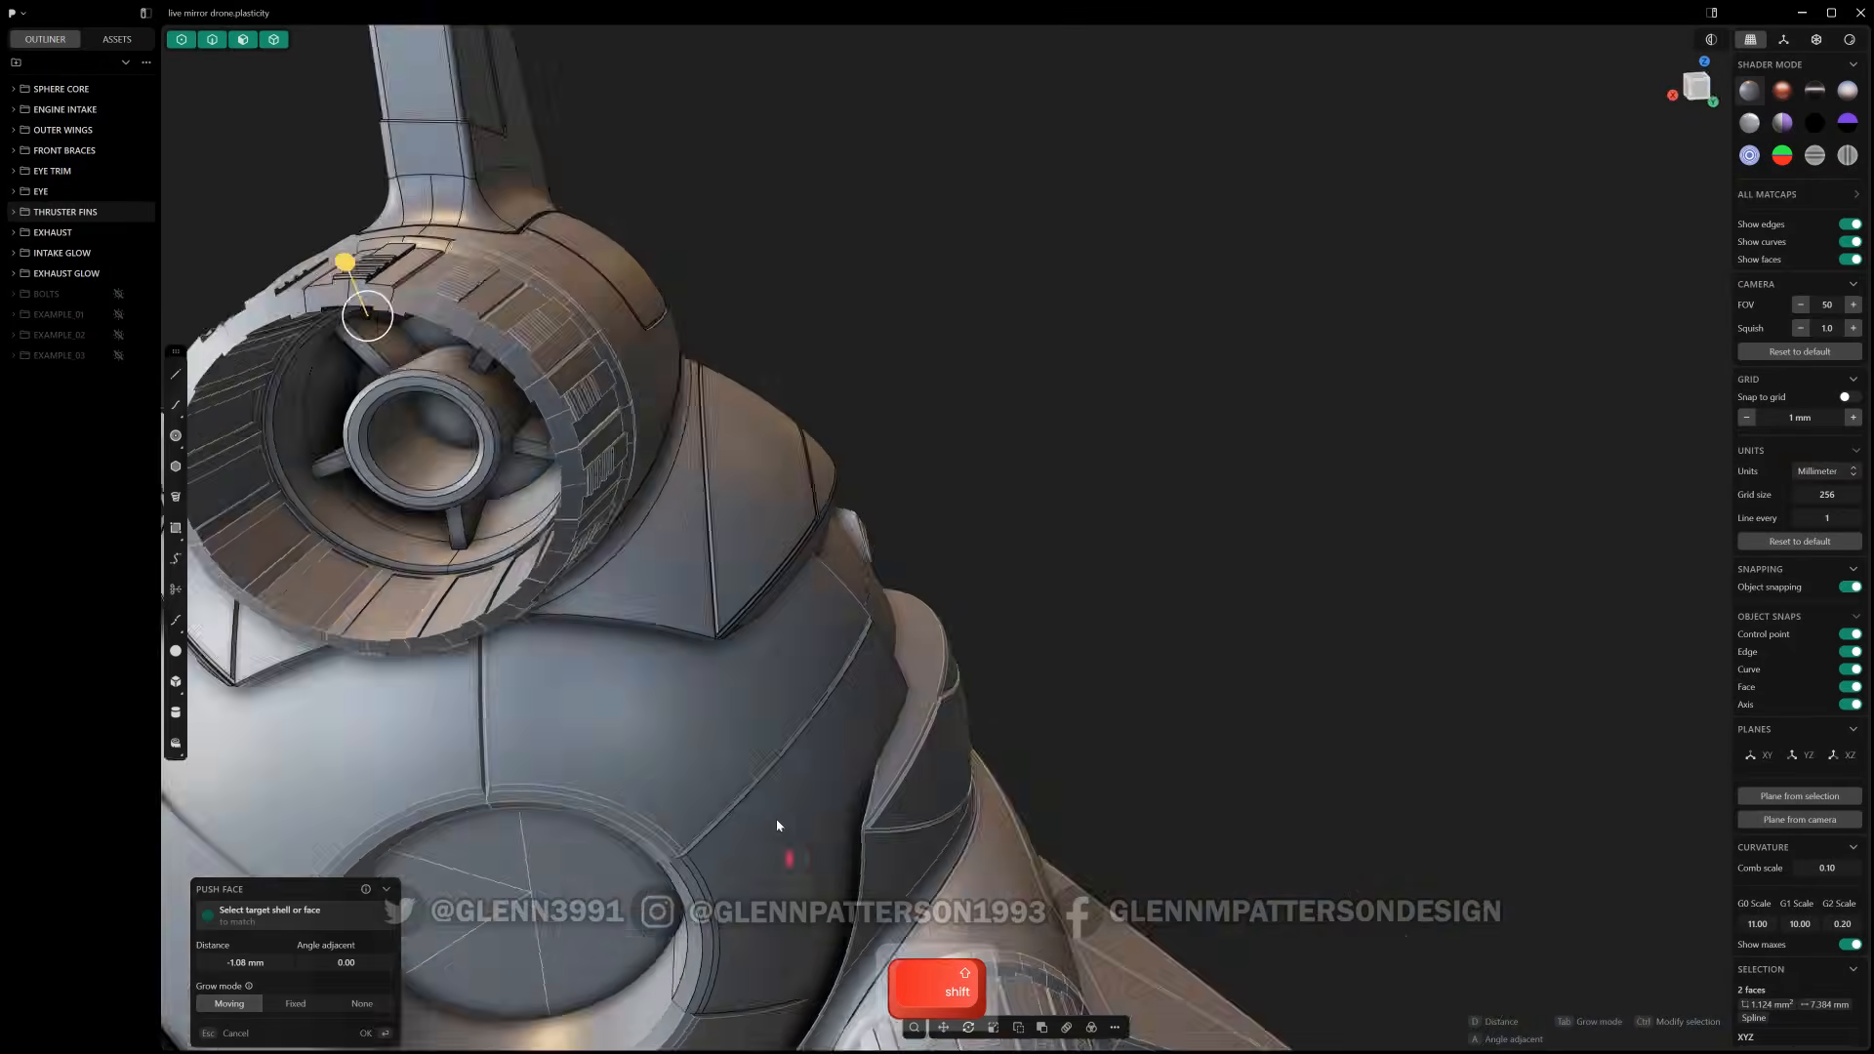
{"action": "right_click_drag", "start_coordinate": [777, 826], "coordinate": [772, 392]}
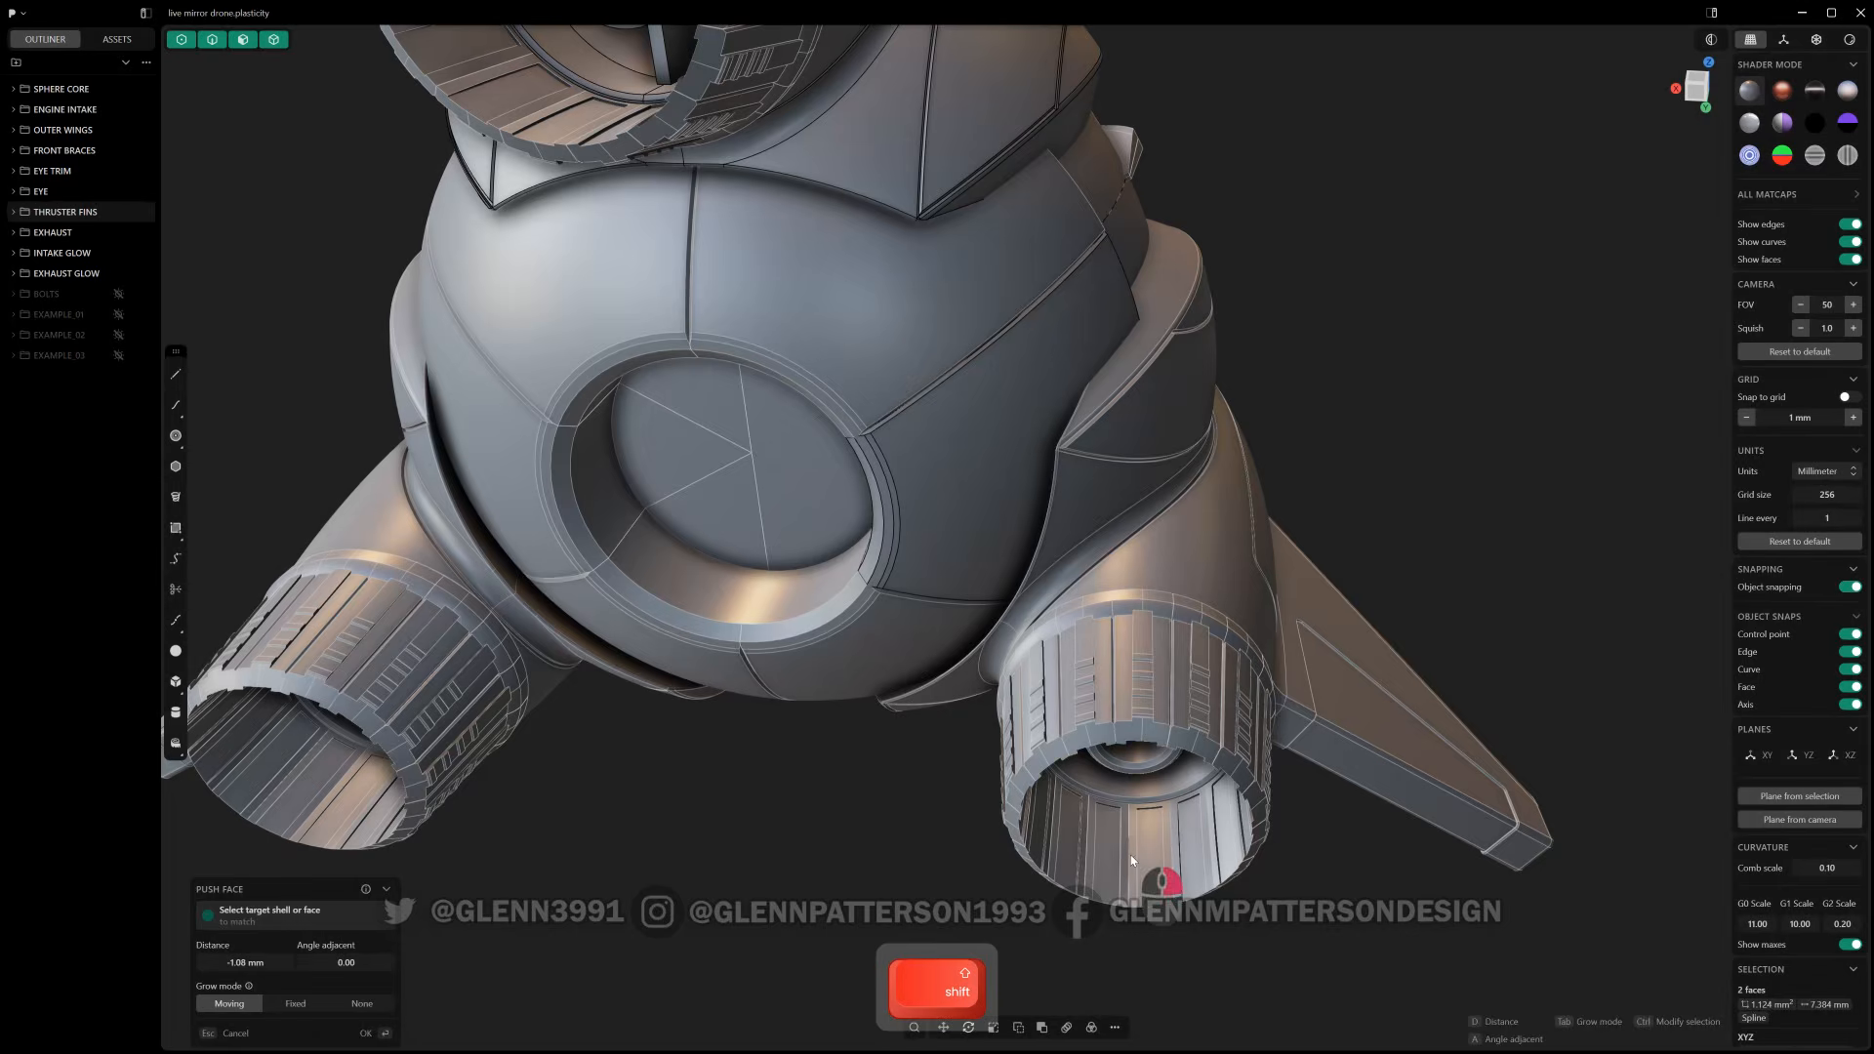
{"action": "right_click", "coordinate": [1131, 861]}
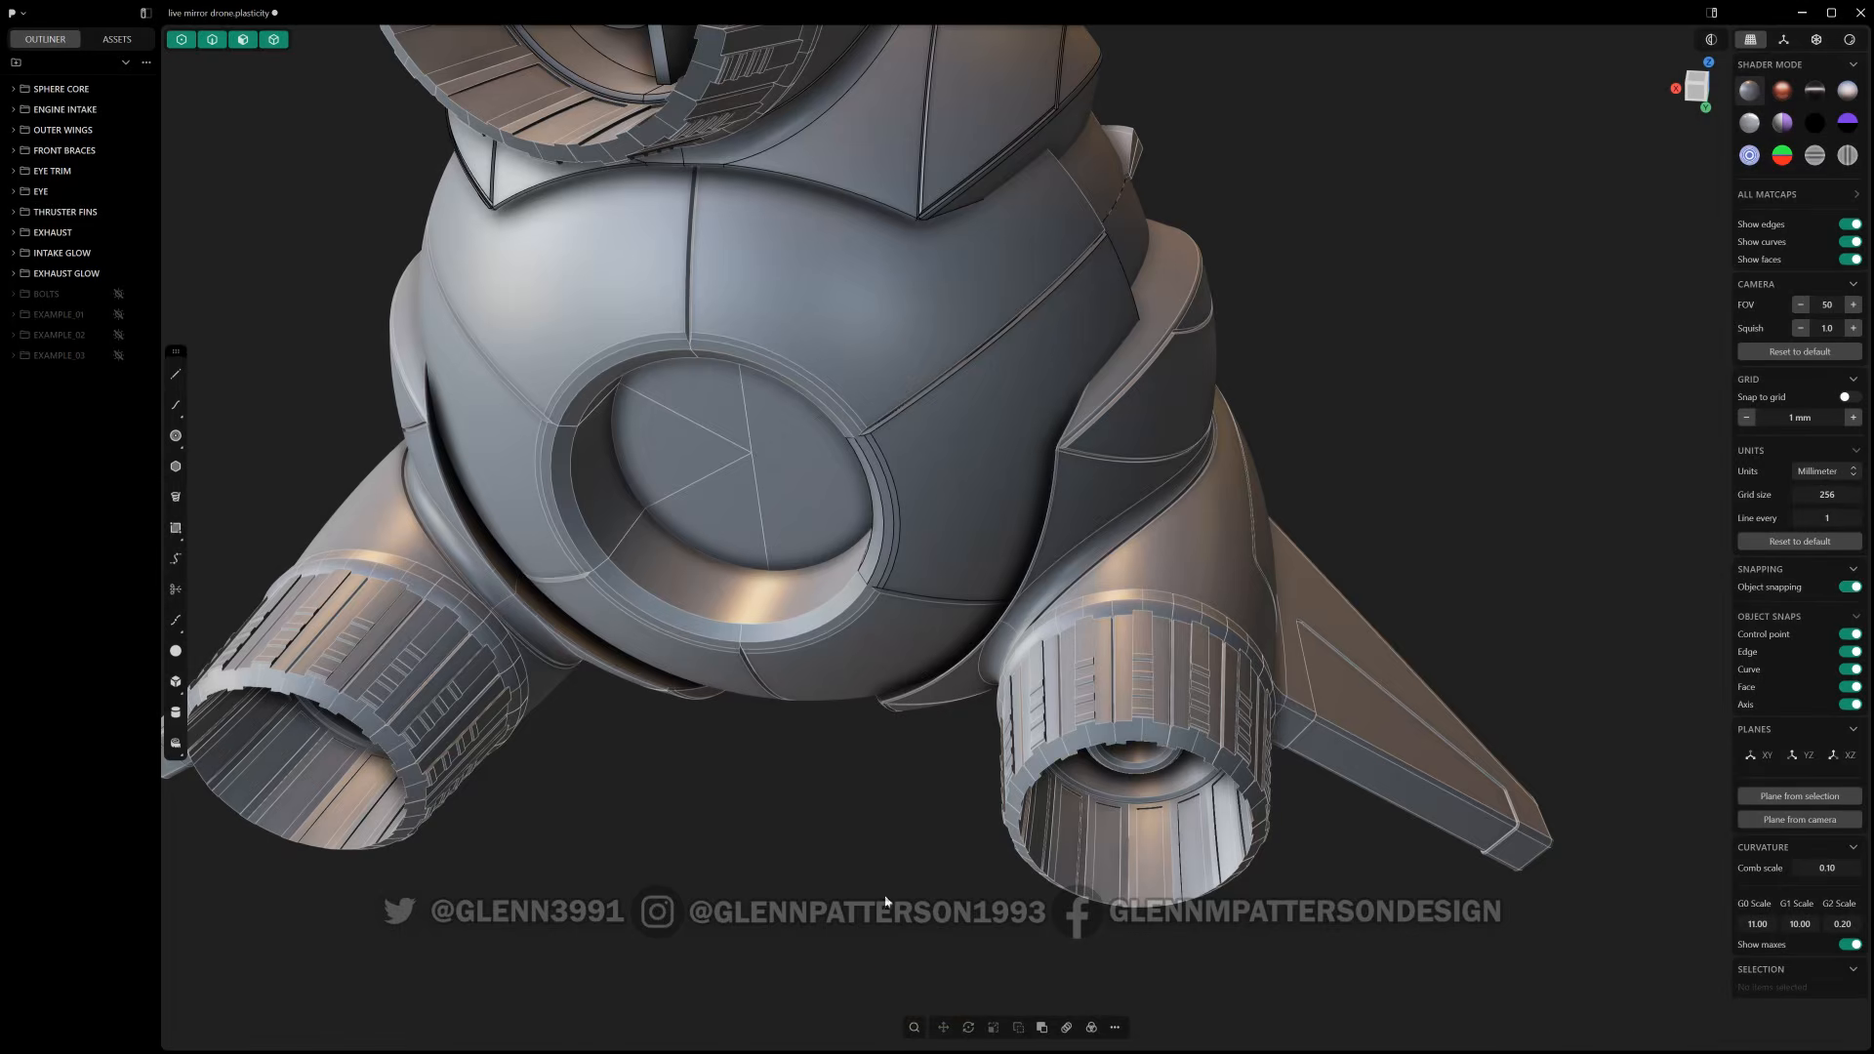
- Undo the last pushes of the thruster fin's end faces on the upper engine
{"action": "right_click_drag", "start_coordinate": [1075, 850], "coordinate": [956, 848]}
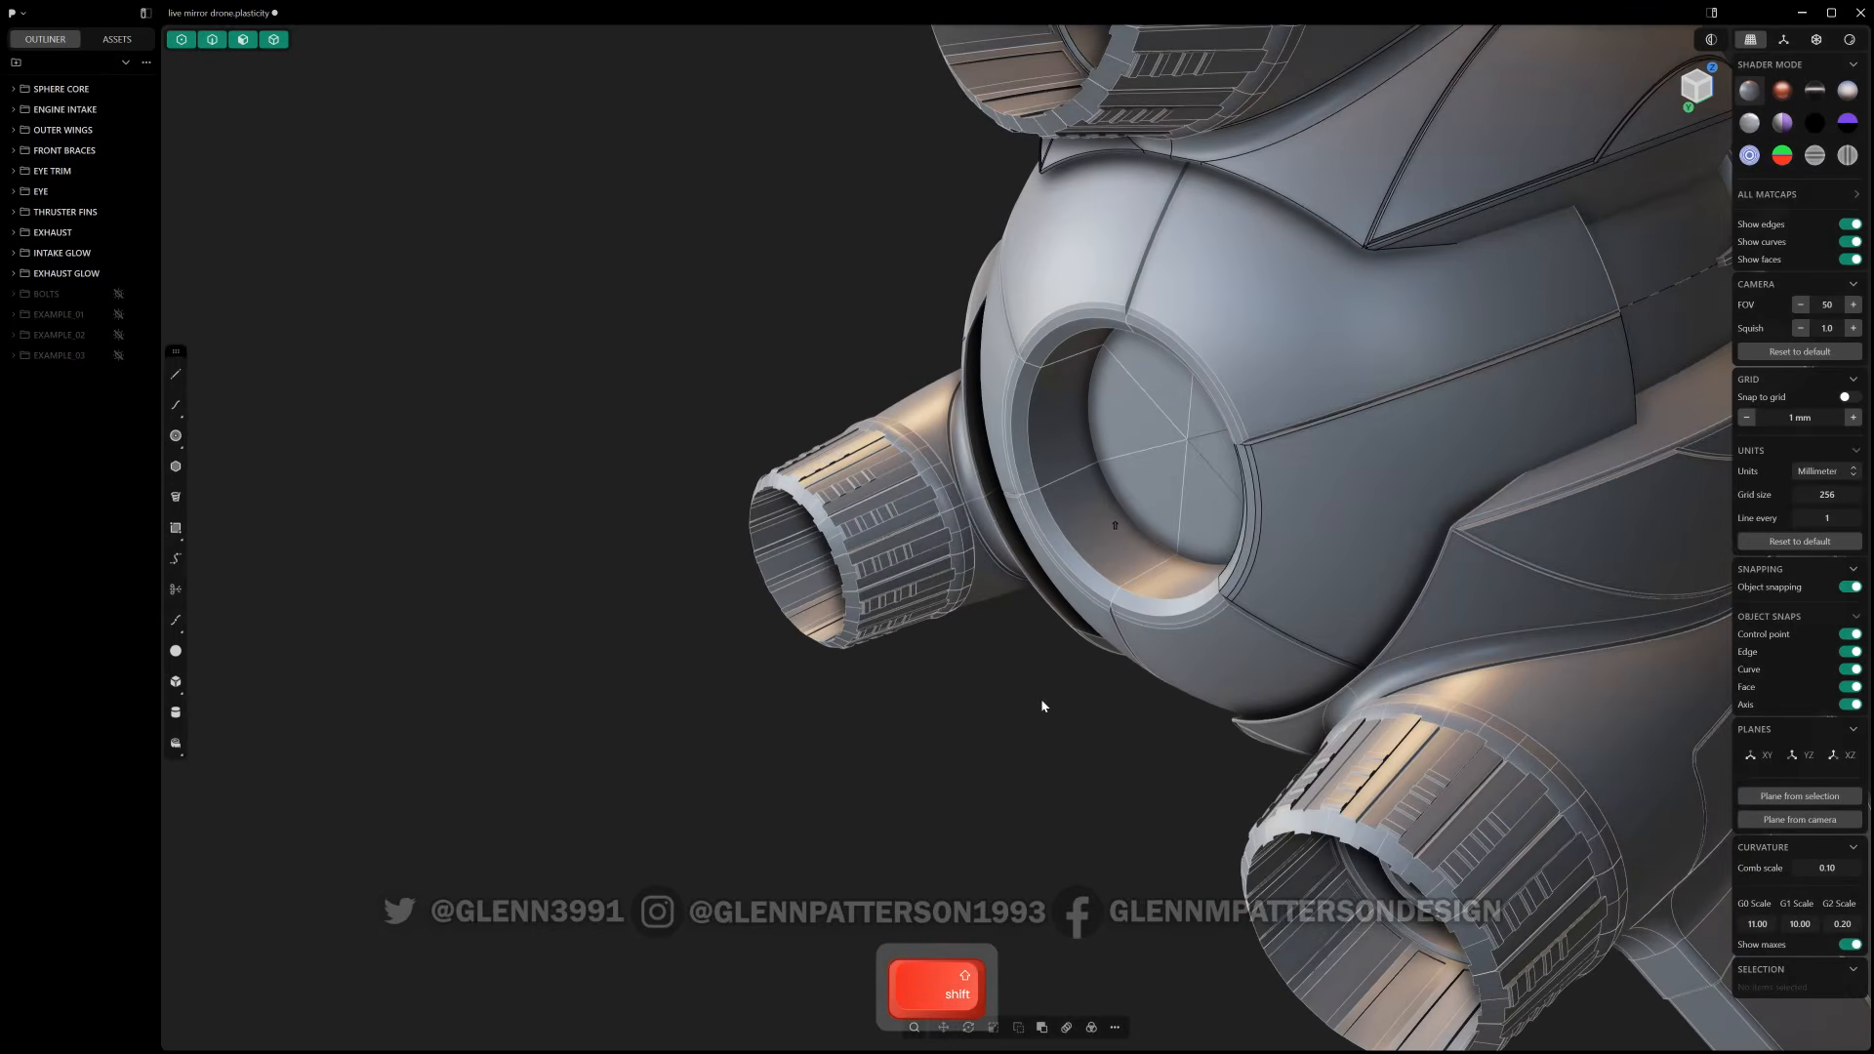
{"action": "right_click_drag", "start_coordinate": [1043, 703], "coordinate": [935, 1021], "text": "shift"}
{"action": "key", "text": "ctrl+z"}
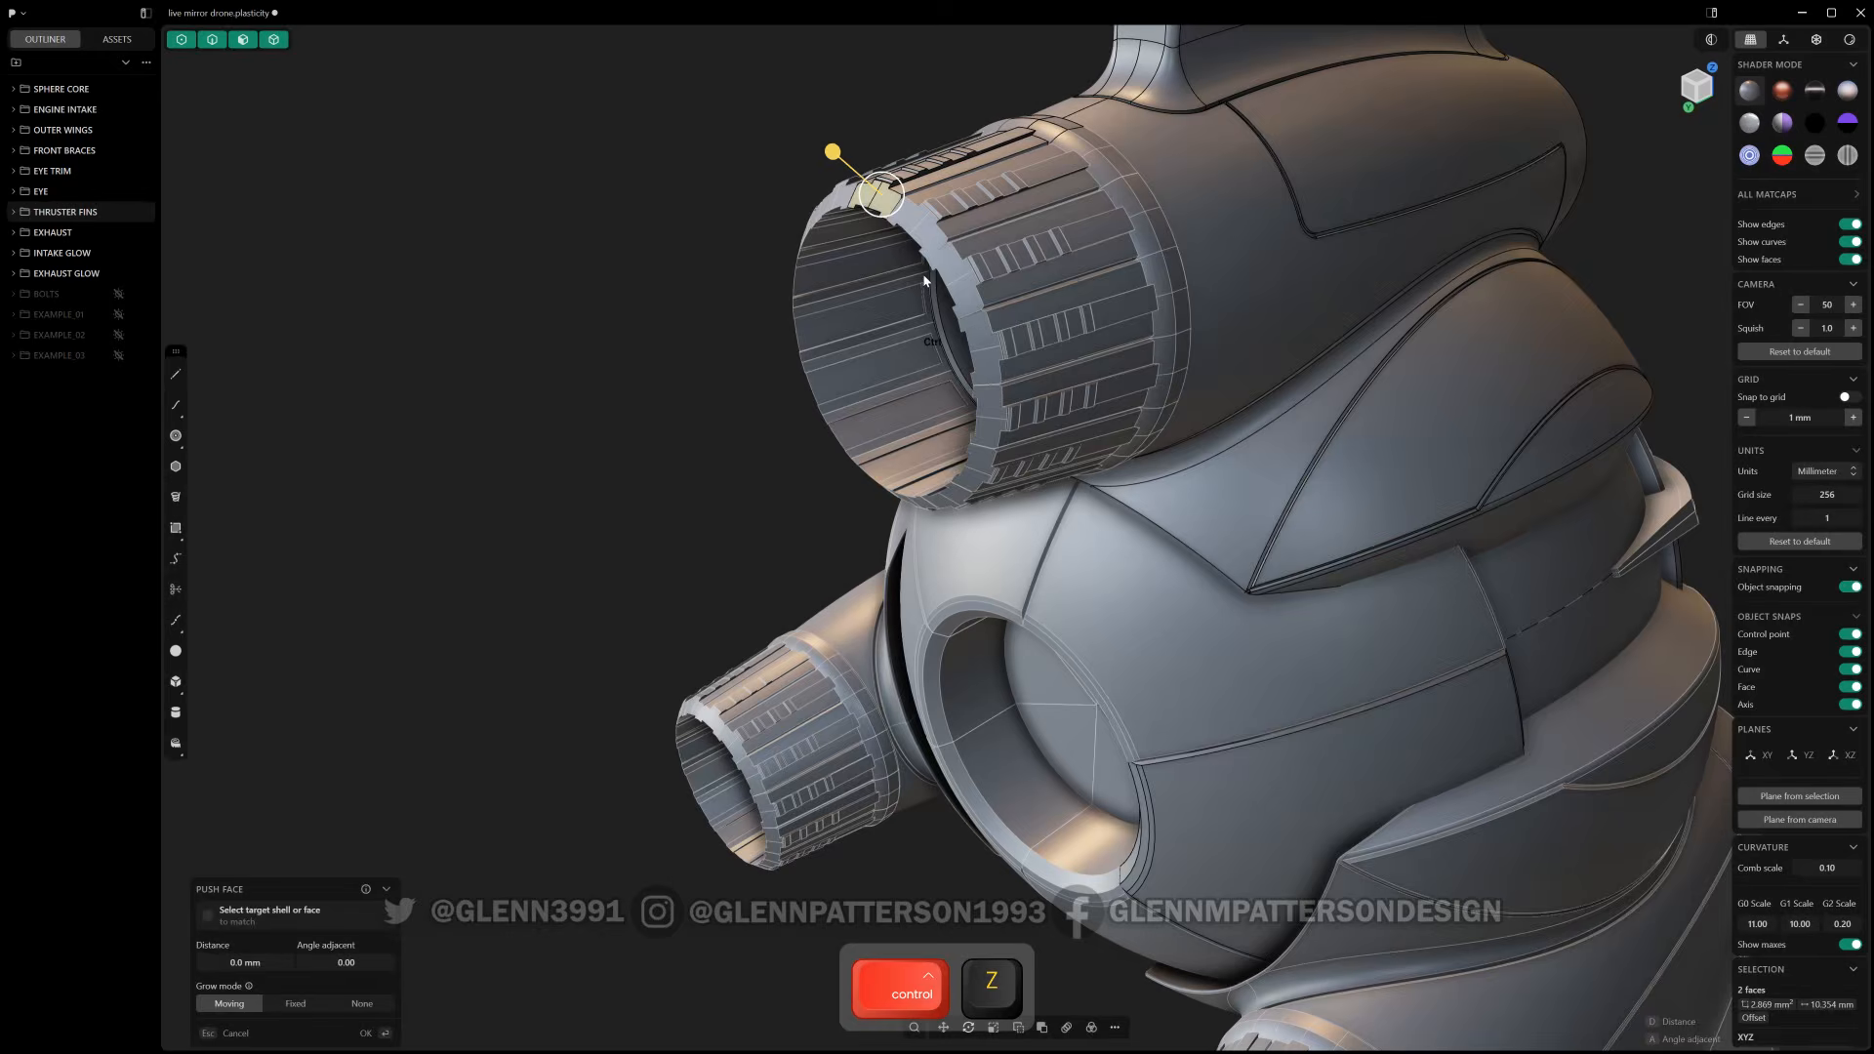
{"action": "key", "text": "ctrl+z"}
- Examine the restored thruster fins and the whole drone from the side, rear and front, leaving the Push Face command
{"action": "middle_click_drag", "start_coordinate": [1121, 249], "coordinate": [1113, 356]}
{"action": "middle_click_drag", "start_coordinate": [948, 538], "coordinate": [917, 419], "text": "shift"}
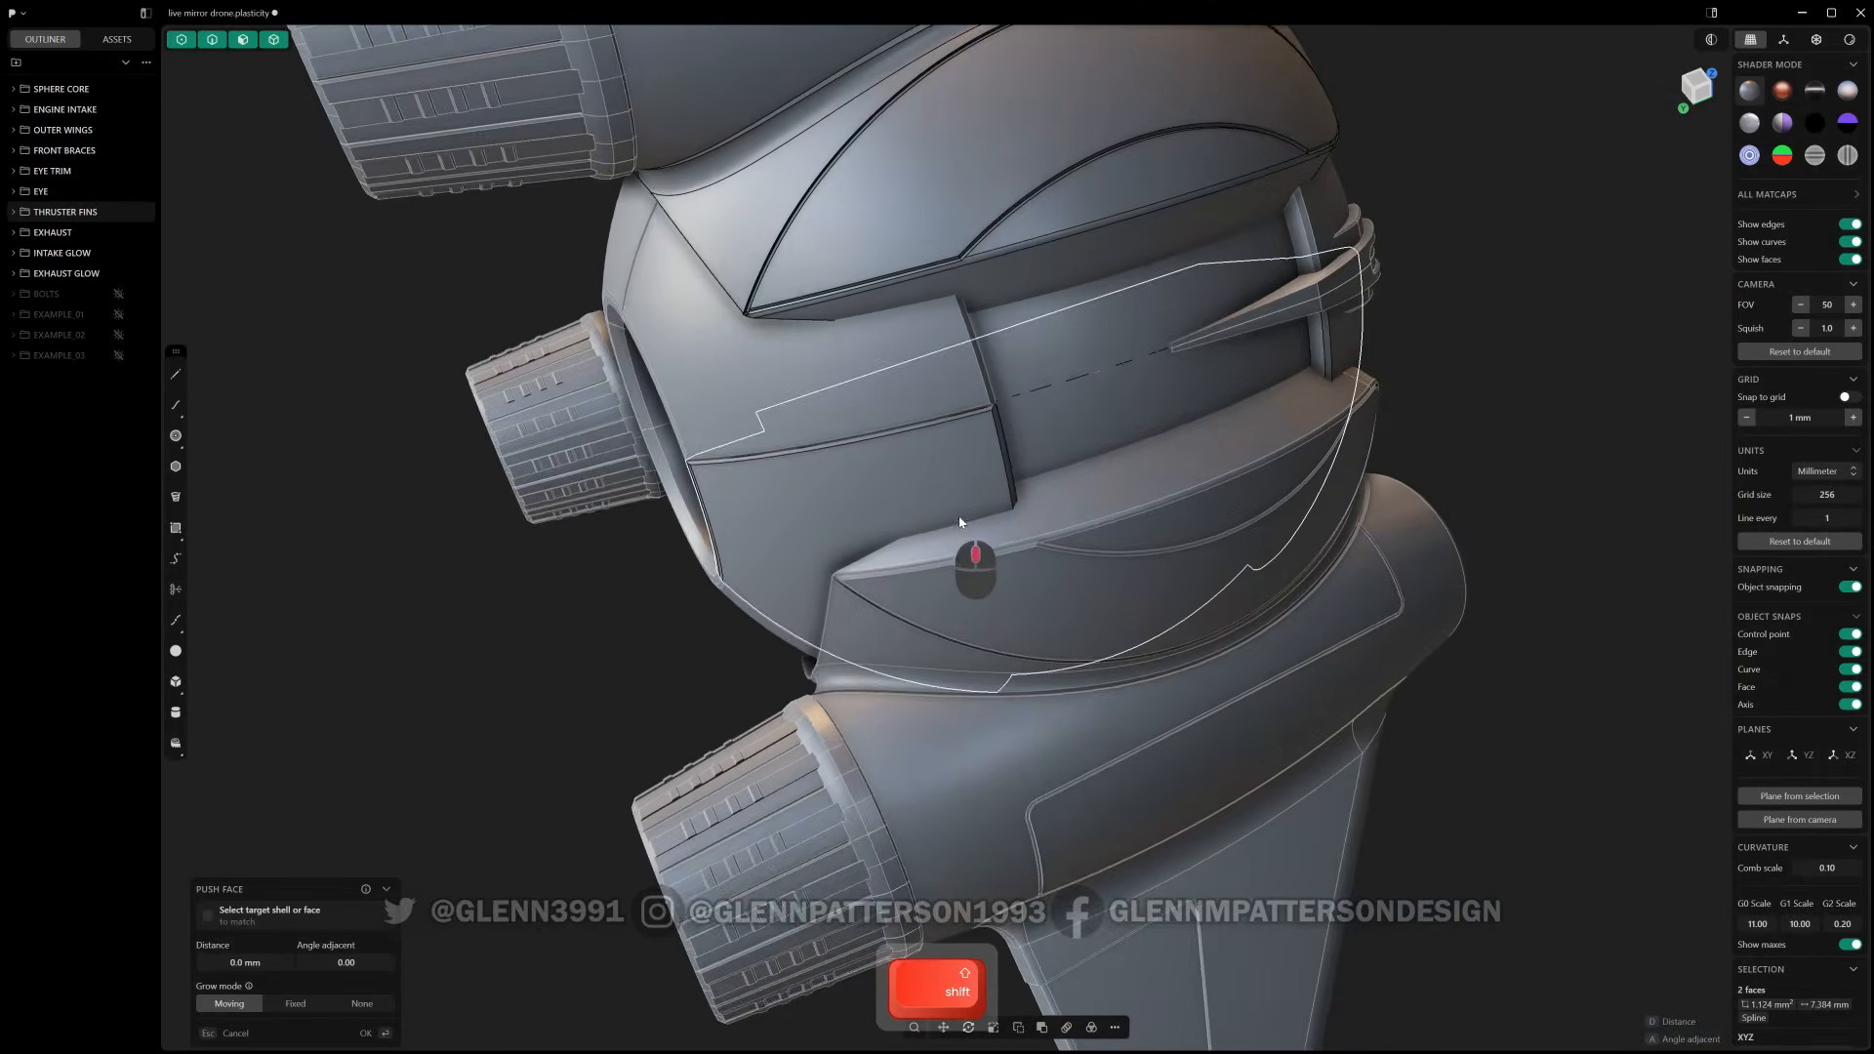
{"action": "middle_click_drag", "start_coordinate": [945, 527], "coordinate": [992, 452]}
{"action": "middle_click_drag", "start_coordinate": [662, 646], "coordinate": [732, 624]}
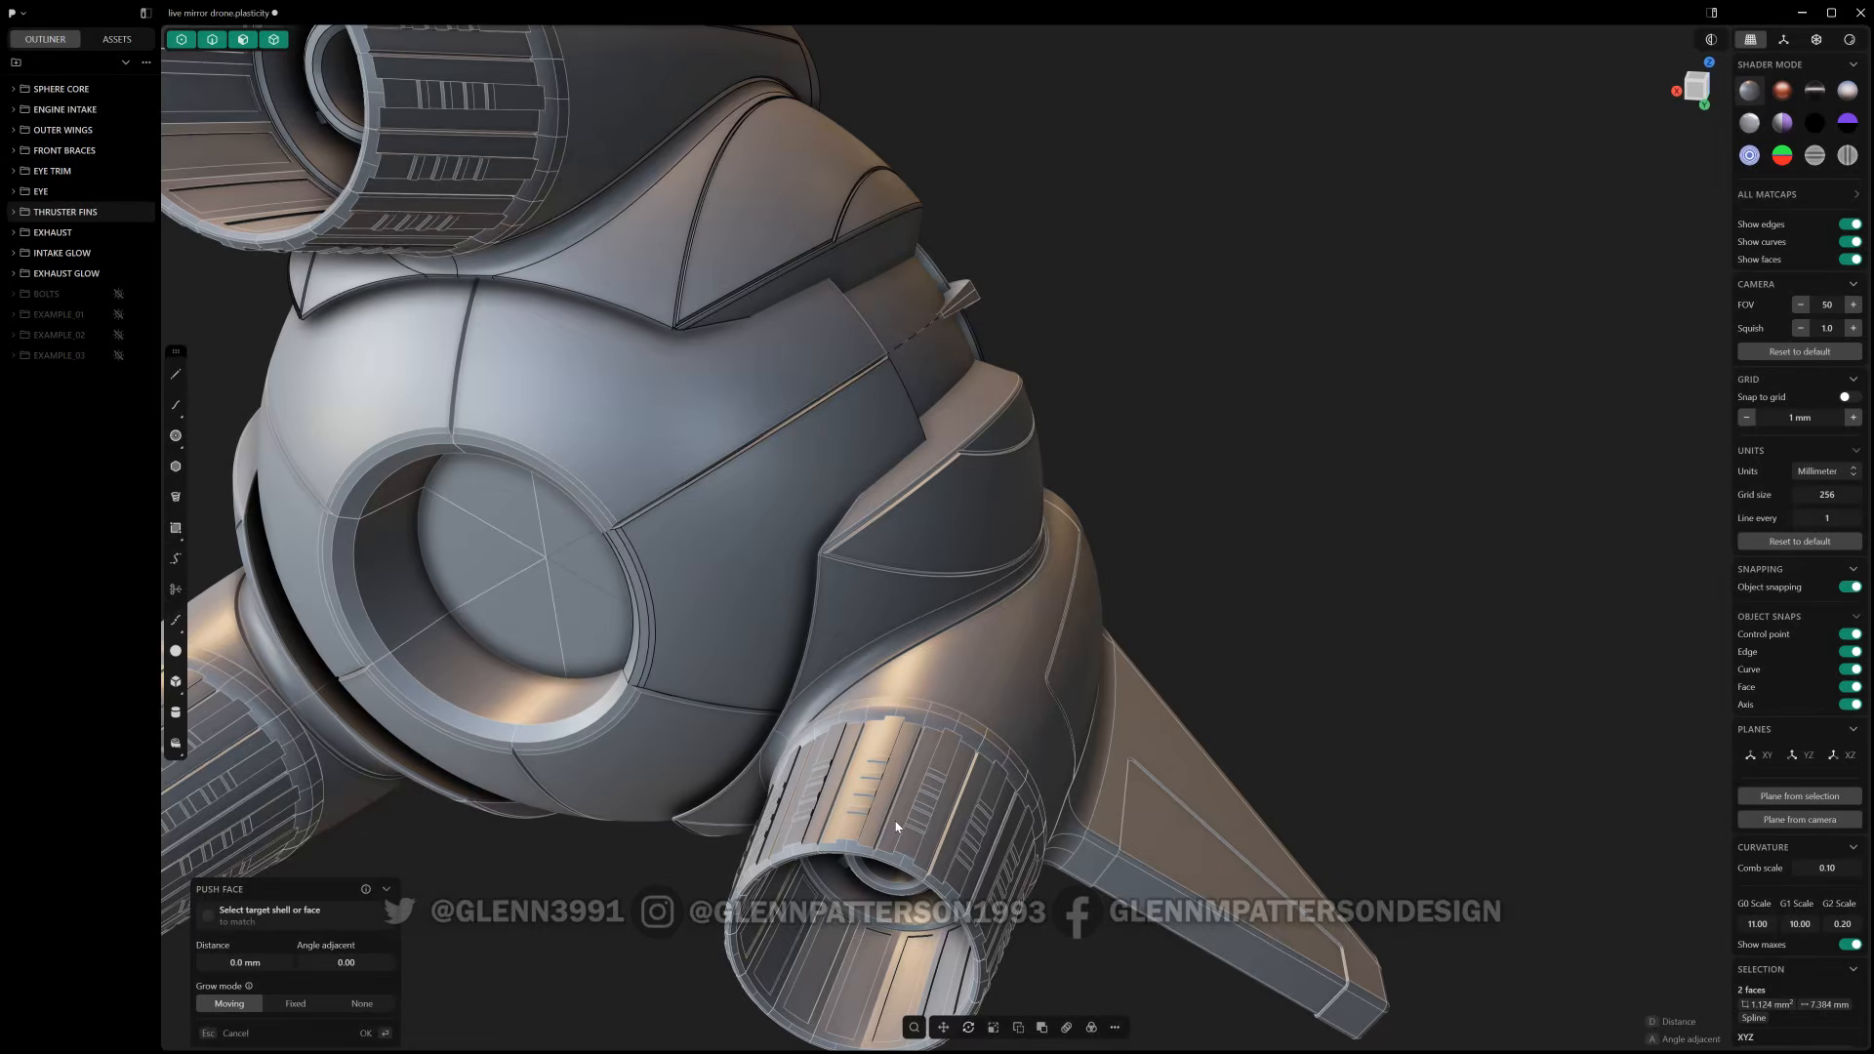
{"action": "scroll", "coordinate": [777, 632], "scroll_direction": "down", "scroll_amount": 3}
{"action": "scroll", "coordinate": [777, 633], "scroll_direction": "down", "scroll_amount": 5}
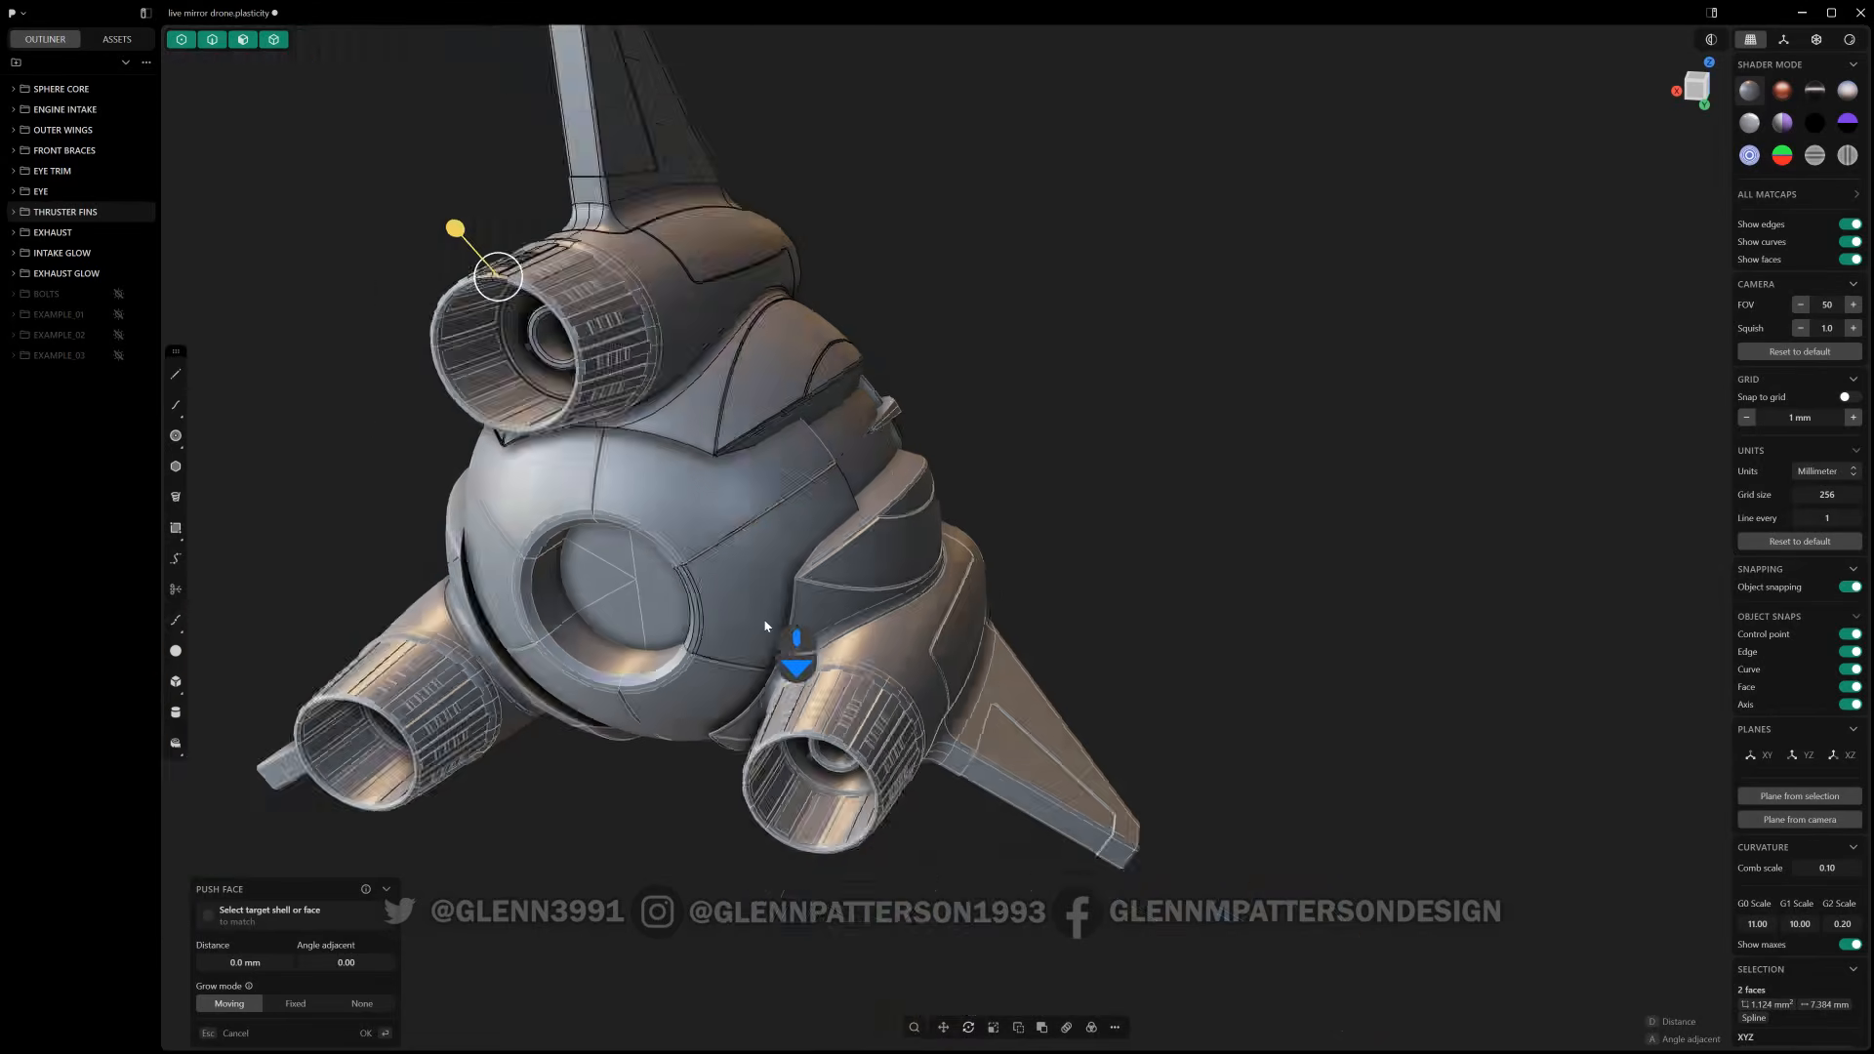
{"action": "mouse_move", "coordinate": [777, 632]}
{"action": "middle_mouse_down"}
{"action": "mouse_move", "coordinate": [879, 606]}
{"action": "mouse_move", "coordinate": [473, 719]}
{"action": "mouse_move", "coordinate": [1038, 722]}
{"action": "middle_mouse_up"}
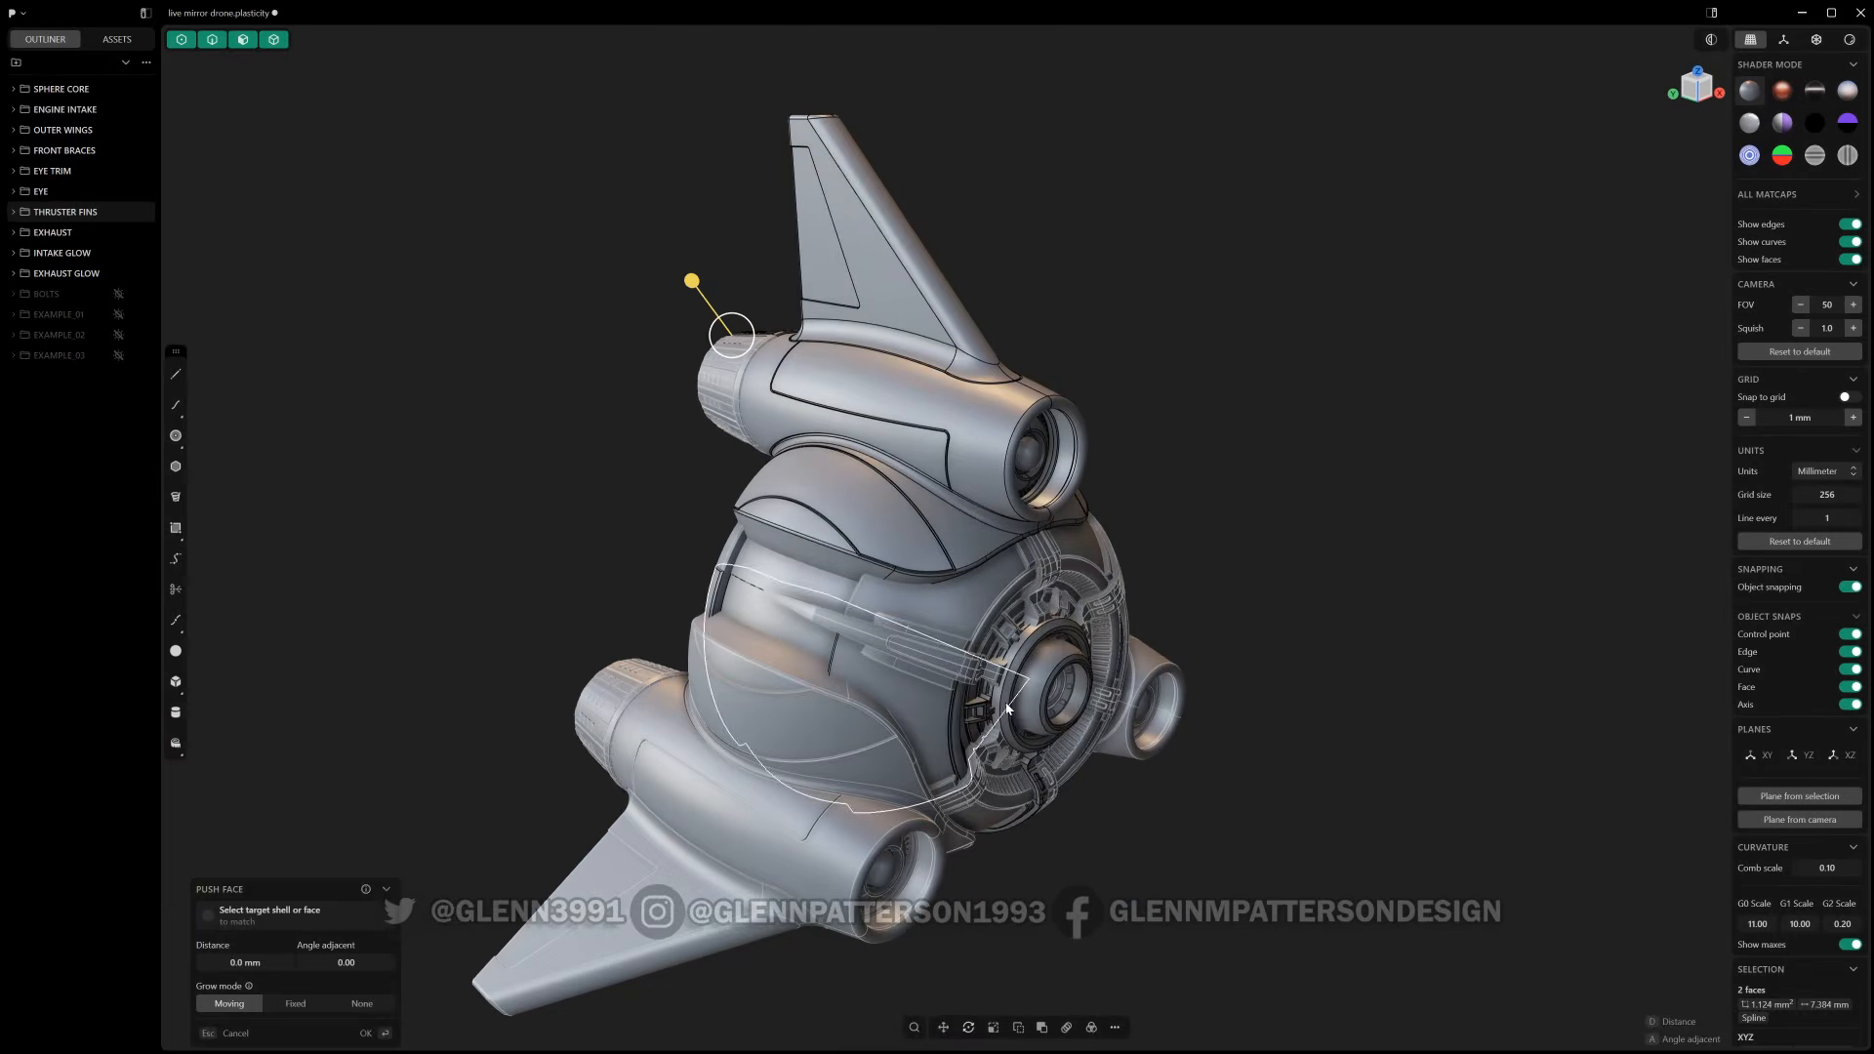
{"action": "scroll", "coordinate": [1037, 722], "scroll_direction": "up", "scroll_amount": 5}
{"action": "scroll", "coordinate": [1123, 766], "scroll_direction": "down", "scroll_amount": 3}
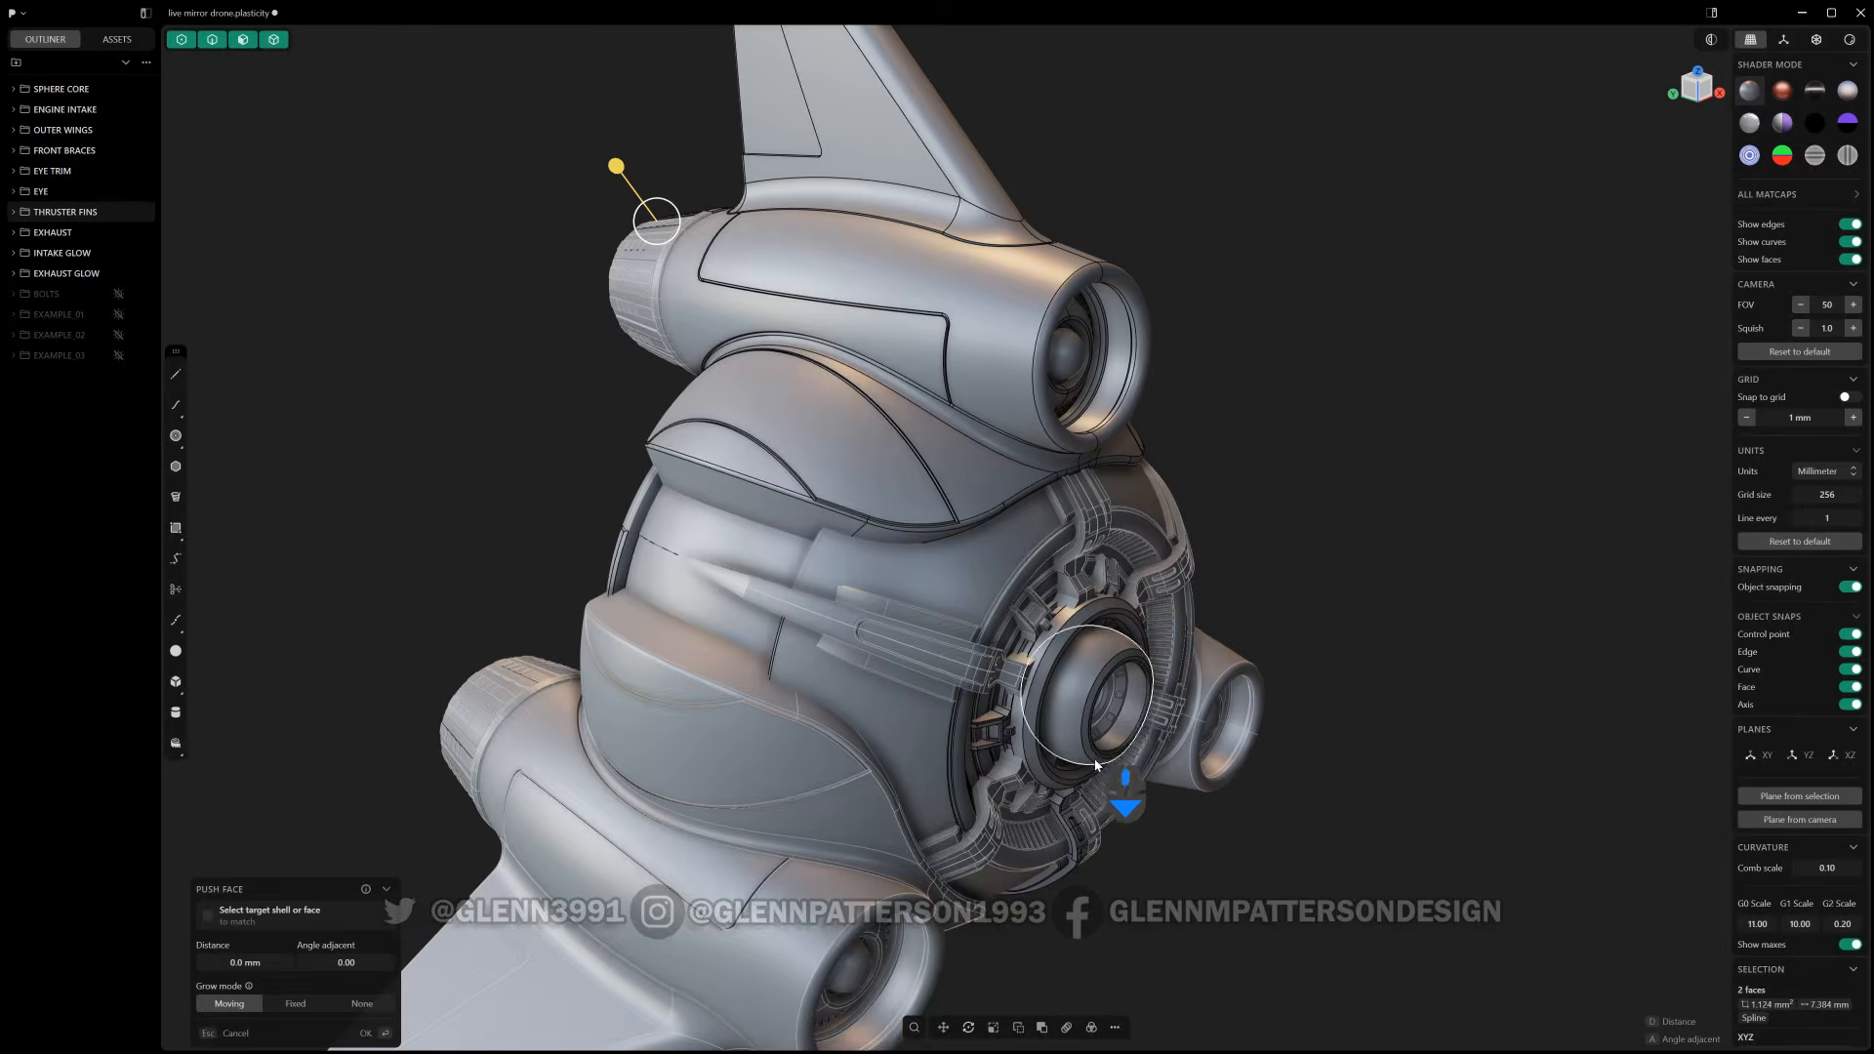
{"action": "middle_click_drag", "start_coordinate": [1238, 795], "coordinate": [1025, 695], "text": "shift"}
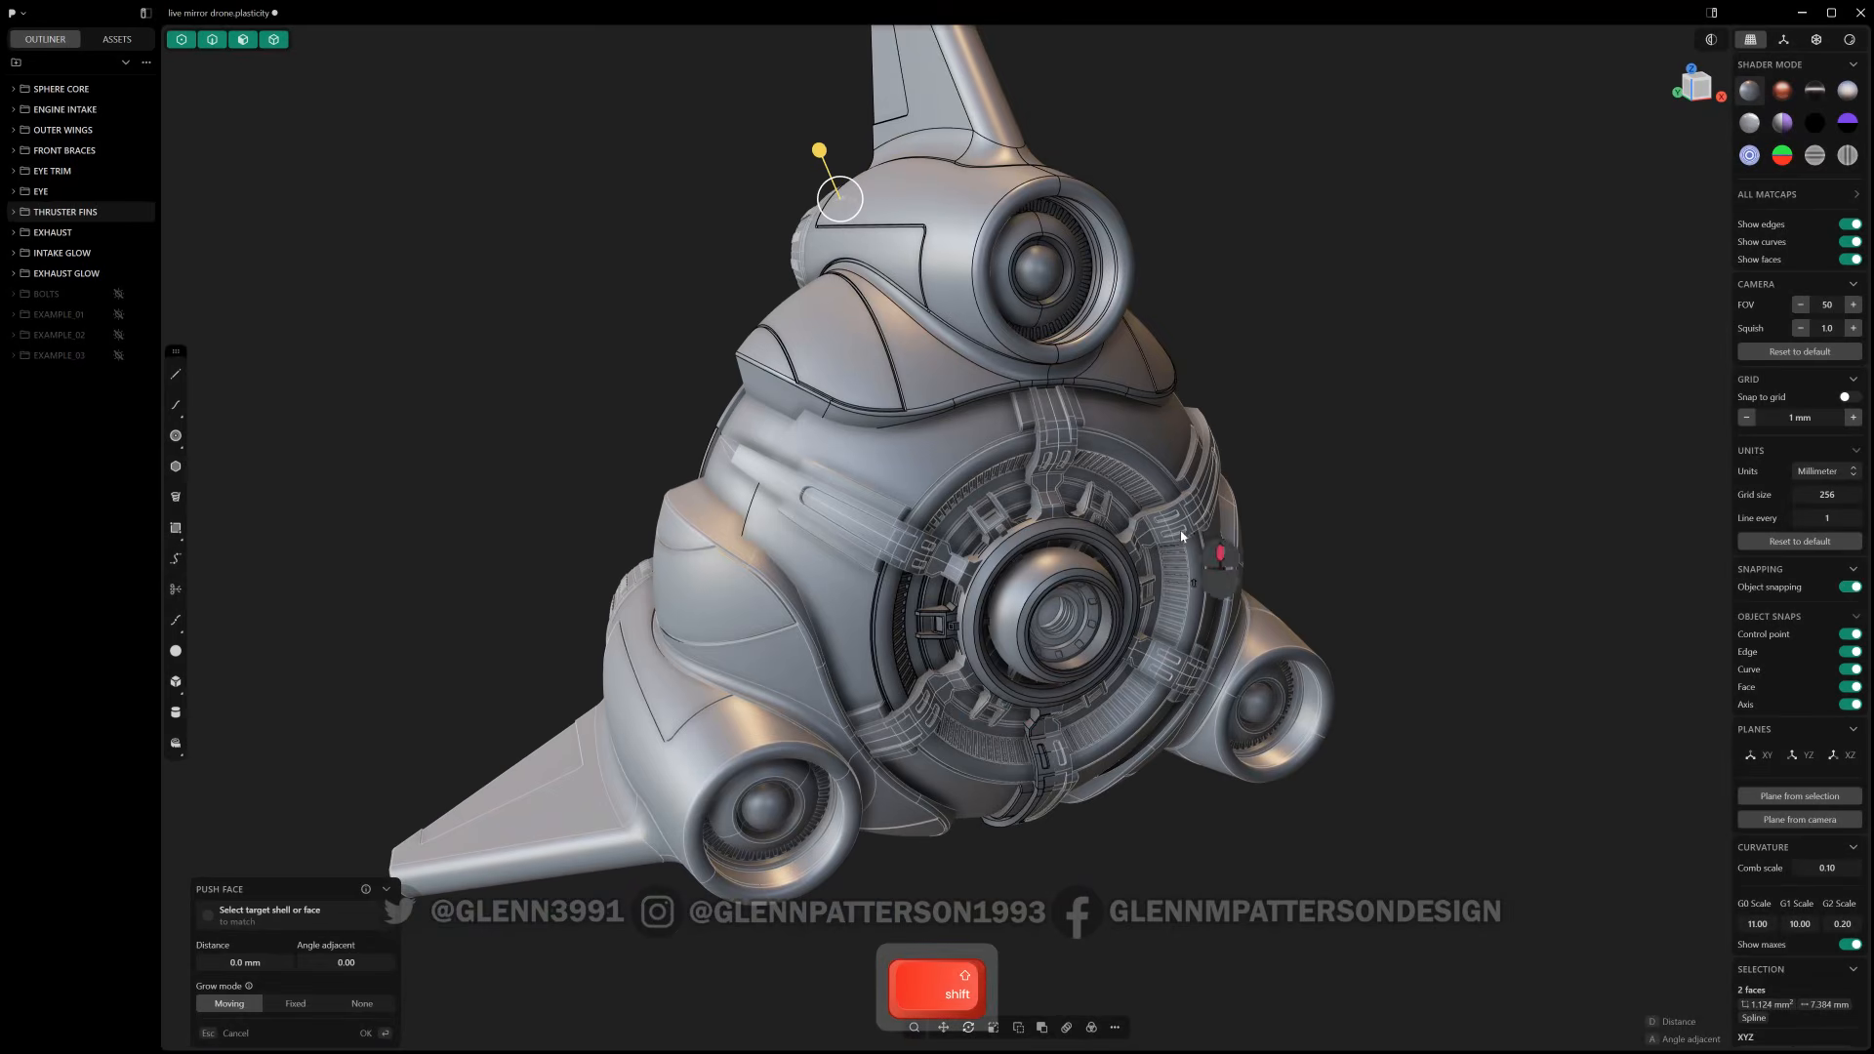
{"action": "middle_click_drag", "start_coordinate": [1207, 543], "coordinate": [925, 648], "text": "shift"}
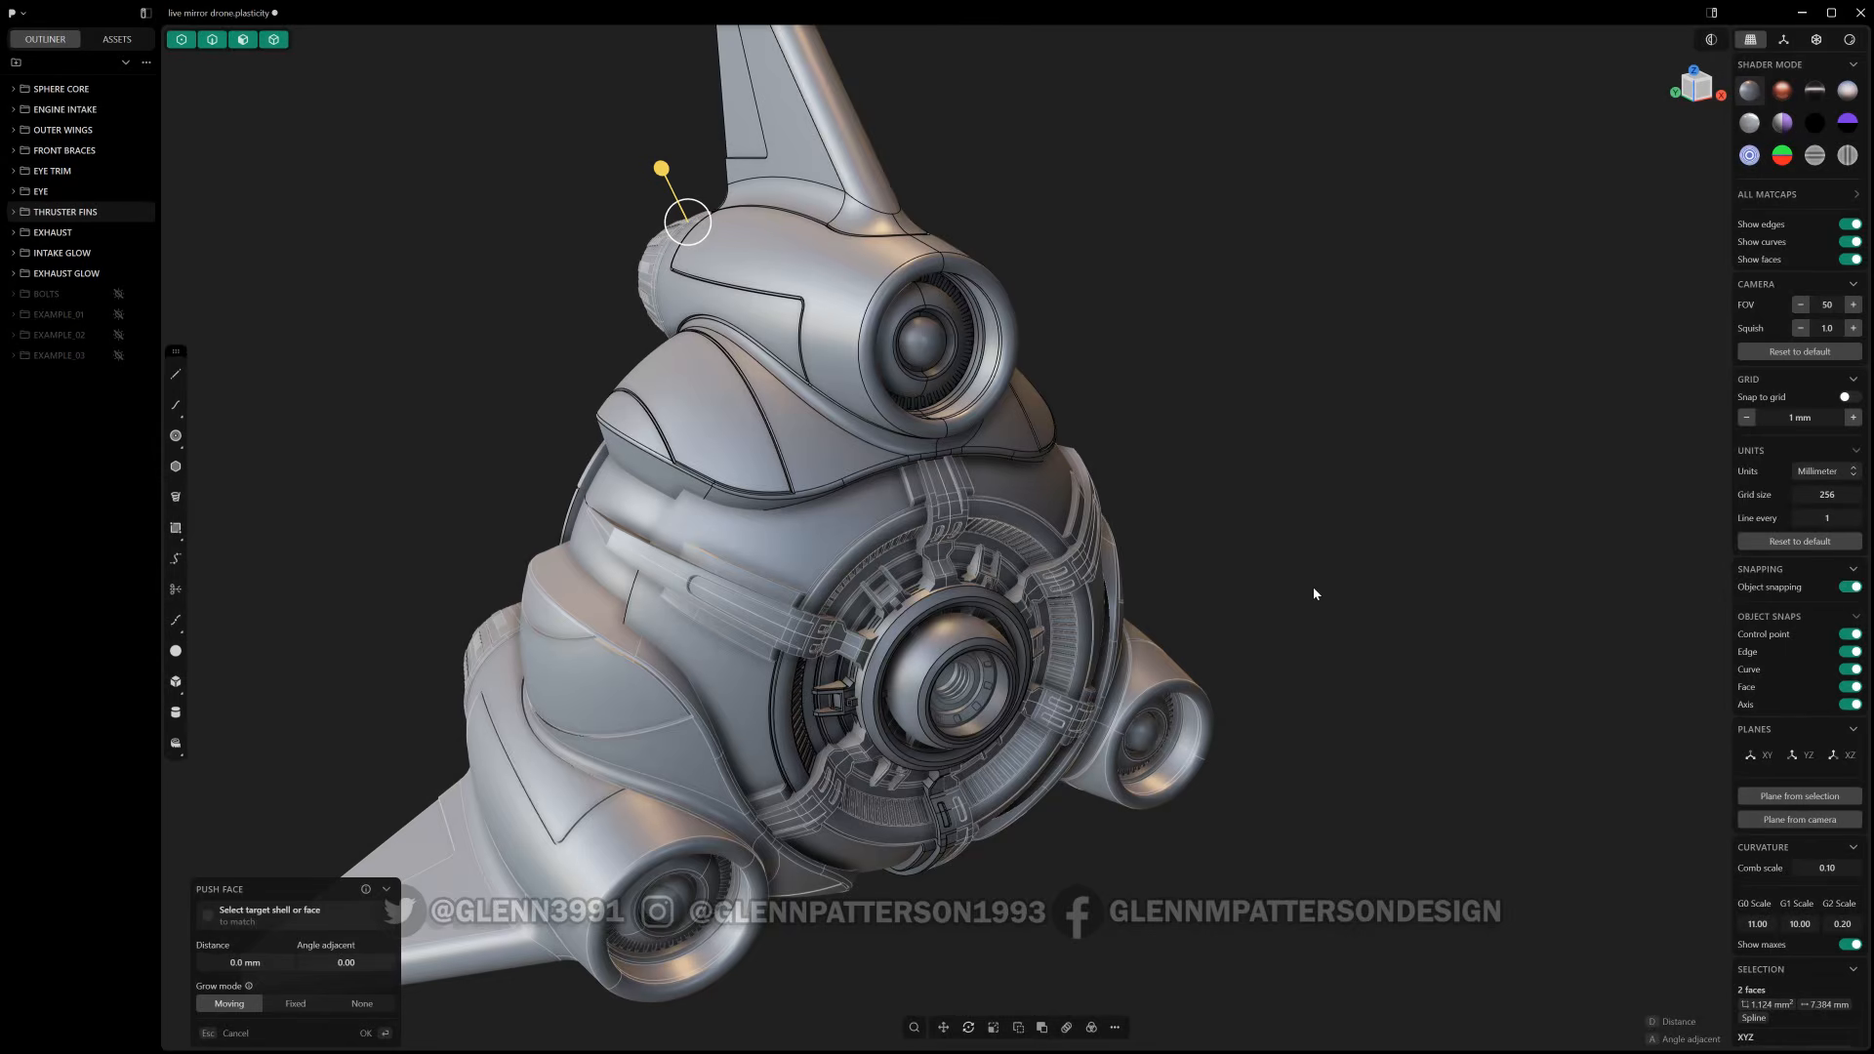
{"action": "key", "text": "Escape"}
- Unhide the BOLTS group so its bolts display on the engine housings
{"action": "scroll", "coordinate": [867, 644], "scroll_direction": "down", "scroll_amount": 4}
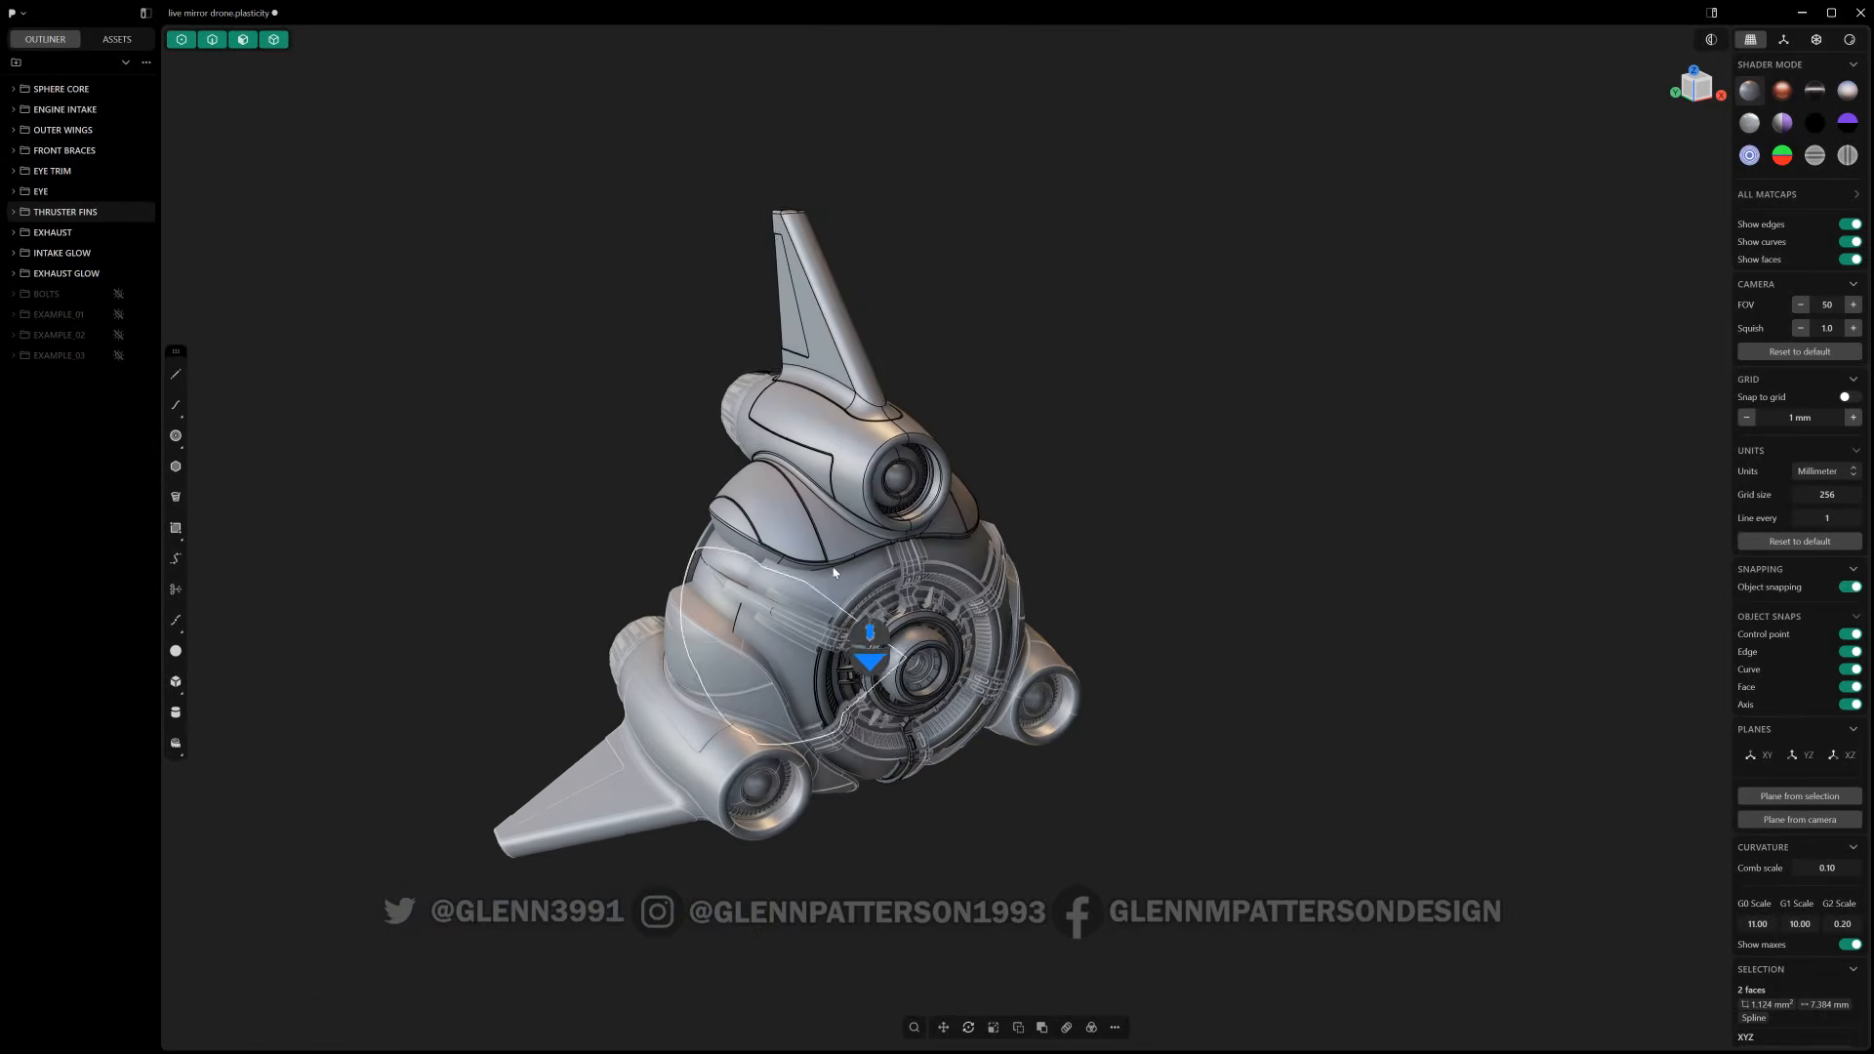
{"action": "middle_click_drag", "start_coordinate": [835, 573], "coordinate": [964, 603], "text": "shift"}
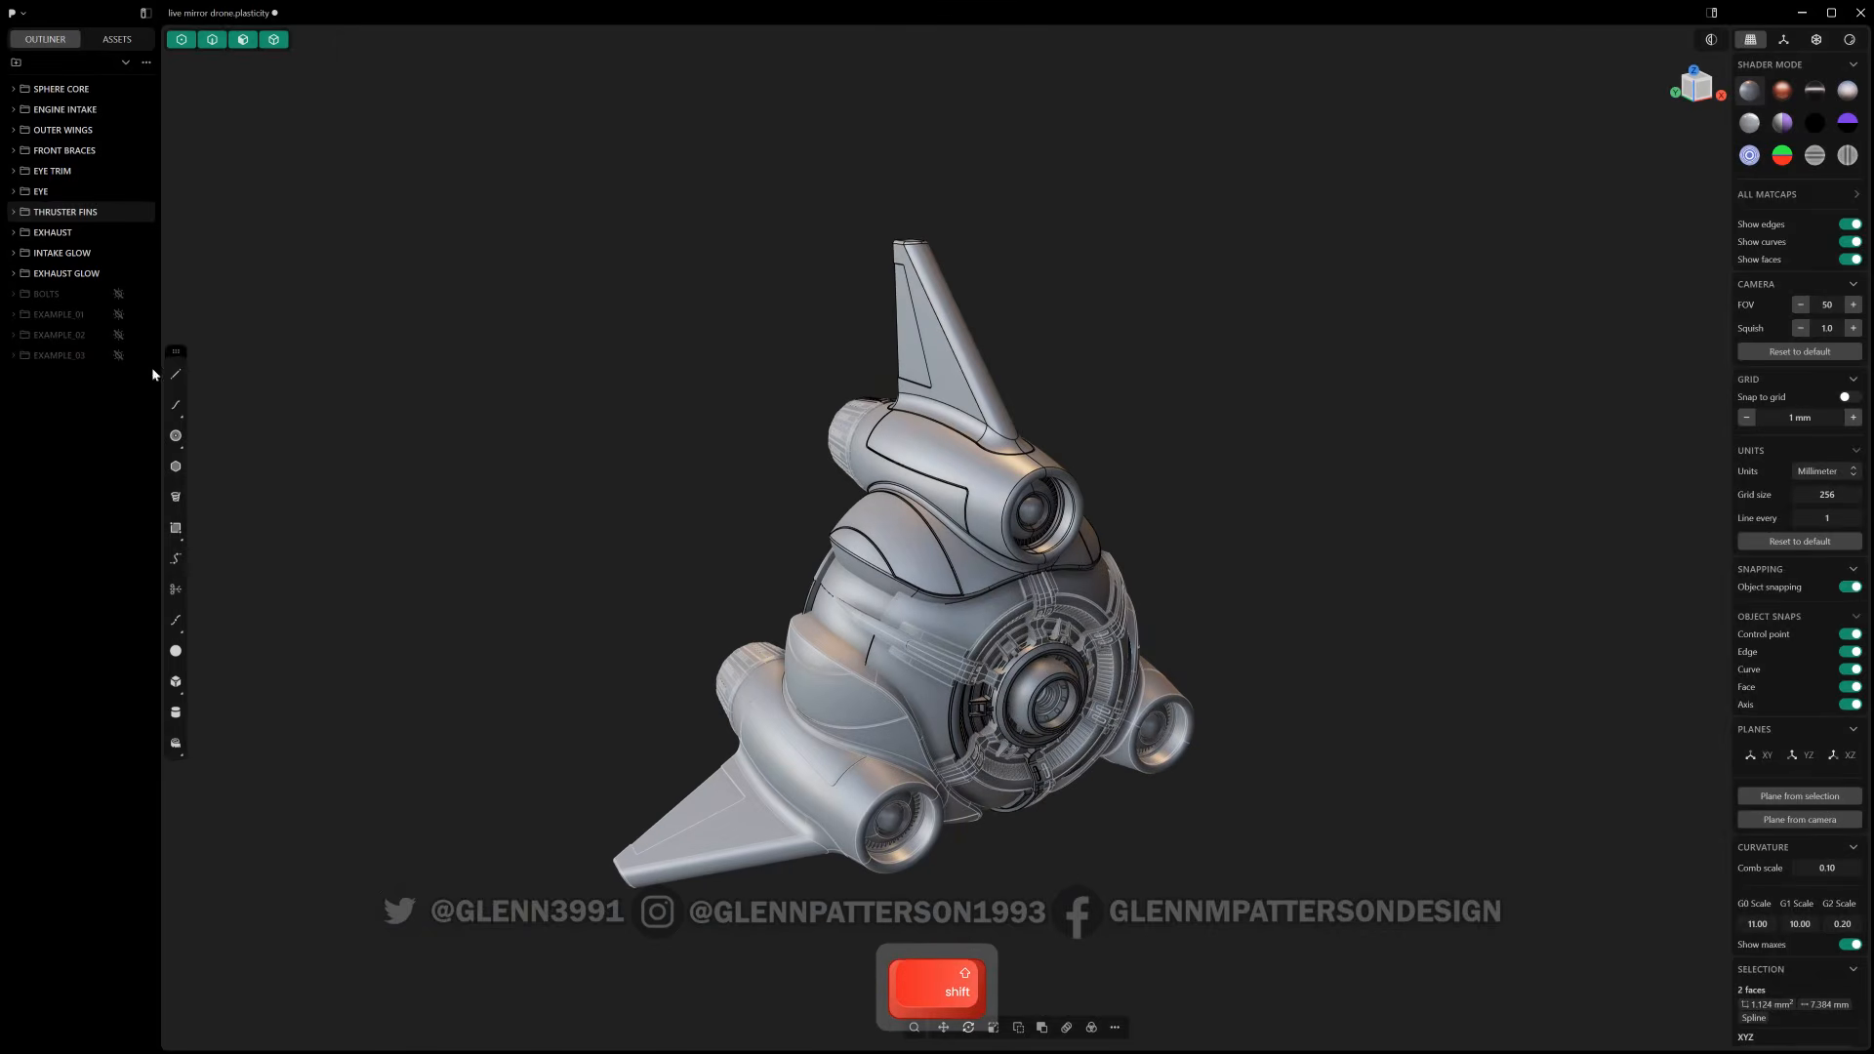
{"action": "scroll", "coordinate": [988, 469], "scroll_direction": "up", "scroll_amount": 5}
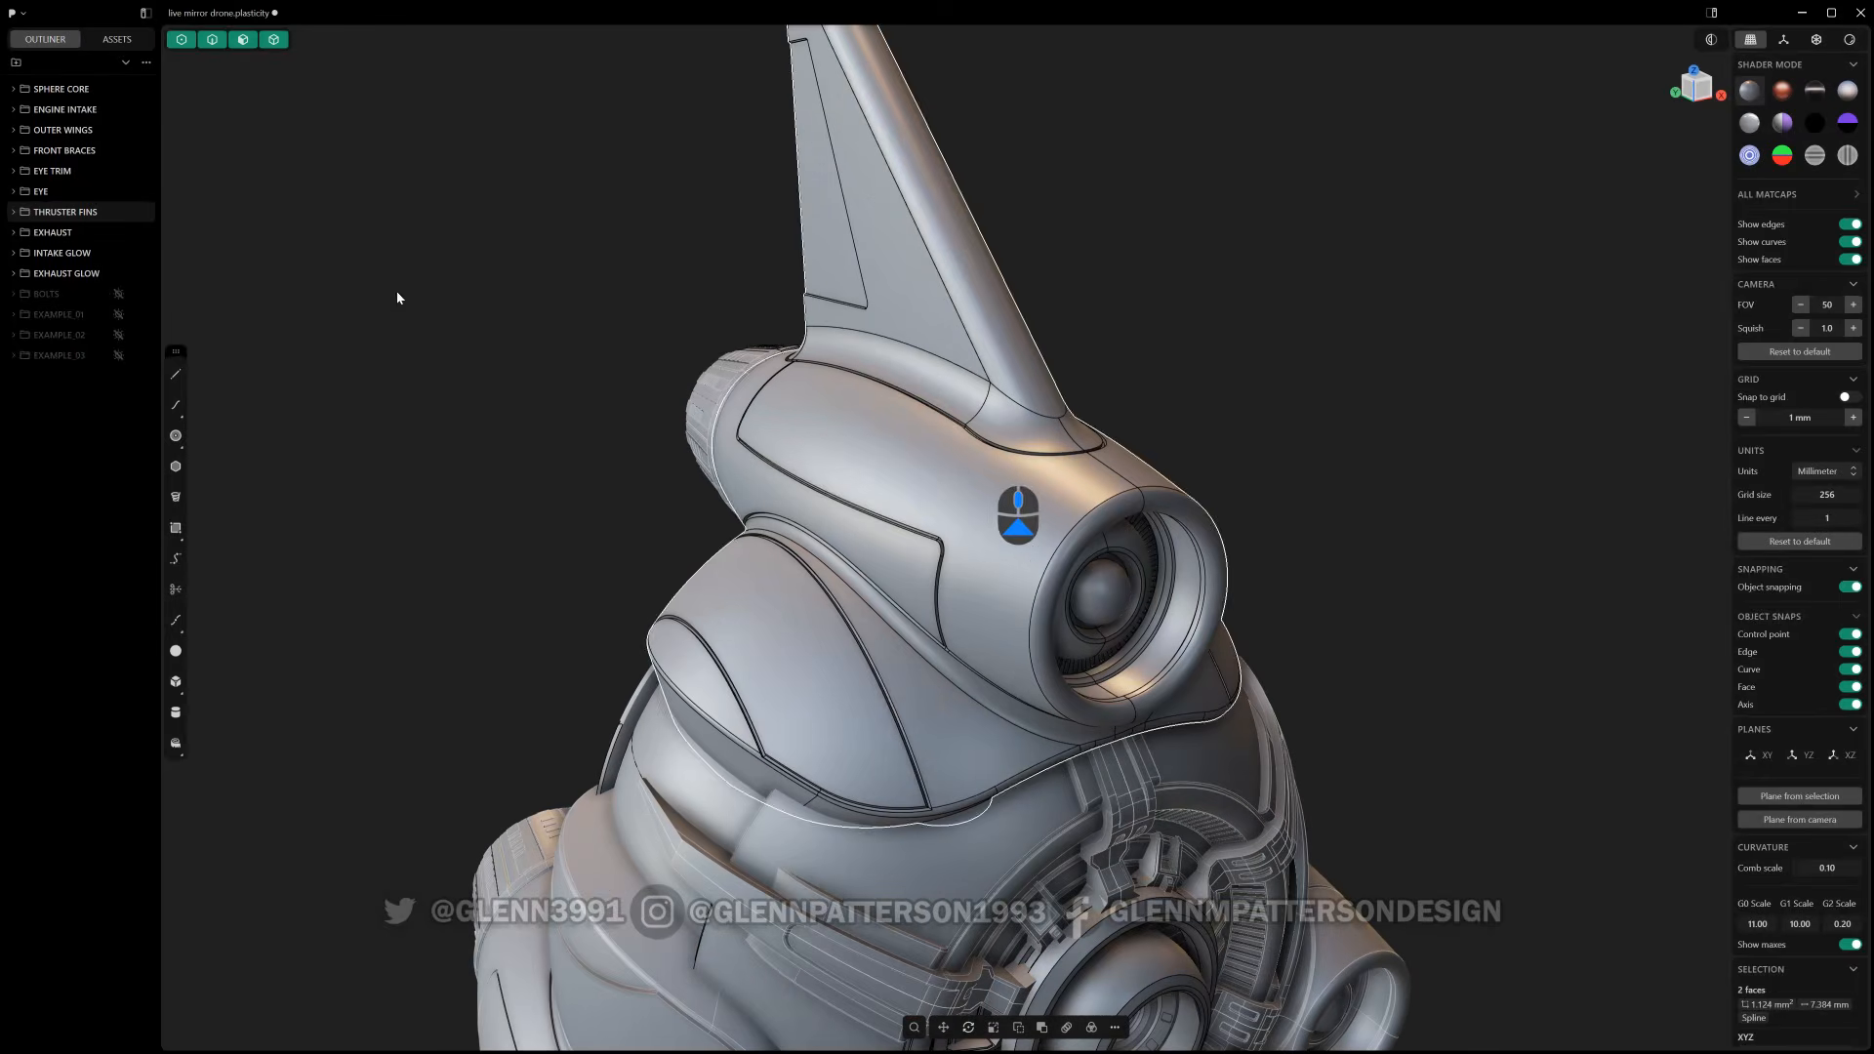
{"action": "left_click", "coordinate": [118, 295]}
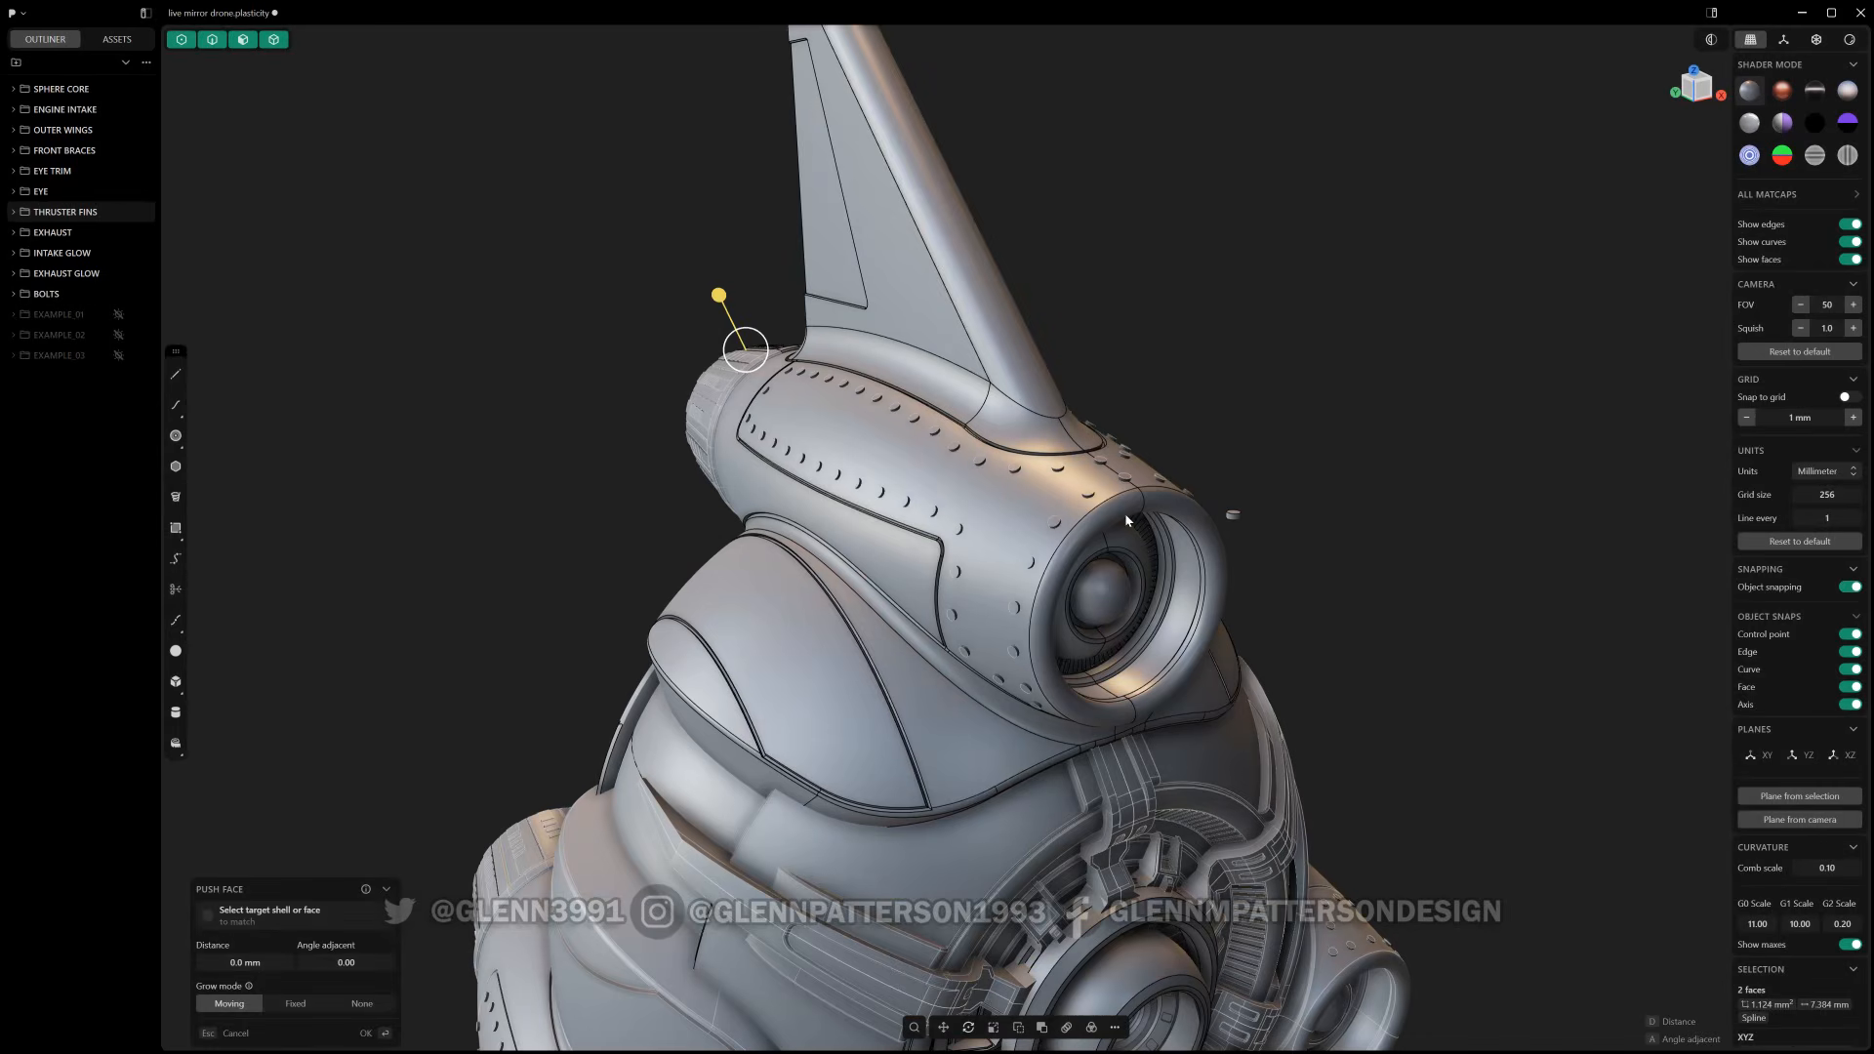
- Offset the outline of the large curved panel face below the upper engine inward by 1.26 mm
{"action": "middle_click_drag", "start_coordinate": [1027, 529], "coordinate": [818, 634]}
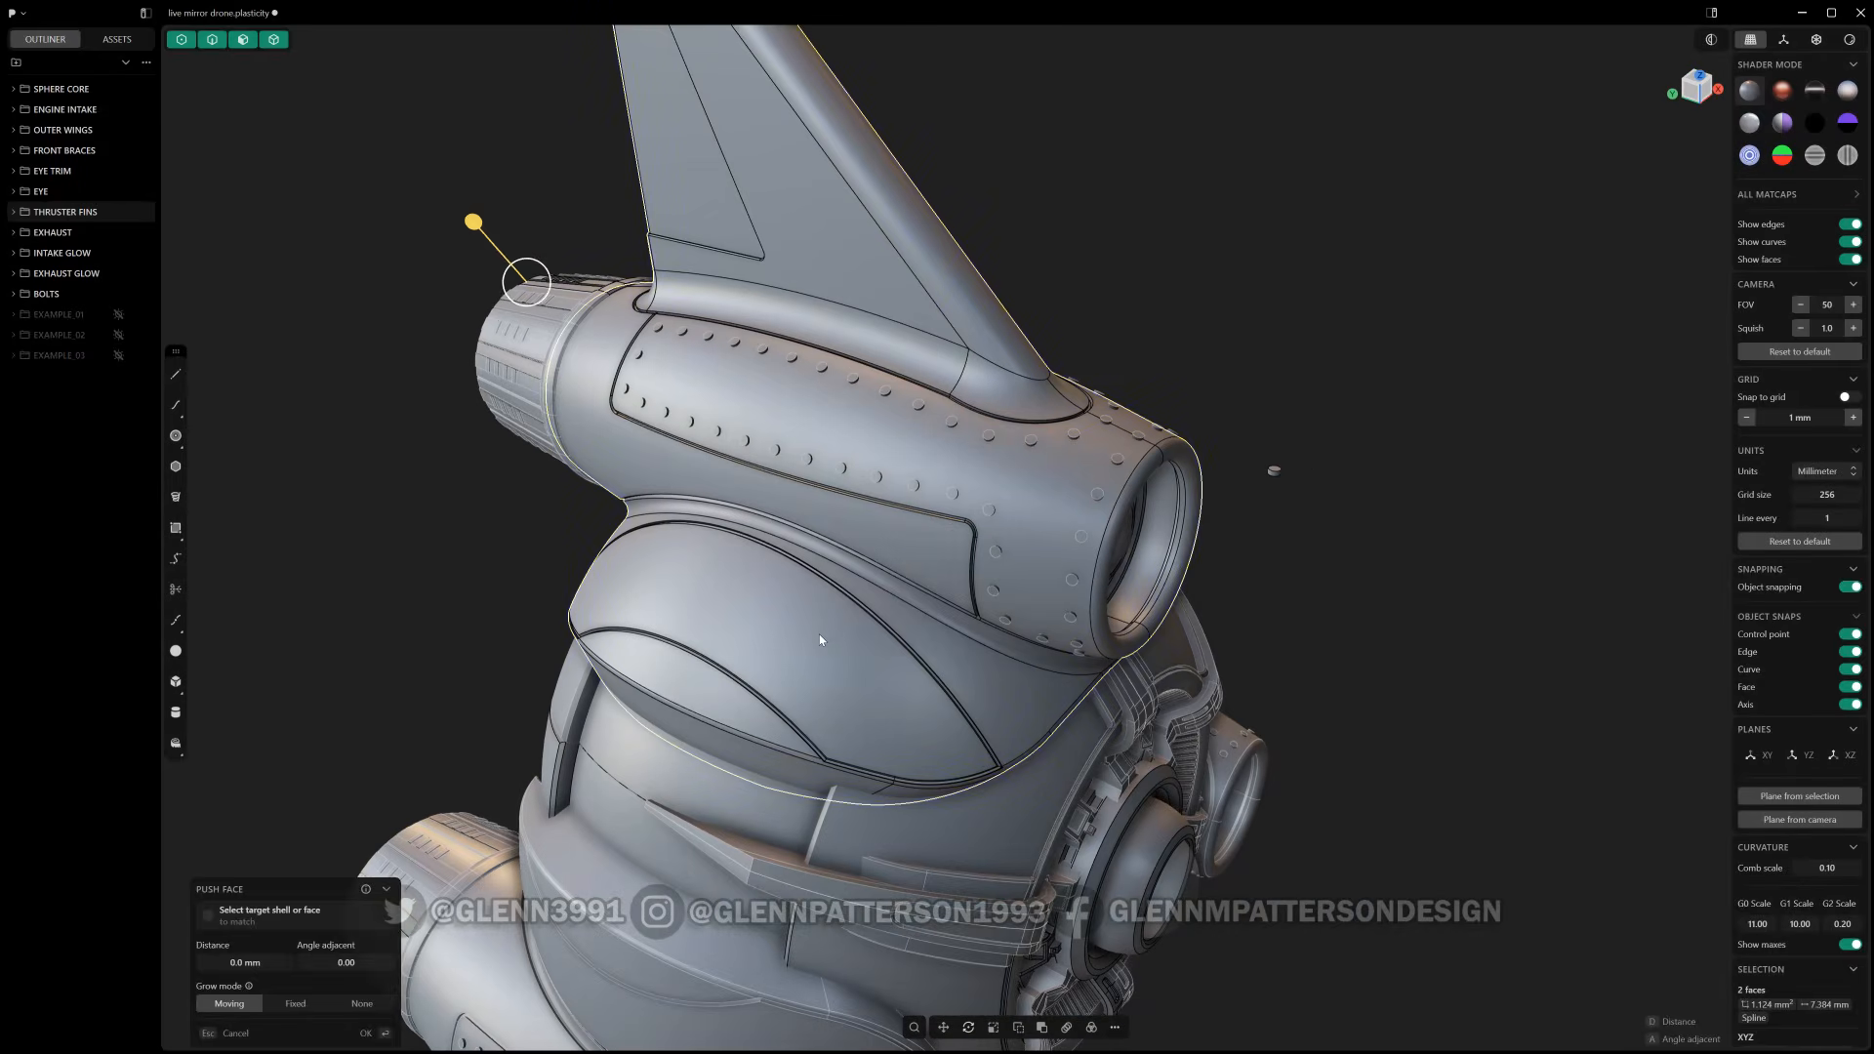
{"action": "left_click", "coordinate": [817, 640]}
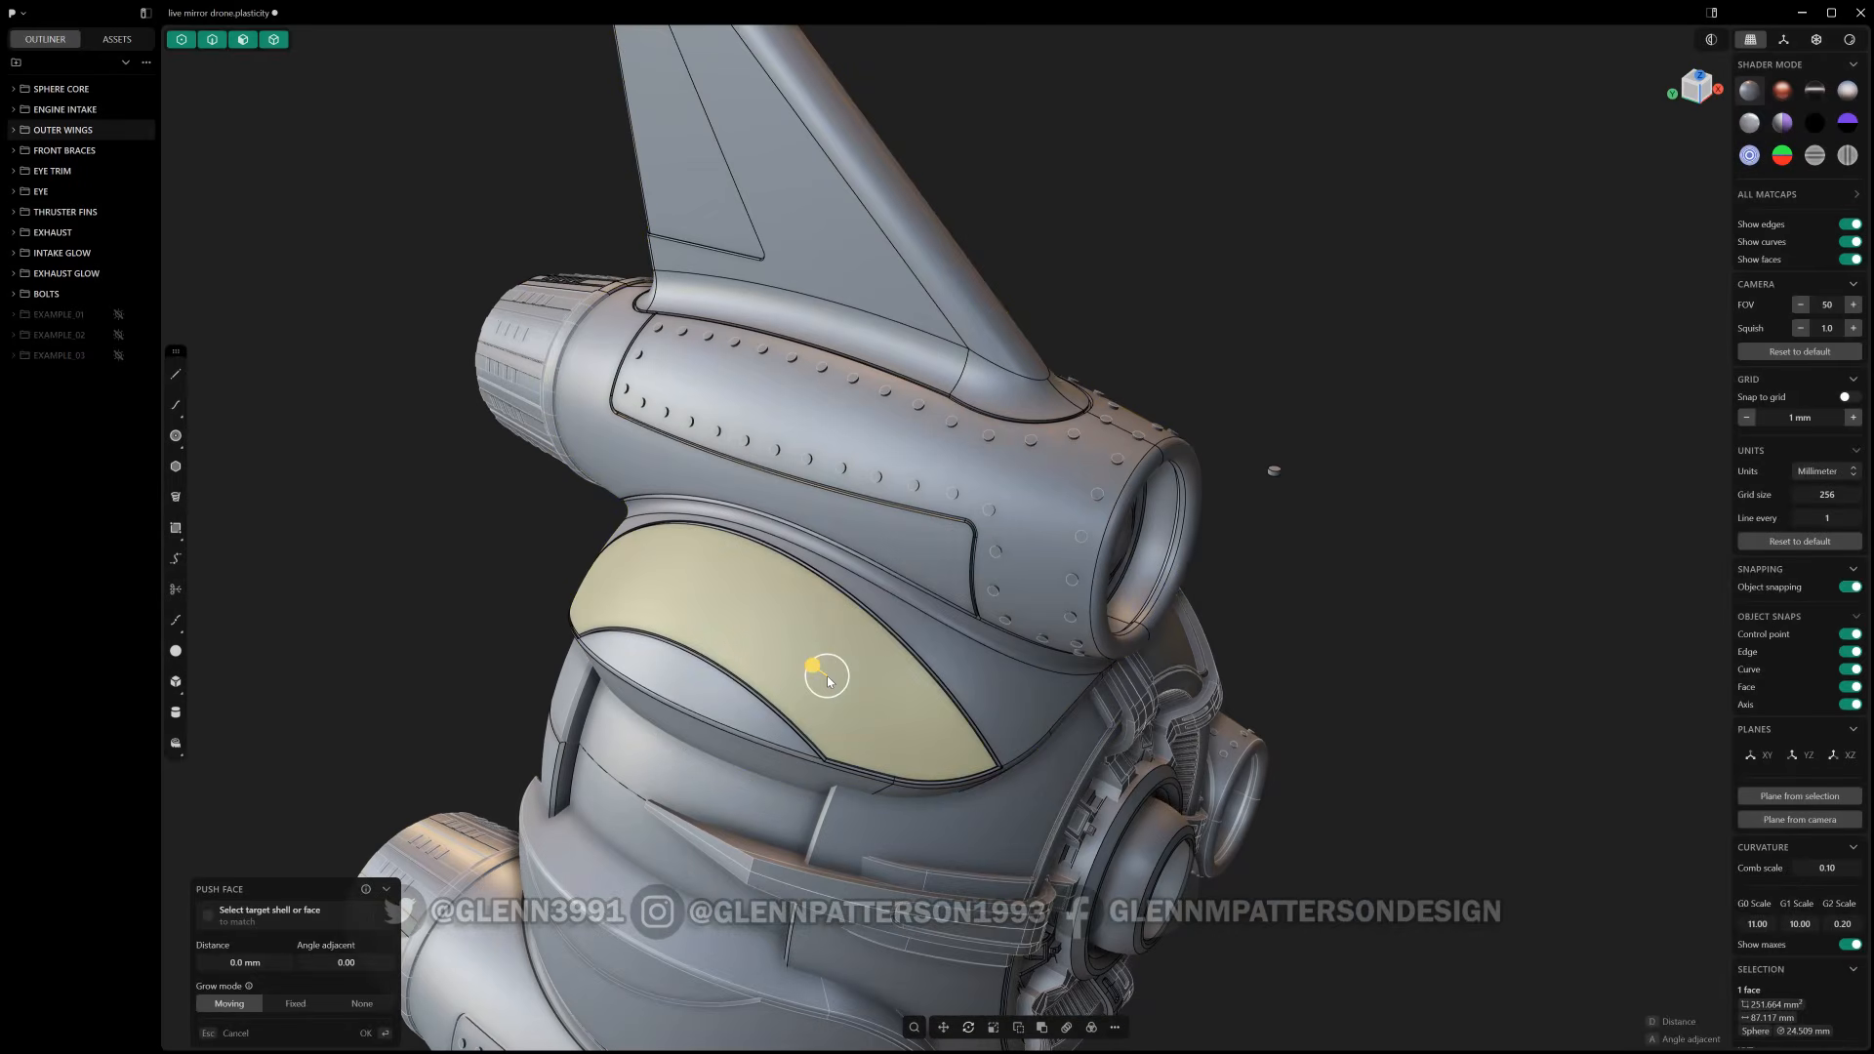
{"action": "key", "text": "o"}
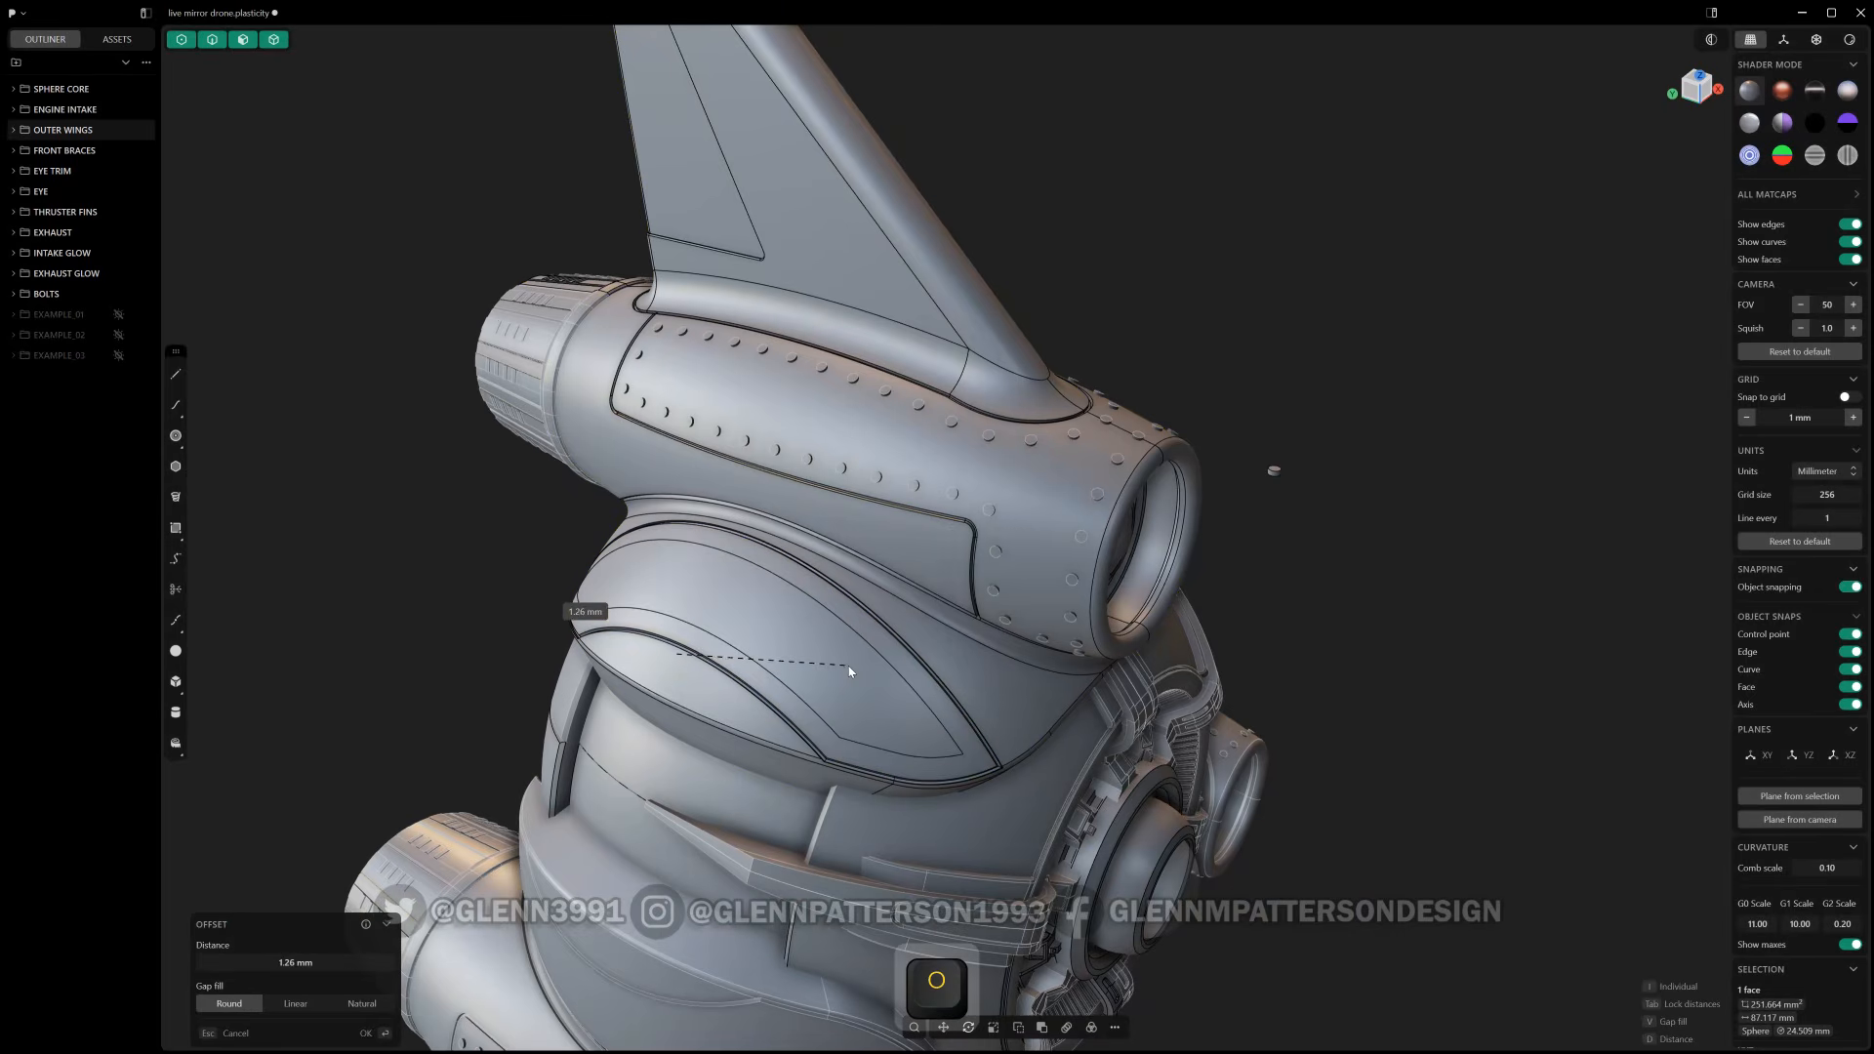
{"action": "key", "text": "Return"}
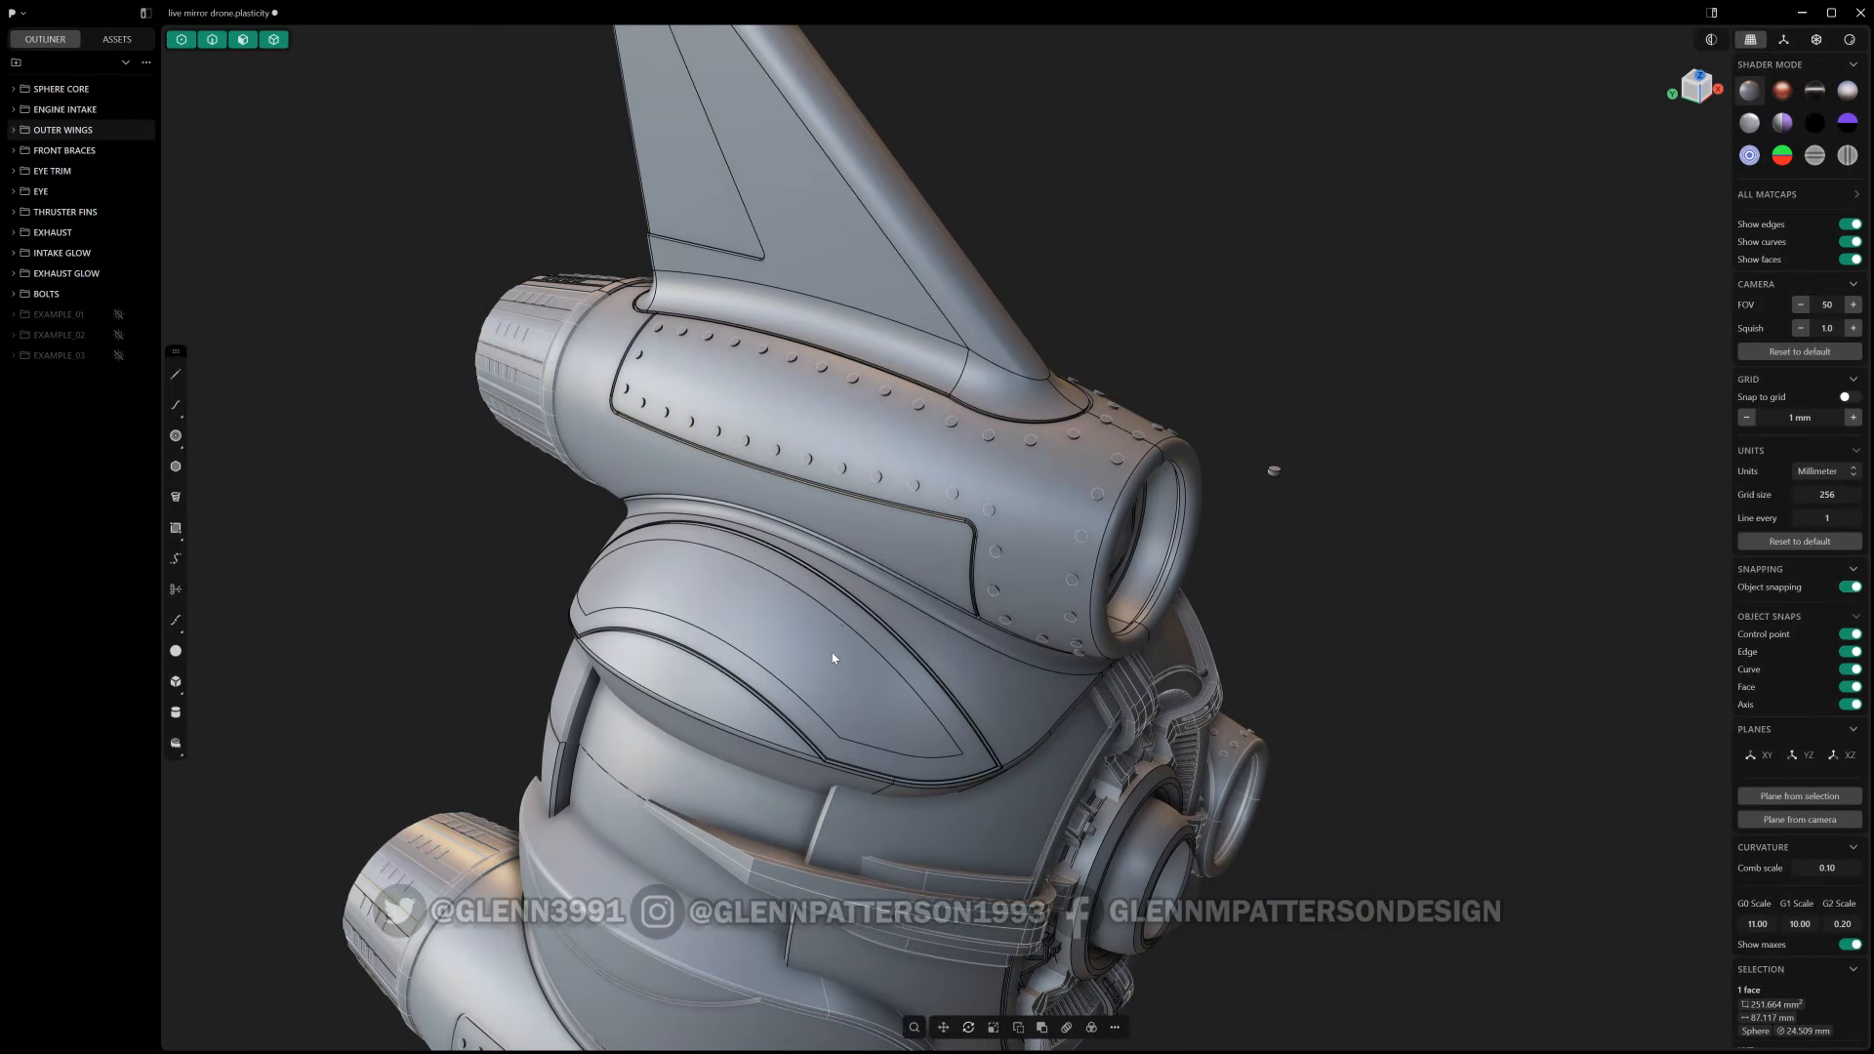
- Duplicate the boundary edges of the inner offset face in place as a separate curve
{"action": "left_click", "coordinate": [828, 648]}
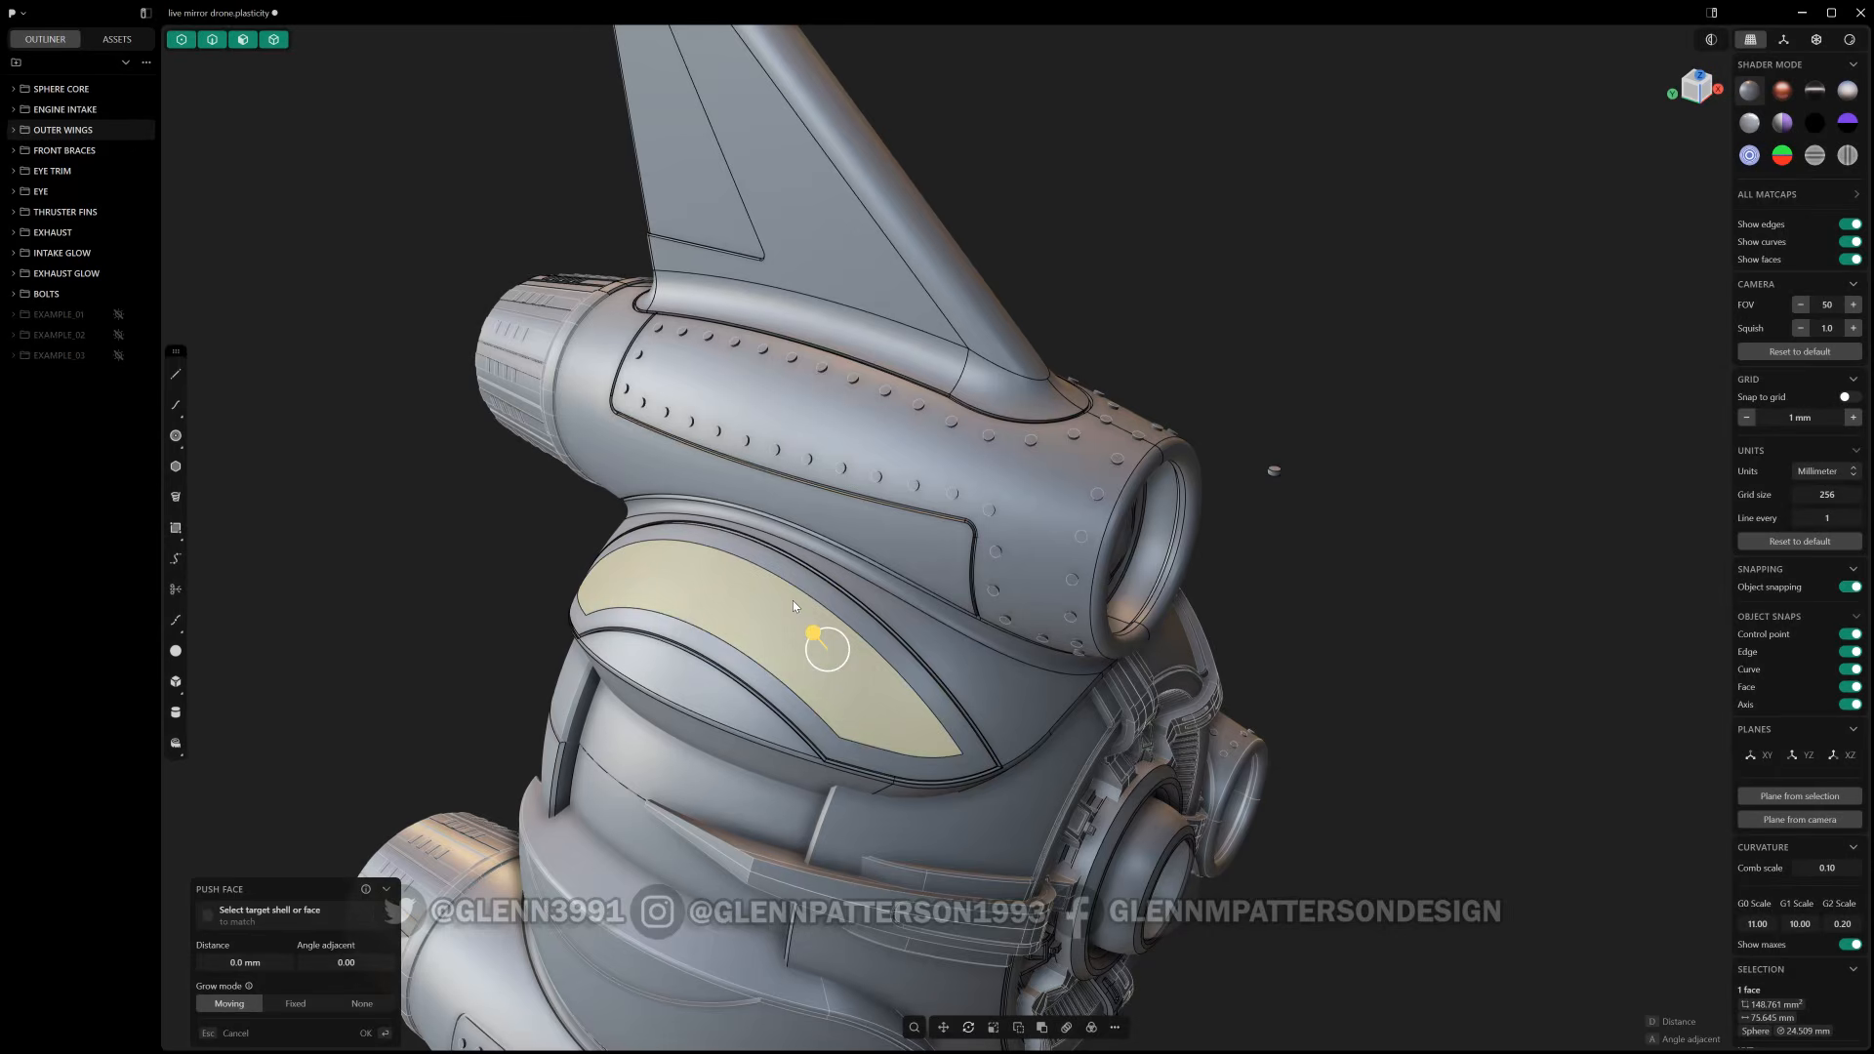
{"action": "key", "text": "ctrl+2"}
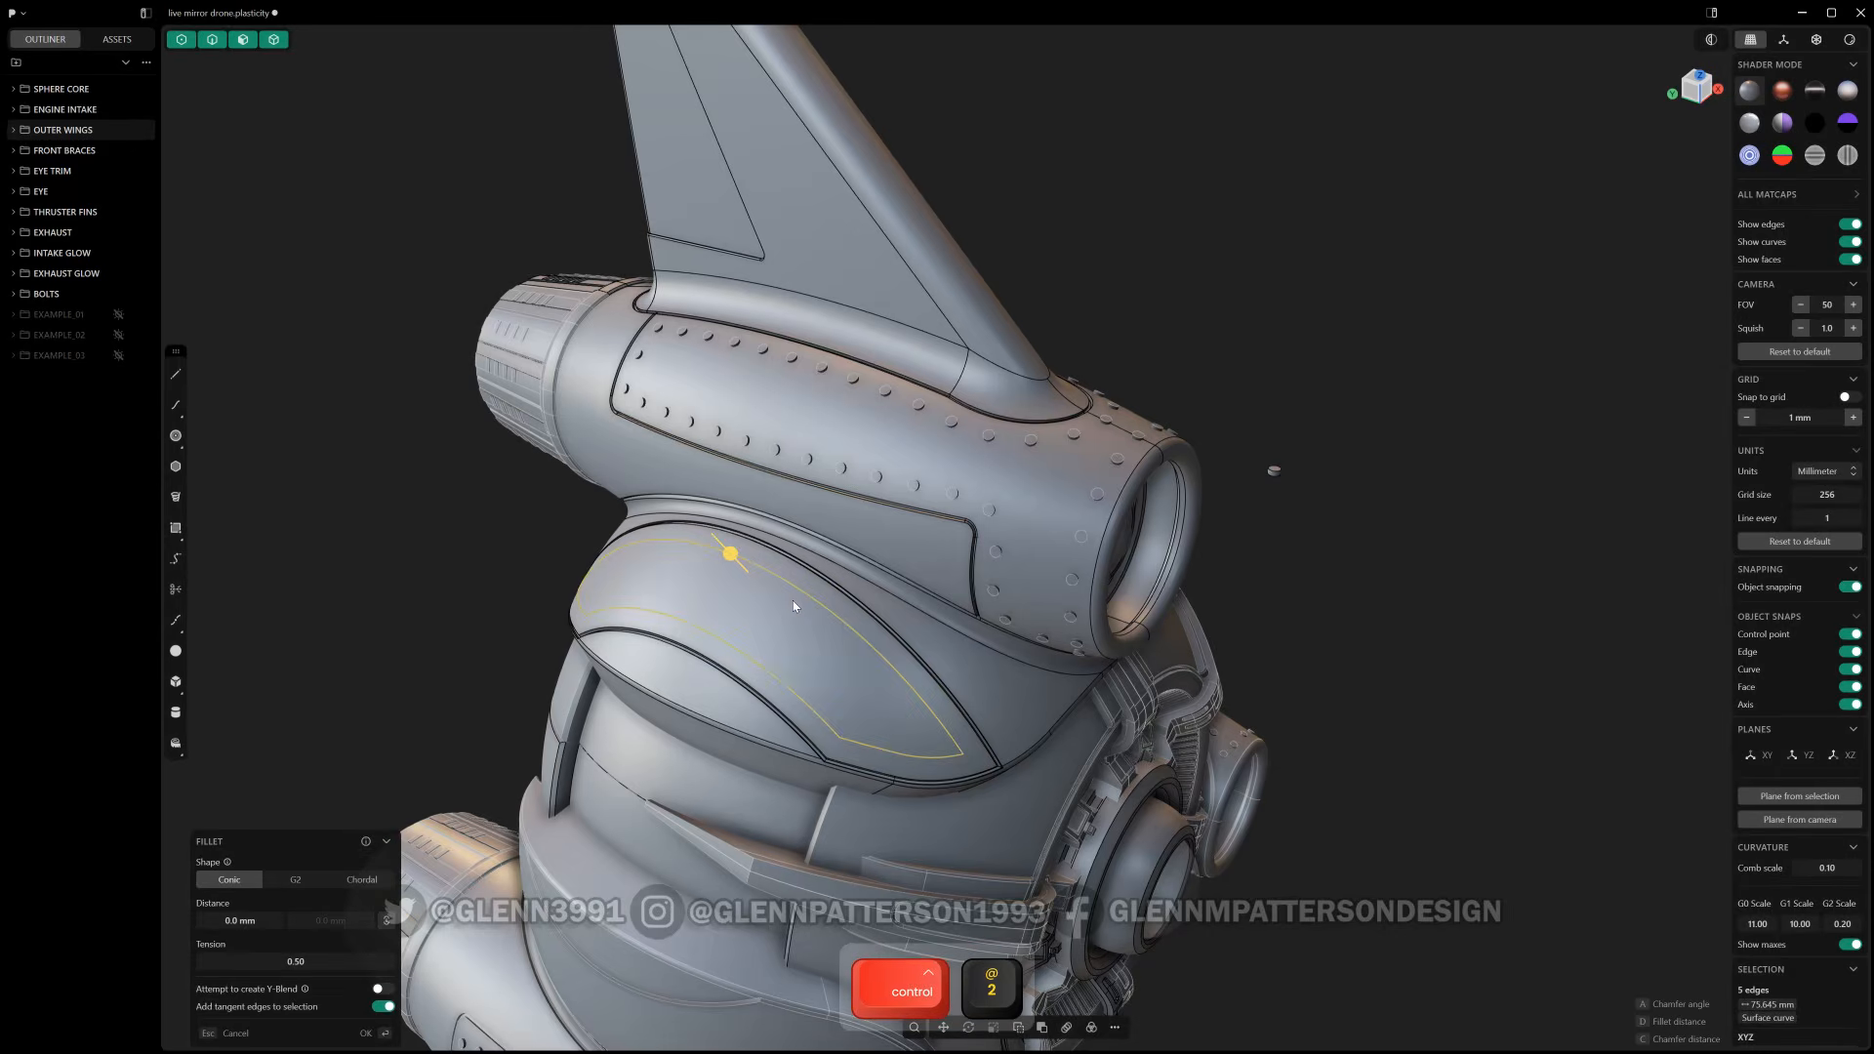
{"action": "key", "text": "shift+d"}
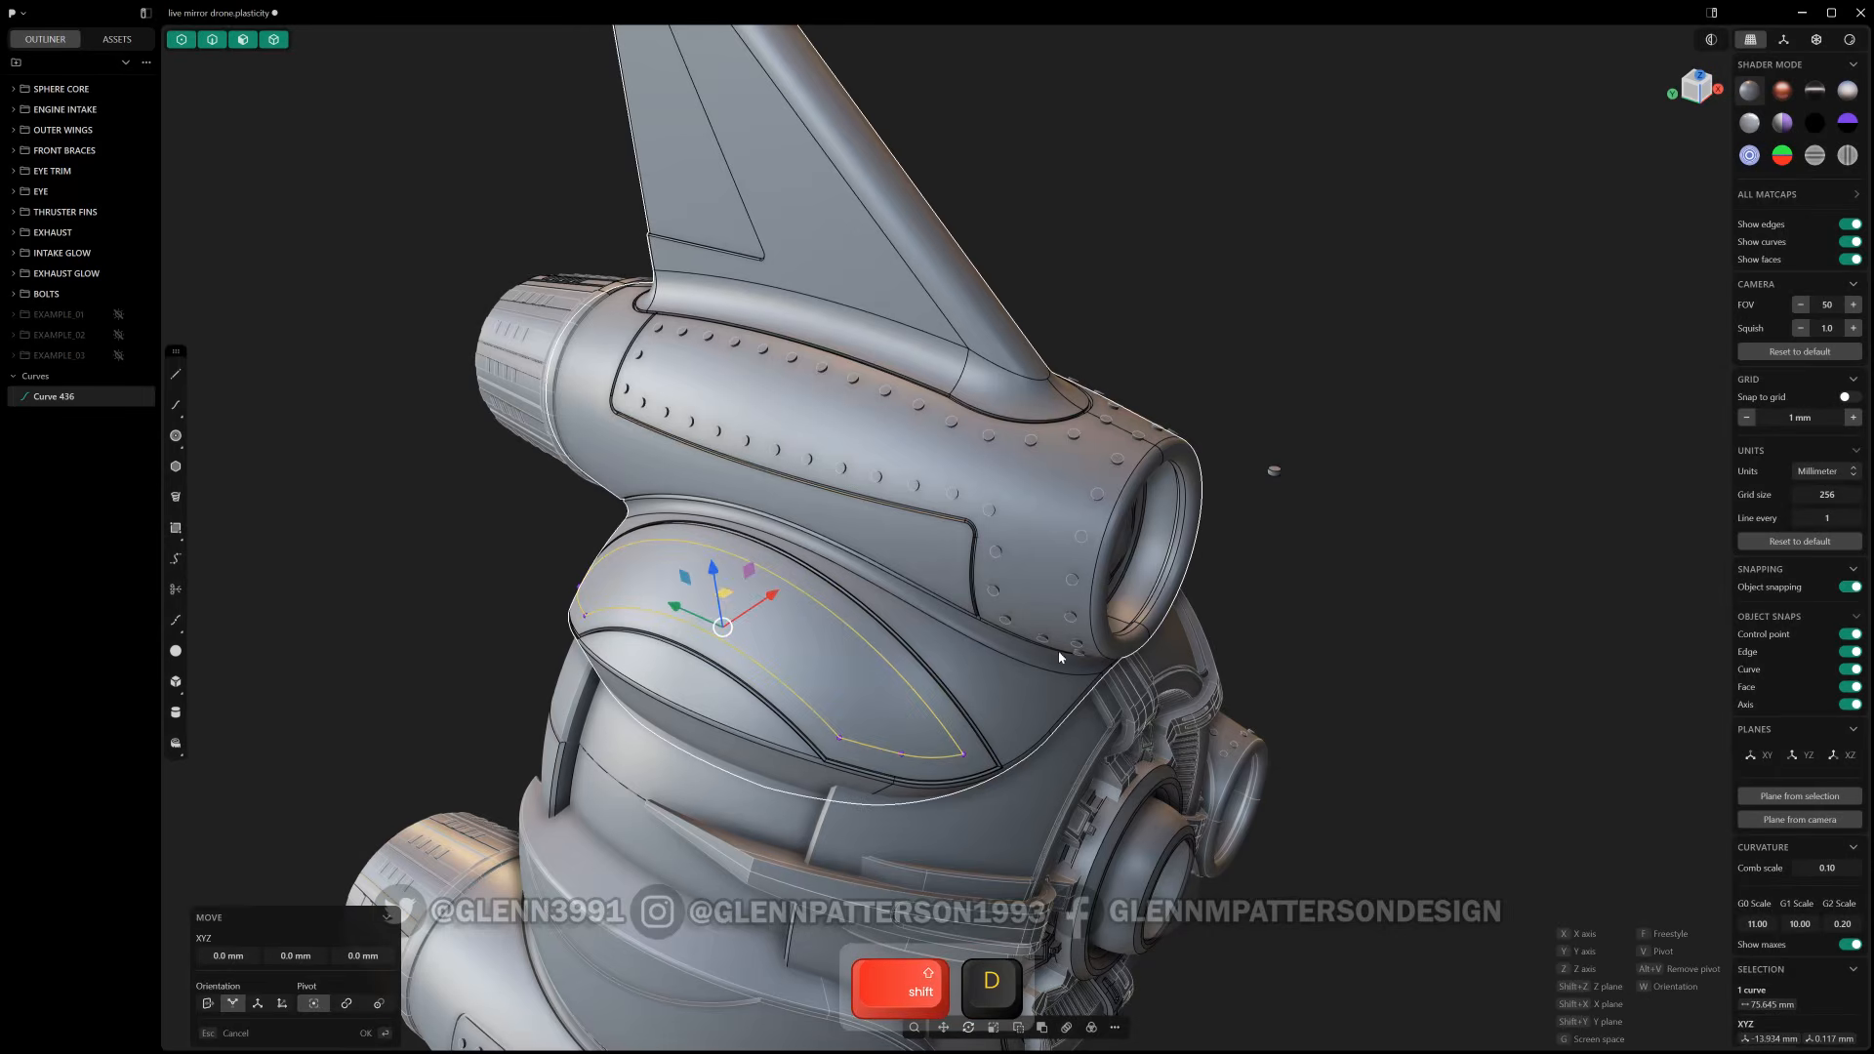
{"action": "left_click", "coordinate": [1250, 332]}
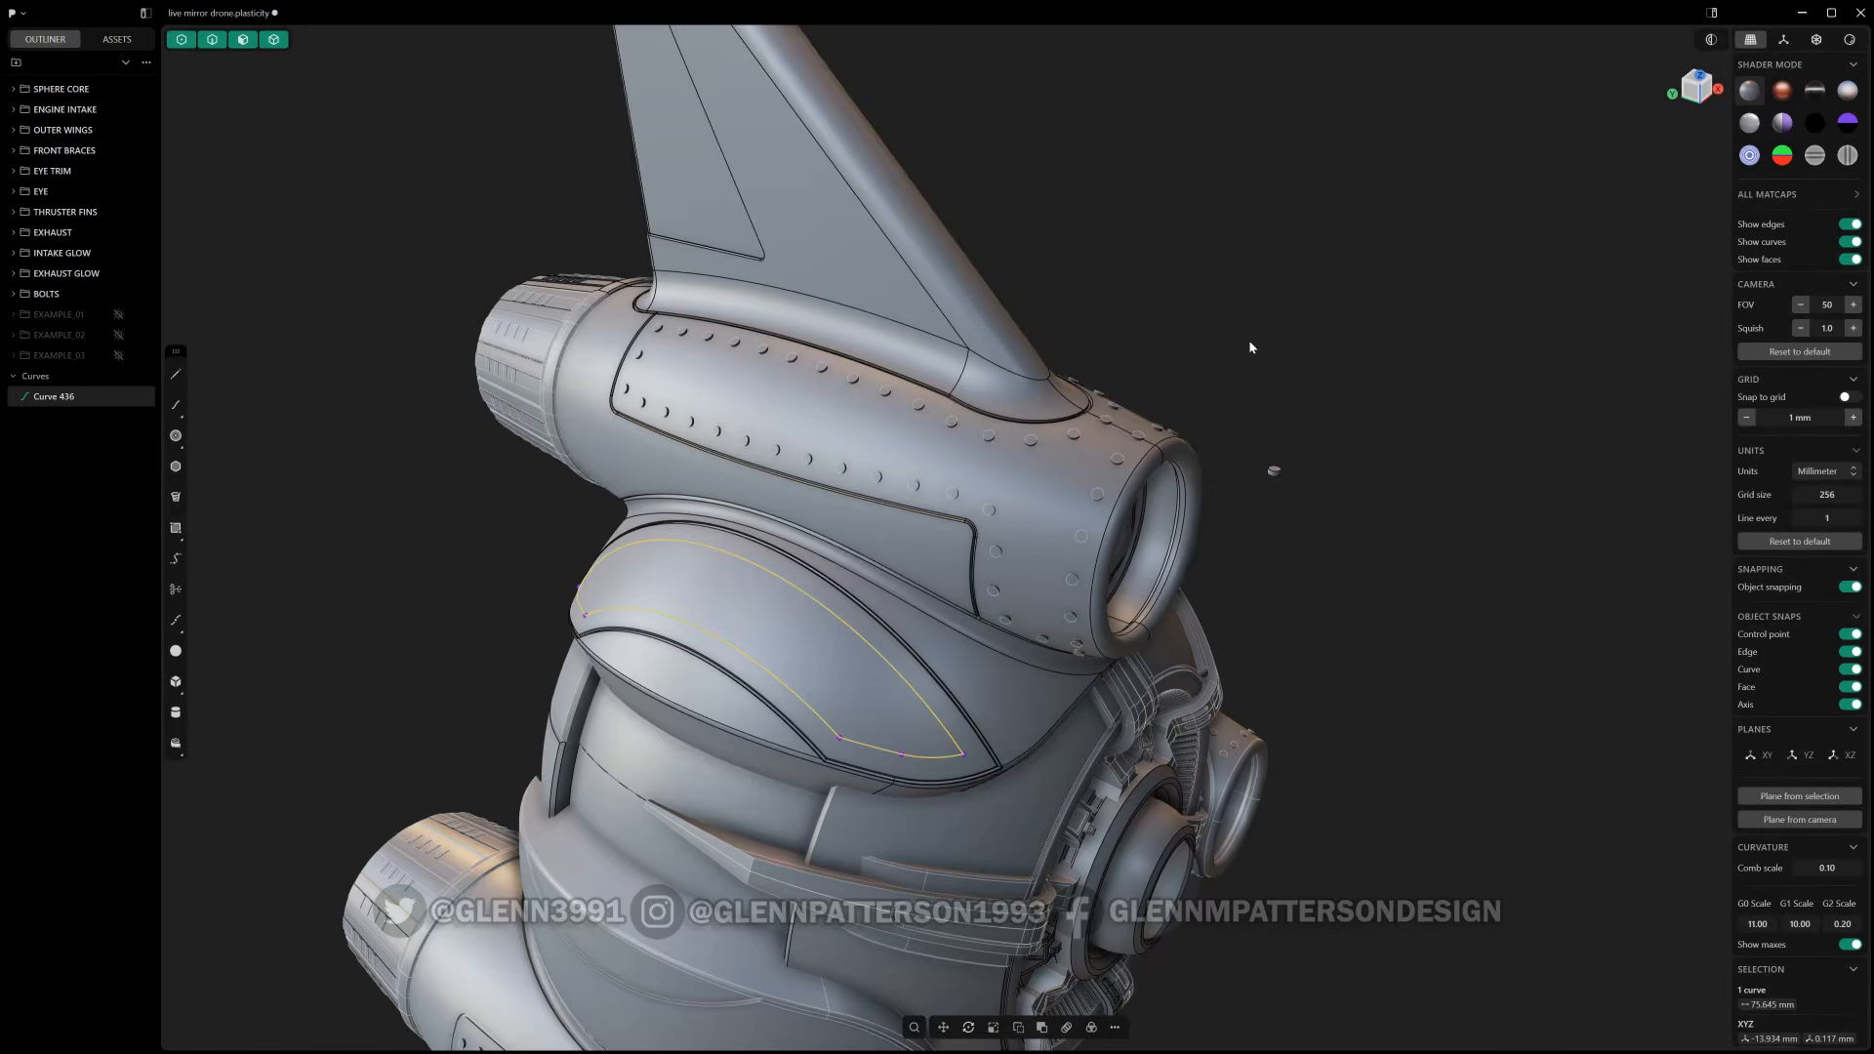
{"action": "left_click", "coordinate": [830, 683]}
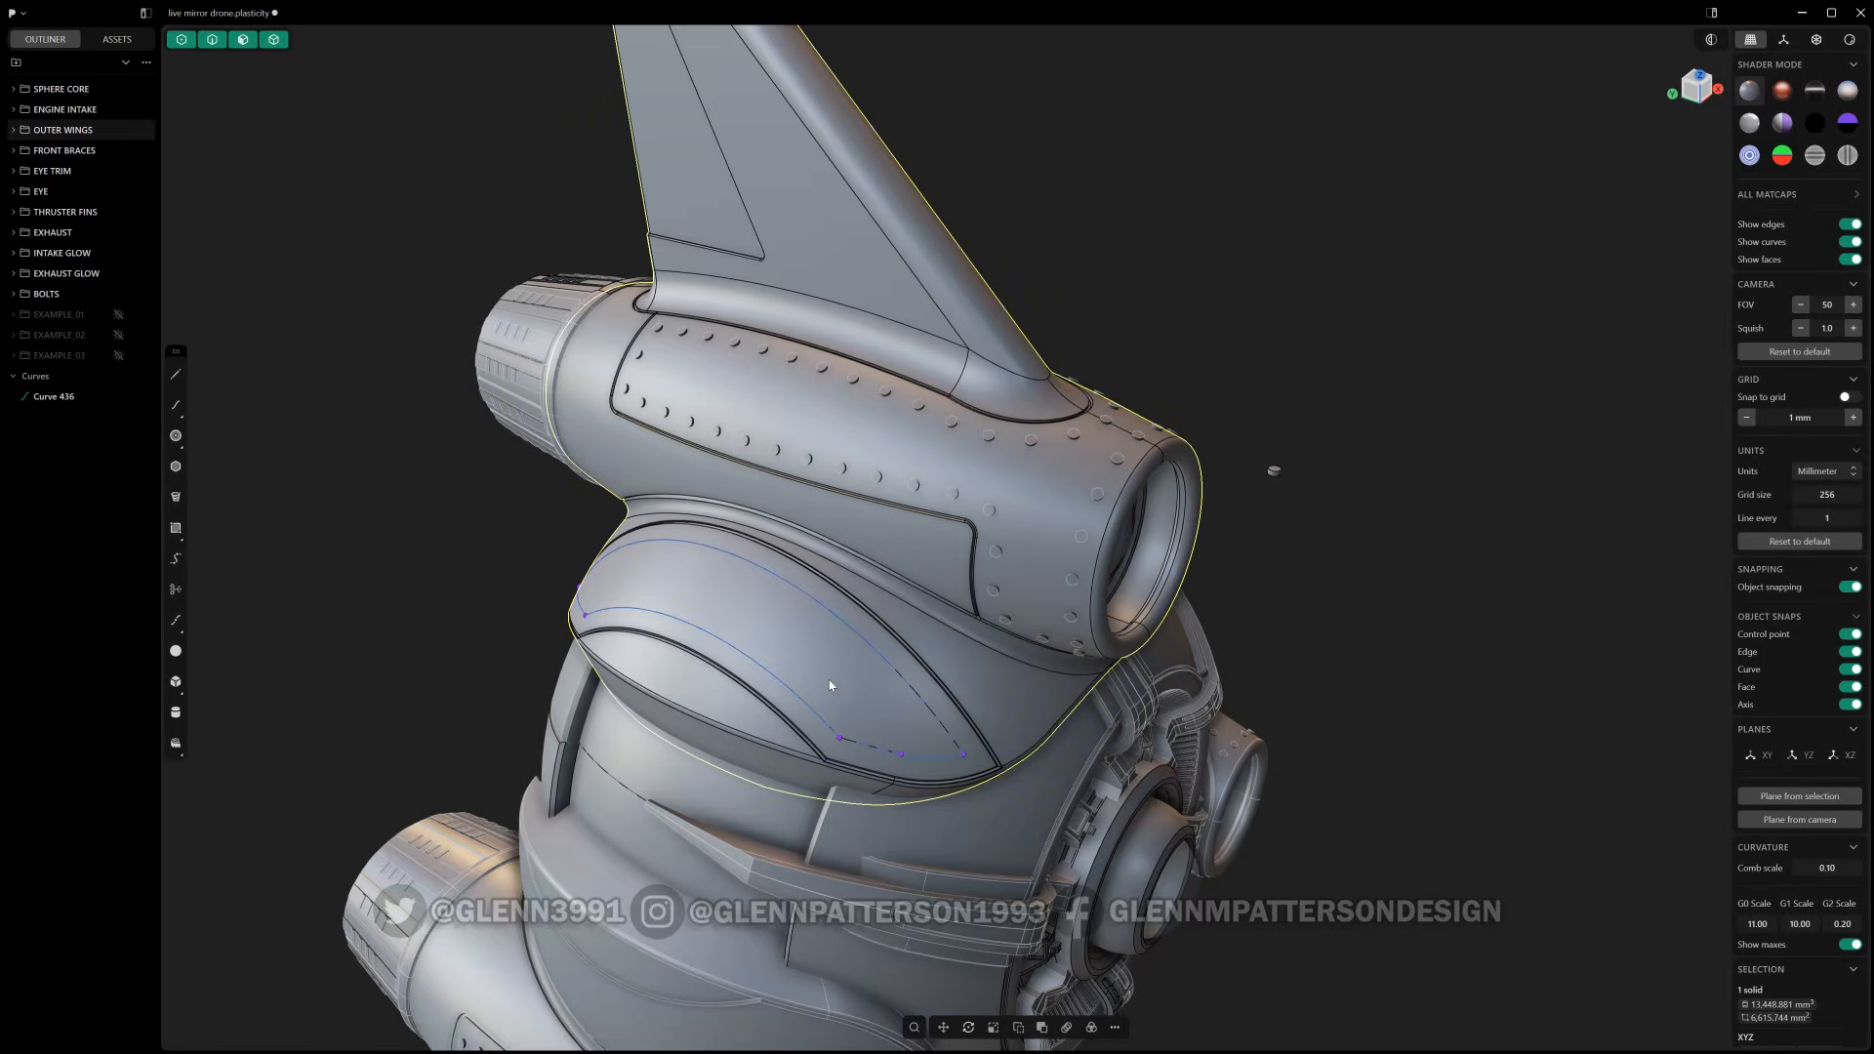
{"action": "key", "text": "f"}
{"action": "left_click", "coordinate": [991, 736]}
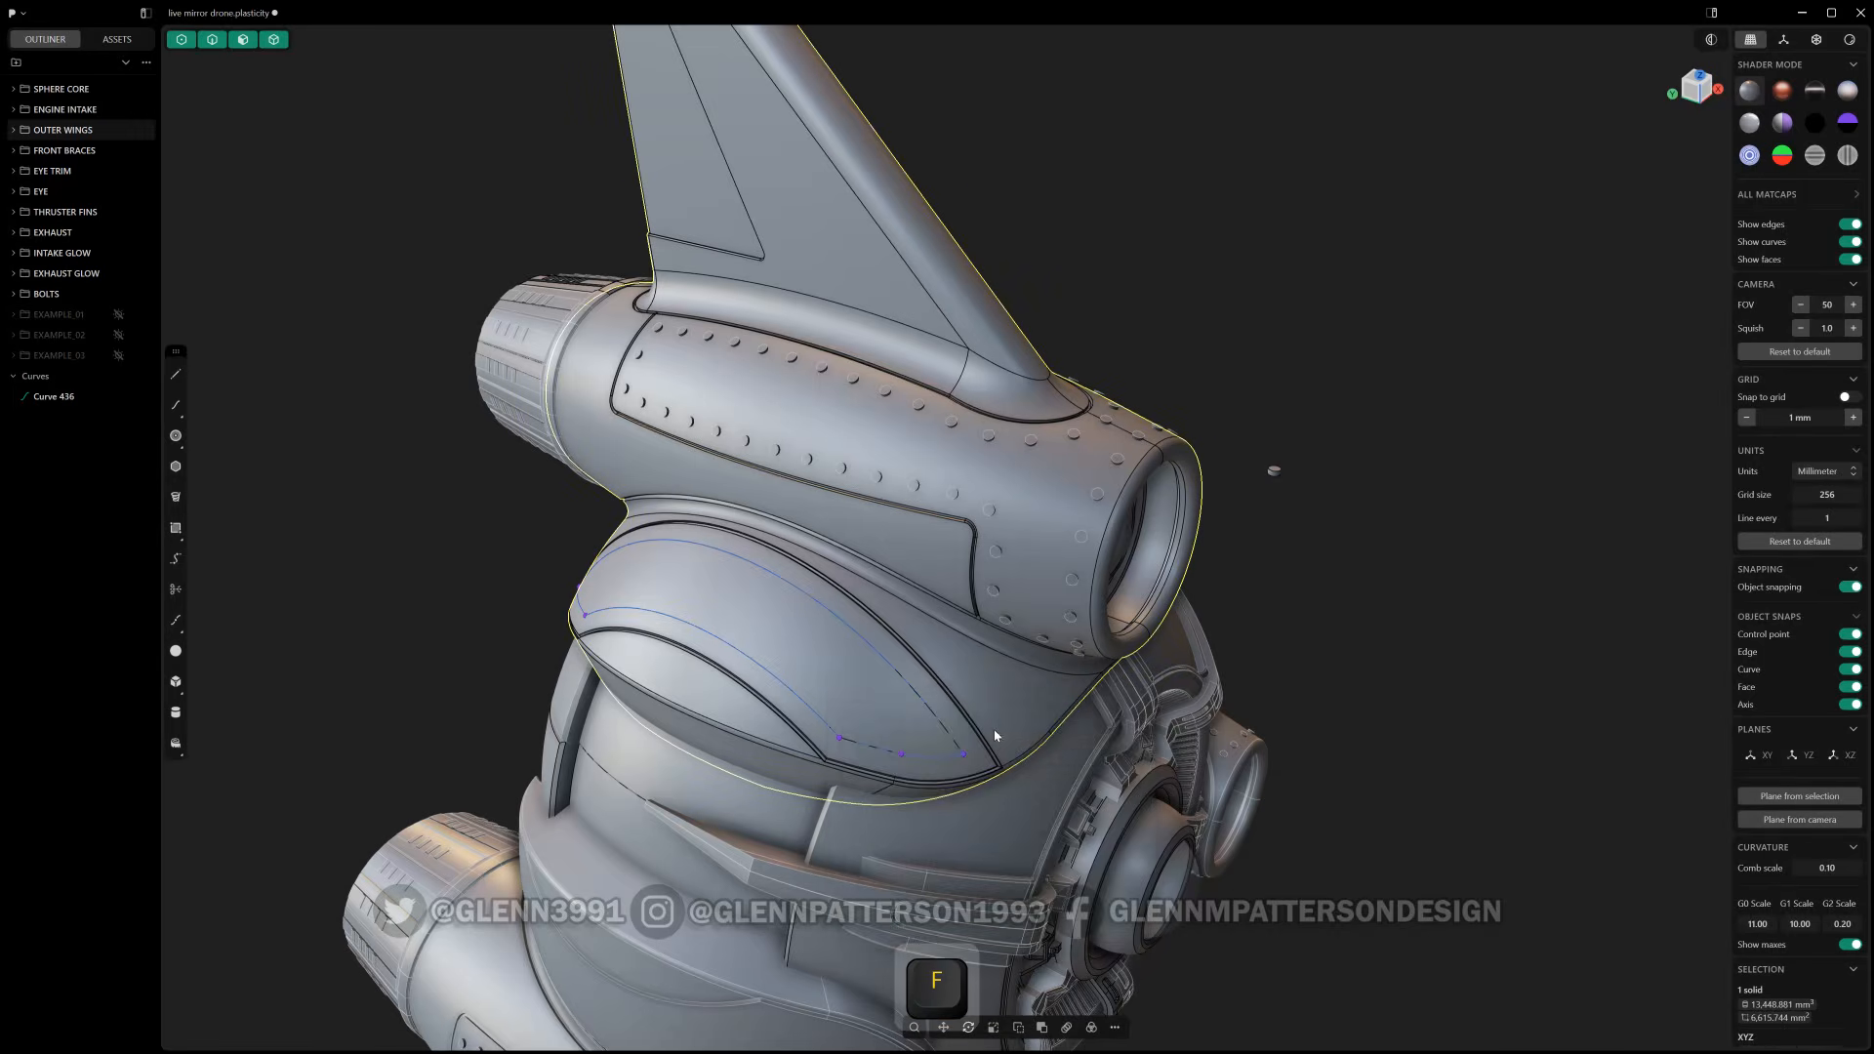
- Select the loose source bolt floating beside the upper engine intake
{"action": "scroll", "coordinate": [860, 725], "scroll_direction": "up", "scroll_amount": 4}
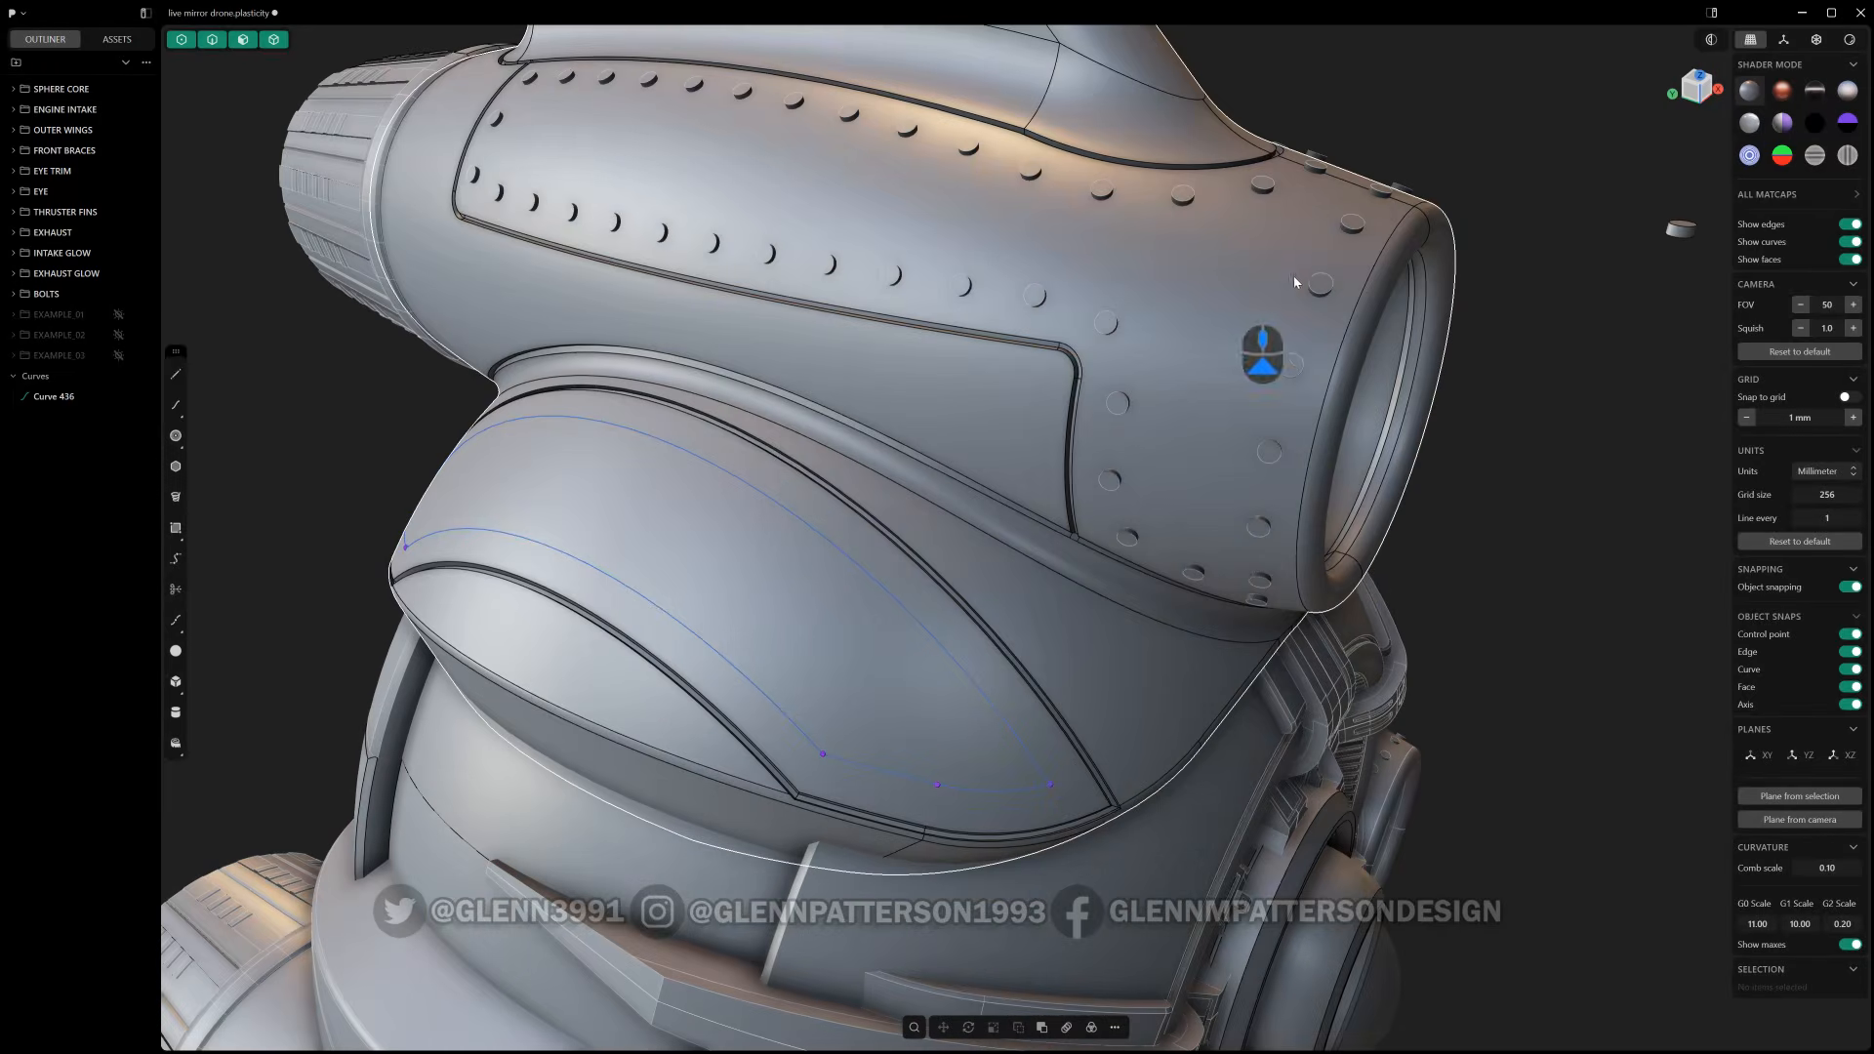
{"action": "middle_click_drag", "start_coordinate": [1380, 220], "coordinate": [1332, 210]}
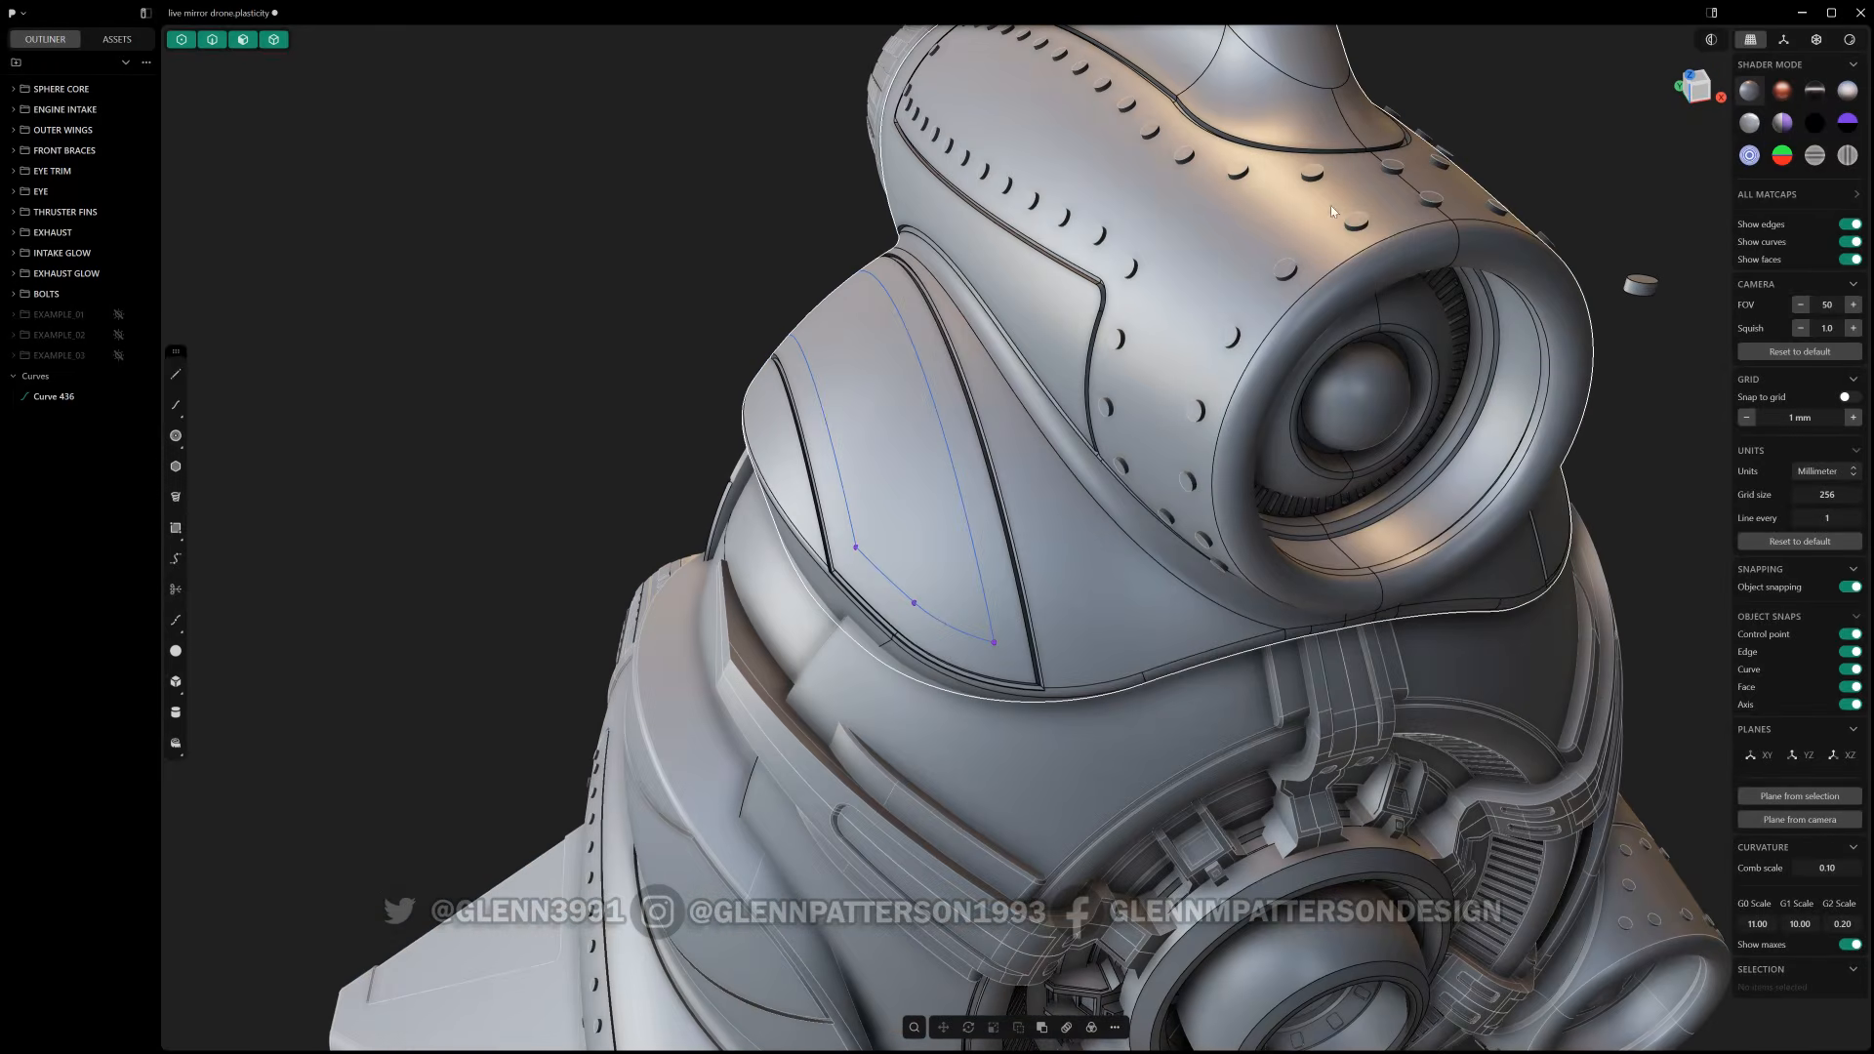
{"action": "left_click", "coordinate": [1435, 203]}
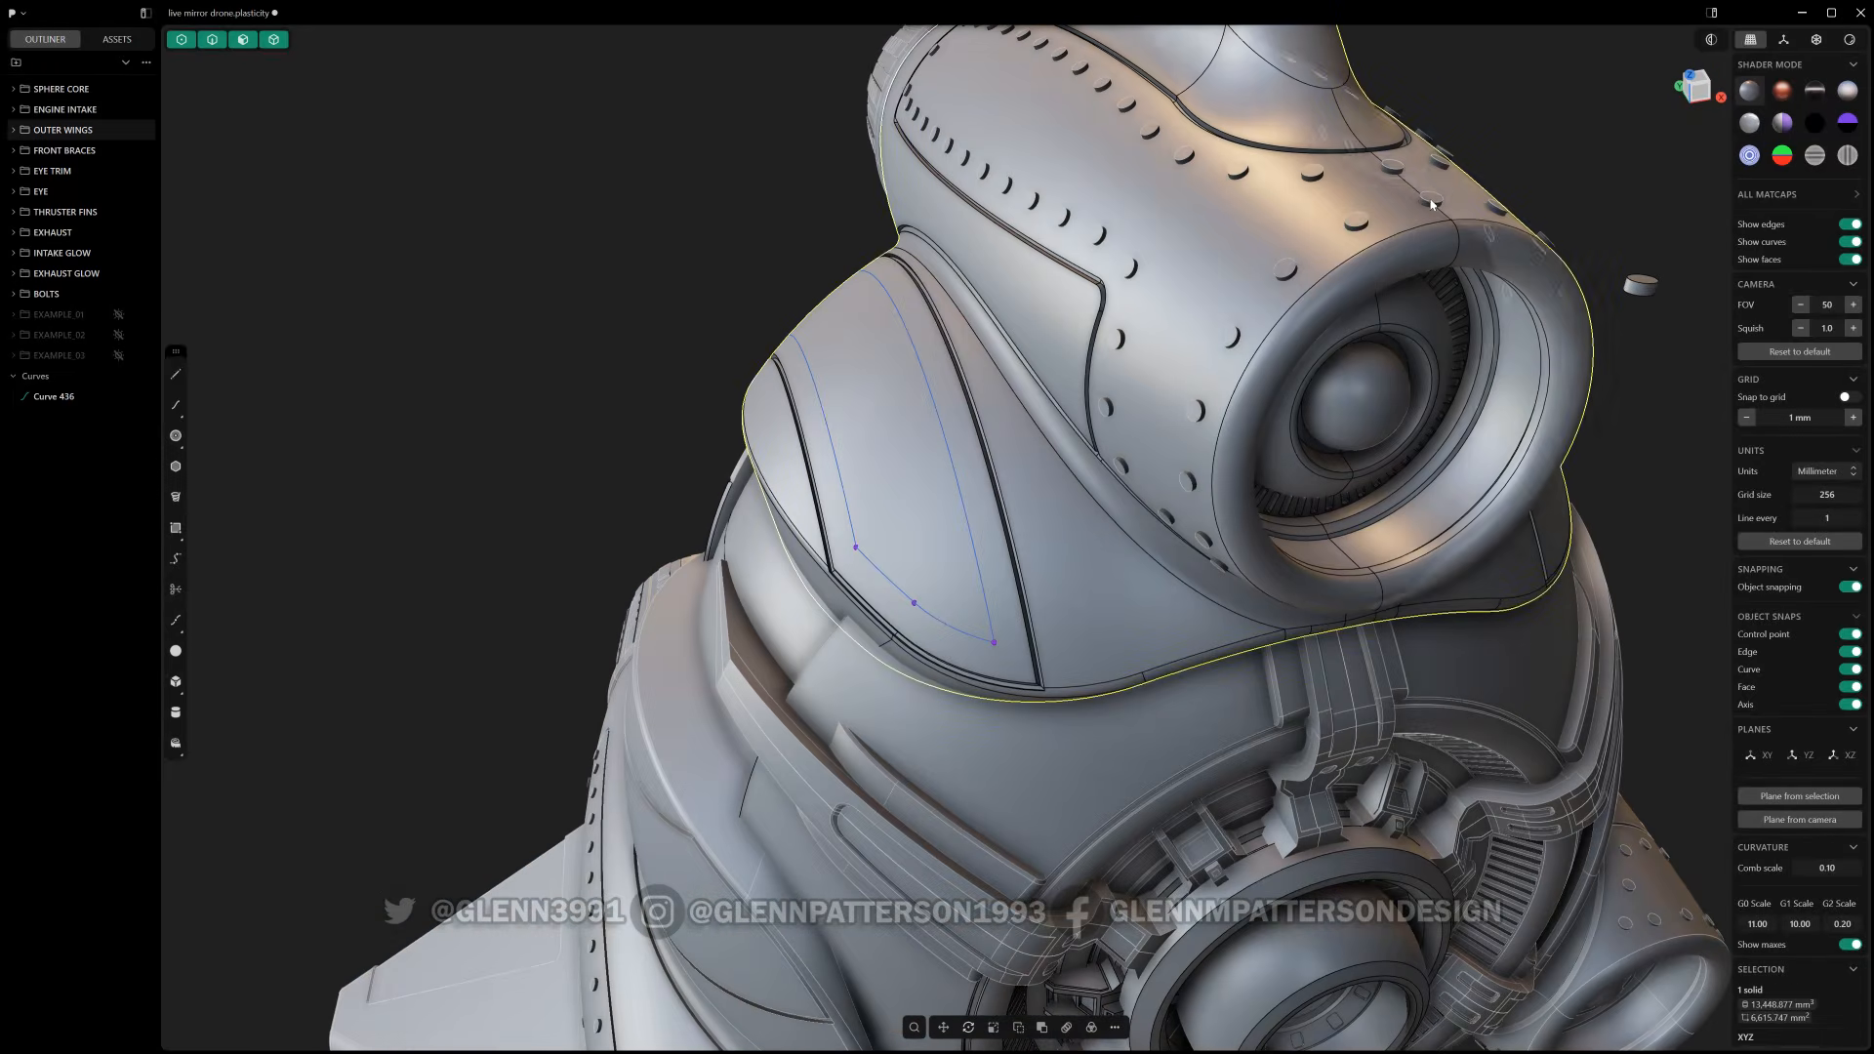
{"action": "left_click", "coordinate": [1640, 291]}
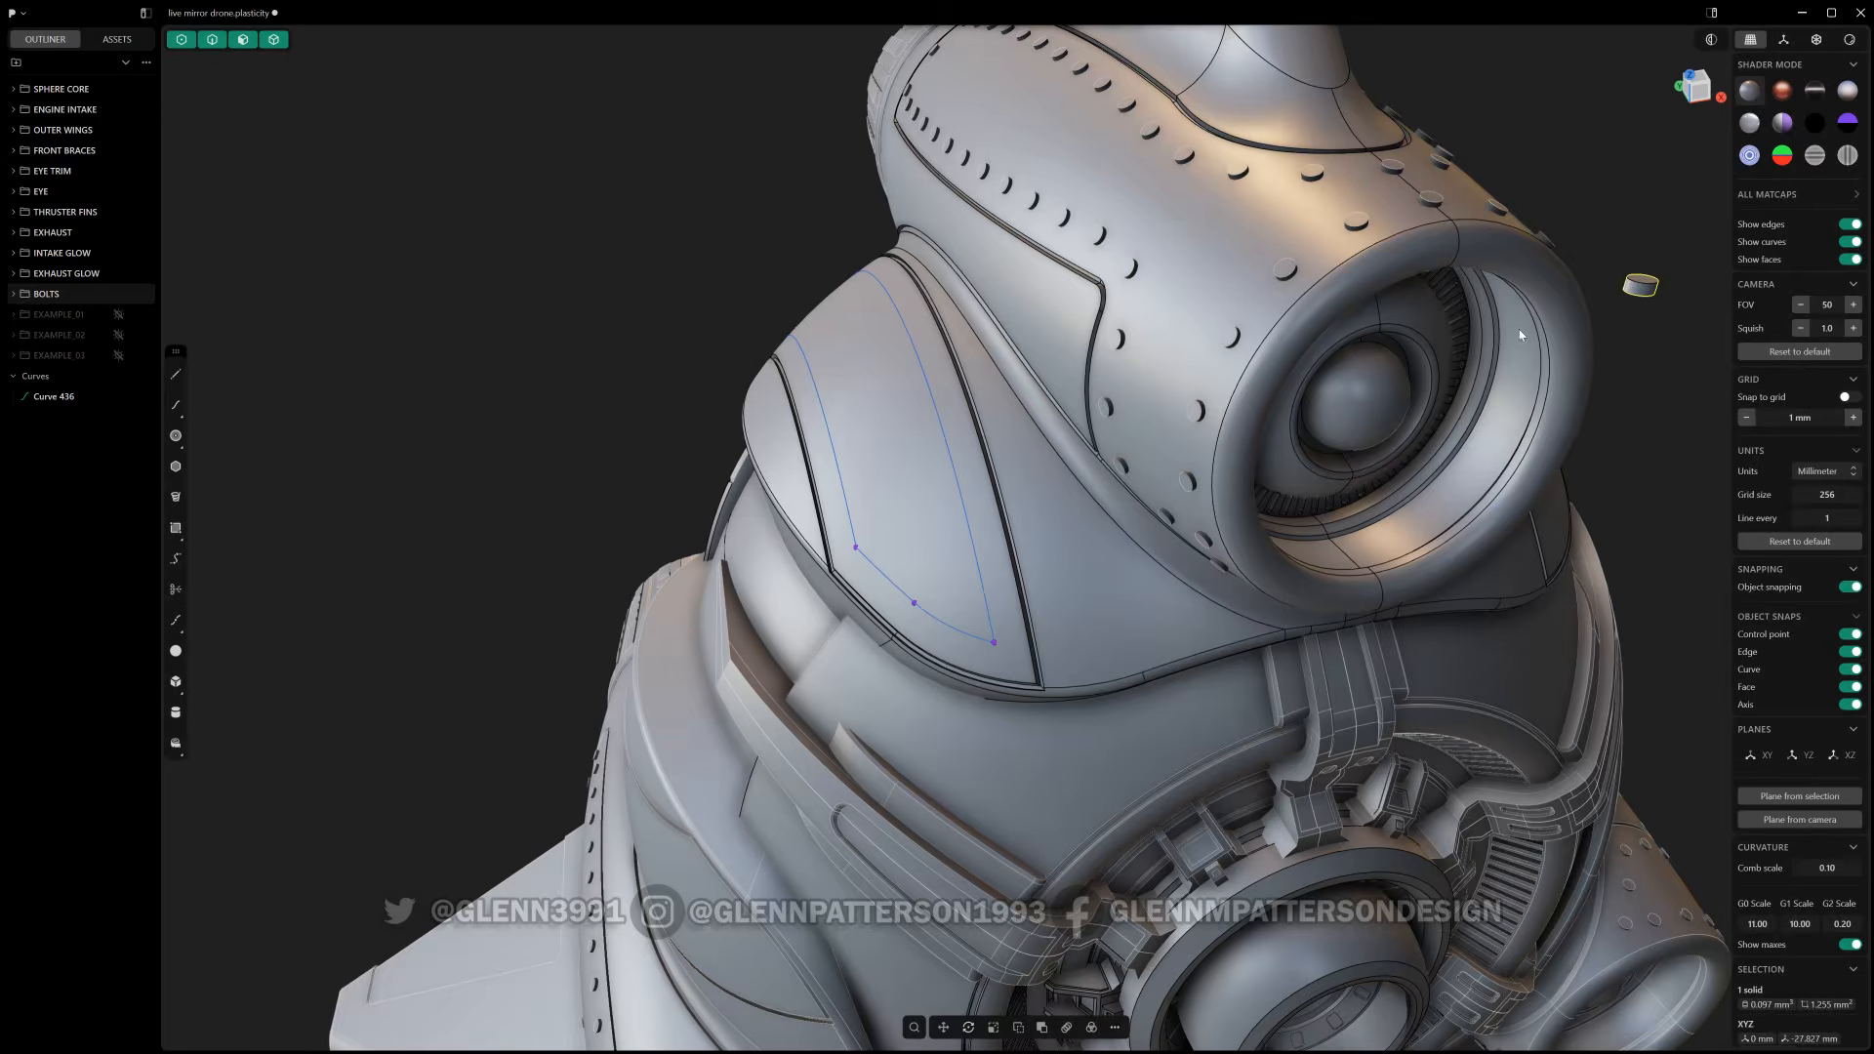
{"action": "scroll", "coordinate": [1516, 388], "scroll_direction": "down", "scroll_amount": 3}
{"action": "middle_click_drag", "start_coordinate": [1518, 392], "coordinate": [1333, 438], "text": "shift"}
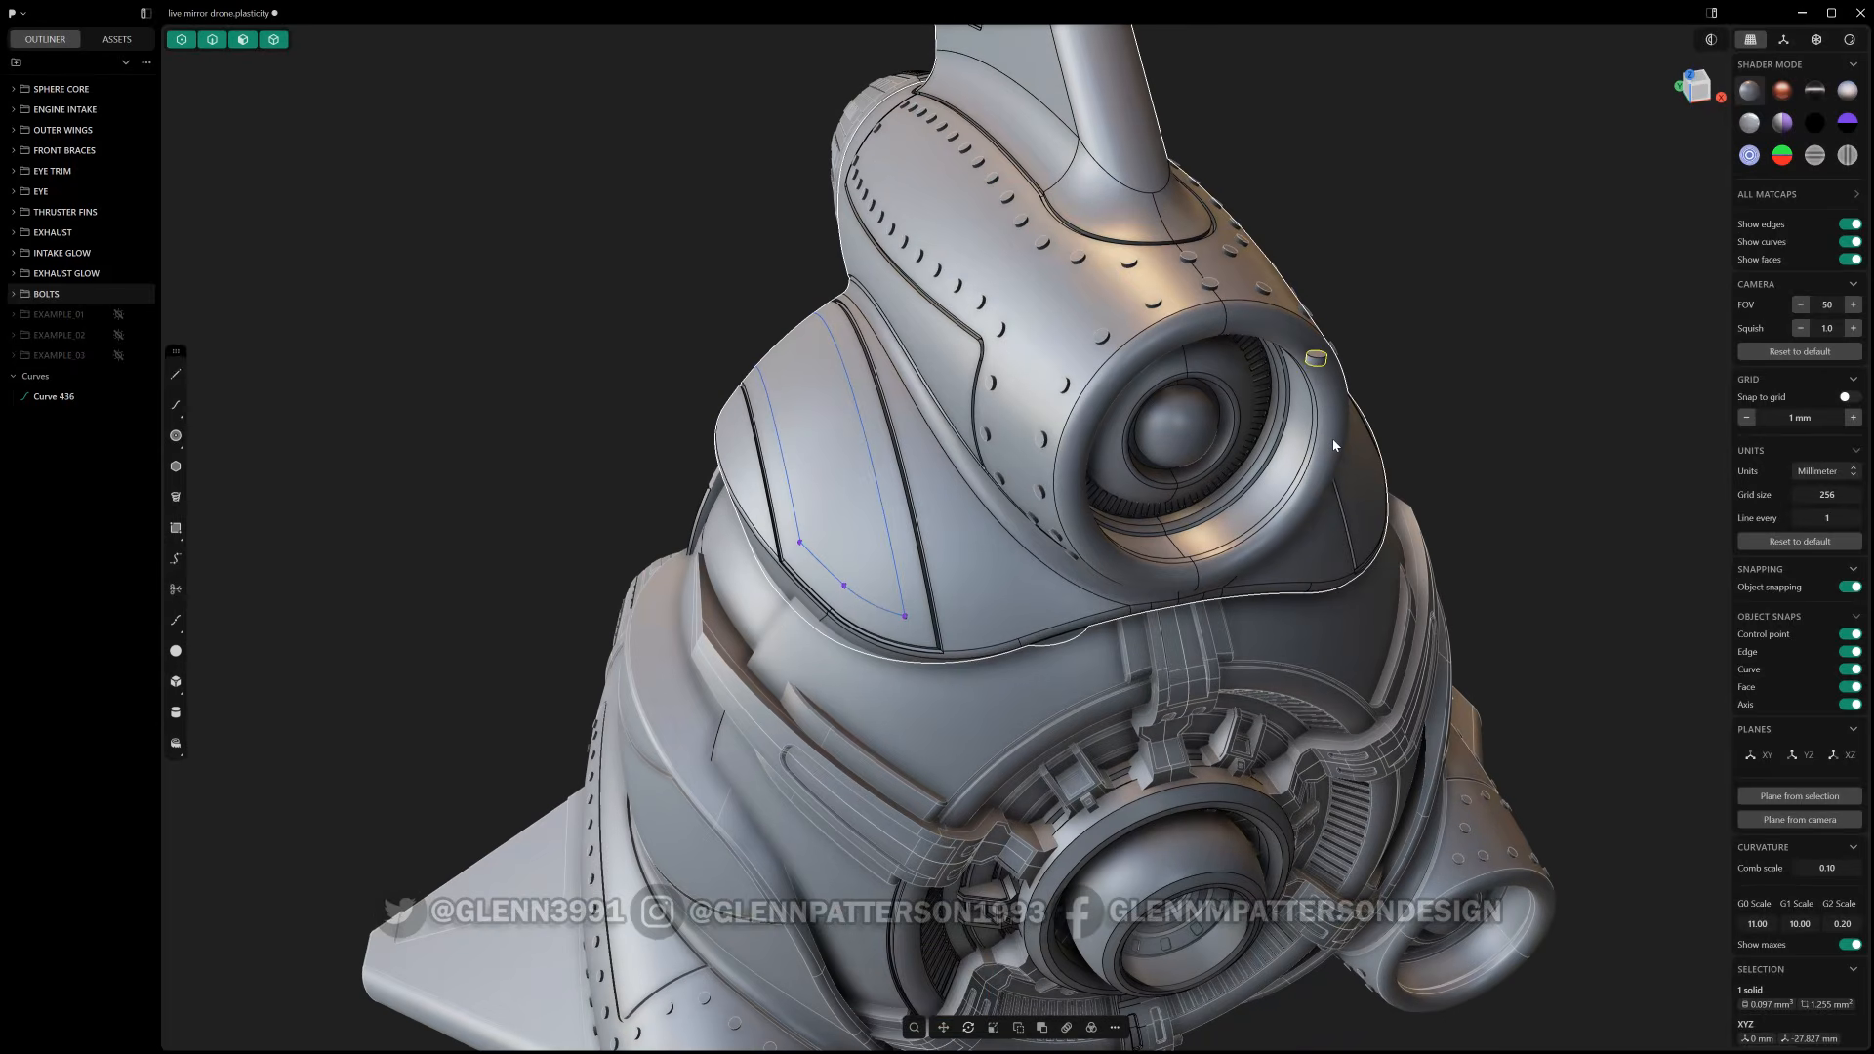
{"action": "key", "text": "ctrl"}
{"action": "key", "text": "ctrl+d"}
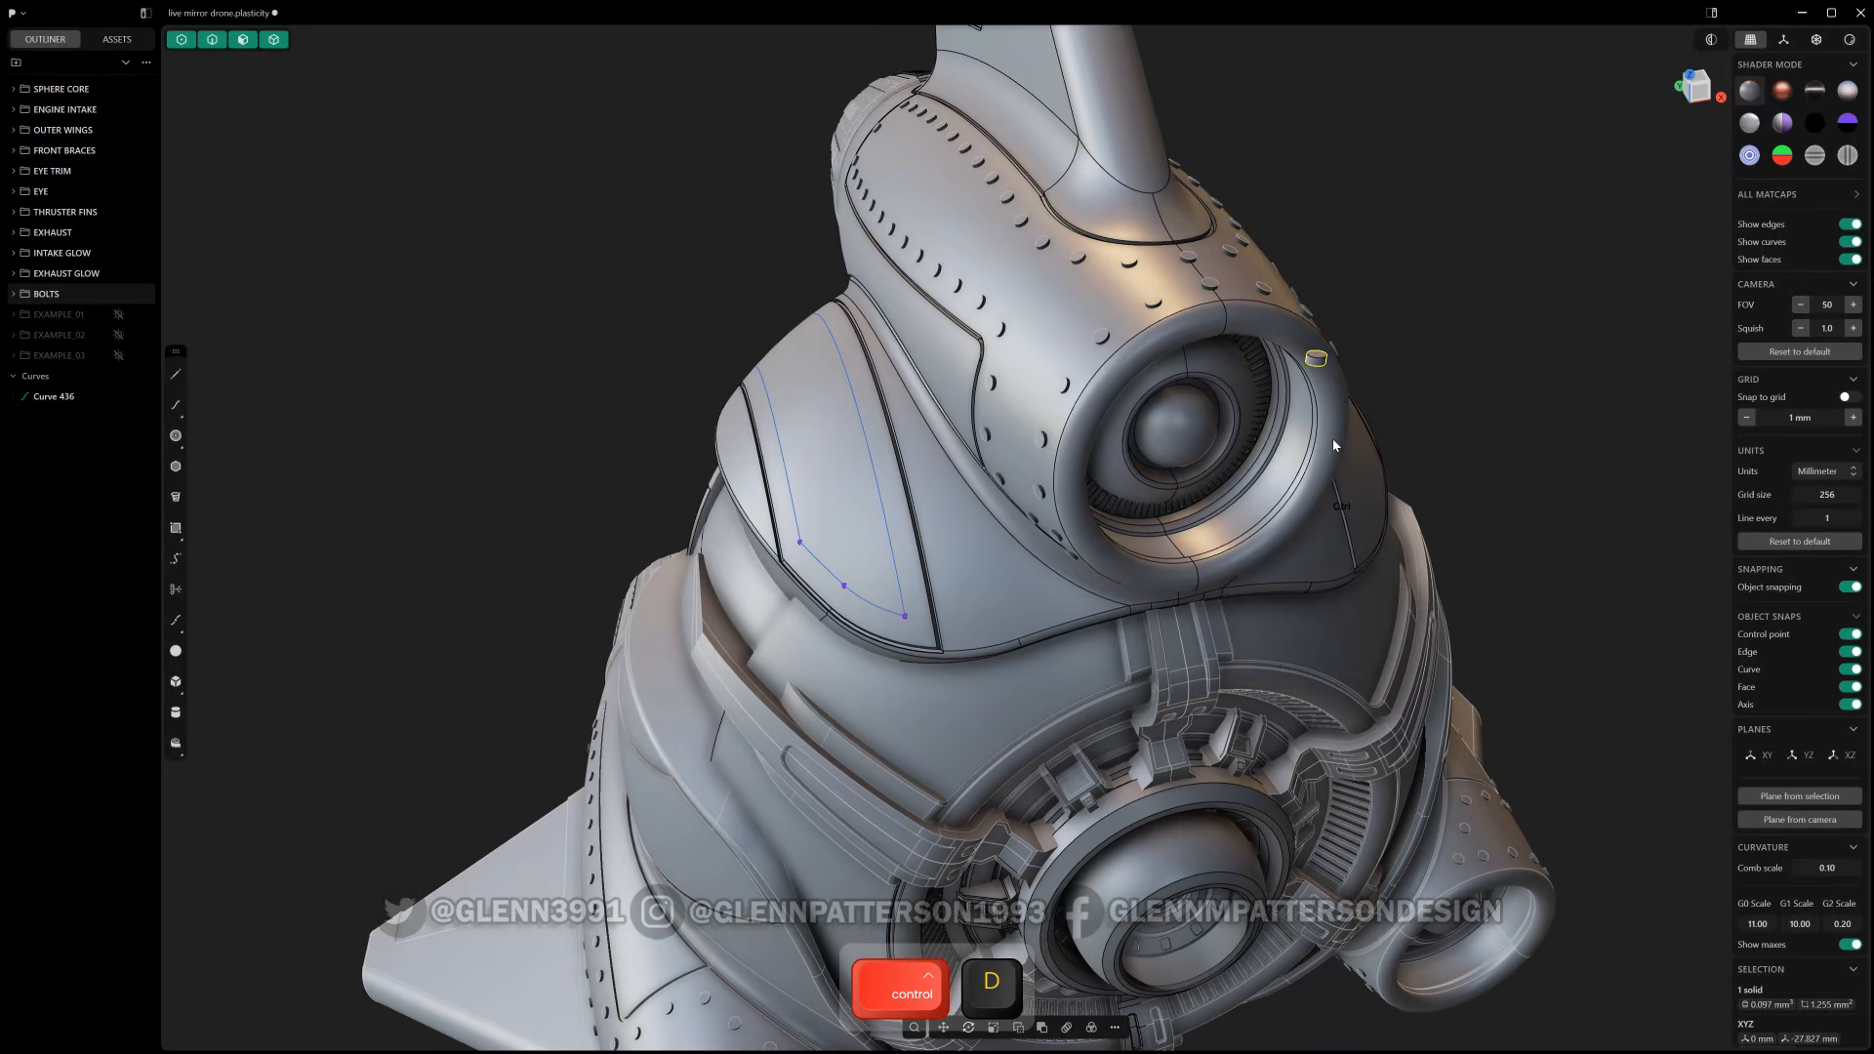
{"action": "key", "text": "Escape"}
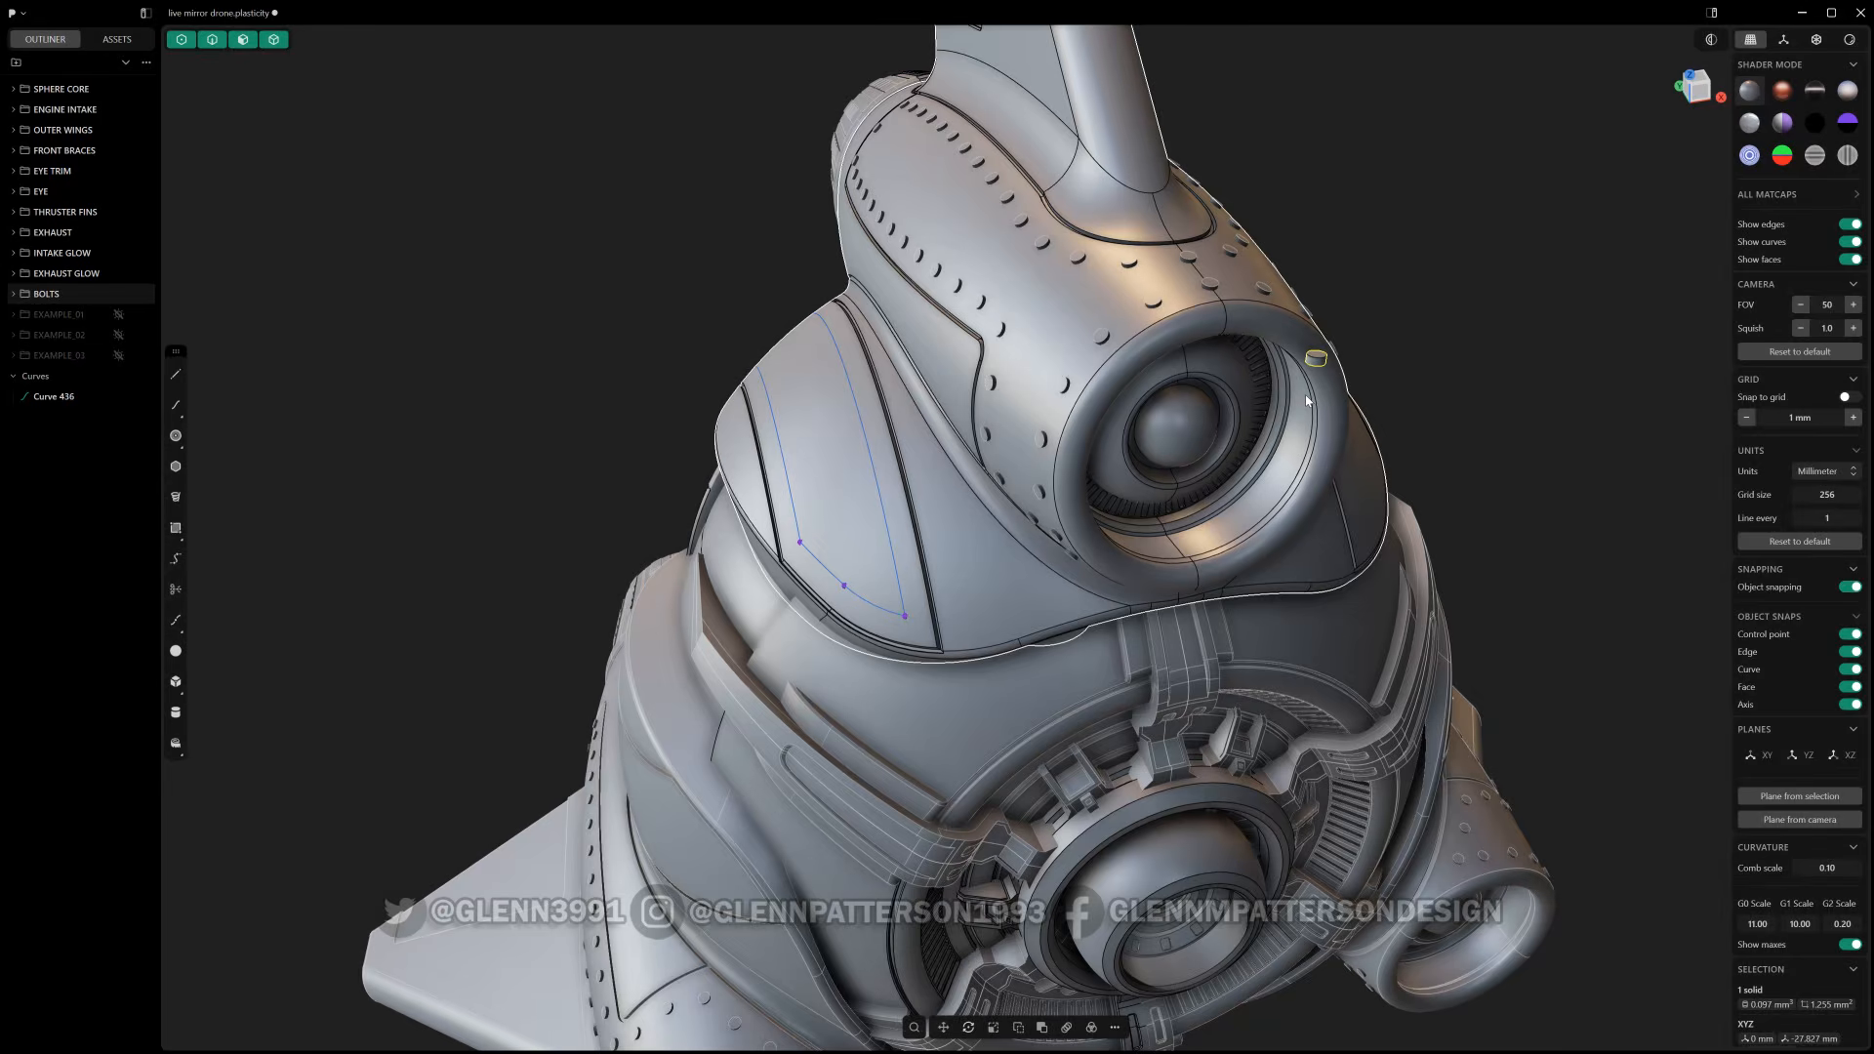
- Create an instance of the loose bolt and move it onto the lower front corner point of the copied panel curve
{"action": "type", "text": "f"}
{"action": "type", "text": "CR"}
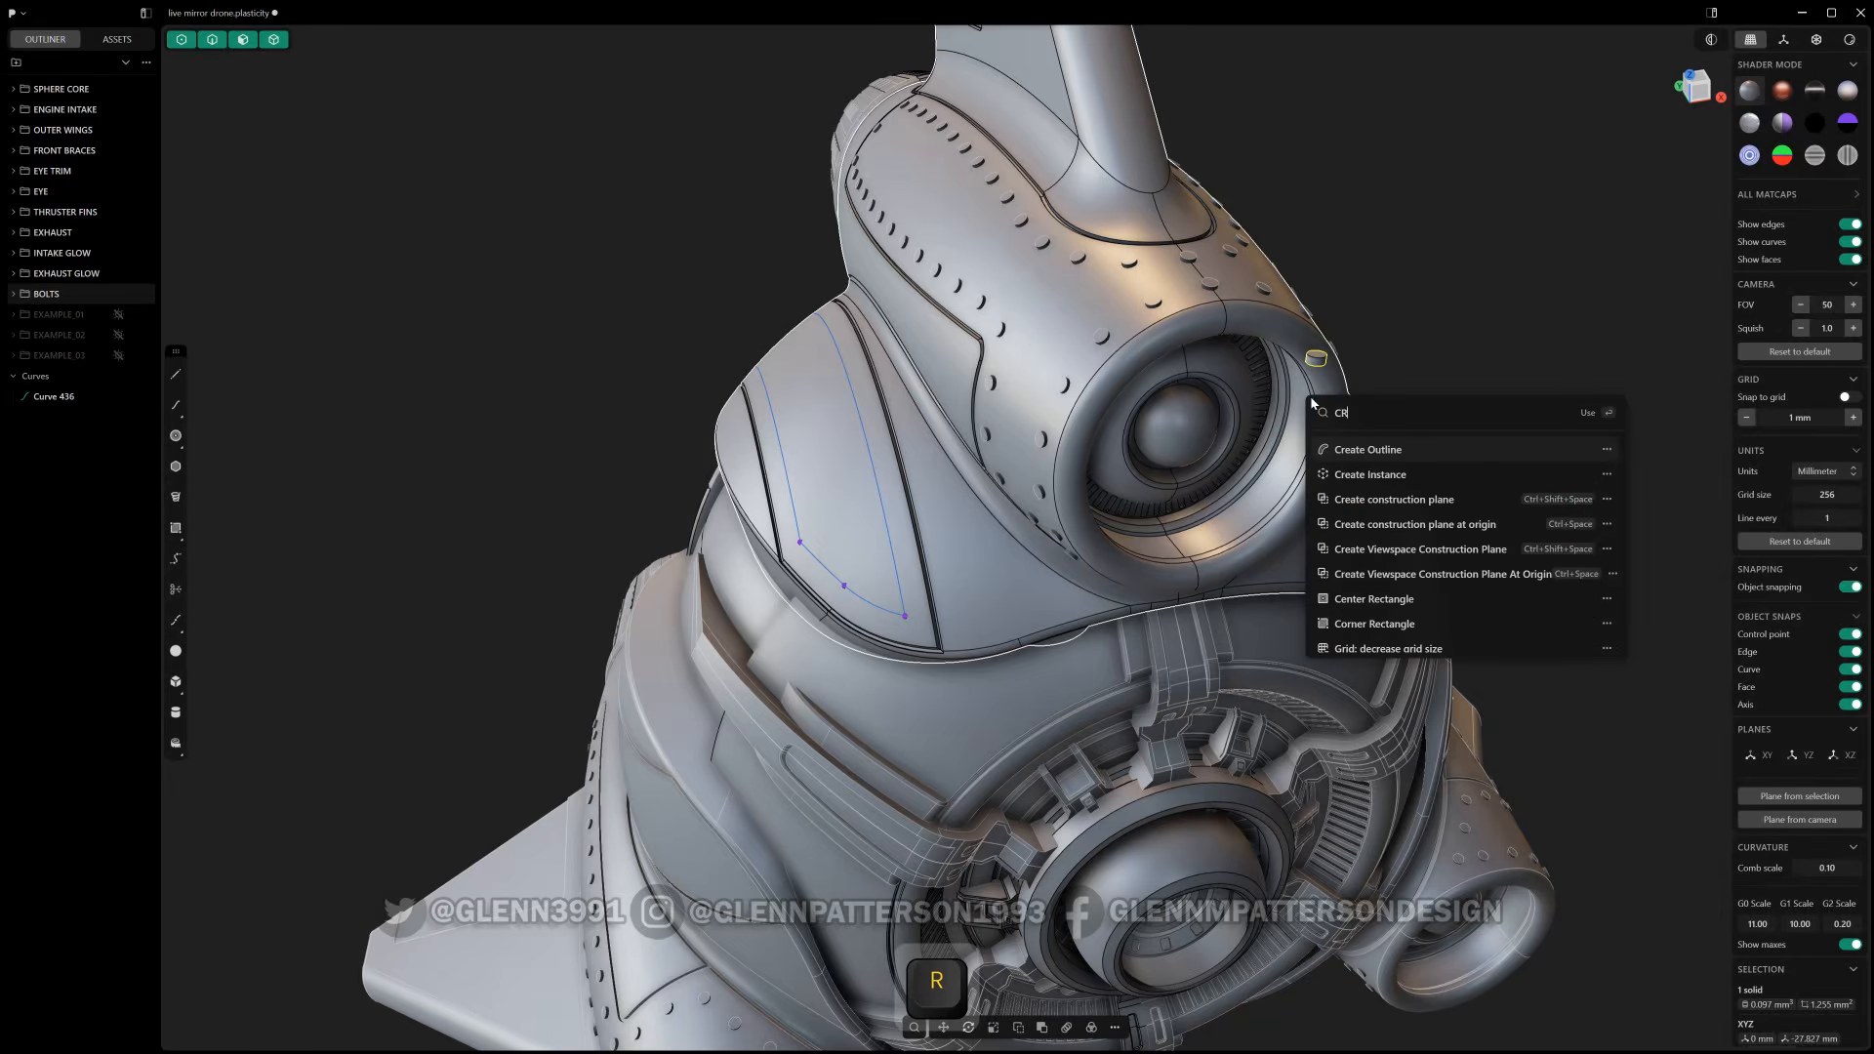
{"action": "left_click", "coordinate": [1364, 477]}
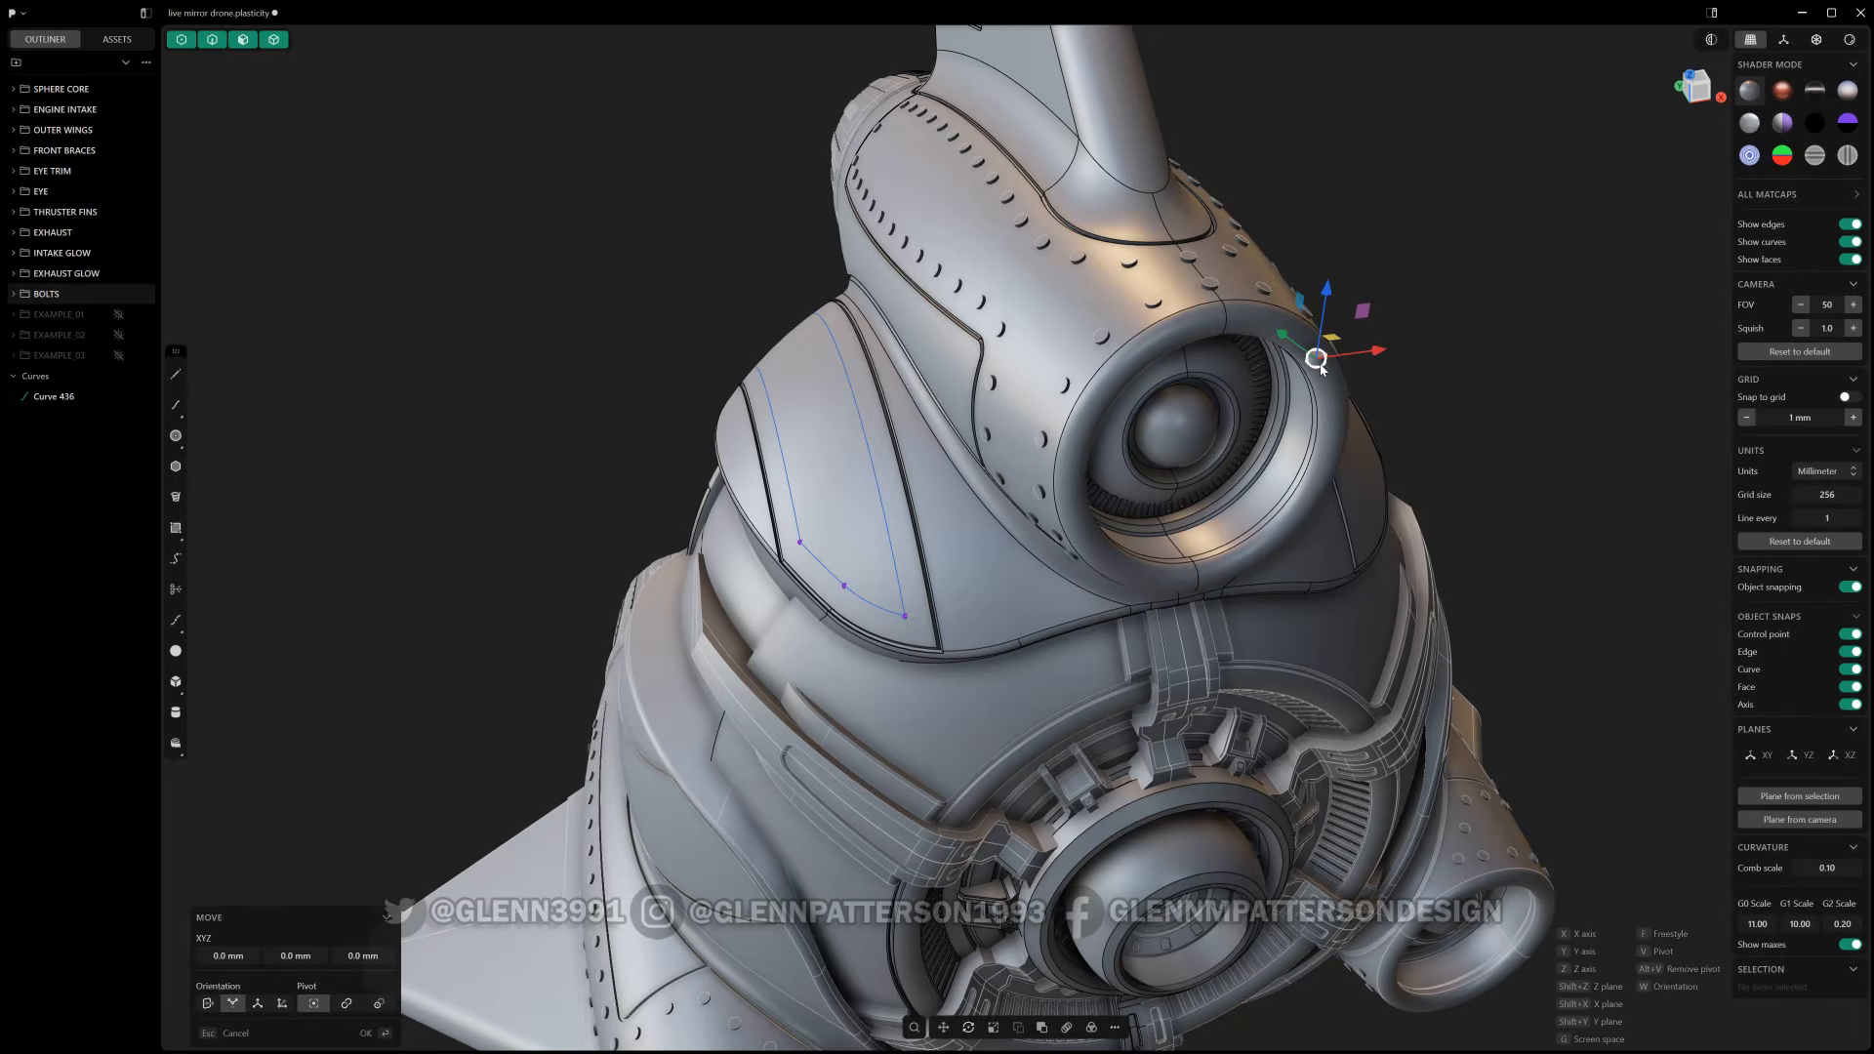
{"action": "left_click_drag", "start_coordinate": [1316, 357], "coordinate": [905, 616]}
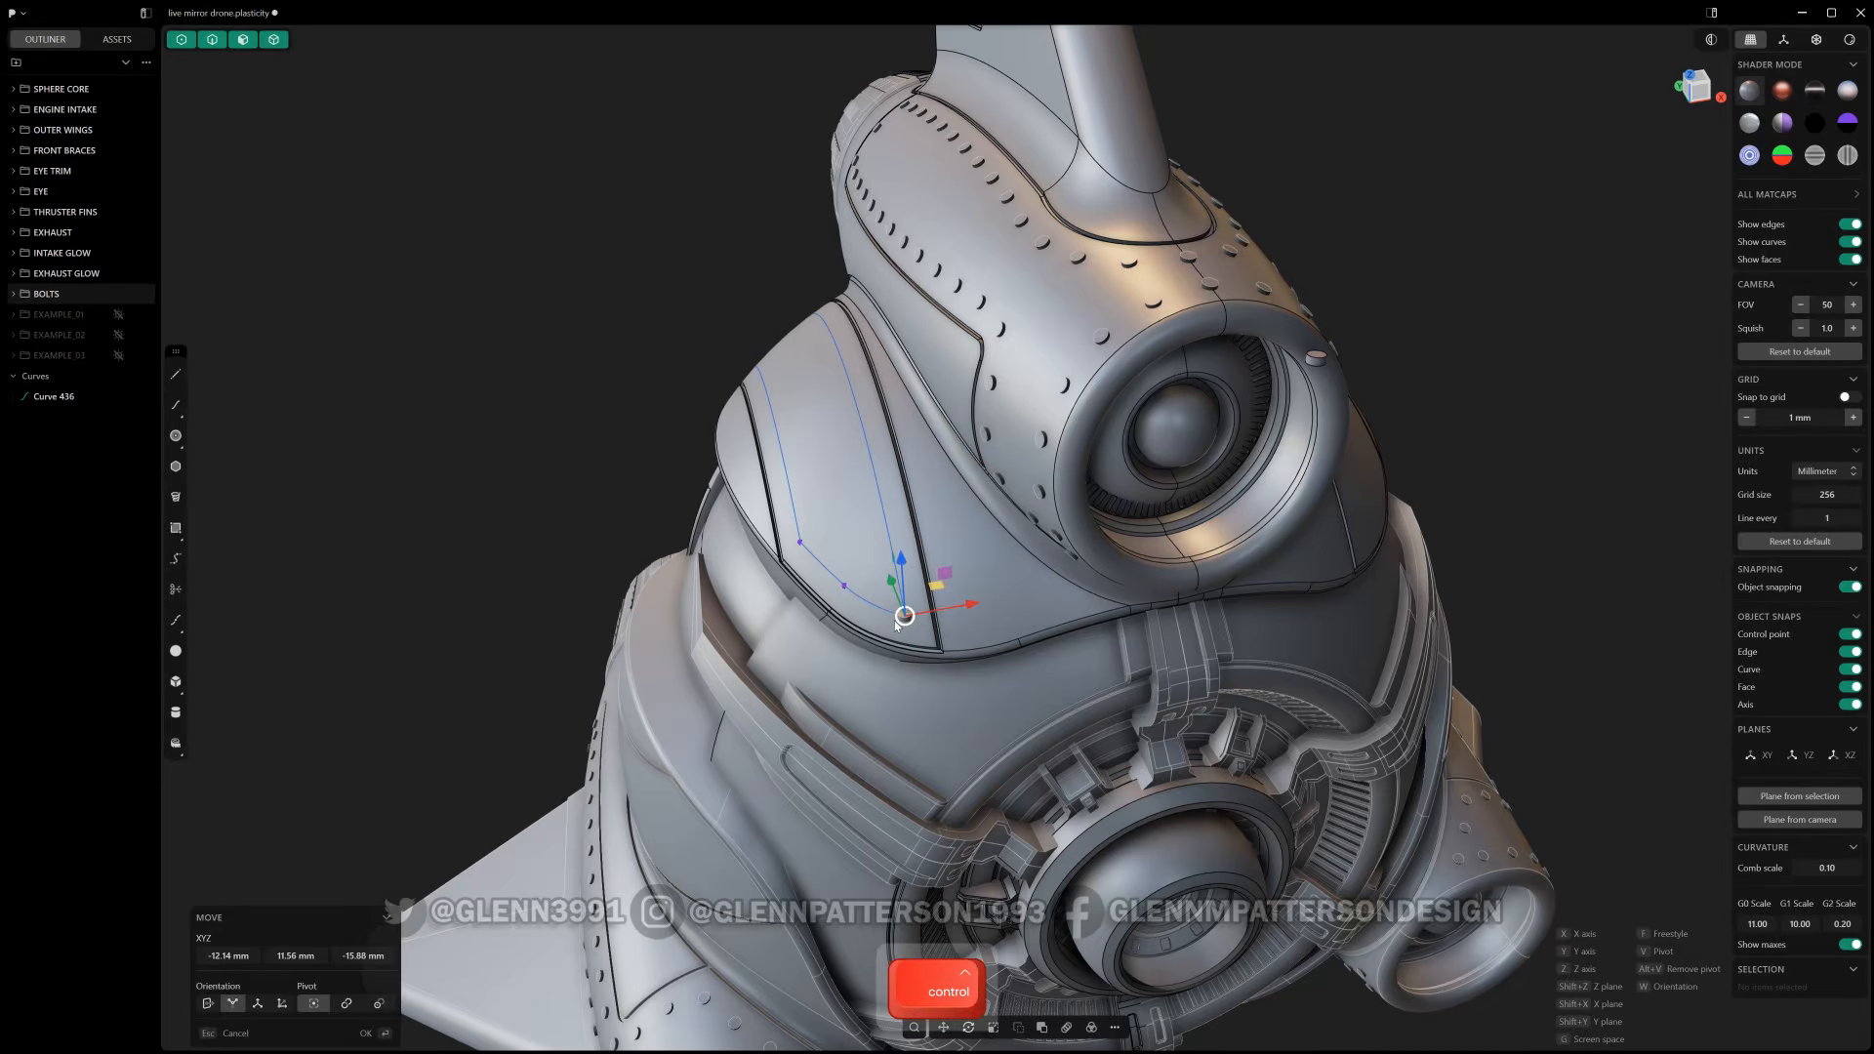
{"action": "scroll", "coordinate": [896, 621], "scroll_direction": "up", "scroll_amount": 9}
{"action": "key", "text": "Return"}
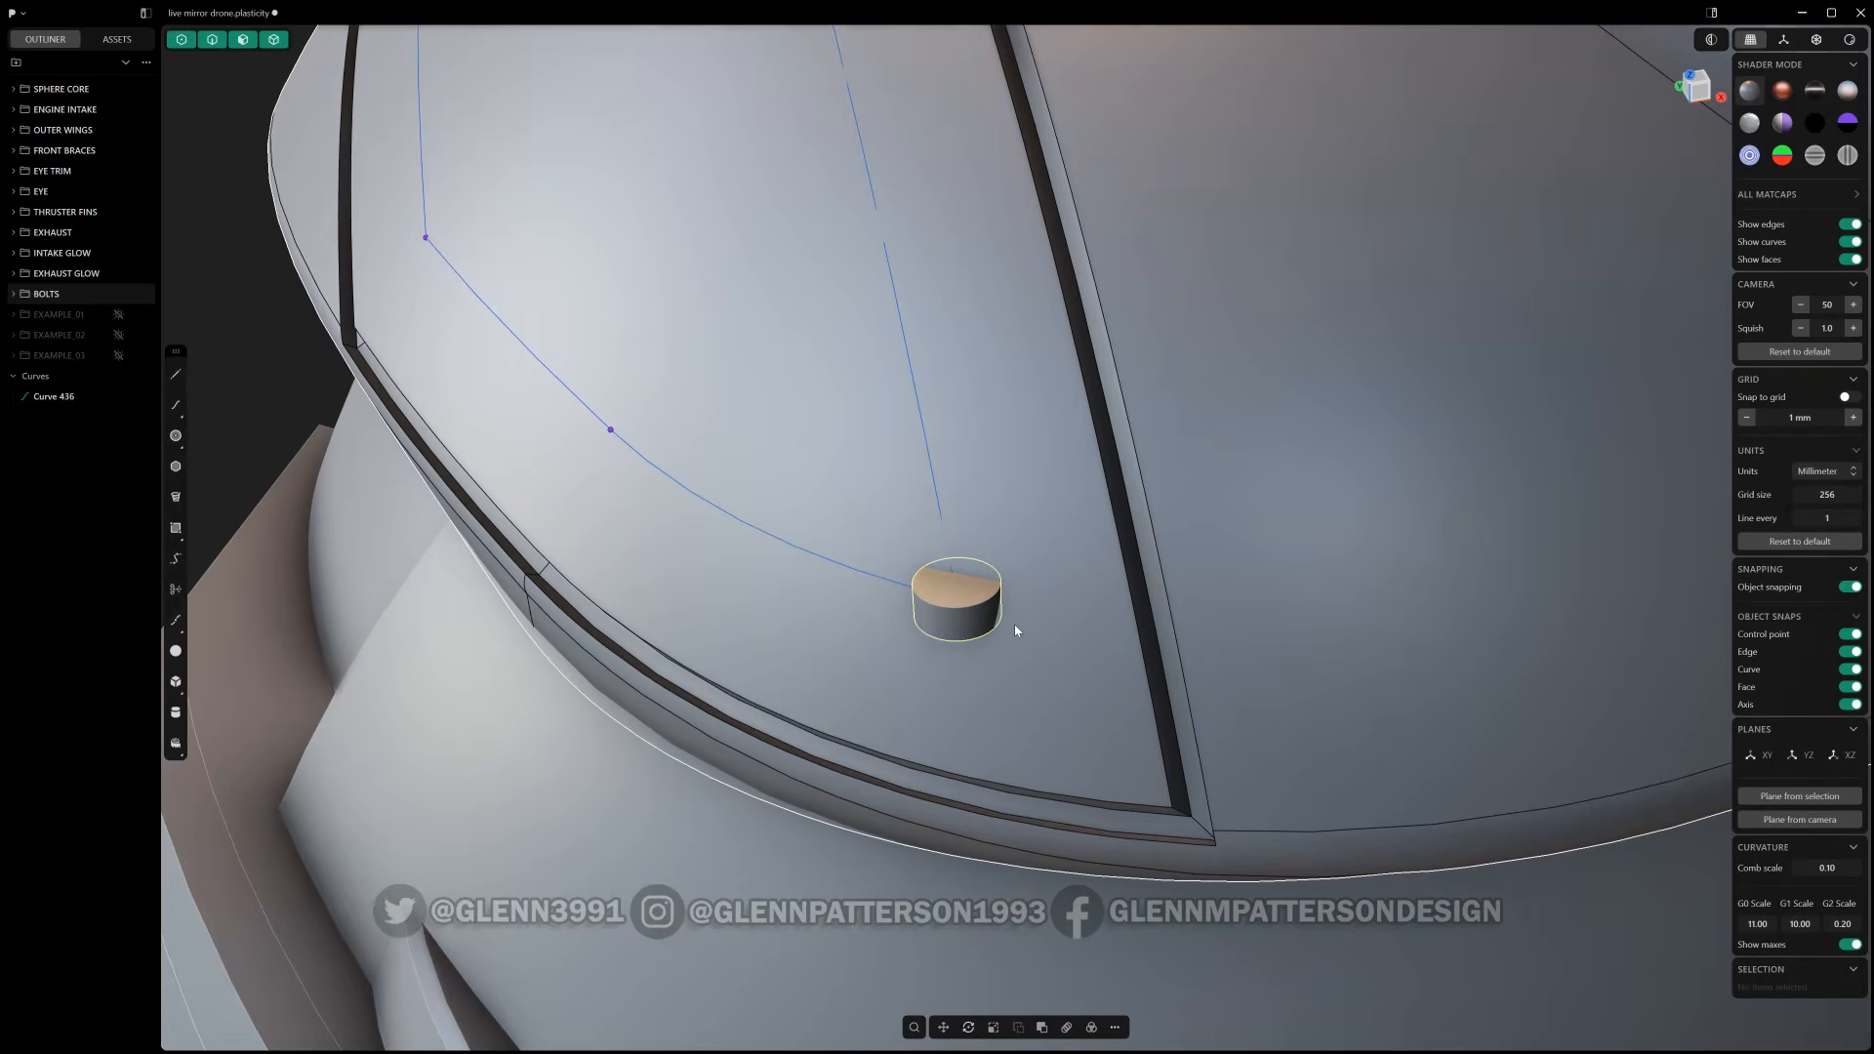
- Rotate the bolt instance at the panel curve's lower front corner so it sits flush against the panel surface
{"action": "key", "text": "r"}
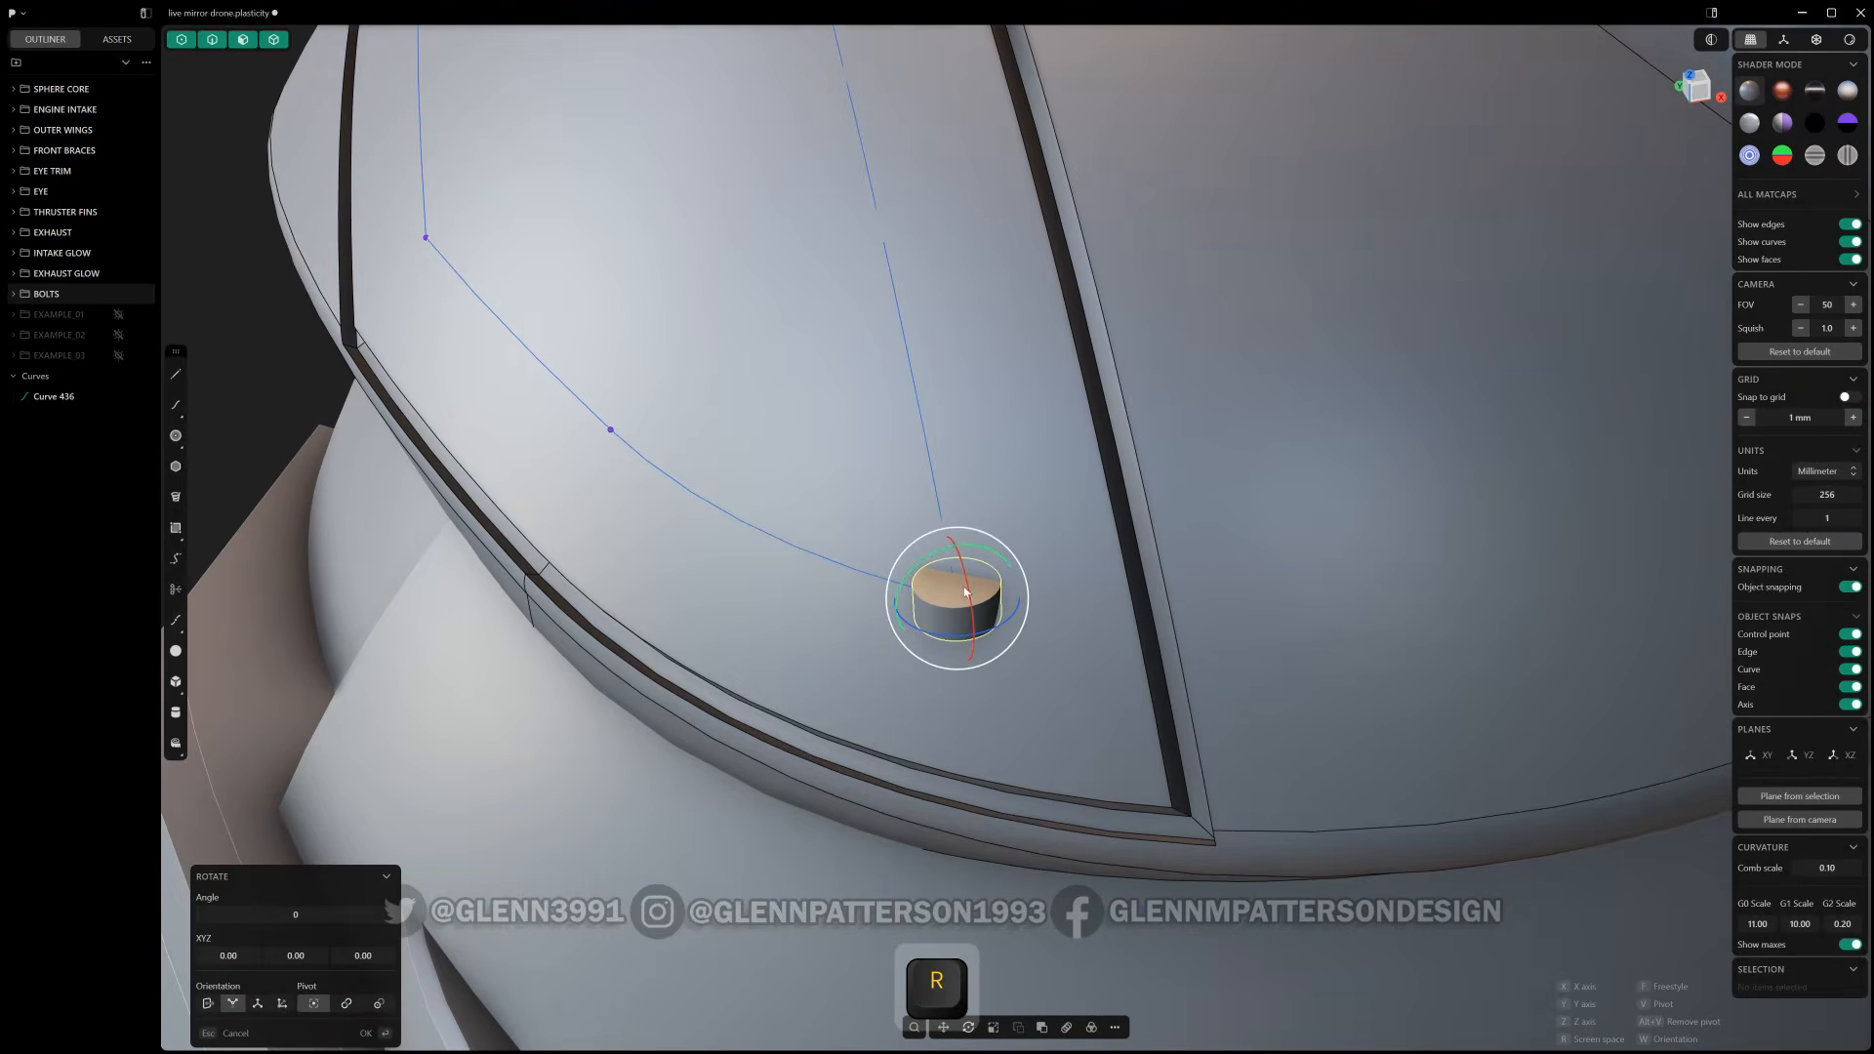
{"action": "middle_click_drag", "start_coordinate": [966, 592], "coordinate": [984, 535]}
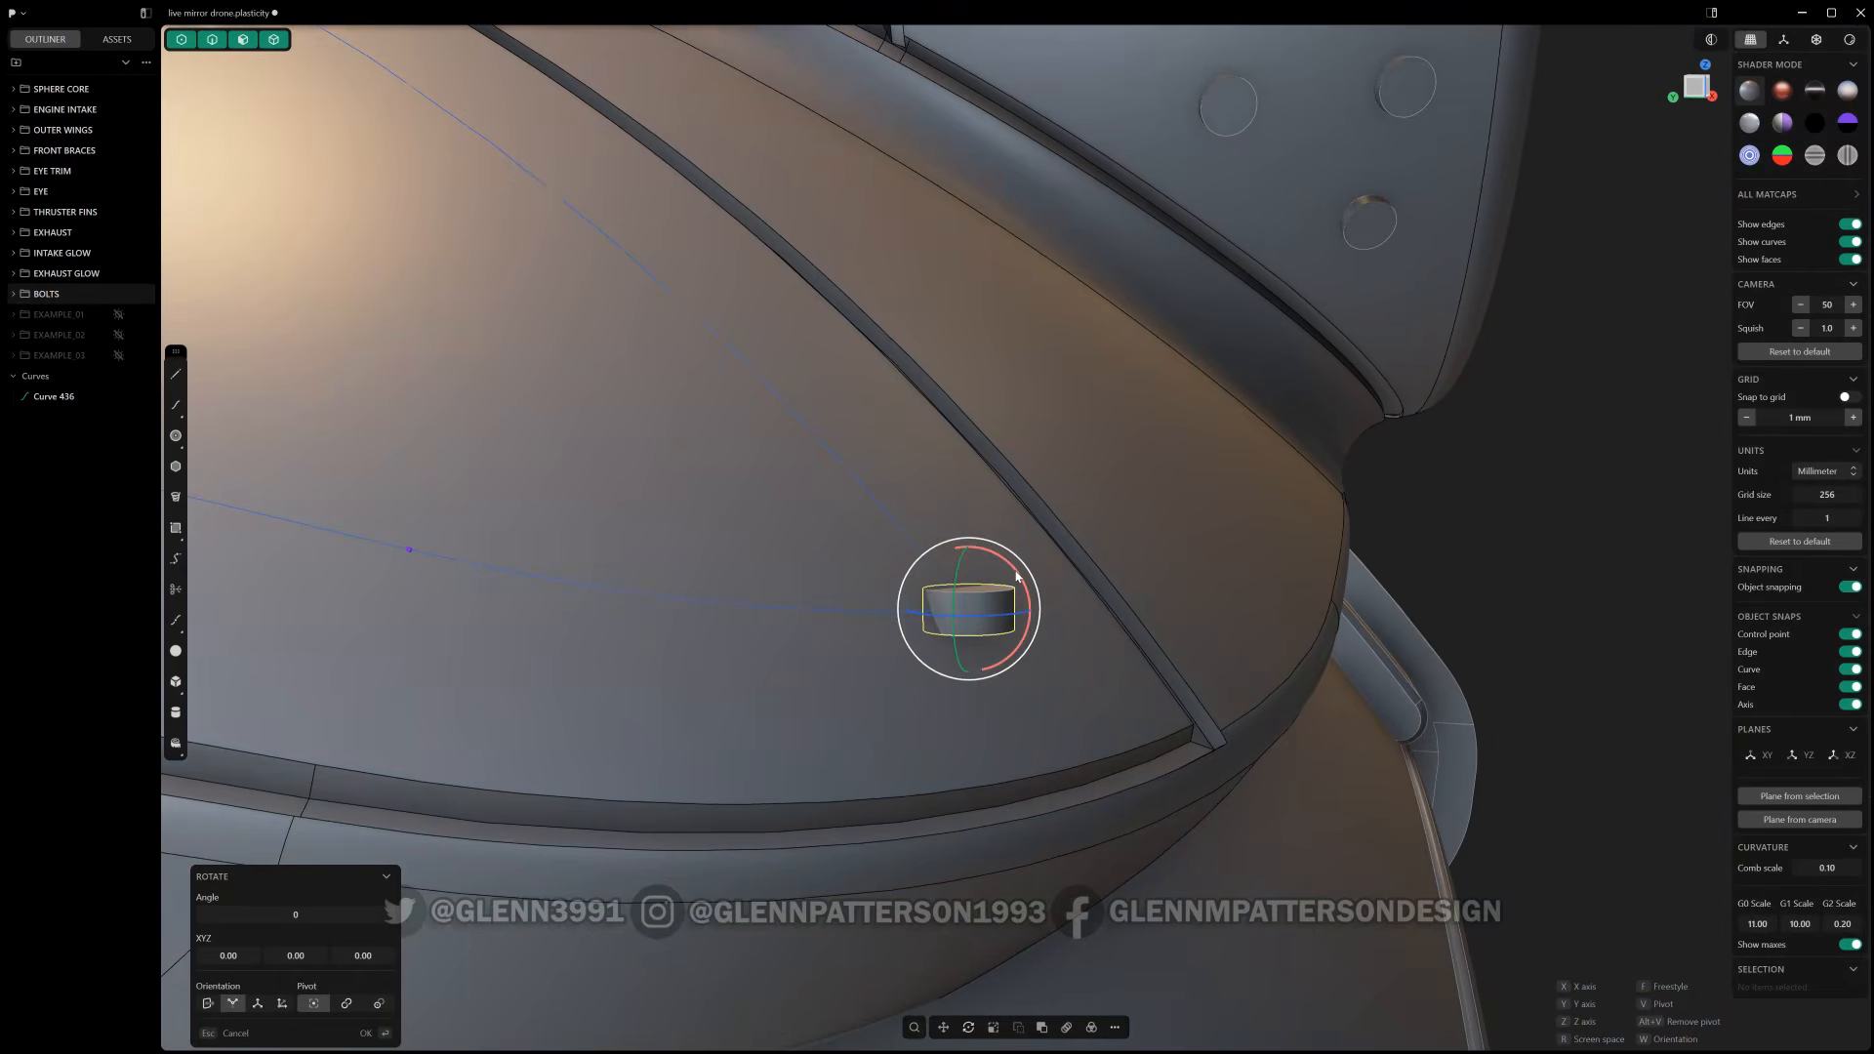
{"action": "mouse_move", "coordinate": [1017, 576]}
{"action": "left_mouse_down"}
{"action": "mouse_move", "coordinate": [1042, 628]}
{"action": "mouse_move", "coordinate": [1027, 593]}
{"action": "mouse_move", "coordinate": [1002, 598]}
{"action": "mouse_move", "coordinate": [1025, 587]}
{"action": "mouse_move", "coordinate": [1016, 572]}
{"action": "mouse_move", "coordinate": [984, 563]}
{"action": "left_mouse_up"}
{"action": "right_click_drag", "start_coordinate": [875, 623], "coordinate": [1034, 589]}
{"action": "scroll", "coordinate": [910, 574], "scroll_direction": "down", "scroll_amount": 8}
{"action": "right_click", "coordinate": [1363, 536]}
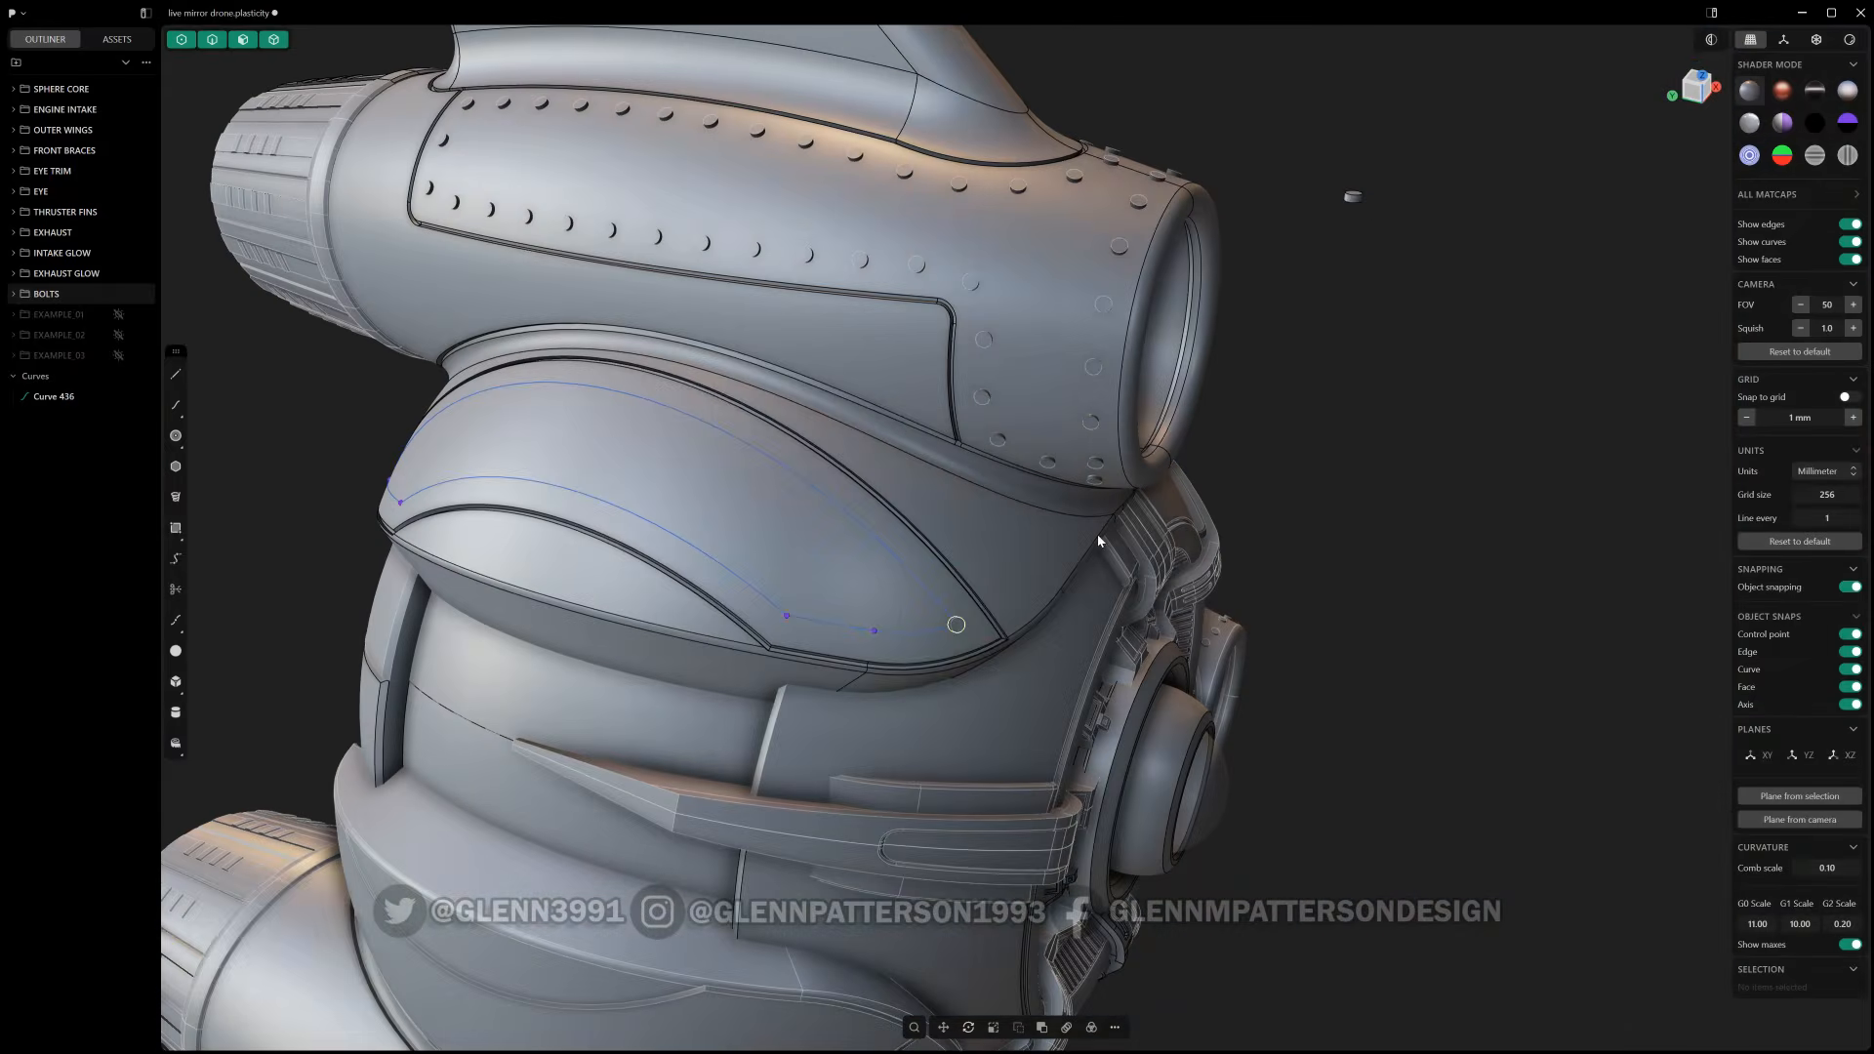
- Array the bolt instance along the copied panel curve with Curve Array, setting the number to 29, and clear the selection
{"action": "type", "text": "fcu"}
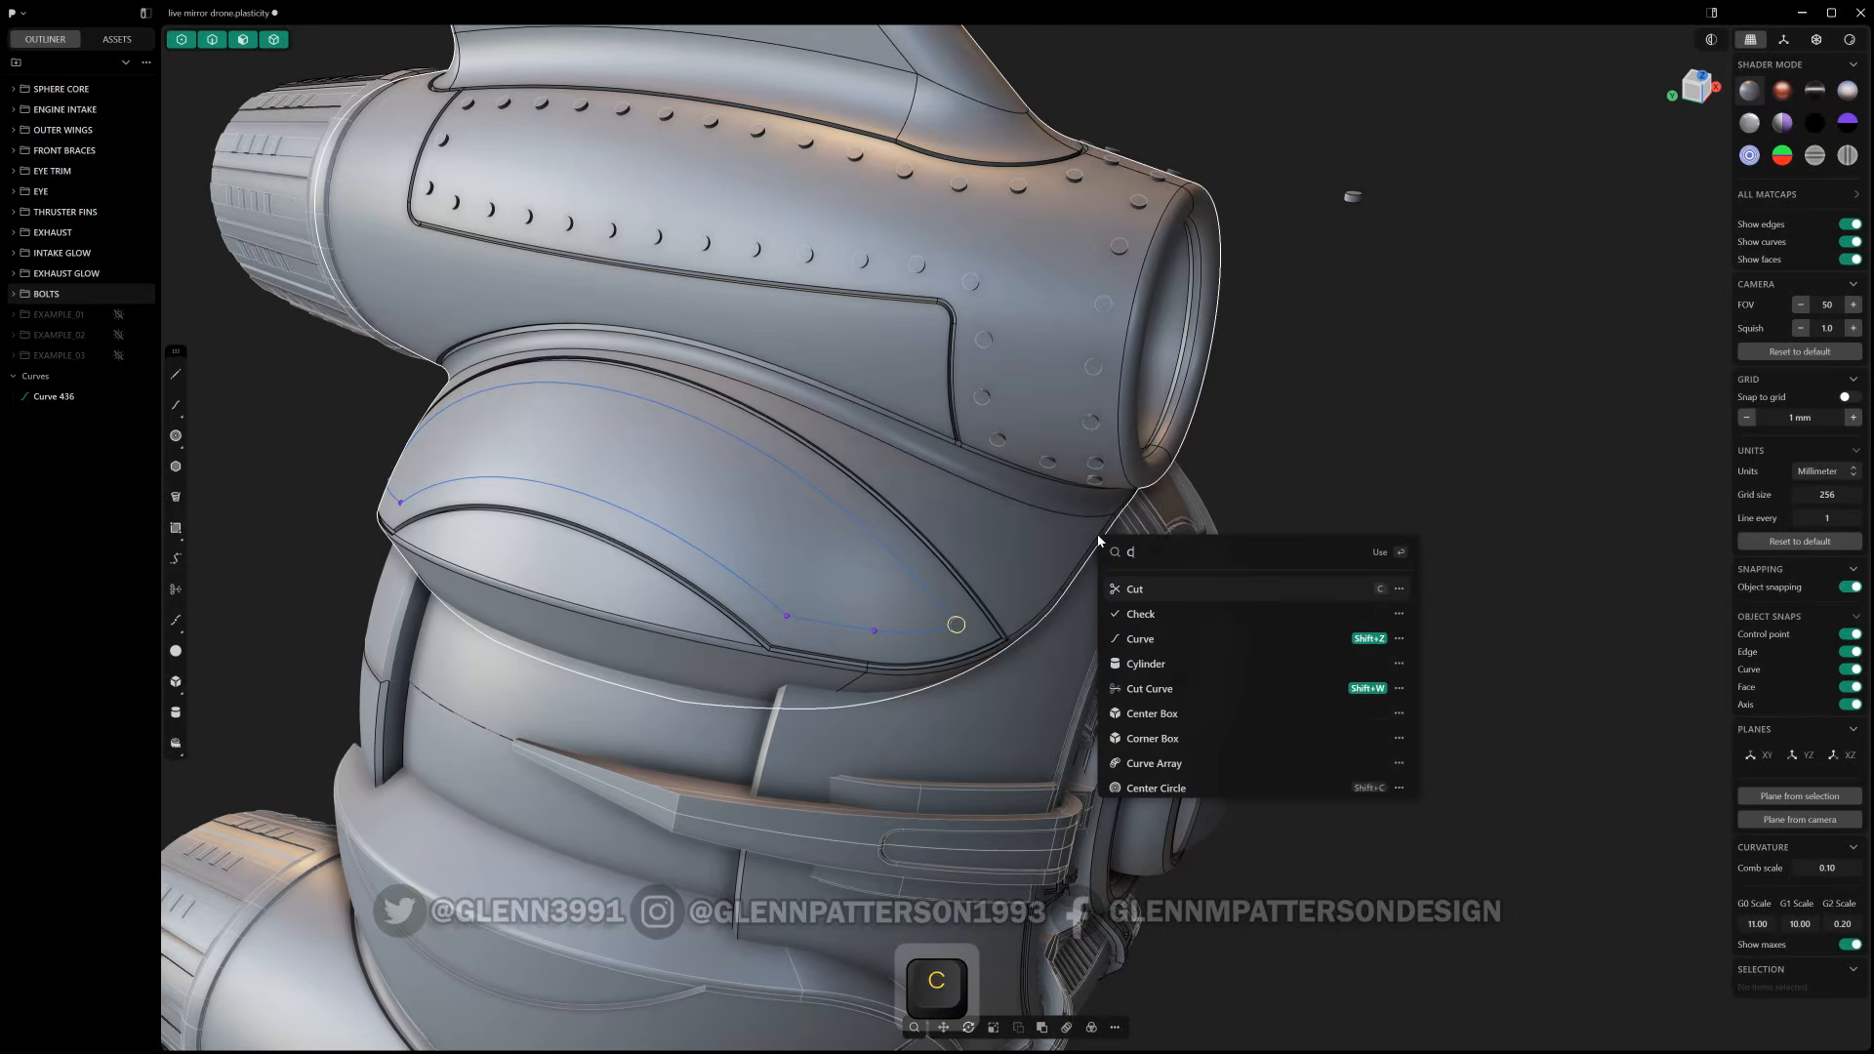
{"action": "left_click", "coordinate": [1133, 663]}
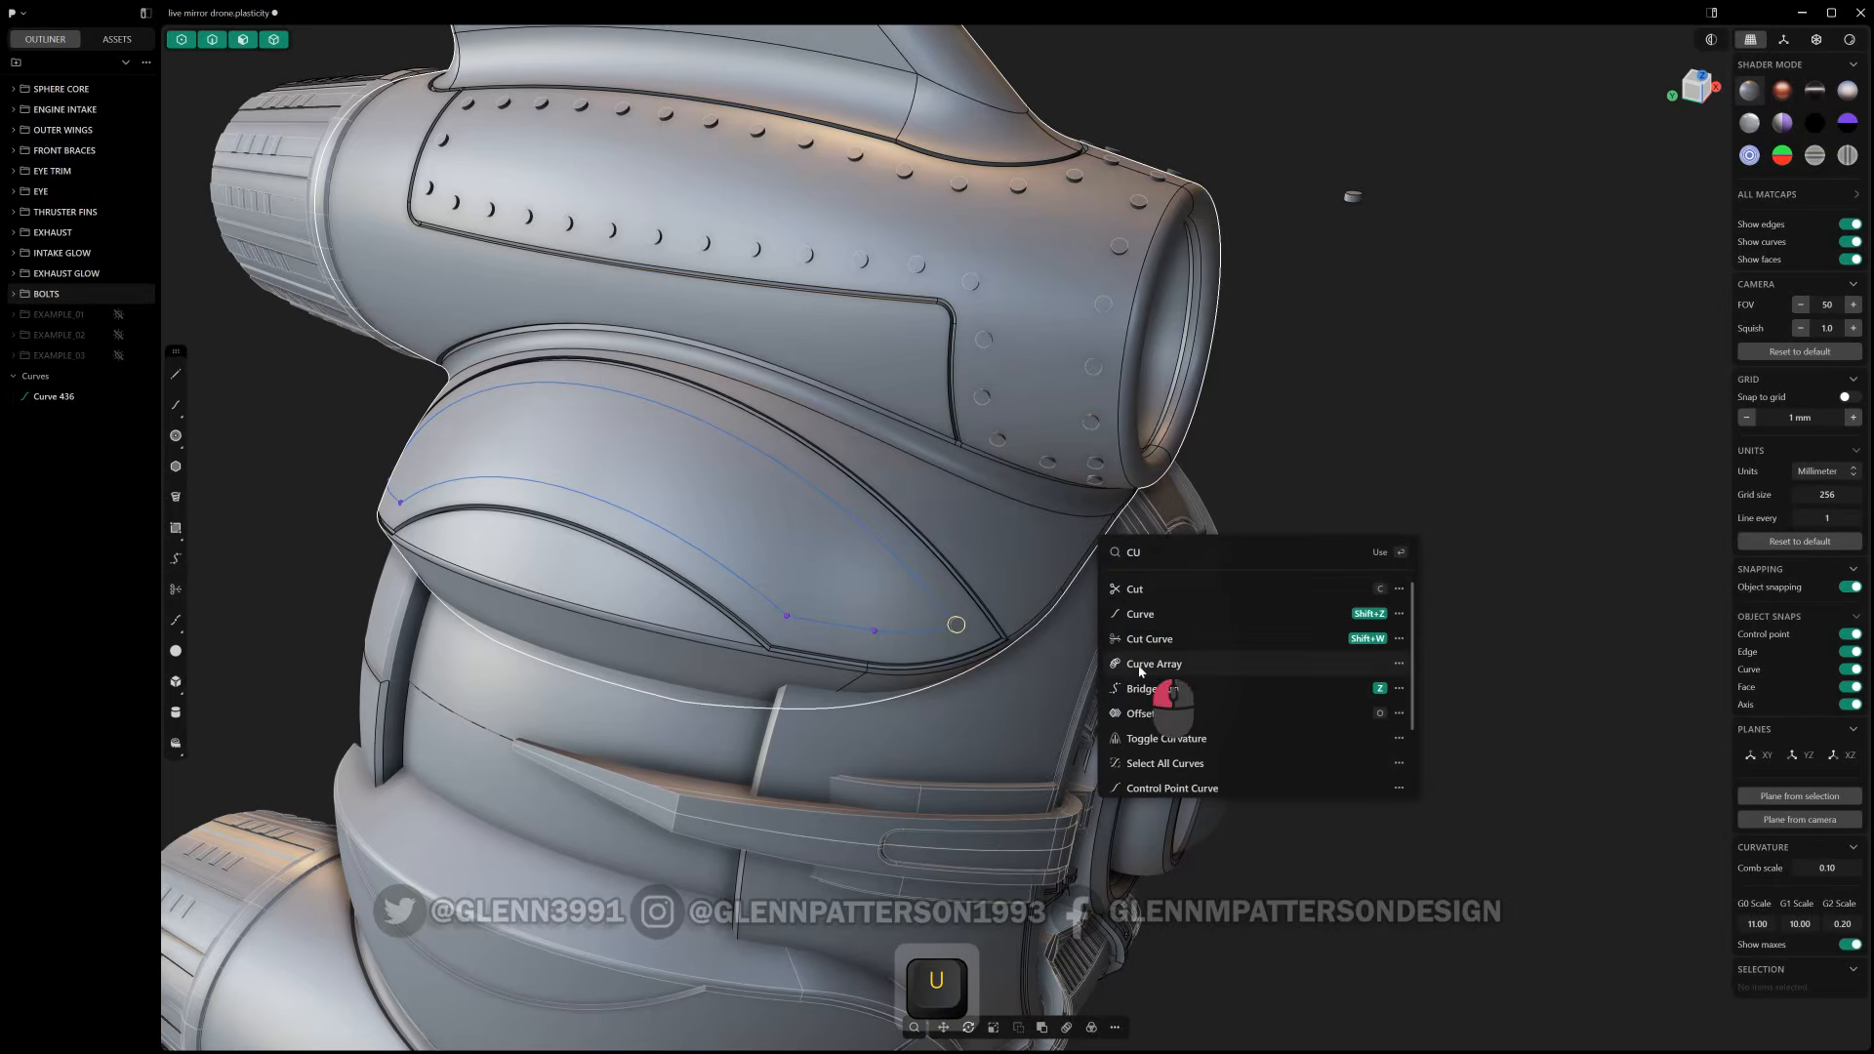
{"action": "left_click", "coordinate": [904, 571]}
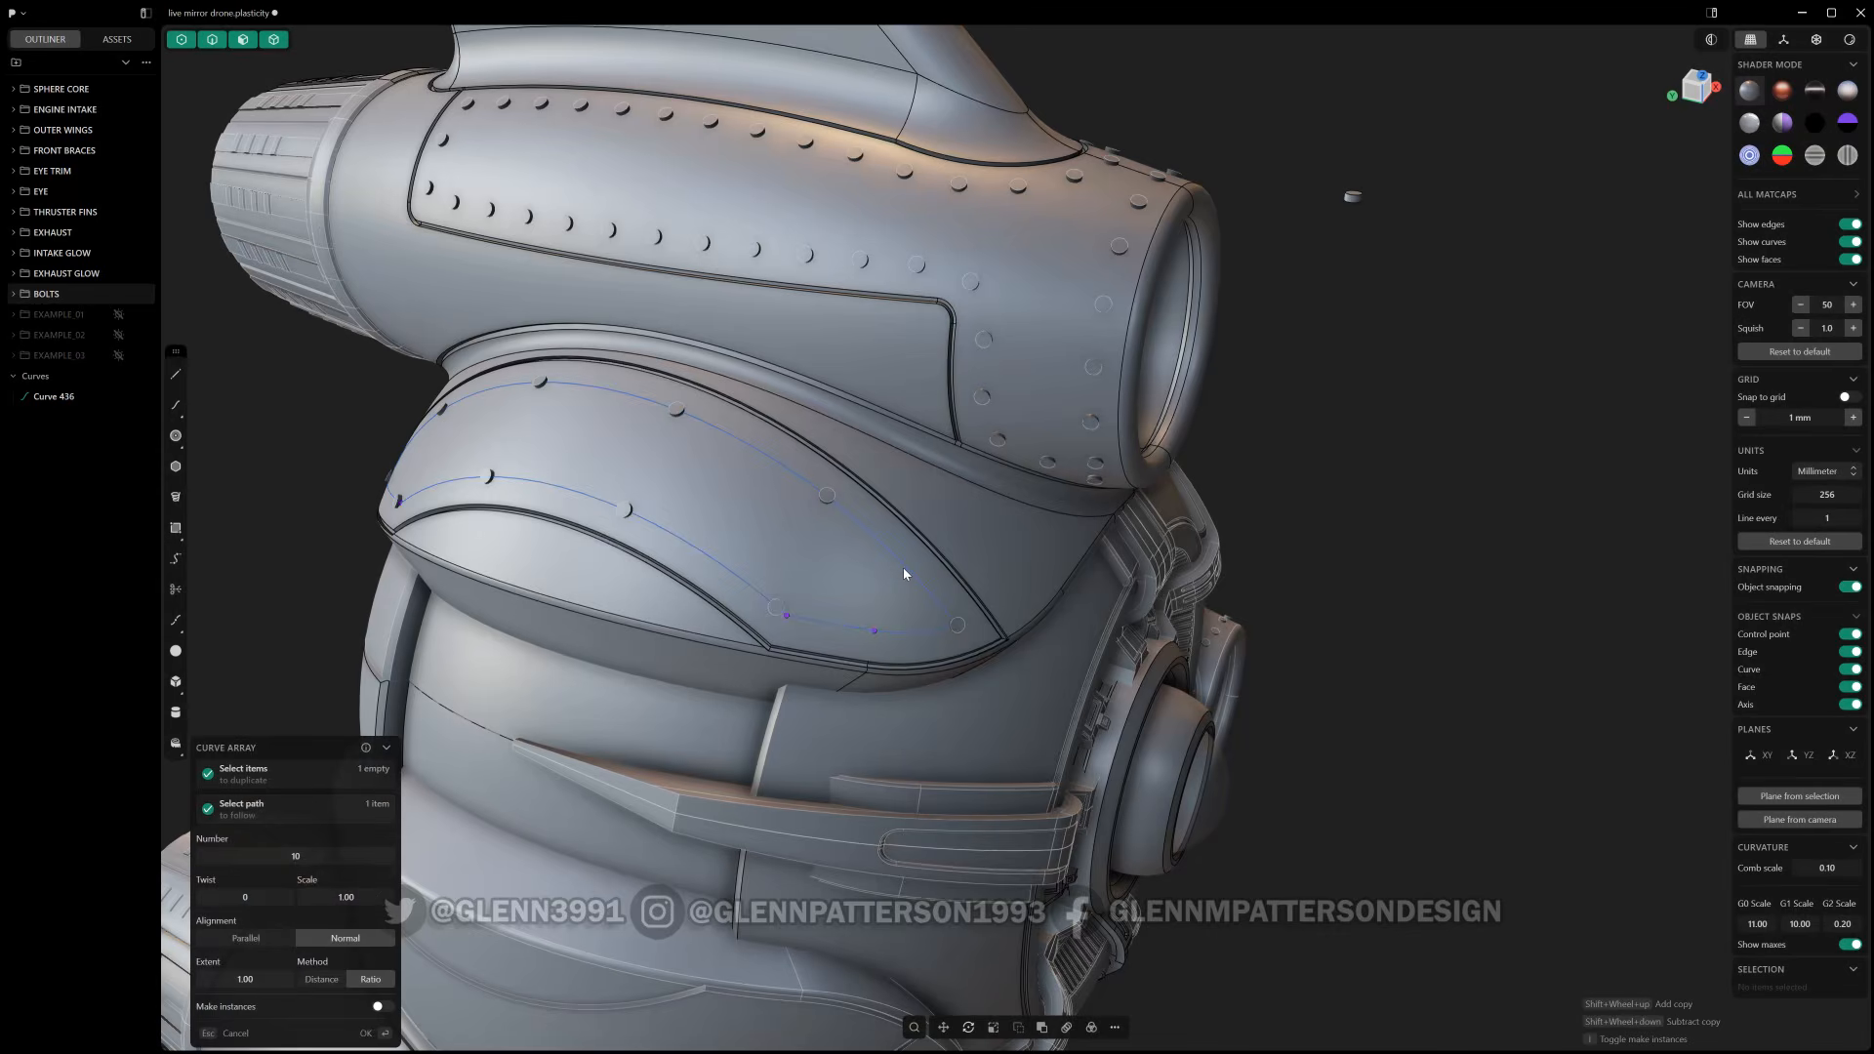
{"action": "scroll", "coordinate": [904, 570], "scroll_direction": "up", "scroll_amount": 19, "text": "shift"}
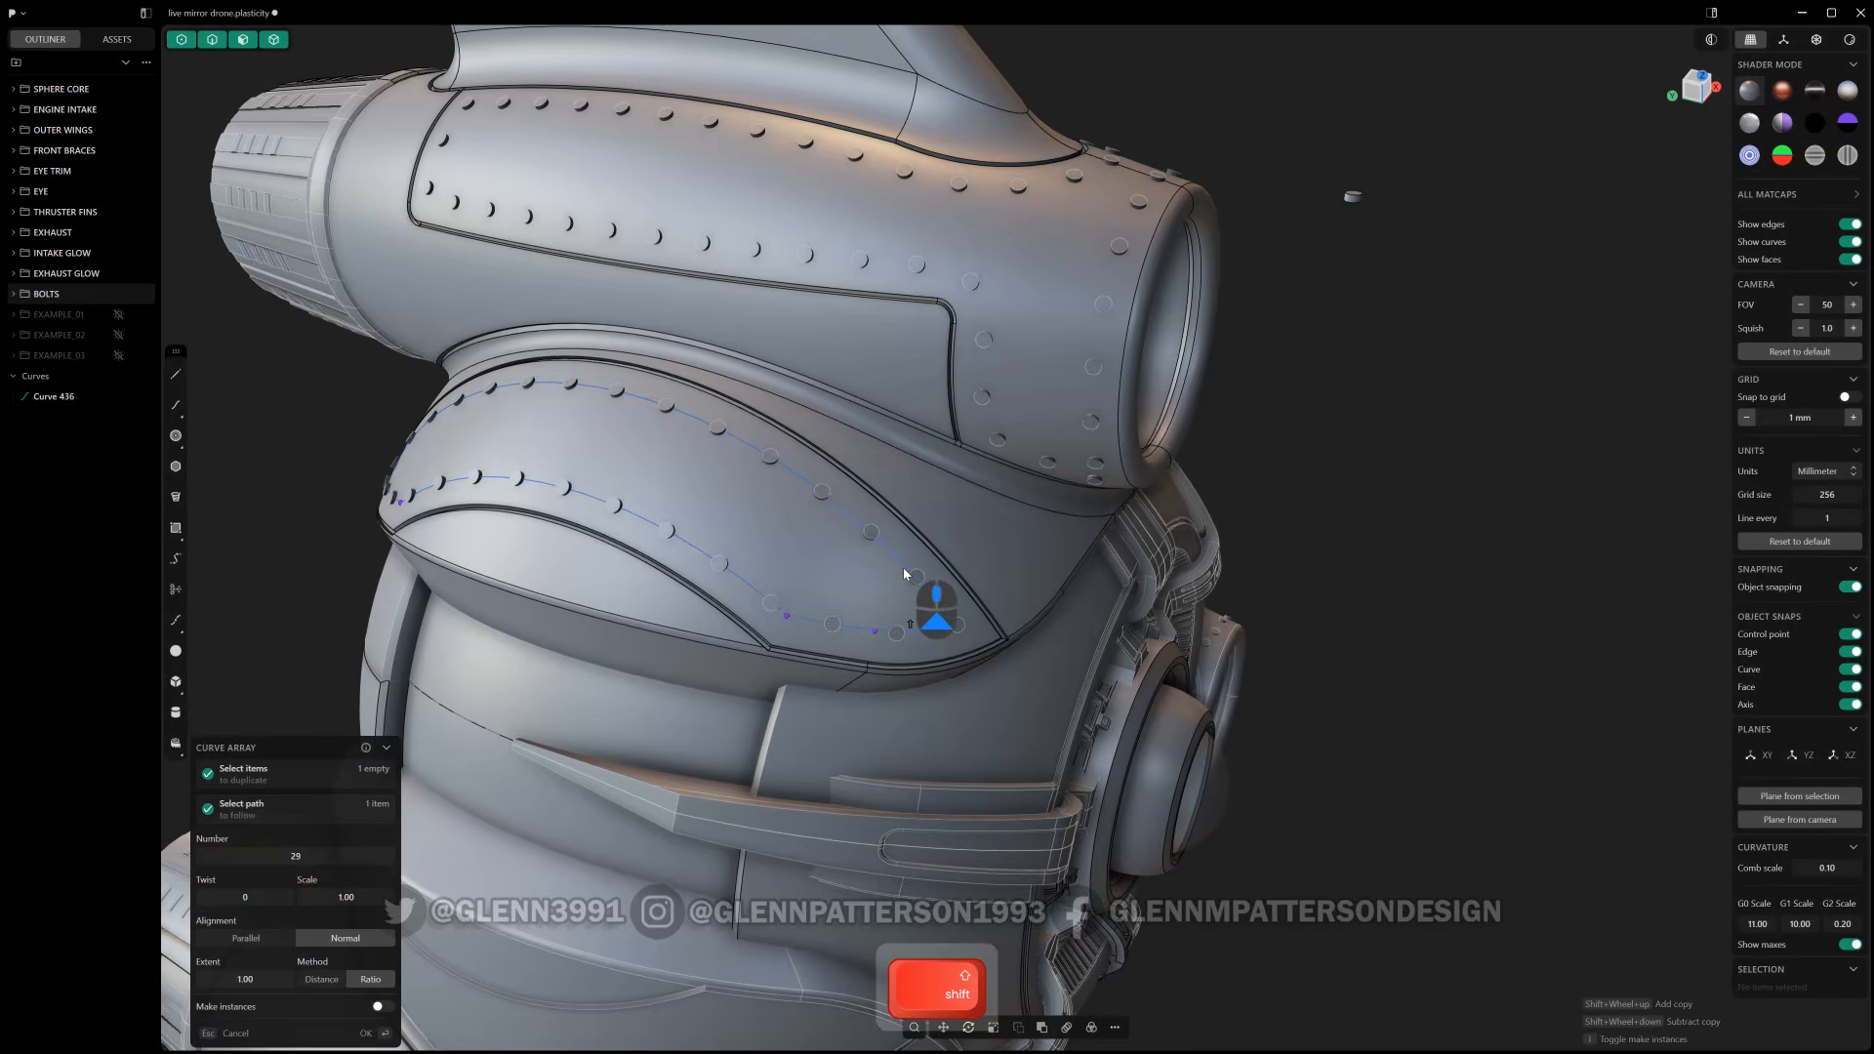
{"action": "right_click", "coordinate": [904, 570]}
{"action": "middle_click_drag", "start_coordinate": [1083, 483], "coordinate": [935, 170]}
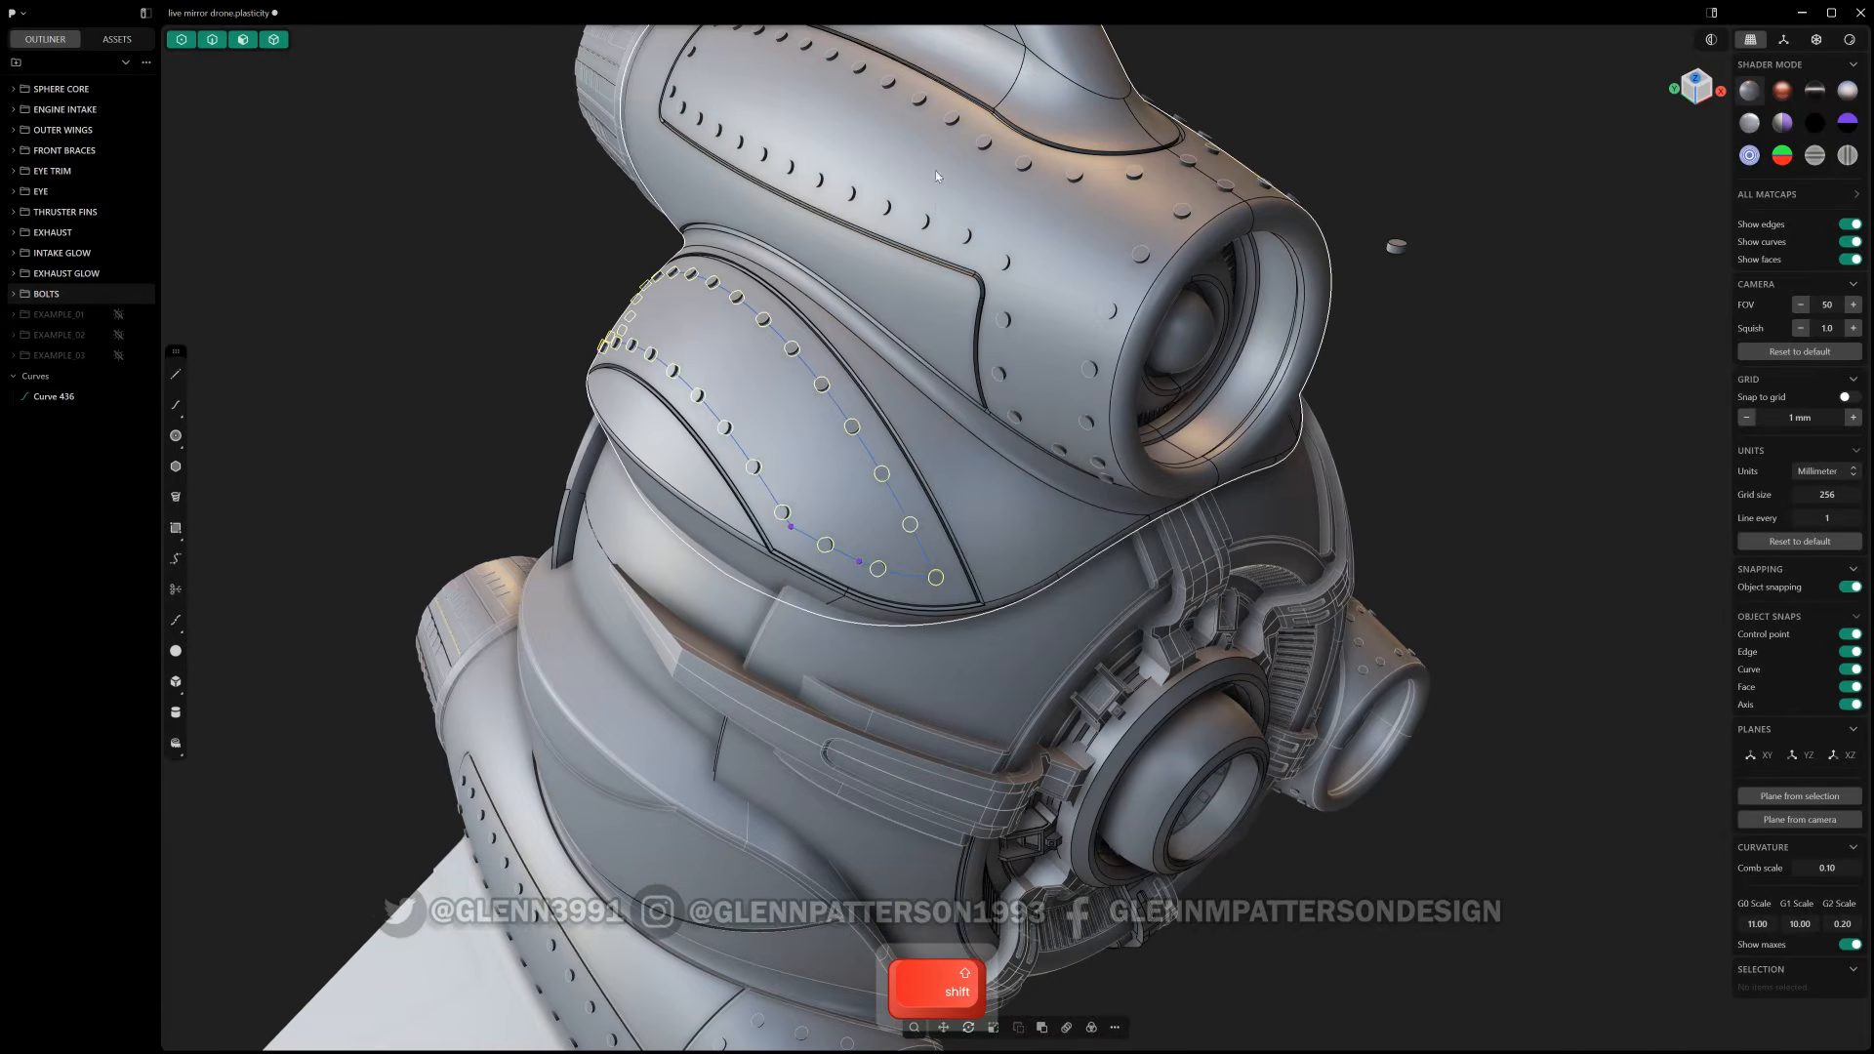
{"action": "left_click", "coordinate": [1519, 400]}
- Hide the loose source bolt beside the upper engine intake and undo the hiding
{"action": "scroll", "coordinate": [1448, 256], "scroll_direction": "up", "scroll_amount": 5}
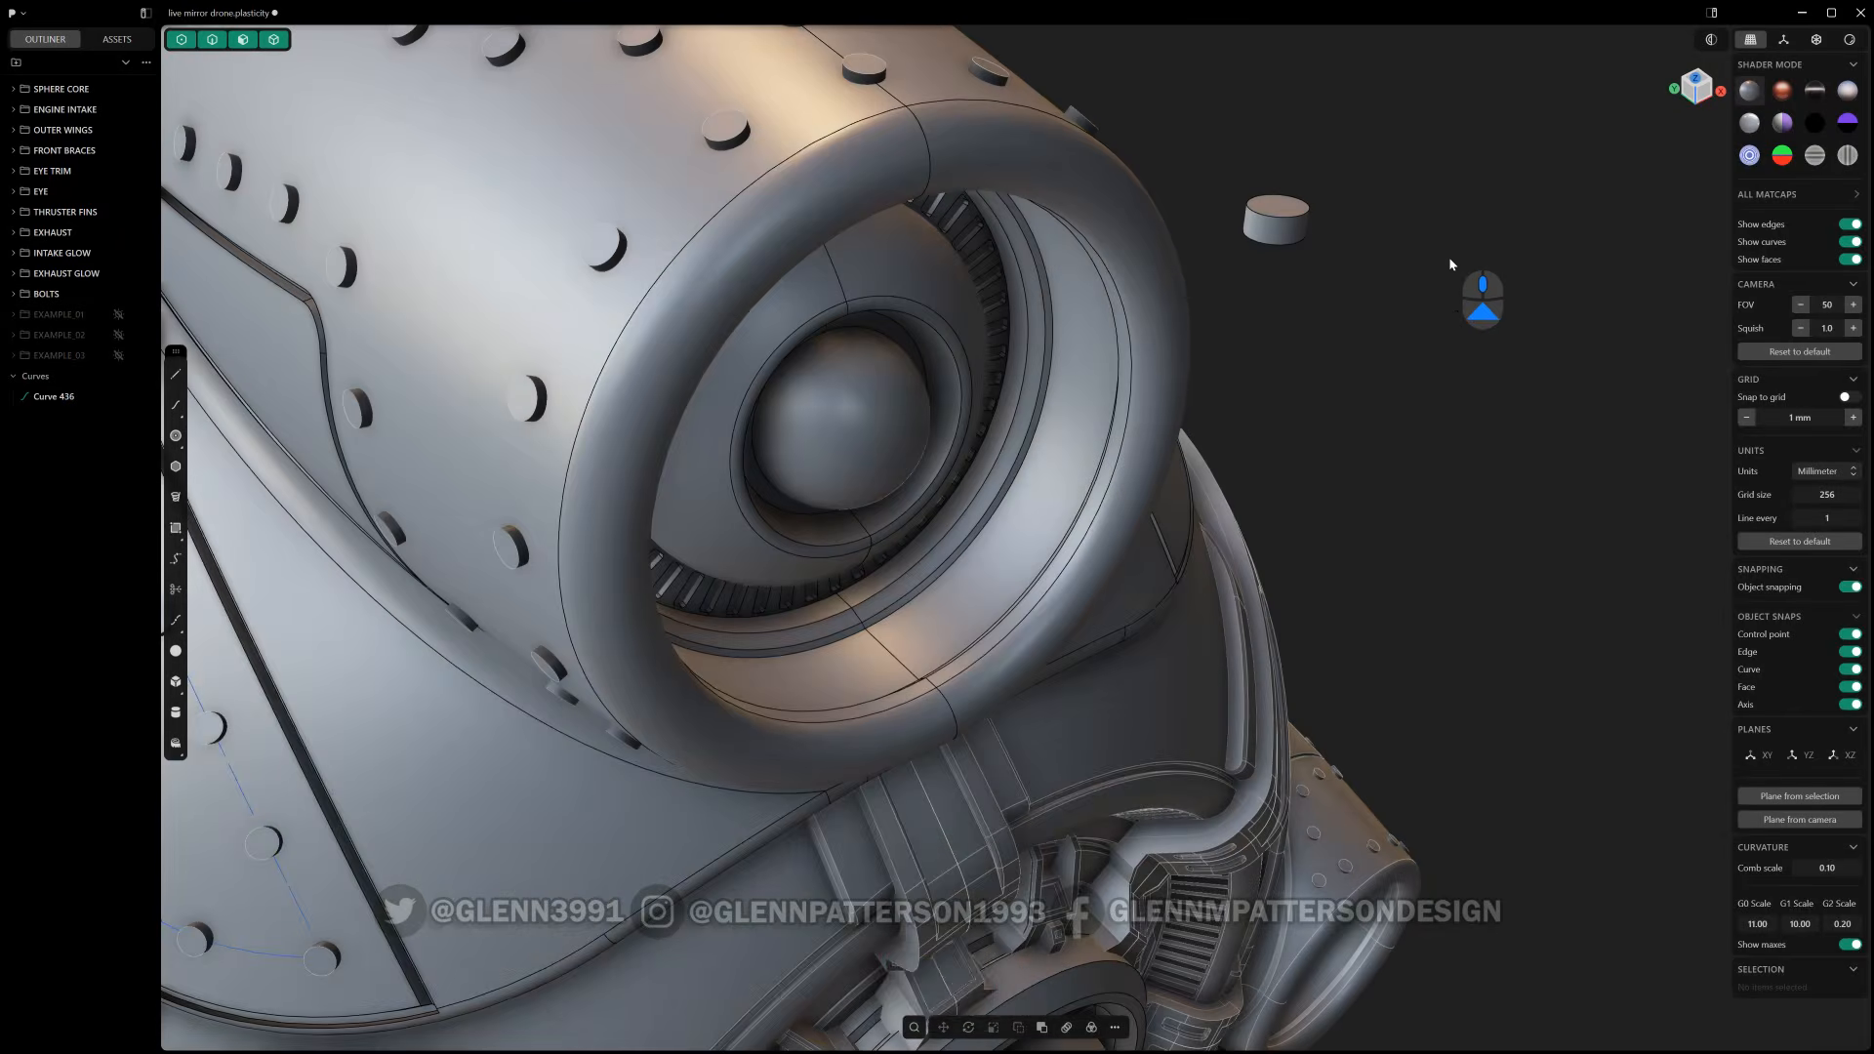
{"action": "middle_click_drag", "start_coordinate": [1437, 228], "coordinate": [1494, 414], "text": "shift"}
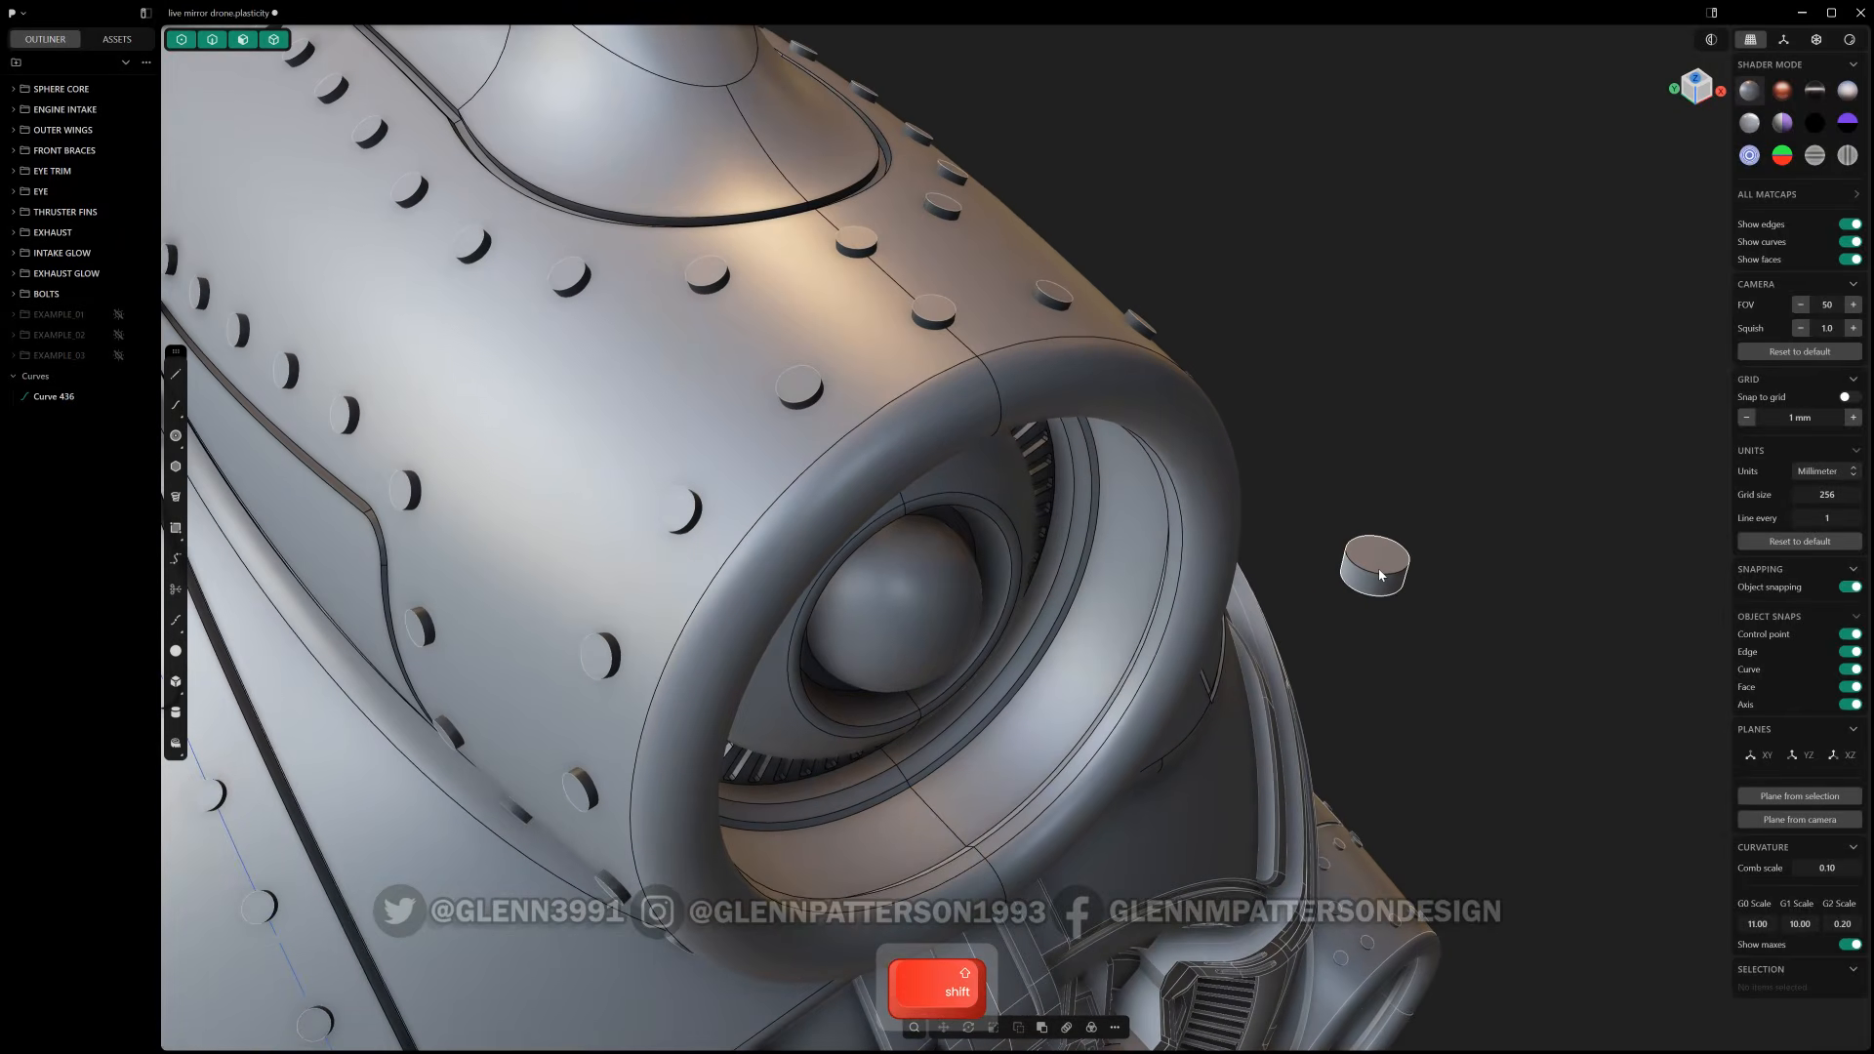
{"action": "left_click", "coordinate": [1374, 561]}
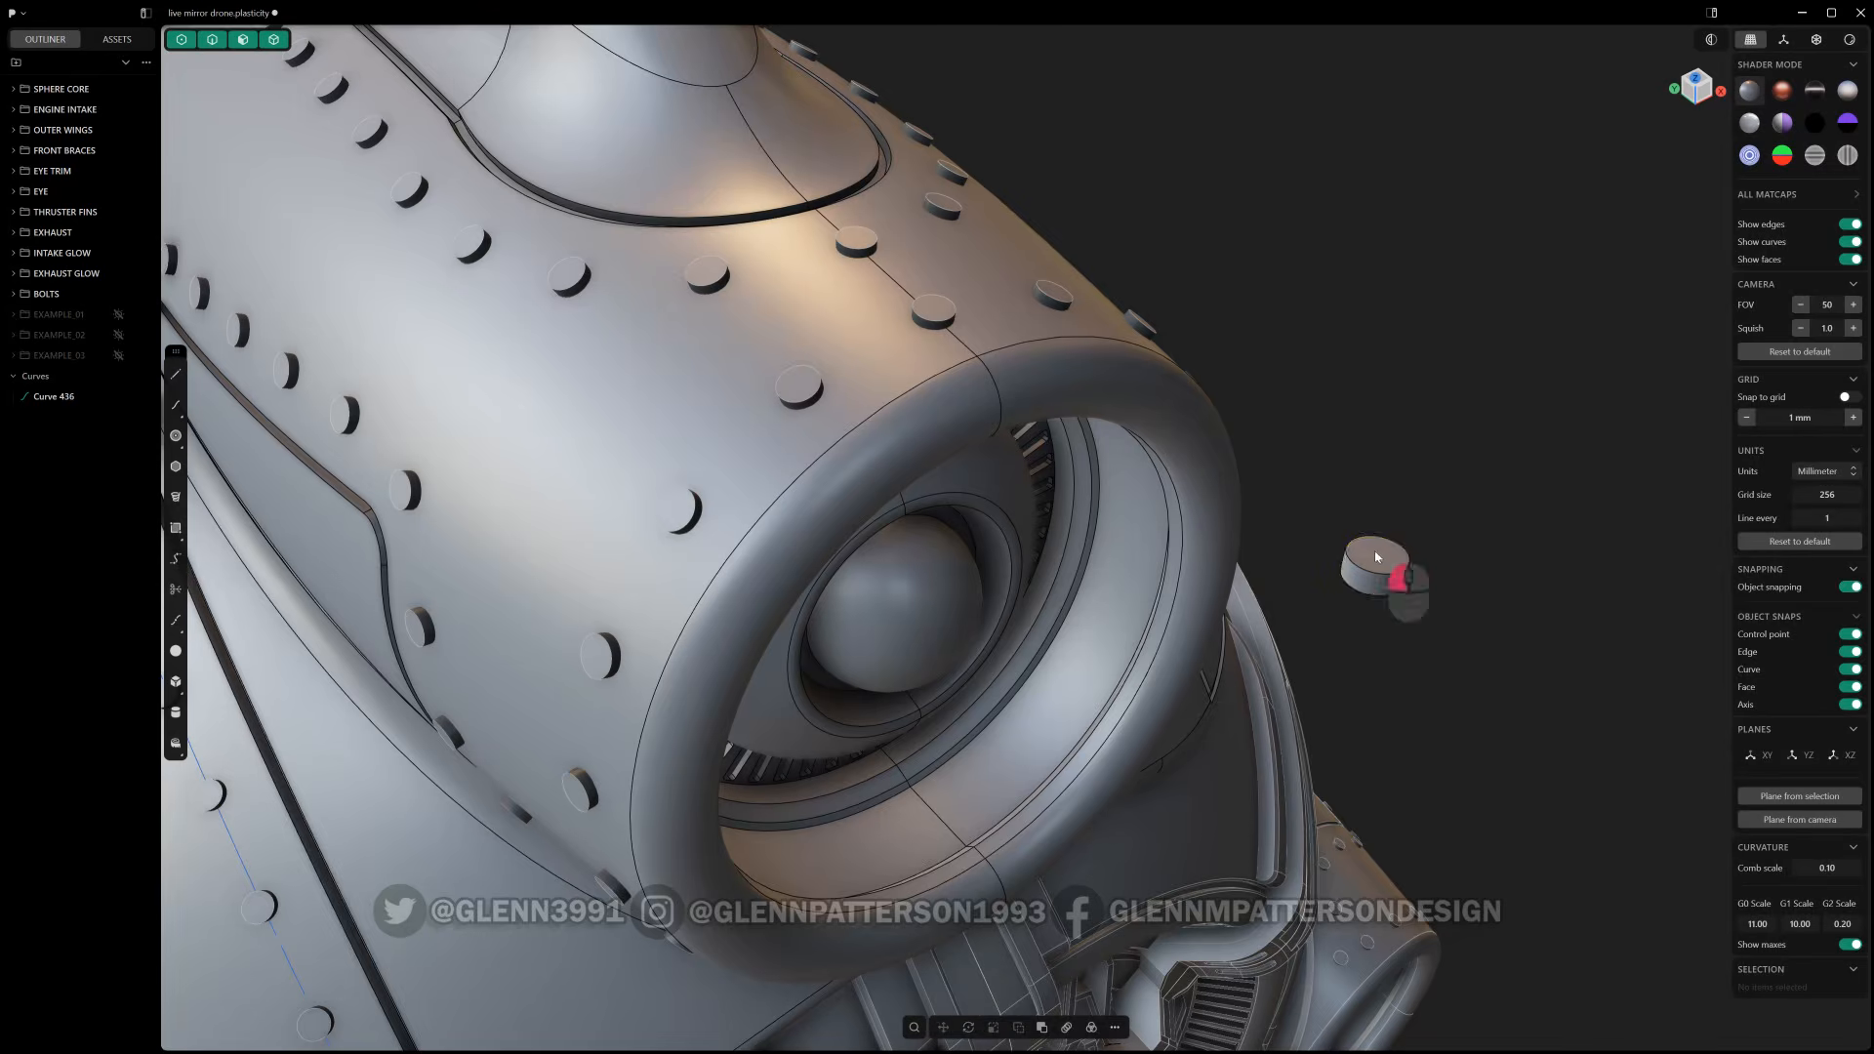
{"action": "key", "text": "h"}
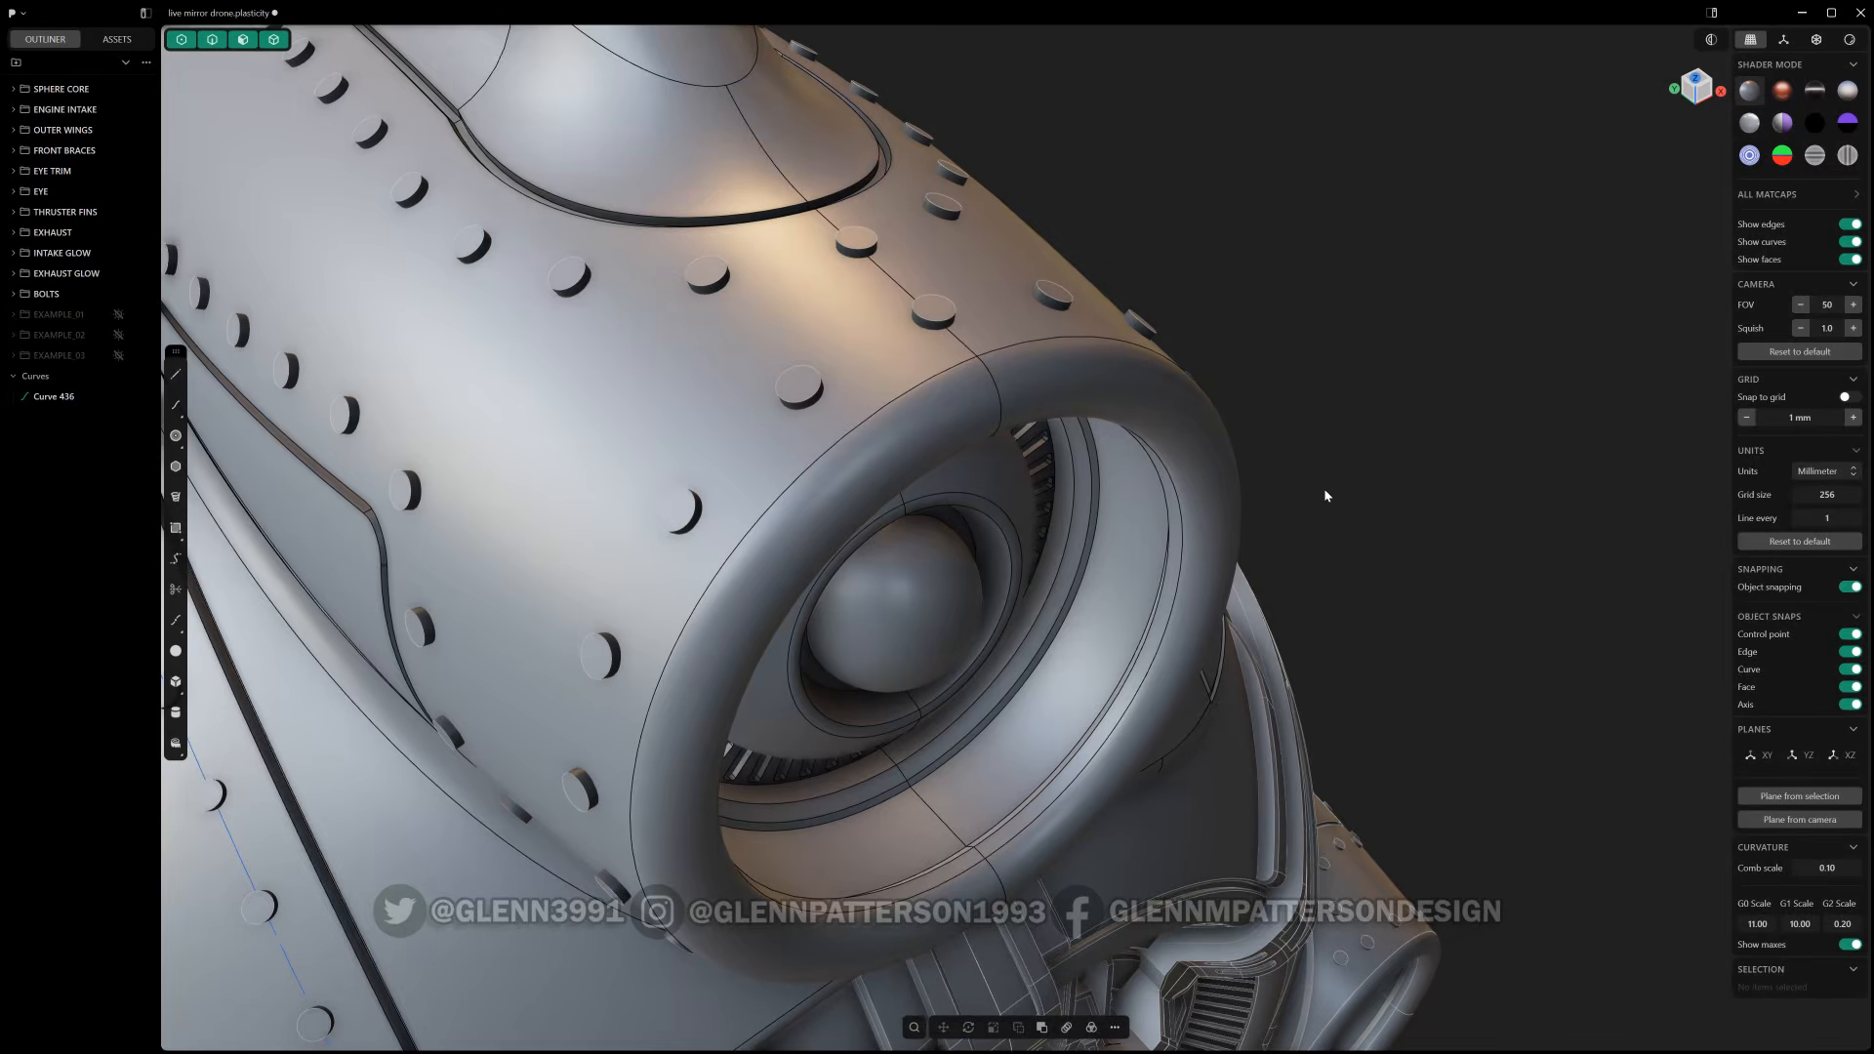
{"action": "key", "text": "ctrl+z"}
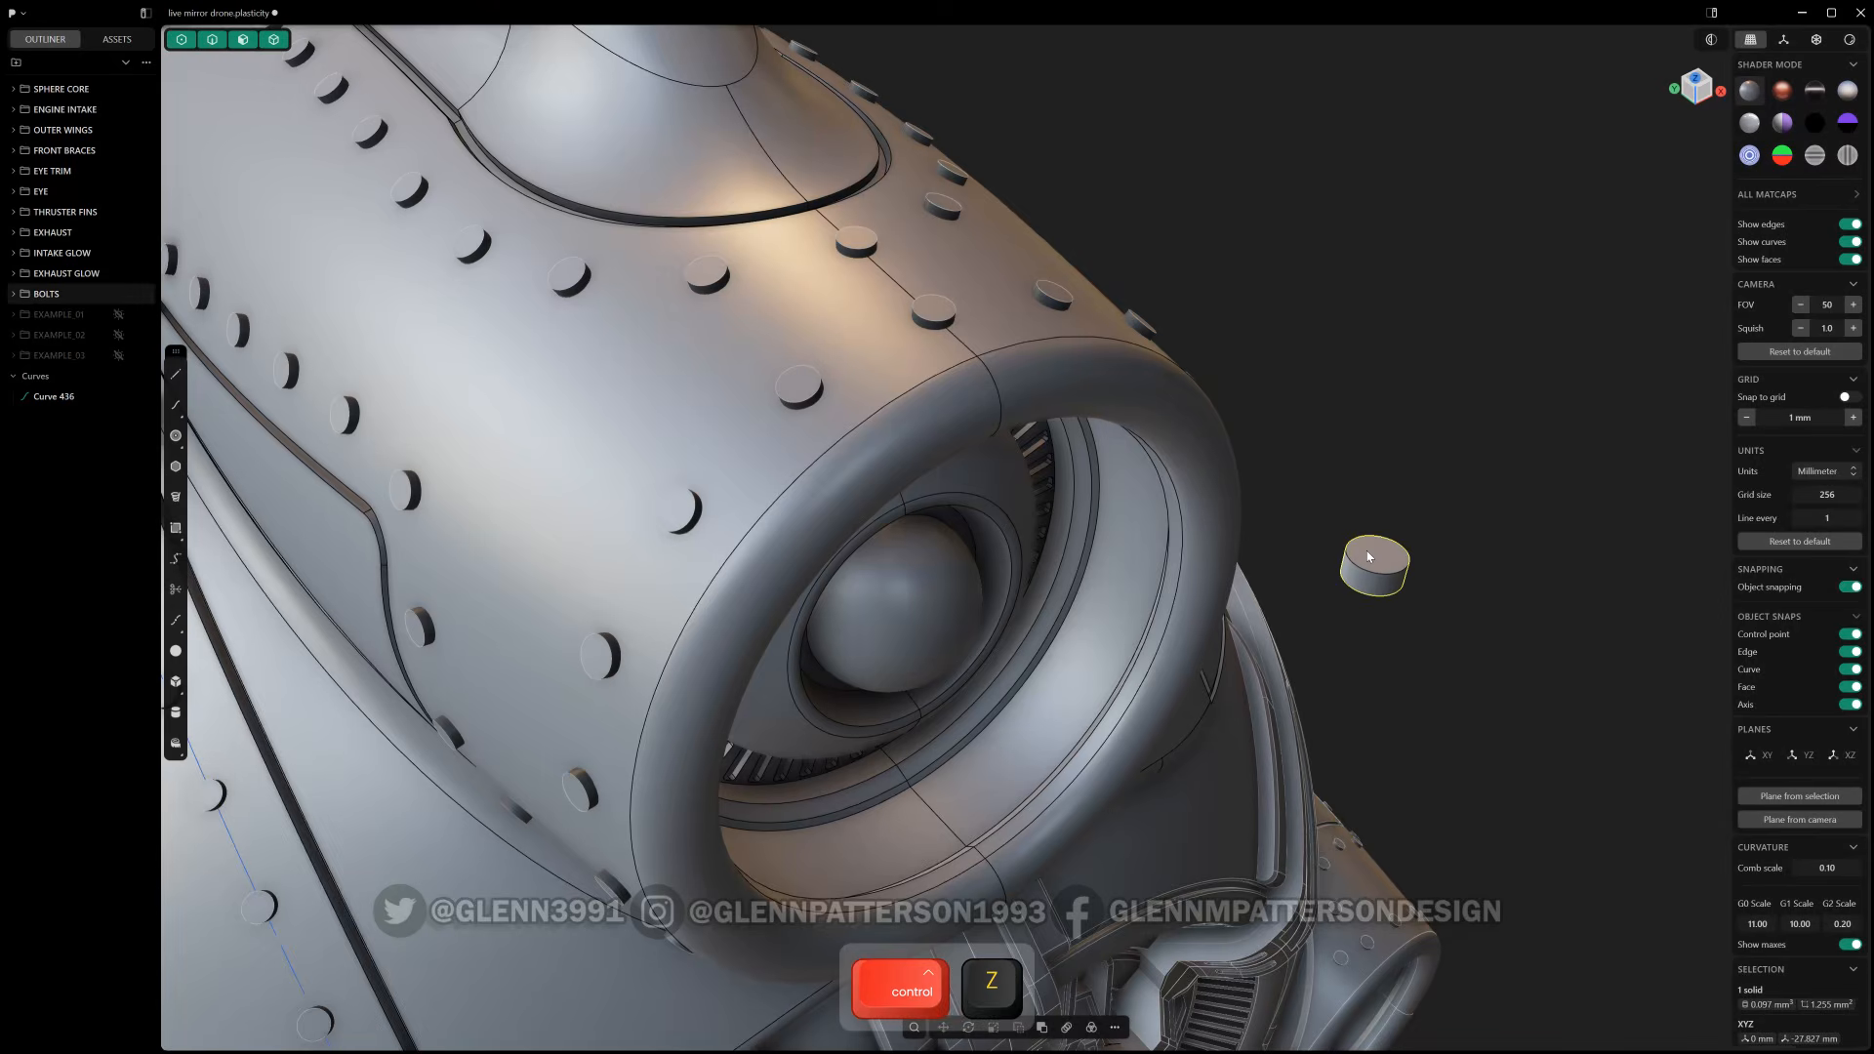
- Try chamfering the top edge of the loose source bolt by 0.08 mm, and undo the chamfer
{"action": "left_click", "coordinate": [1380, 574]}
{"action": "key", "text": "f"}
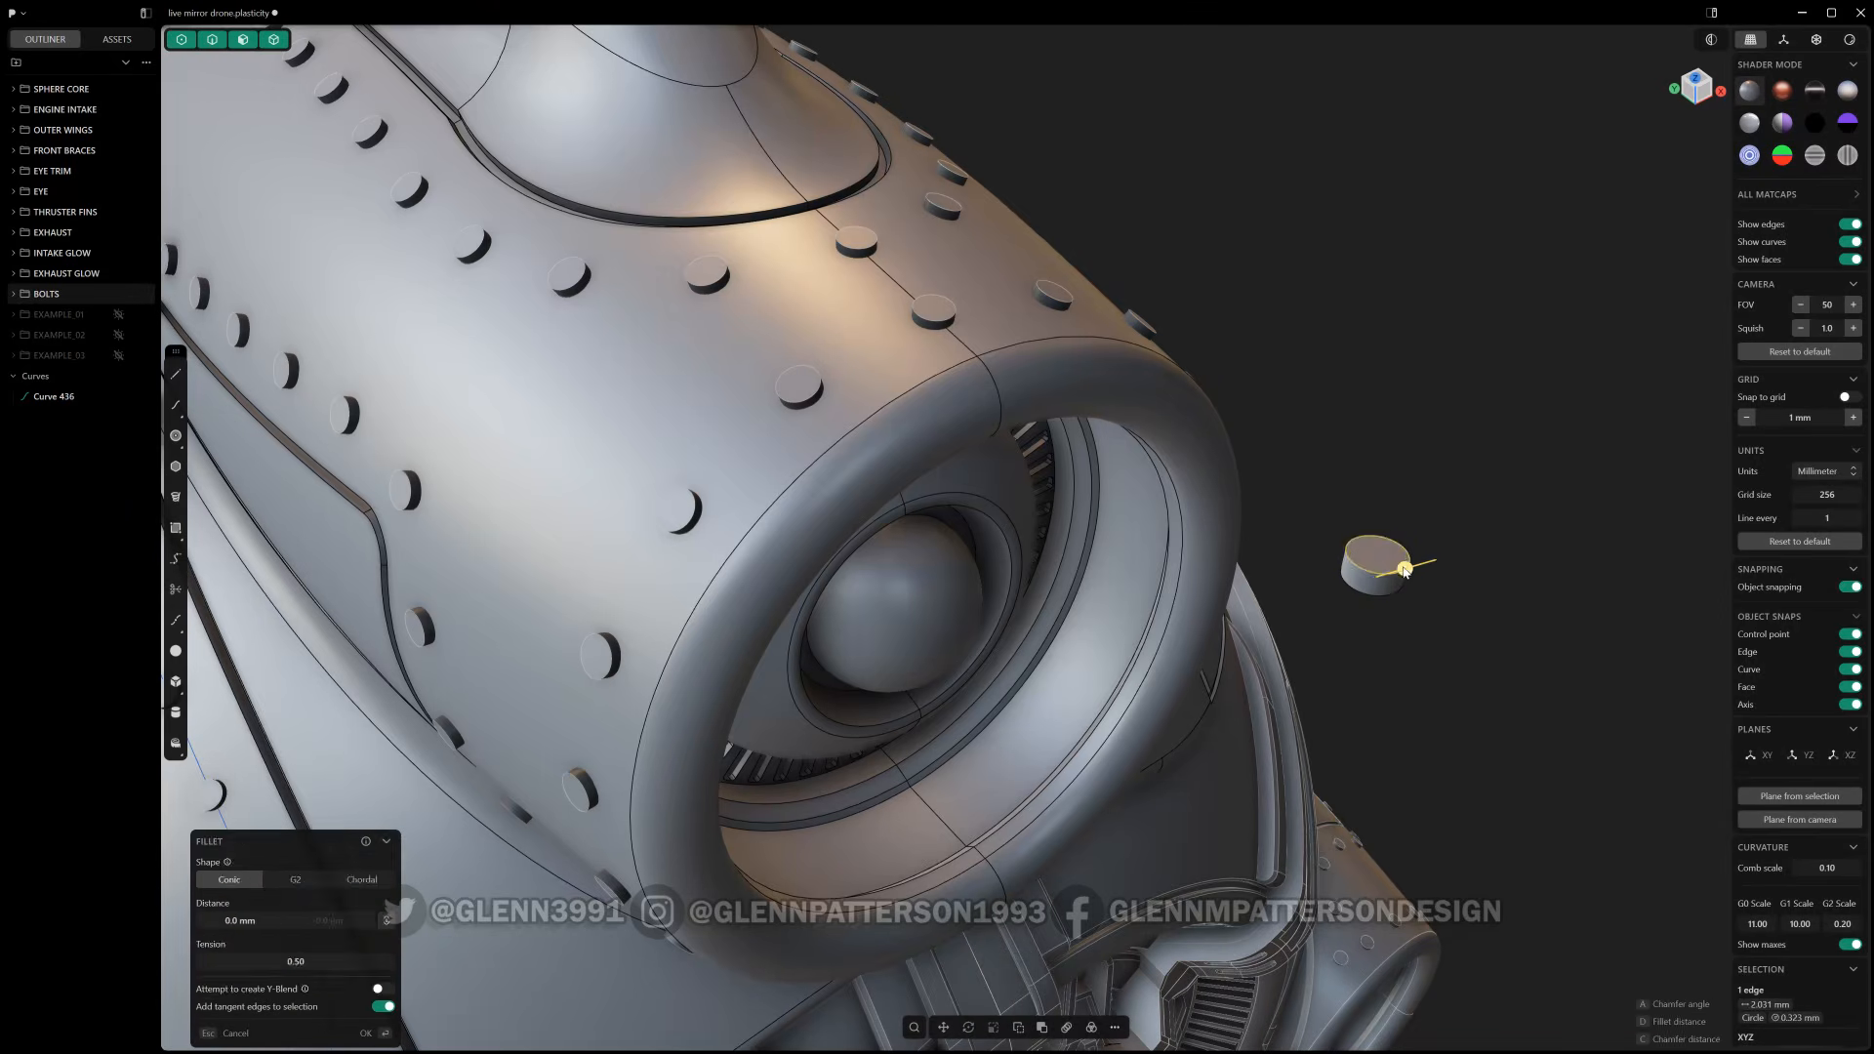
{"action": "key", "text": "c"}
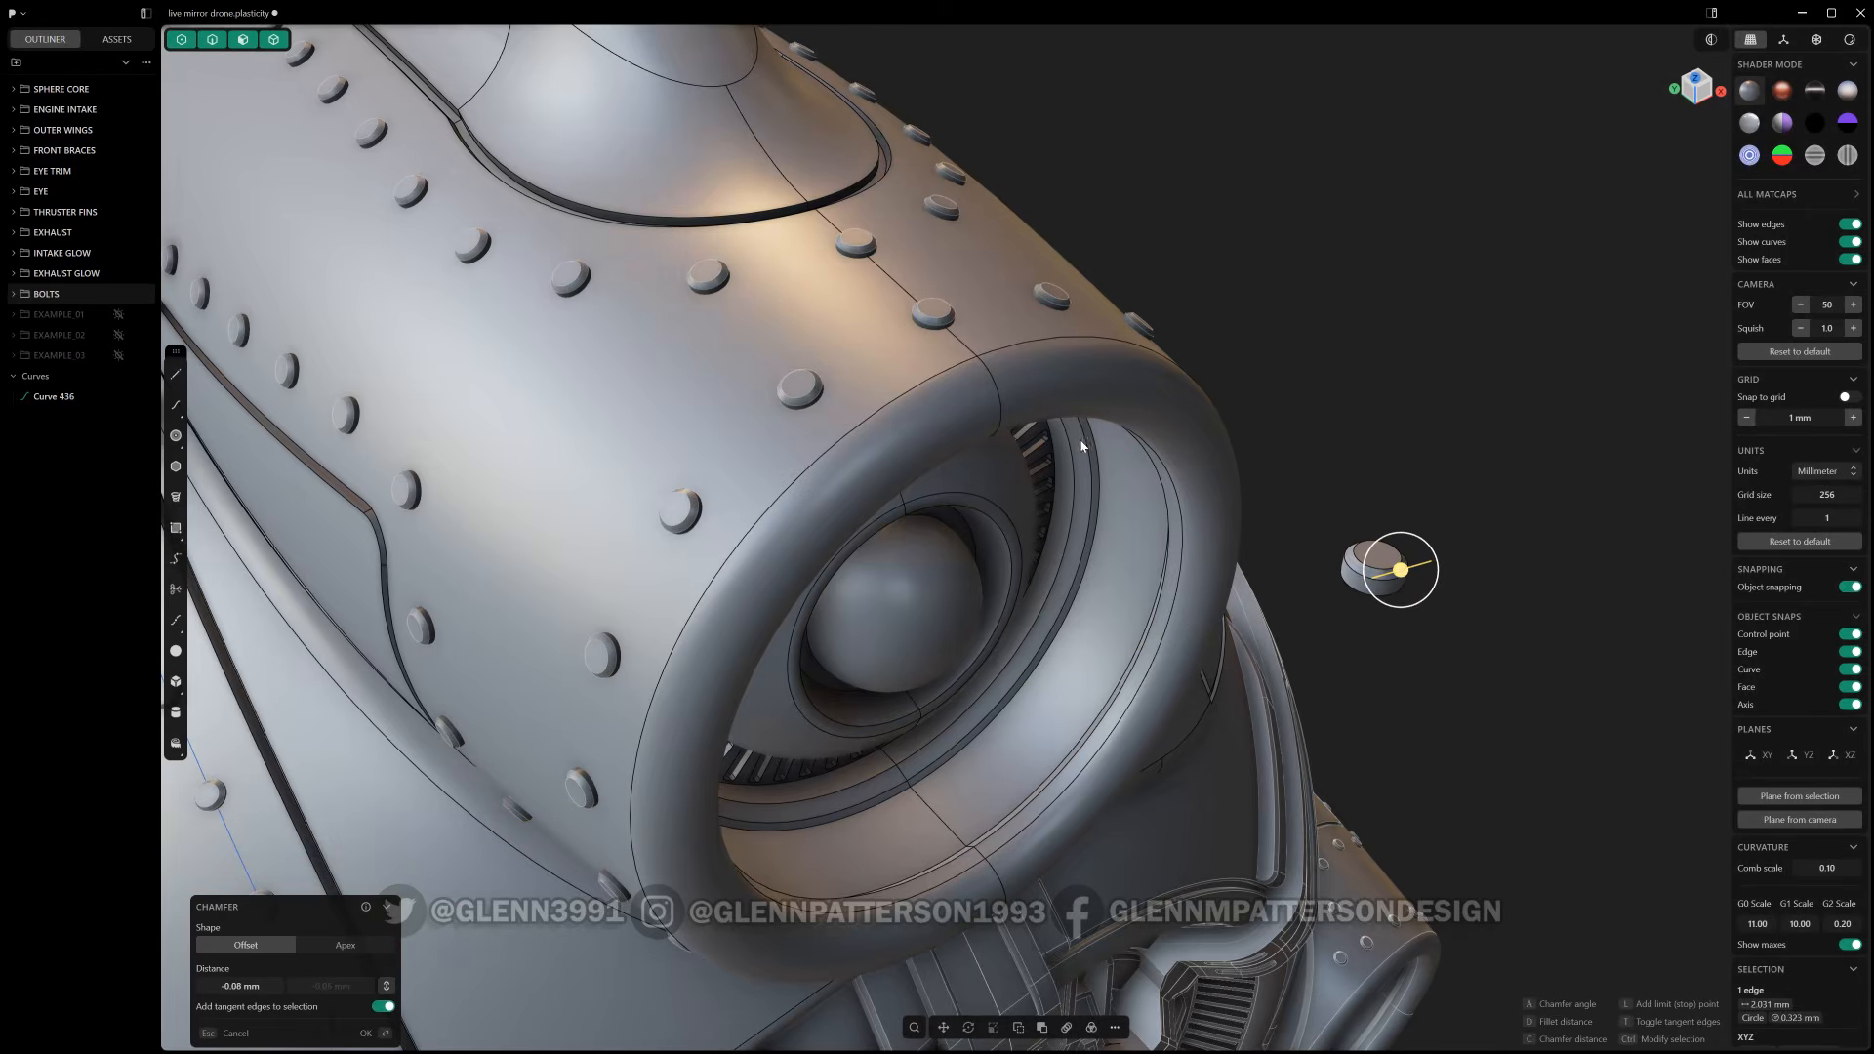
{"action": "right_click", "coordinate": [496, 195]}
{"action": "key", "text": "ctrl+z"}
{"action": "key", "text": "ctrl+z"}
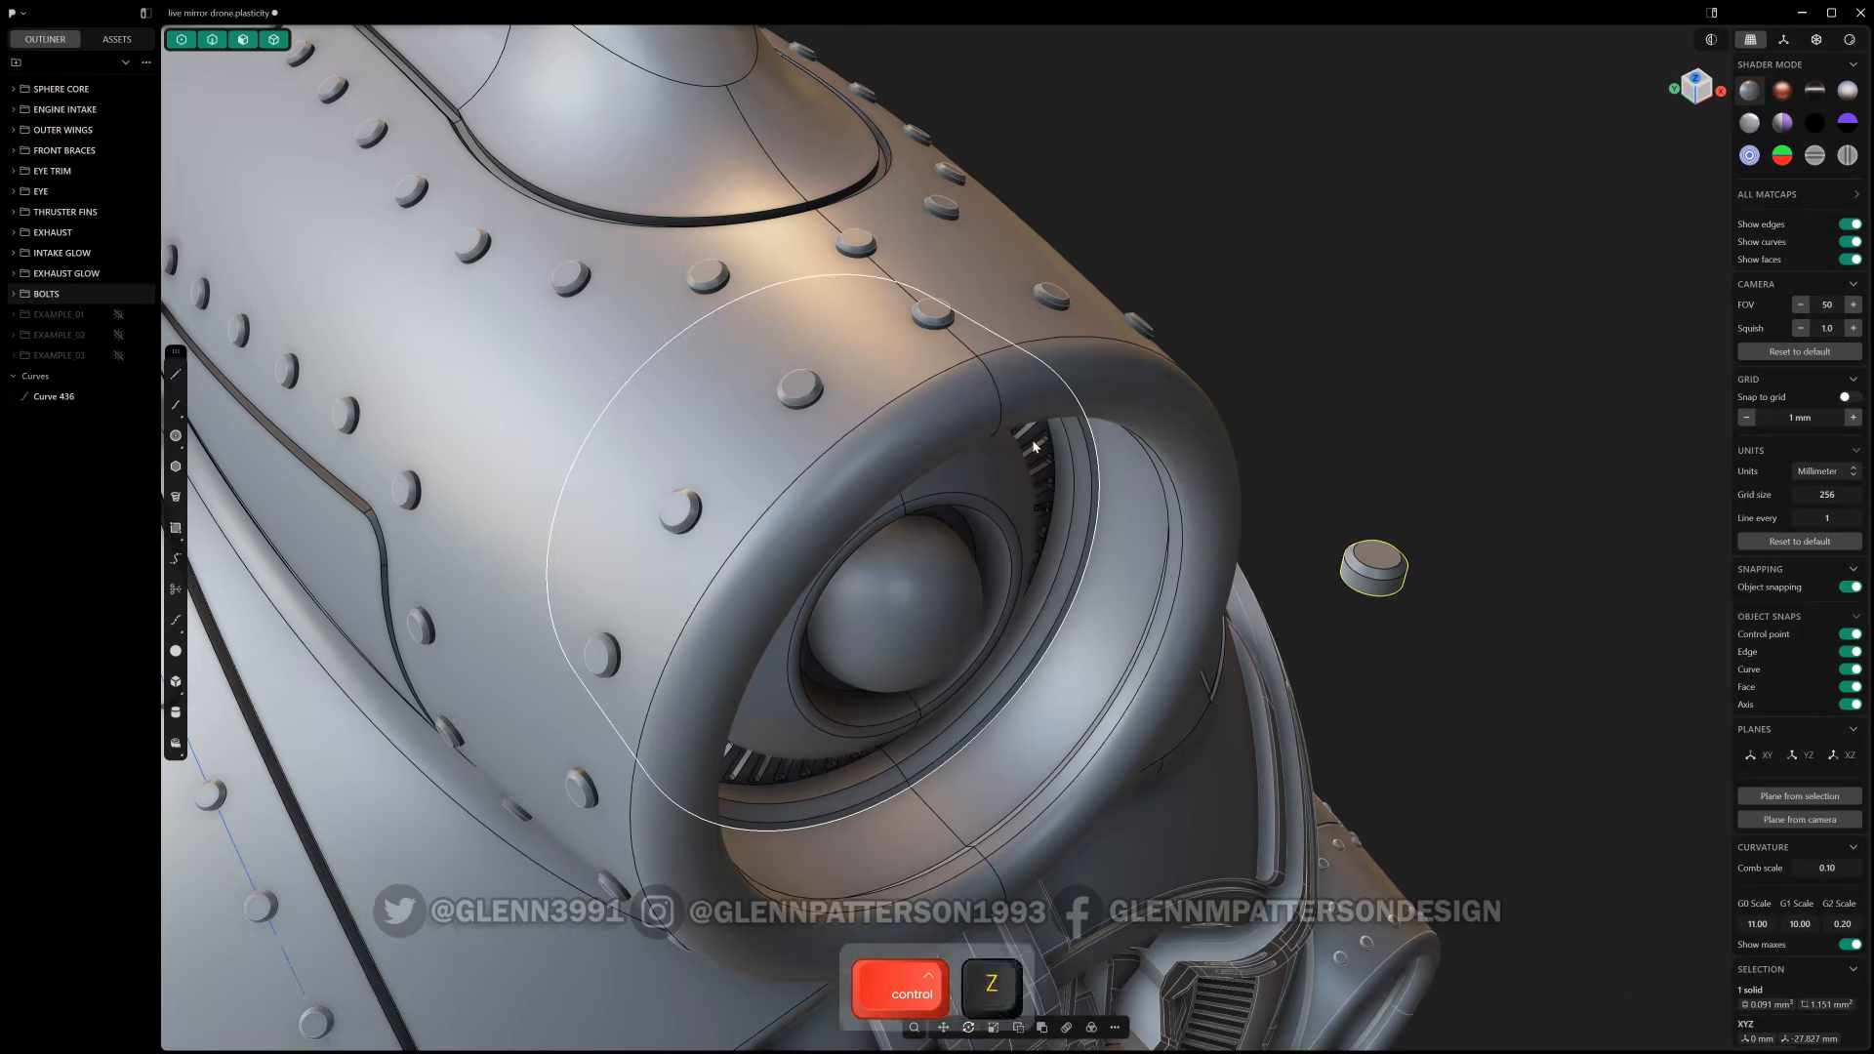
{"action": "left_click", "coordinate": [1497, 588]}
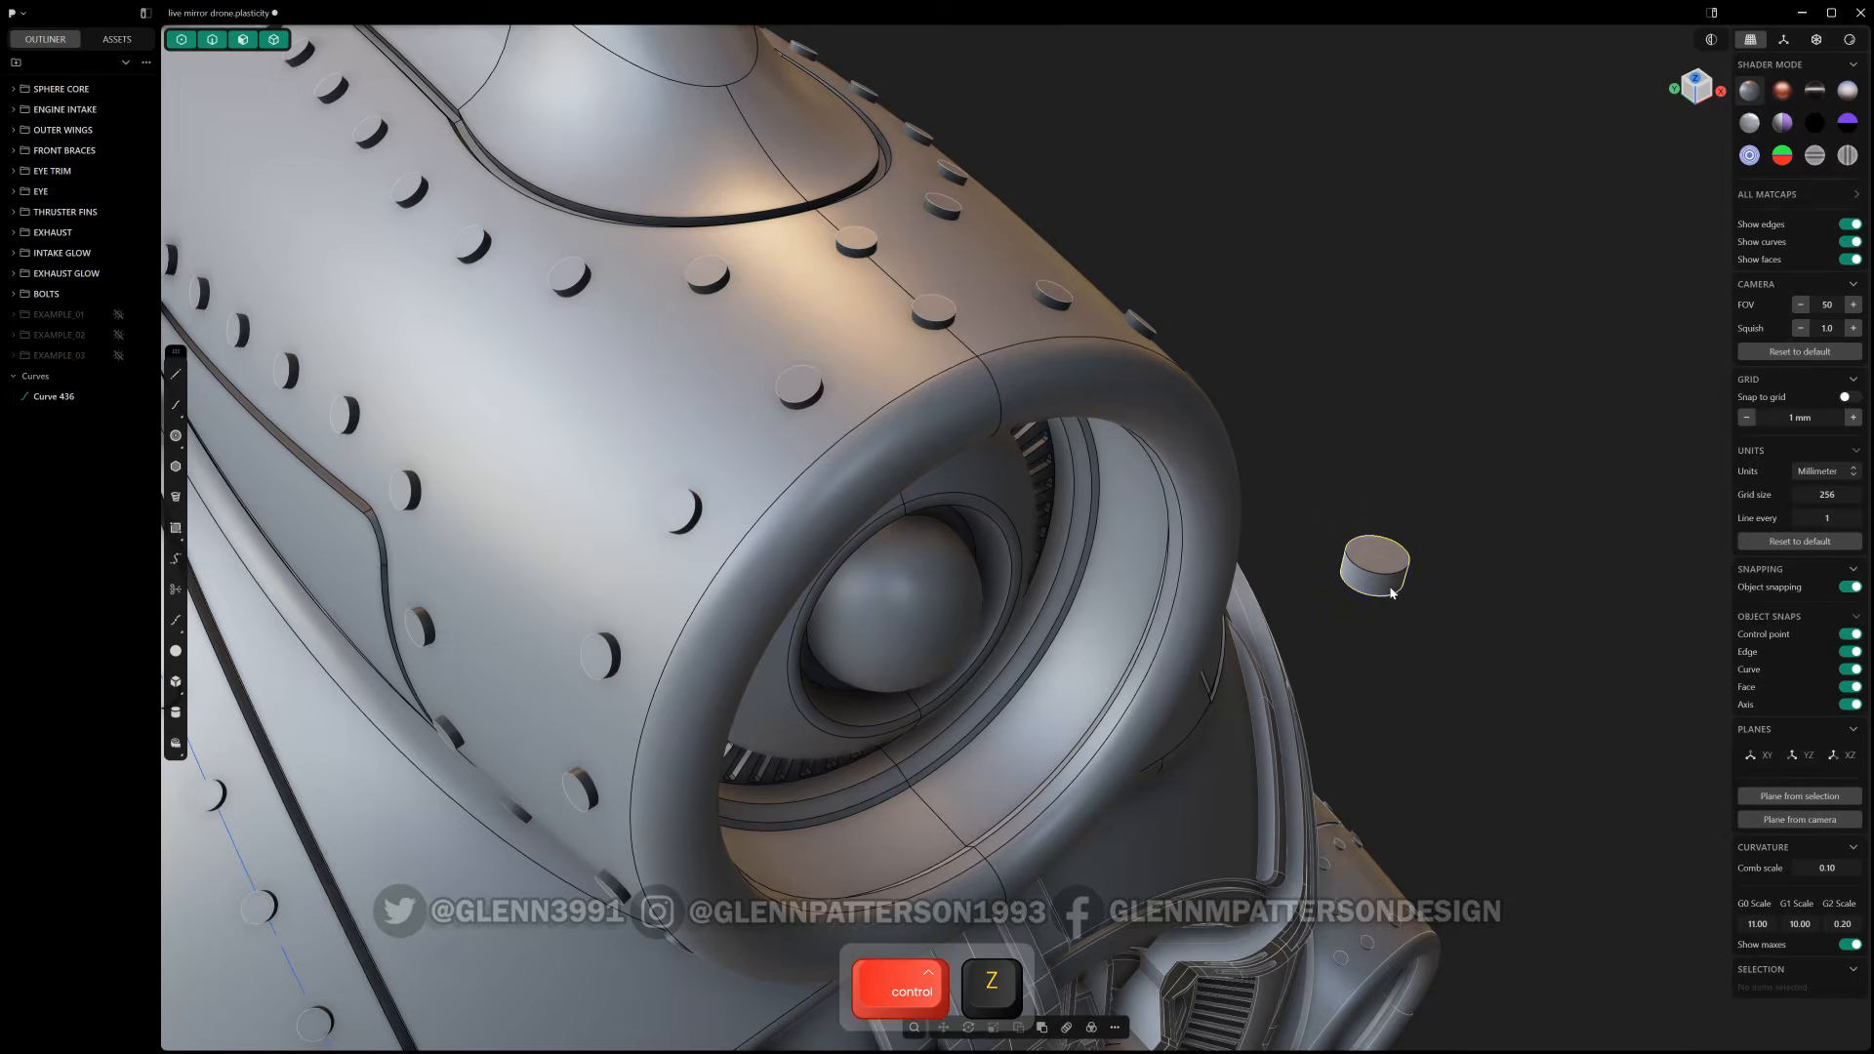
- Push the side and top faces of the loose source bolt inward together to make it smaller
{"action": "left_click", "coordinate": [1387, 592]}
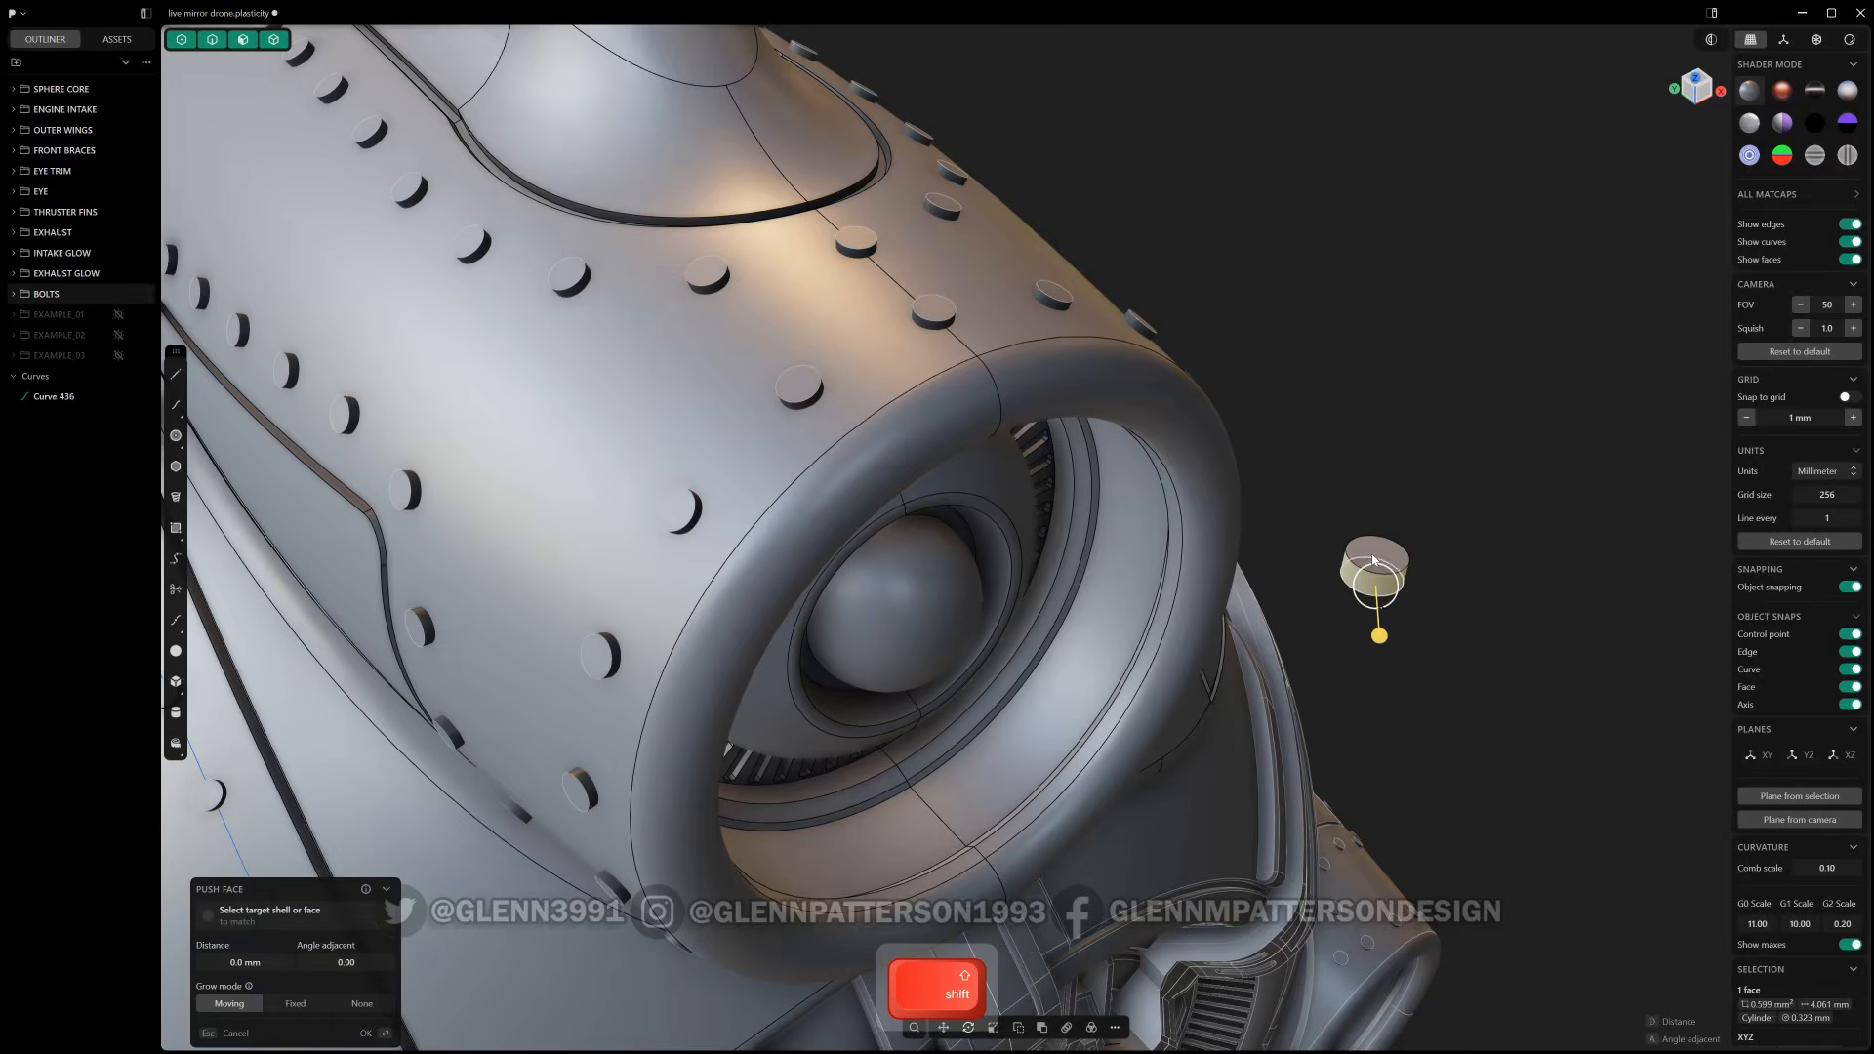
{"action": "left_click", "coordinate": [1380, 553], "text": "shift"}
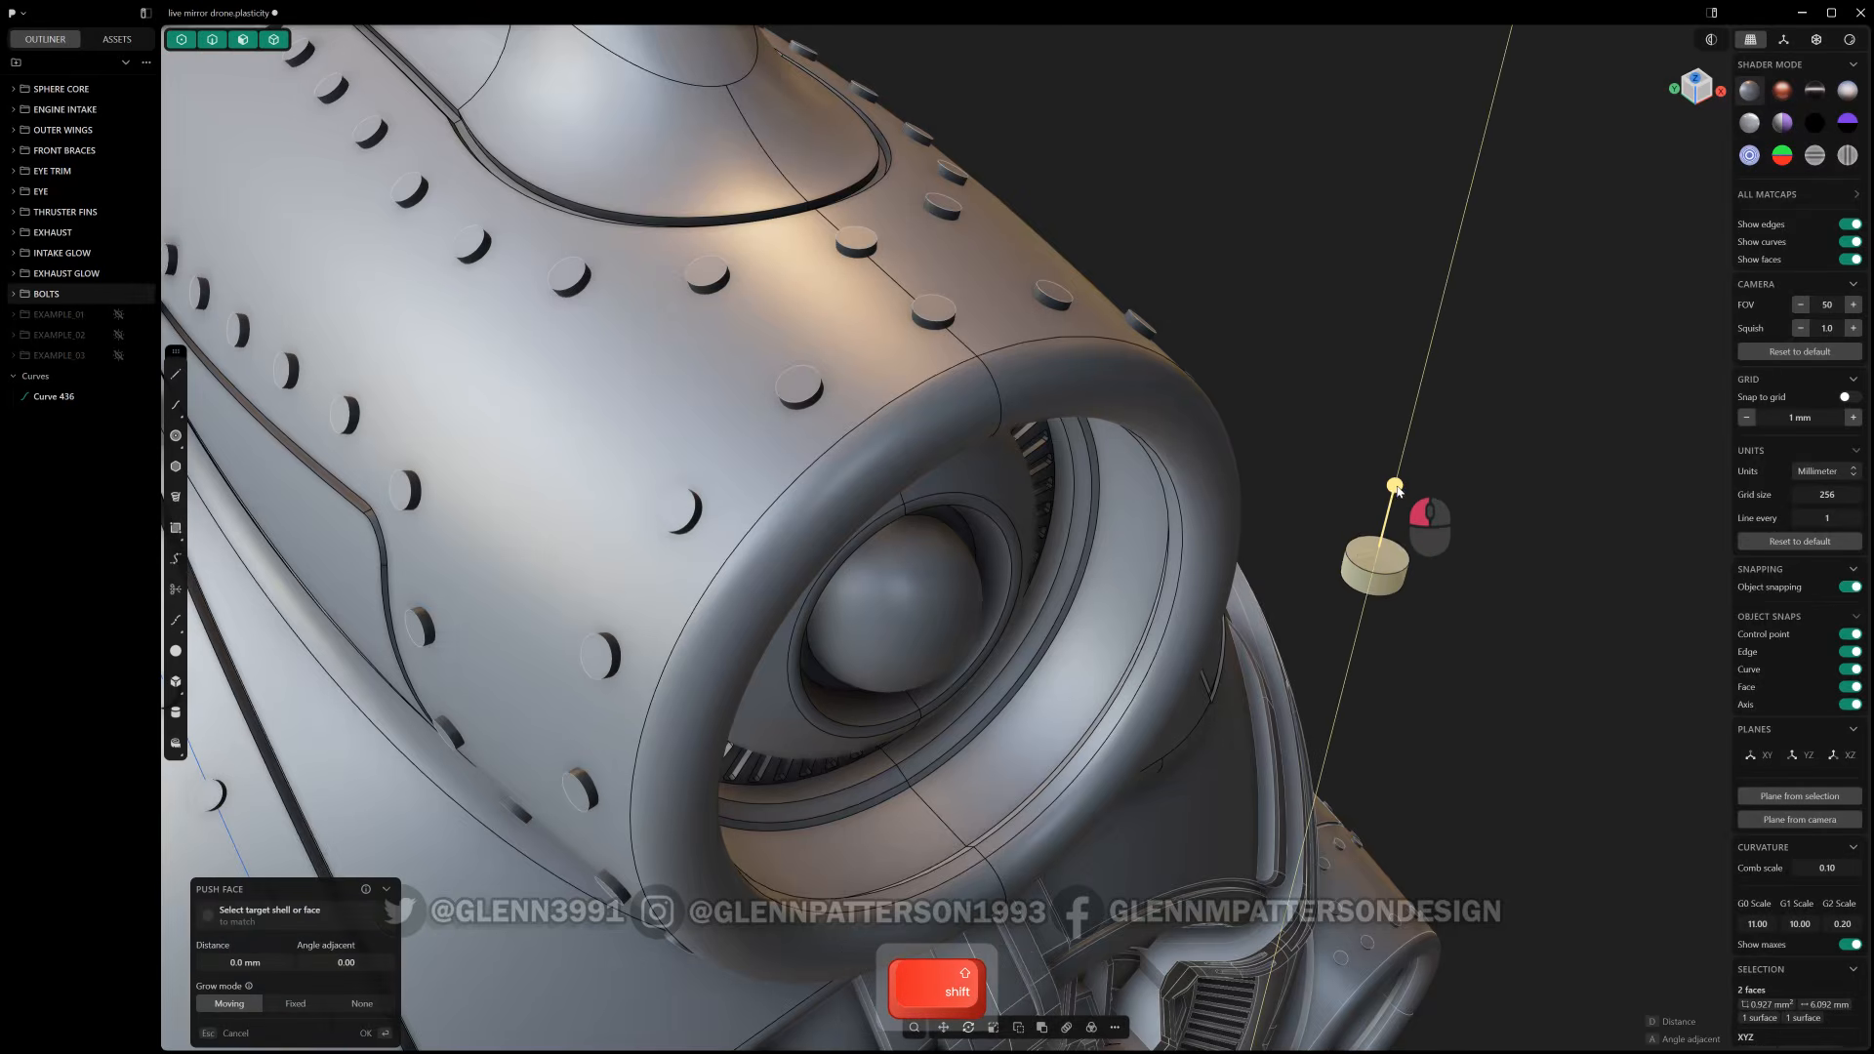
{"action": "left_click_drag", "start_coordinate": [1395, 487], "coordinate": [1394, 492], "text": "shift"}
{"action": "right_click", "coordinate": [1530, 578]}
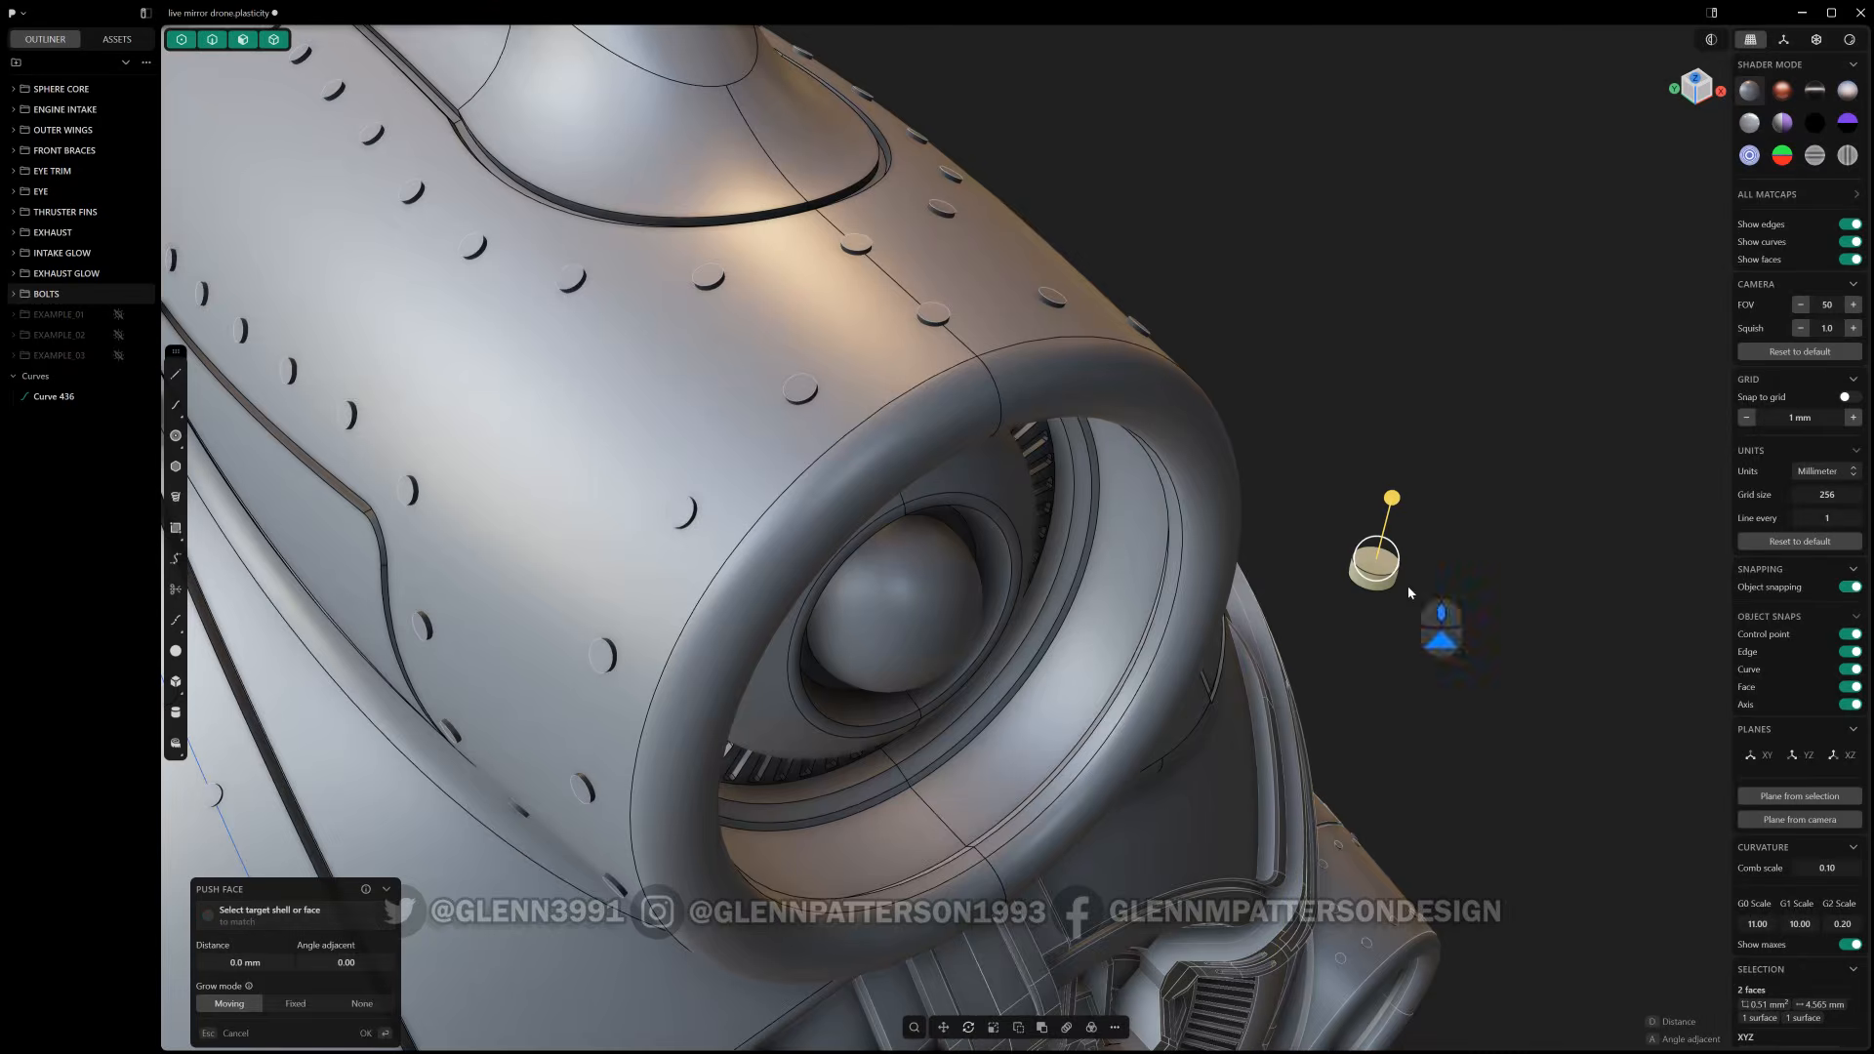
- Chamfer the top edge of the loose source bolt by 0.05 mm
{"action": "scroll", "coordinate": [1408, 588], "scroll_direction": "up", "scroll_amount": 3}
{"action": "scroll", "coordinate": [1425, 572], "scroll_direction": "down", "scroll_amount": 3}
{"action": "middle_click_drag", "start_coordinate": [1425, 579], "coordinate": [1300, 611], "text": "shift"}
{"action": "left_click", "coordinate": [1051, 761], "text": "shift"}
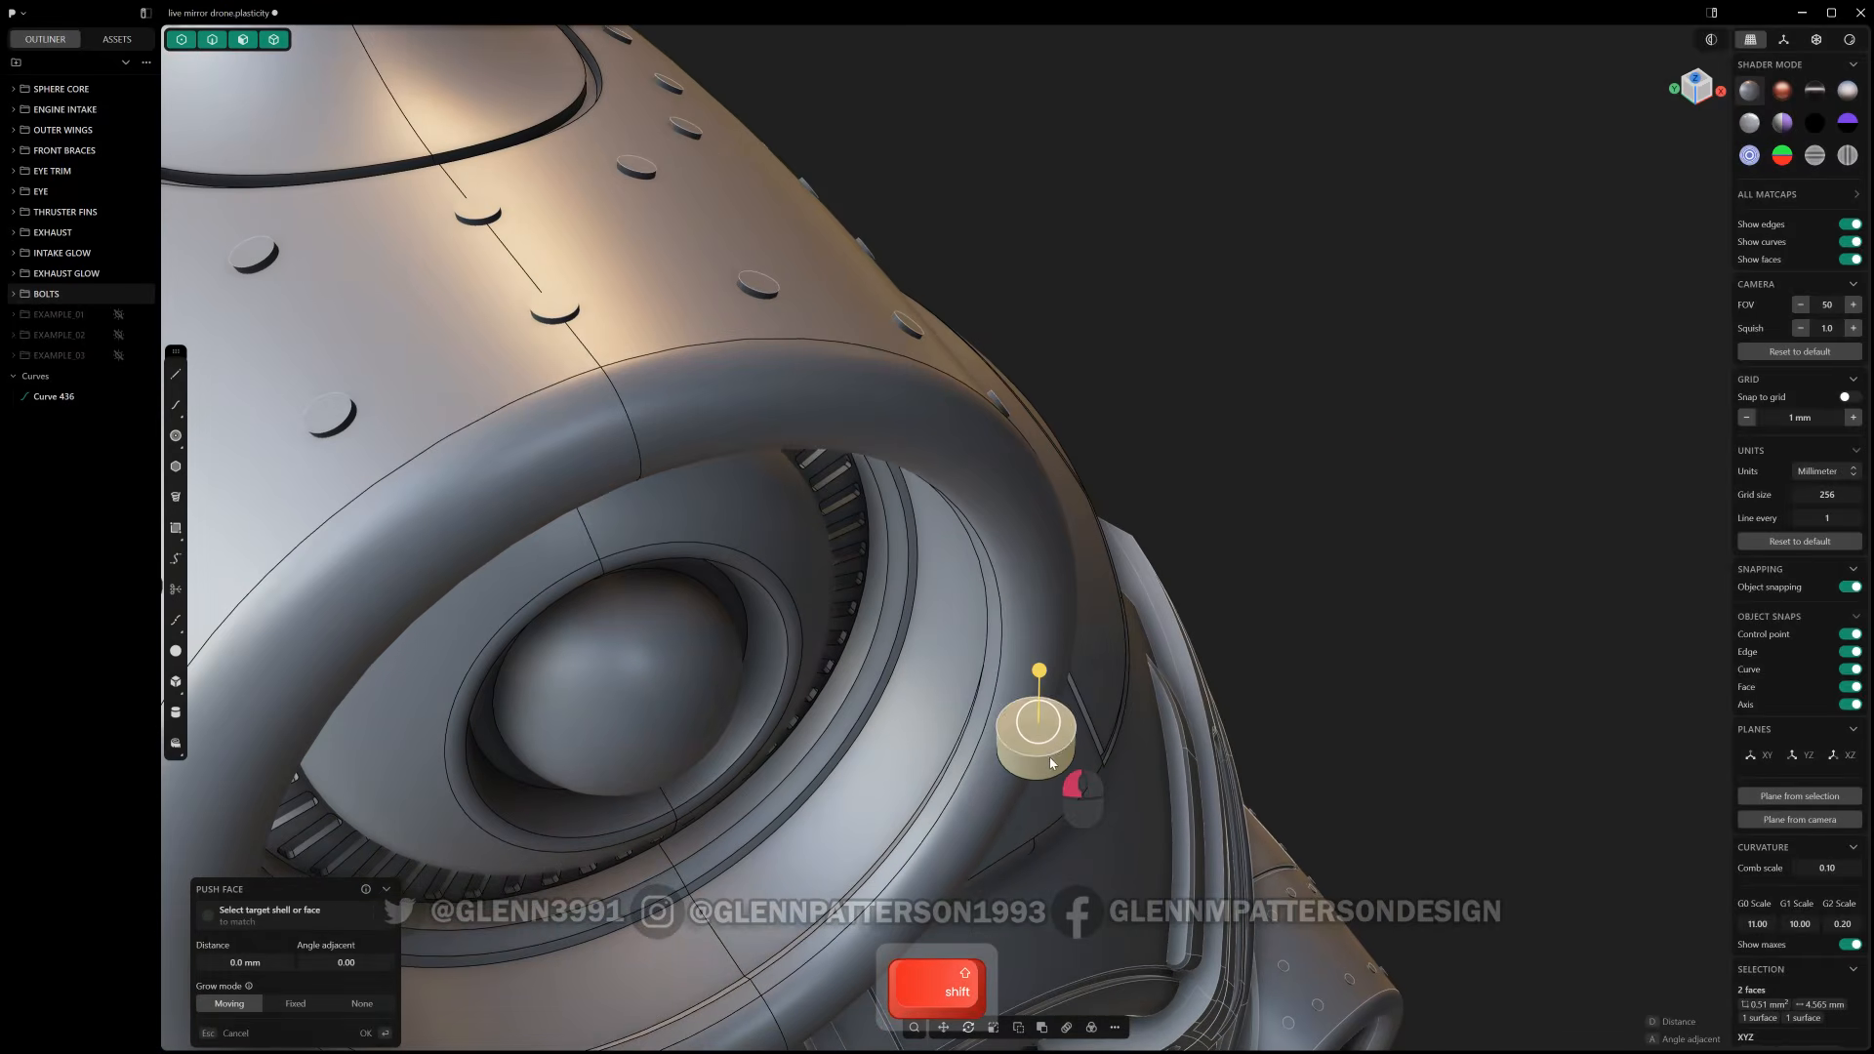
{"action": "left_click_drag", "start_coordinate": [1050, 759], "coordinate": [1044, 754]}
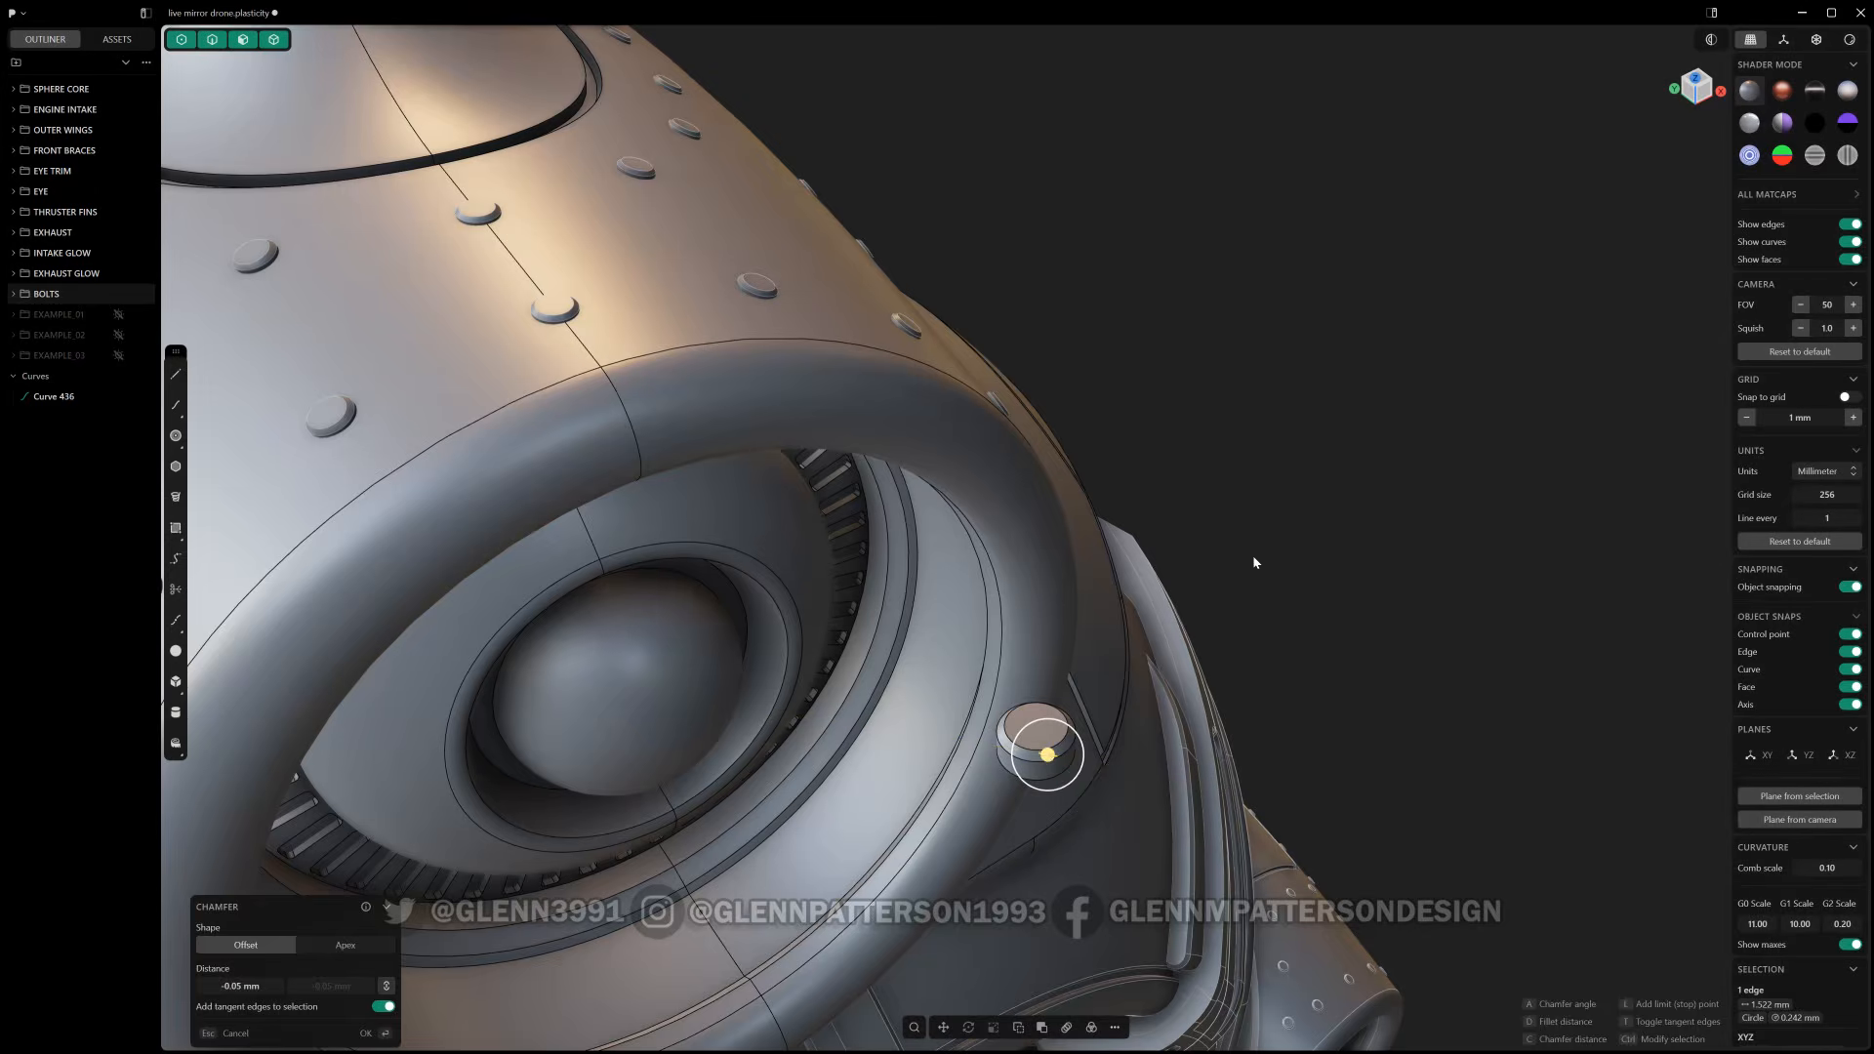
{"action": "key", "text": "Return"}
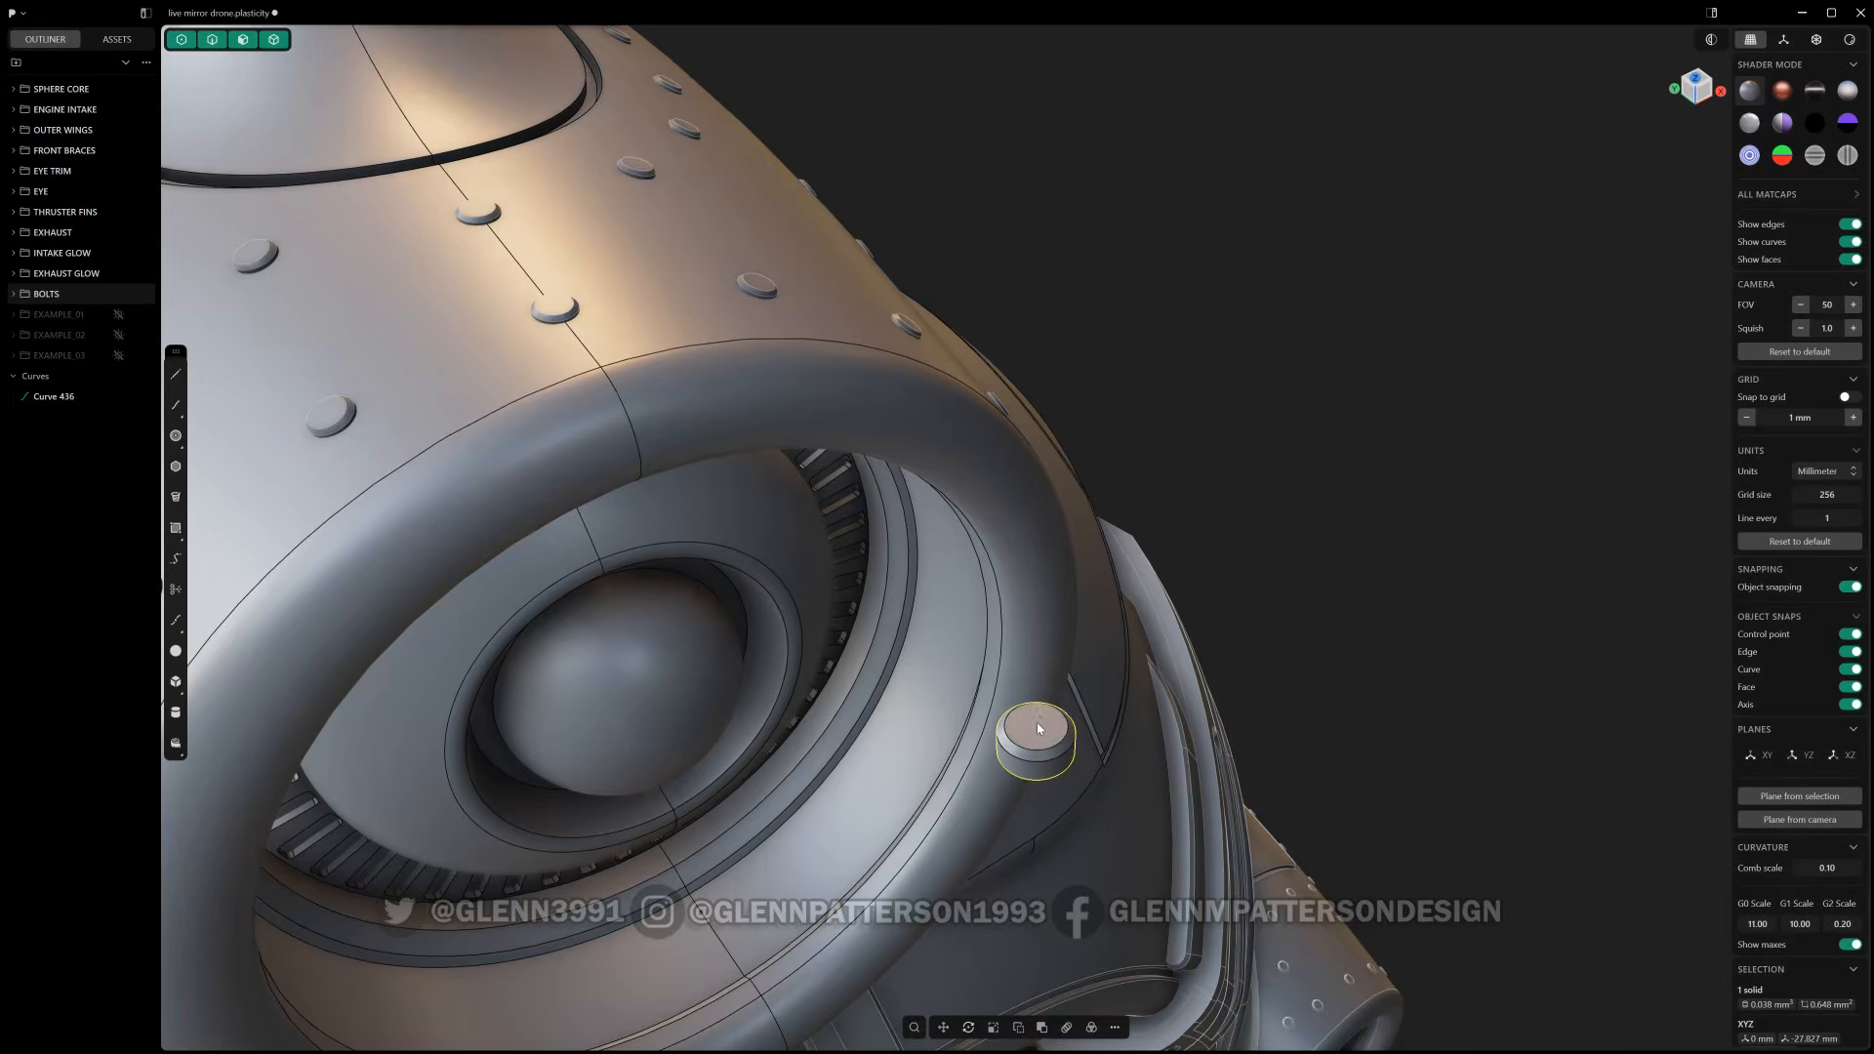
- Split the source bolt's top face with a straight line across its centre
{"action": "left_click", "coordinate": [1044, 754]}
{"action": "left_click", "coordinate": [1042, 740]}
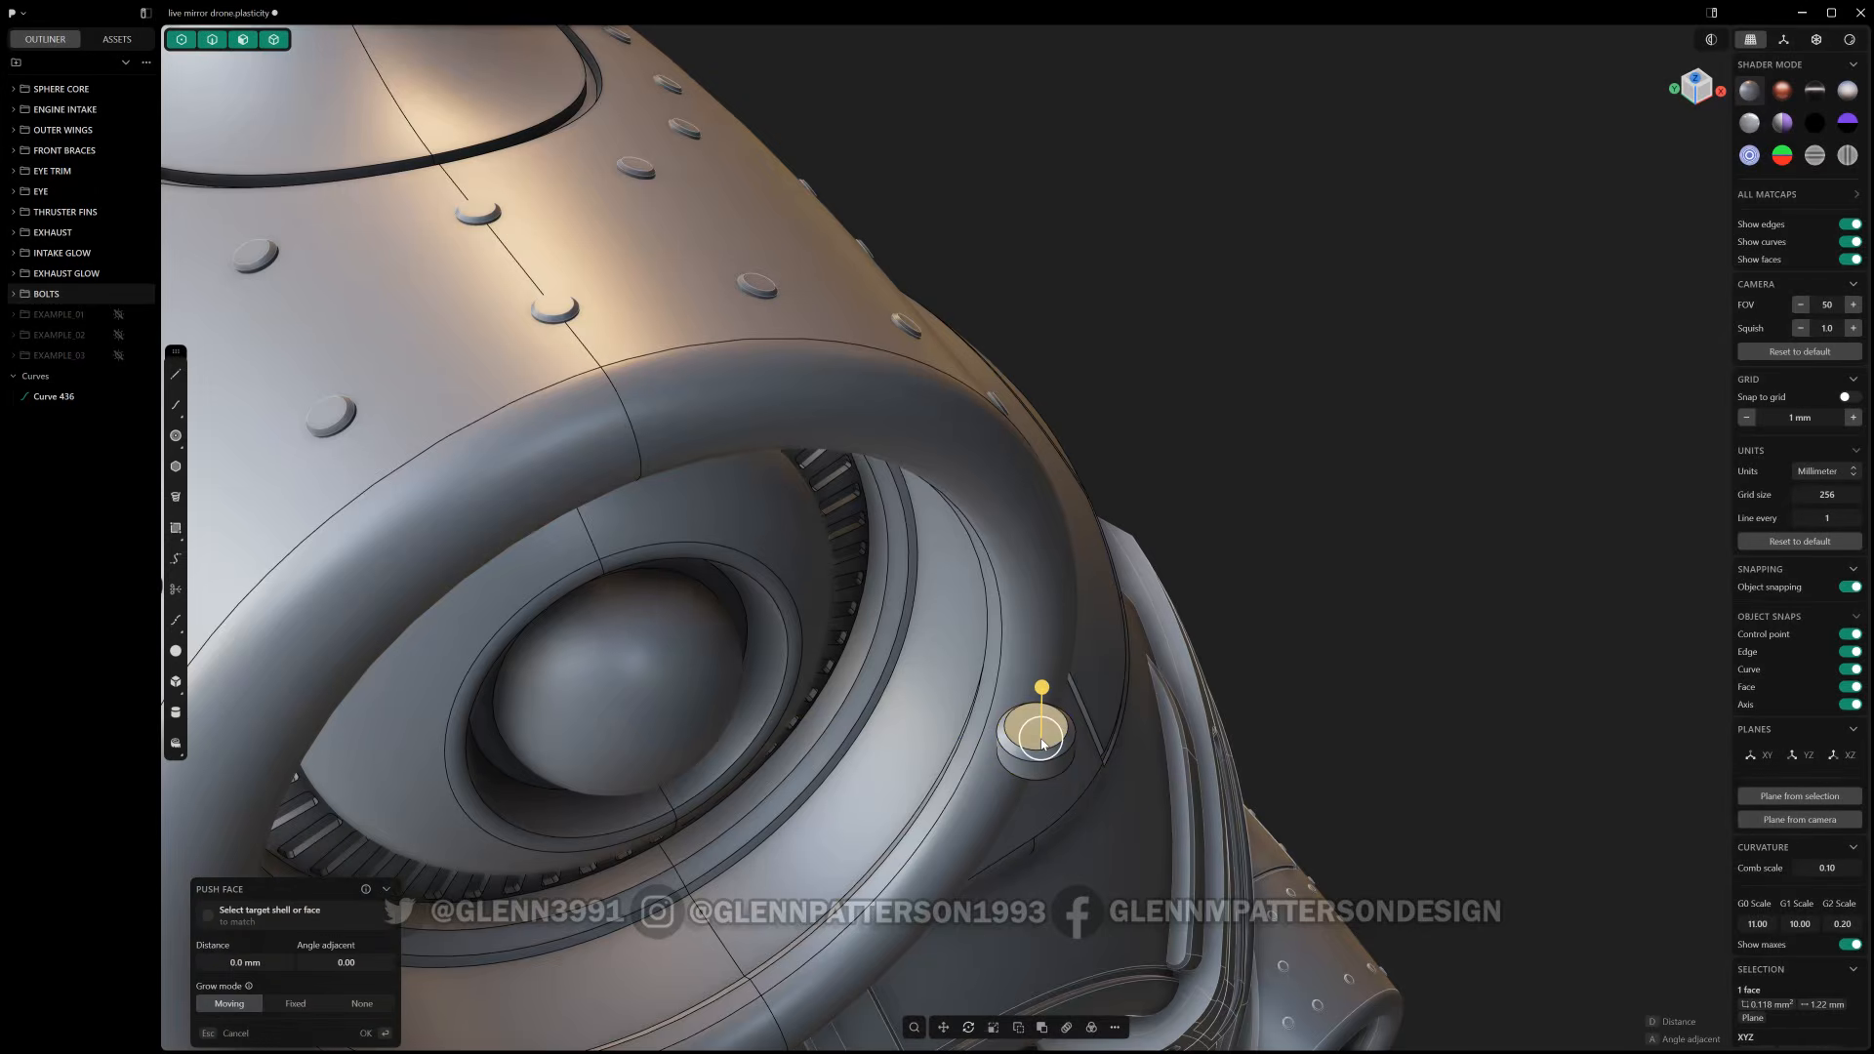
{"action": "key", "text": "ctrl+r"}
{"action": "left_click", "coordinate": [1036, 733]}
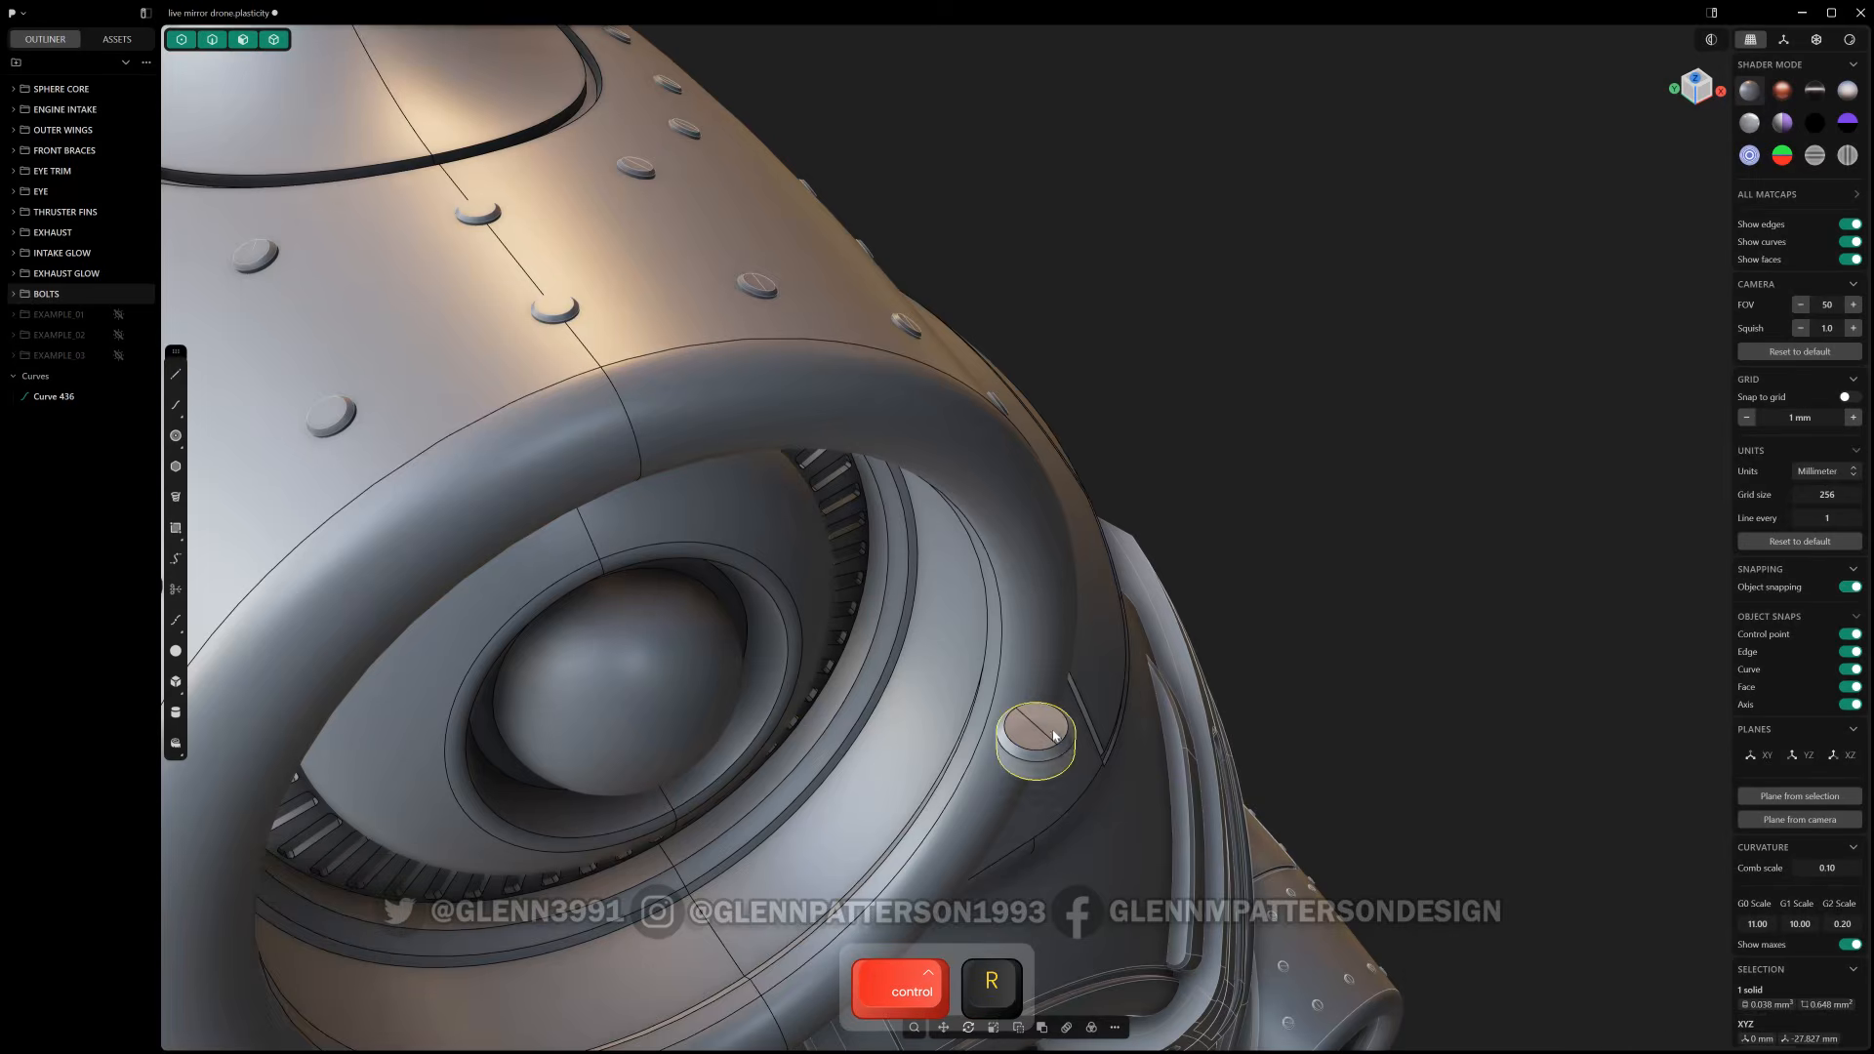
- Offset the centre line on the source bolt's top face by 0.04 mm to both sides
{"action": "scroll", "coordinate": [1046, 727], "scroll_direction": "up", "scroll_amount": 6}
{"action": "scroll", "coordinate": [1048, 732], "scroll_direction": "down", "scroll_amount": 4}
{"action": "scroll", "coordinate": [1047, 733], "scroll_direction": "down", "scroll_amount": 8}
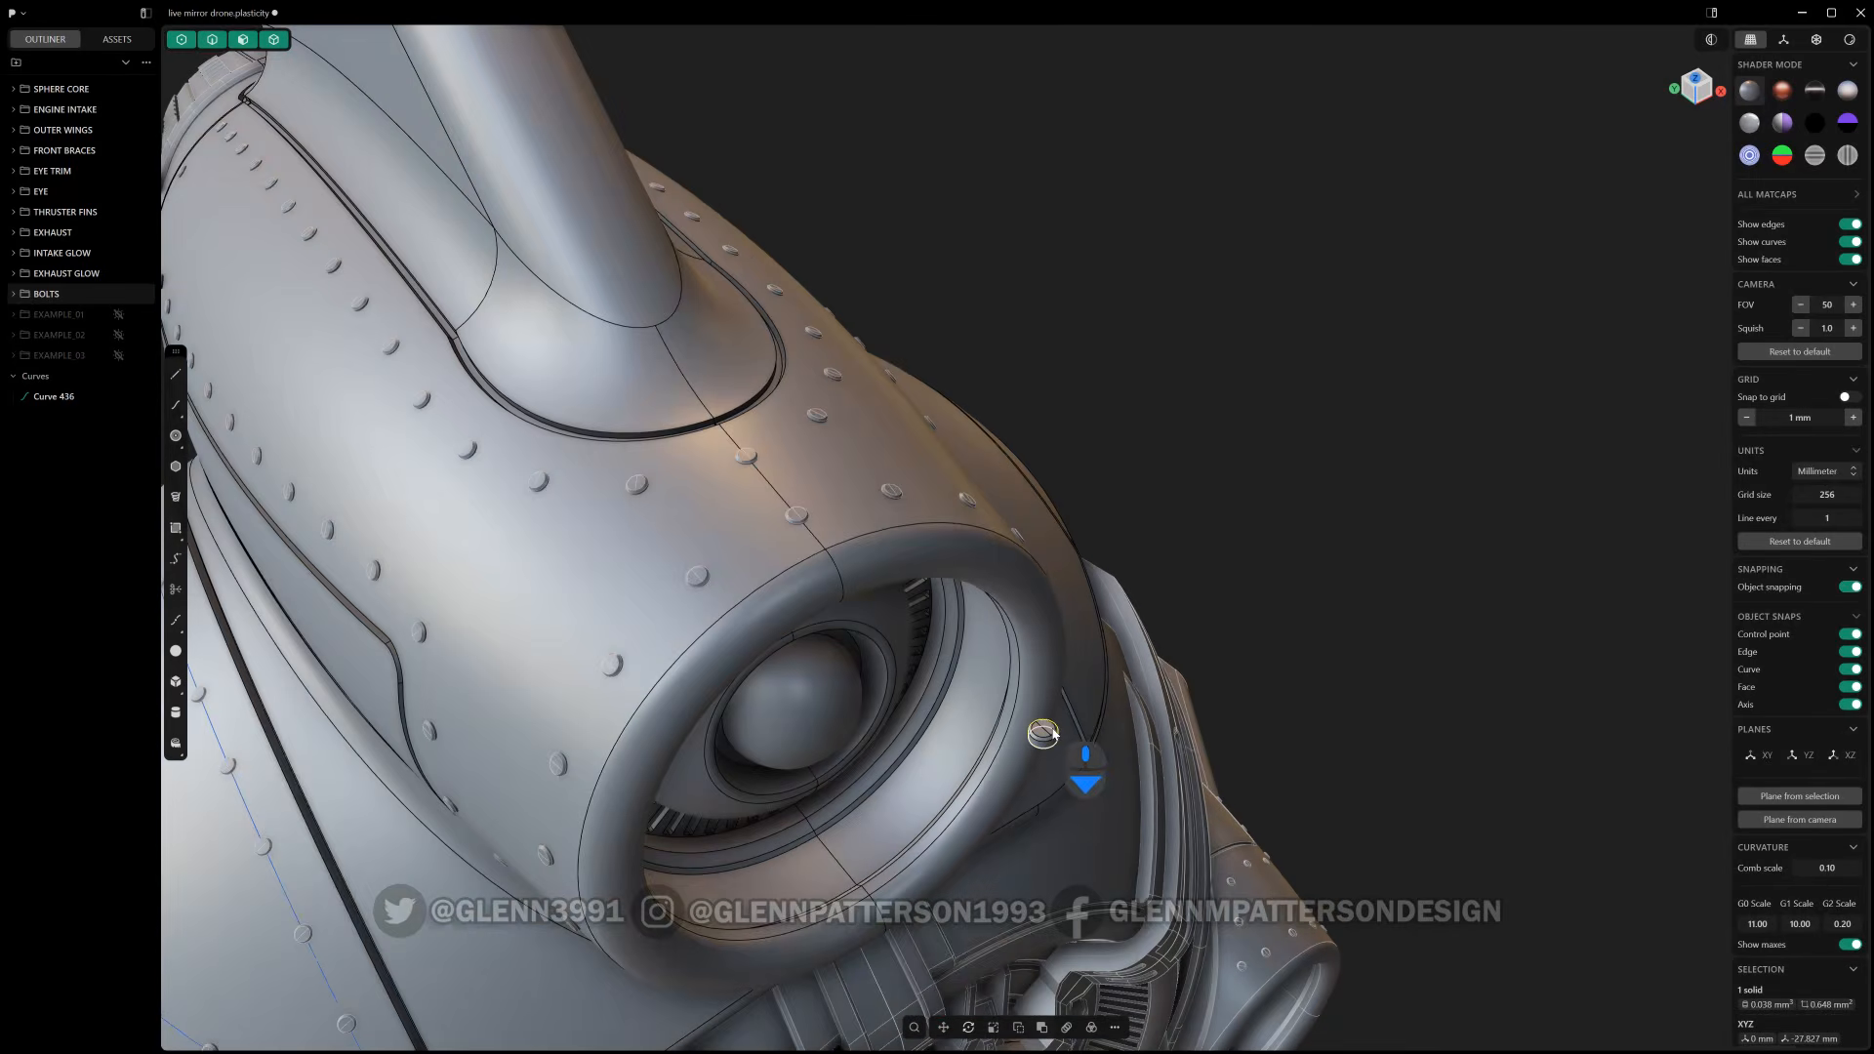
{"action": "key", "text": "slash"}
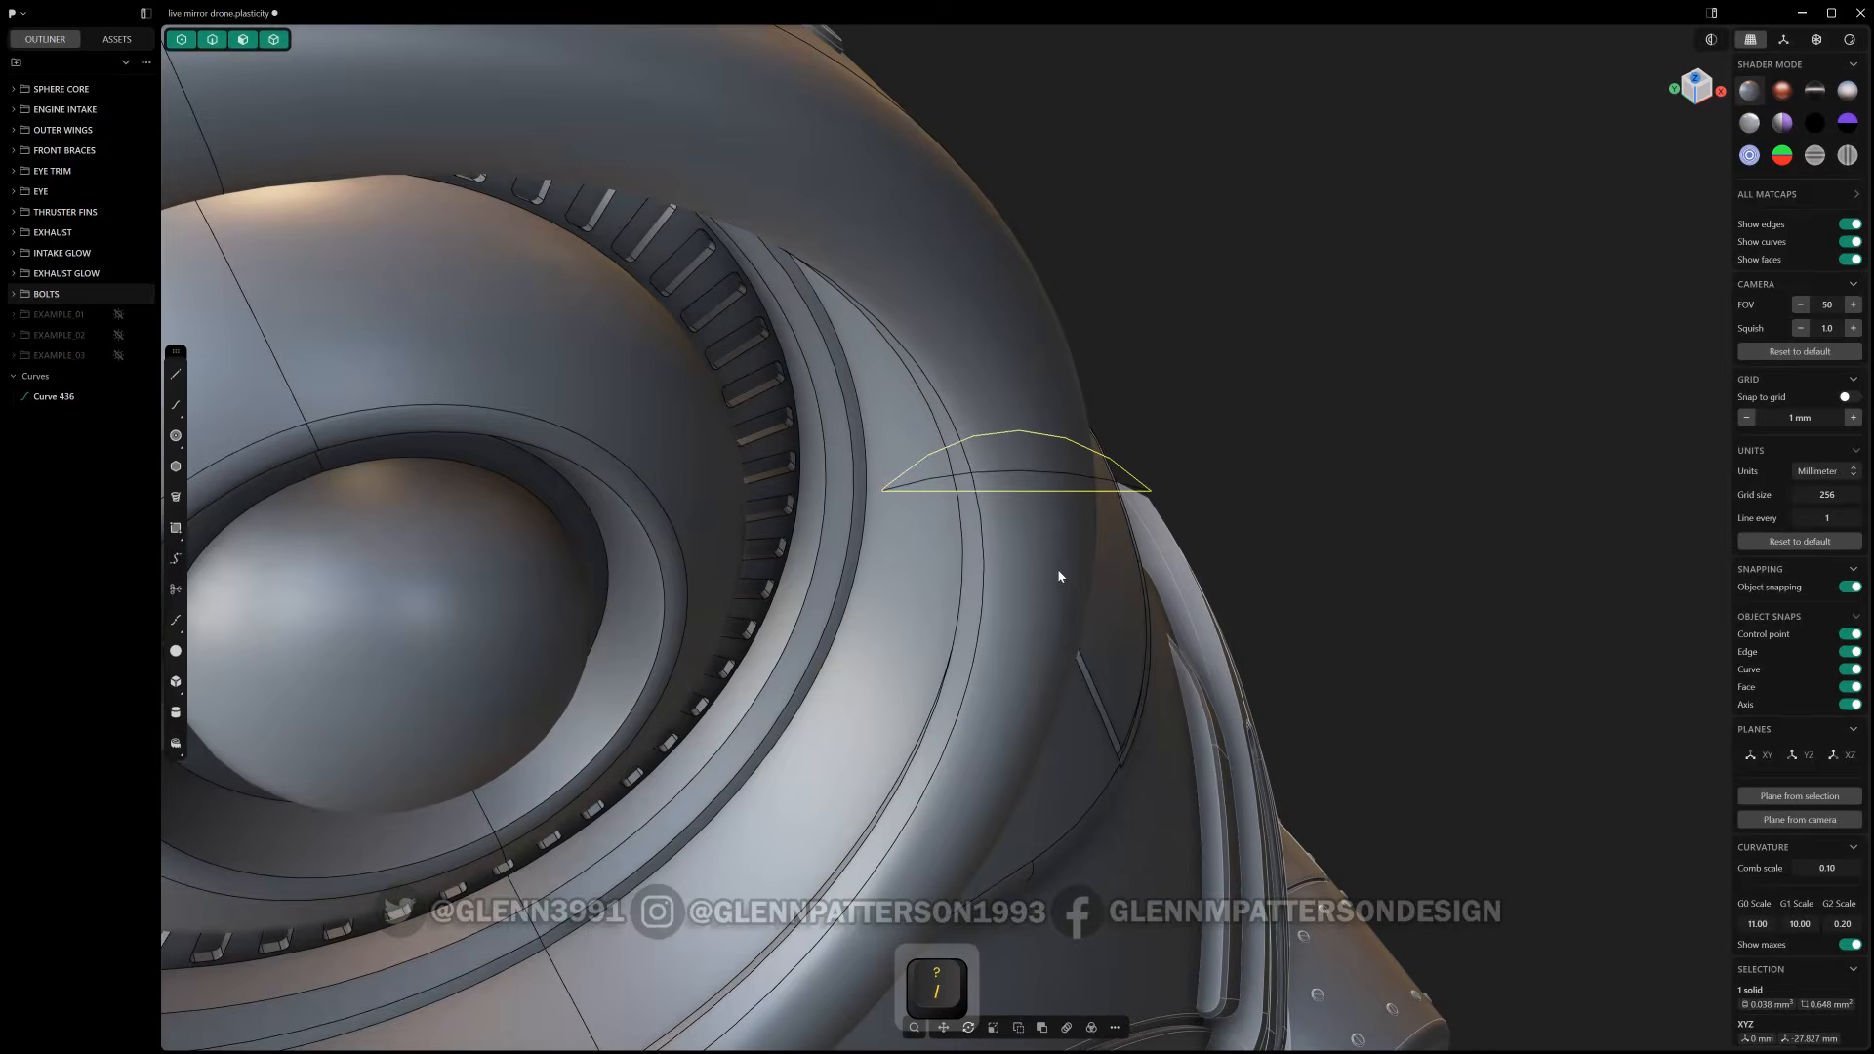
{"action": "middle_click_drag", "start_coordinate": [1085, 613], "coordinate": [1076, 506]}
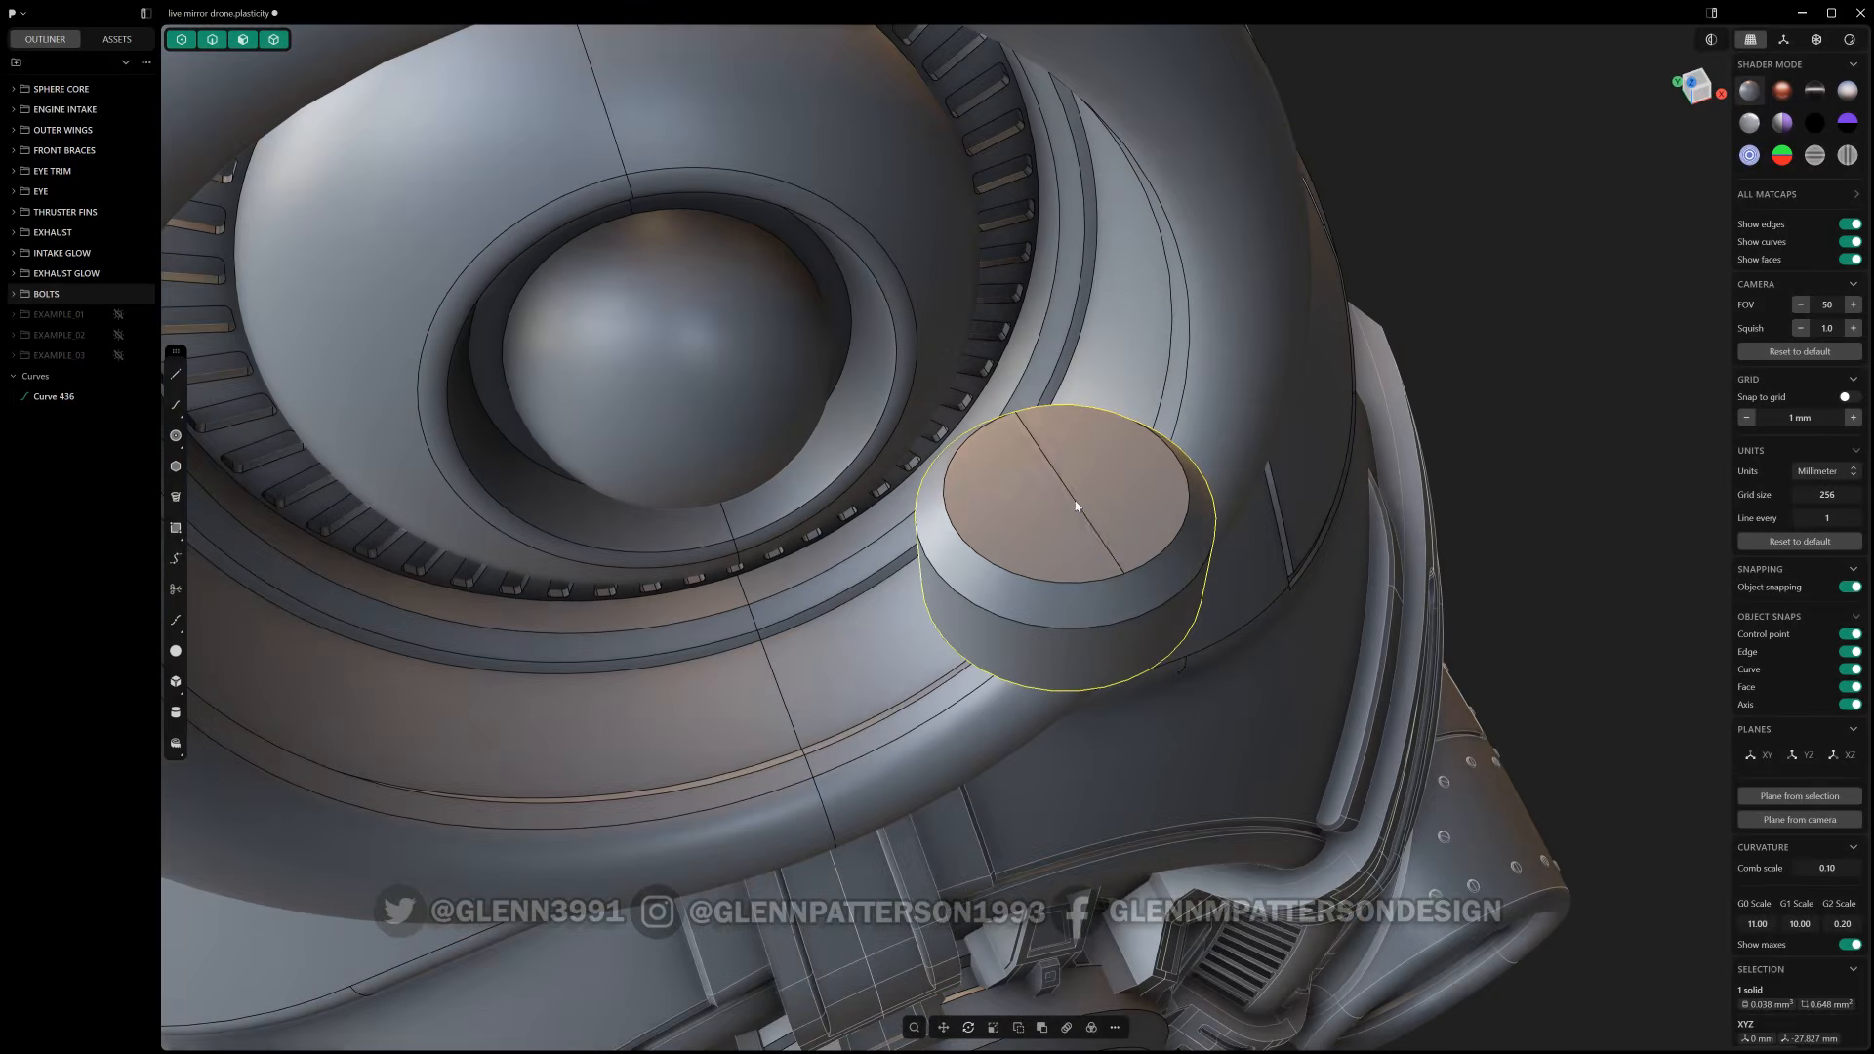
{"action": "left_click", "coordinate": [1077, 506]}
{"action": "key", "text": "o"}
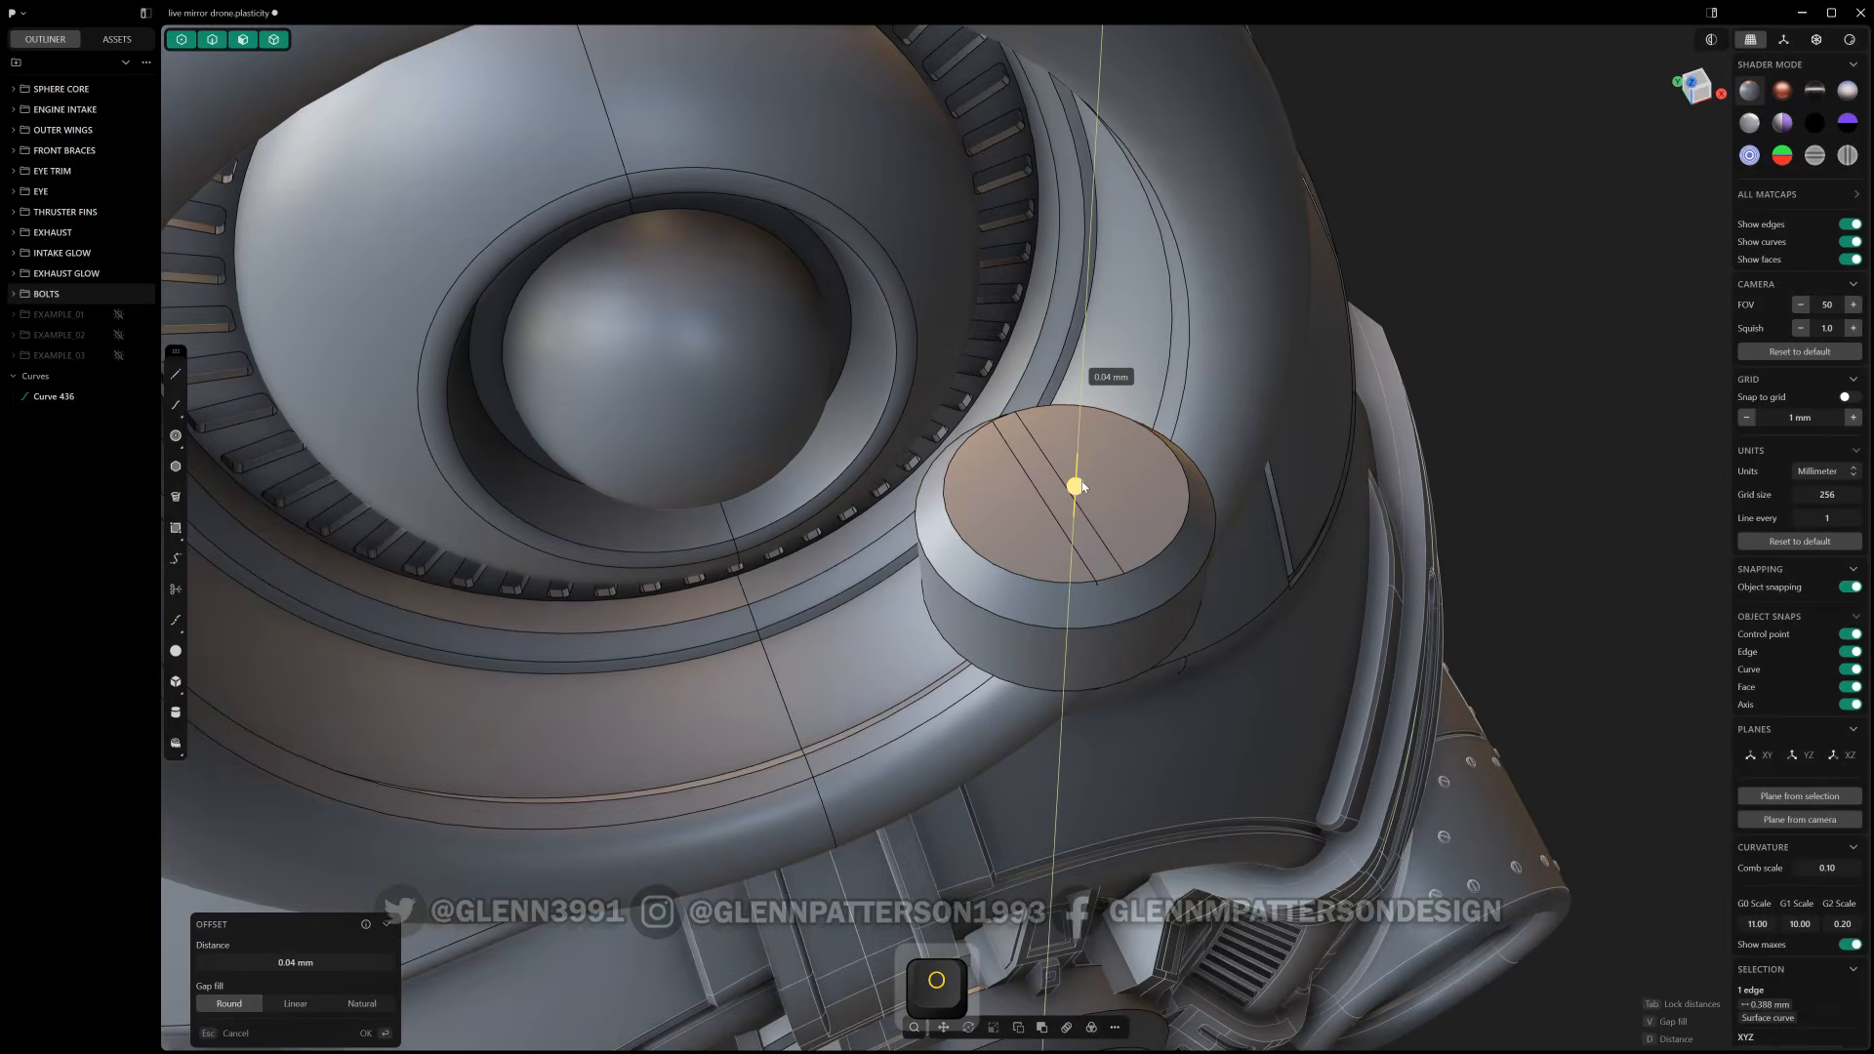
{"action": "key", "text": "Tab"}
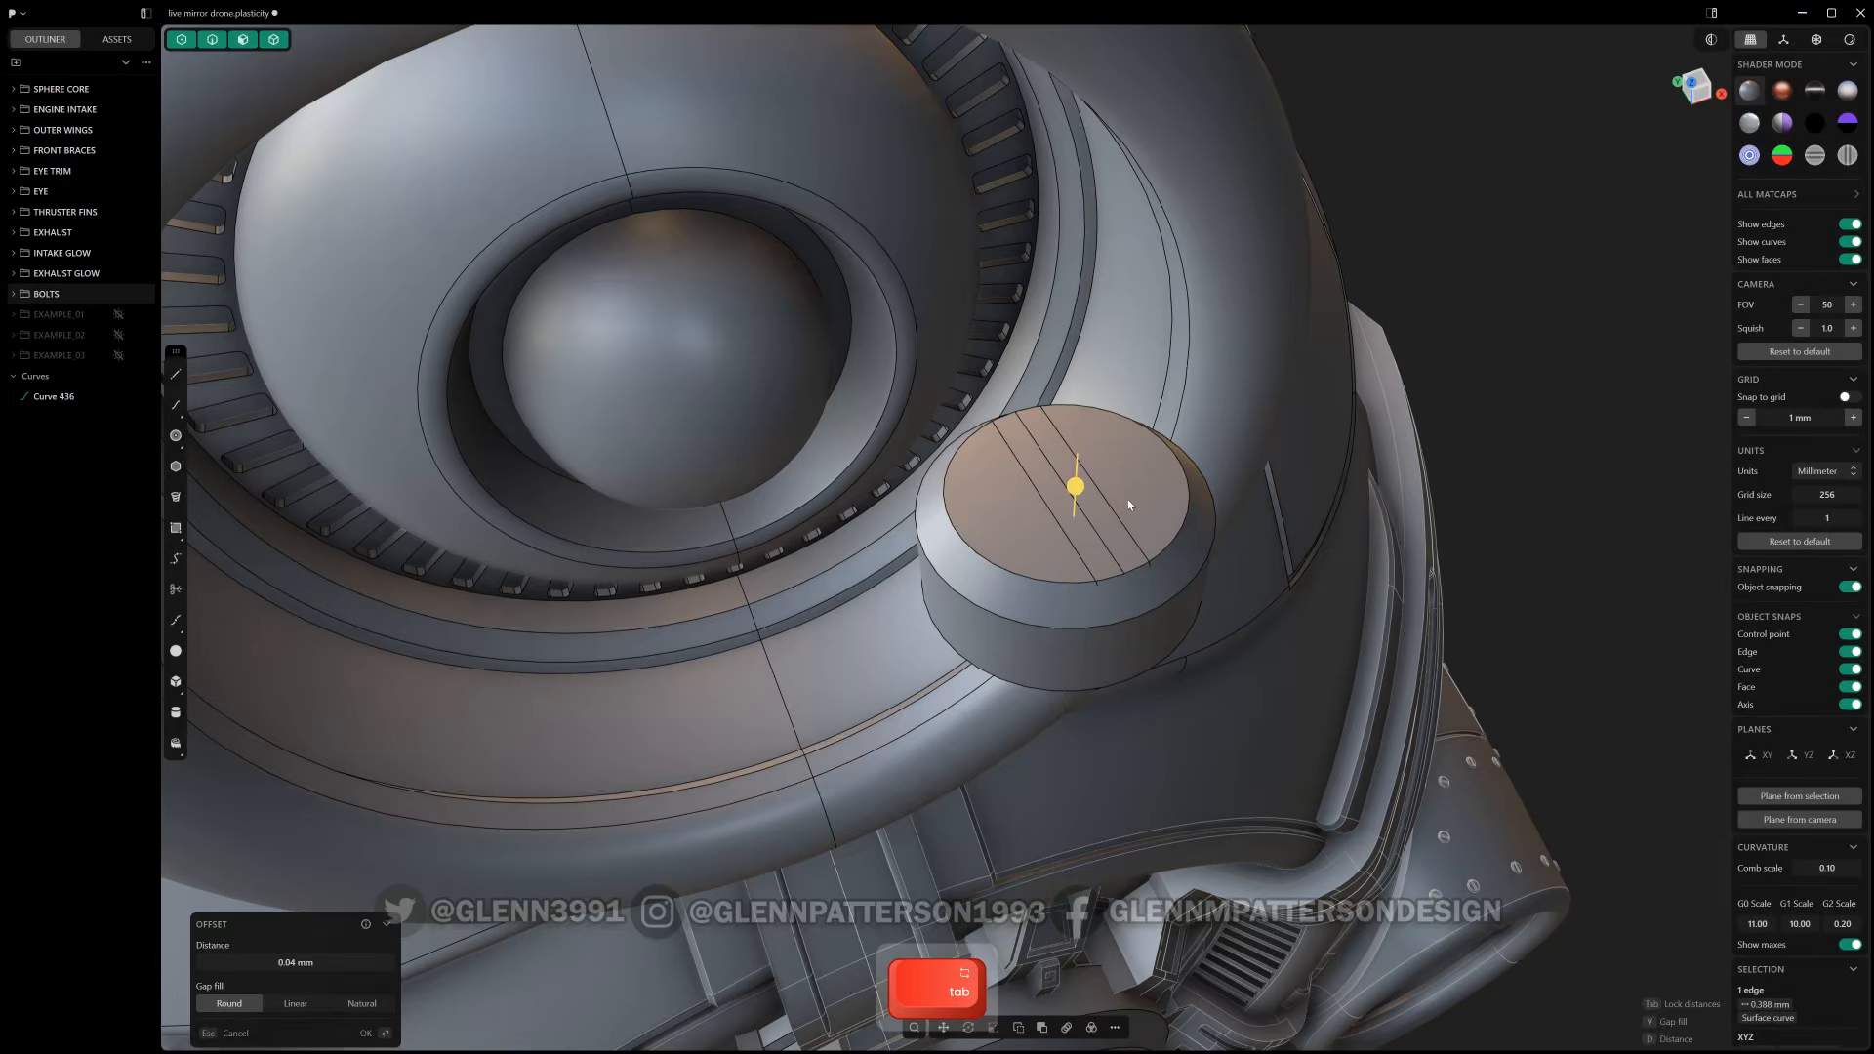
{"action": "right_click", "coordinate": [1128, 501]}
- Extrude the two narrow strips along the centre line 0.05 mm down into the source bolt to cut a slot
{"action": "left_click", "coordinate": [1095, 502]}
{"action": "left_click", "coordinate": [1037, 475], "text": "shift"}
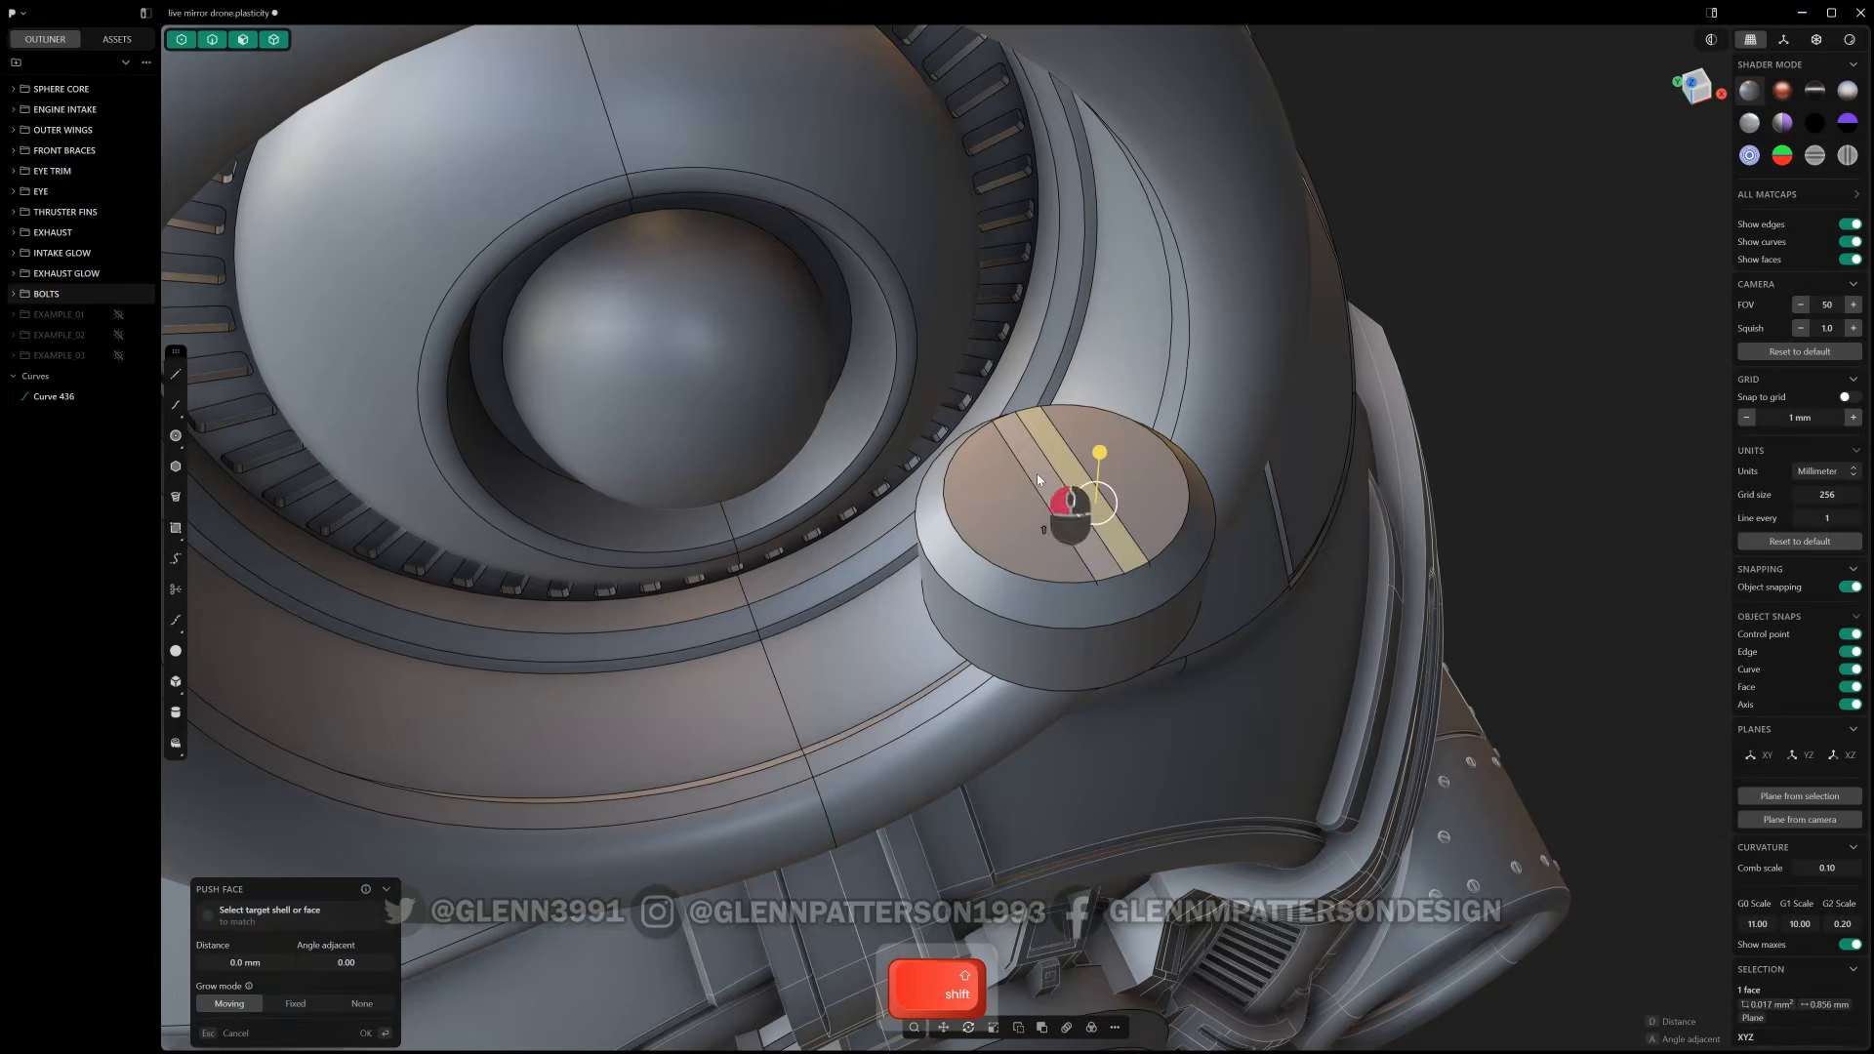
{"action": "left_click_drag", "start_coordinate": [1037, 432], "coordinate": [1048, 438]}
{"action": "key", "text": "e"}
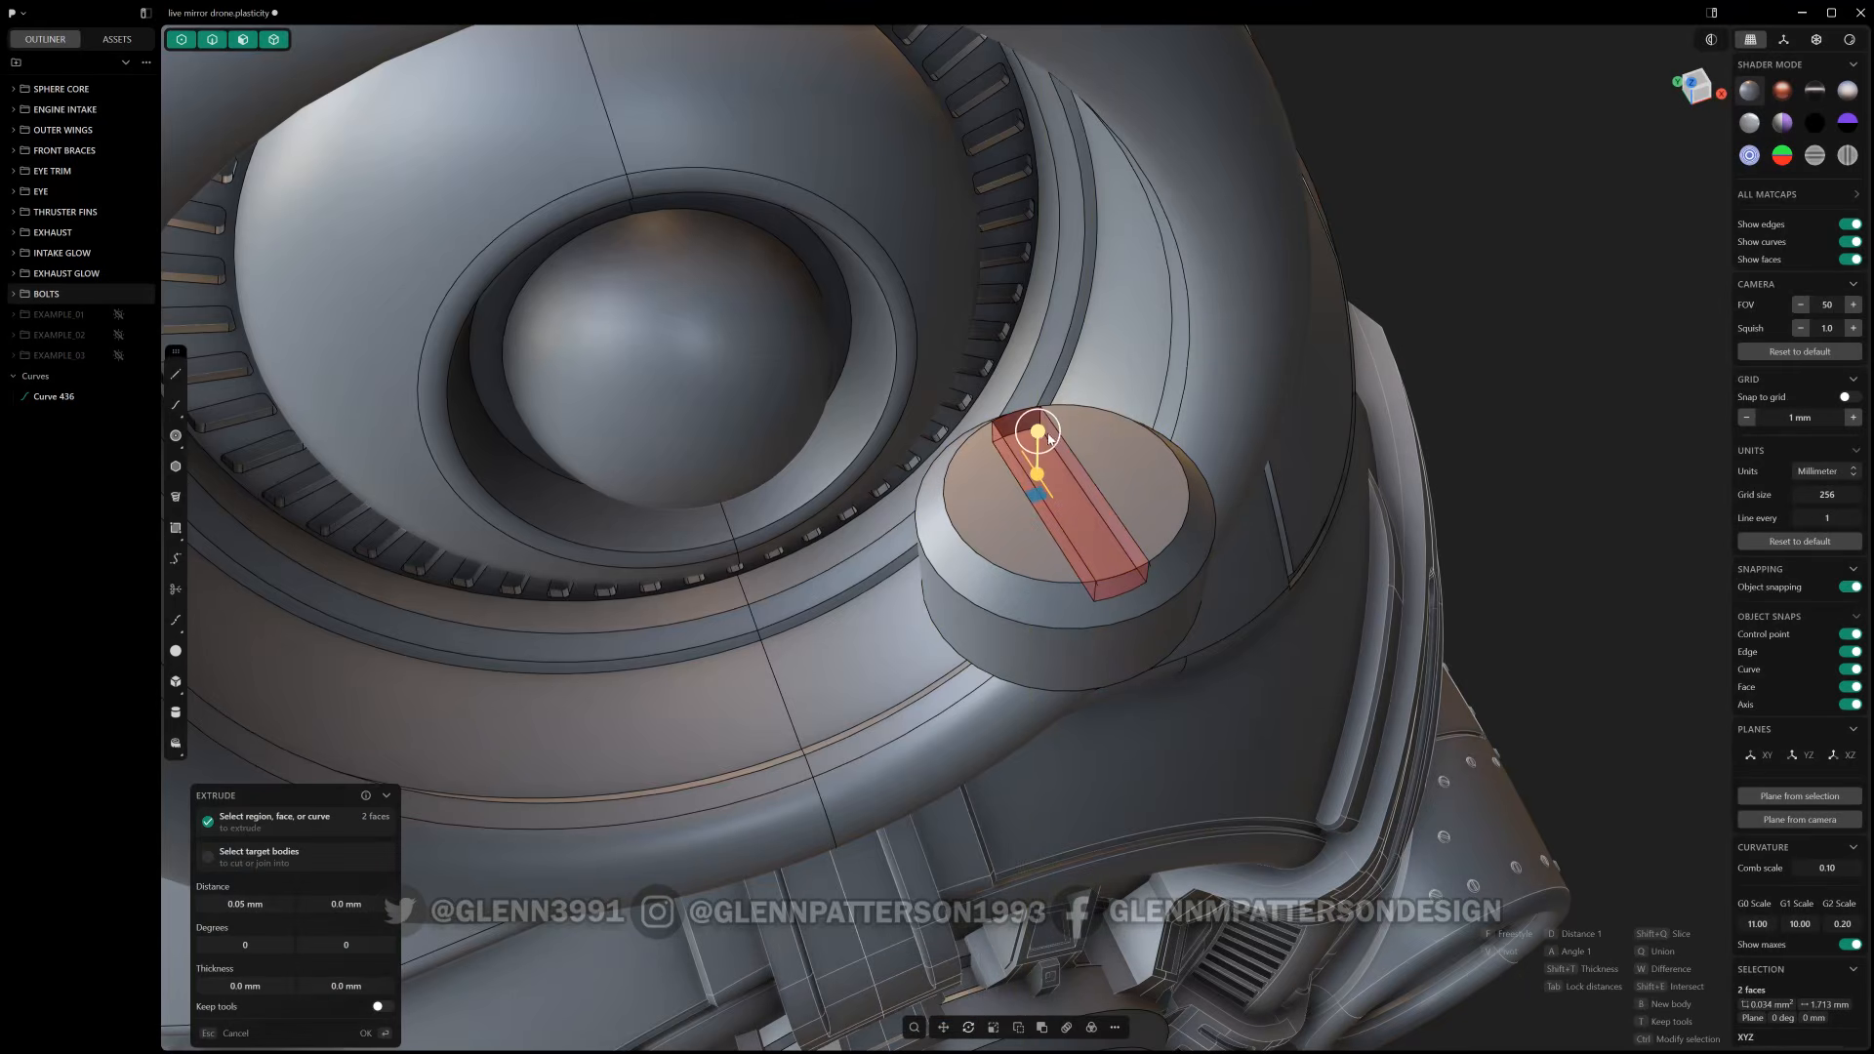
{"action": "right_click", "coordinate": [1054, 431]}
- Push both end faces of the slot outward so it runs fully through the source bolt's chamfer
{"action": "left_click", "coordinate": [1035, 416]}
{"action": "middle_click_drag", "start_coordinate": [1171, 615], "coordinate": [1400, 562]}
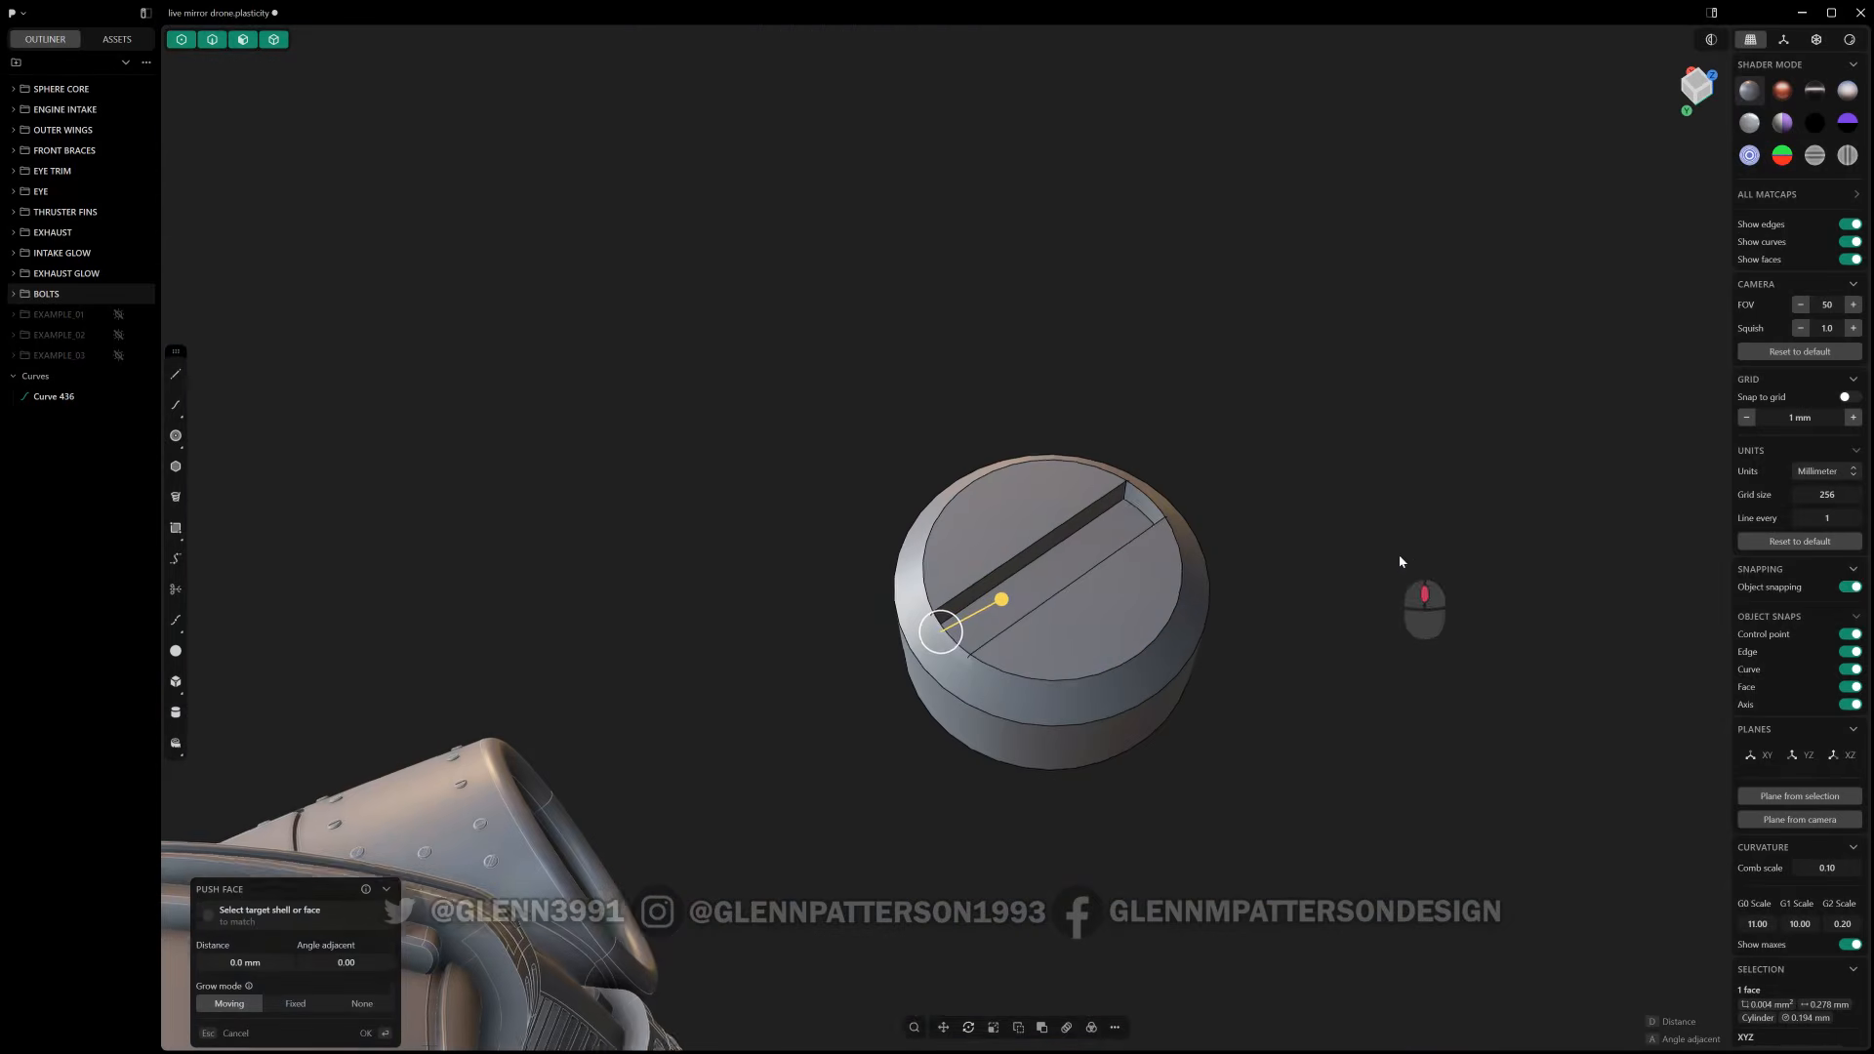
{"action": "left_click", "coordinate": [1137, 503], "text": "shift"}
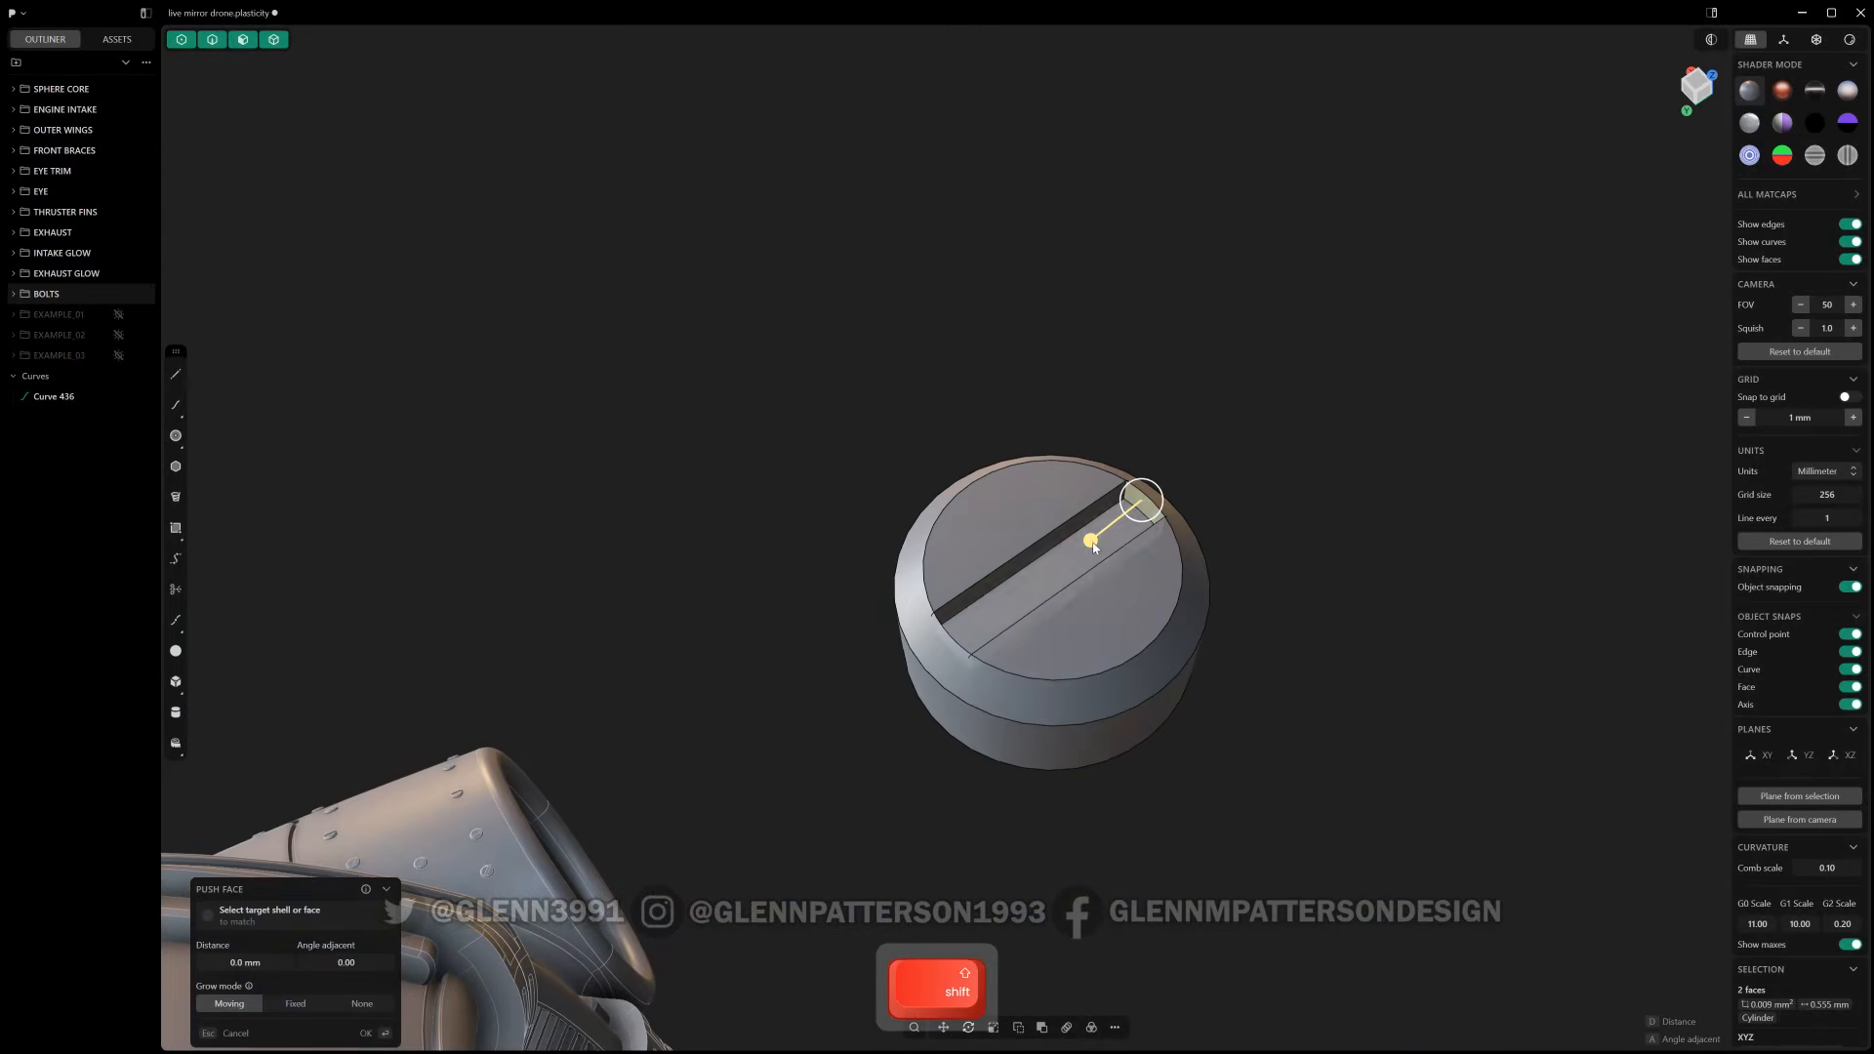
{"action": "left_click_drag", "start_coordinate": [1091, 540], "coordinate": [1181, 514]}
{"action": "right_click", "coordinate": [1249, 500]}
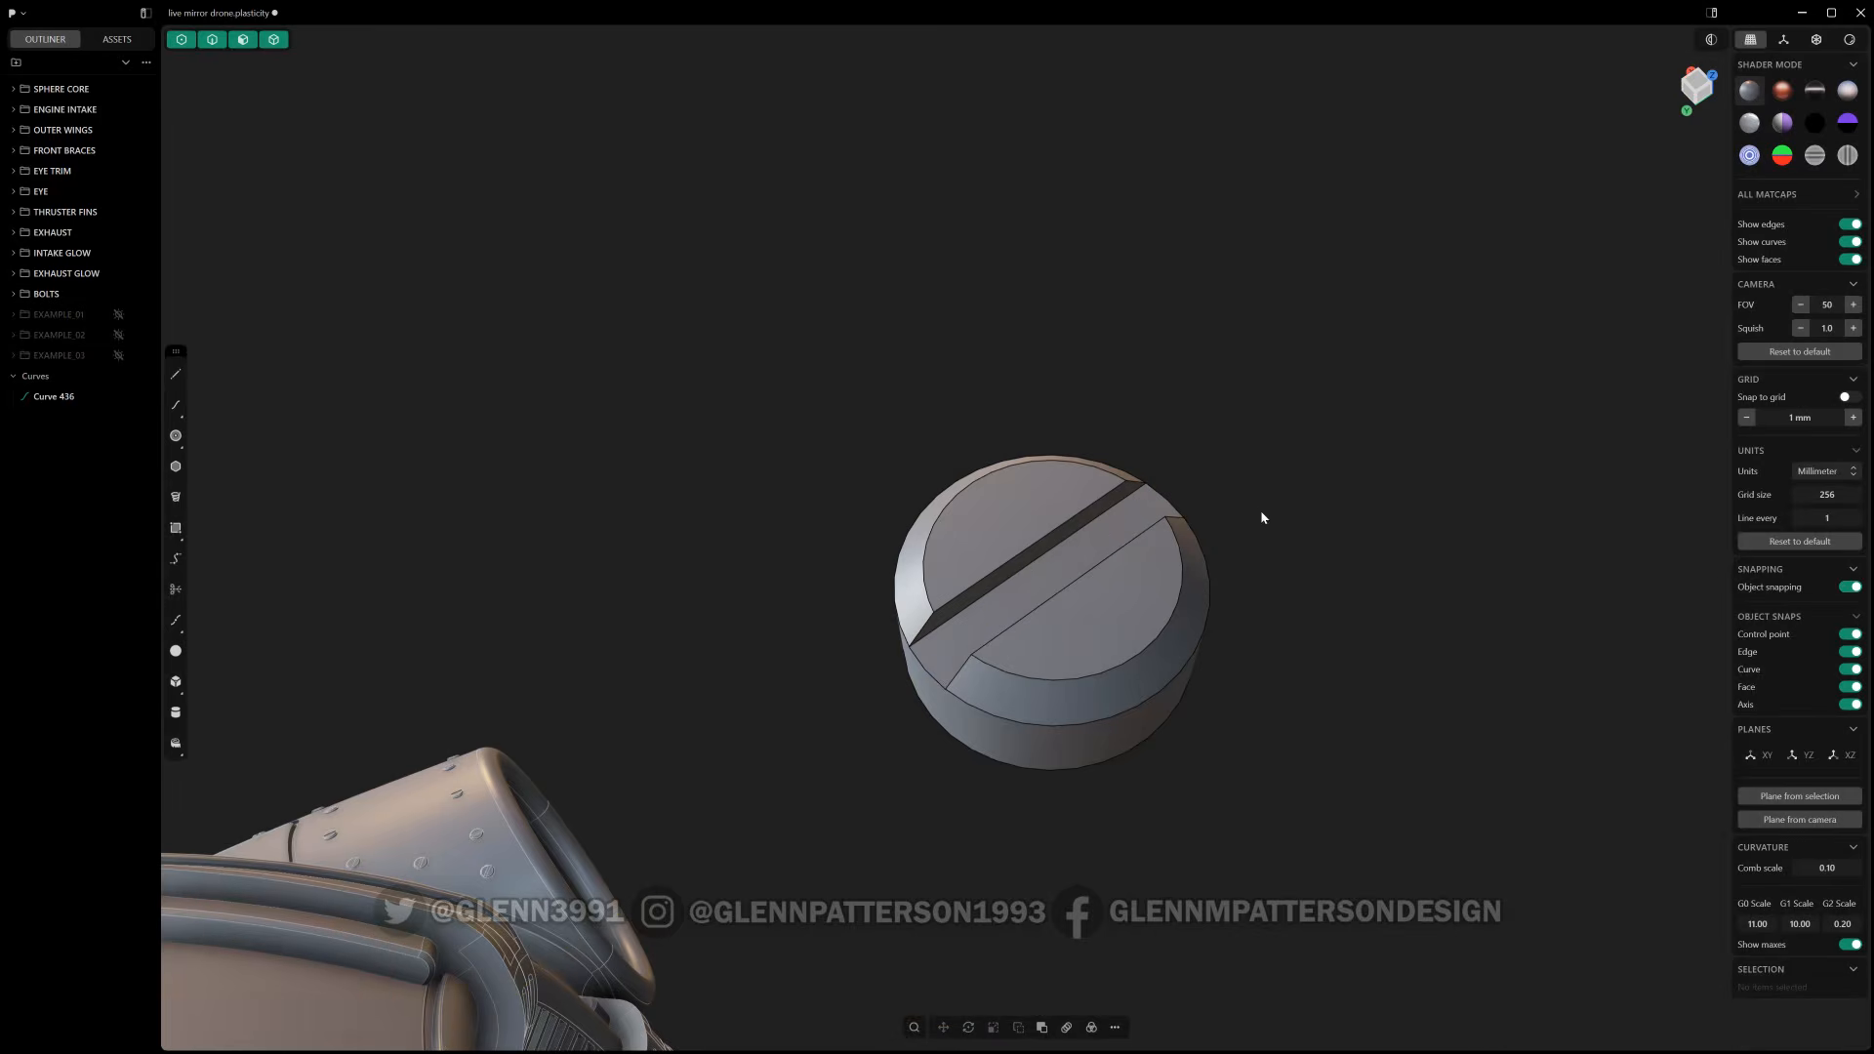
- Inspect the slotted bolt instances around the engine intake, along the panel curves and across the whole drone
{"action": "middle_click_drag", "start_coordinate": [1262, 518], "coordinate": [1008, 557]}
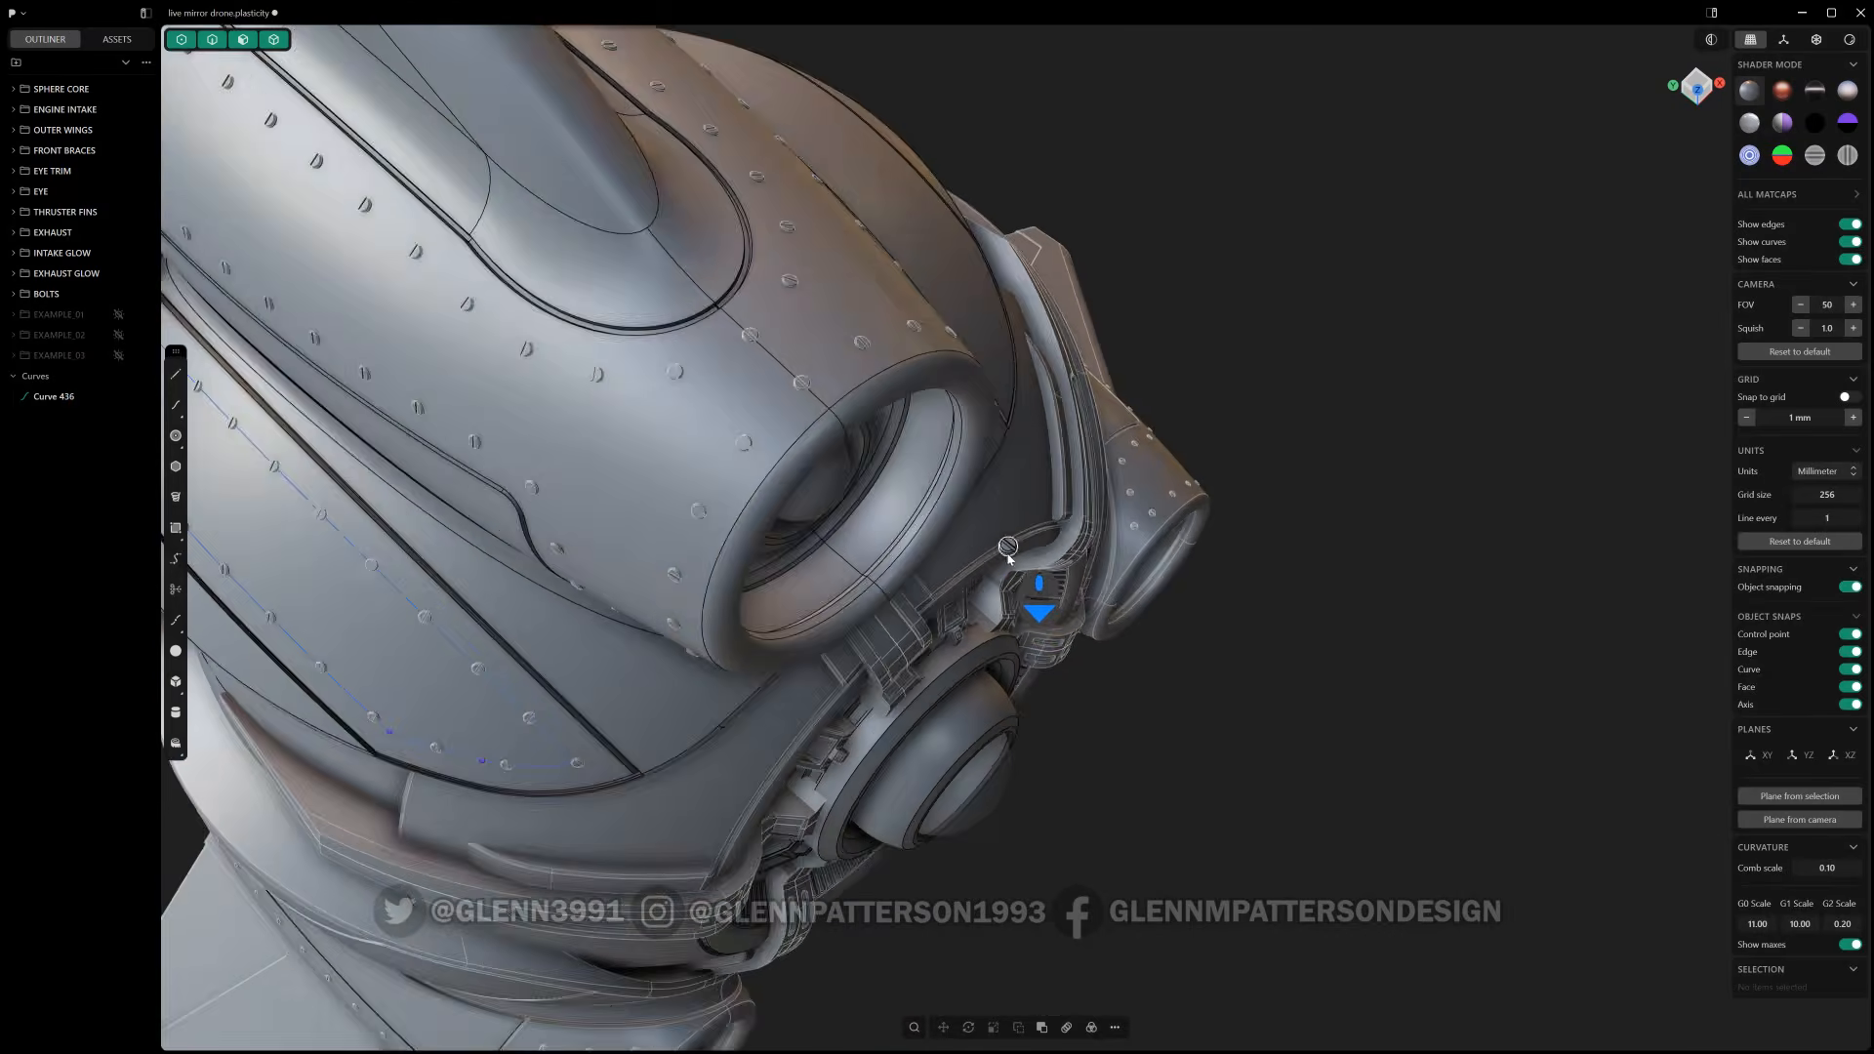
{"action": "scroll", "coordinate": [1009, 553], "scroll_direction": "down", "scroll_amount": 5}
{"action": "middle_click_drag", "start_coordinate": [825, 503], "coordinate": [859, 490]}
{"action": "scroll", "coordinate": [859, 490], "scroll_direction": "up", "scroll_amount": 6}
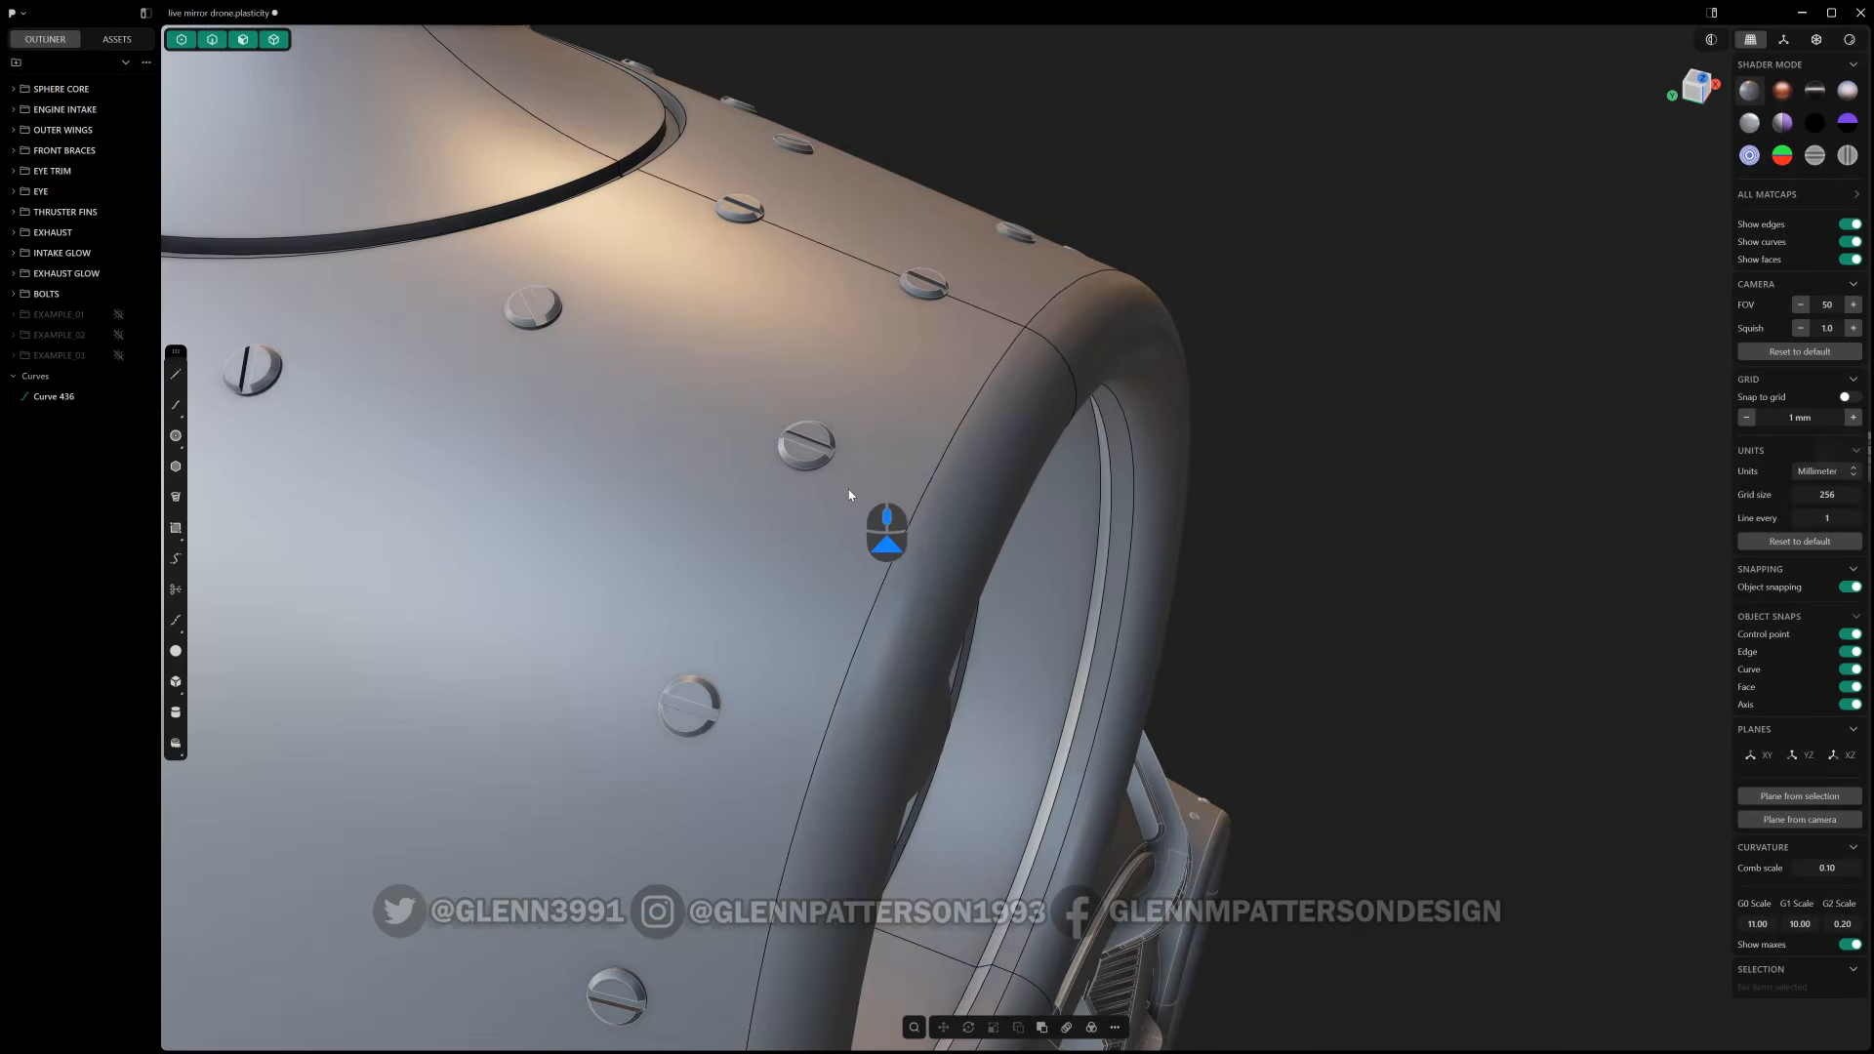
{"action": "scroll", "coordinate": [849, 495], "scroll_direction": "down", "scroll_amount": 5}
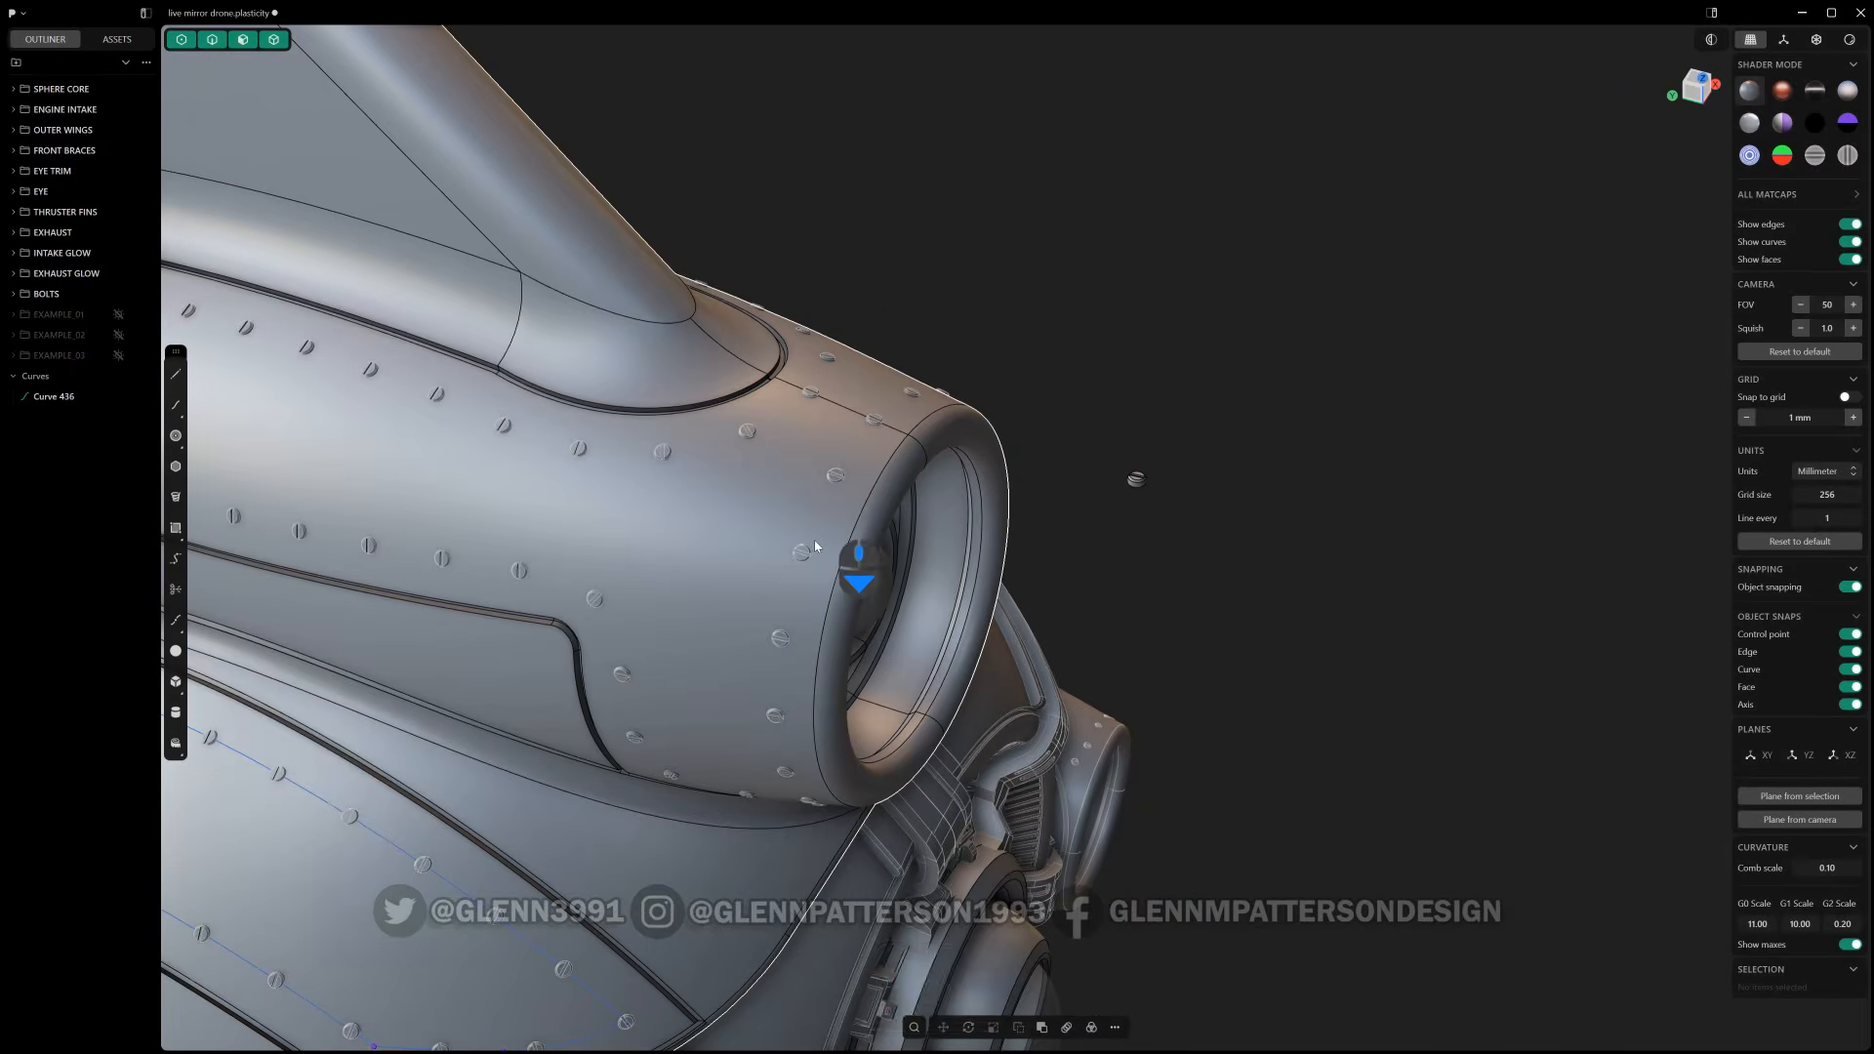
{"action": "middle_click_drag", "start_coordinate": [783, 558], "coordinate": [1062, 272], "text": "shift"}
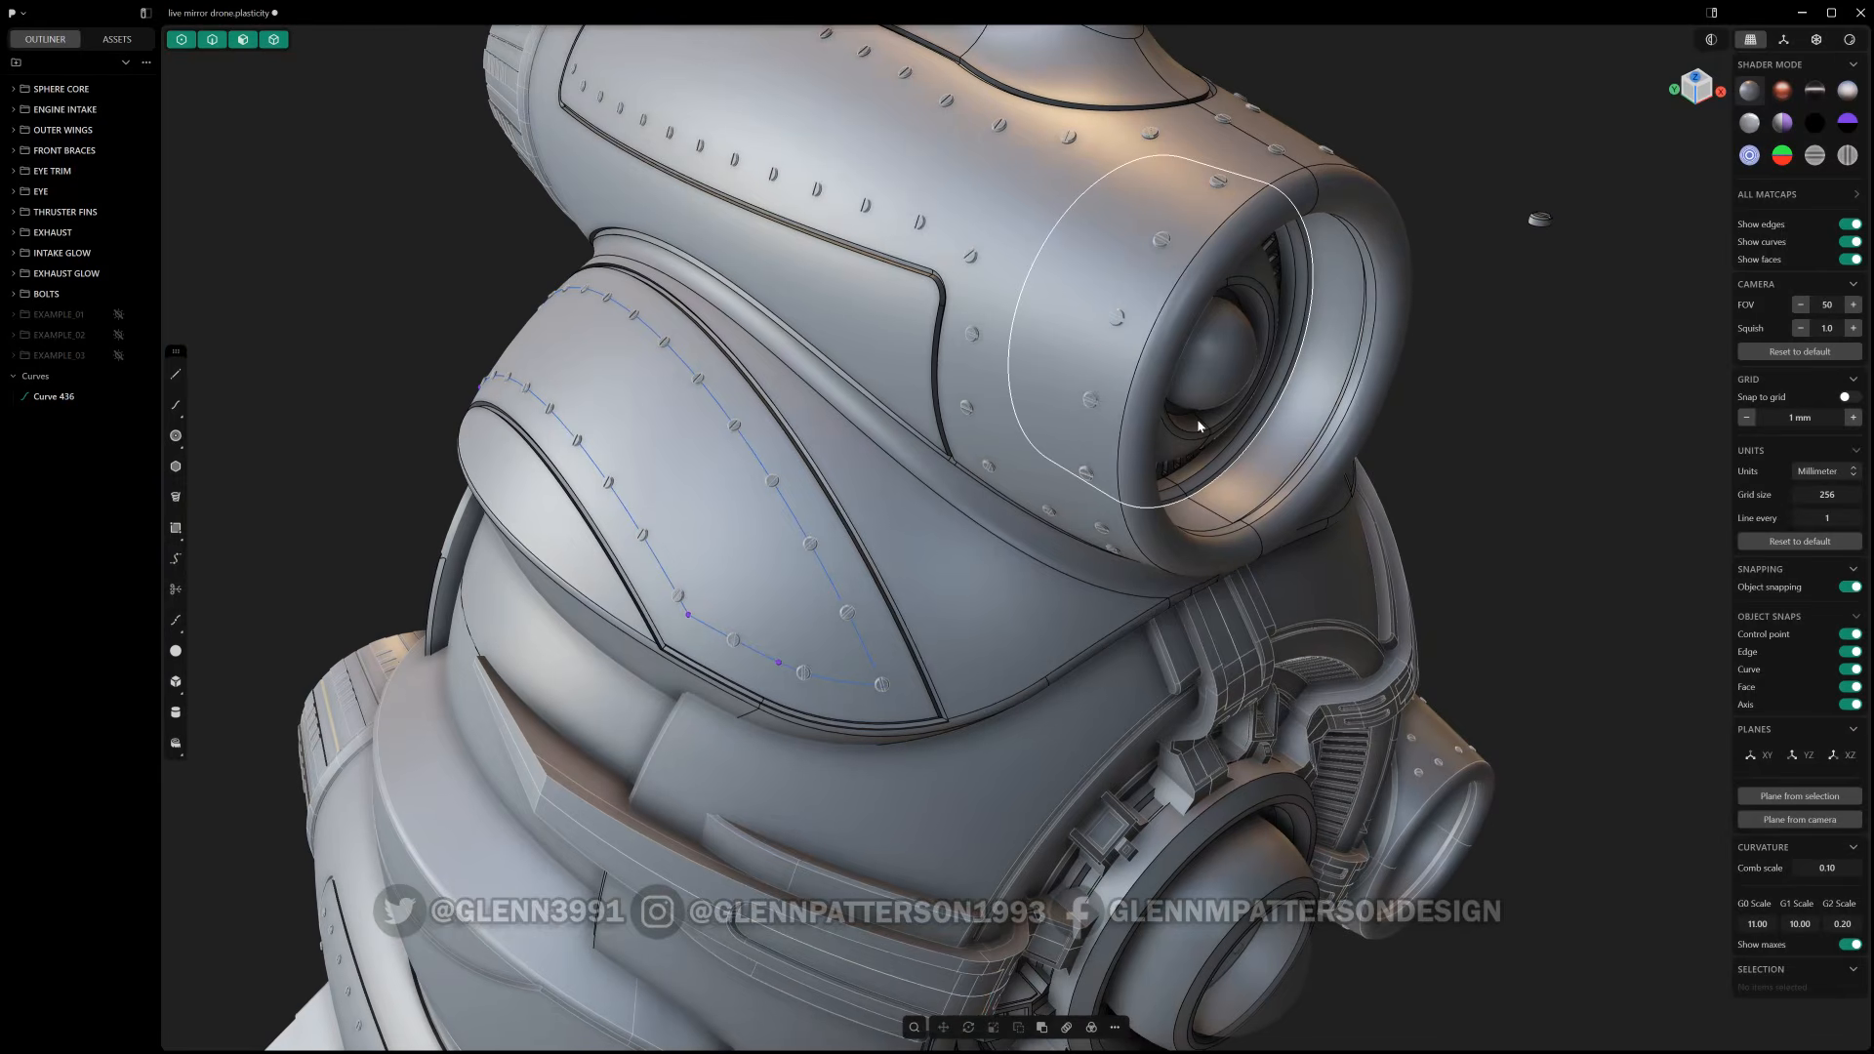
{"action": "scroll", "coordinate": [1197, 419], "scroll_direction": "down", "scroll_amount": 5}
{"action": "scroll", "coordinate": [1199, 422], "scroll_direction": "down", "scroll_amount": 4}
{"action": "middle_click_drag", "start_coordinate": [1187, 378], "coordinate": [1035, 580], "text": "shift"}
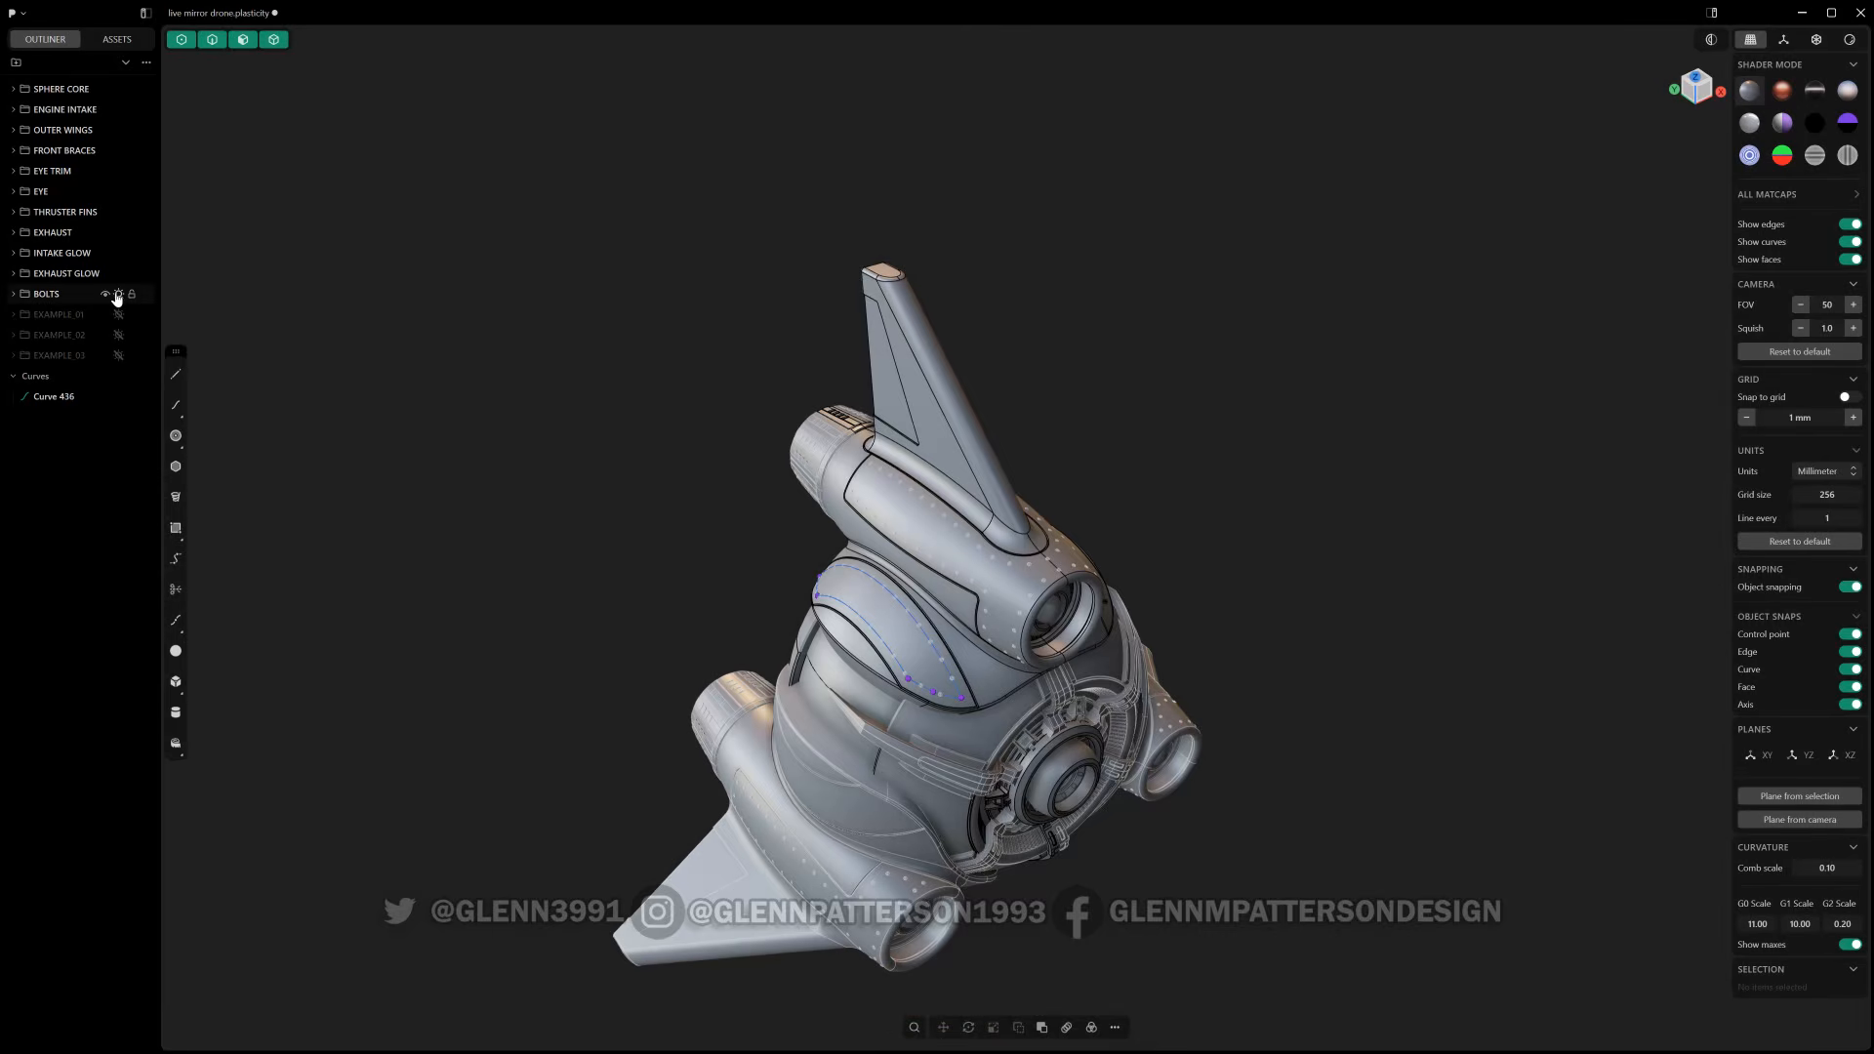
- Delete the leftover panel curve and hide the BOLTS group
{"action": "key", "text": "x"}
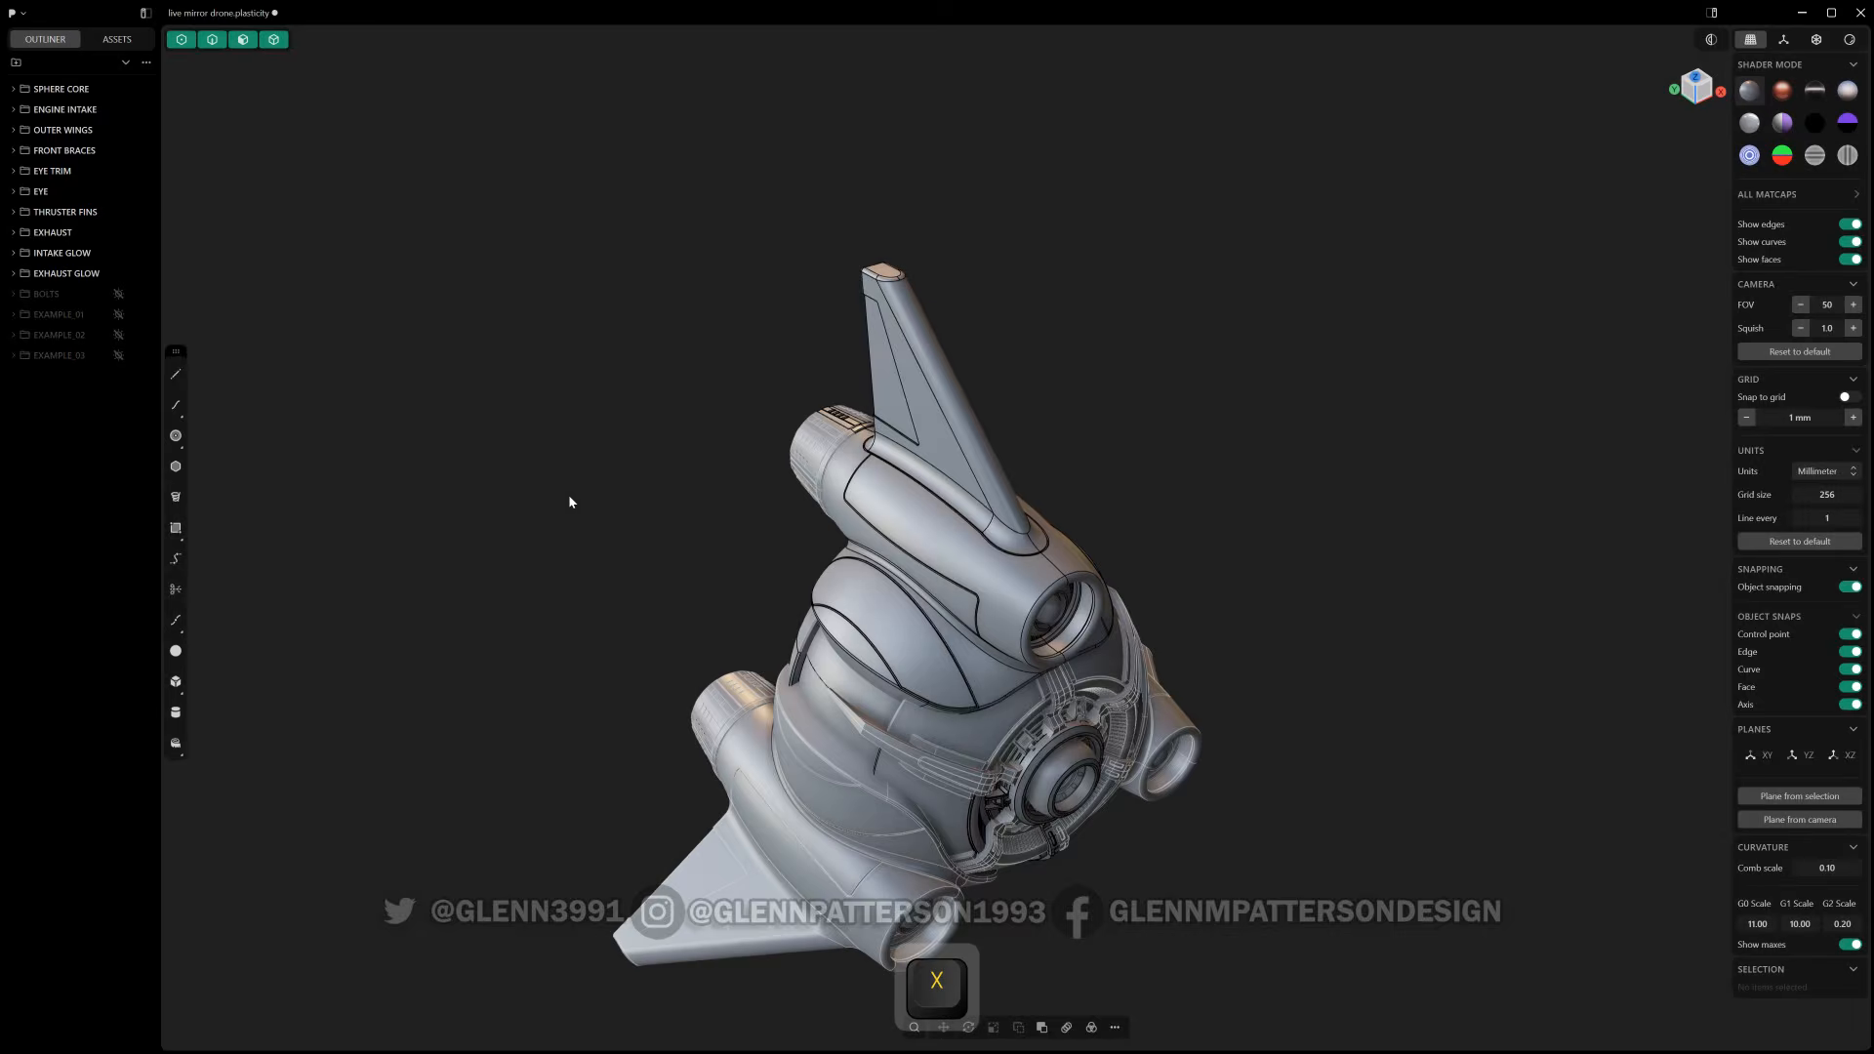
{"action": "scroll", "coordinate": [571, 488], "scroll_direction": "up", "scroll_amount": 5}
{"action": "scroll", "coordinate": [600, 466], "scroll_direction": "down", "scroll_amount": 5}
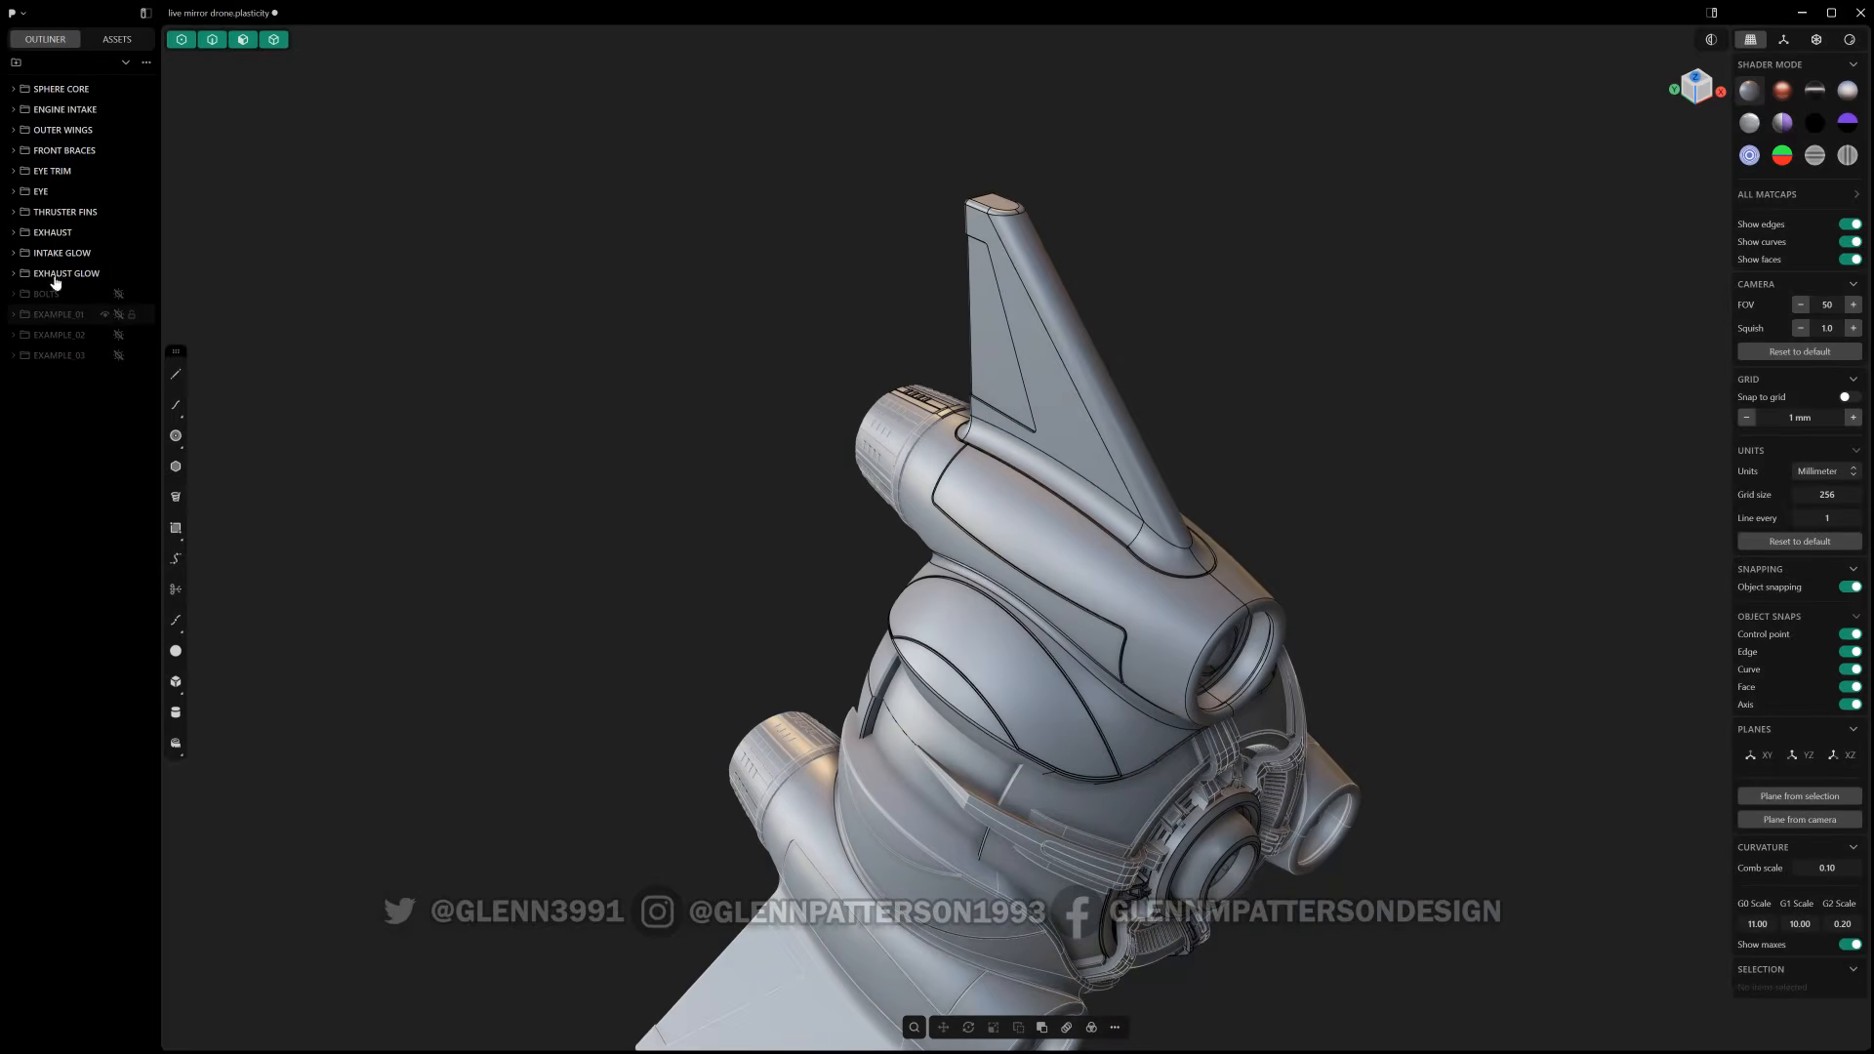
- Show the EXAMPLE_01 group and isolate it, framed in the view
{"action": "left_click", "coordinate": [118, 317]}
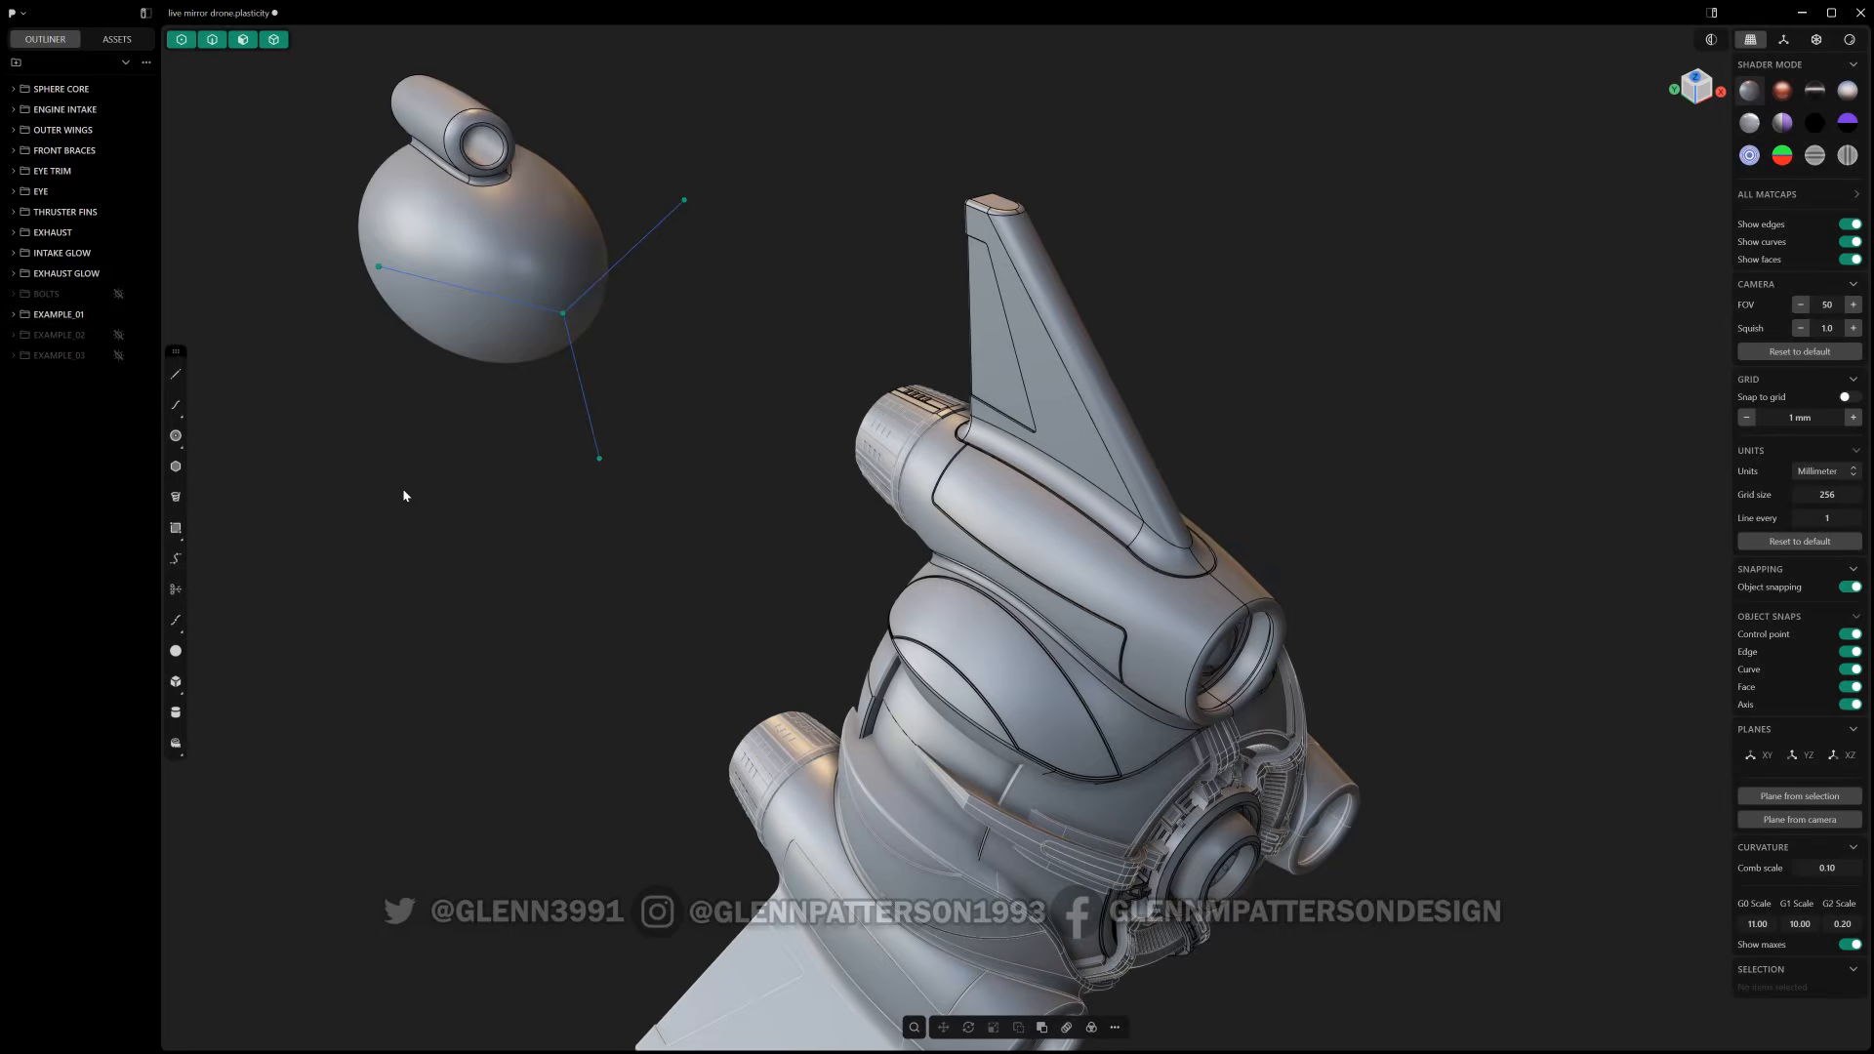
{"action": "middle_click_drag", "start_coordinate": [654, 613], "coordinate": [1232, 697]}
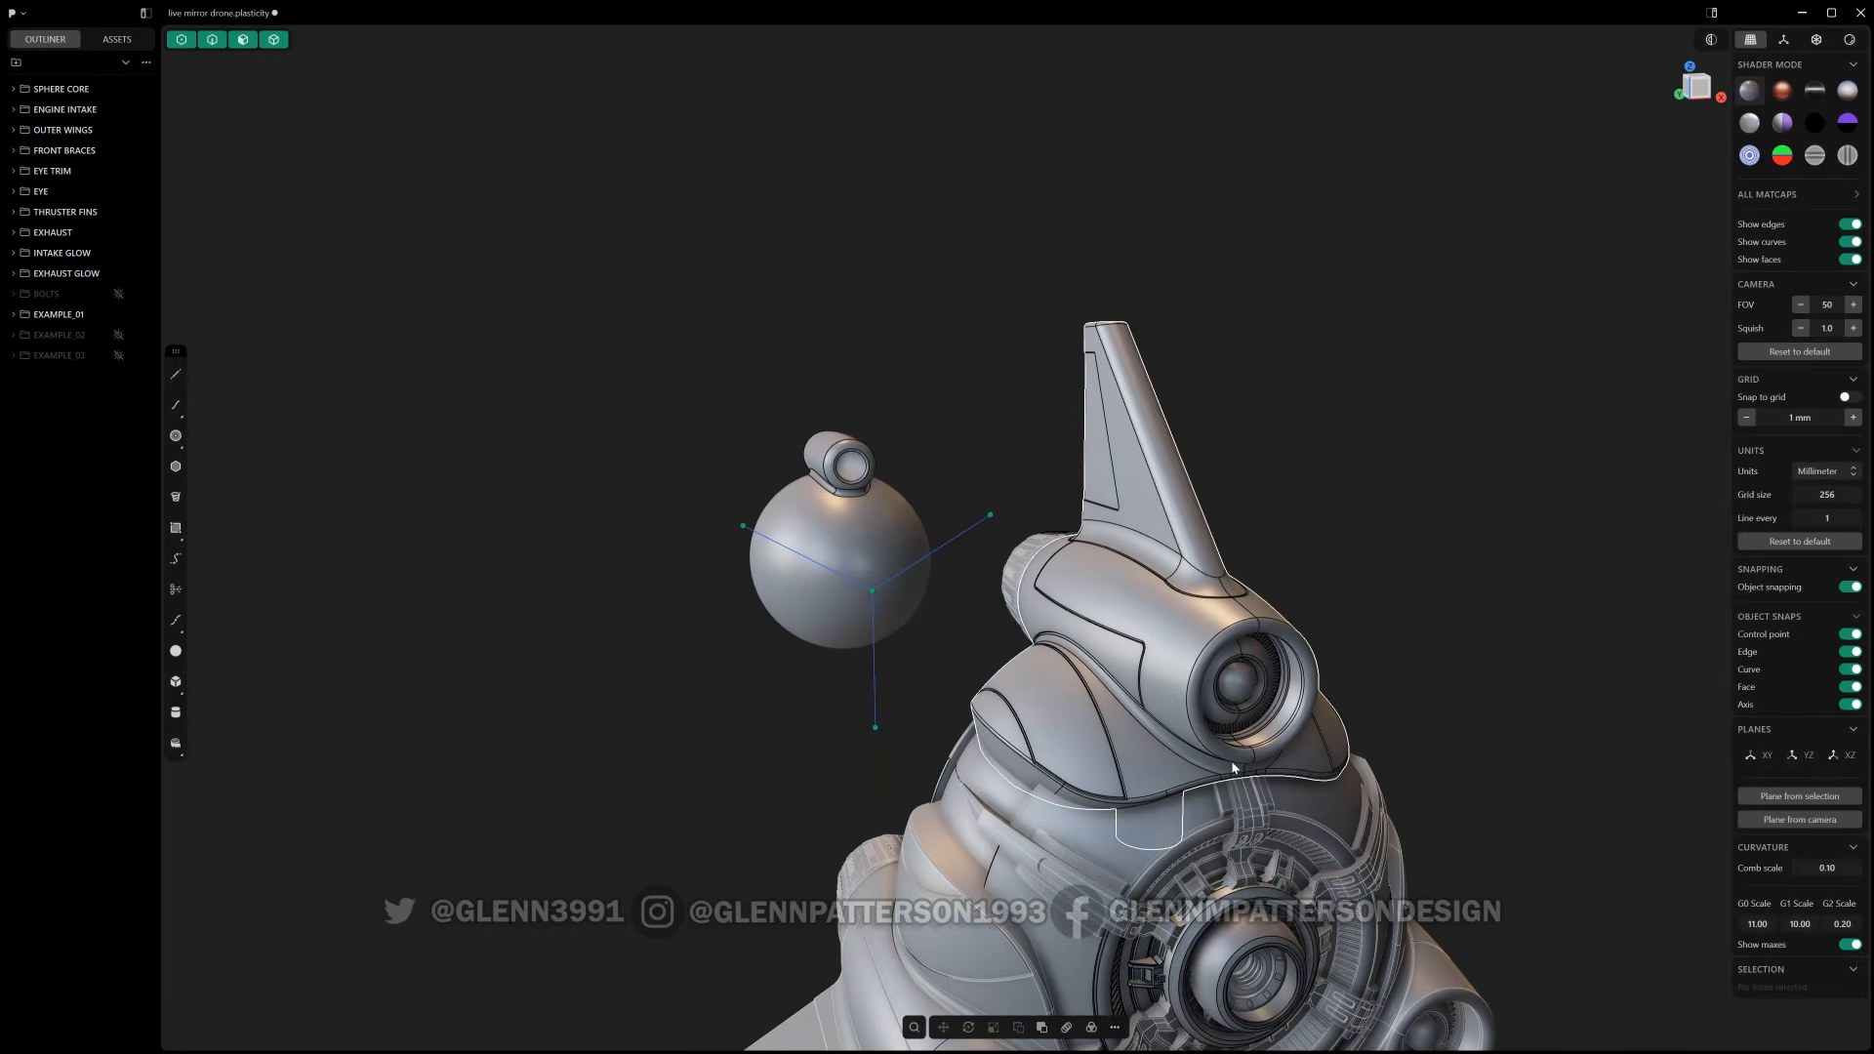
{"action": "scroll", "coordinate": [1235, 774], "scroll_direction": "down", "scroll_amount": 3}
{"action": "middle_click_drag", "start_coordinate": [1235, 773], "coordinate": [1128, 732], "text": "shift"}
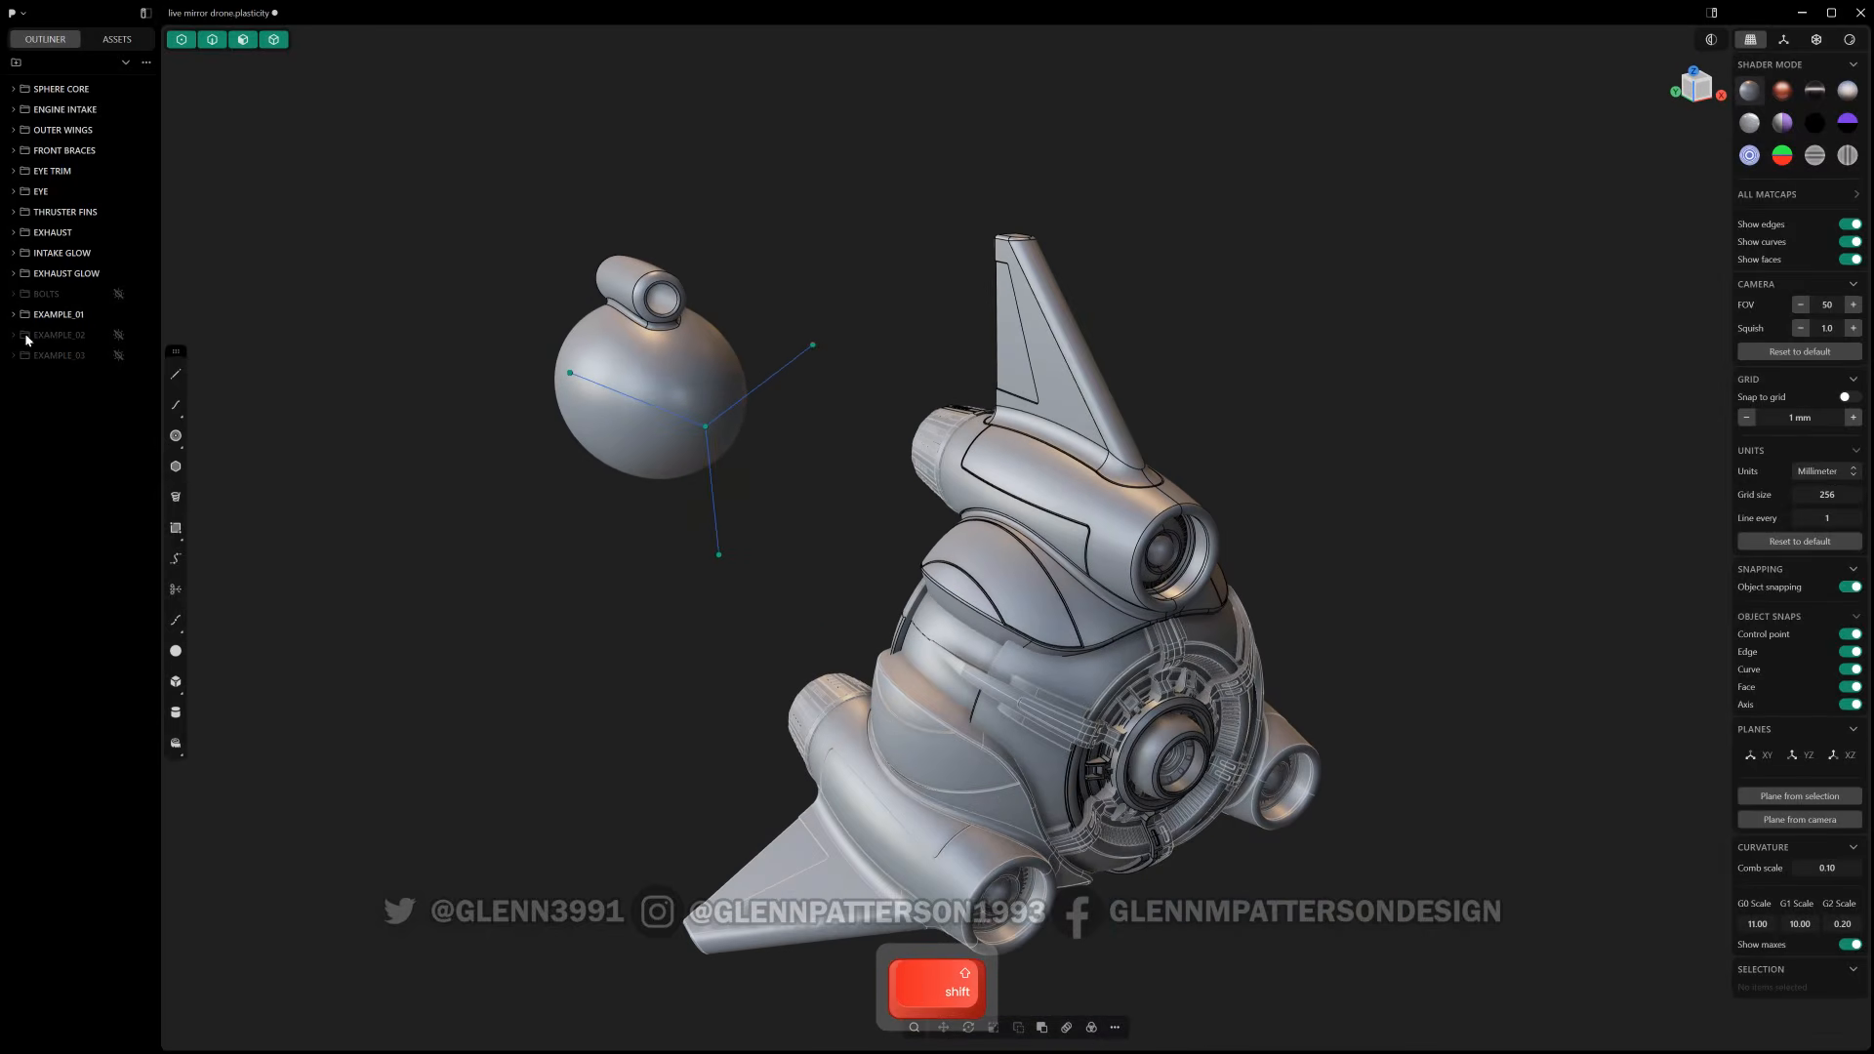
{"action": "left_click", "coordinate": [46, 317], "text": "alt"}
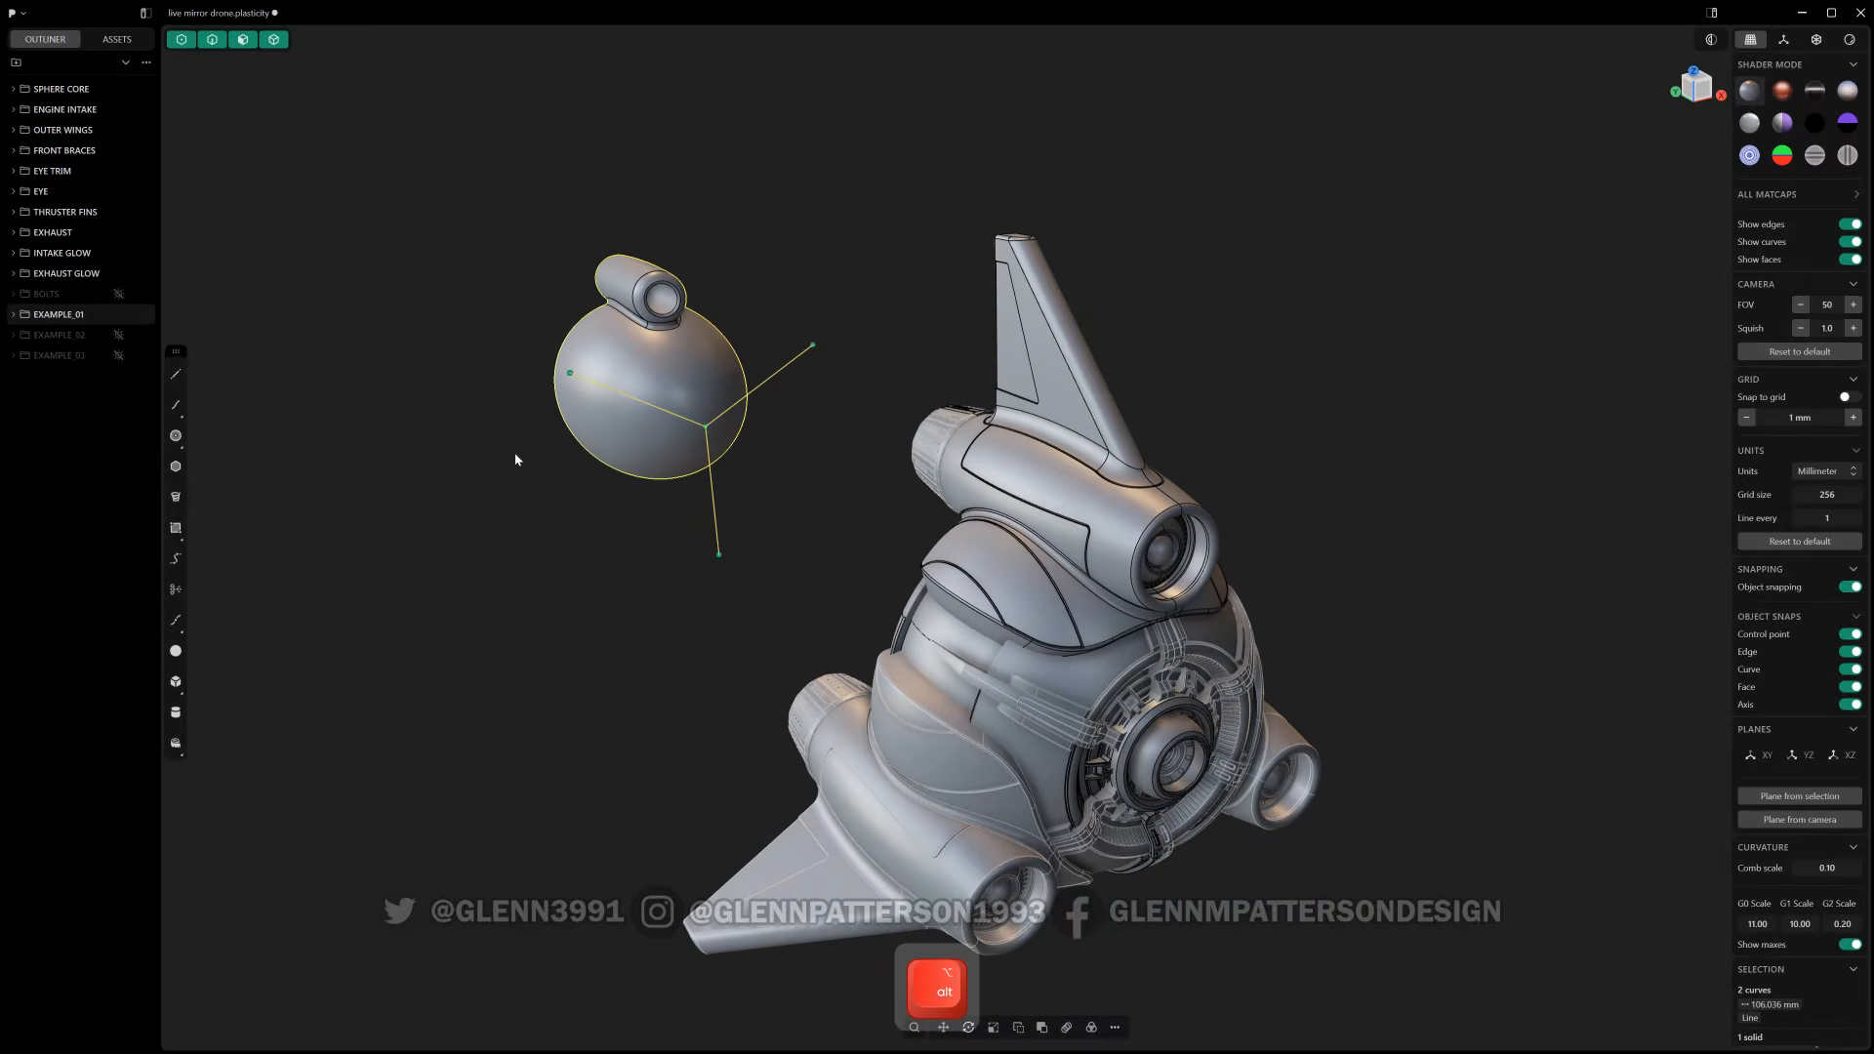
{"action": "key", "text": "period"}
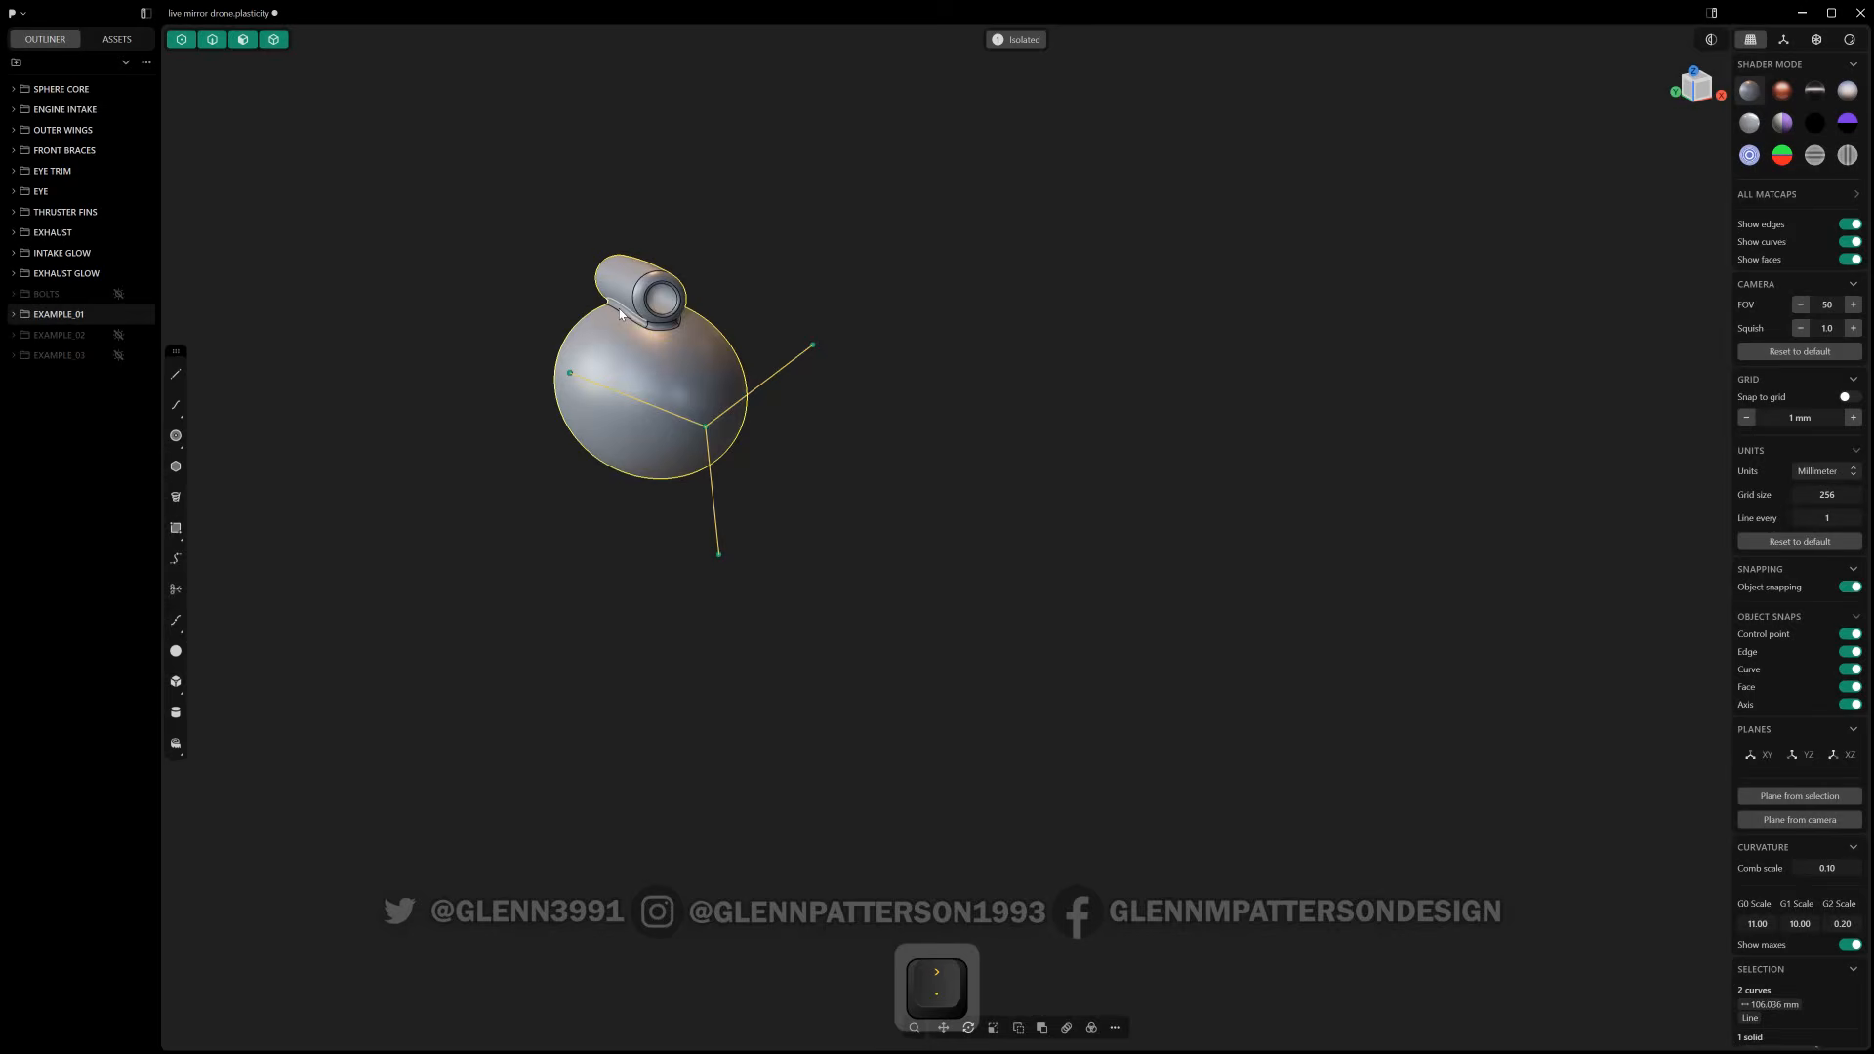
{"action": "key", "text": "slash"}
- Cut the example sphere from the front view with the two upper angled lines and delete the lower piece
{"action": "middle_click_drag", "start_coordinate": [1380, 336], "coordinate": [1491, 338]}
{"action": "left_click", "coordinate": [1336, 287]}
{"action": "middle_click_drag", "start_coordinate": [864, 455], "coordinate": [1172, 632], "text": "alt"}
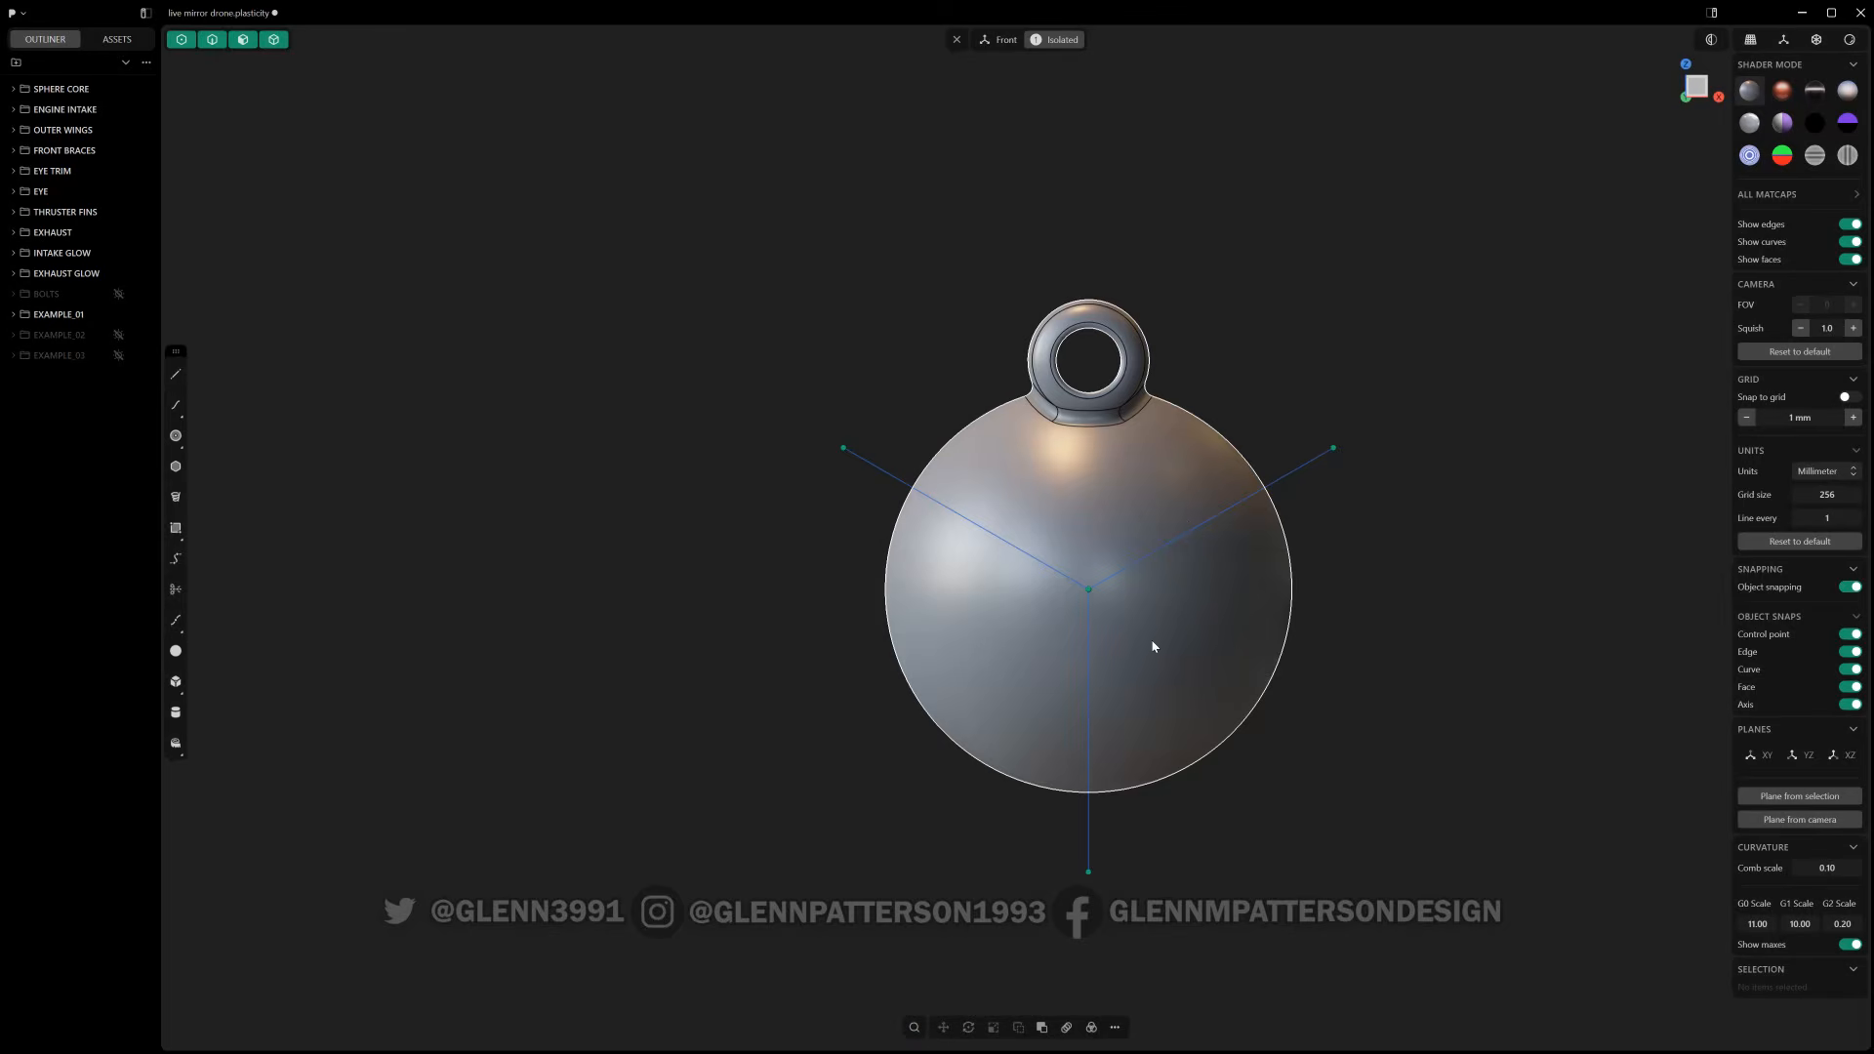
{"action": "left_click", "coordinate": [1015, 548]}
{"action": "key", "text": "c"}
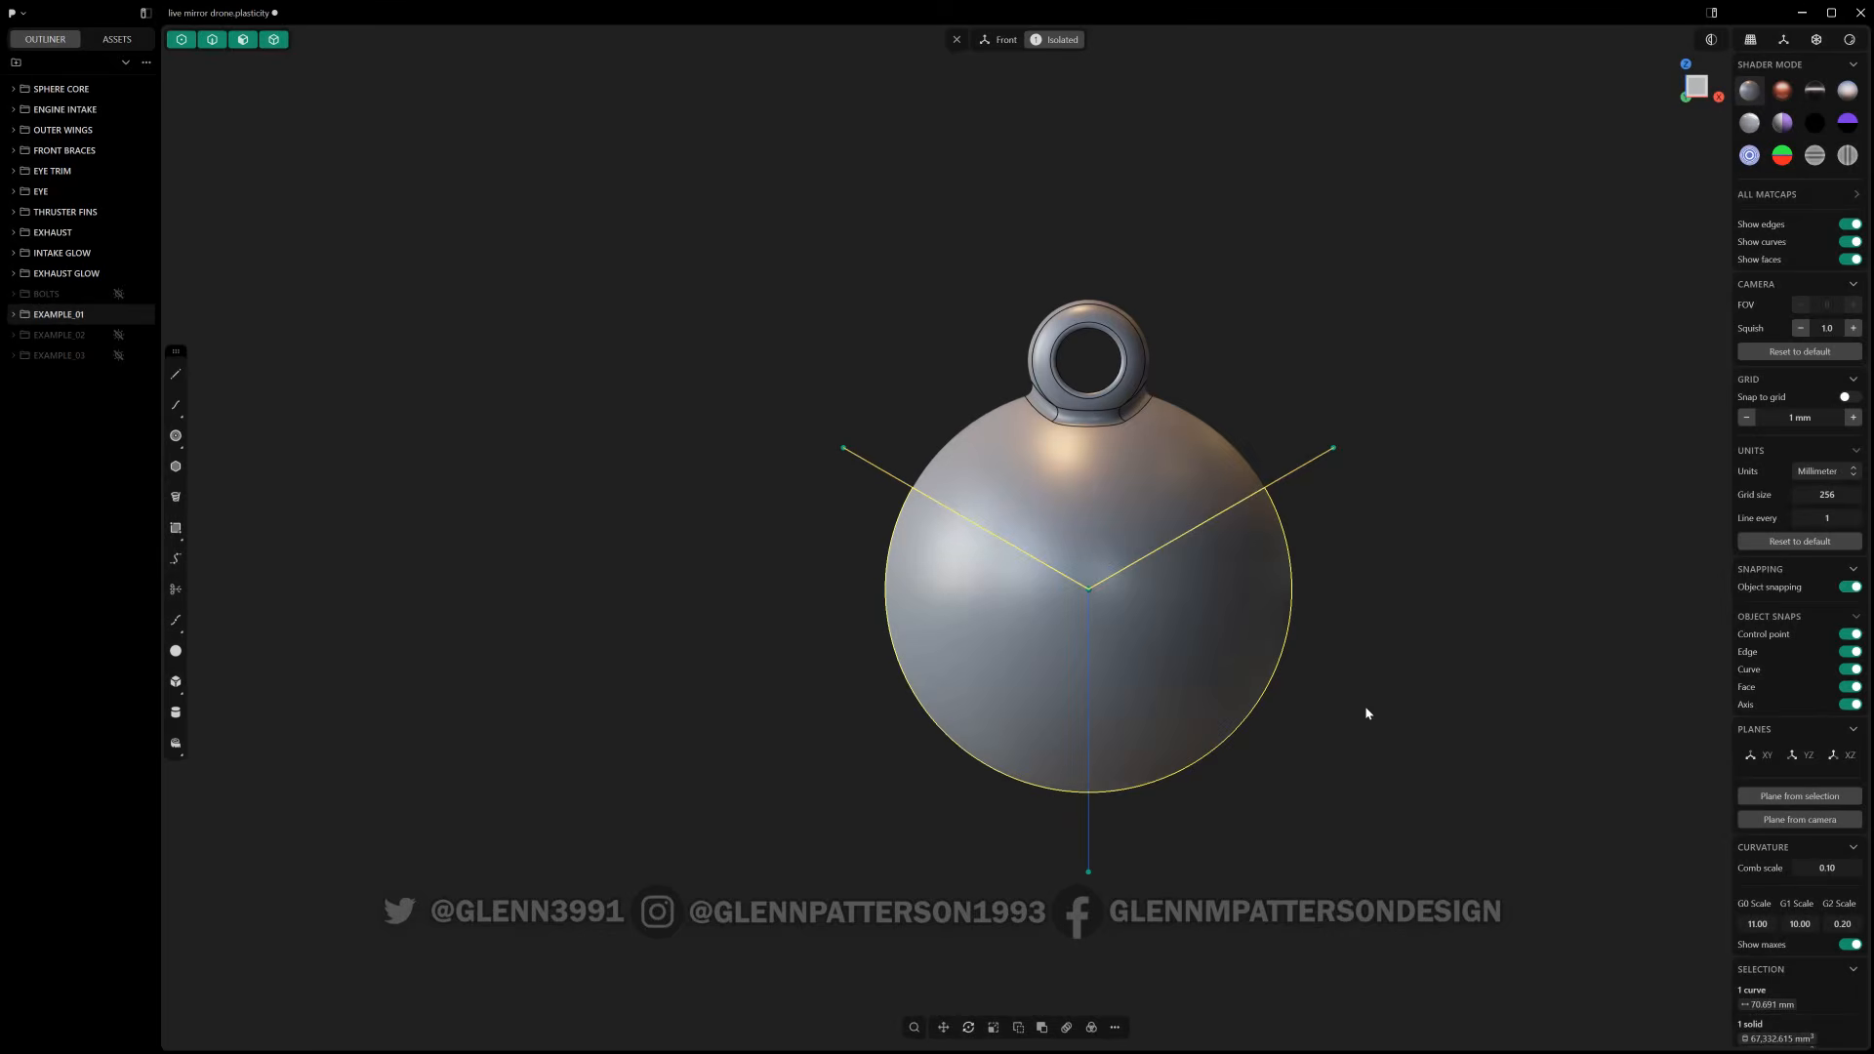
{"action": "left_click", "coordinate": [1449, 635]}
{"action": "left_click_drag", "start_coordinate": [1369, 362], "coordinate": [1313, 557]}
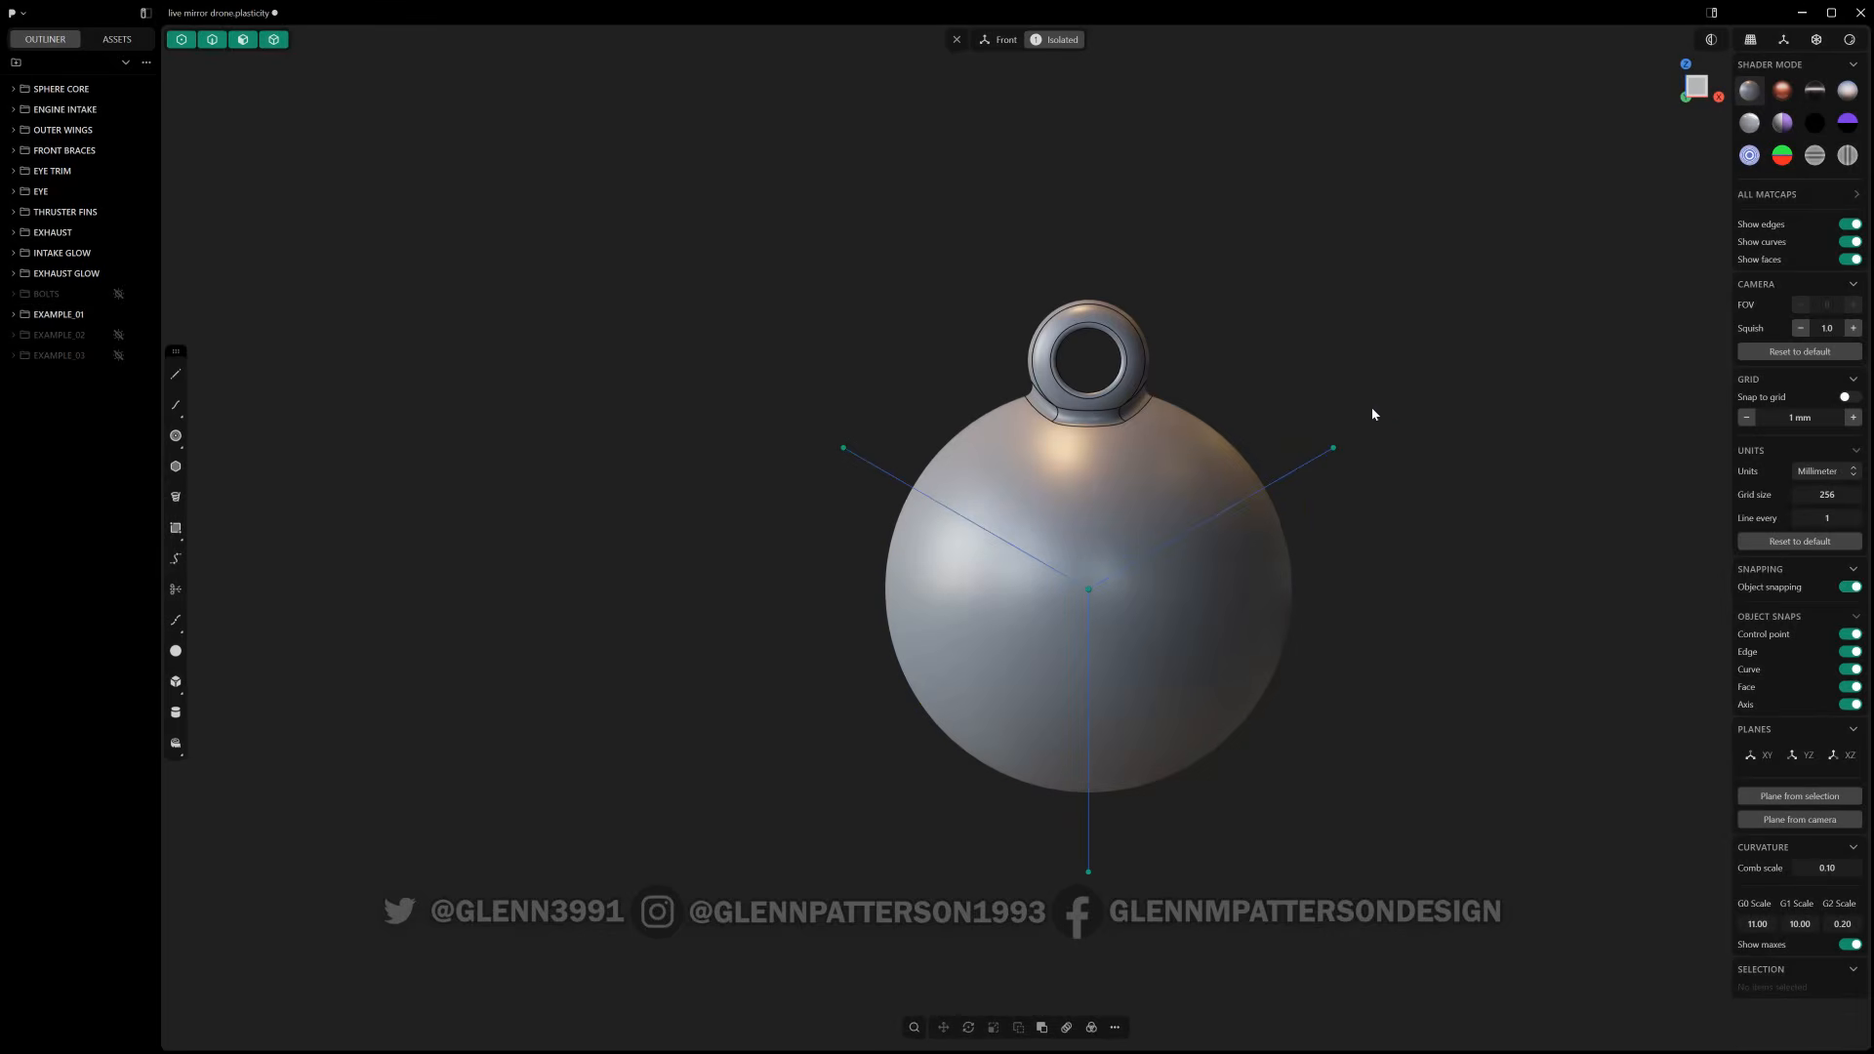
{"action": "left_click", "coordinate": [1247, 690]}
{"action": "key", "text": "x"}
- Create an instance of the remaining wedge with its engine pod and leave it in place over the source
{"action": "middle_click_drag", "start_coordinate": [1247, 691], "coordinate": [926, 461]}
{"action": "left_click", "coordinate": [926, 461]}
{"action": "type", "text": "f"}
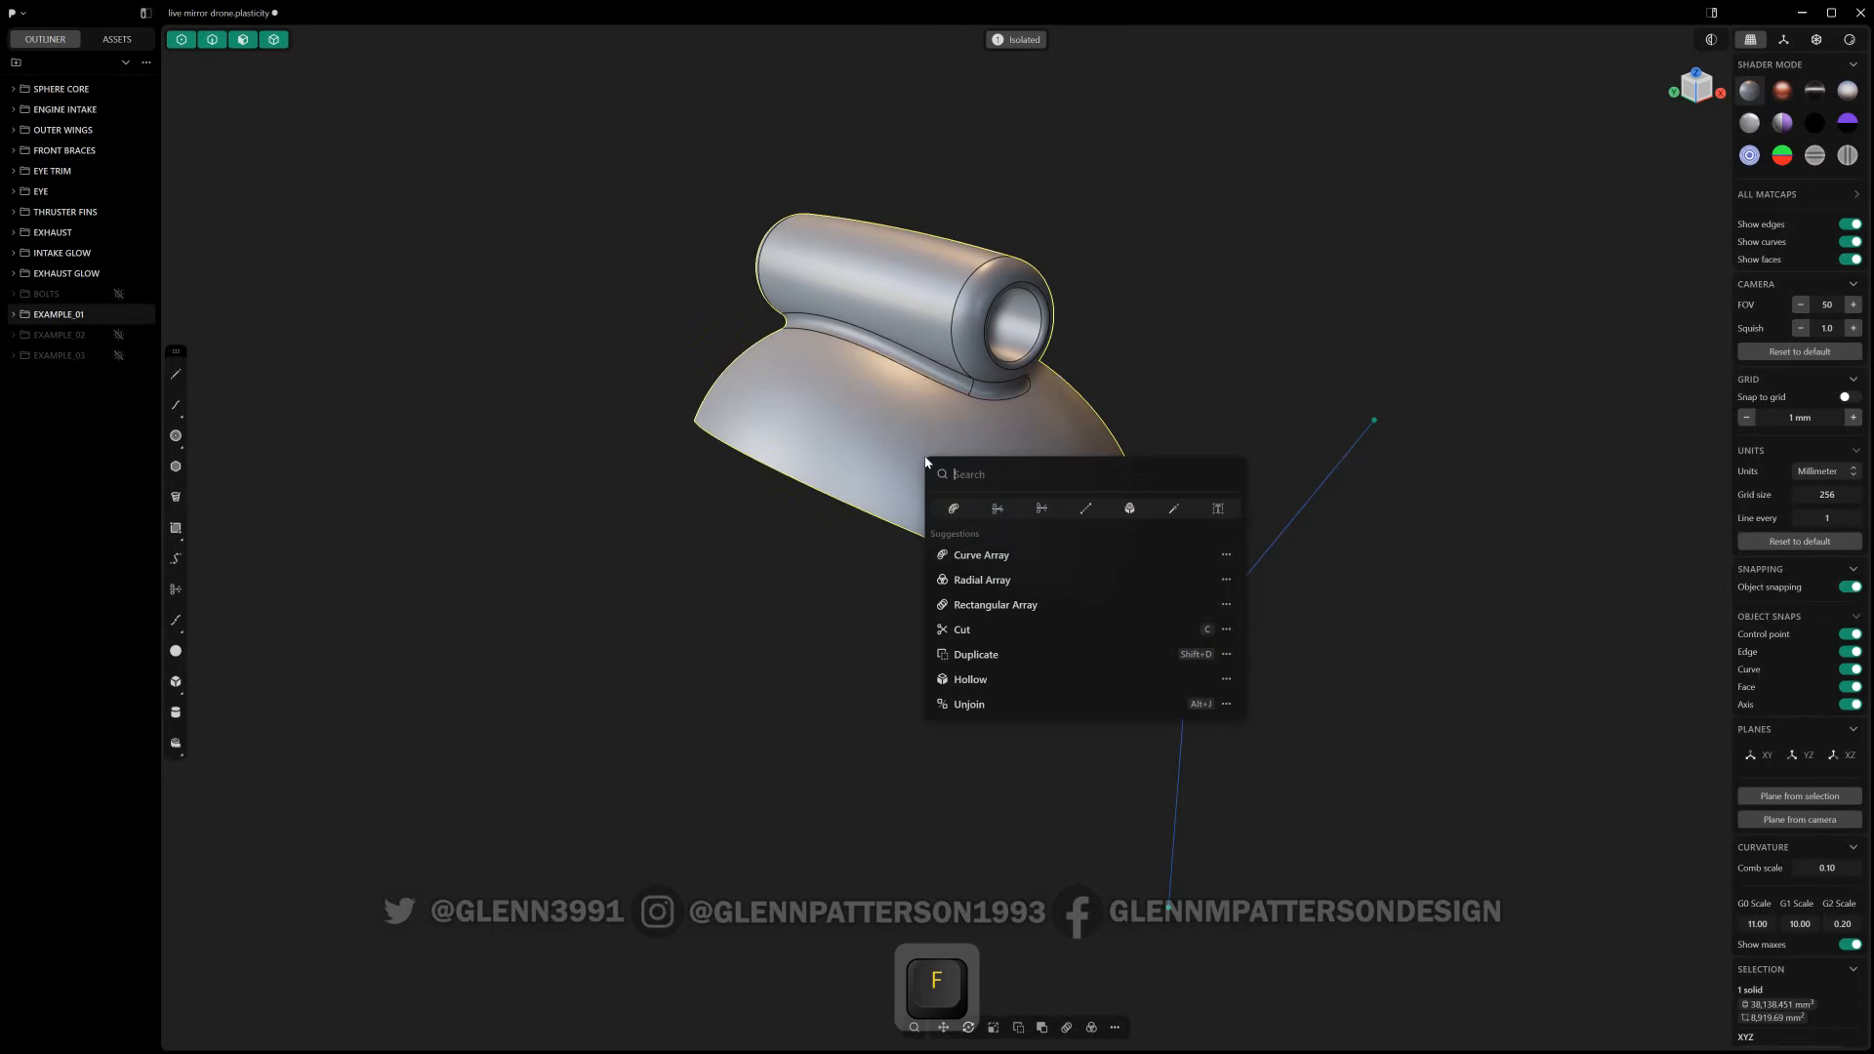
{"action": "type", "text": "CR"}
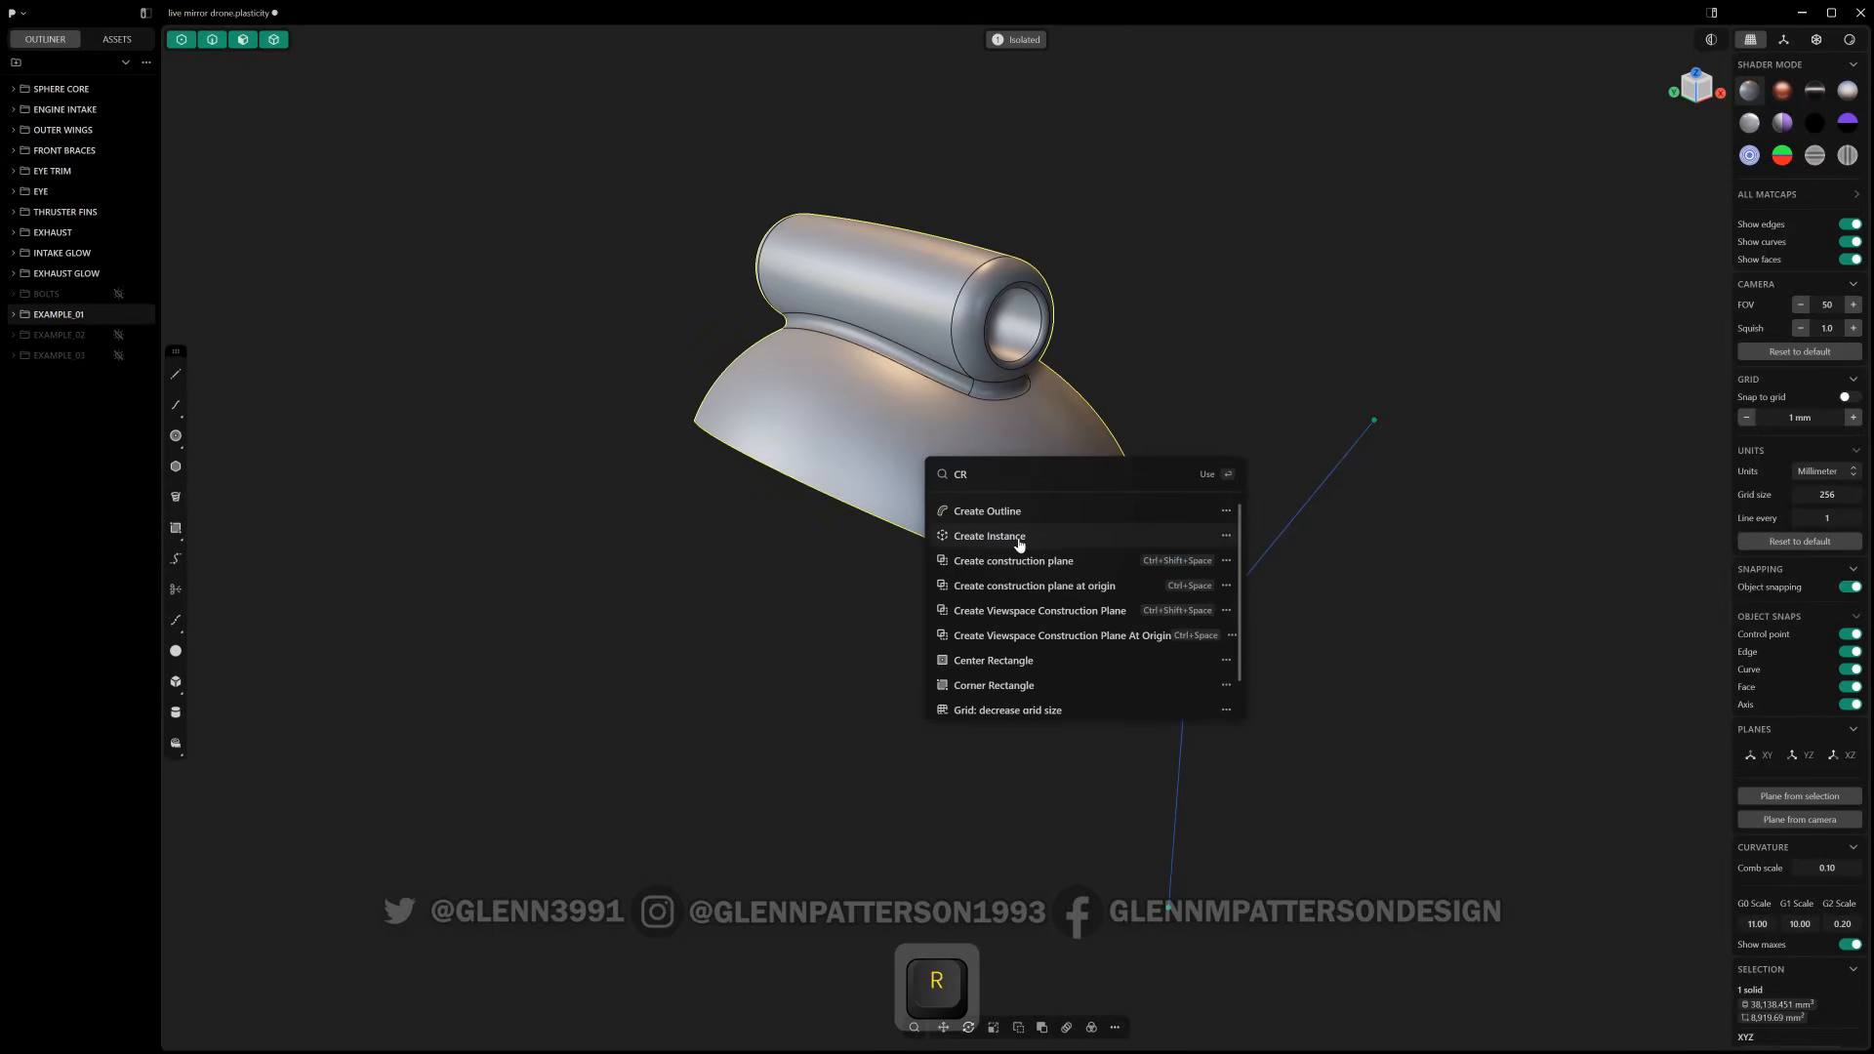
{"action": "left_click", "coordinate": [1018, 542]}
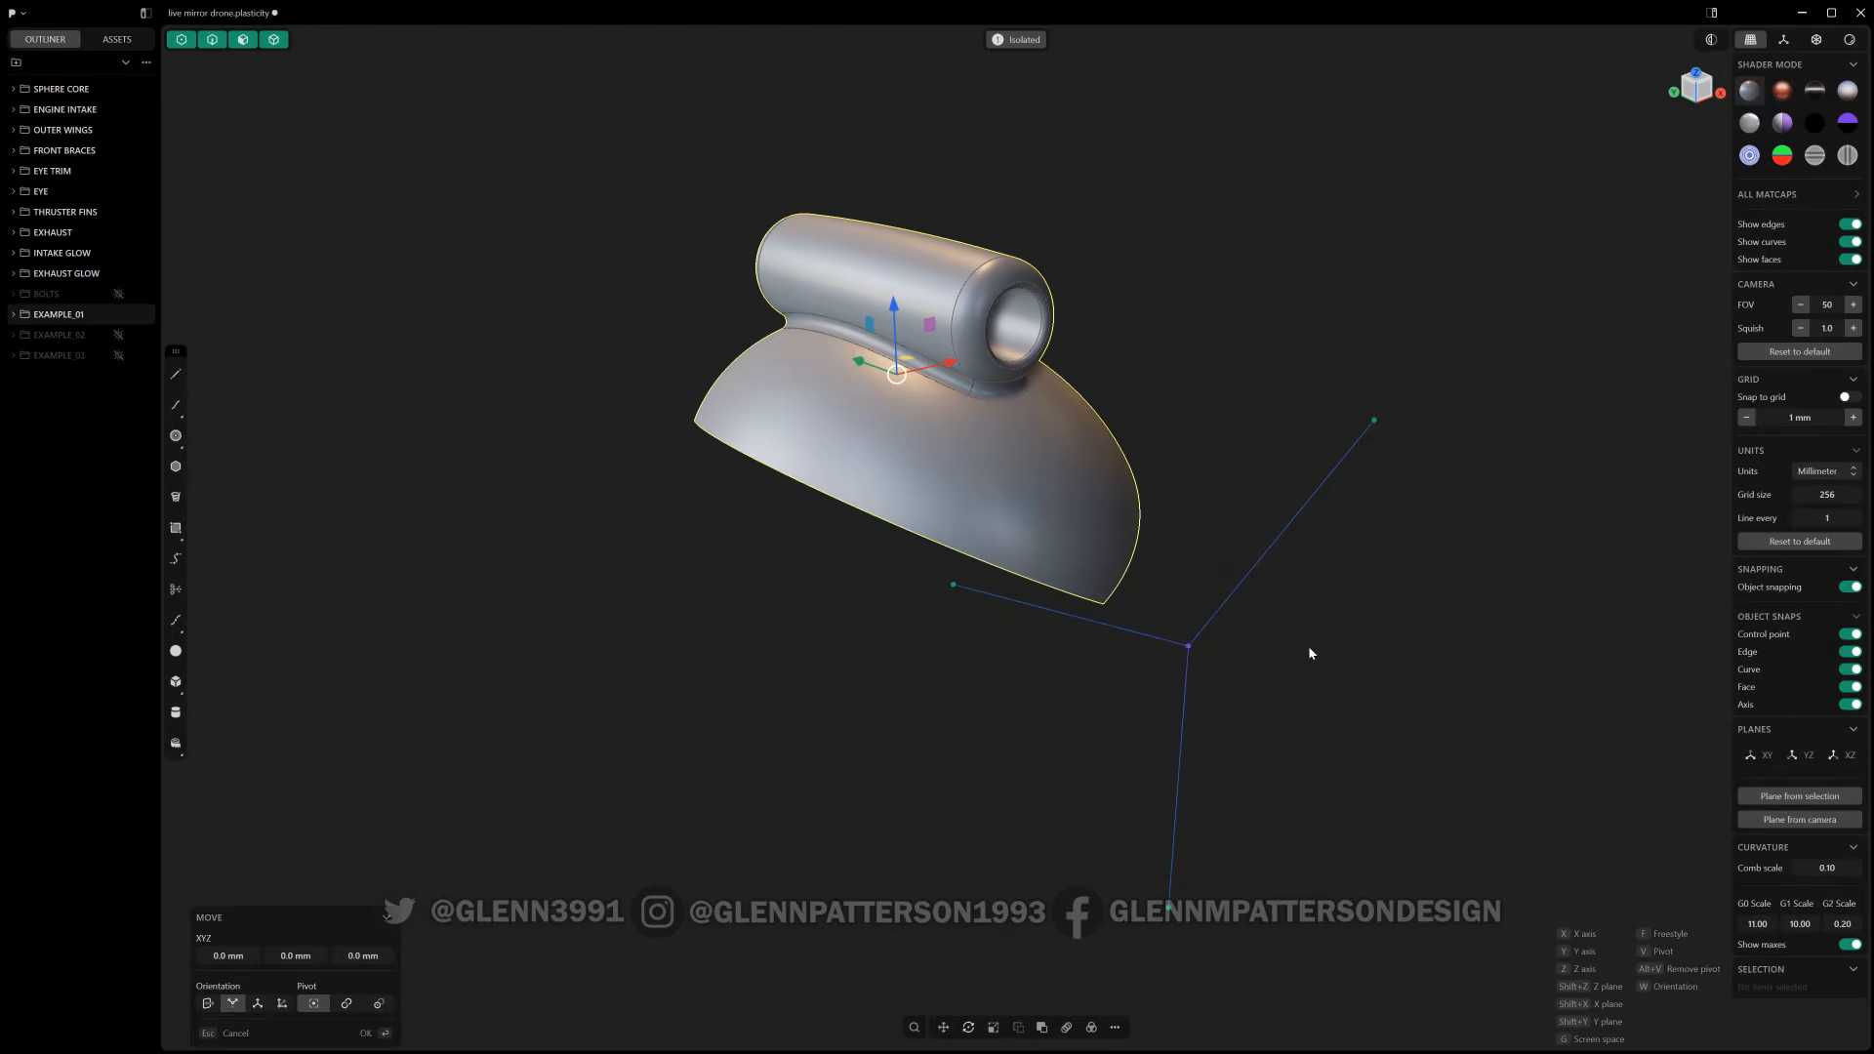
{"action": "key", "text": "Return"}
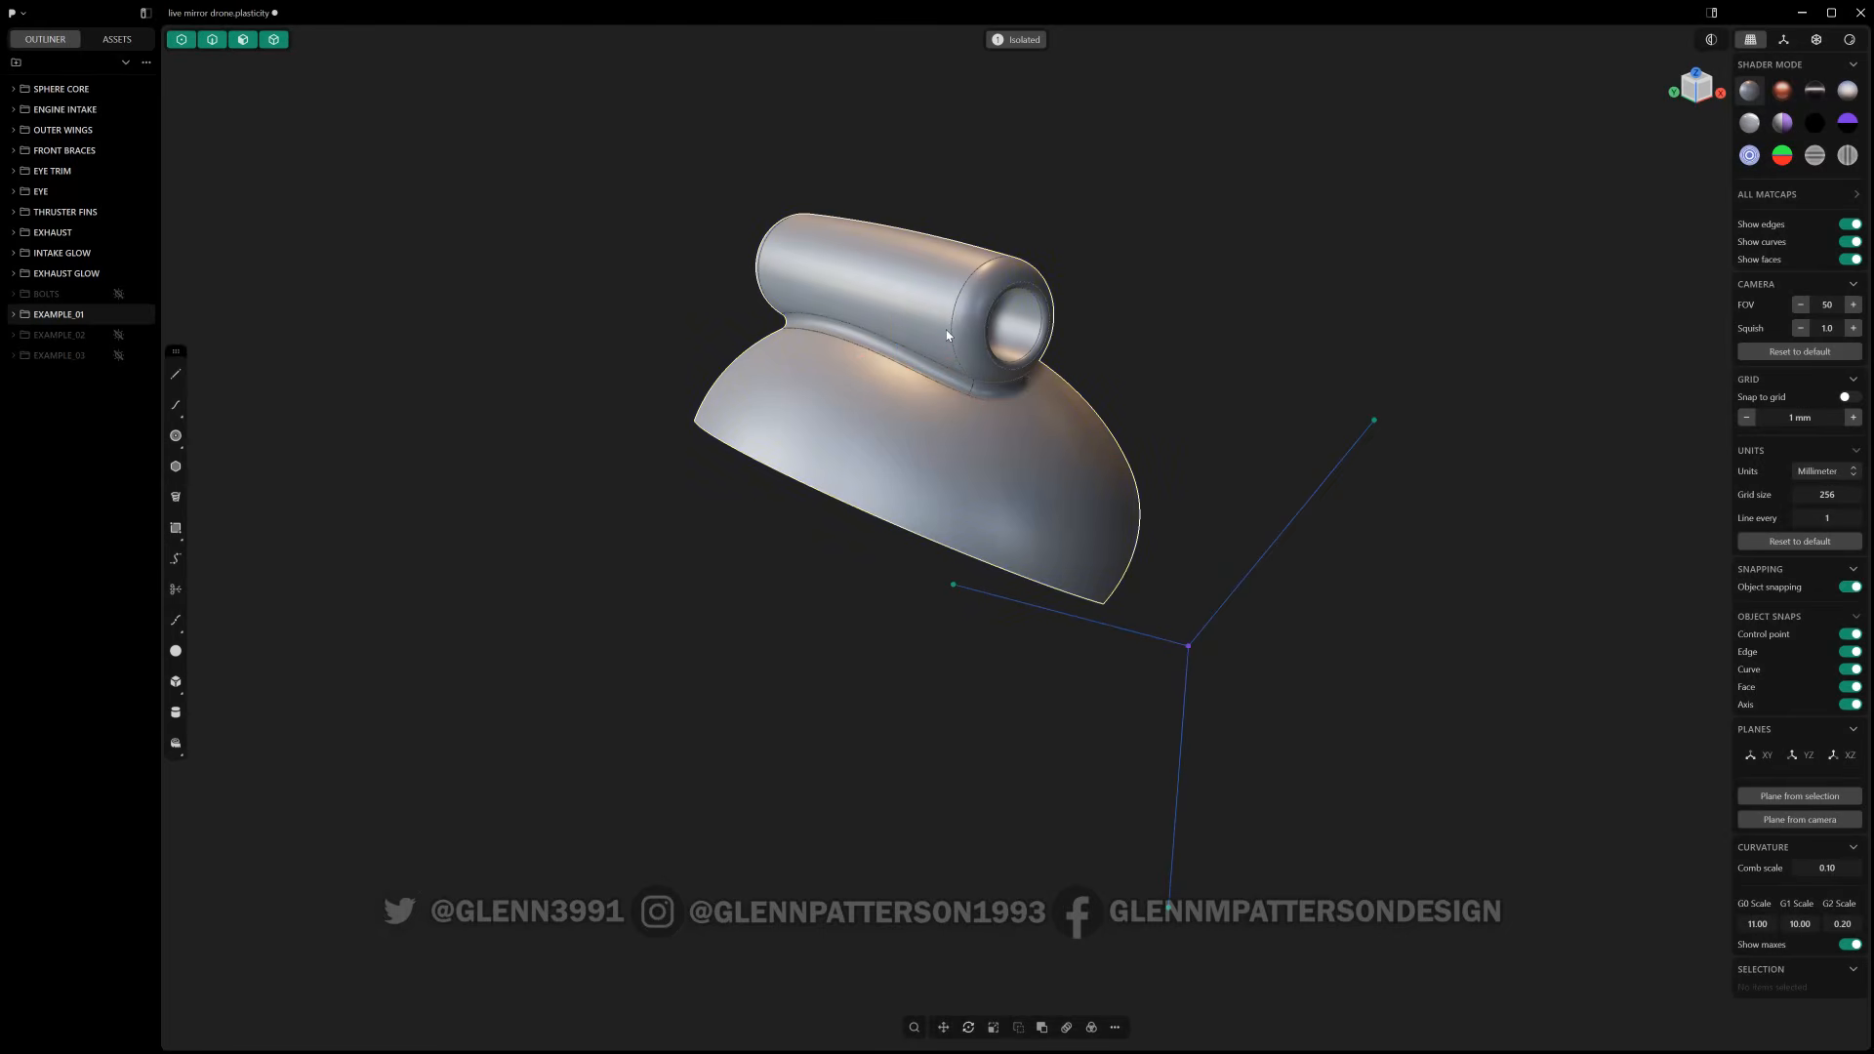
- Radially array the wedge instance around the point where the guide lines meet, with 3 copies over 360 degrees
{"action": "middle_click_drag", "start_coordinate": [1339, 590], "coordinate": [1307, 538], "text": "alt"}
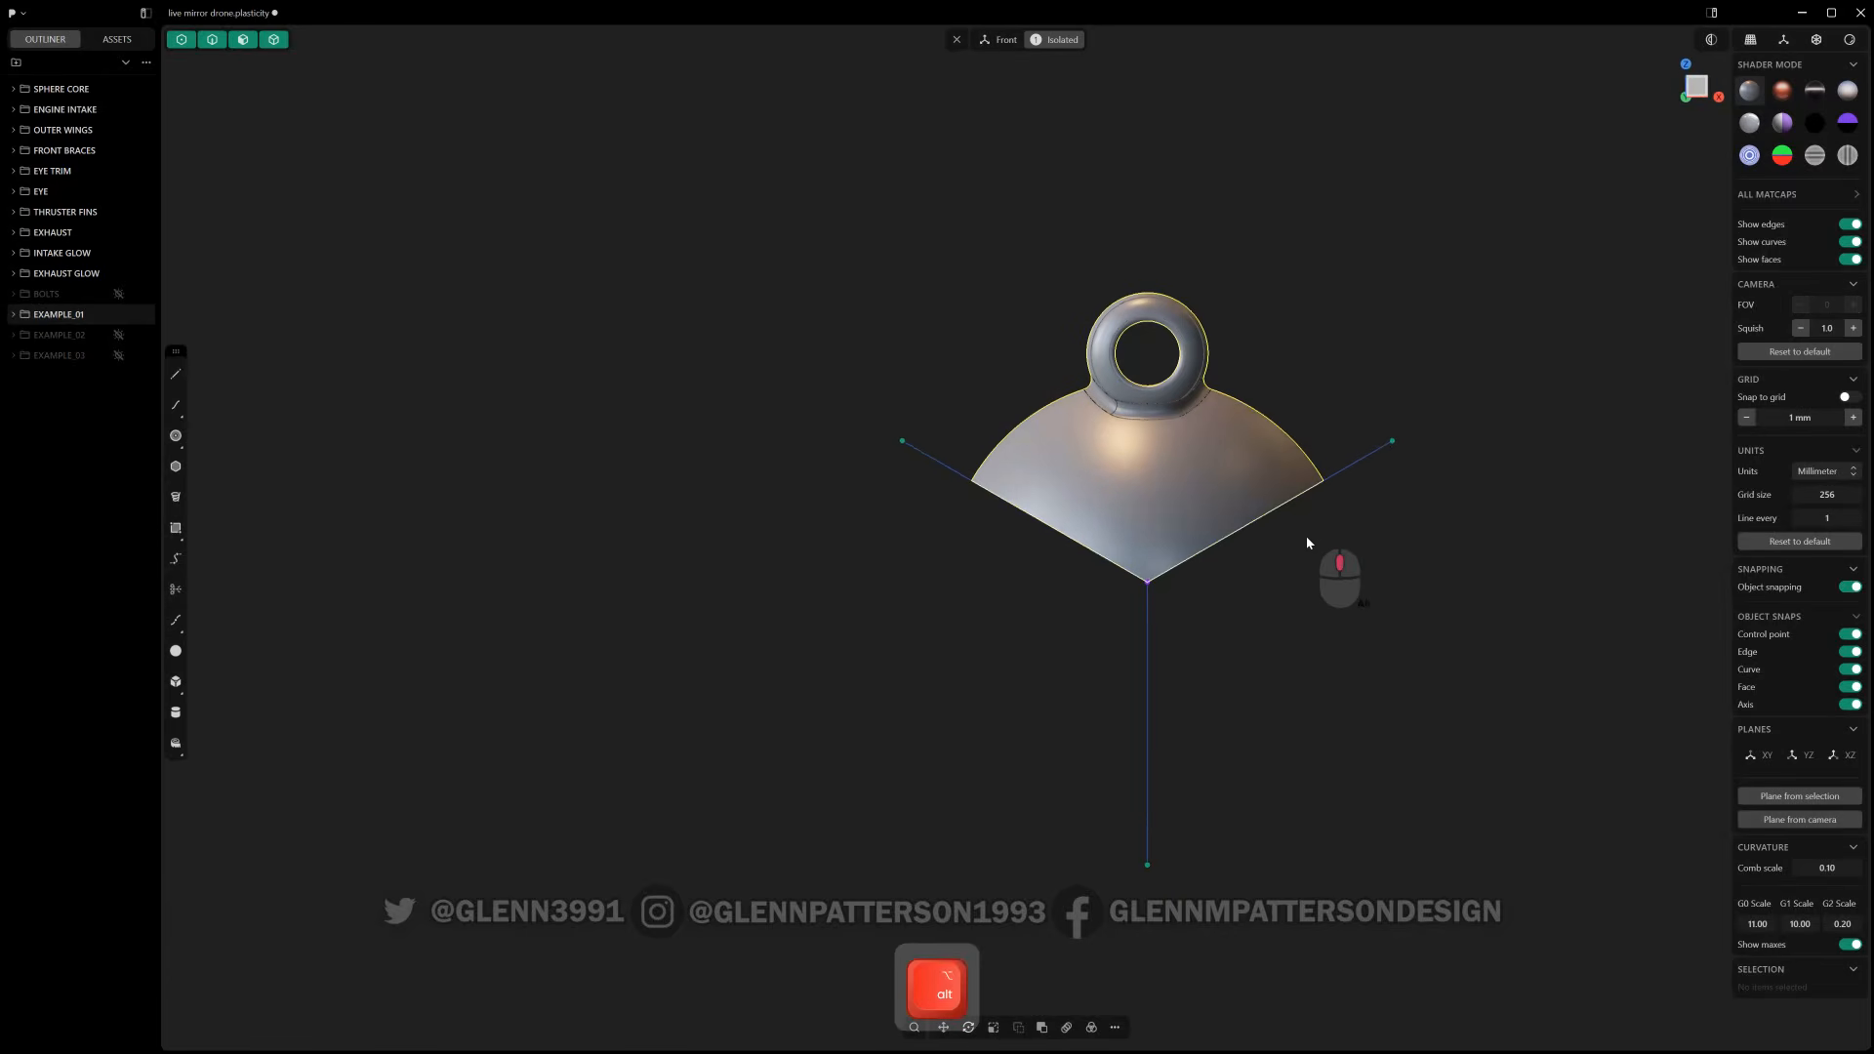
{"action": "left_click", "coordinate": [1091, 1027]}
{"action": "left_click", "coordinate": [1149, 583]}
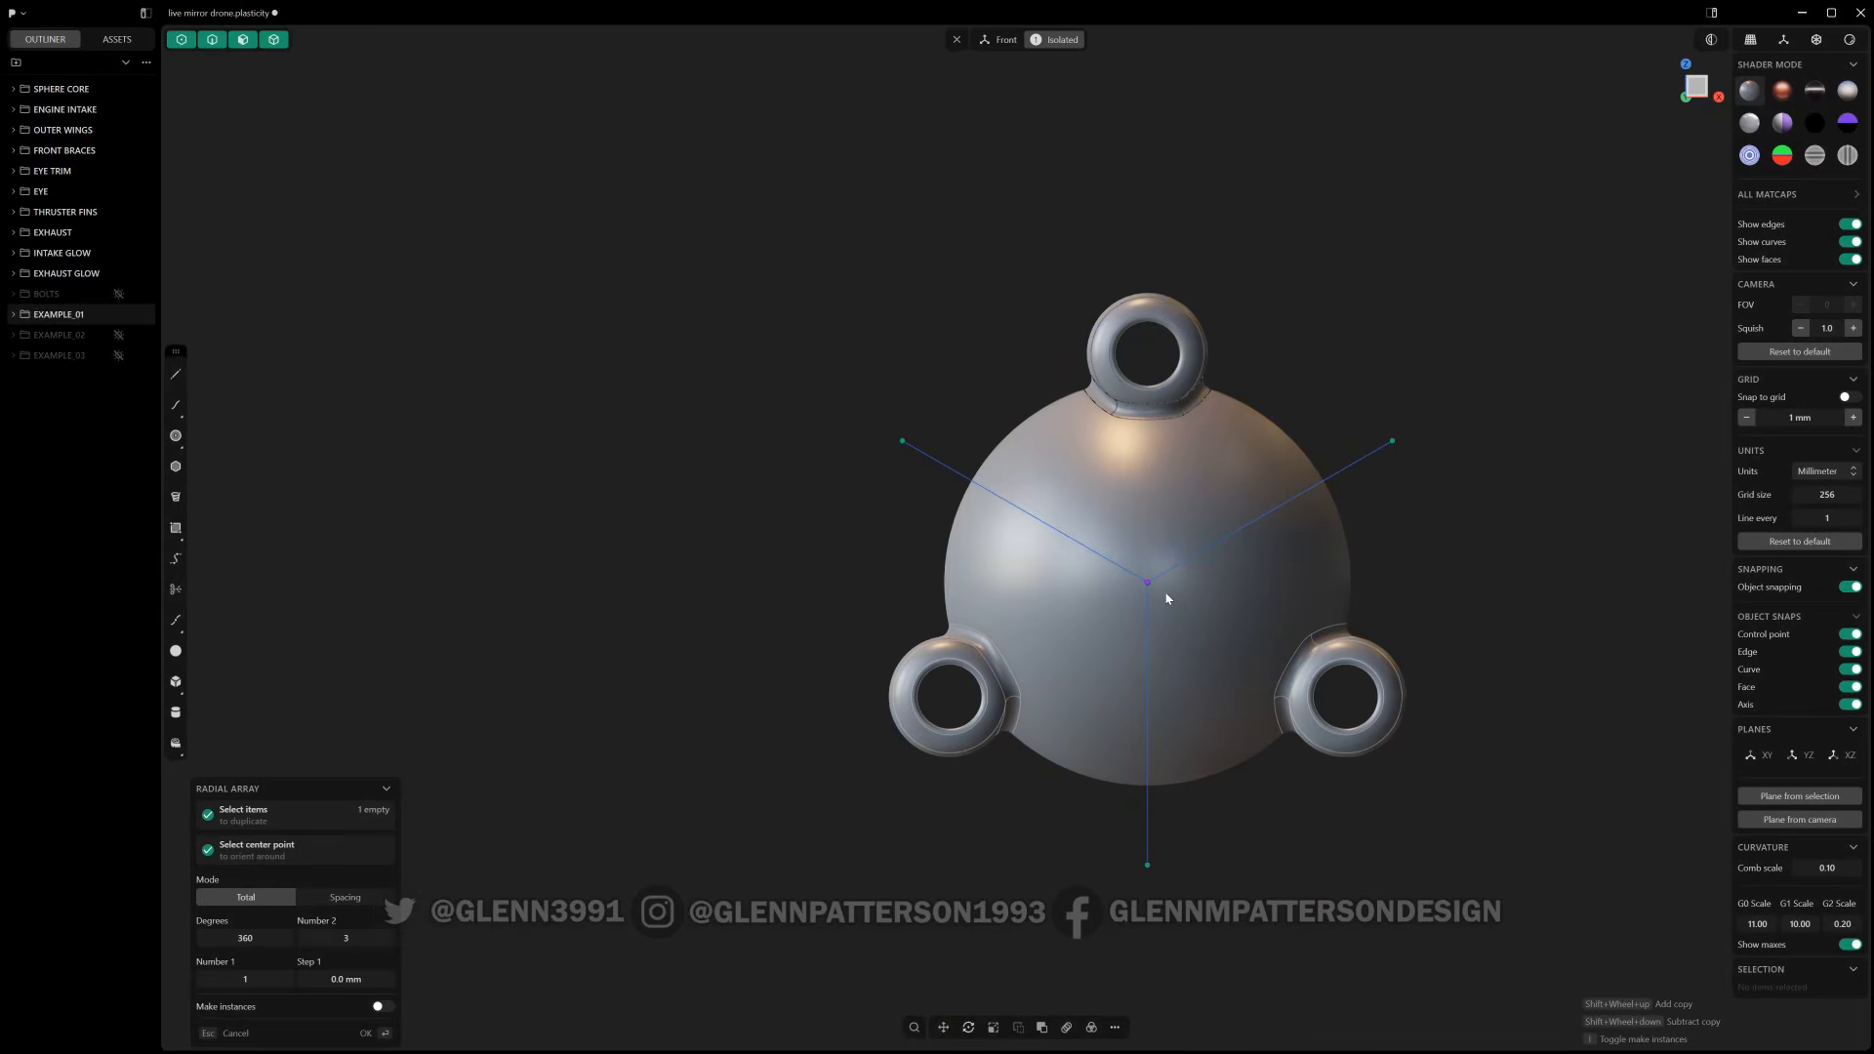
{"action": "middle_click_drag", "start_coordinate": [1167, 598], "coordinate": [1304, 630]}
{"action": "key", "text": "Return"}
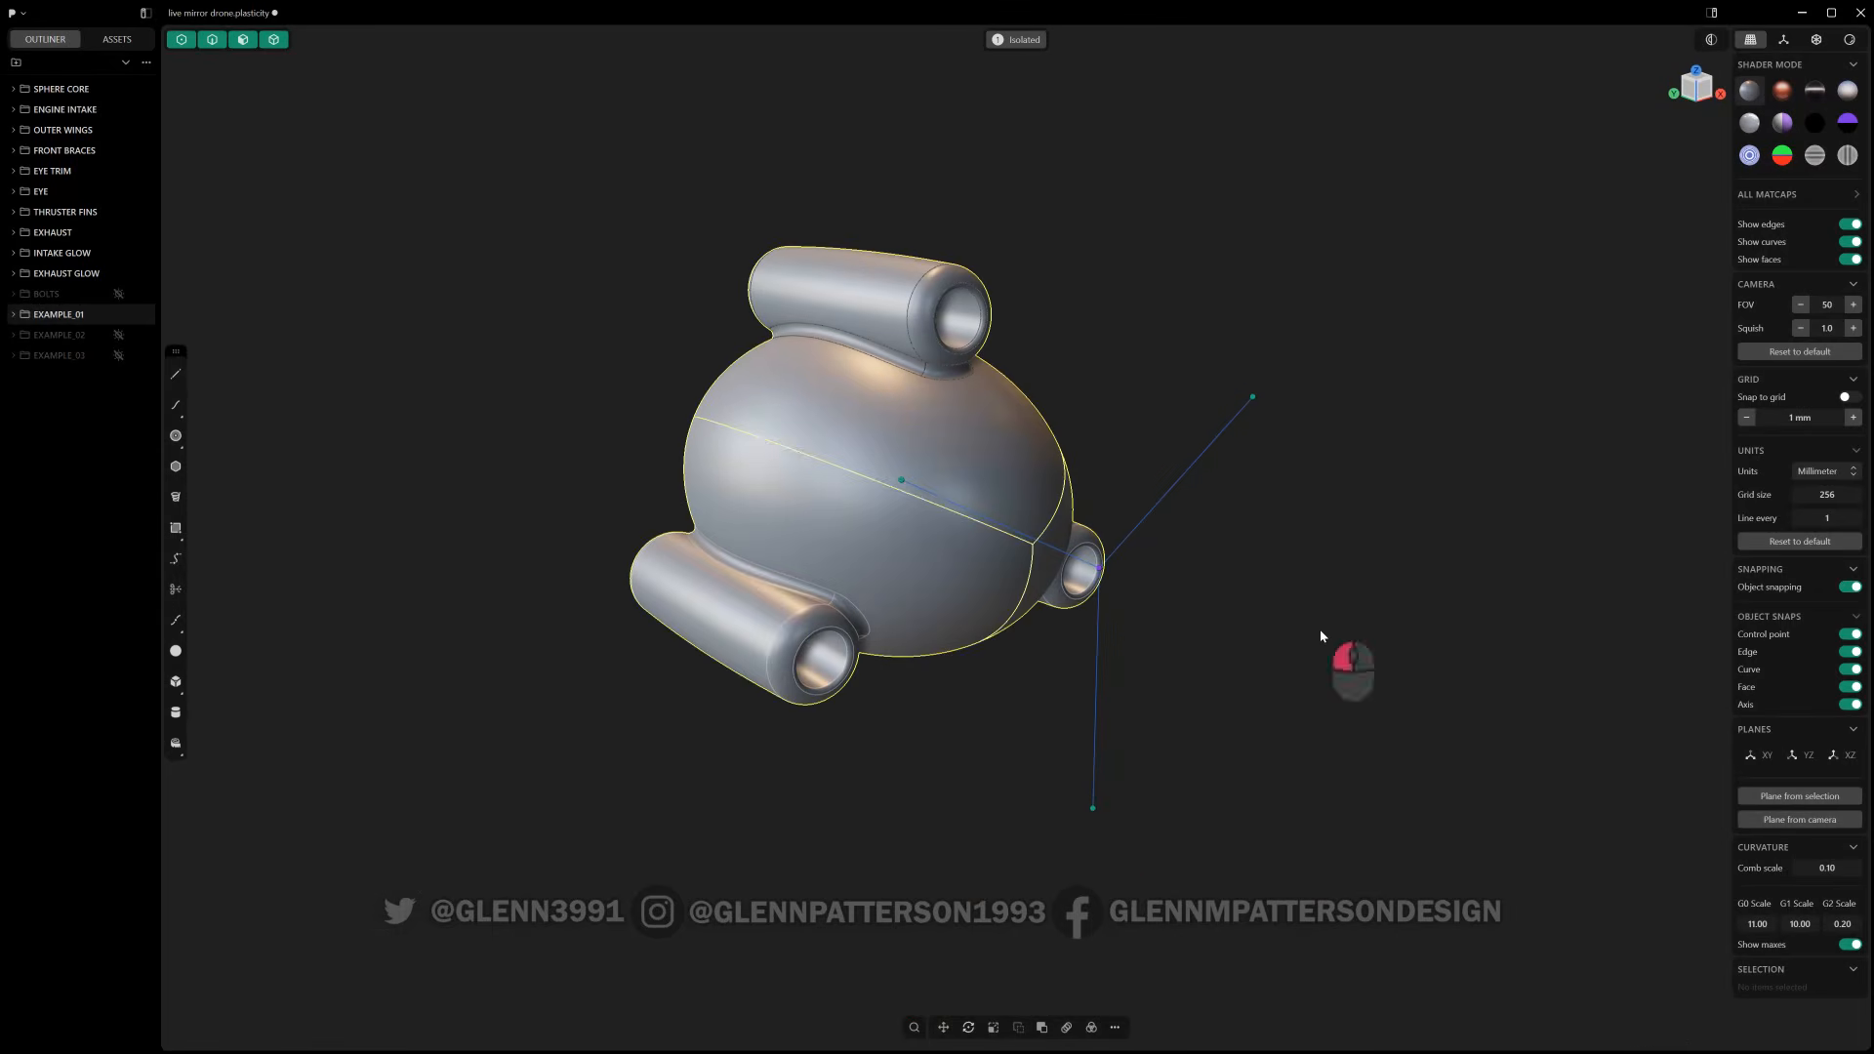
{"action": "left_click", "coordinate": [1321, 629]}
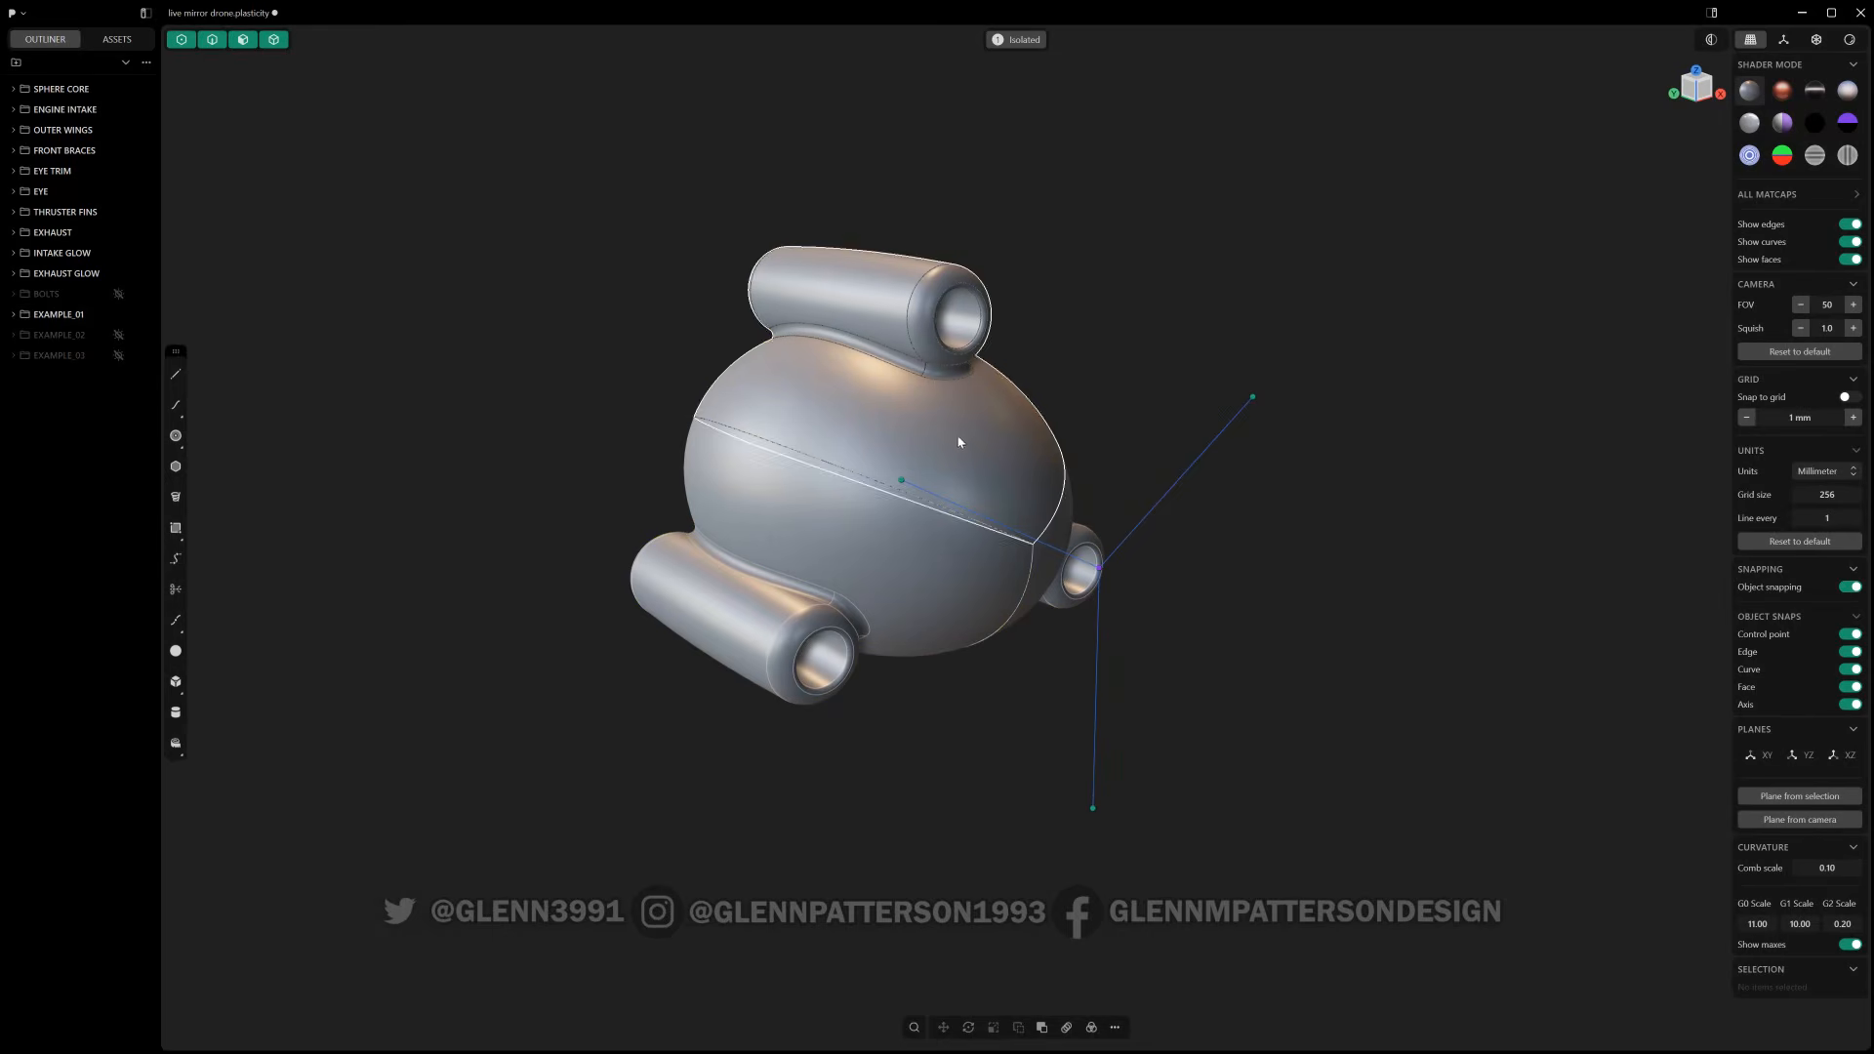
- Delete the instance Sphere.008 that overlaps the source wedge and lock the two remaining instances in EXAMPLE_01
{"action": "left_click", "coordinate": [14, 315]}
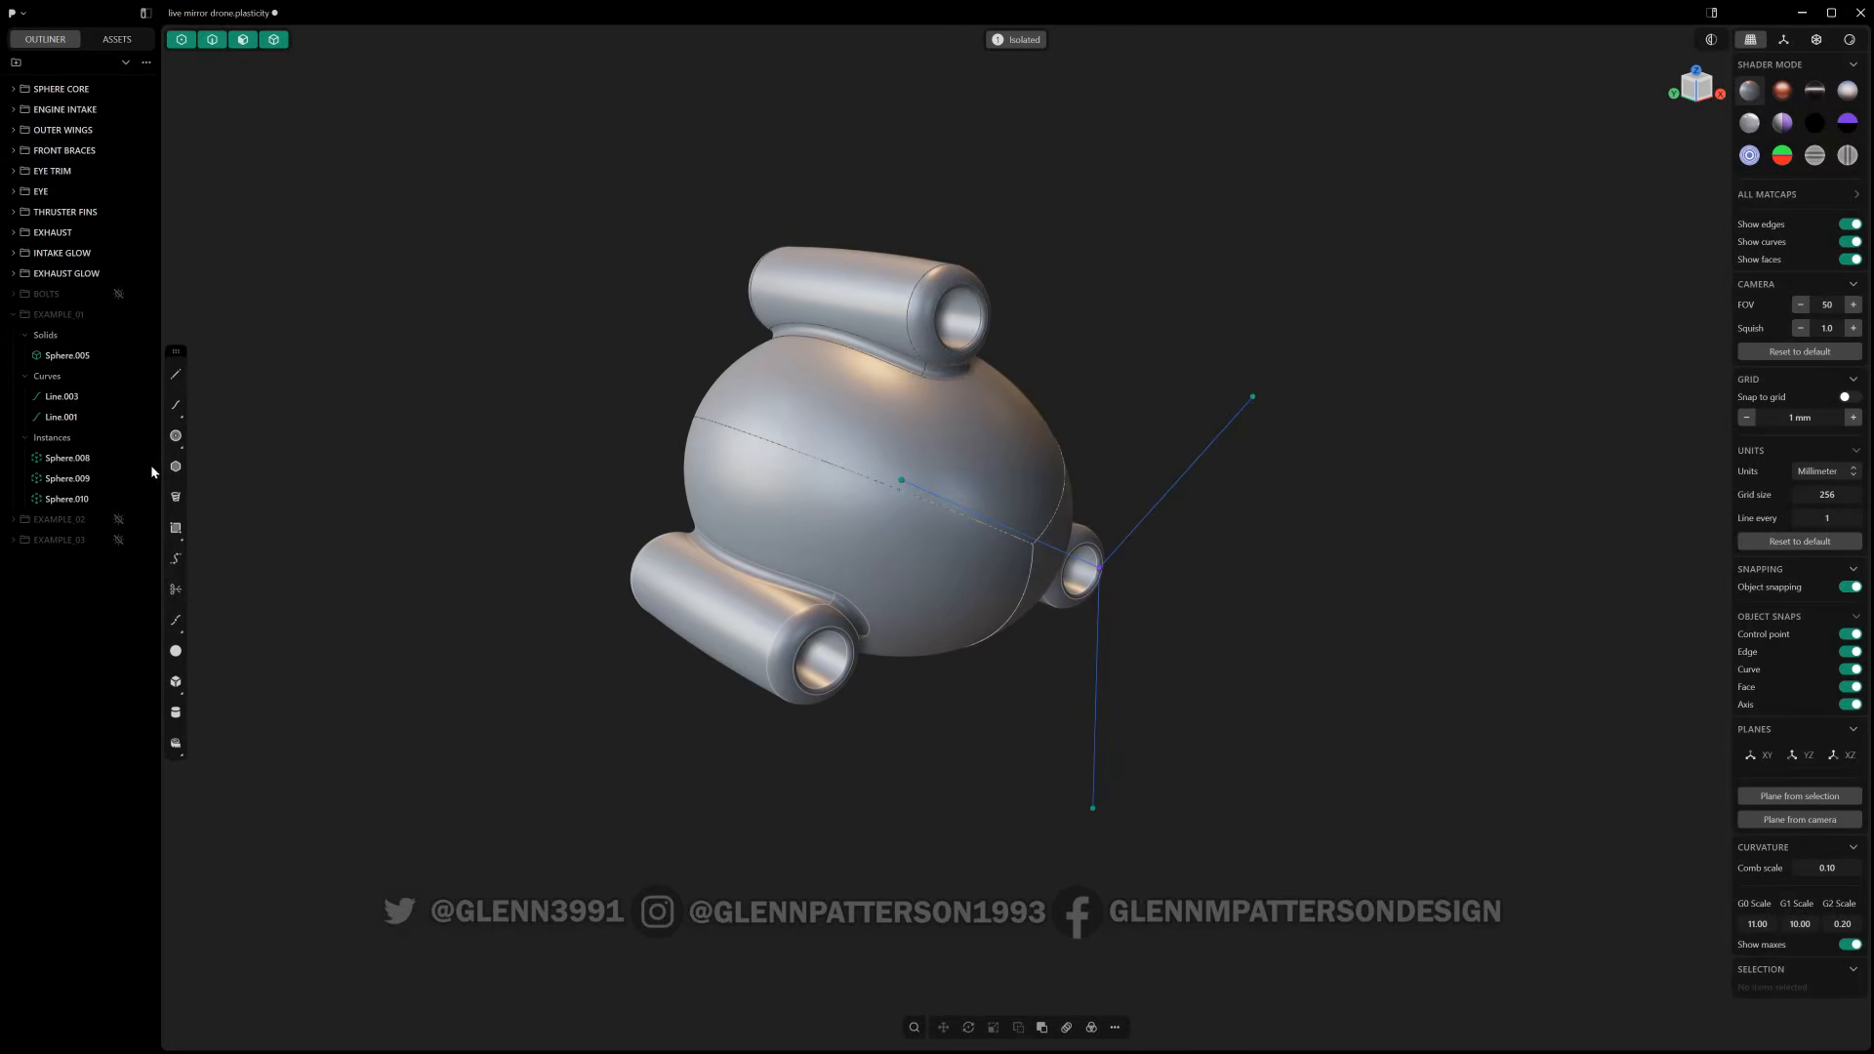
{"action": "left_click", "coordinate": [64, 458]}
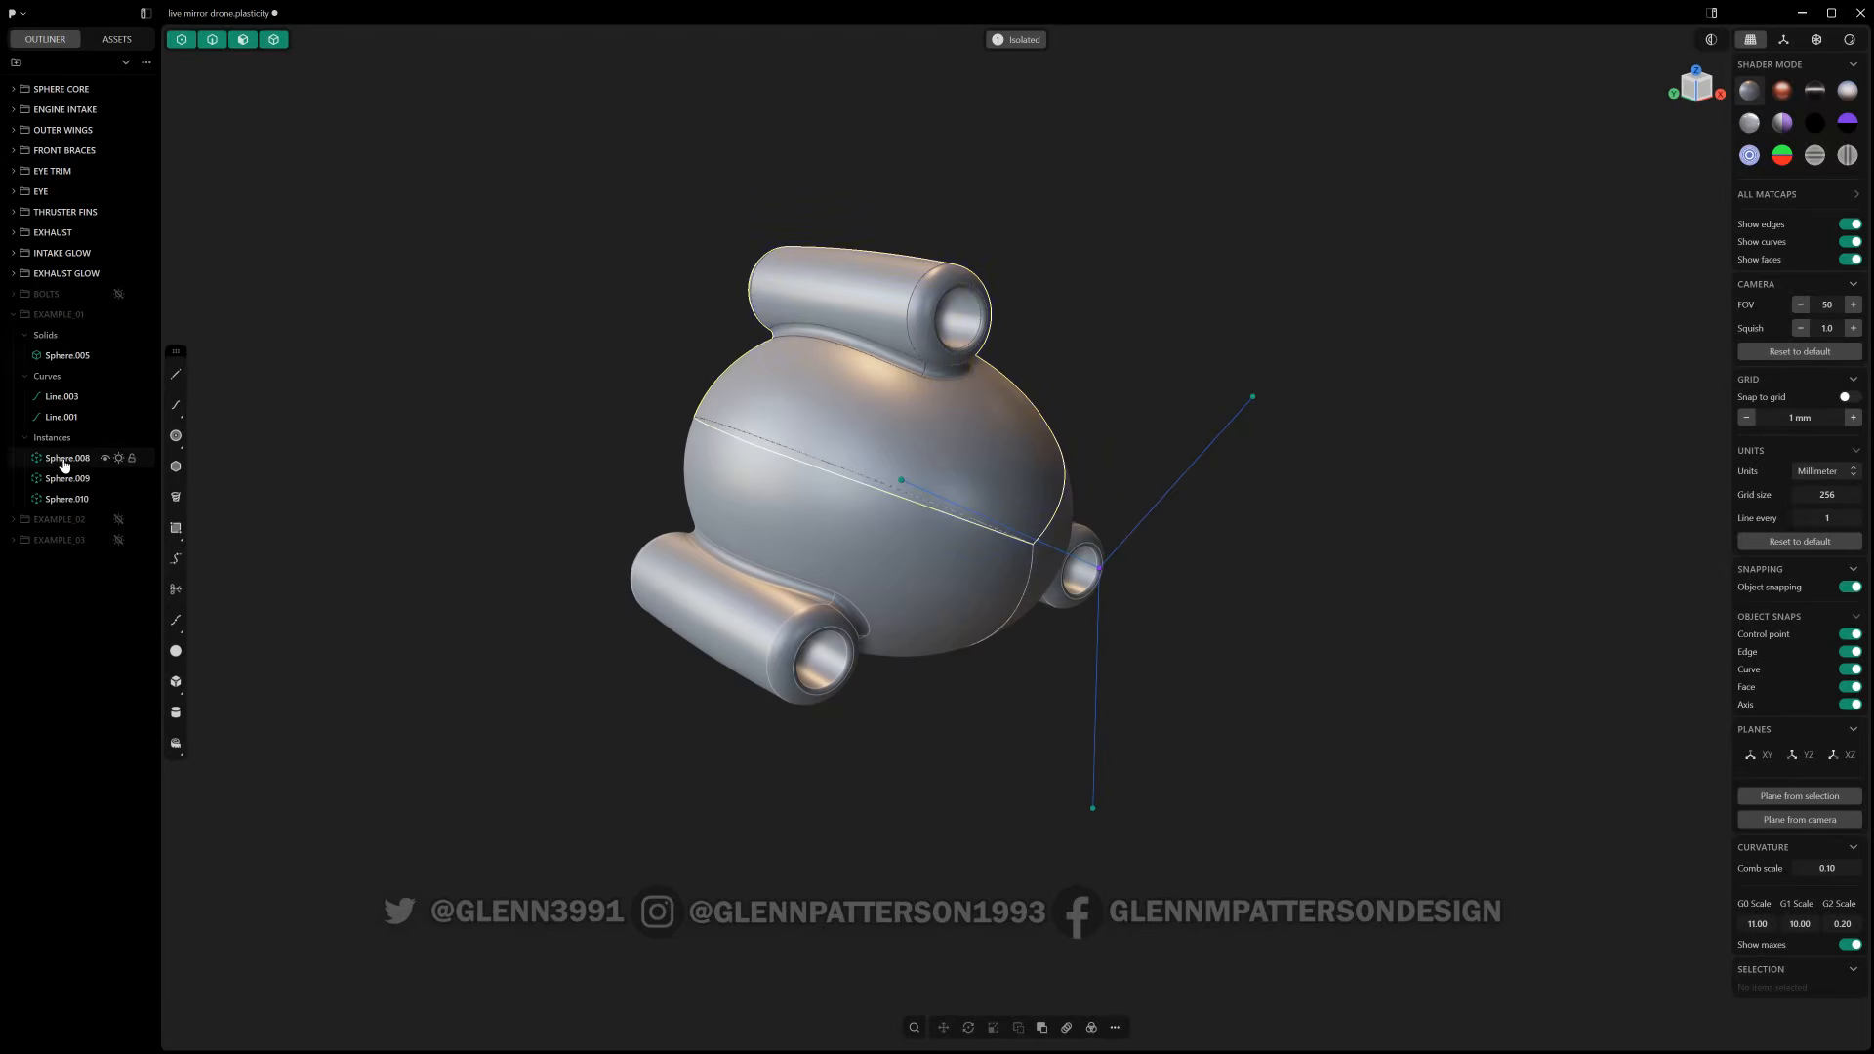
{"action": "key", "text": "x"}
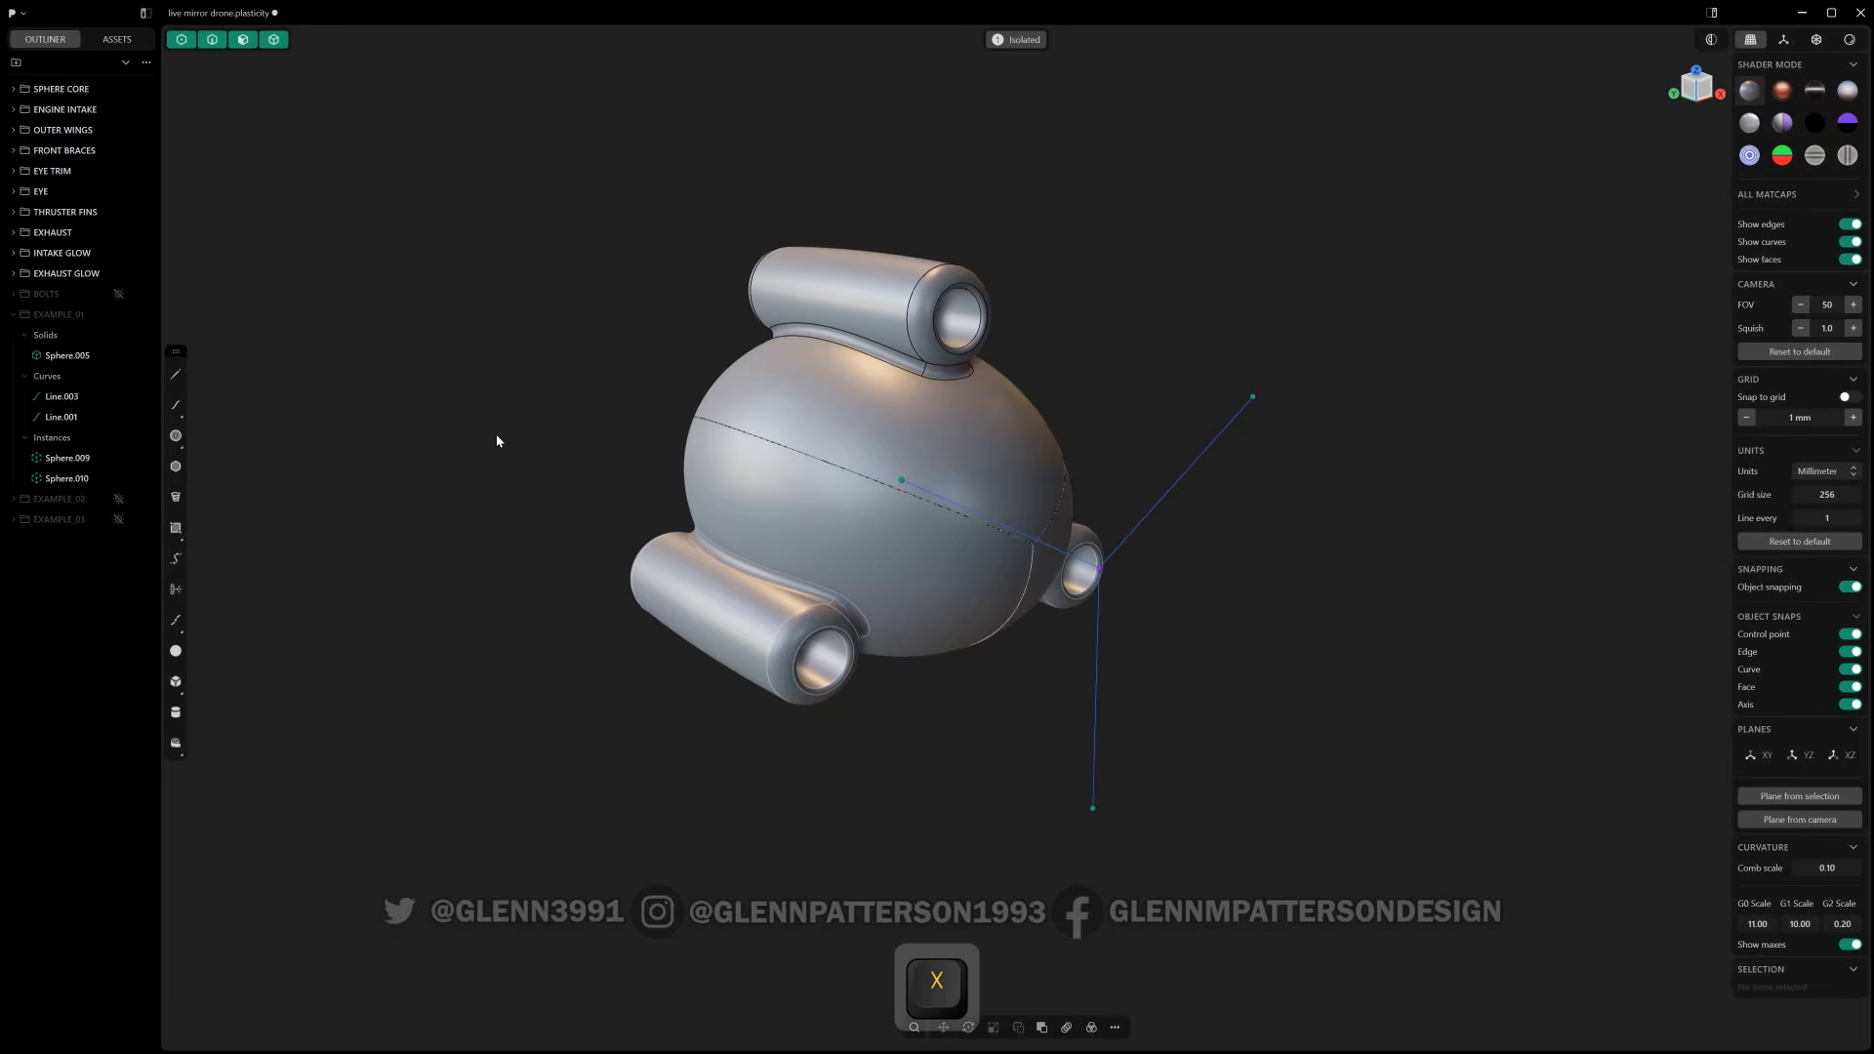
{"action": "left_click", "coordinate": [63, 458]}
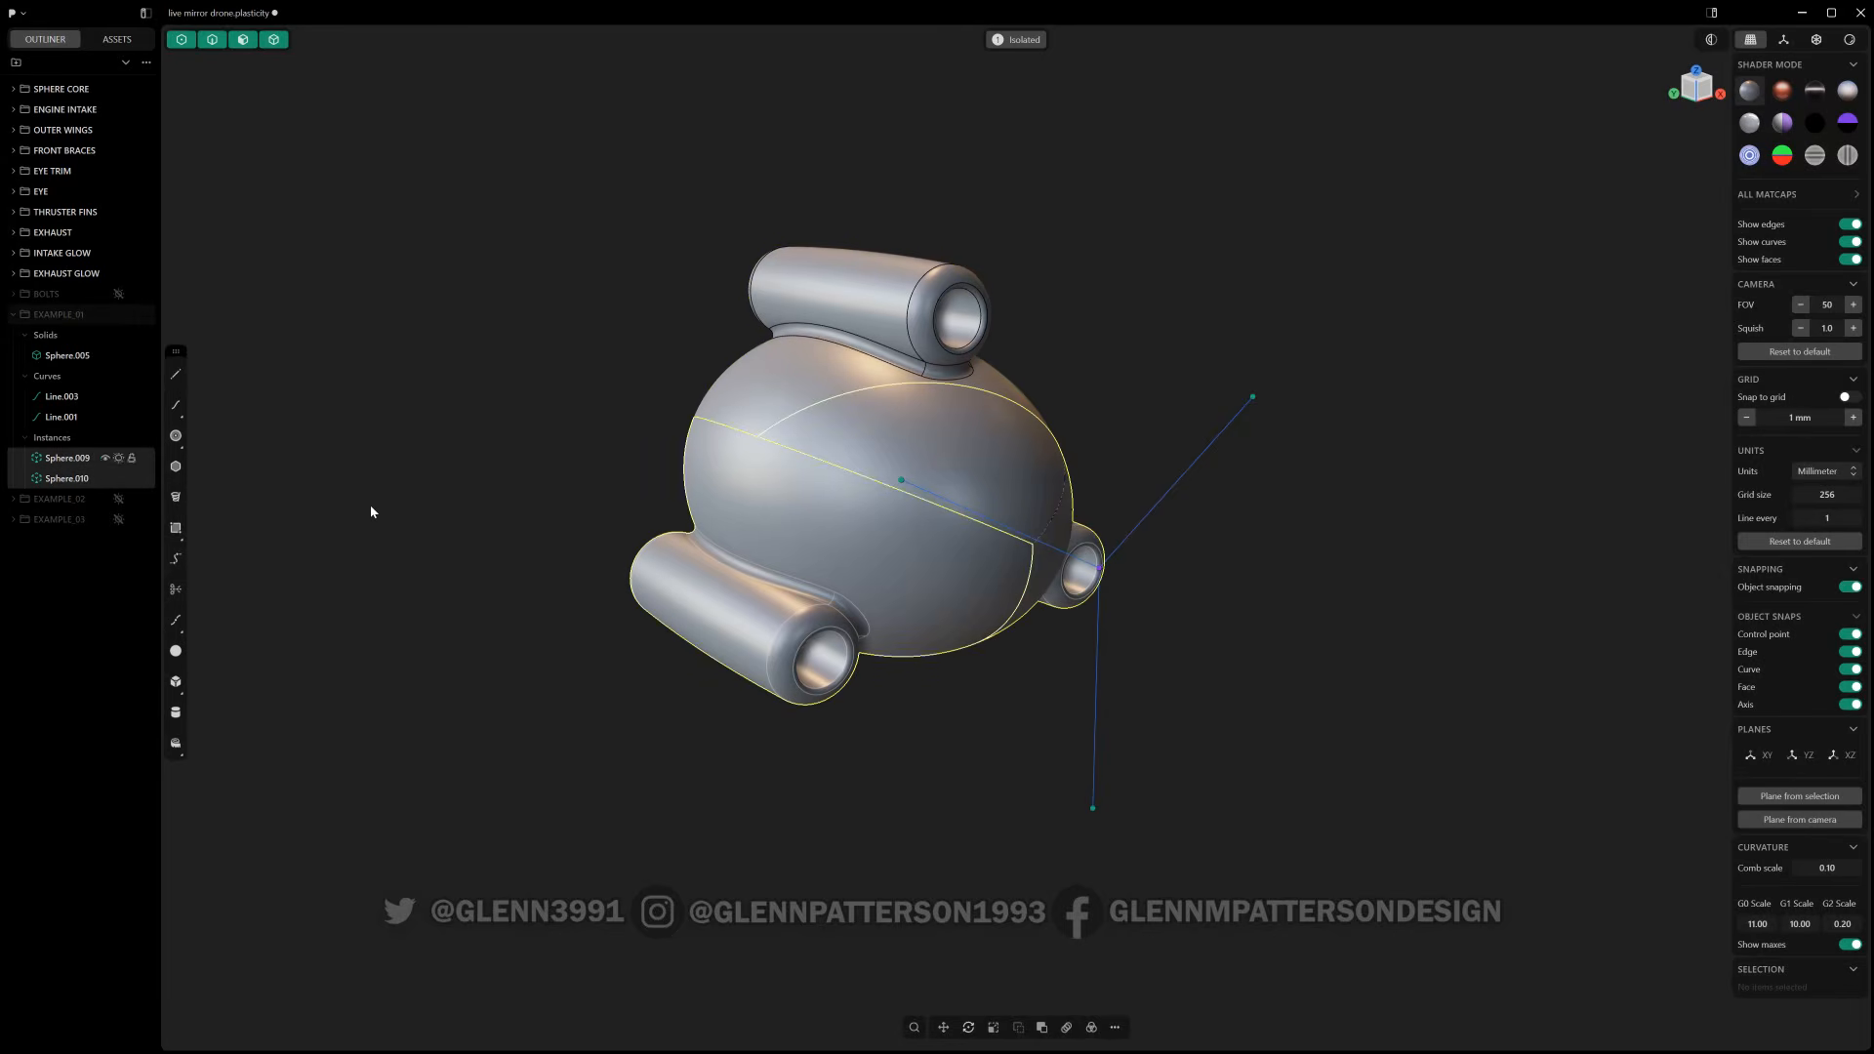
{"action": "left_click", "coordinate": [130, 457]}
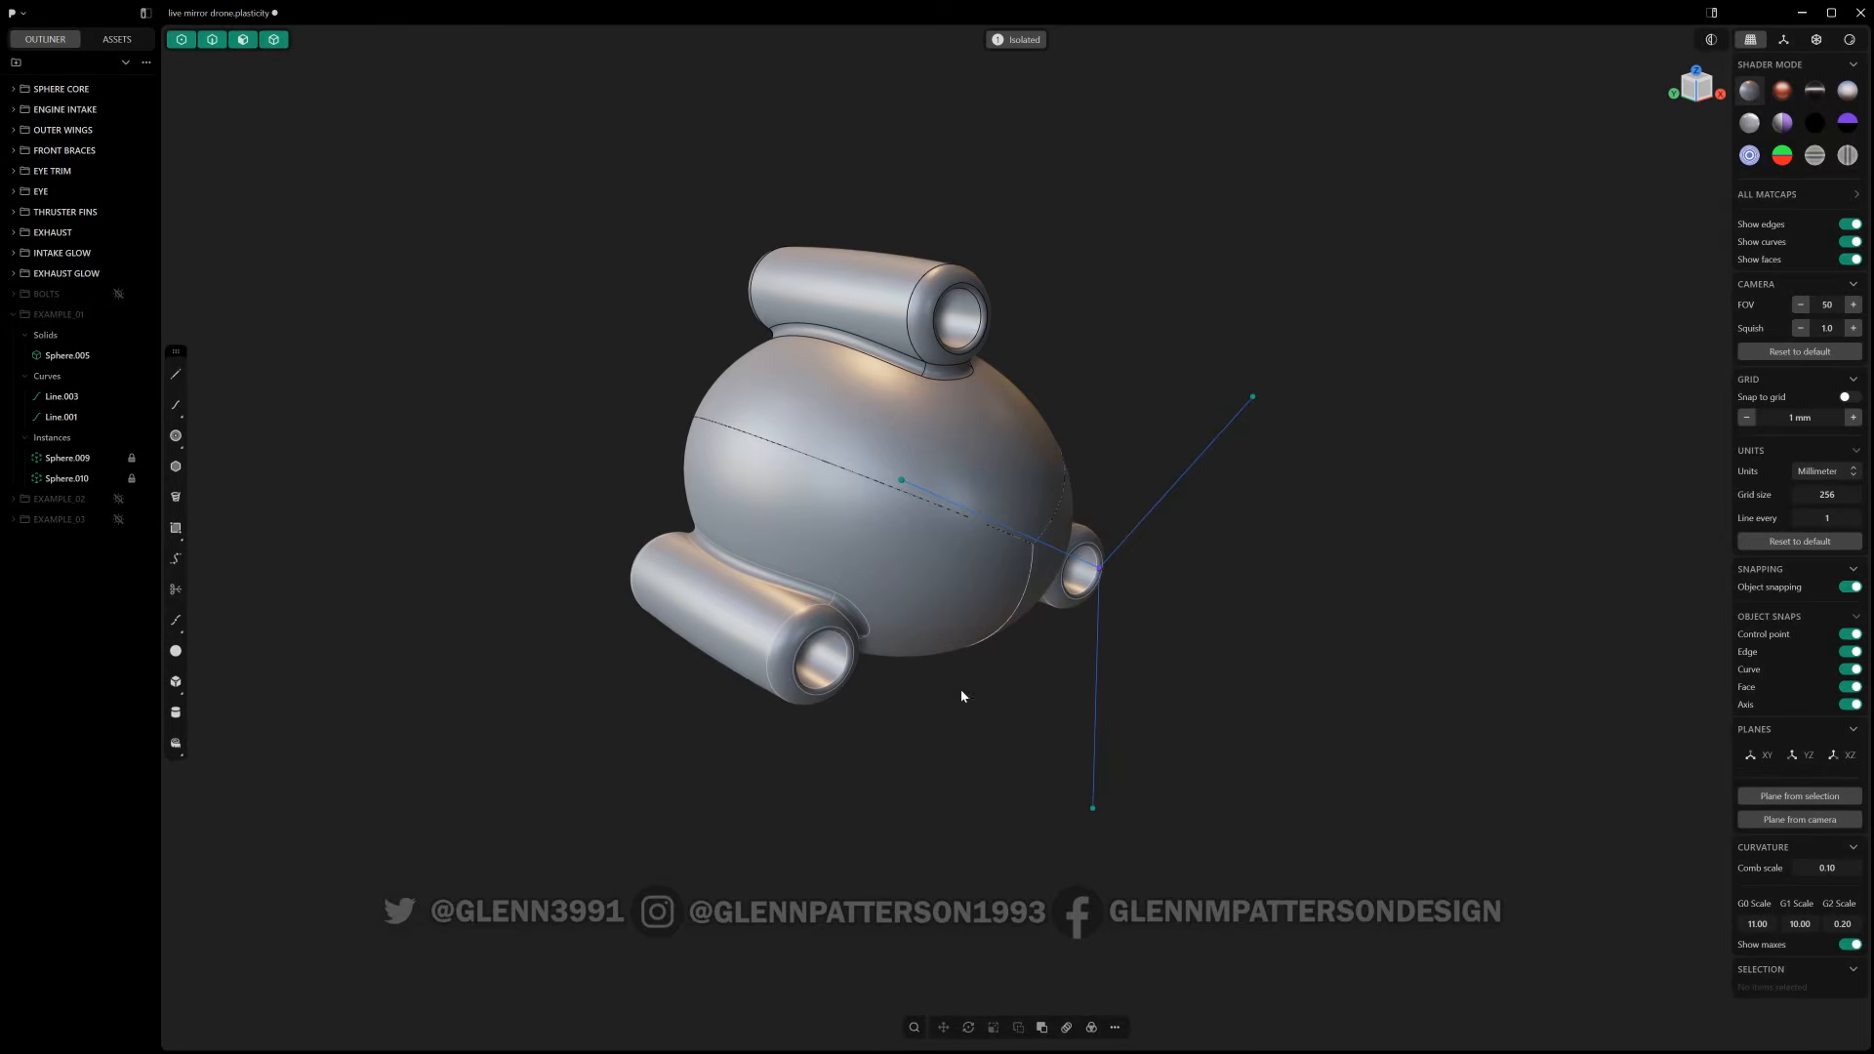
- Move the source wedge Sphere.005 up 8.71 mm along Z, away from the two instances
{"action": "middle_click_drag", "start_coordinate": [863, 536], "coordinate": [820, 611]}
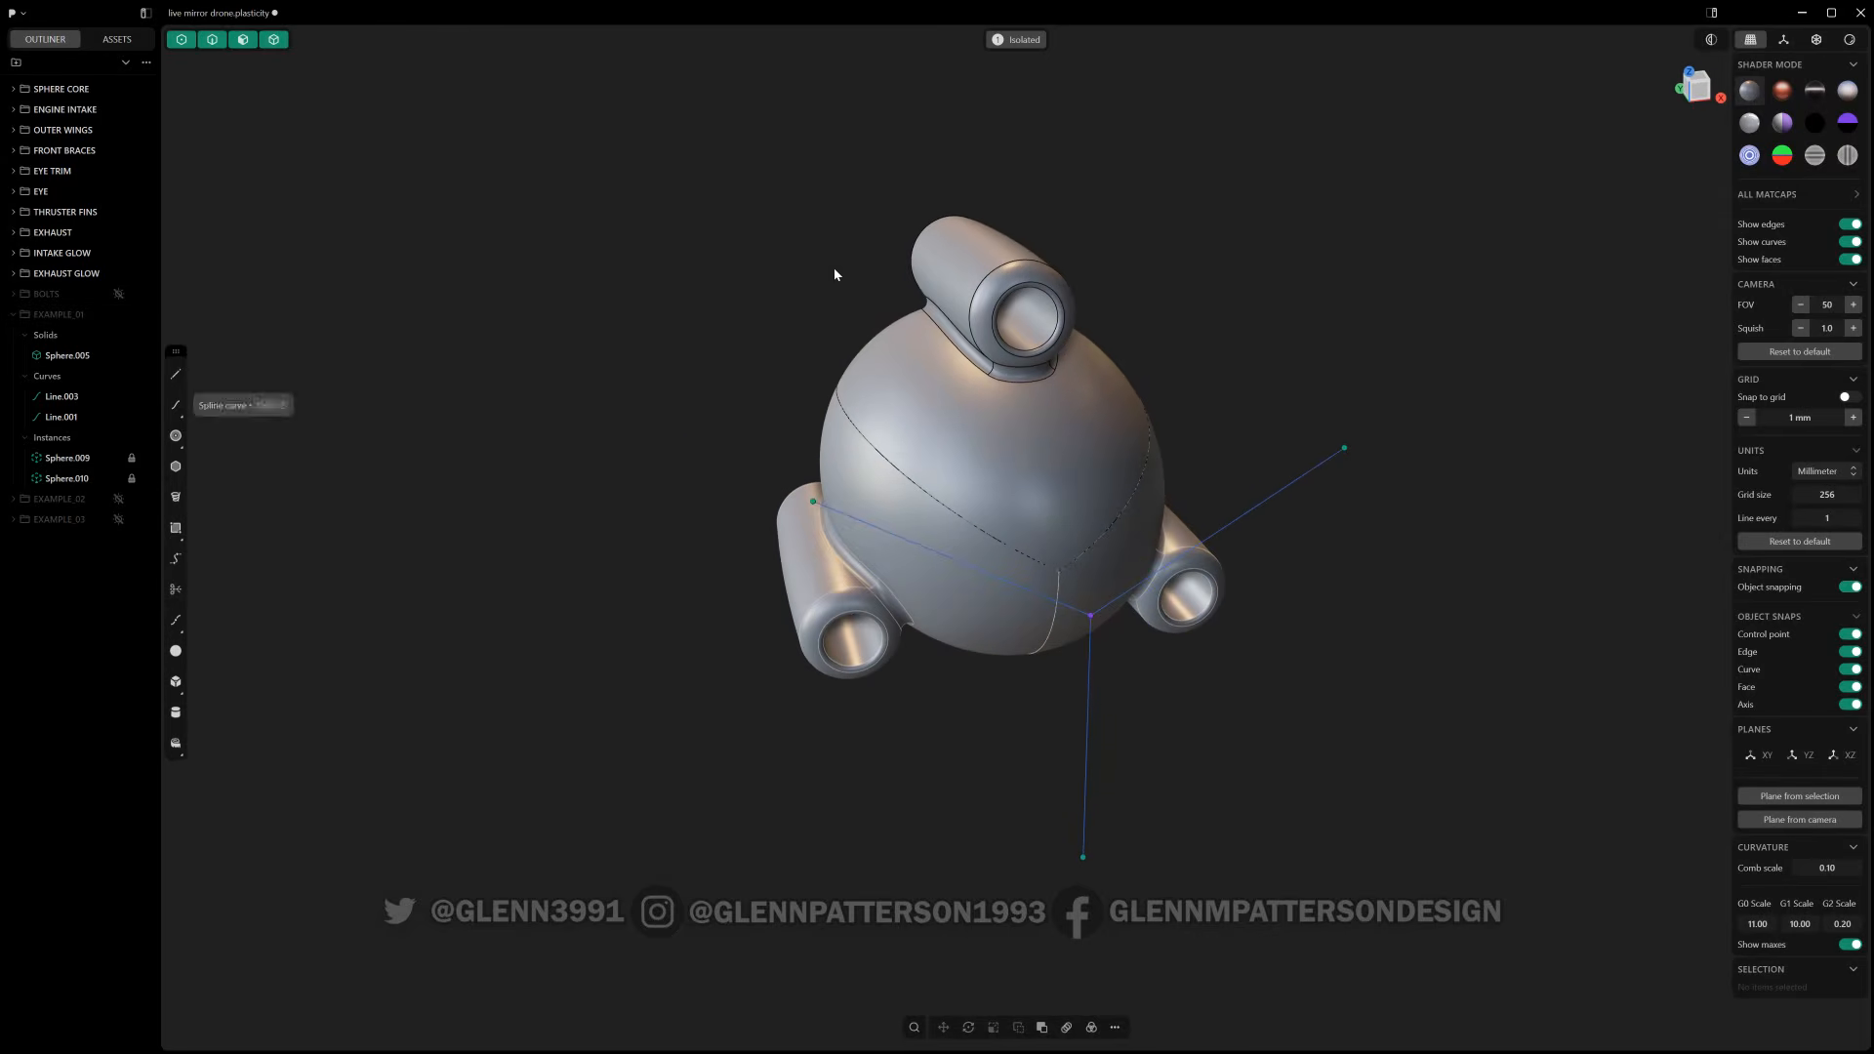
{"action": "left_click", "coordinate": [935, 367]}
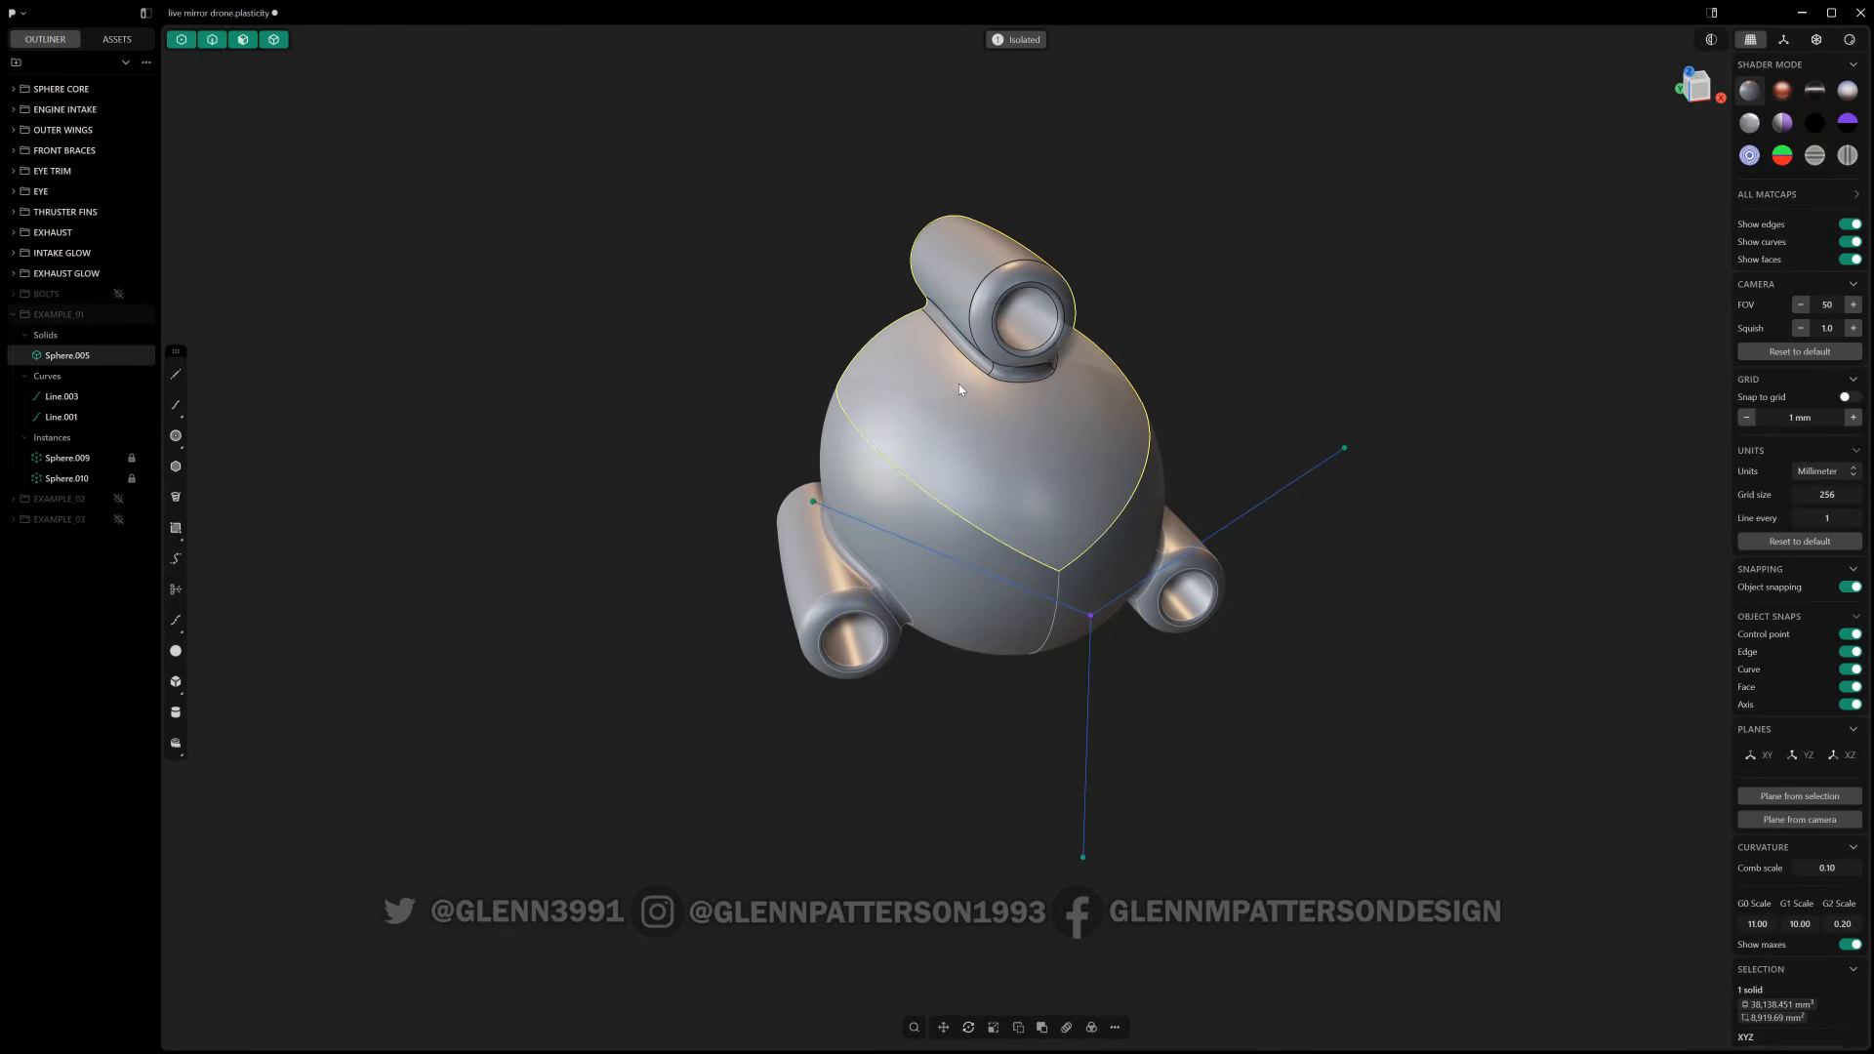
{"action": "key", "text": "g"}
{"action": "left_click", "coordinate": [984, 287]}
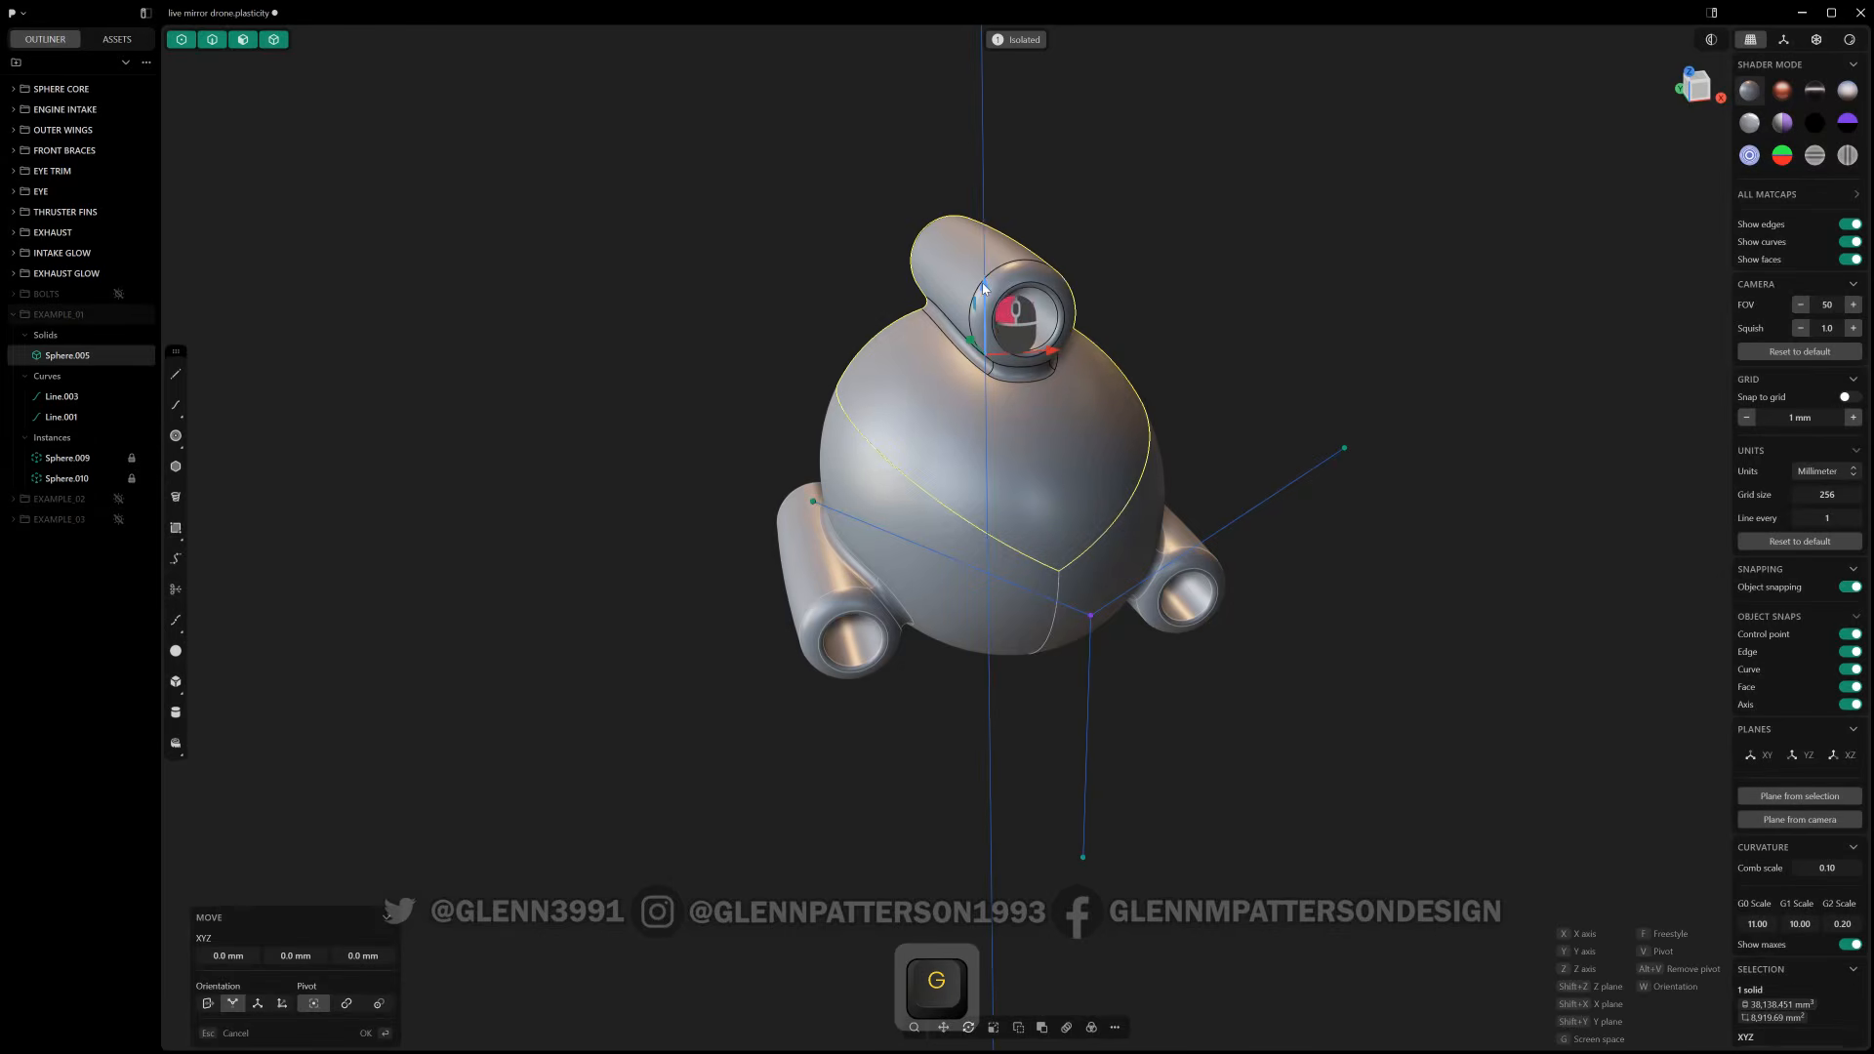
{"action": "left_click_drag", "start_coordinate": [984, 287], "coordinate": [991, 225]}
{"action": "middle_click_drag", "start_coordinate": [1006, 373], "coordinate": [1057, 414]}
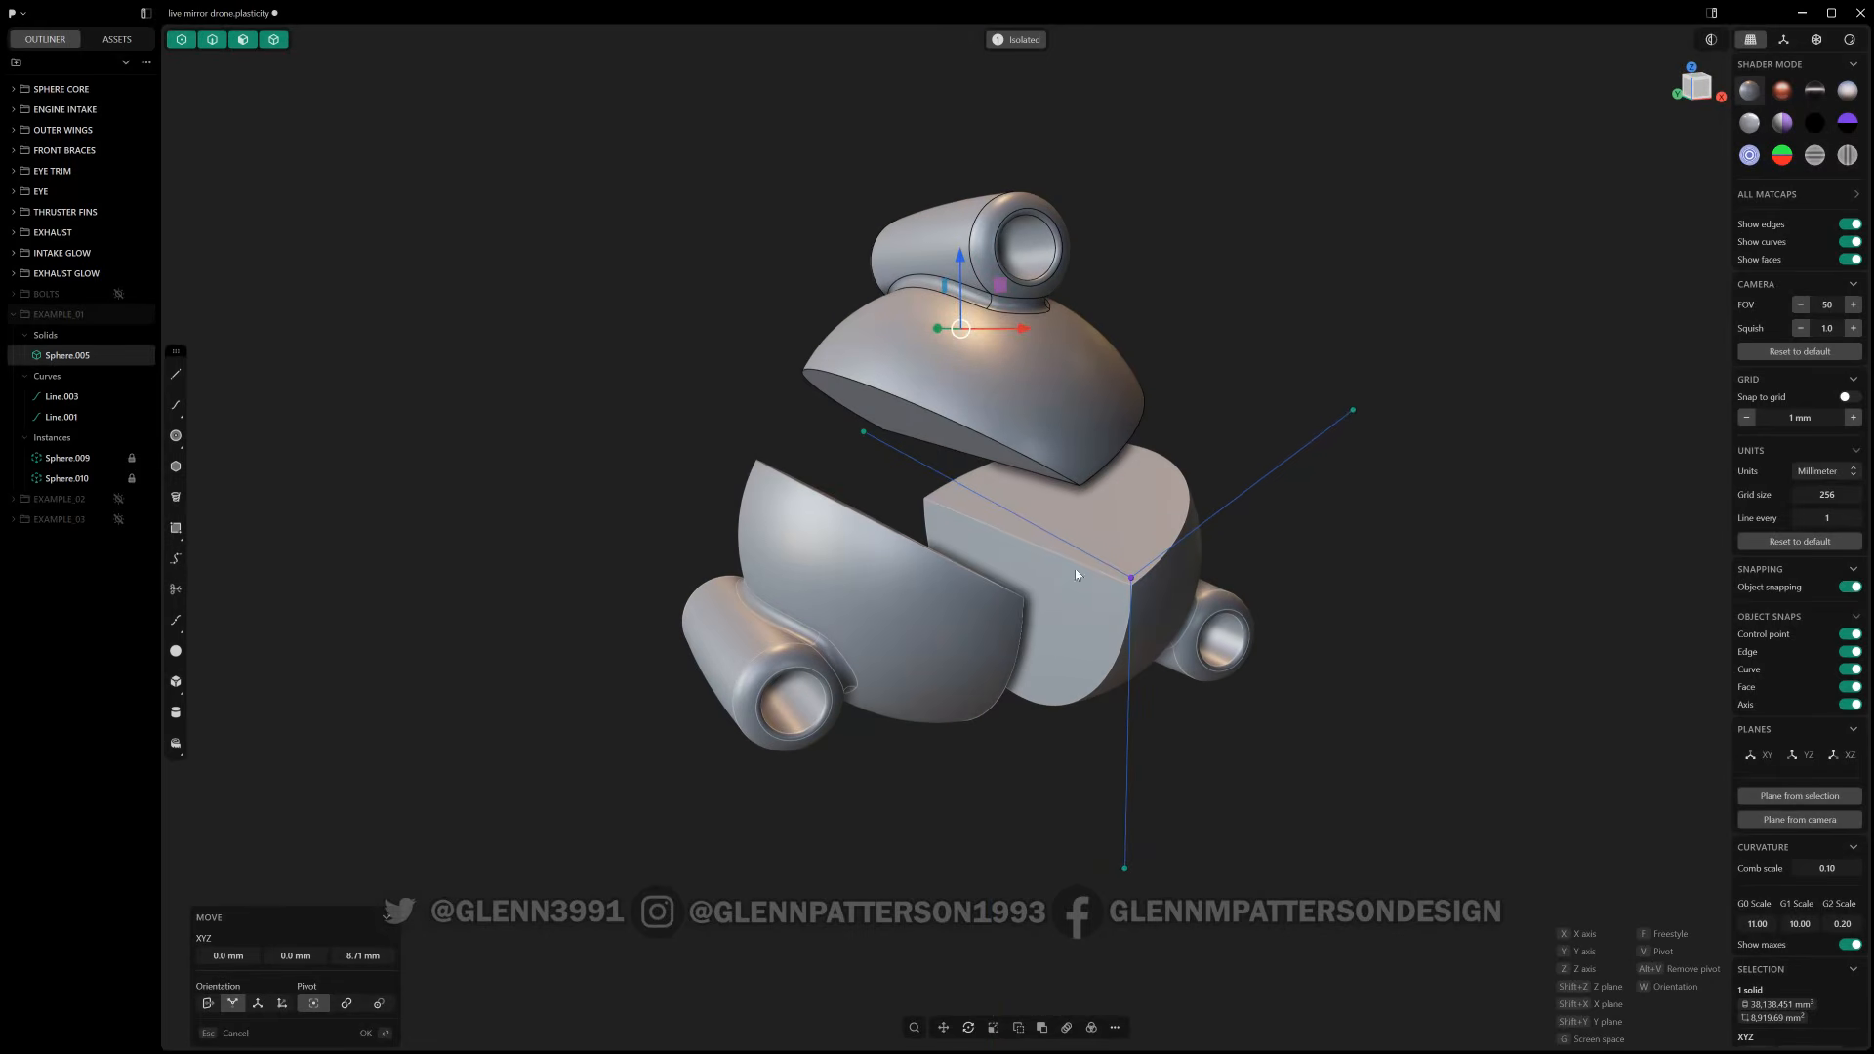
{"action": "left_click", "coordinate": [1443, 652]}
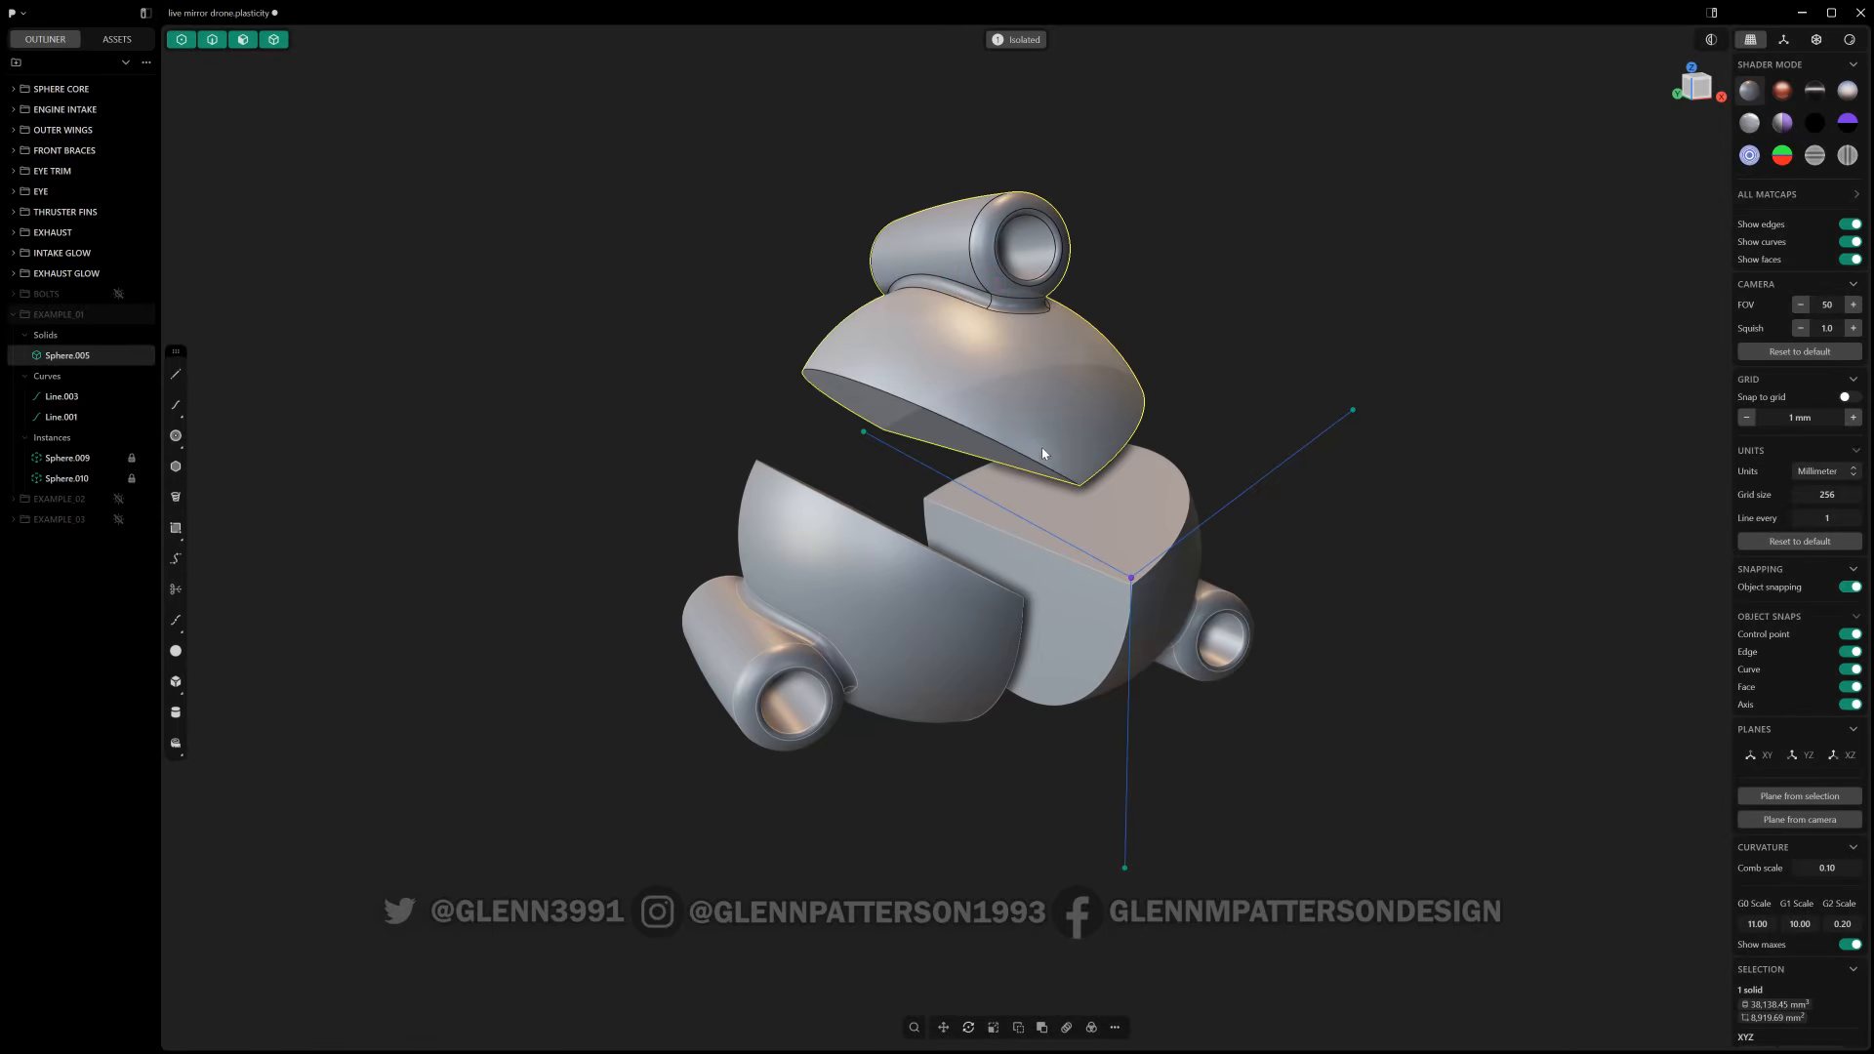
- Create a cylinder centred where the guide lines meet, running lengthwise through all three wedges
{"action": "middle_click_drag", "start_coordinate": [1014, 449], "coordinate": [1020, 472]}
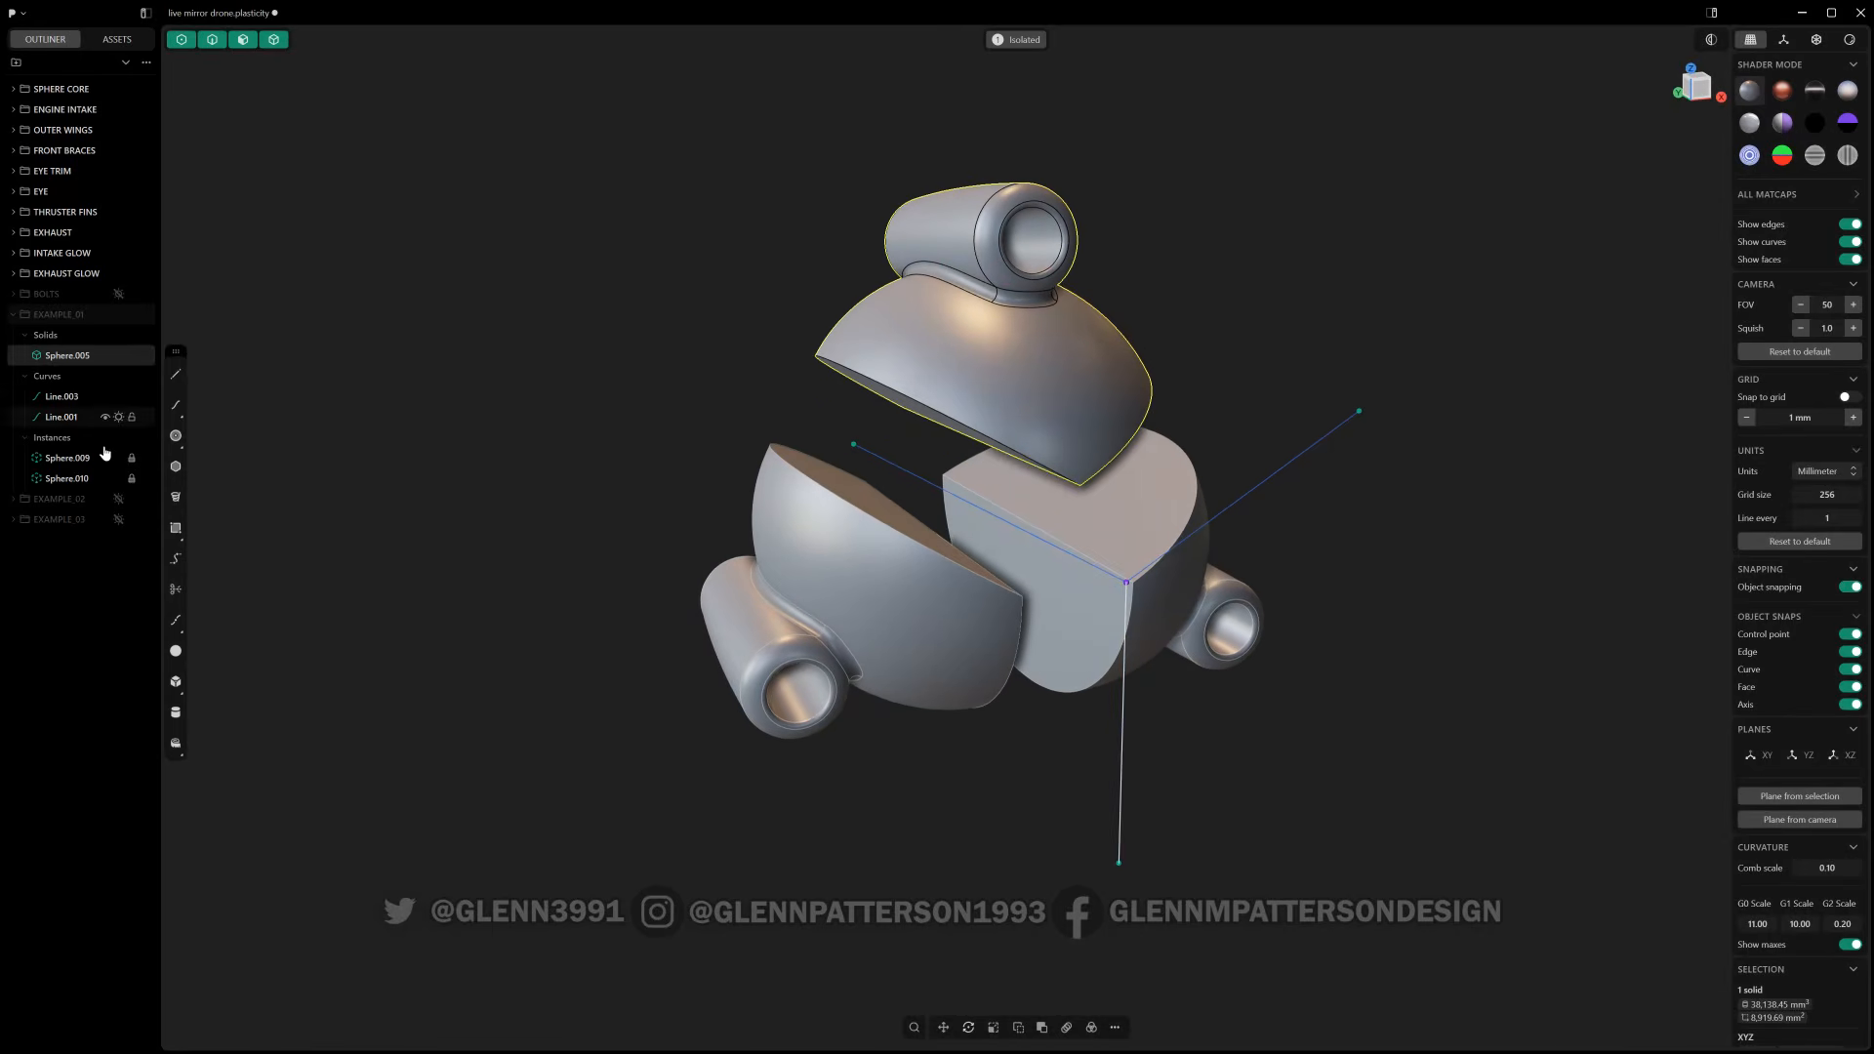
{"action": "left_click", "coordinate": [177, 717]}
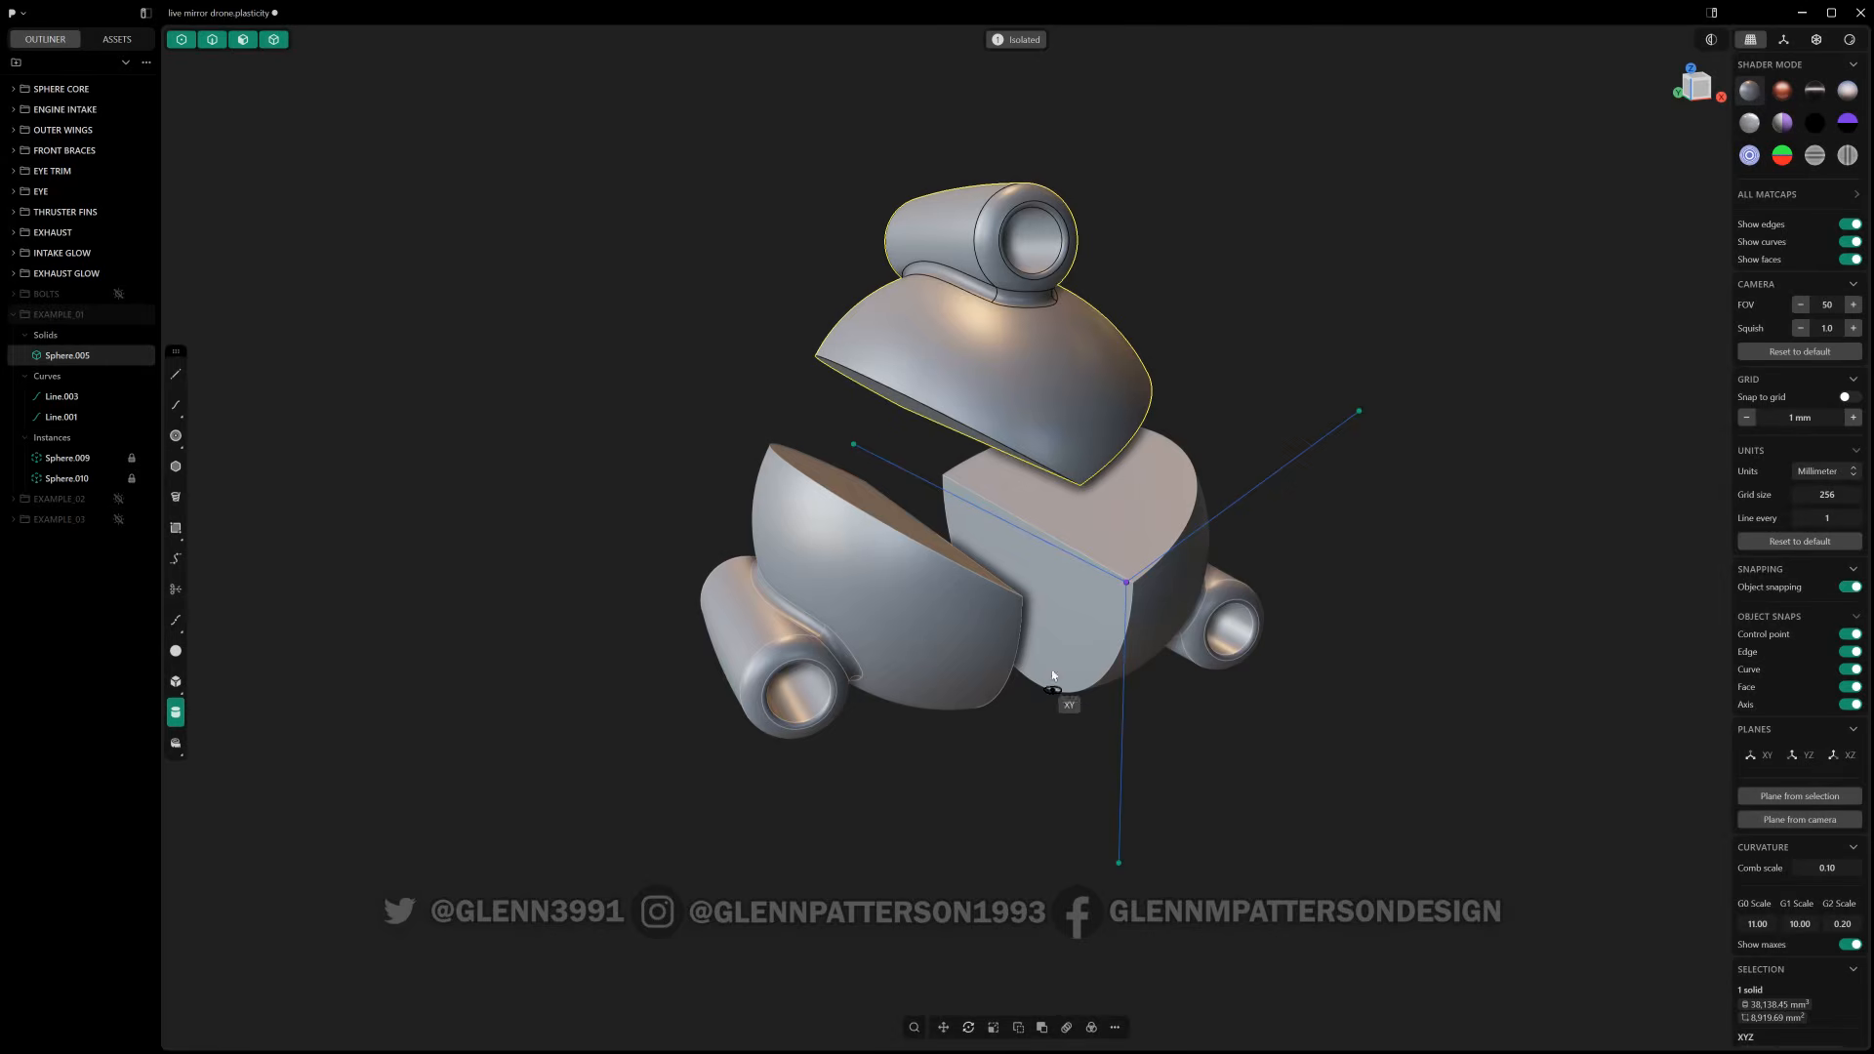
{"action": "middle_click_drag", "start_coordinate": [1126, 589], "coordinate": [1047, 548], "text": "alt"}
{"action": "left_click", "coordinate": [1119, 584]}
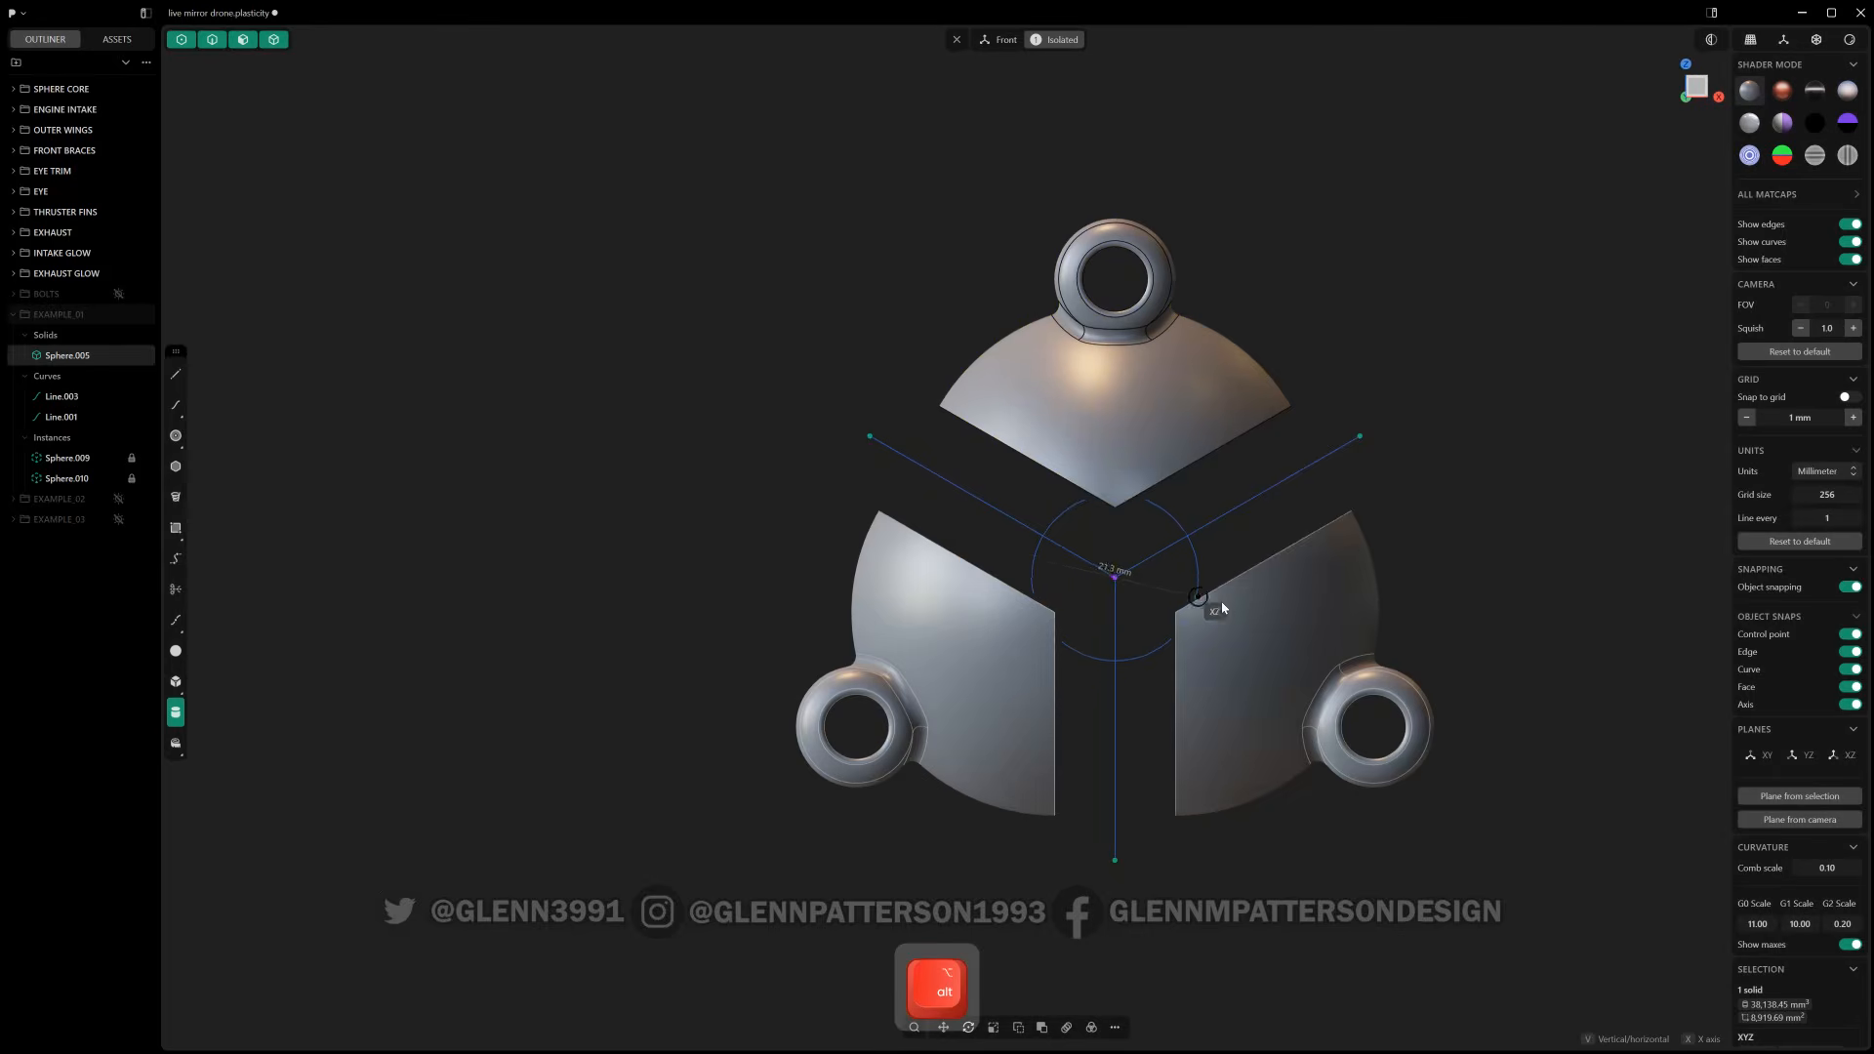
{"action": "left_click", "coordinate": [1287, 595]}
{"action": "middle_click_drag", "start_coordinate": [1149, 573], "coordinate": [1427, 645]}
{"action": "left_click_drag", "start_coordinate": [1162, 601], "coordinate": [294, 566]}
{"action": "left_click", "coordinate": [1437, 705]}
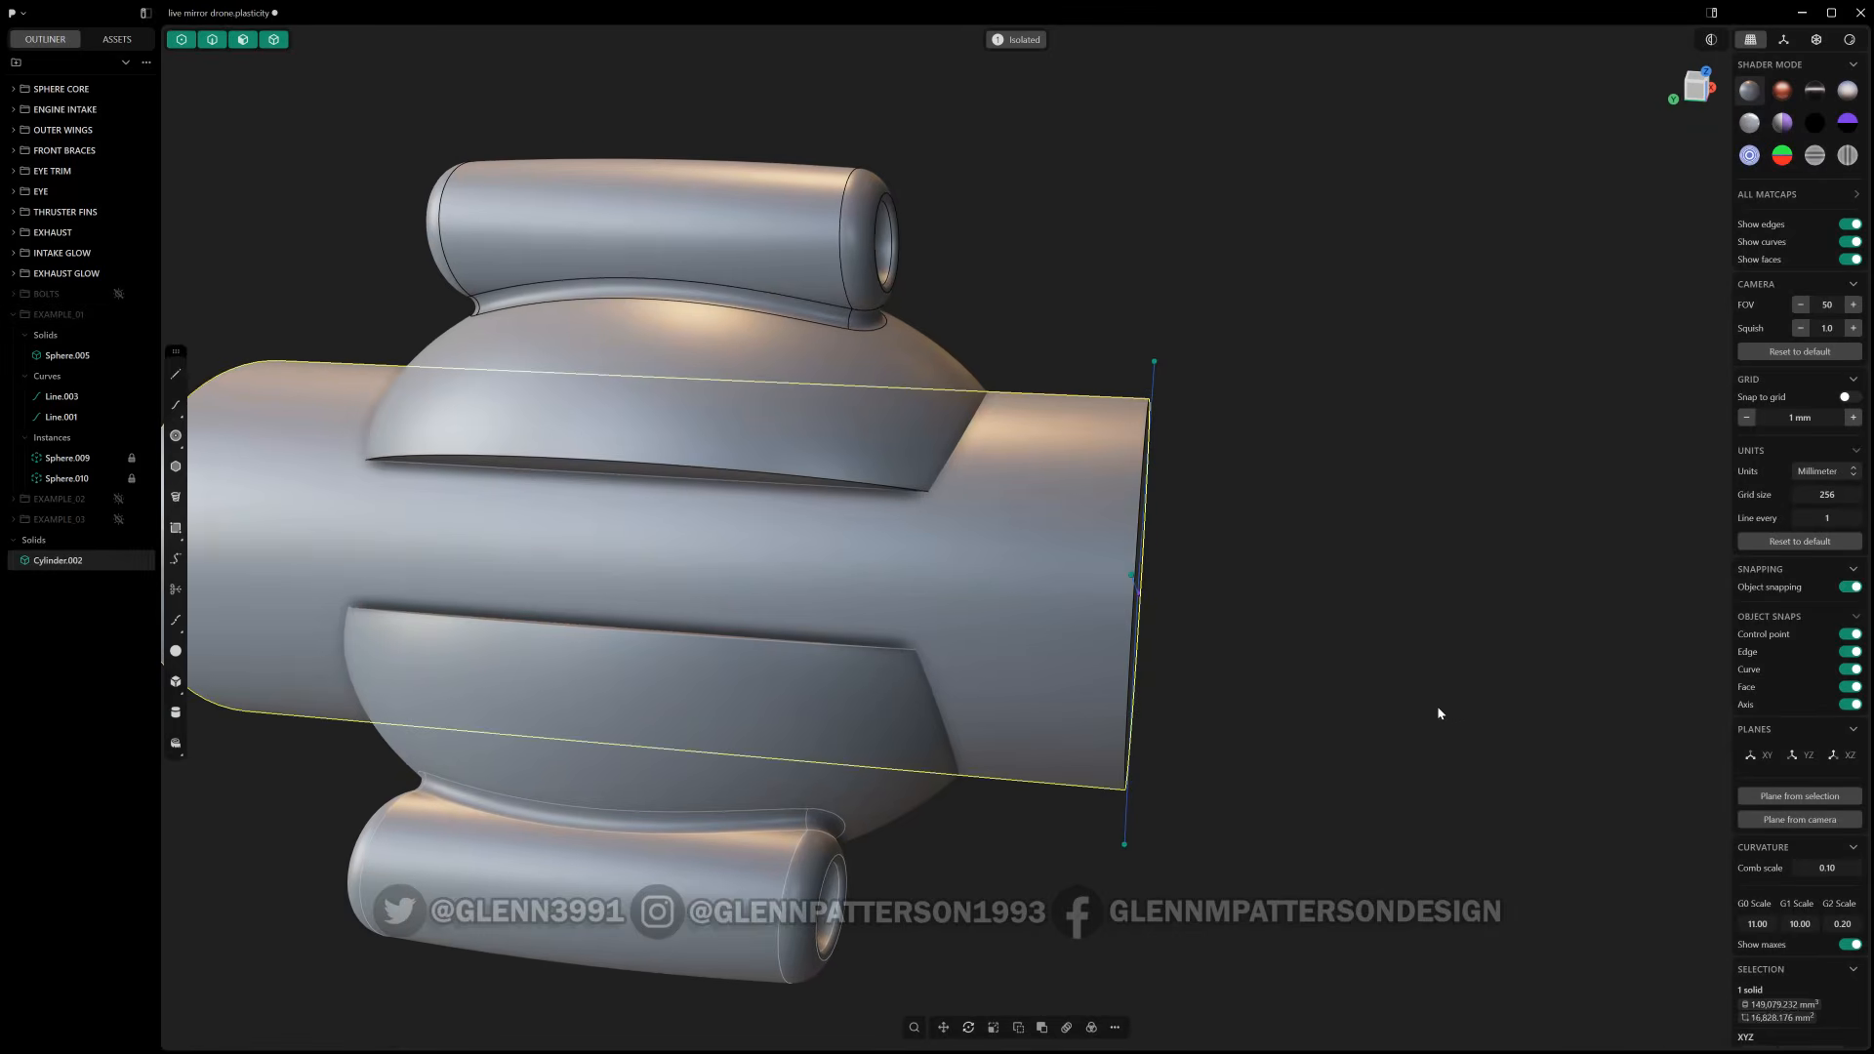
- Subtract the cylinder from the source wedge Sphere.005 with a Boolean difference, without keeping the tool body
{"action": "middle_click_drag", "start_coordinate": [1437, 706], "coordinate": [1396, 717]}
{"action": "left_click", "coordinate": [893, 293]}
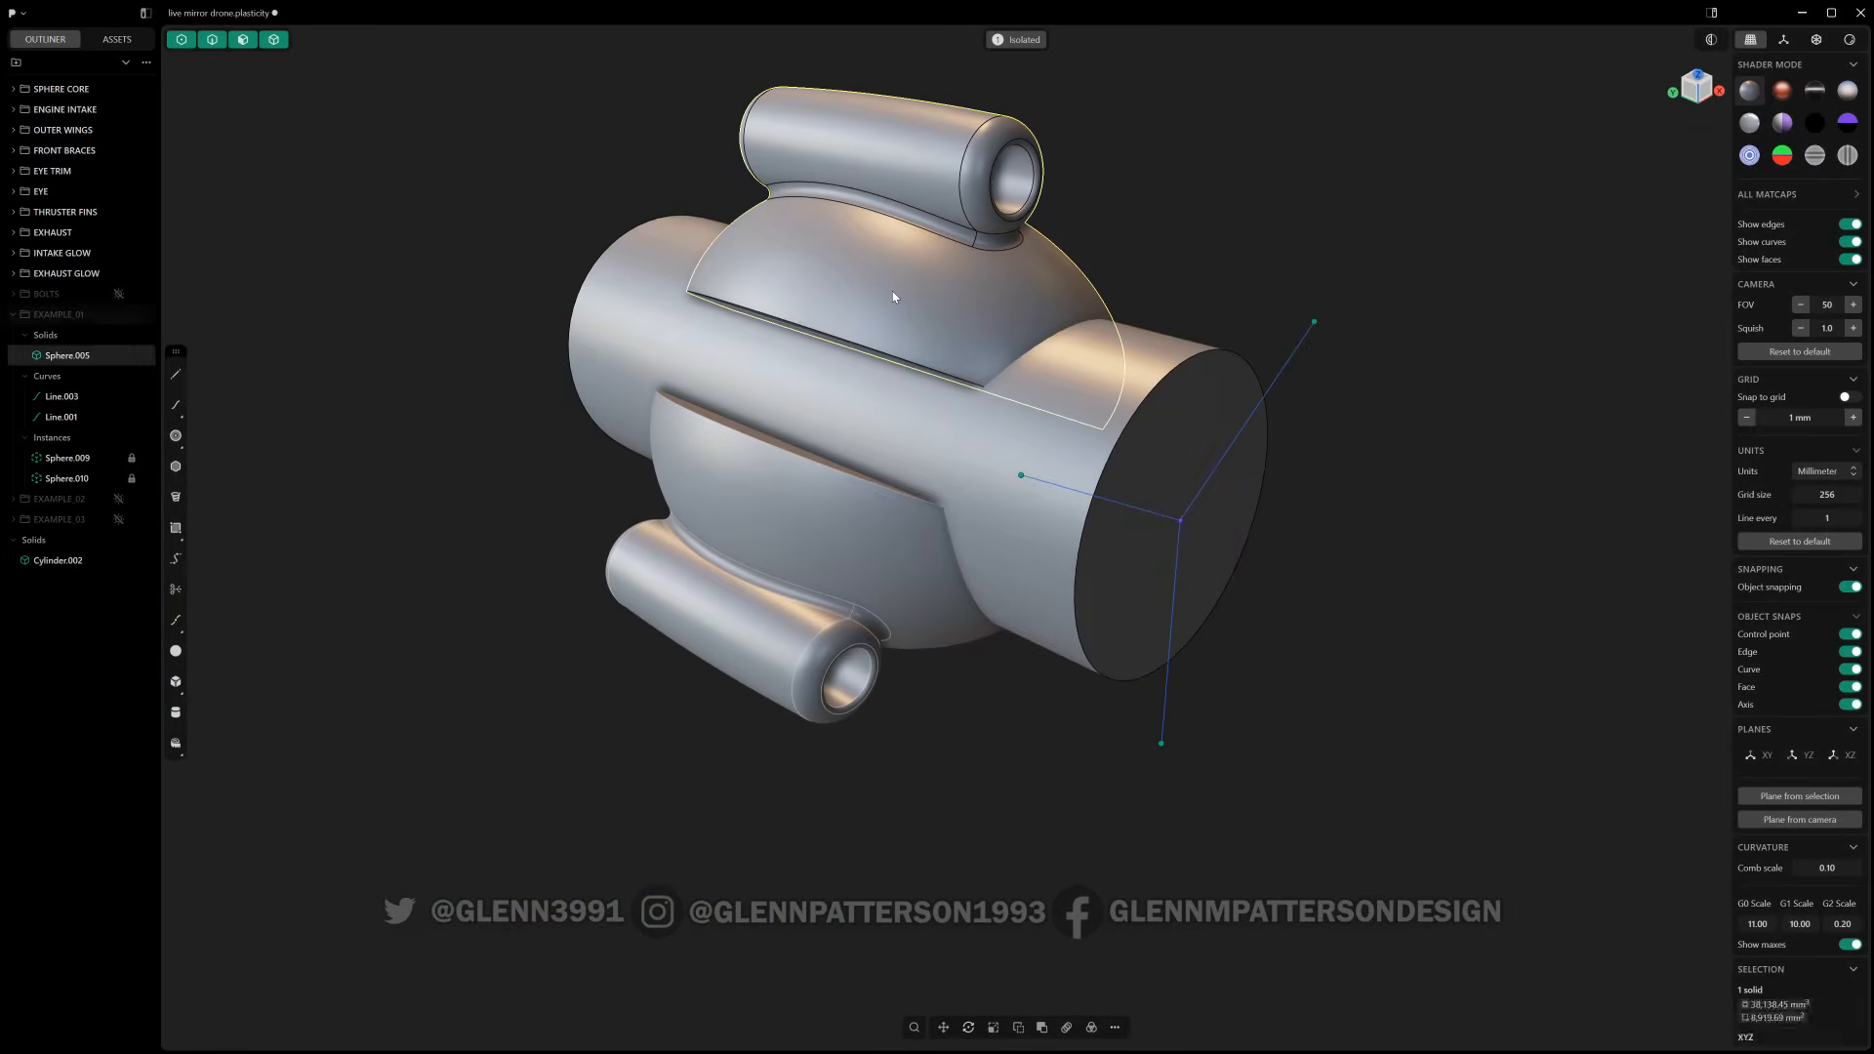
{"action": "left_click", "coordinate": [1152, 406], "text": "shift"}
{"action": "key", "text": "q"}
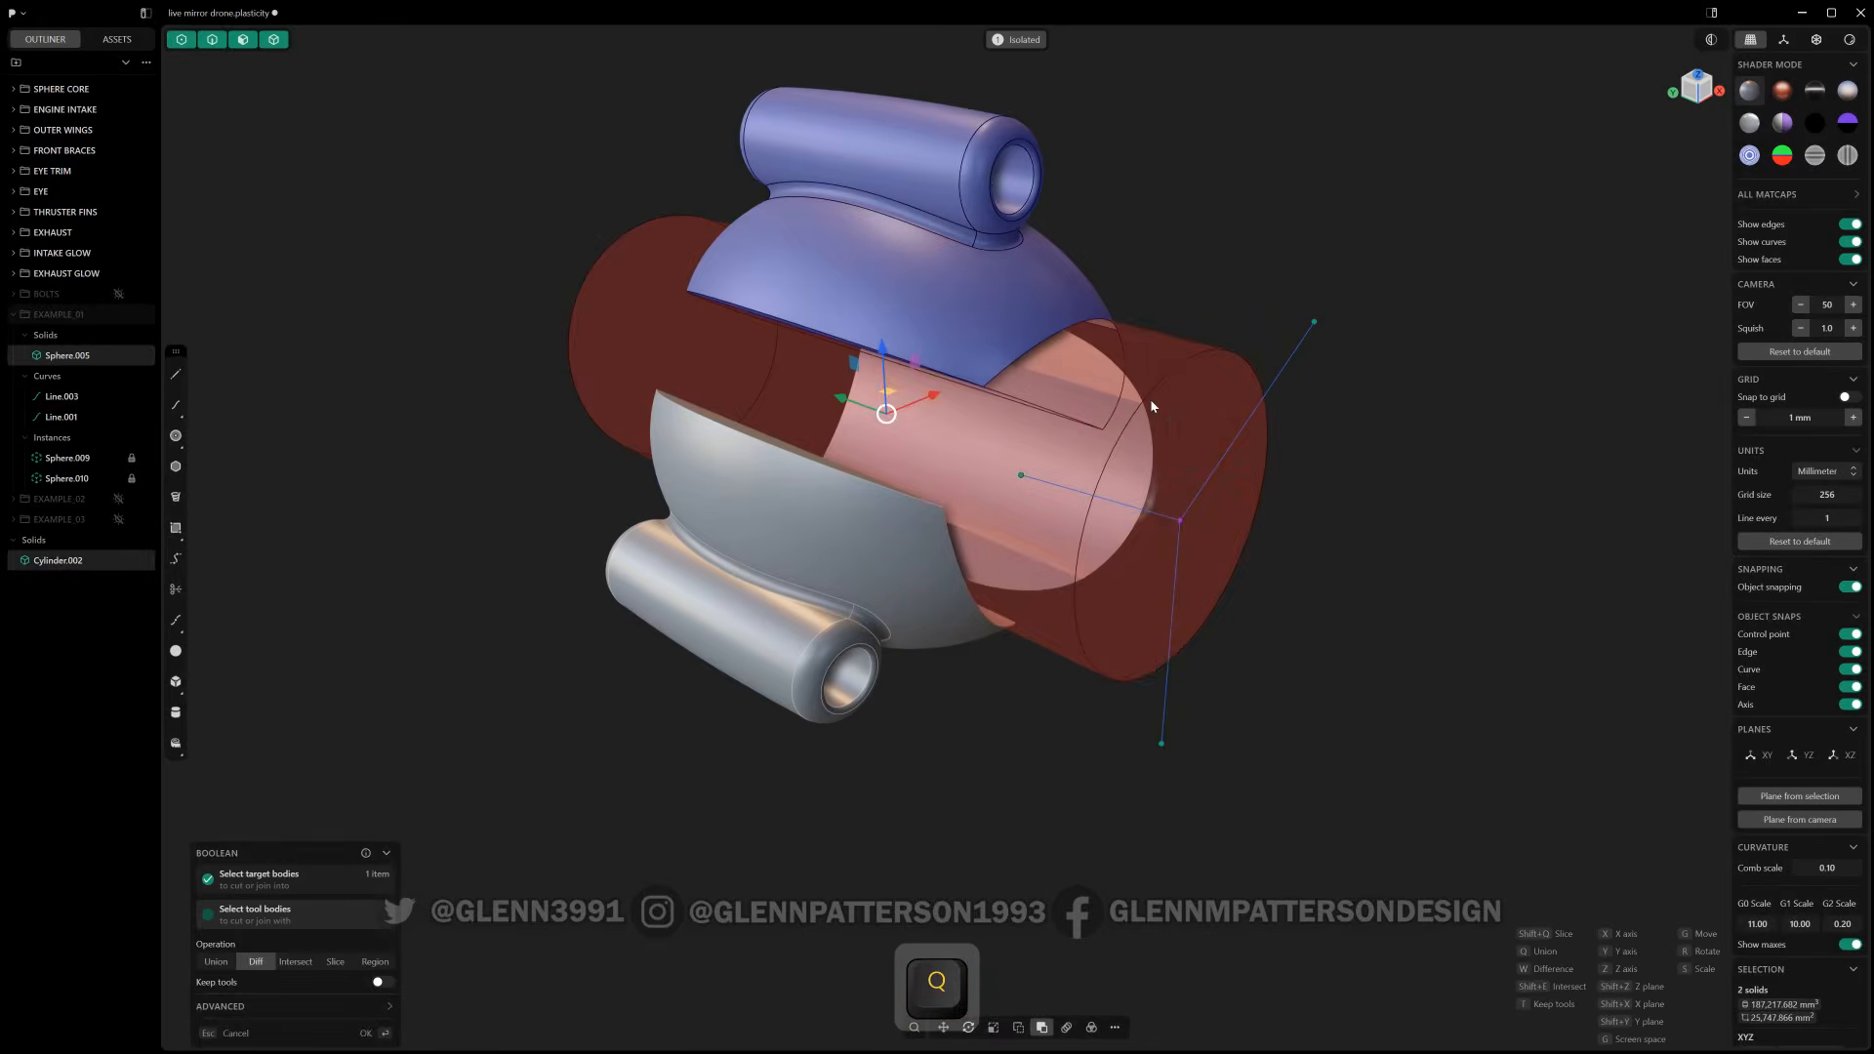
{"action": "left_click", "coordinate": [1337, 550]}
- Chamfer four rim edges of the source wedge by about 2.45 mm, including the front arcs and side edge
{"action": "middle_click_drag", "start_coordinate": [1412, 577], "coordinate": [1105, 609]}
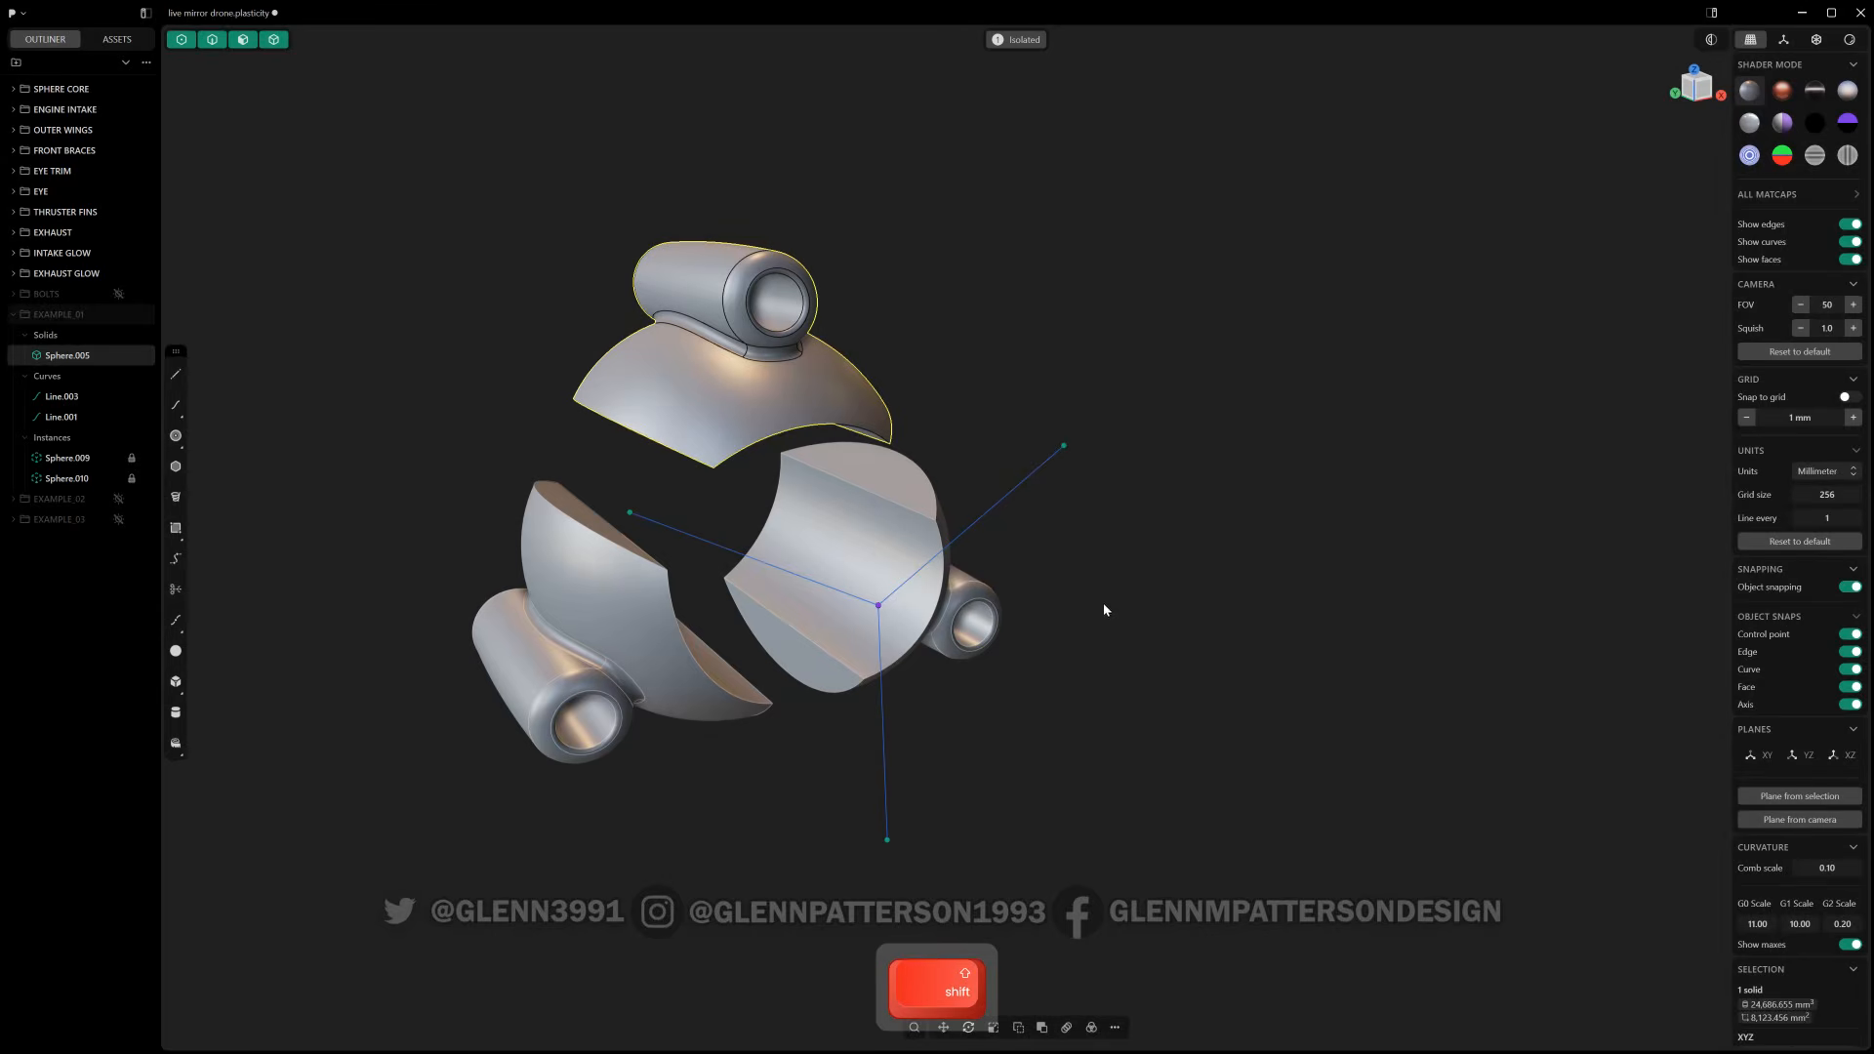
{"action": "left_click", "coordinate": [744, 450]}
{"action": "key", "text": "b"}
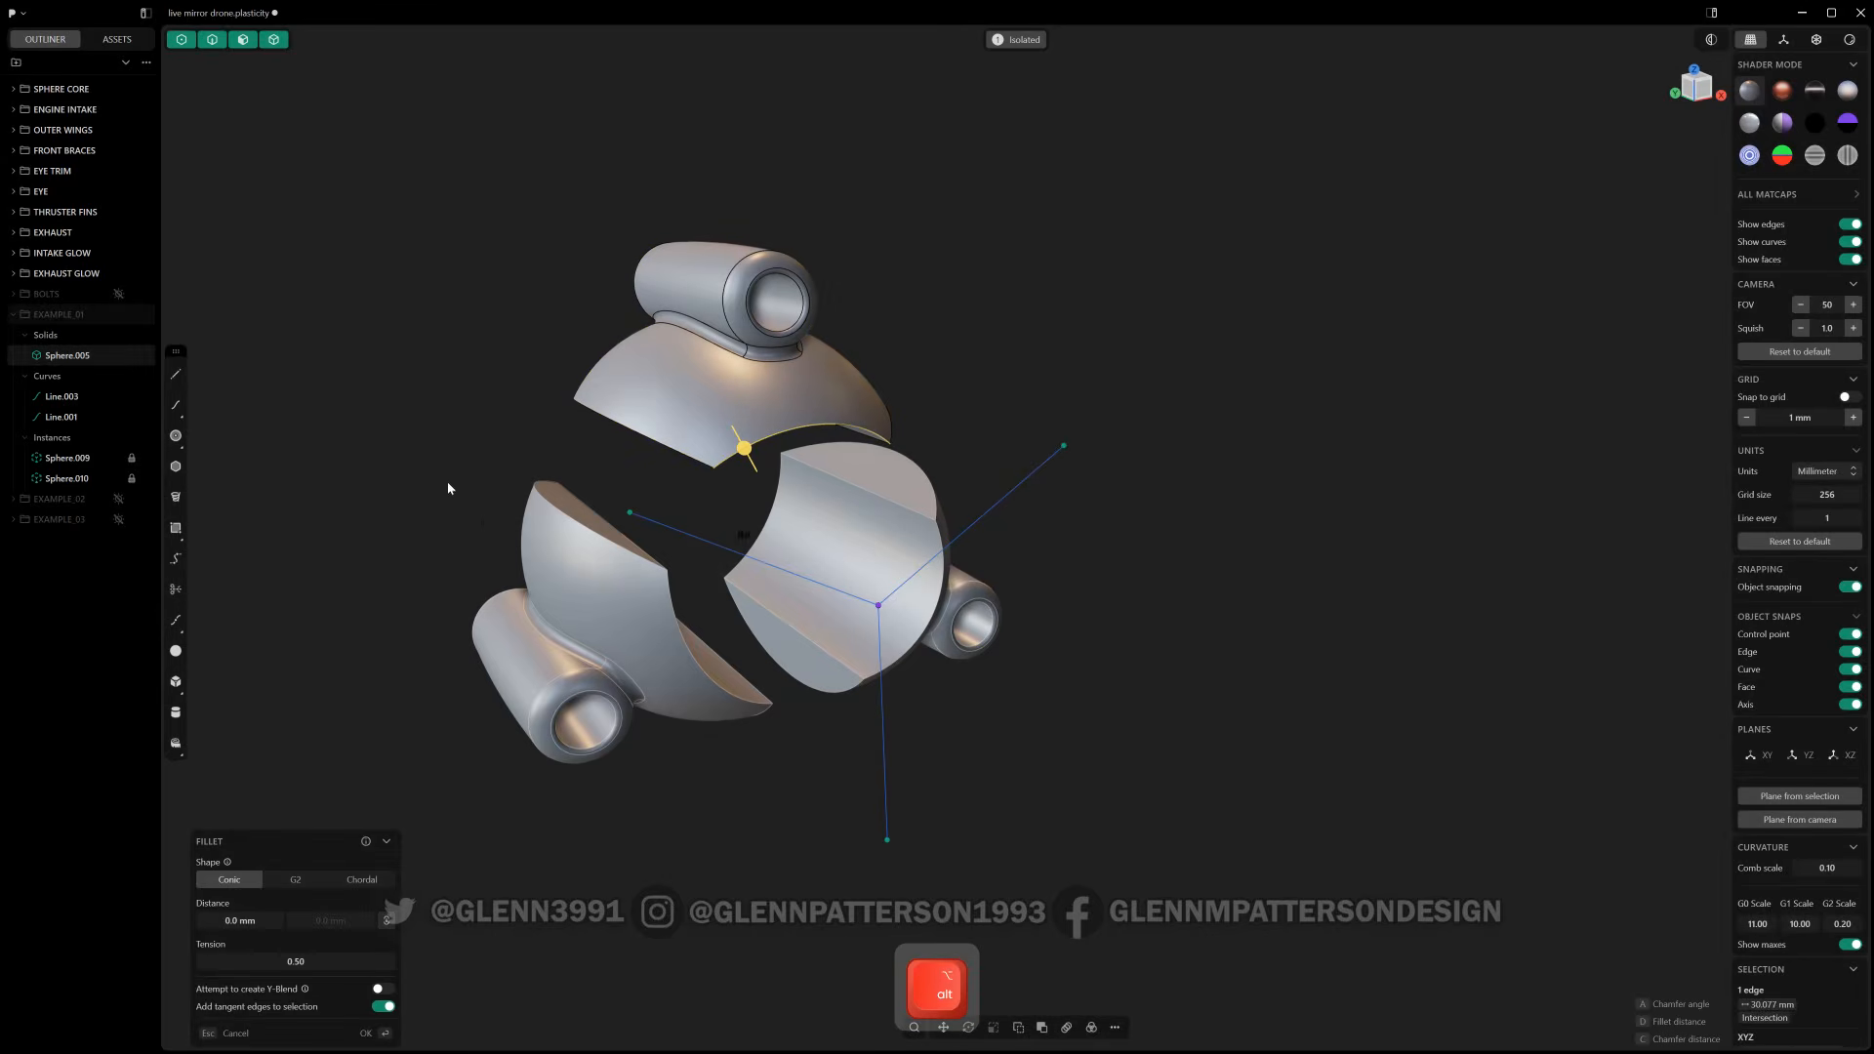
{"action": "left_click", "coordinate": [637, 433], "text": "alt+shift"}
{"action": "middle_click_drag", "start_coordinate": [689, 599], "coordinate": [691, 509]}
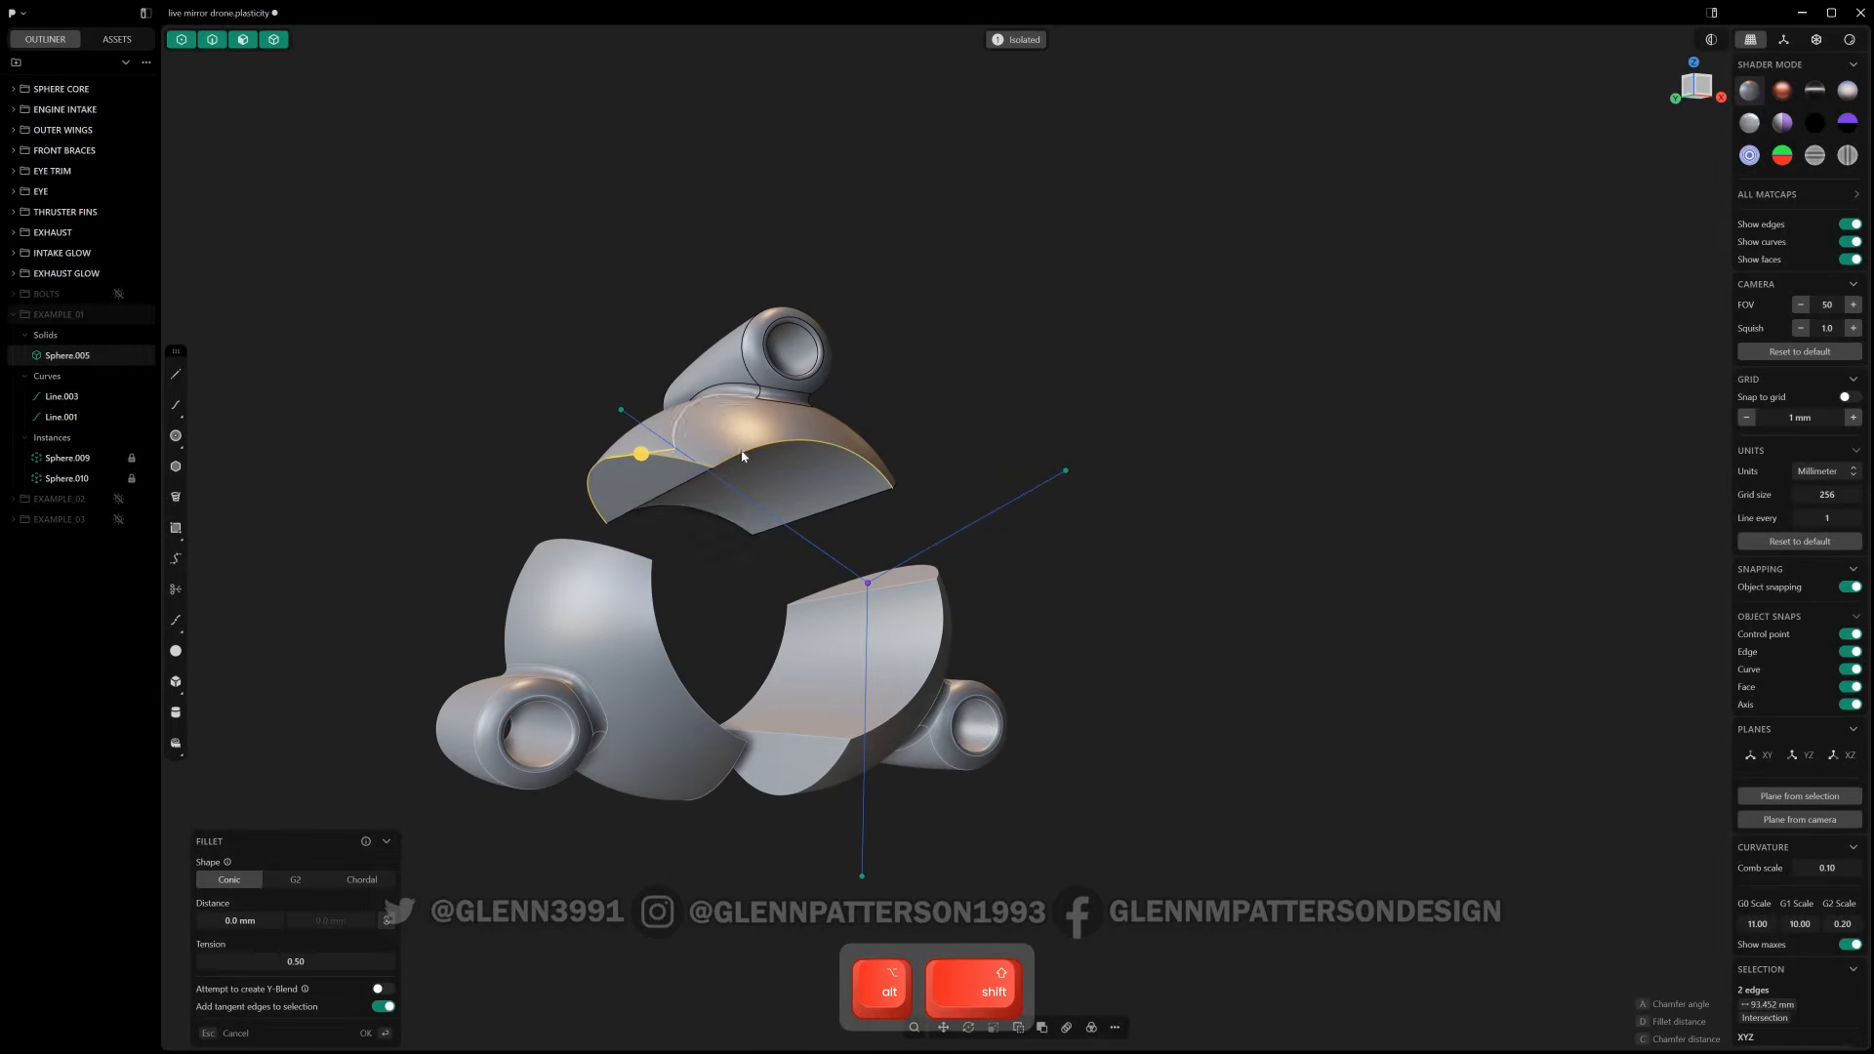
{"action": "left_click", "coordinate": [804, 520], "text": "shift"}
{"action": "left_click_drag", "start_coordinate": [804, 521], "coordinate": [804, 509]}
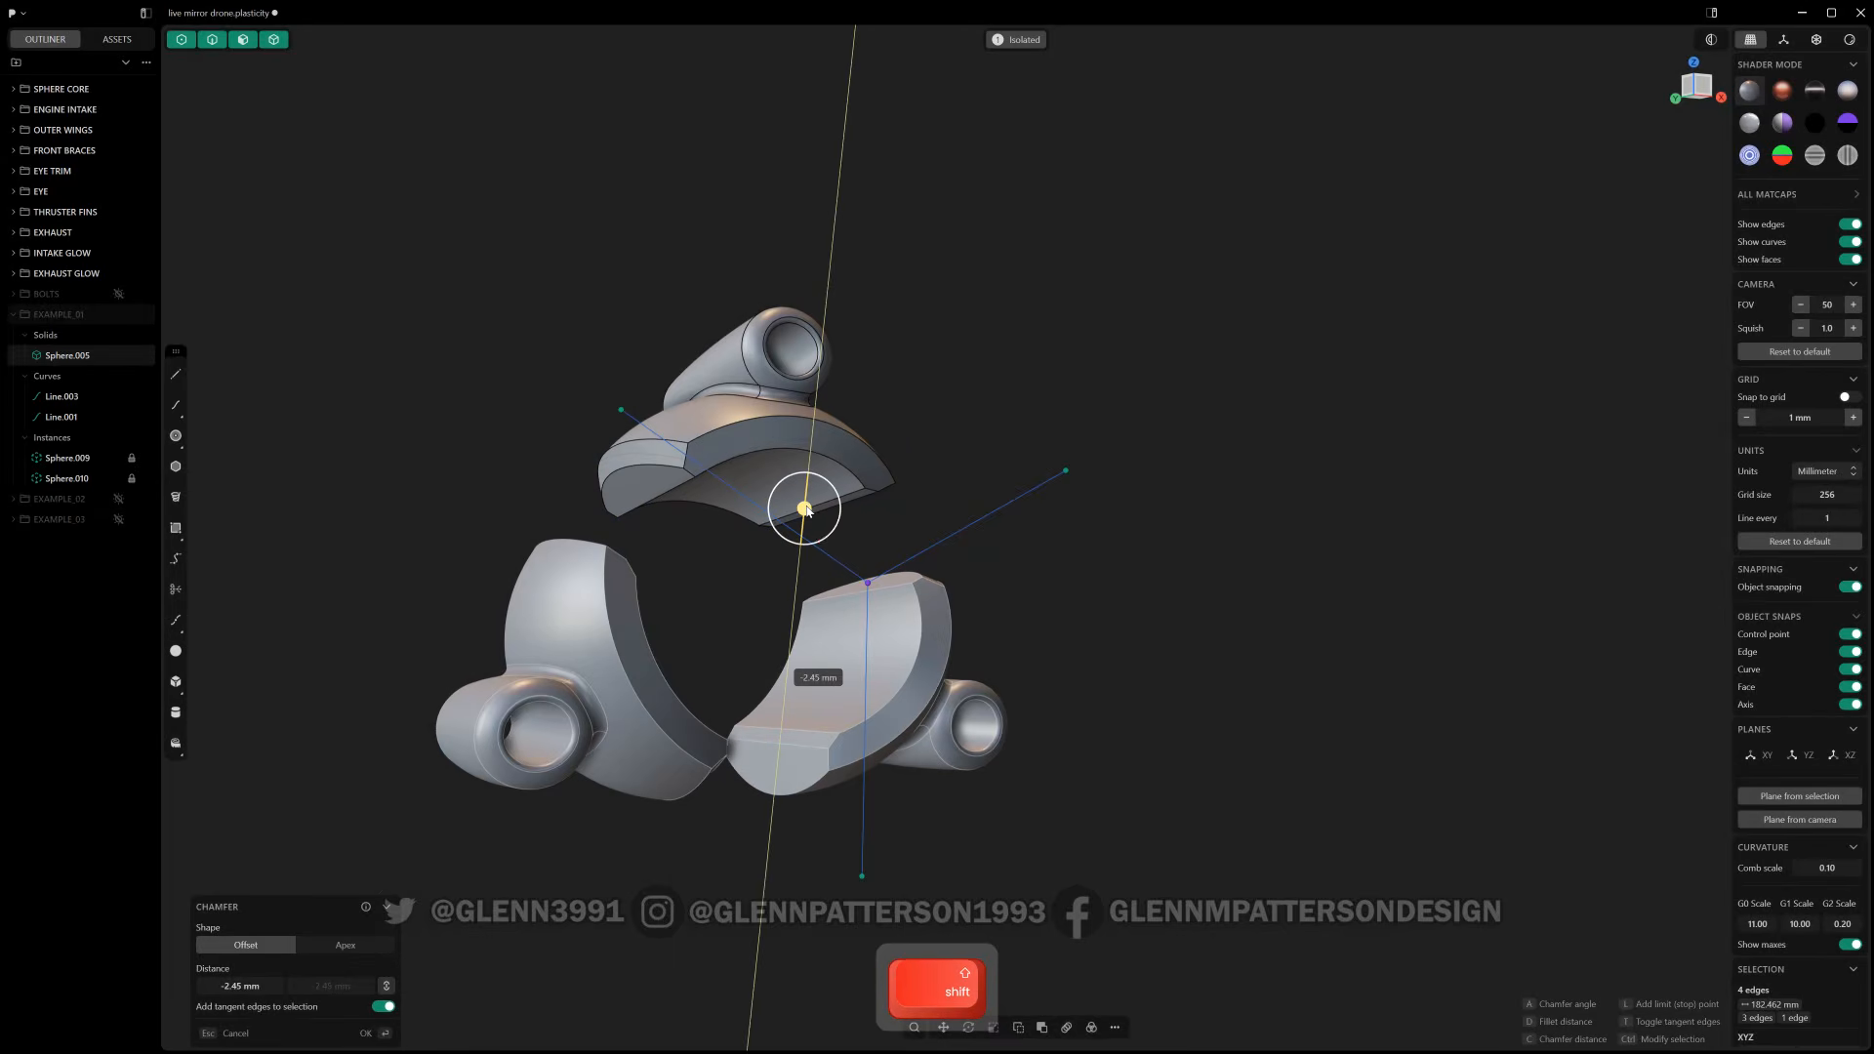
{"action": "key", "text": "Return"}
{"action": "middle_click_drag", "start_coordinate": [1080, 460], "coordinate": [1419, 655]}
{"action": "left_click", "coordinate": [851, 499]}
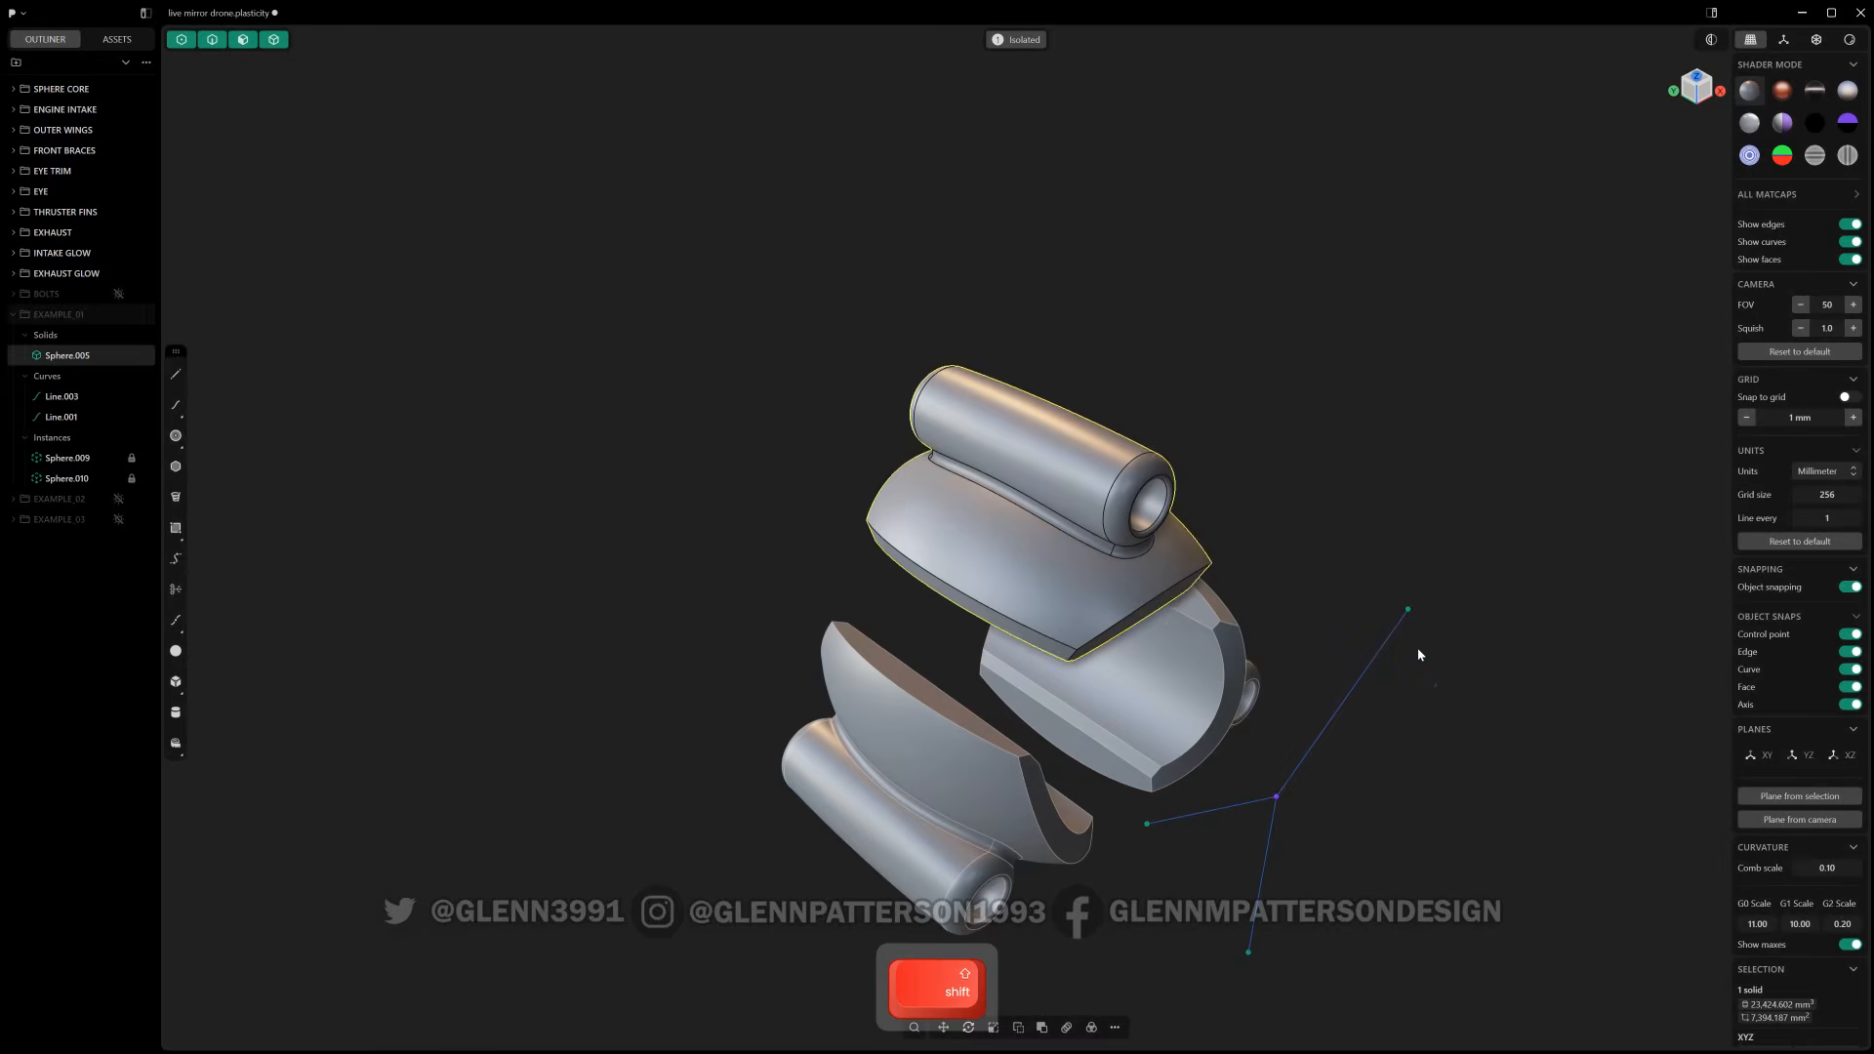
{"action": "left_click", "coordinate": [1531, 770]}
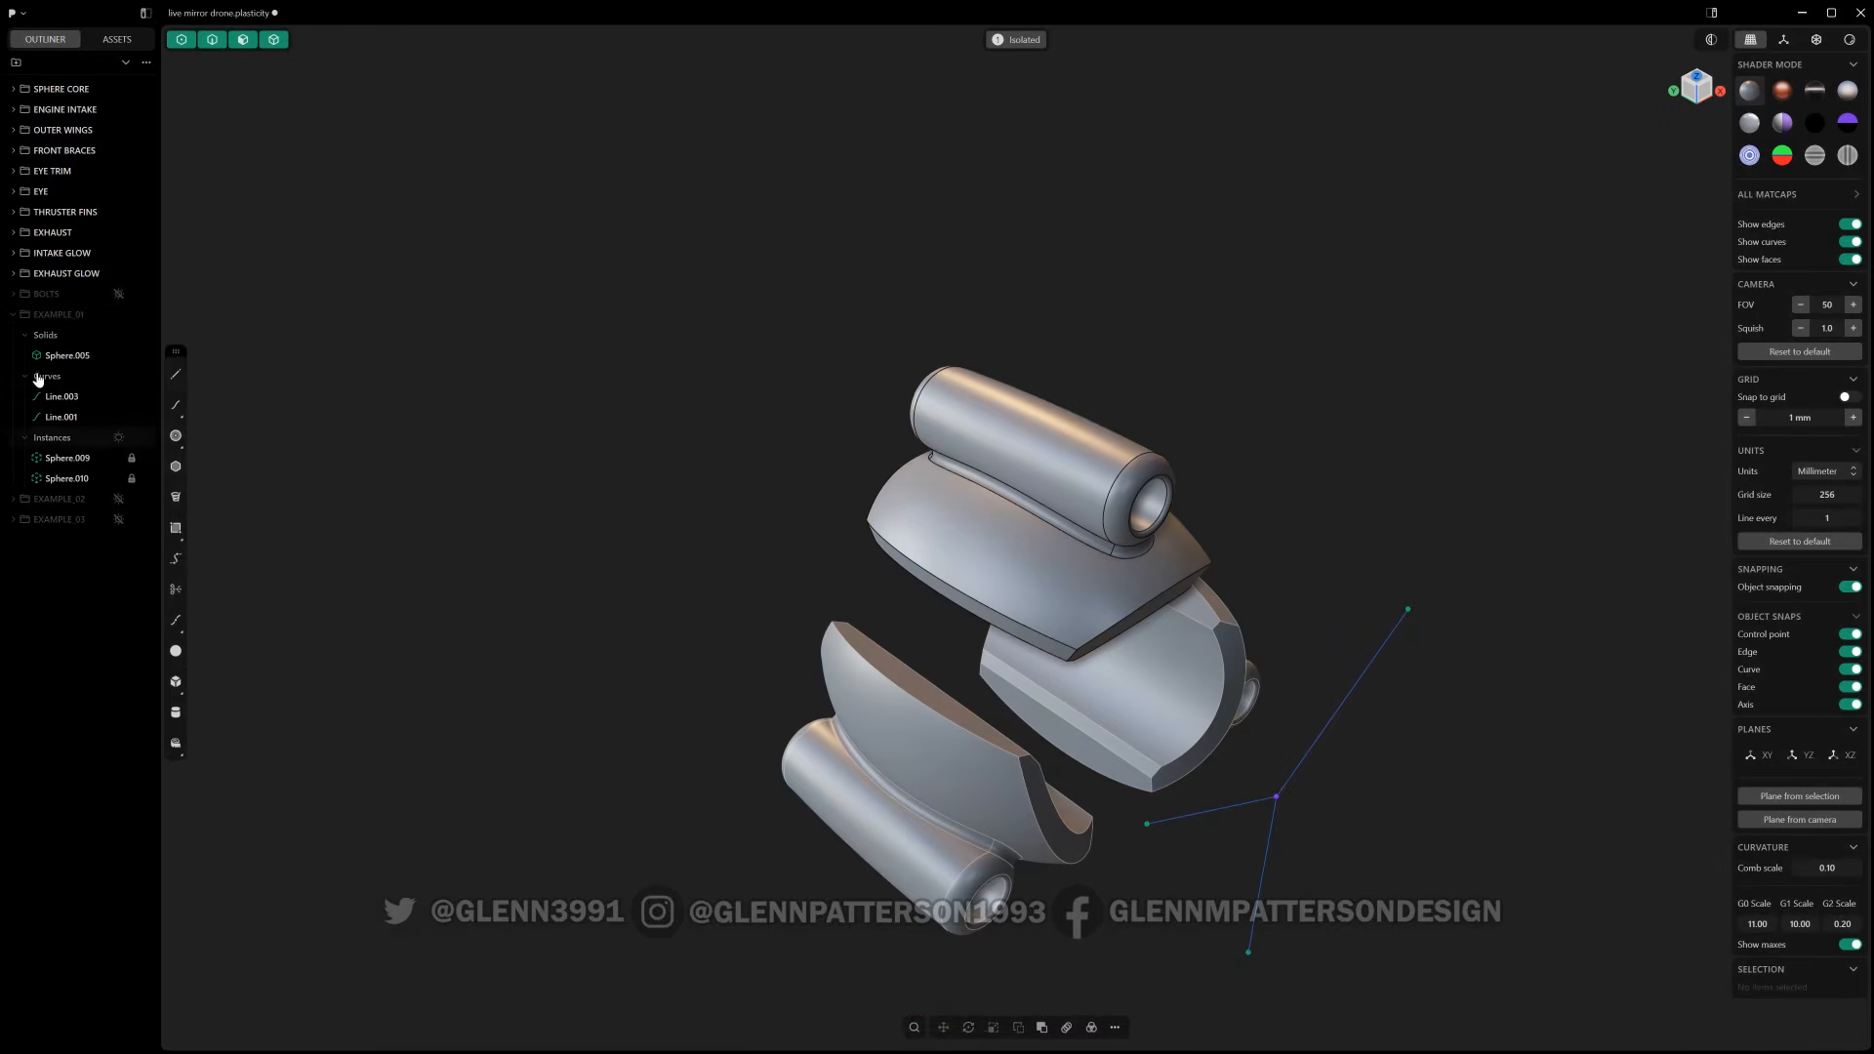
- Collapse and hide the EXAMPLE_01 group, show EXAMPLE_02, and frame its body in the view
{"action": "left_click", "coordinate": [13, 316]}
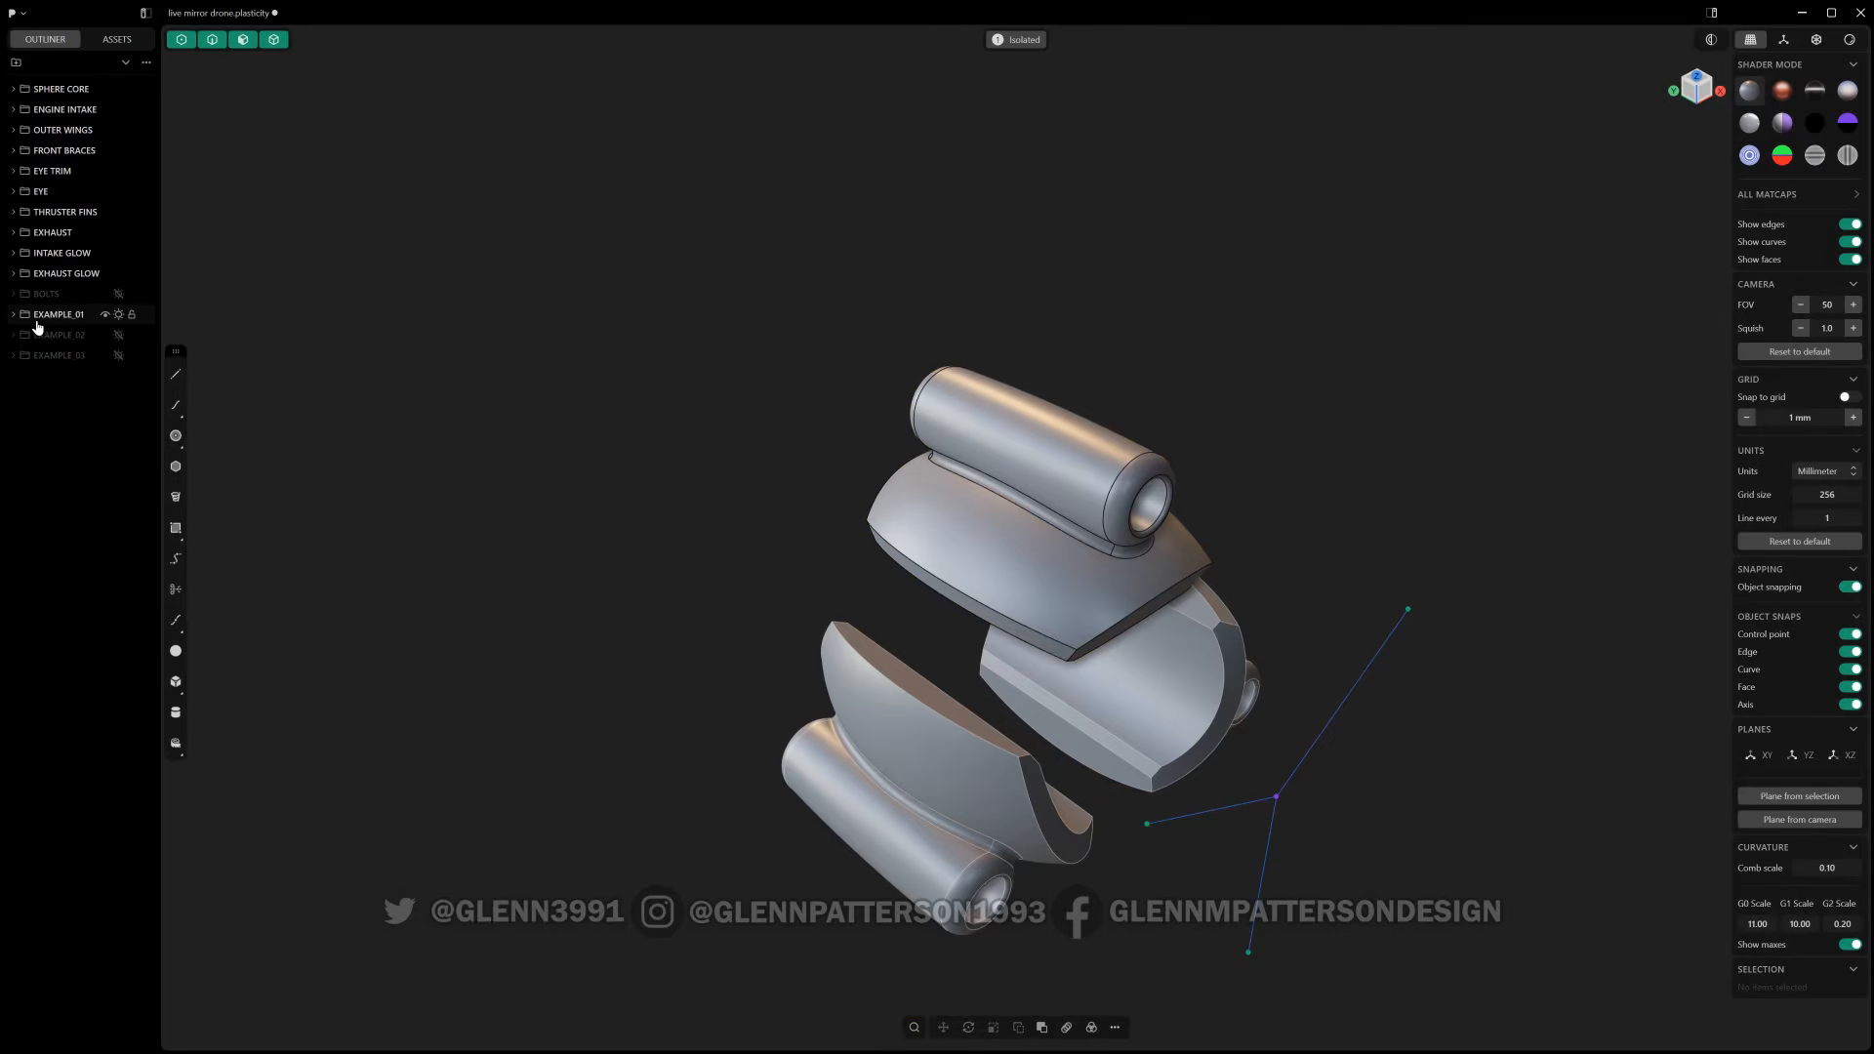
{"action": "left_click", "coordinate": [118, 315]}
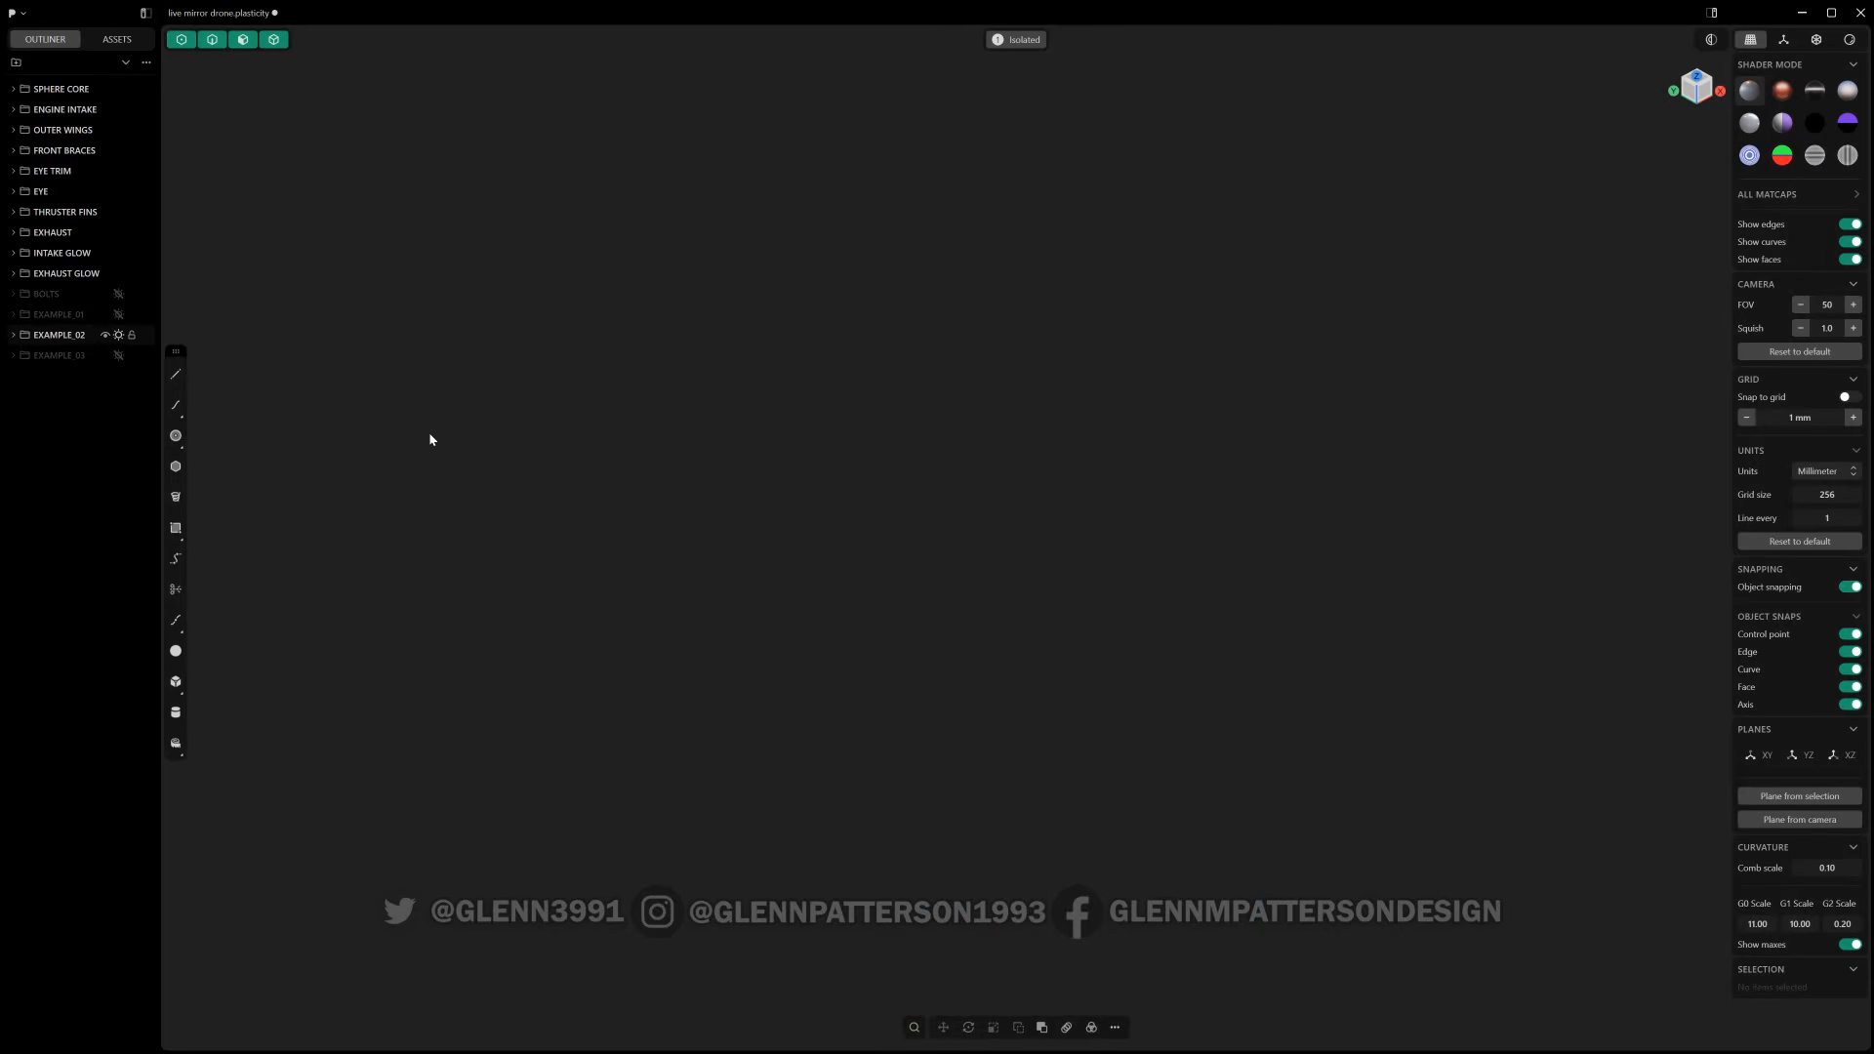
{"action": "key", "text": "period"}
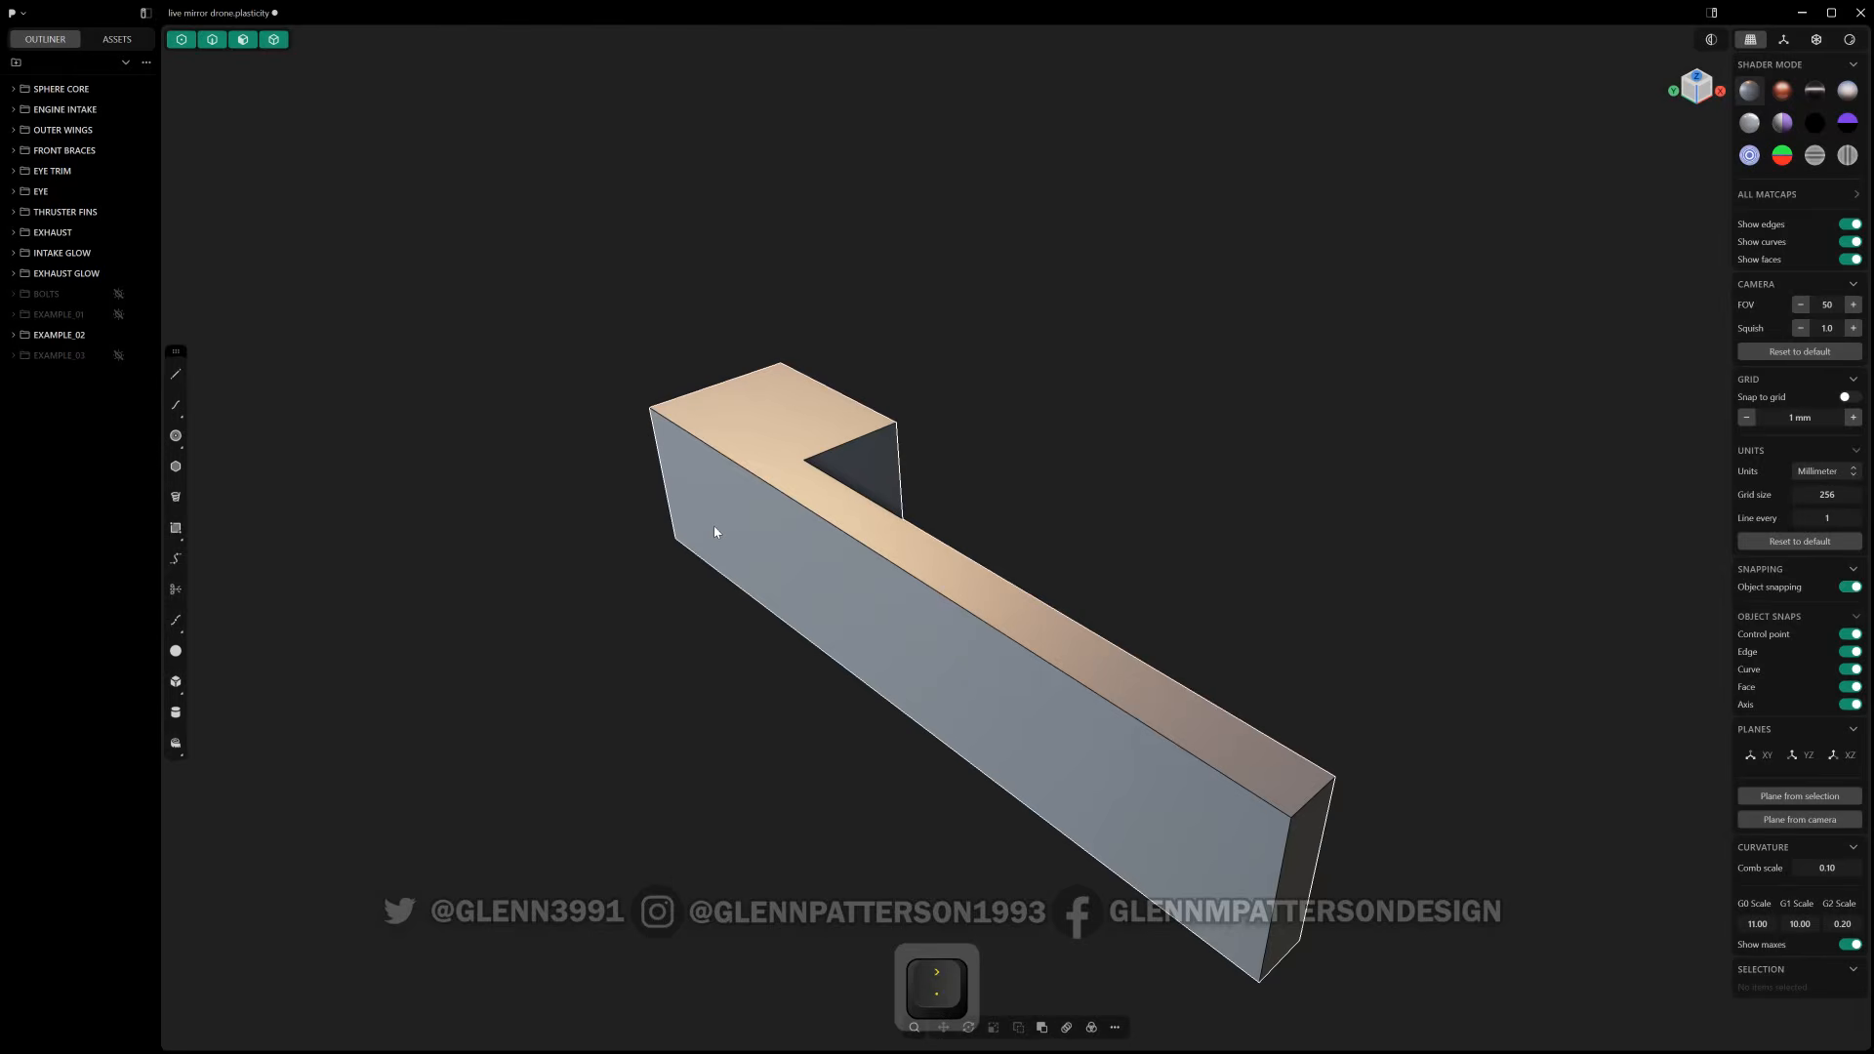
{"action": "scroll", "coordinate": [728, 541], "scroll_direction": "down", "scroll_amount": 8}
{"action": "scroll", "coordinate": [728, 543], "scroll_direction": "up", "scroll_amount": 5}
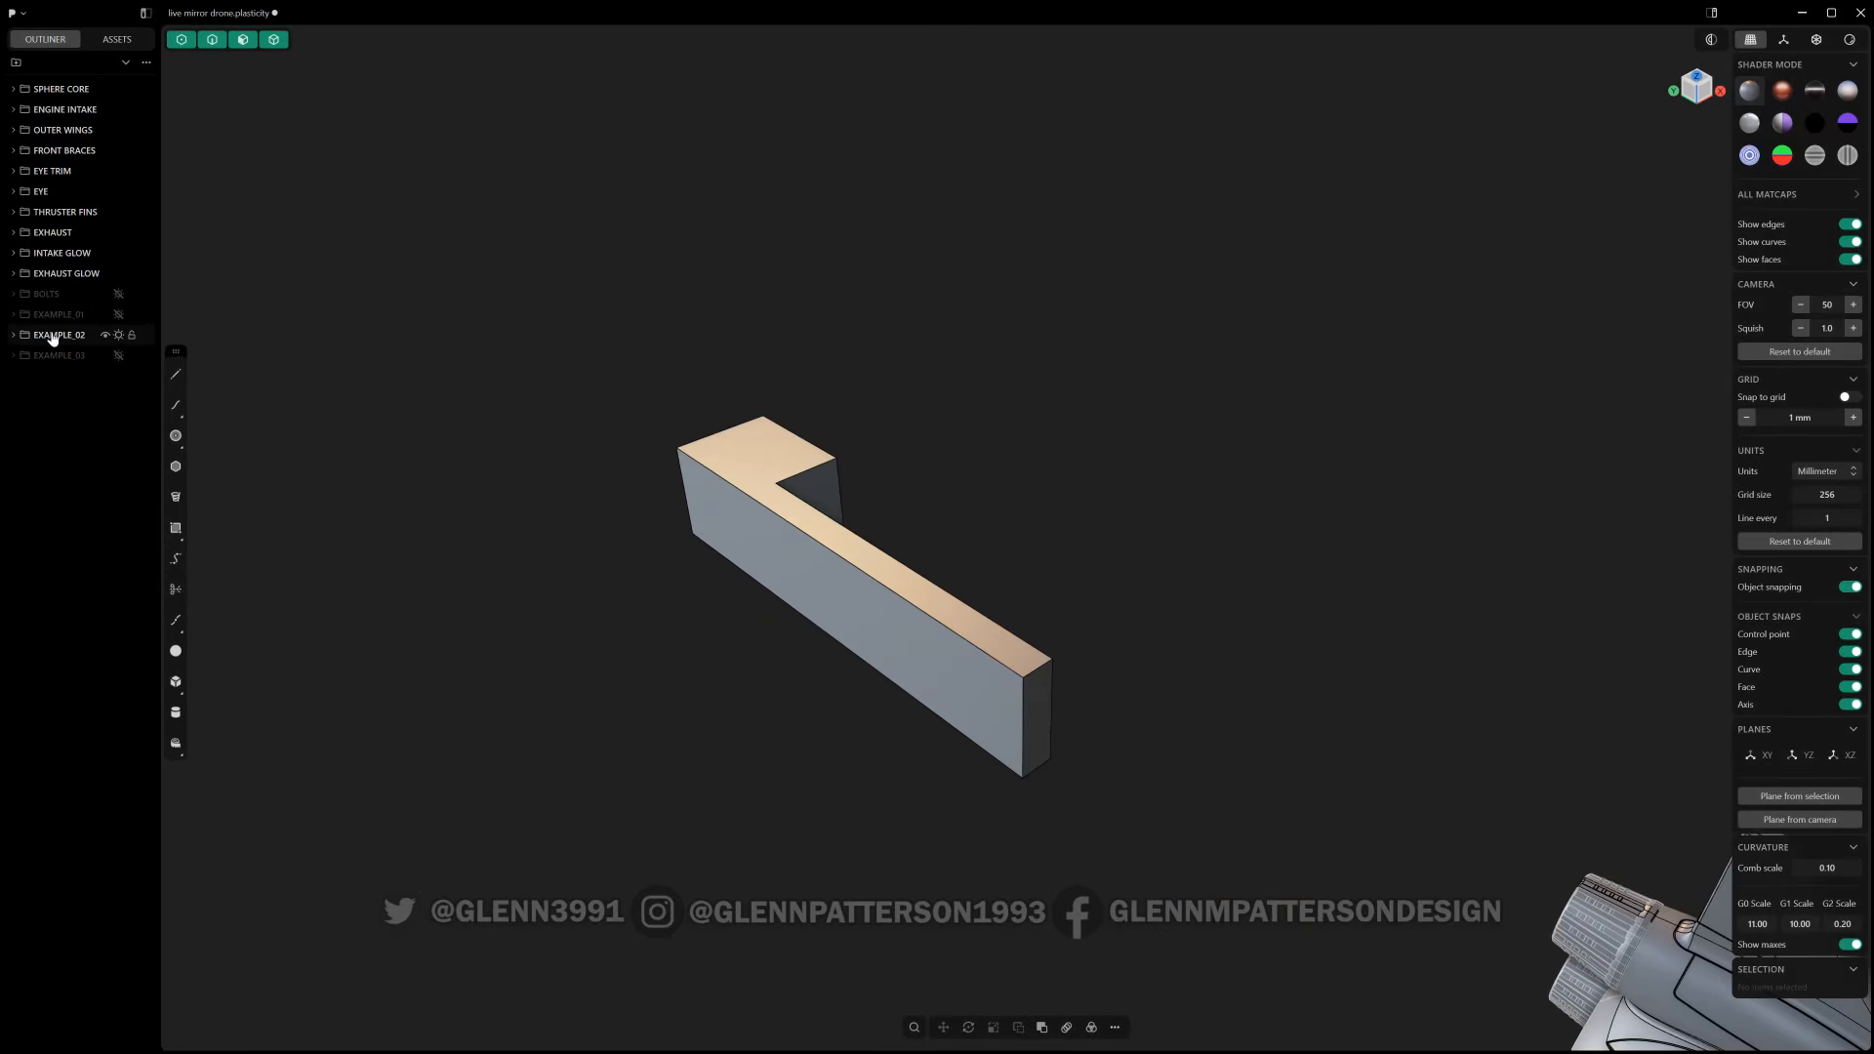
- Select the L-shaped EXAMPLE_02 body and turn on the grid
{"action": "left_click", "coordinate": [738, 449]}
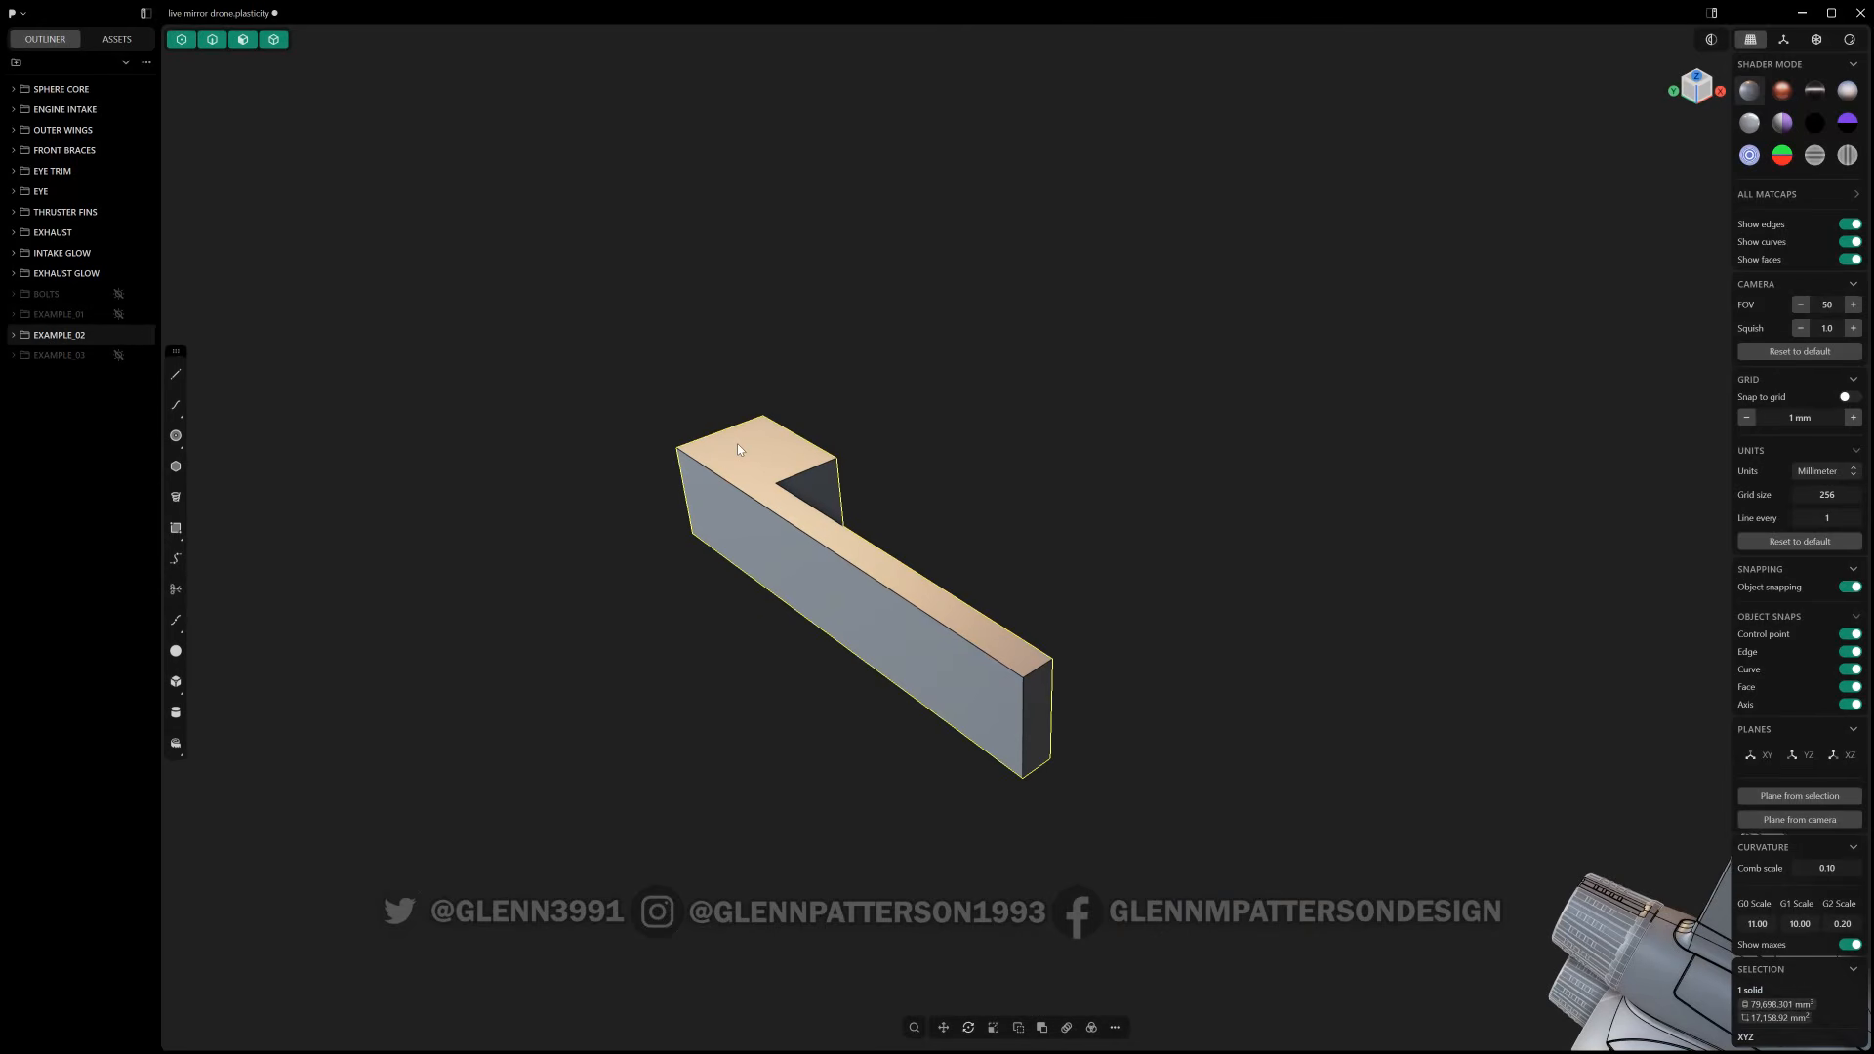
{"action": "key", "text": "period"}
{"action": "middle_click_drag", "start_coordinate": [711, 544], "coordinate": [617, 524]}
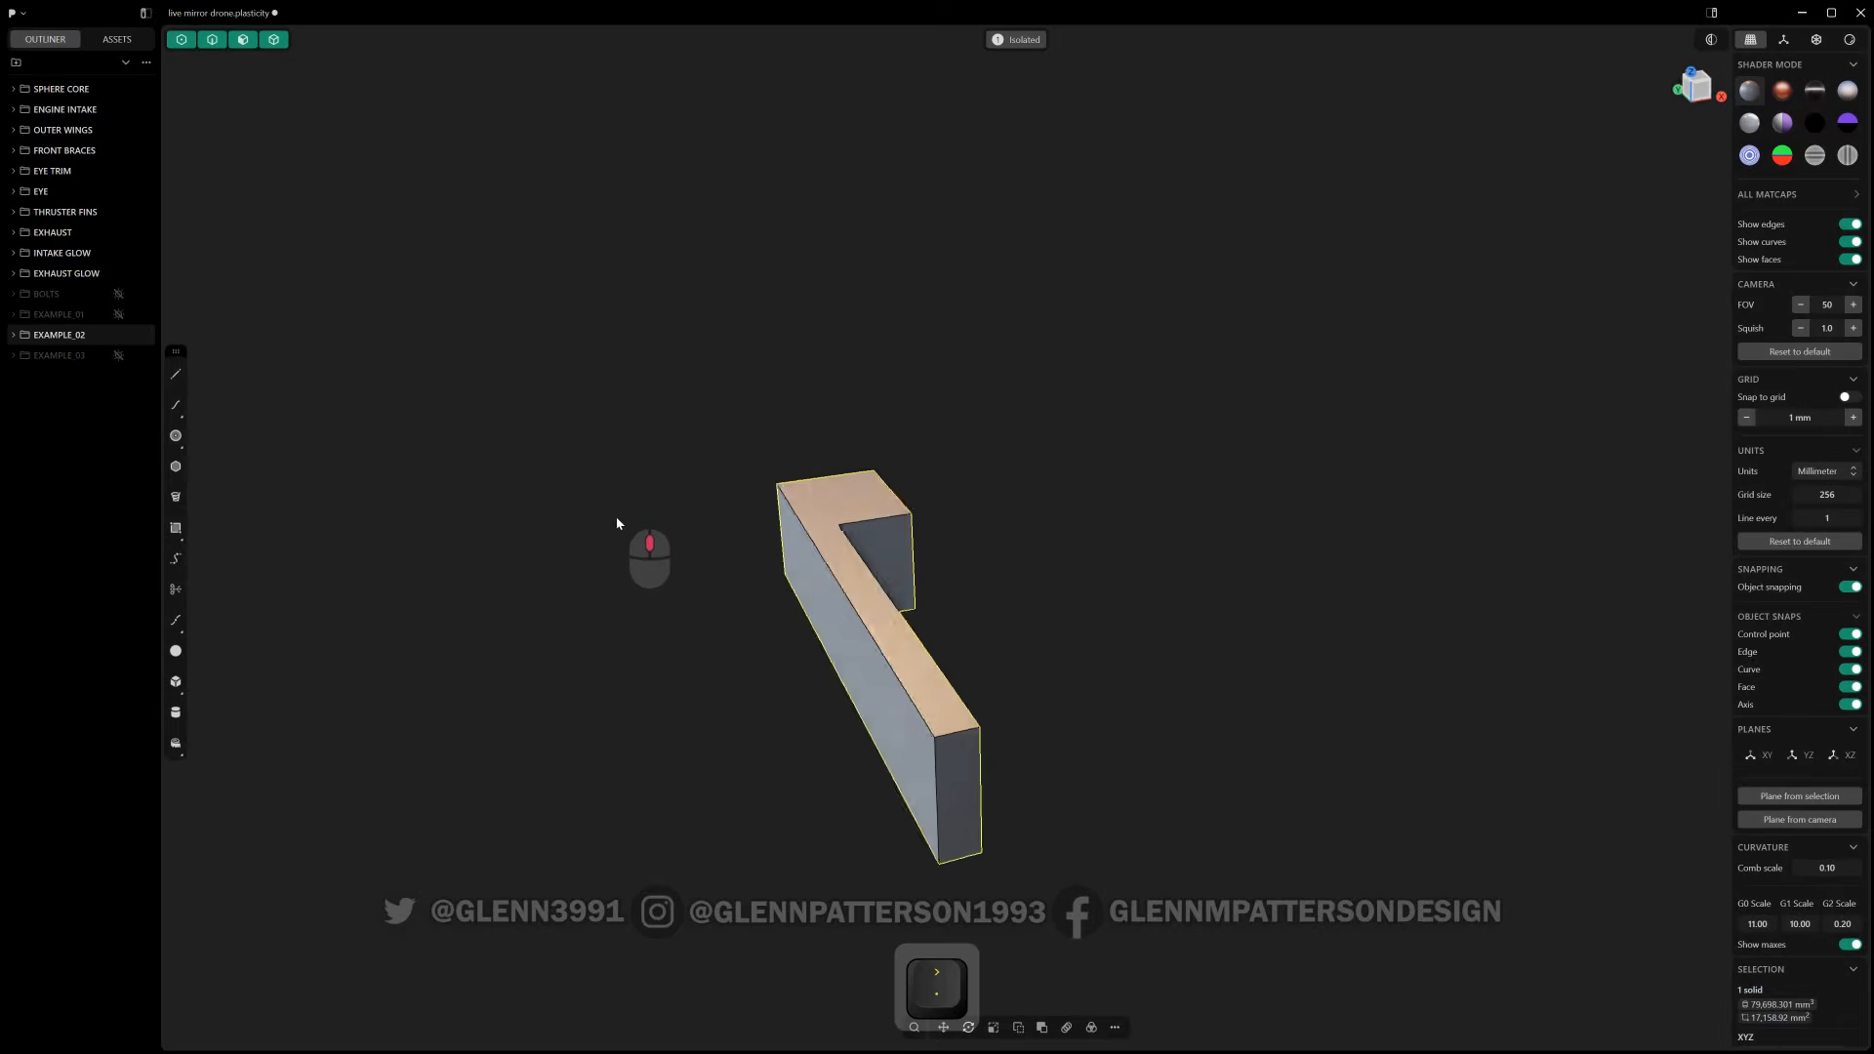
{"action": "scroll", "coordinate": [1097, 586], "scroll_direction": "up", "scroll_amount": 3}
{"action": "scroll", "coordinate": [1100, 592], "scroll_direction": "down", "scroll_amount": 6}
{"action": "middle_click_drag", "start_coordinate": [1099, 591], "coordinate": [1130, 471], "text": "shift"}
{"action": "scroll", "coordinate": [990, 574], "scroll_direction": "up", "scroll_amount": 5}
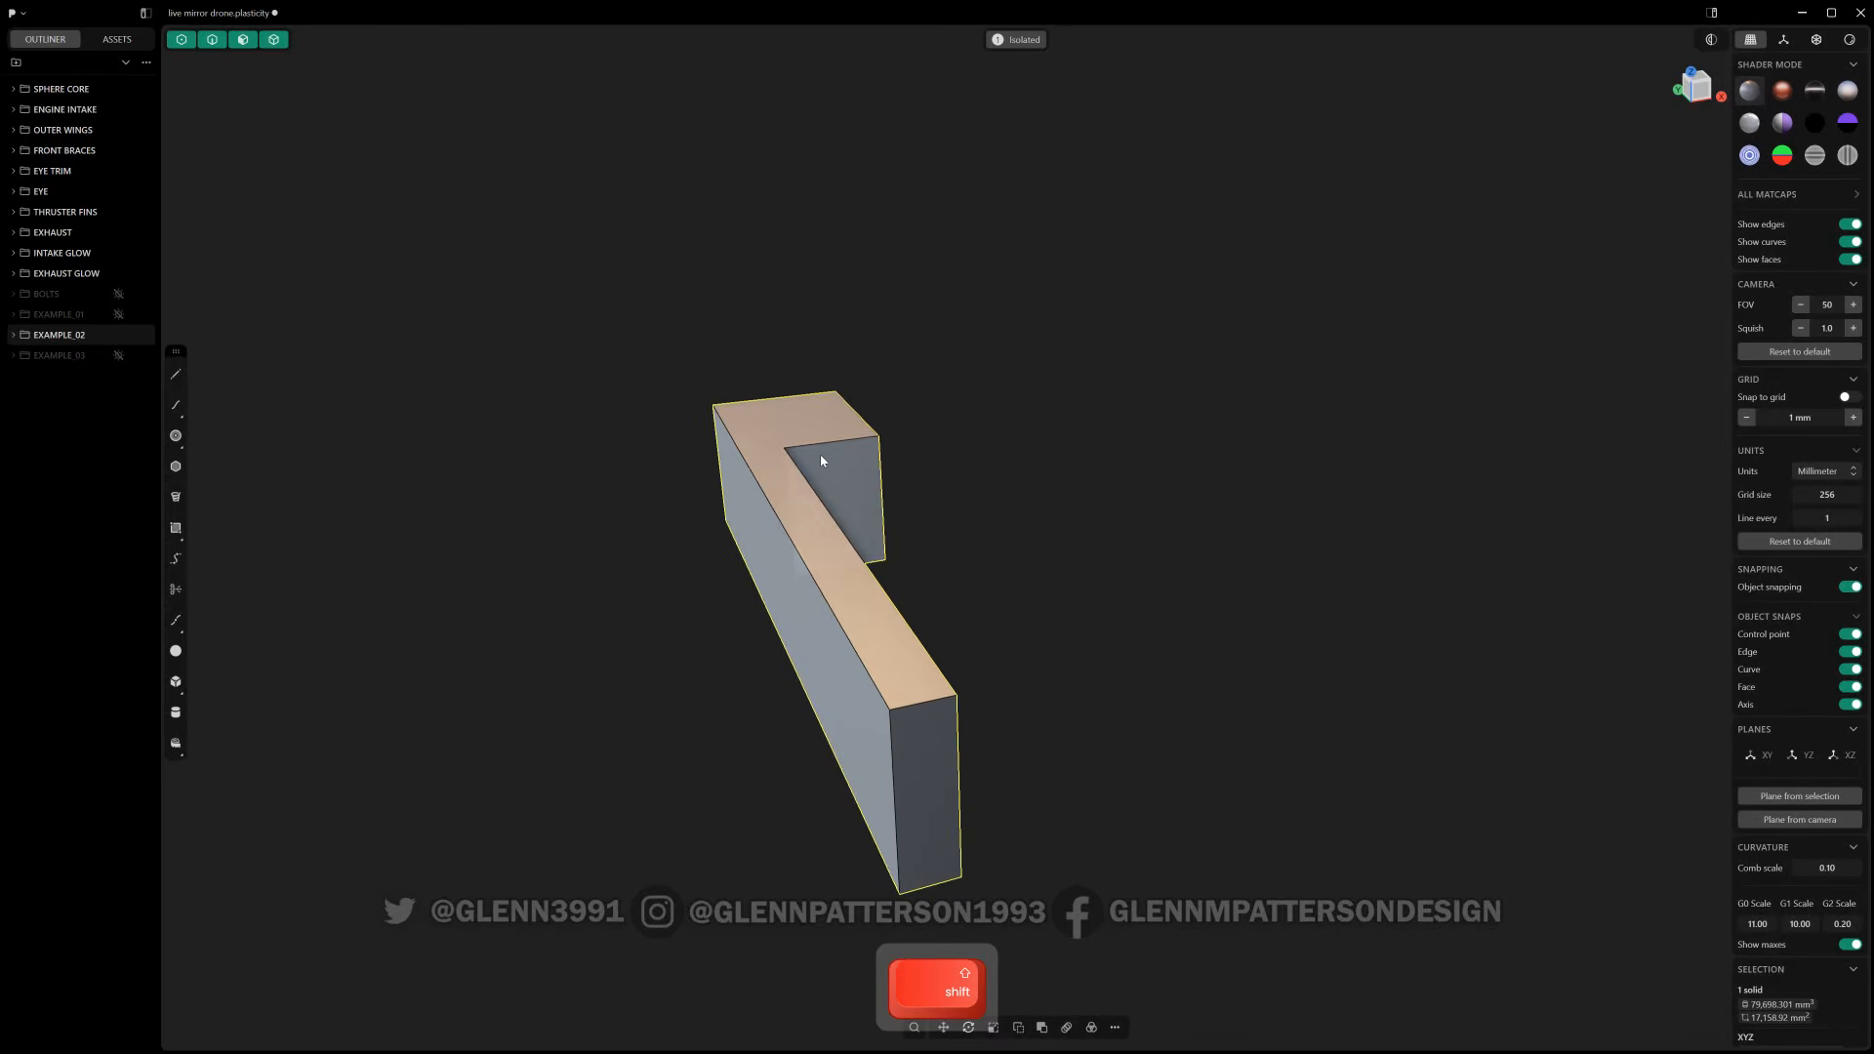
{"action": "middle_click_drag", "start_coordinate": [821, 461], "coordinate": [891, 502]}
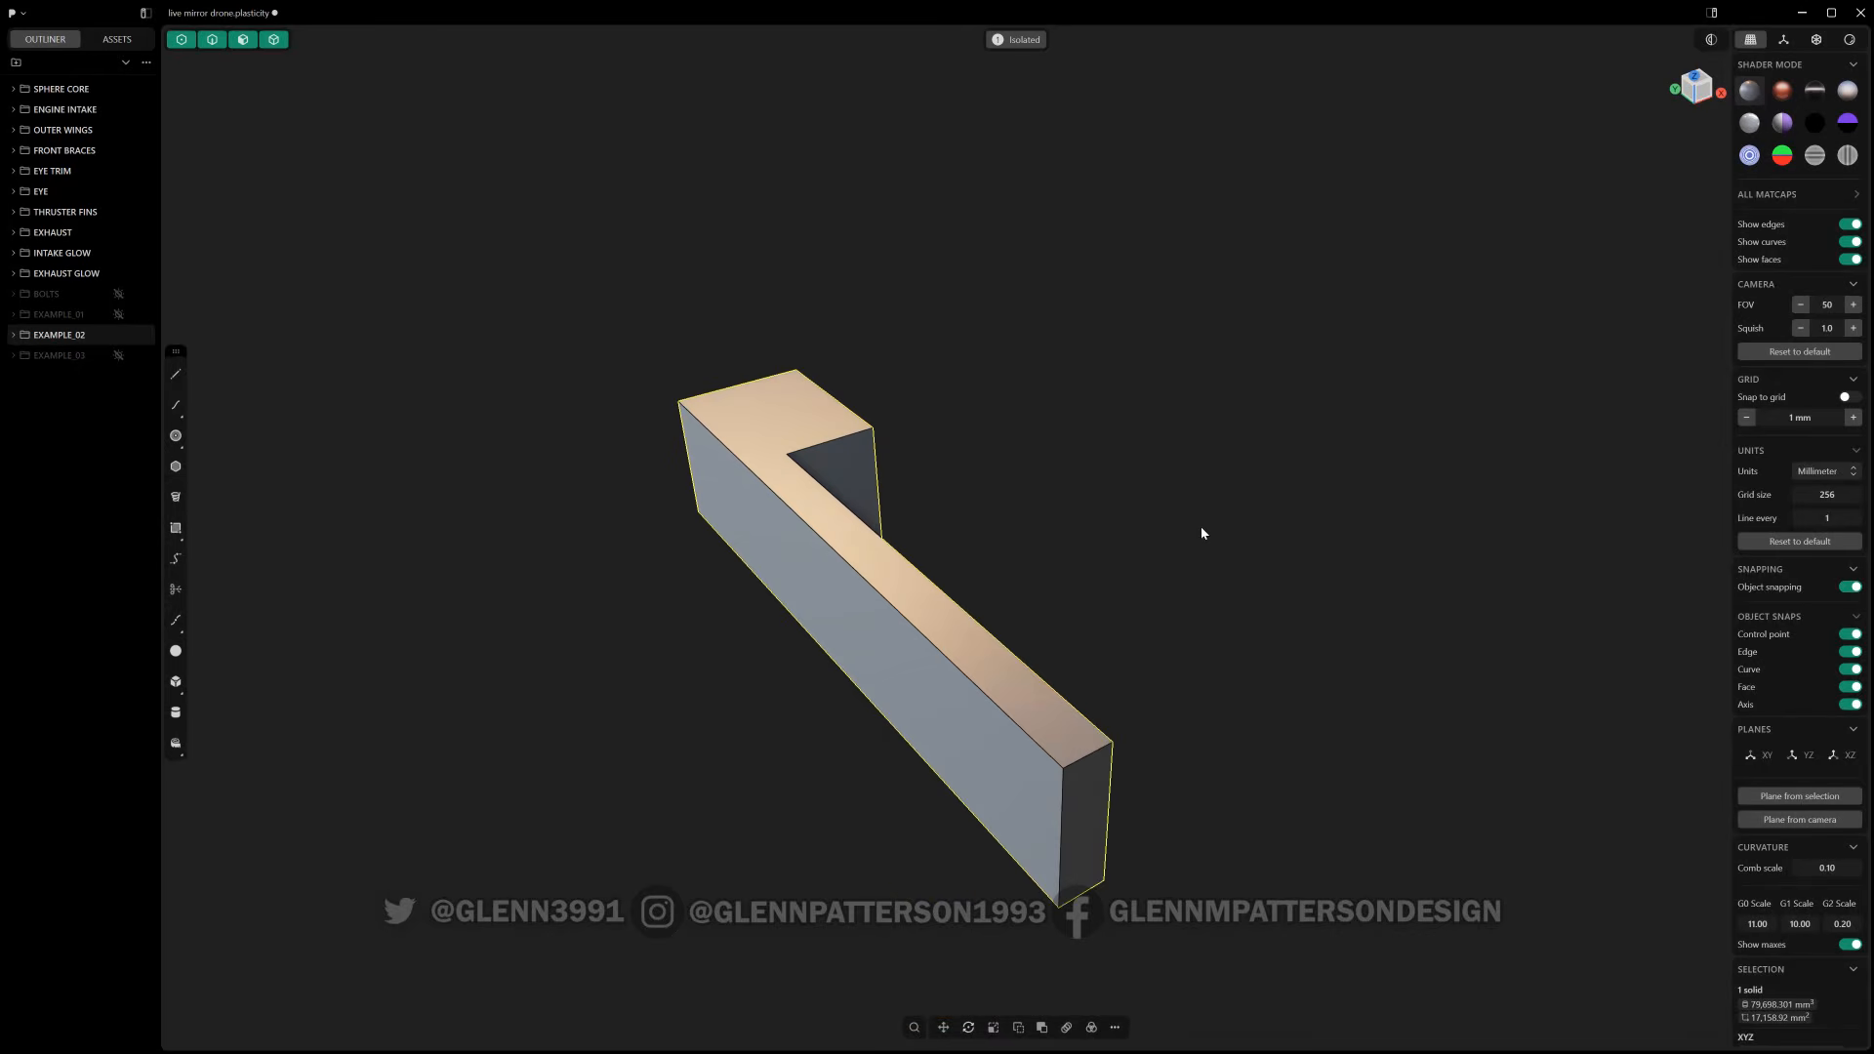
{"action": "middle_click_drag", "start_coordinate": [1086, 525], "coordinate": [1047, 480], "text": "alt"}
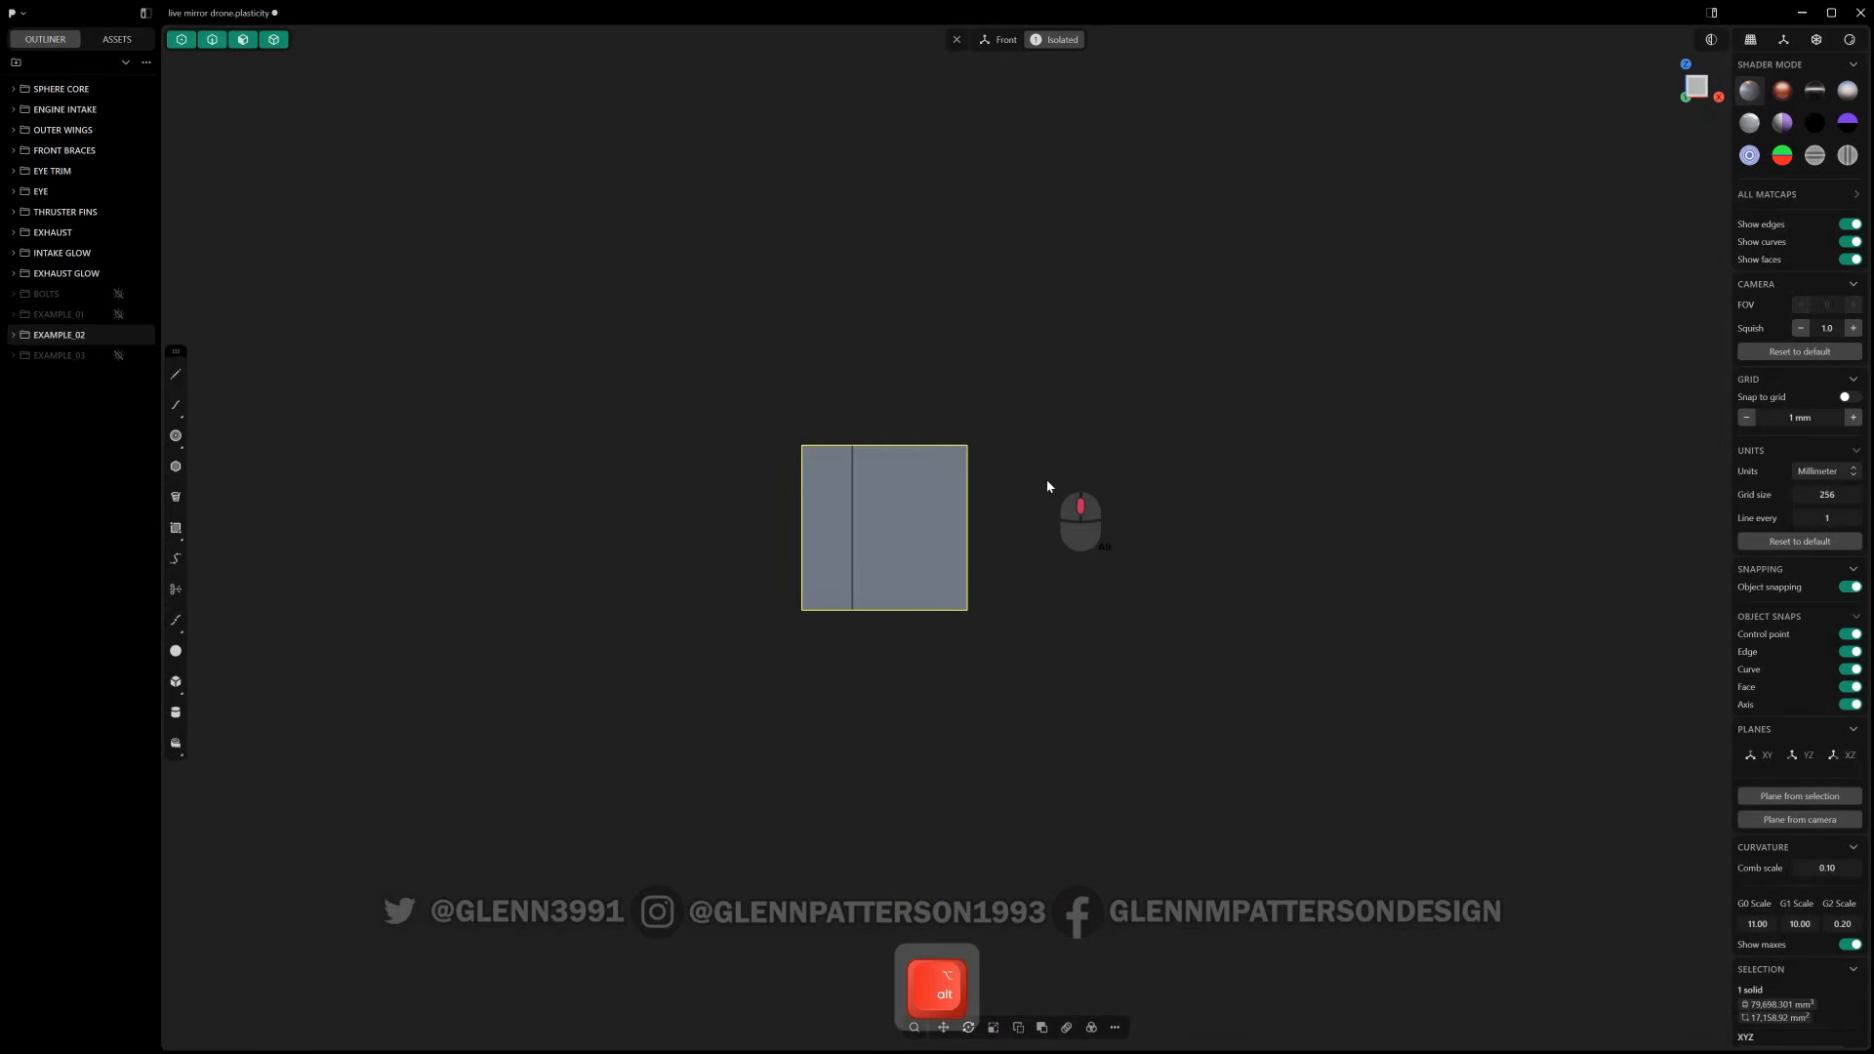
{"action": "left_click", "coordinate": [1784, 43]}
{"action": "middle_click_drag", "start_coordinate": [1069, 728], "coordinate": [1138, 786], "text": "alt"}
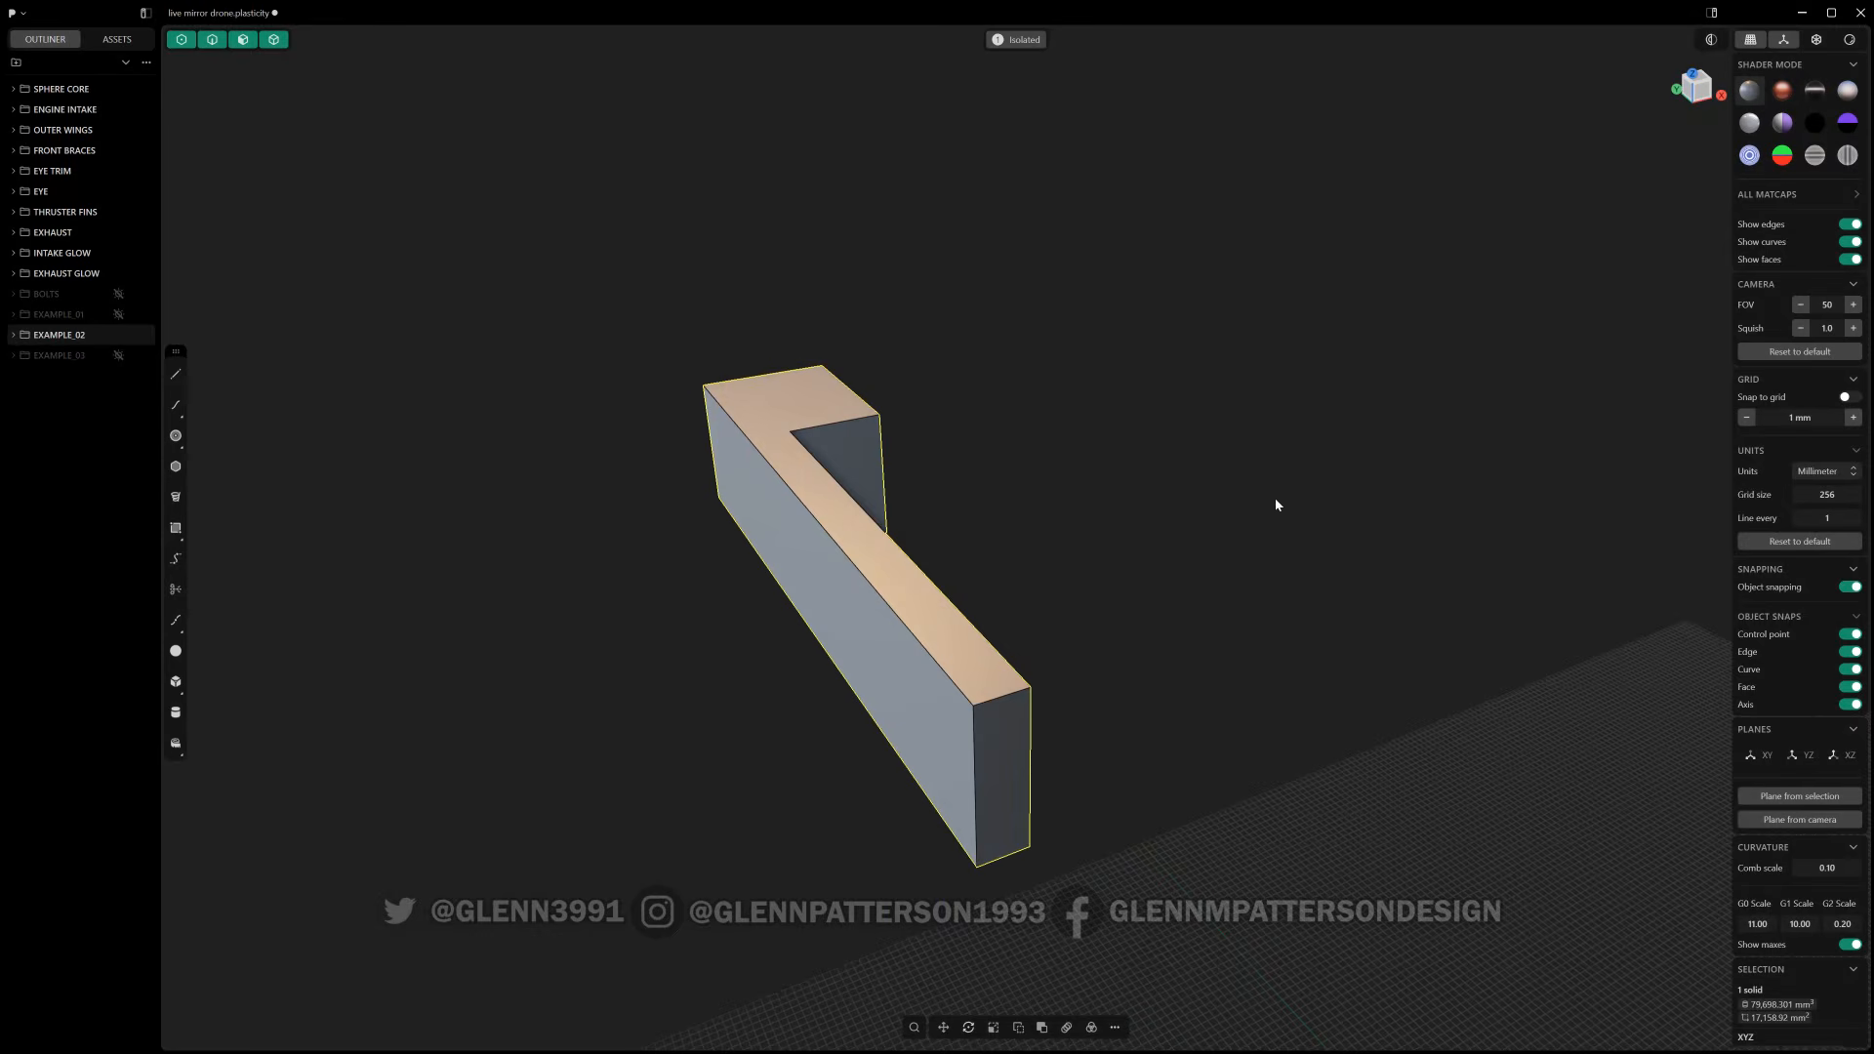
- Mirror the L-shaped body toward negative X with the mirror plane cut enabled, and delete the mirrored half
{"action": "key", "text": "alt+x"}
{"action": "key", "text": "shift+x"}
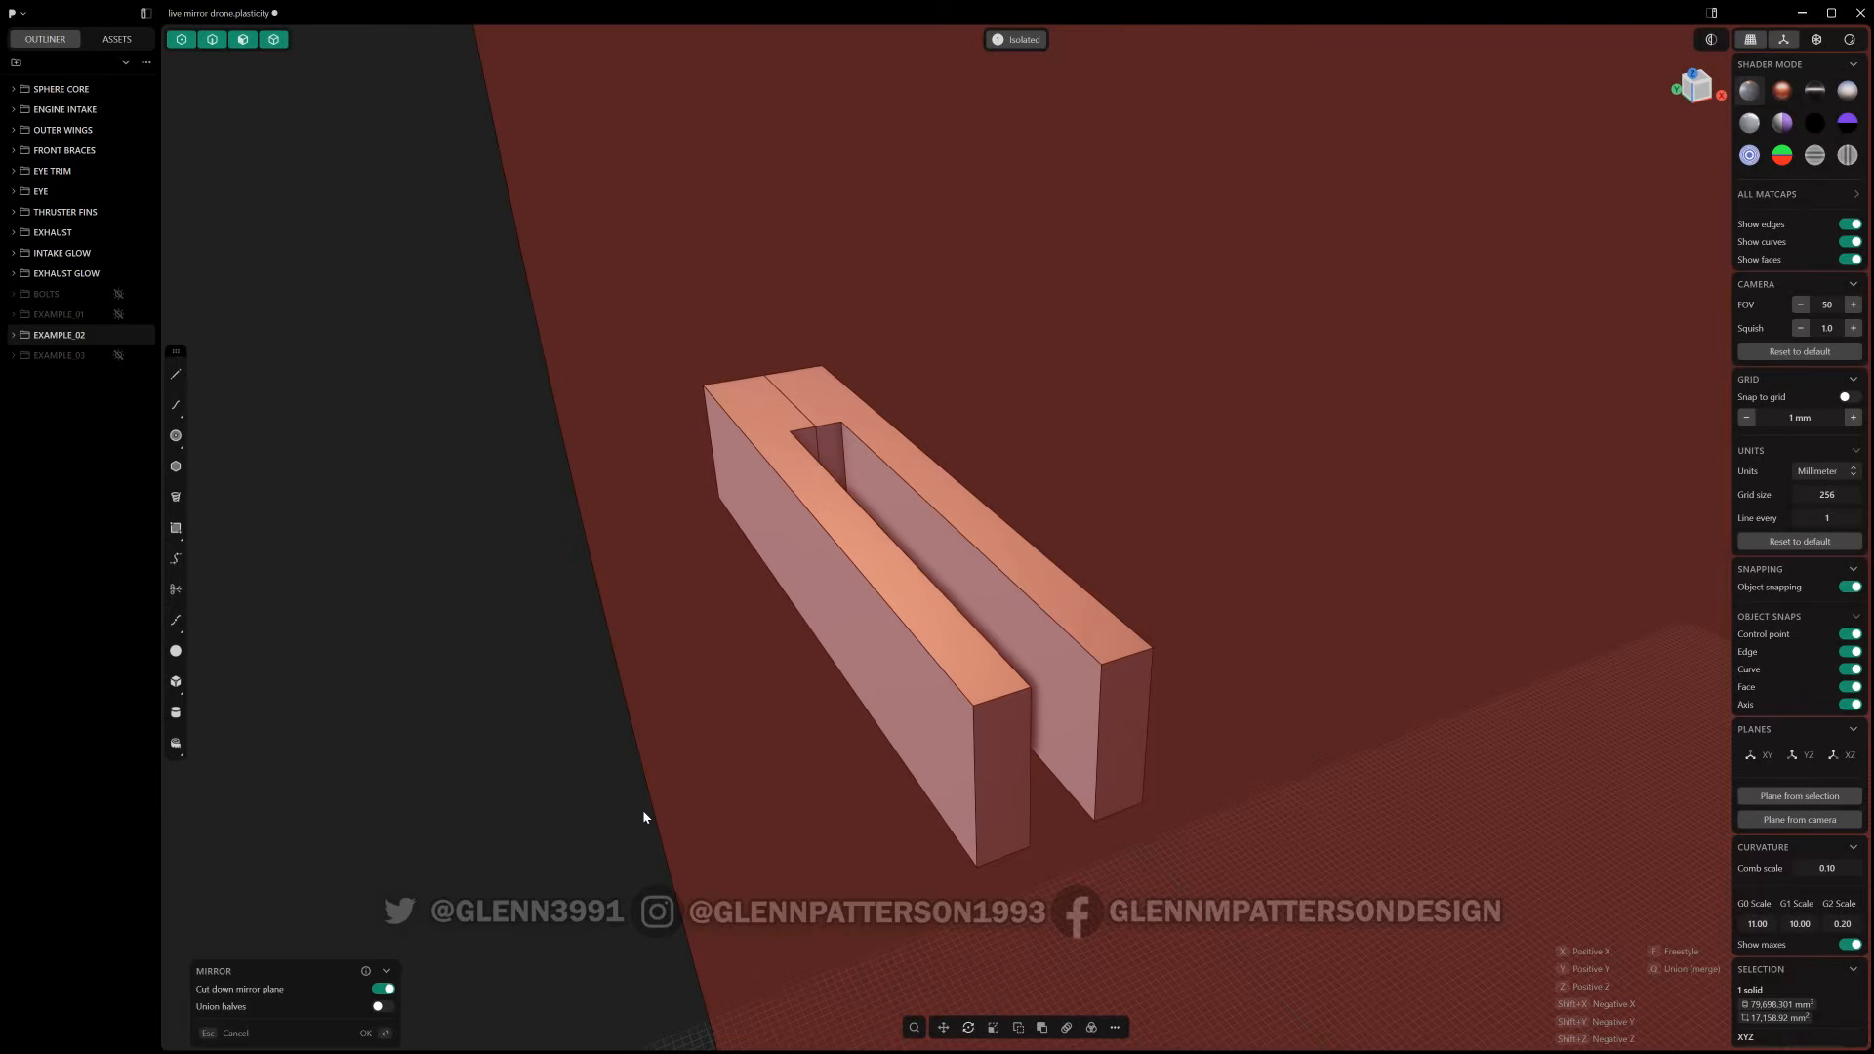
{"action": "key", "text": "Return"}
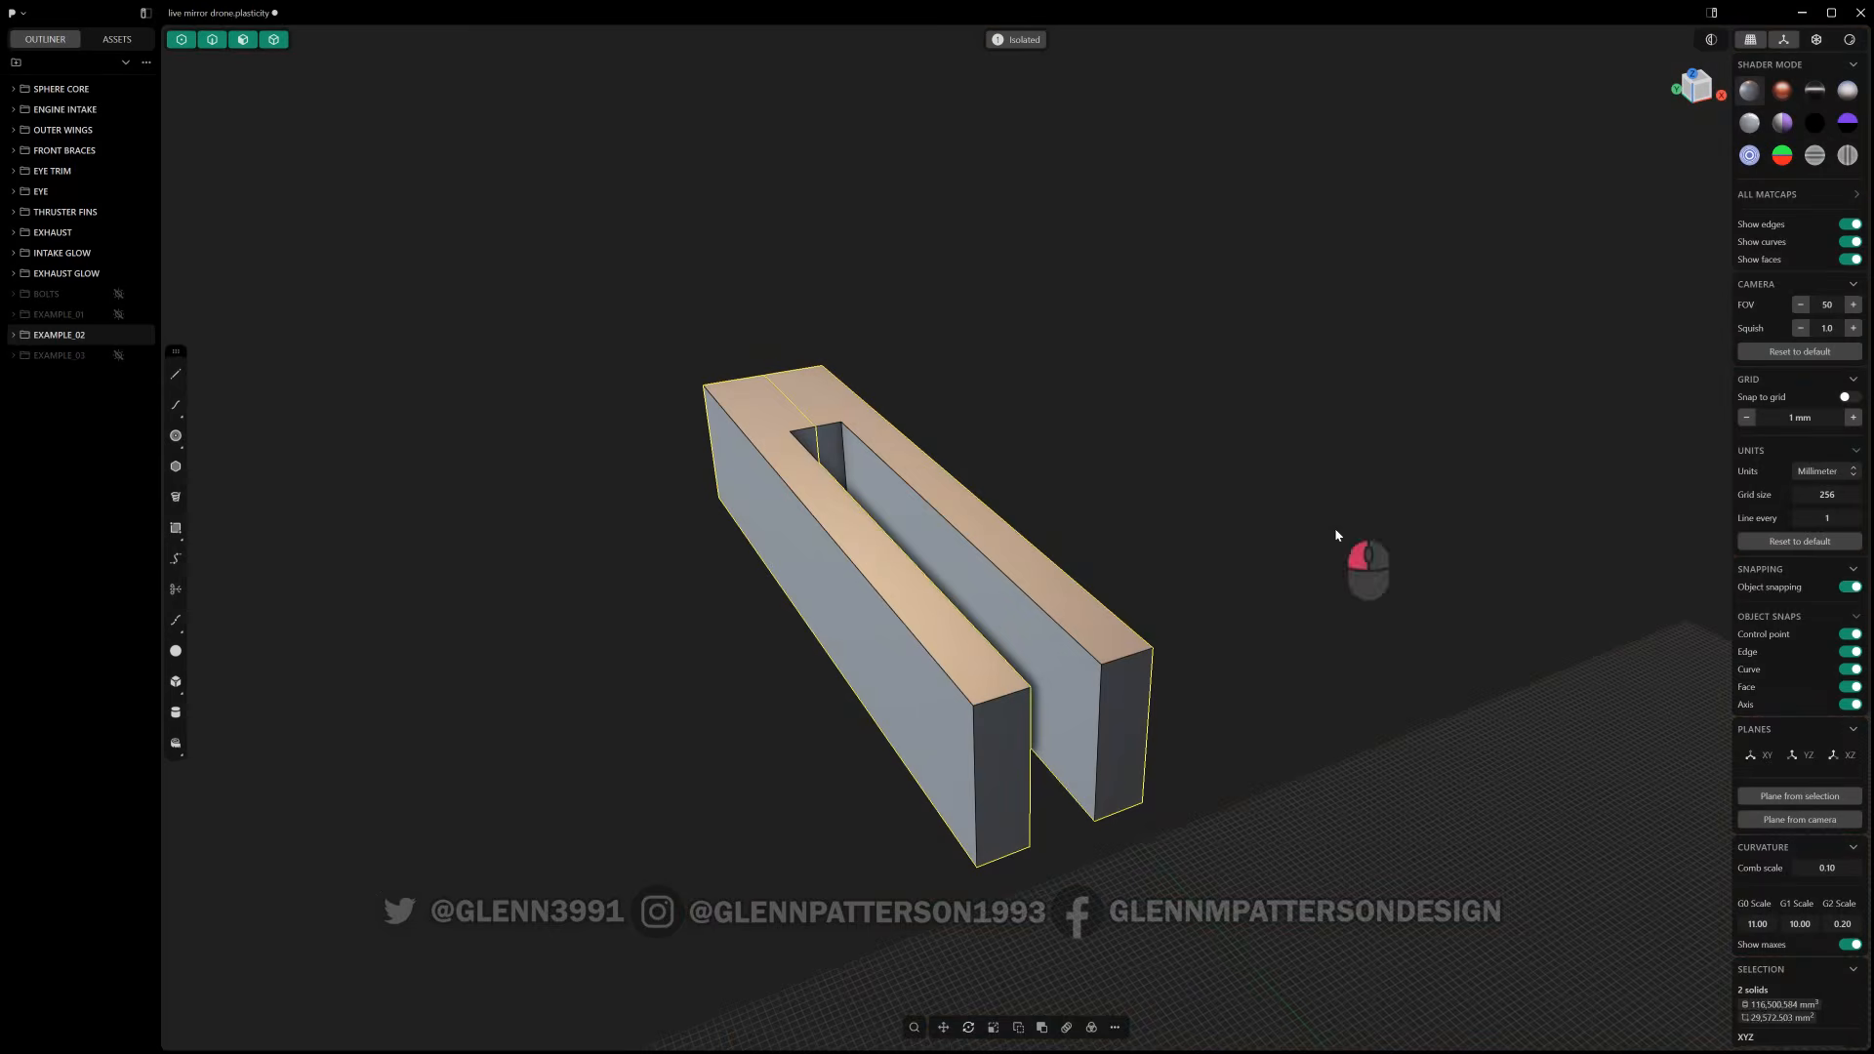
{"action": "left_click", "coordinate": [1336, 535]}
{"action": "left_click", "coordinate": [1014, 582]}
{"action": "key", "text": "x"}
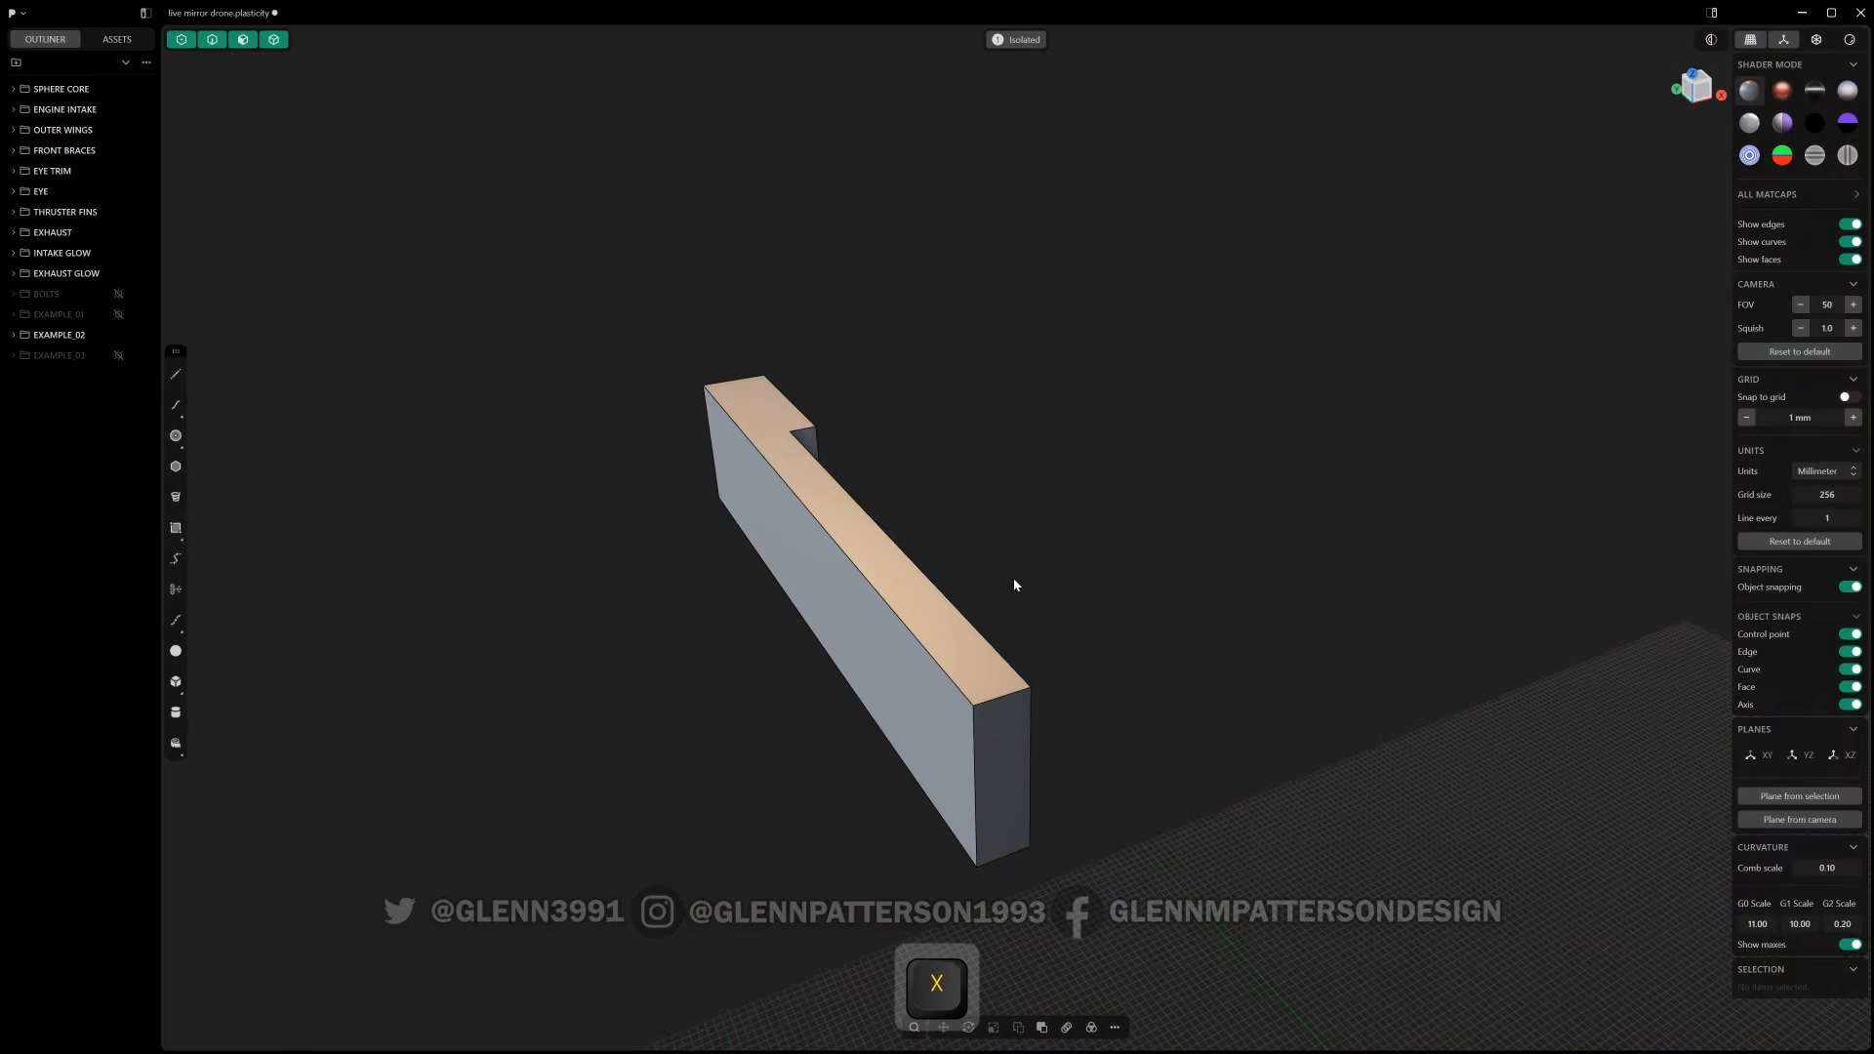
- Create an instance of the remaining half in place and mirror that instance across the X plane
{"action": "left_click", "coordinate": [758, 422]}
{"action": "type", "text": "f"}
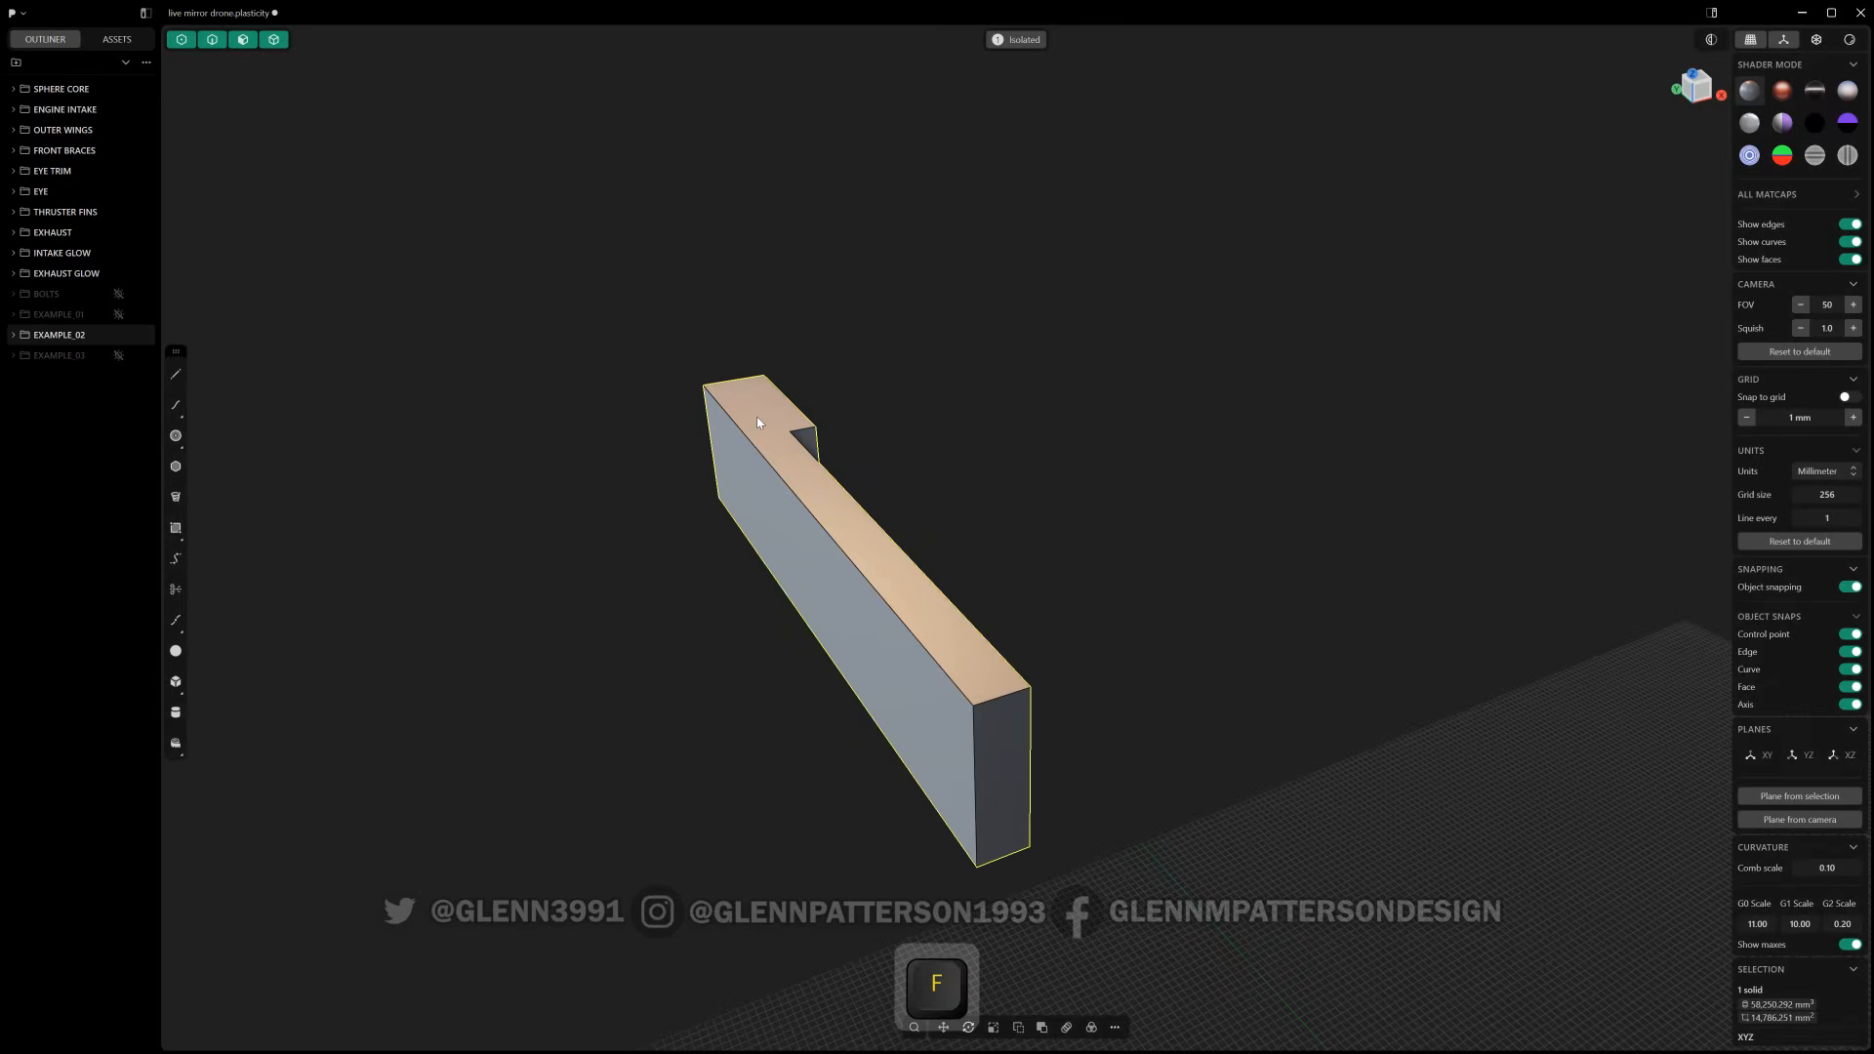
{"action": "type", "text": "CRE"}
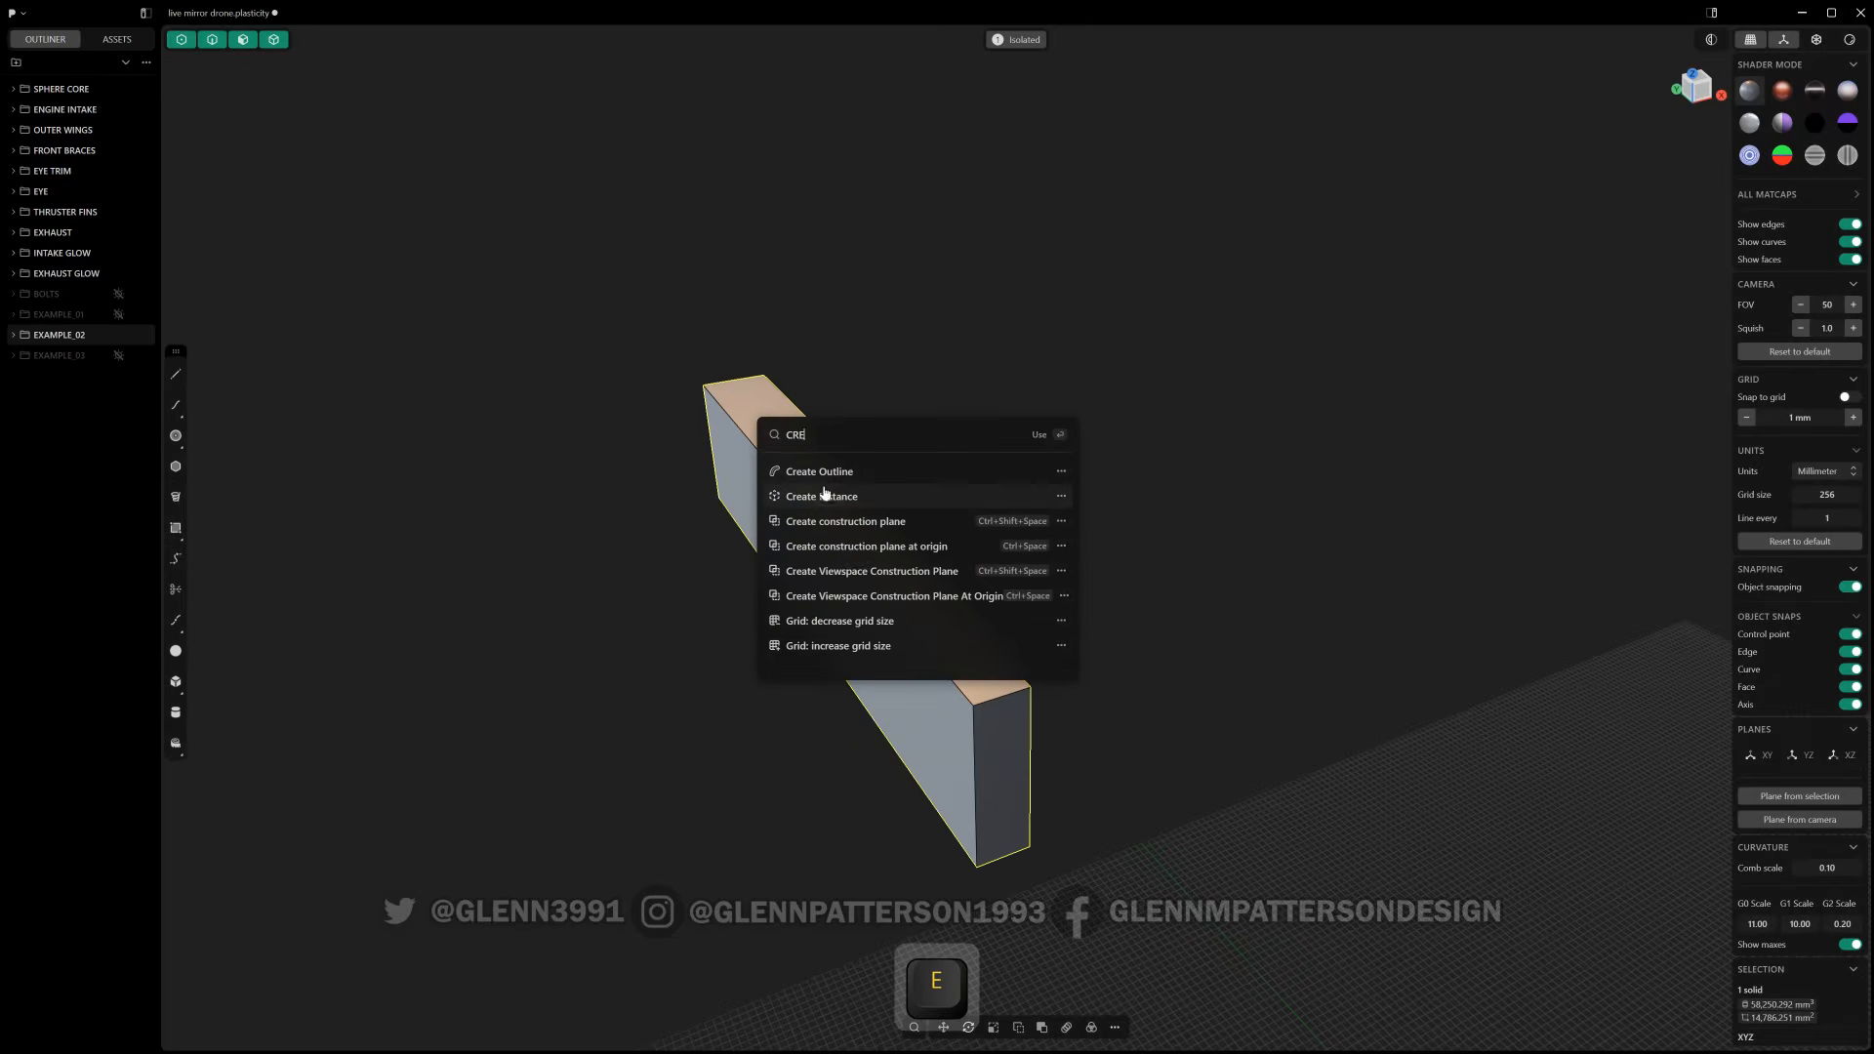
{"action": "left_click", "coordinate": [823, 498]}
{"action": "key", "text": "Escape"}
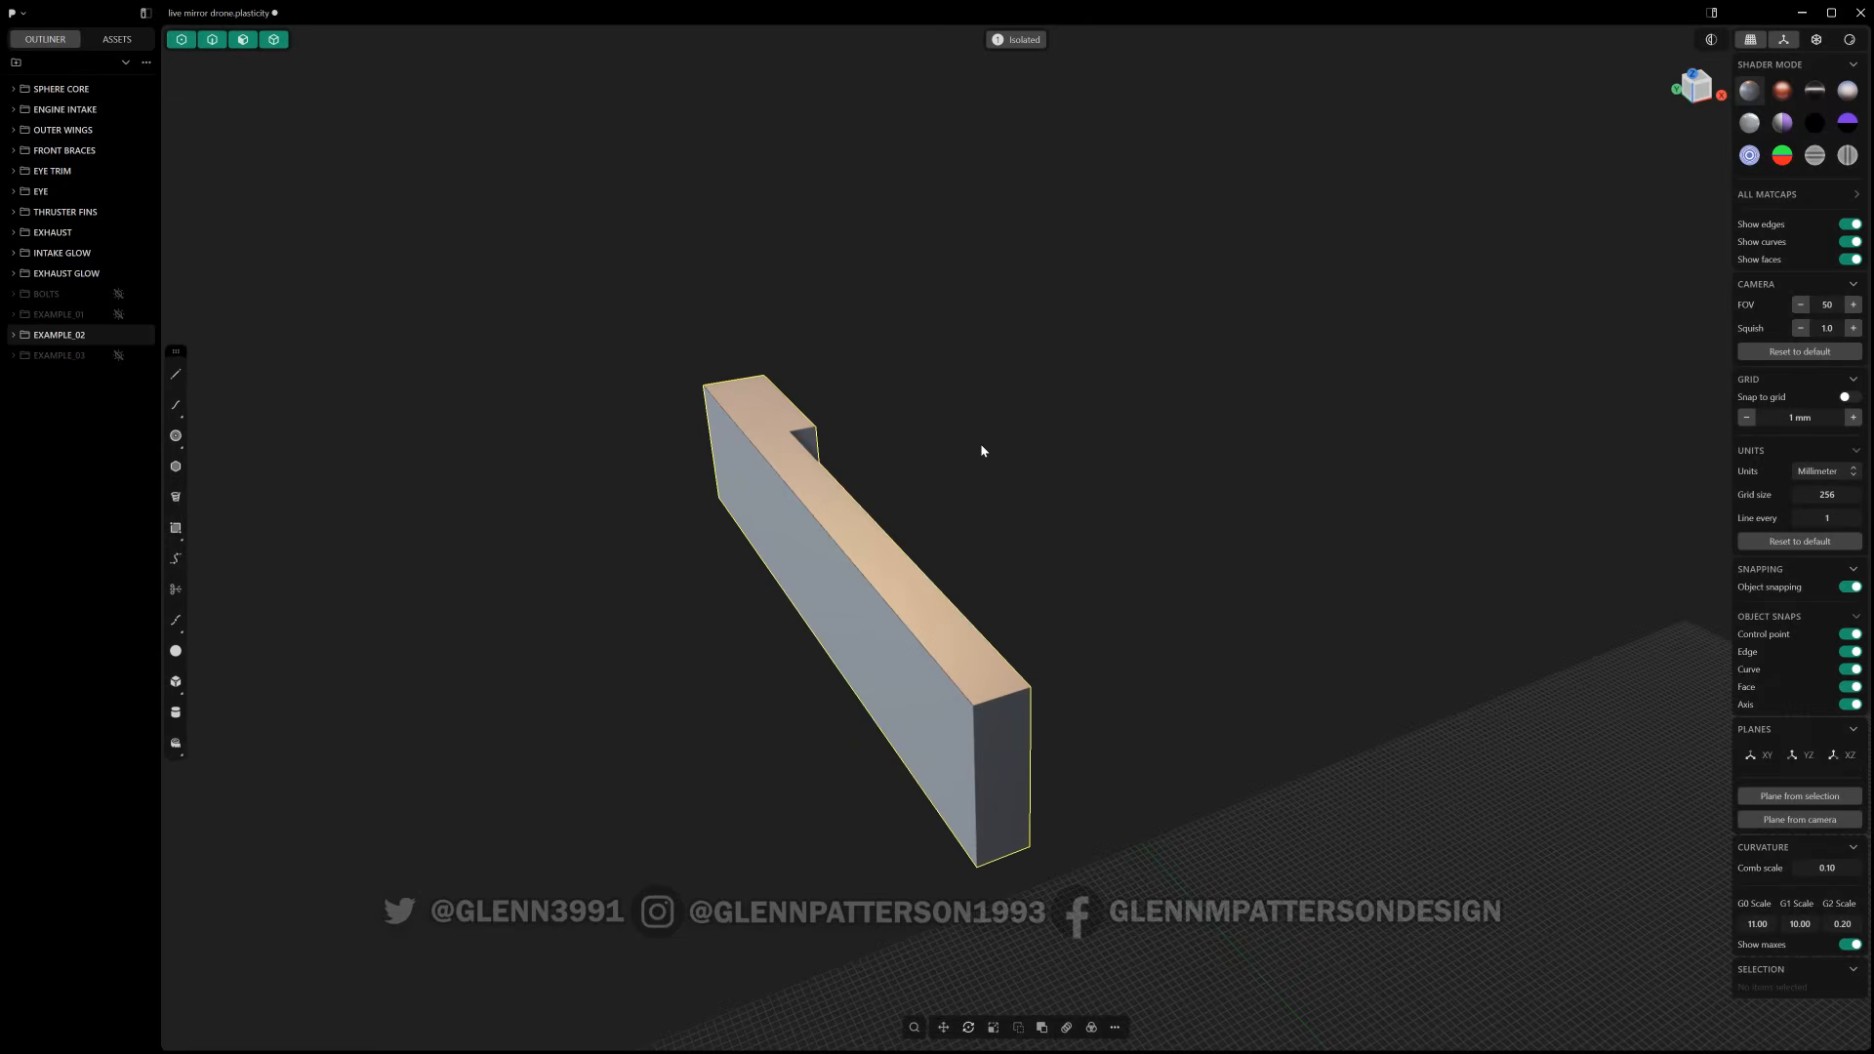
{"action": "key", "text": "alt+x"}
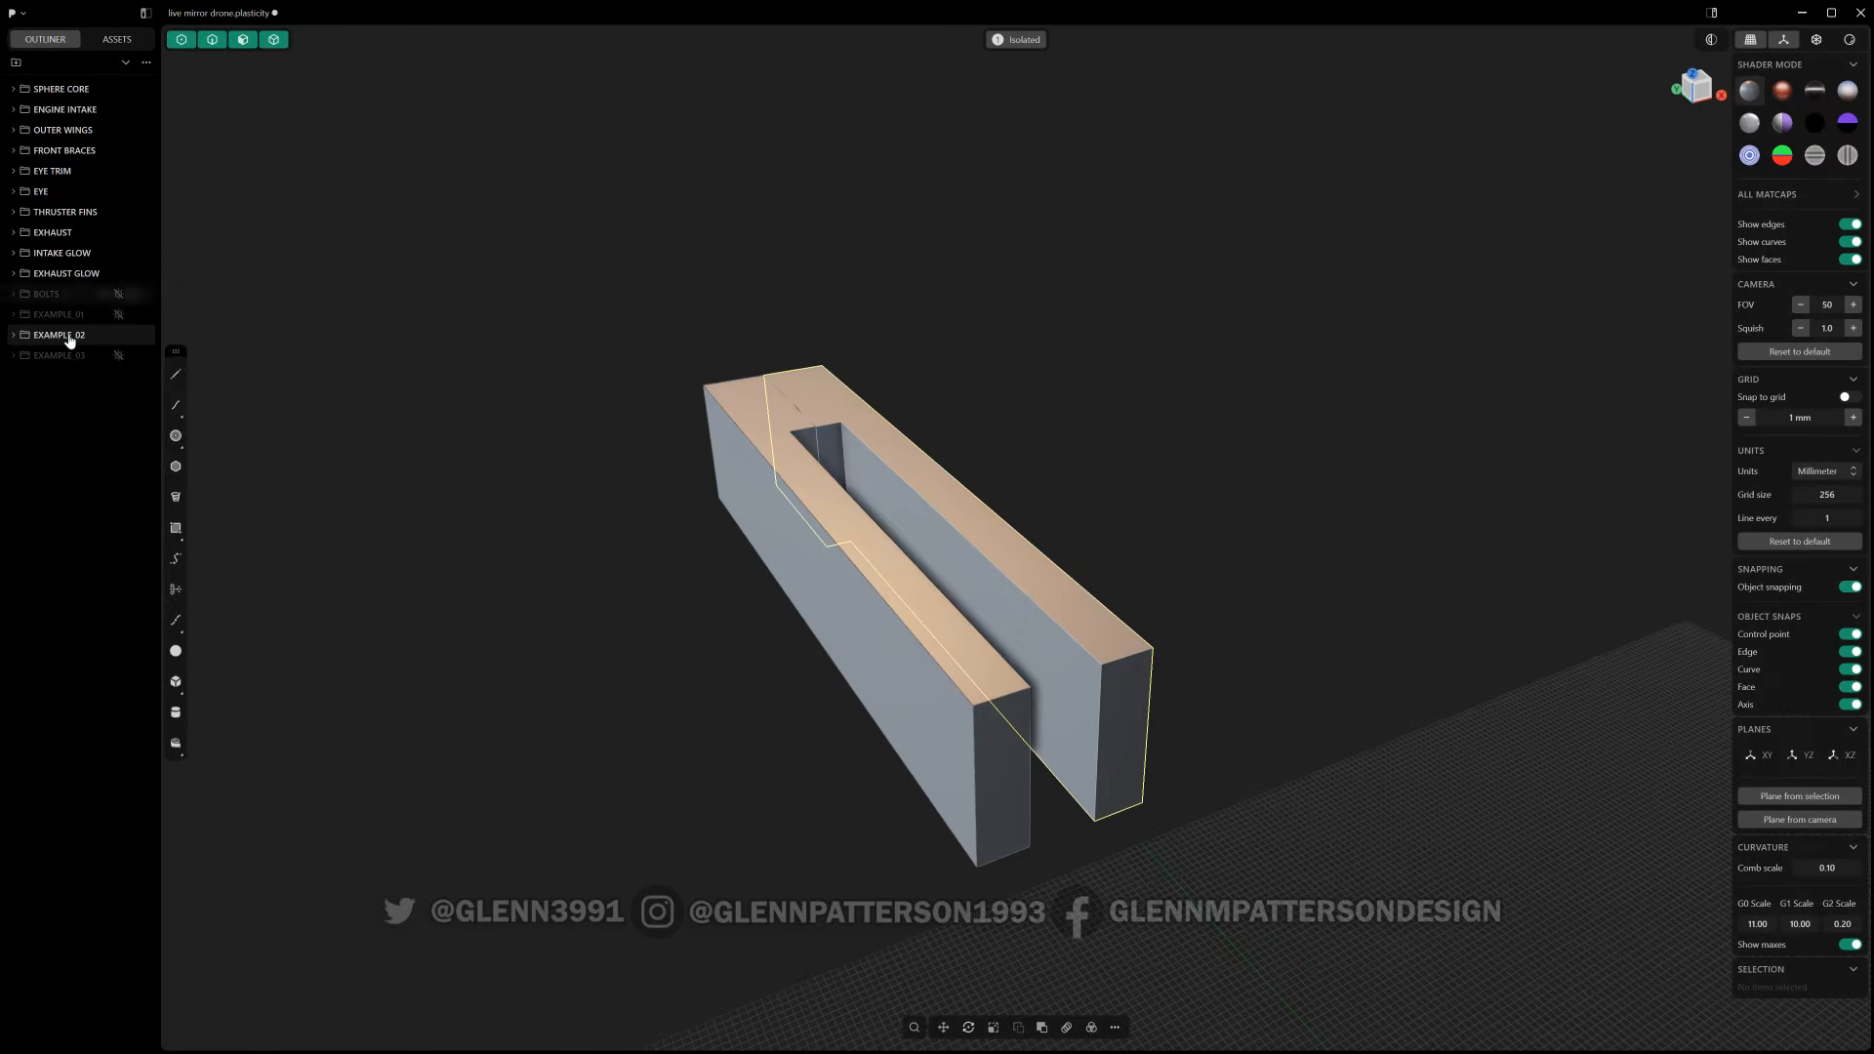
- Expand the EXAMPLE_02 group and delete the unmirrored instance overlapping the source, keeping EXAMPLE_02.002
{"action": "left_click", "coordinate": [13, 335]}
{"action": "left_click", "coordinate": [61, 415]}
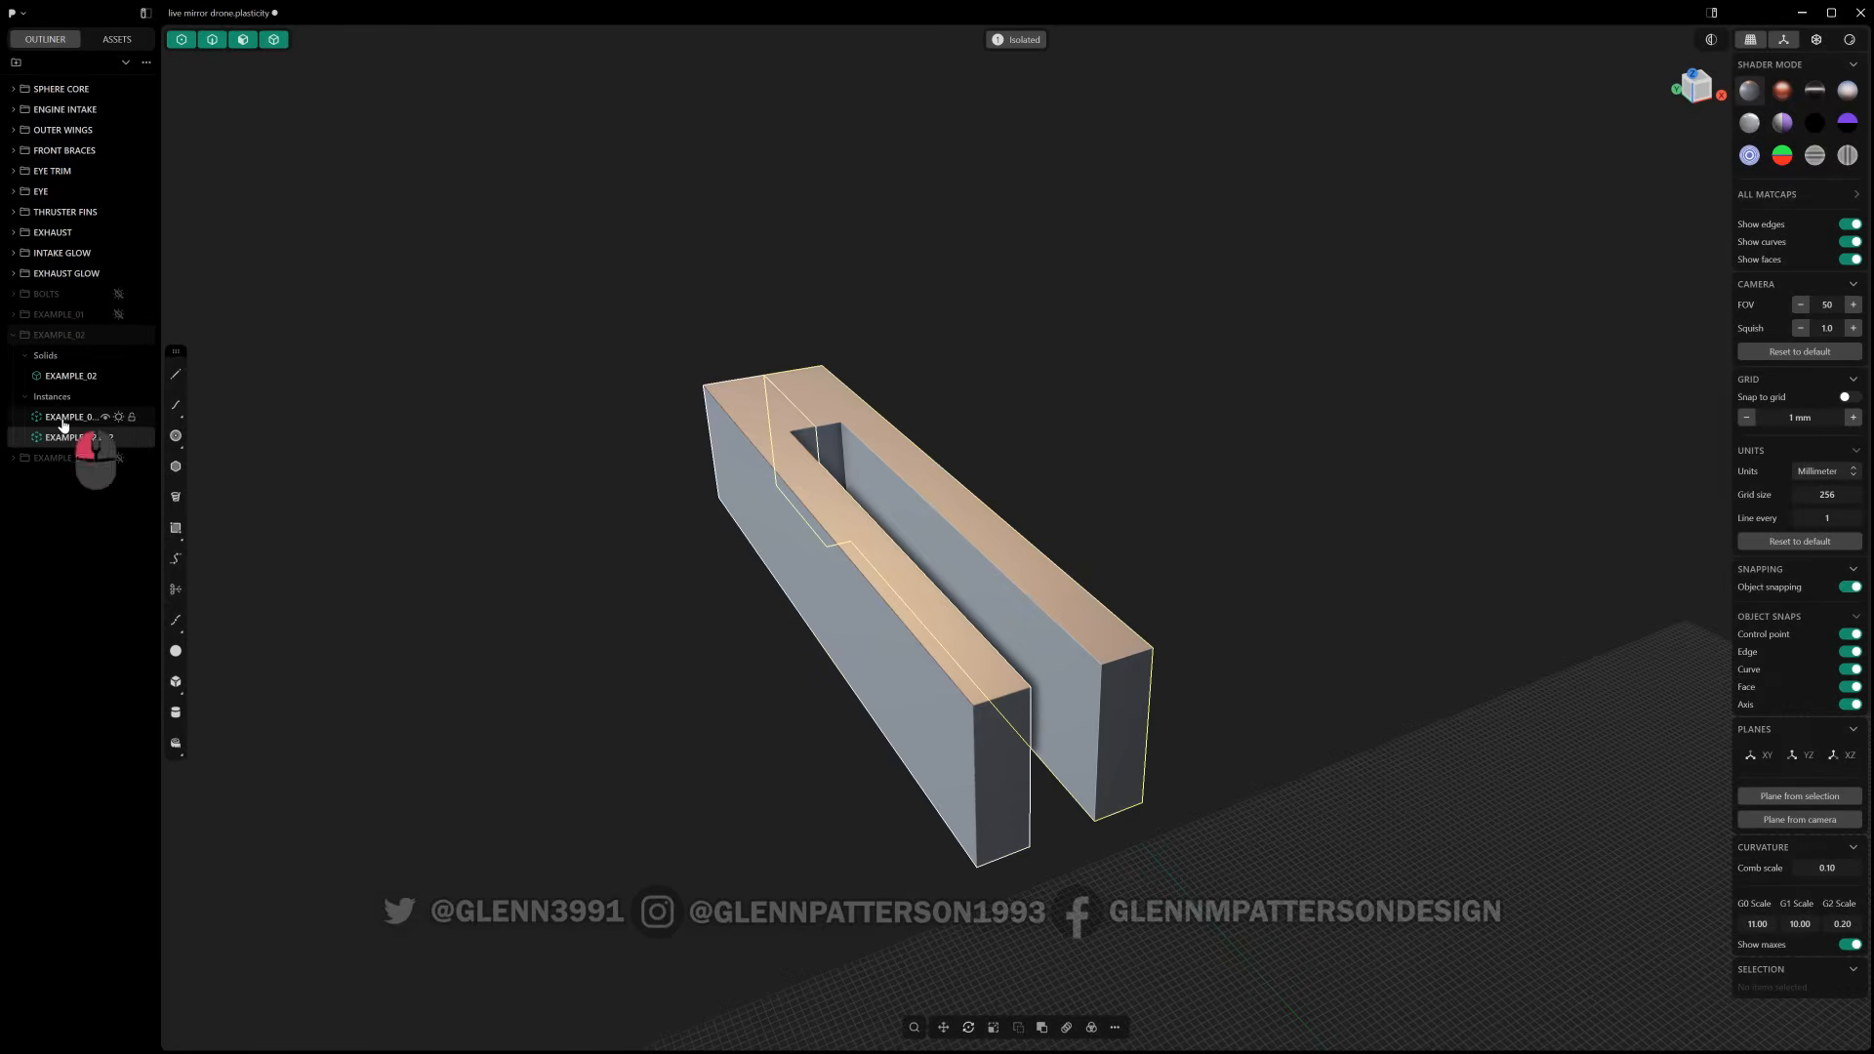
{"action": "key", "text": "x"}
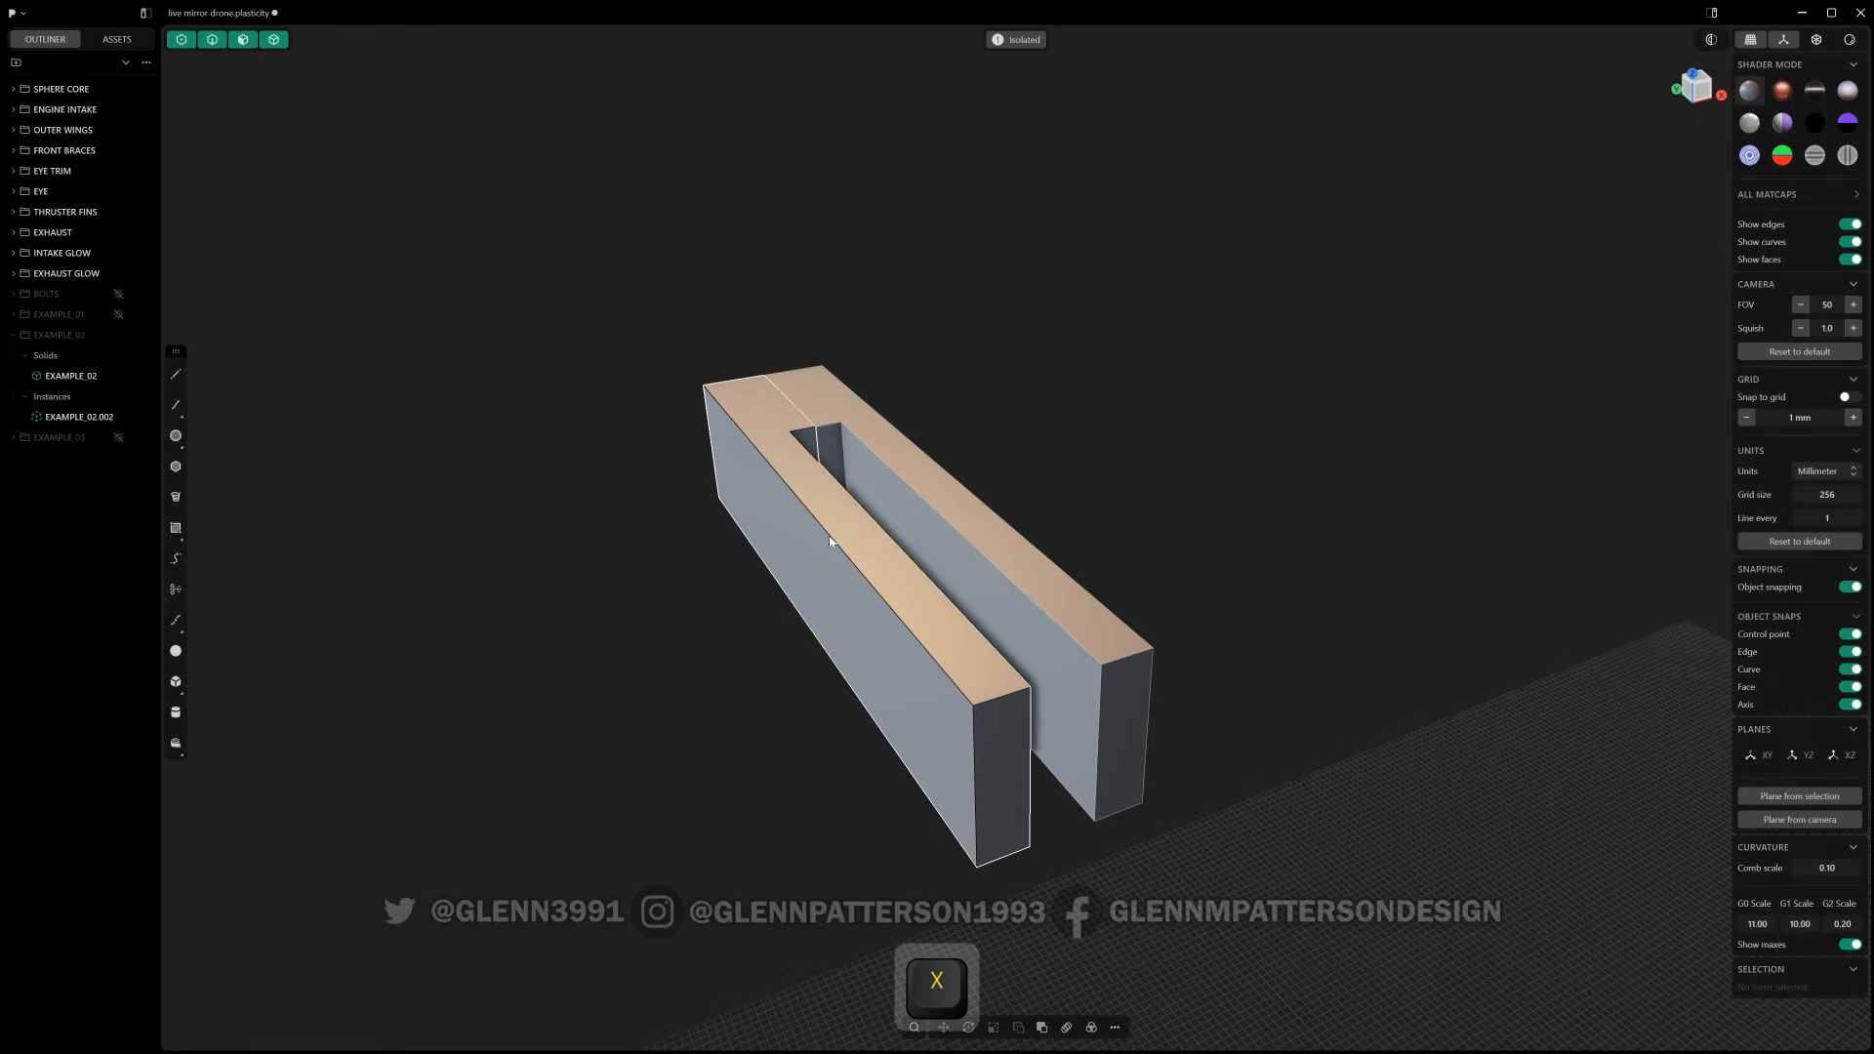
{"action": "middle_click_drag", "start_coordinate": [998, 468], "coordinate": [989, 625]}
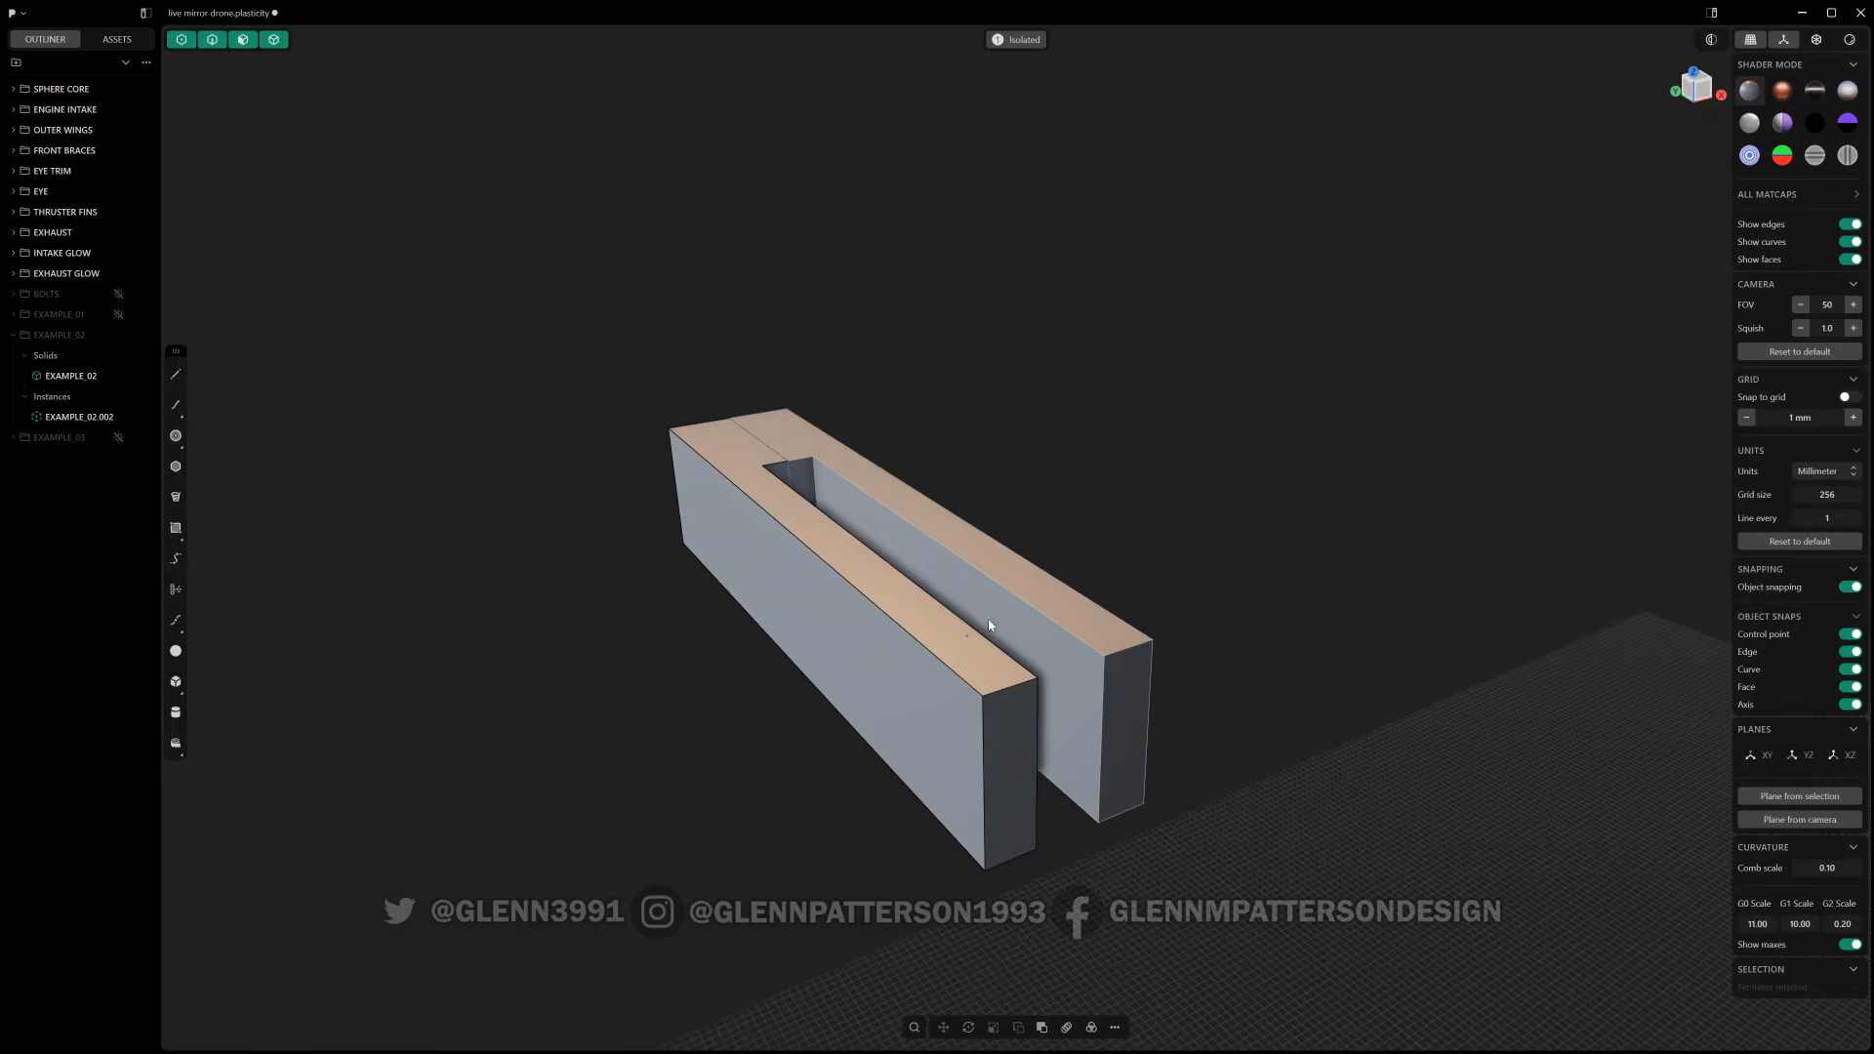
- Push the long outer side face of the source solid EXAMPLE_02 outward to widen the arm
{"action": "left_click", "coordinate": [758, 556]}
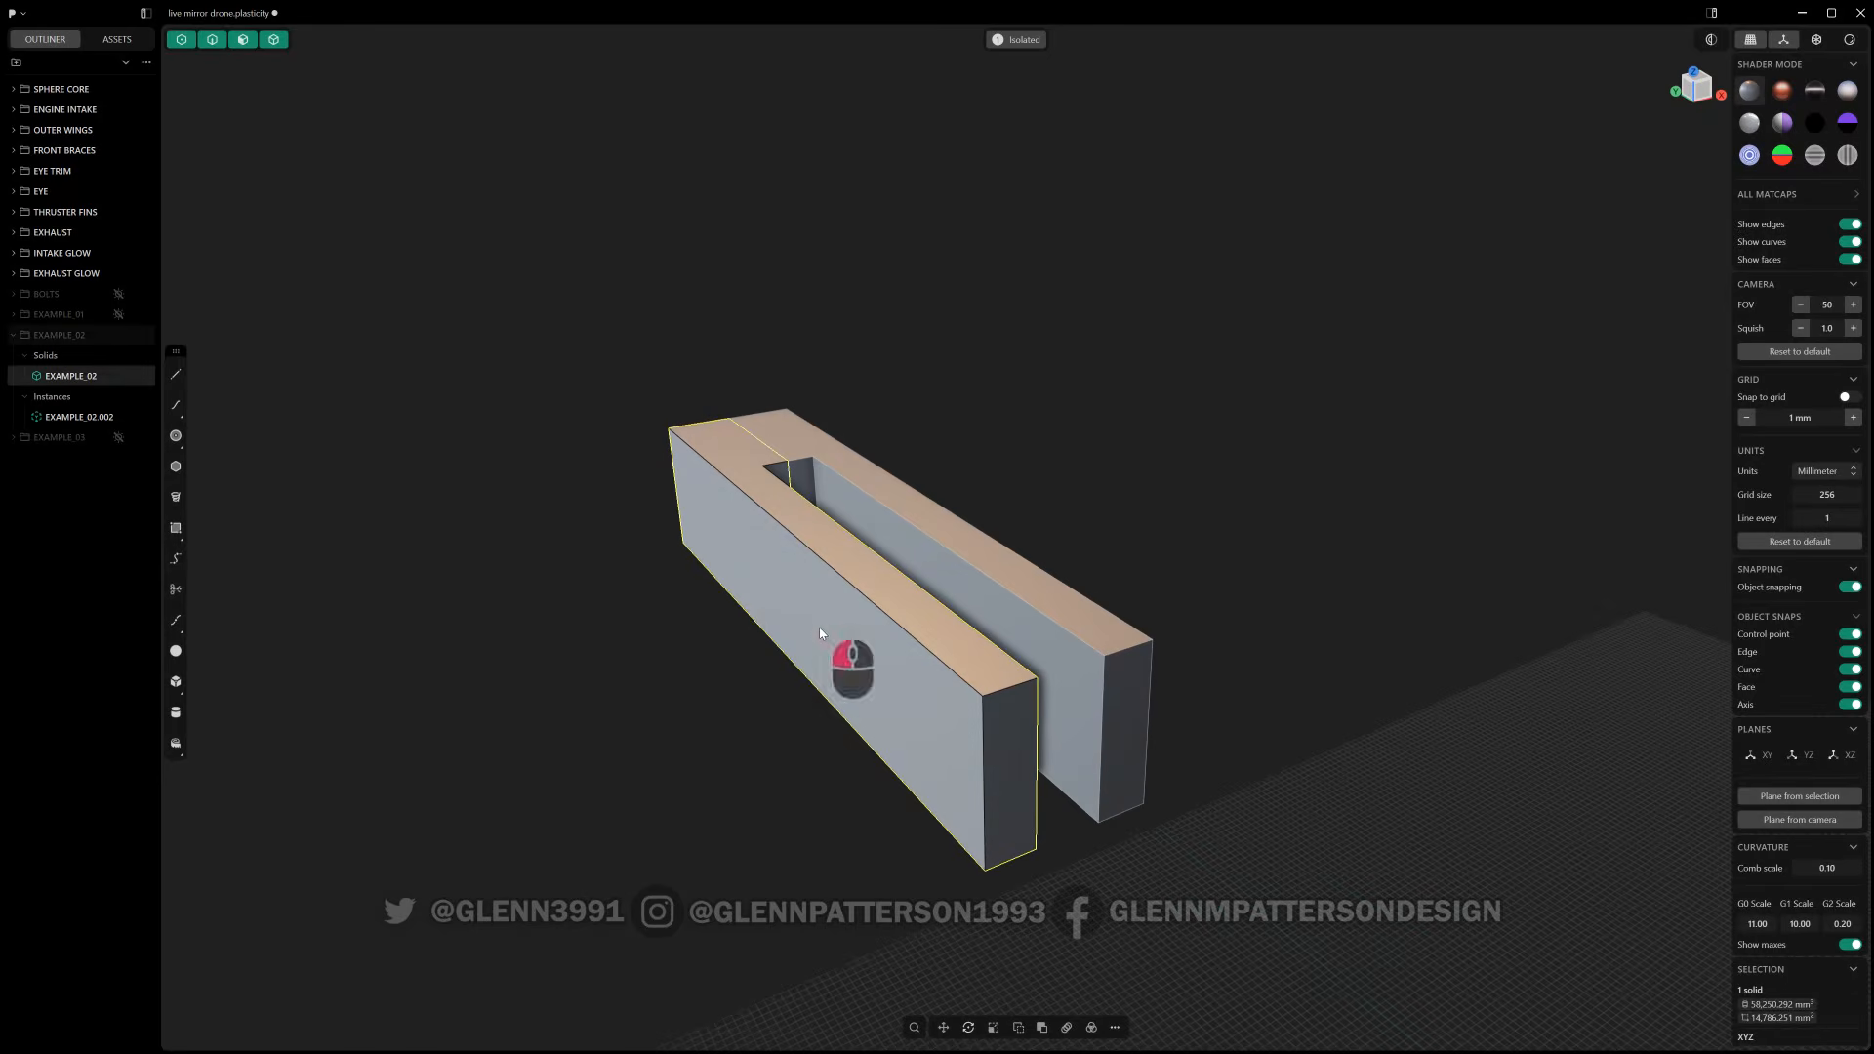
{"action": "left_click_drag", "start_coordinate": [820, 634], "coordinate": [604, 700]}
{"action": "right_click", "coordinate": [1011, 448]}
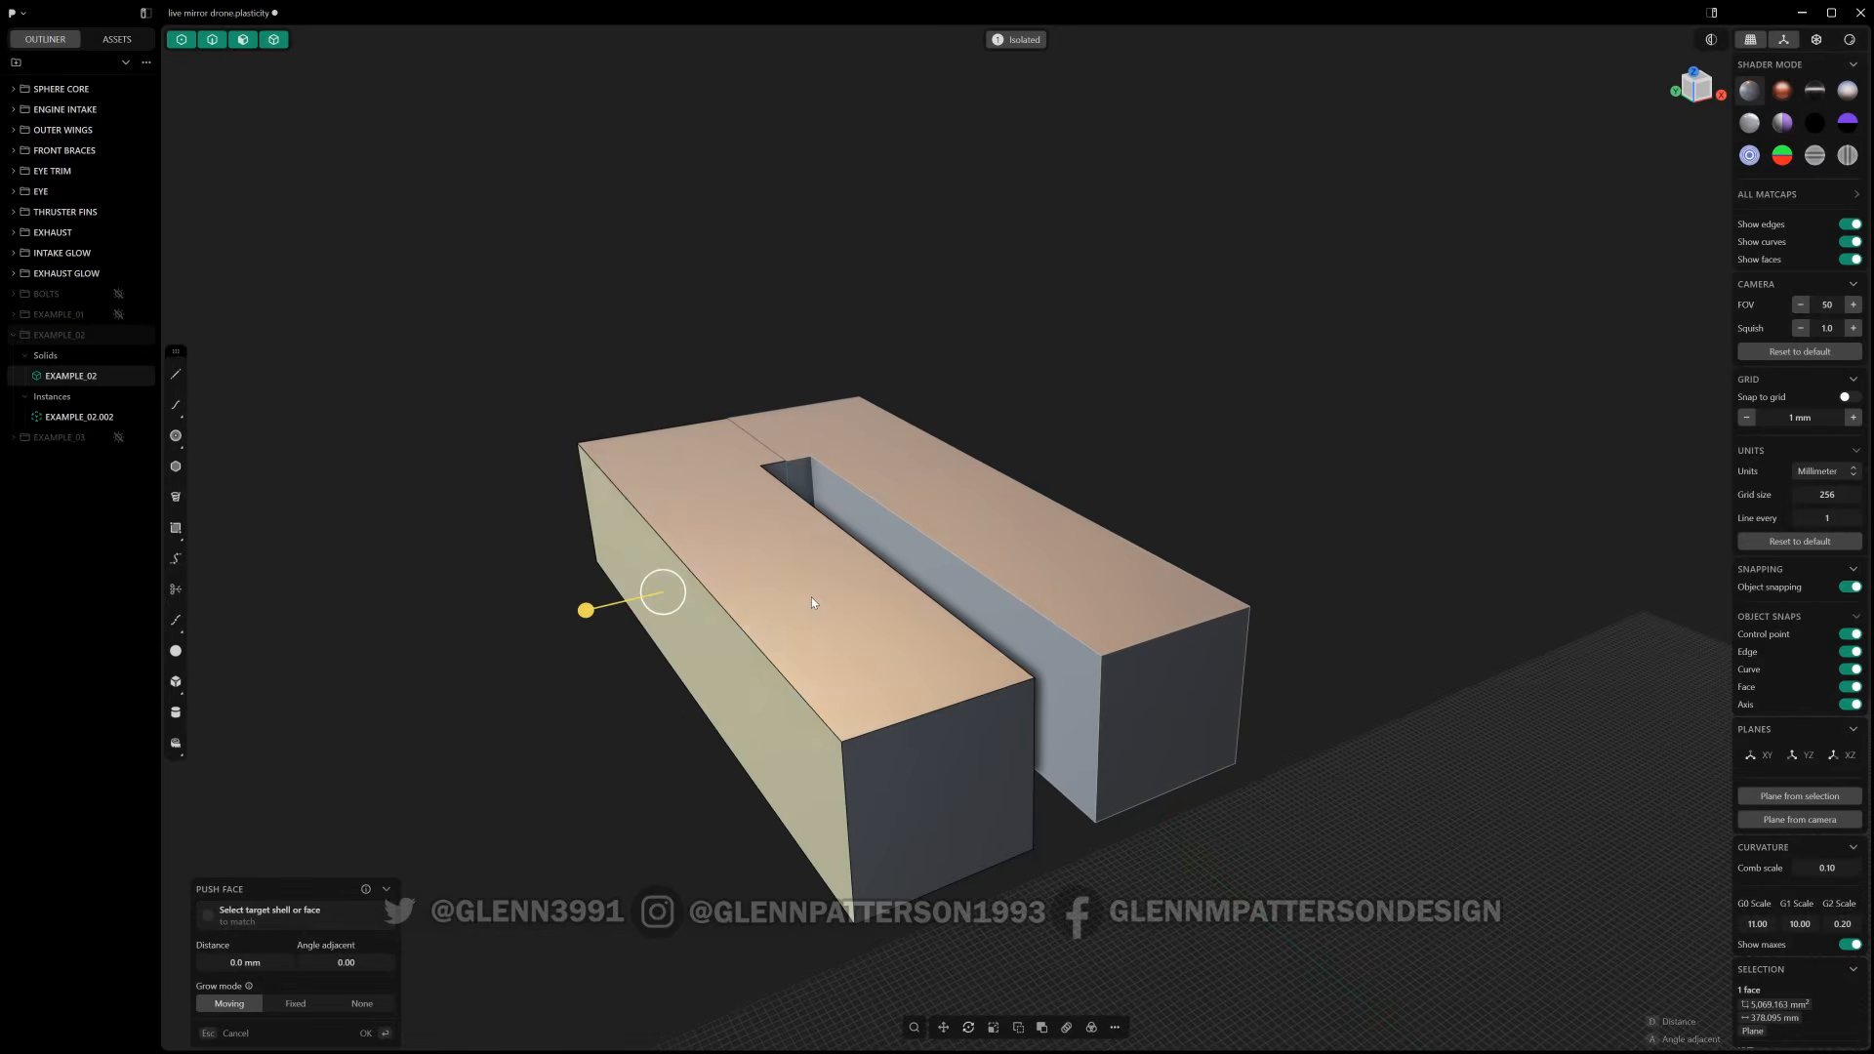
- Chamfer the long upper outer edge of the source solid into a wide slope
{"action": "left_click", "coordinate": [706, 594]}
{"action": "key", "text": "f"}
{"action": "left_click_drag", "start_coordinate": [707, 594], "coordinate": [800, 631]}
{"action": "right_click", "coordinate": [1275, 355]}
- Extrude the wide sloped face of the source solid outward into a raised slab along the arm
{"action": "middle_click_drag", "start_coordinate": [888, 521], "coordinate": [870, 295], "text": "shift"}
{"action": "left_click", "coordinate": [826, 507]}
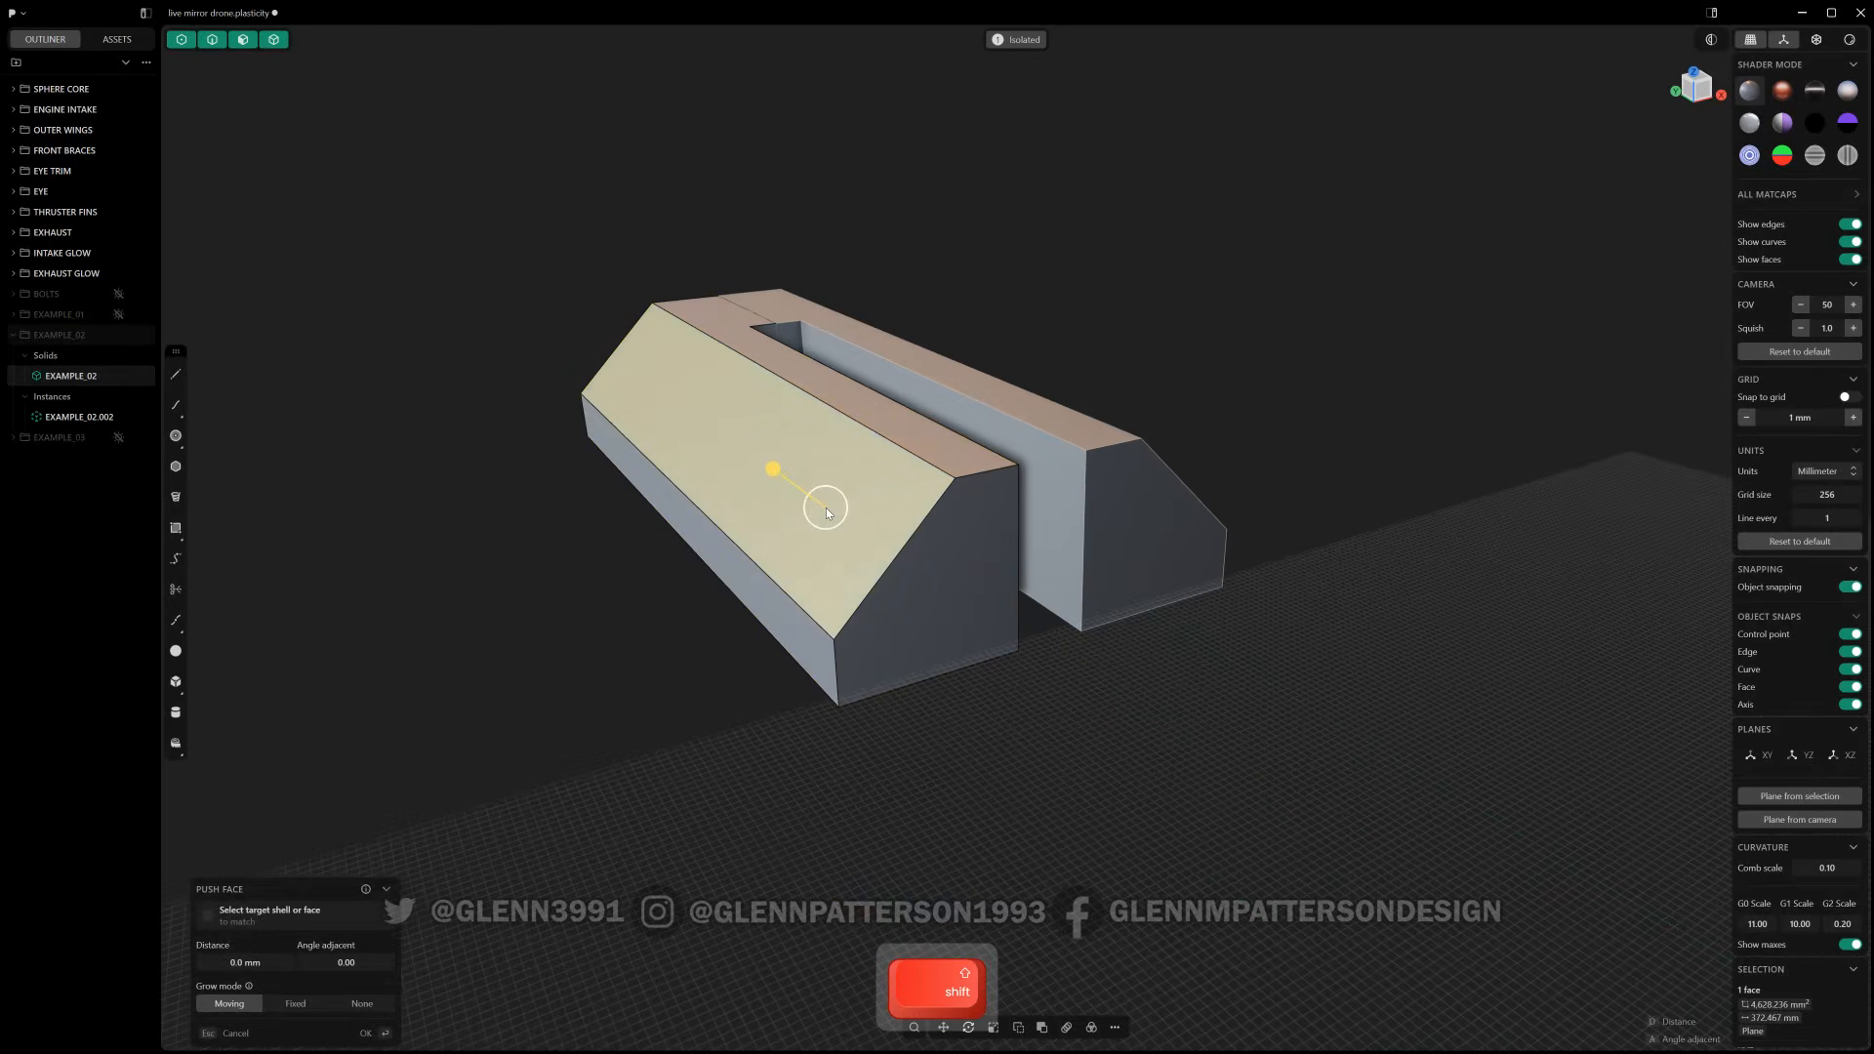
{"action": "key", "text": "e"}
{"action": "left_click_drag", "start_coordinate": [759, 457], "coordinate": [717, 459]}
{"action": "right_click", "coordinate": [718, 458]}
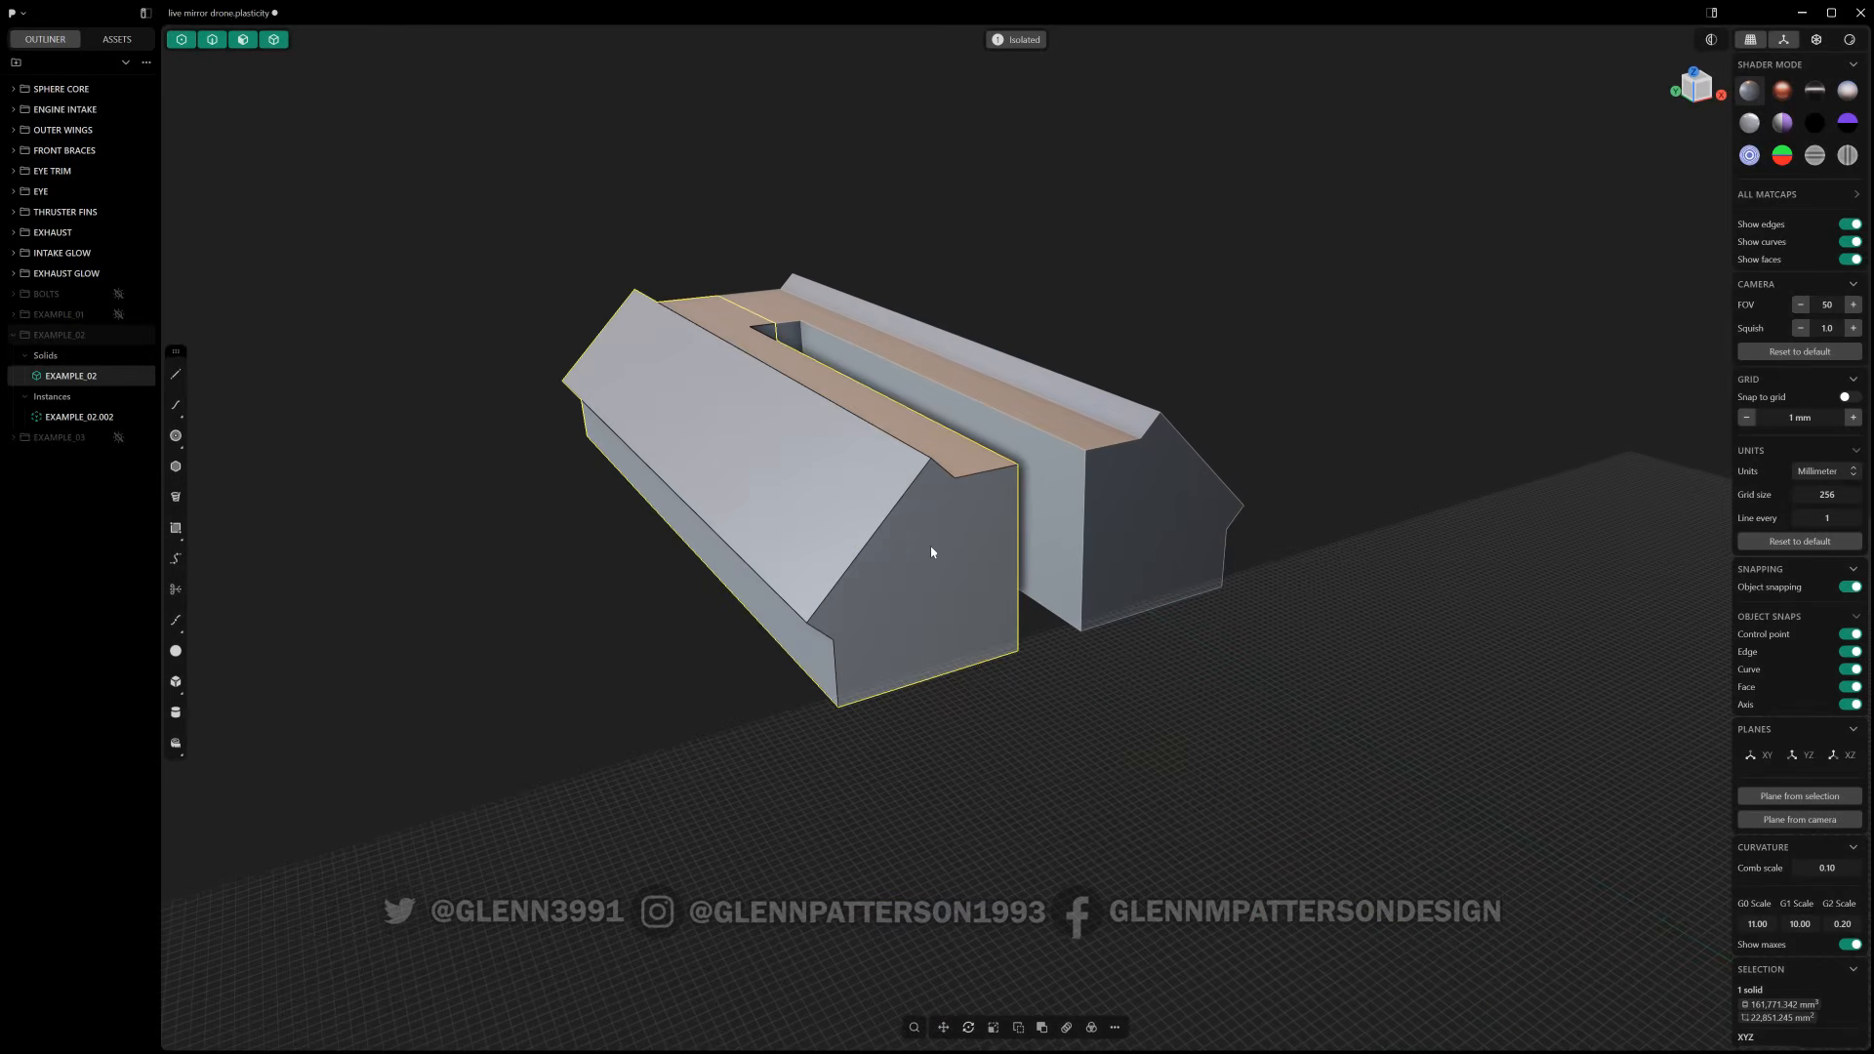
- Split the source solid's open end face with a knife line between the slab's upper and lower inner corners
{"action": "key", "text": "shift+a"}
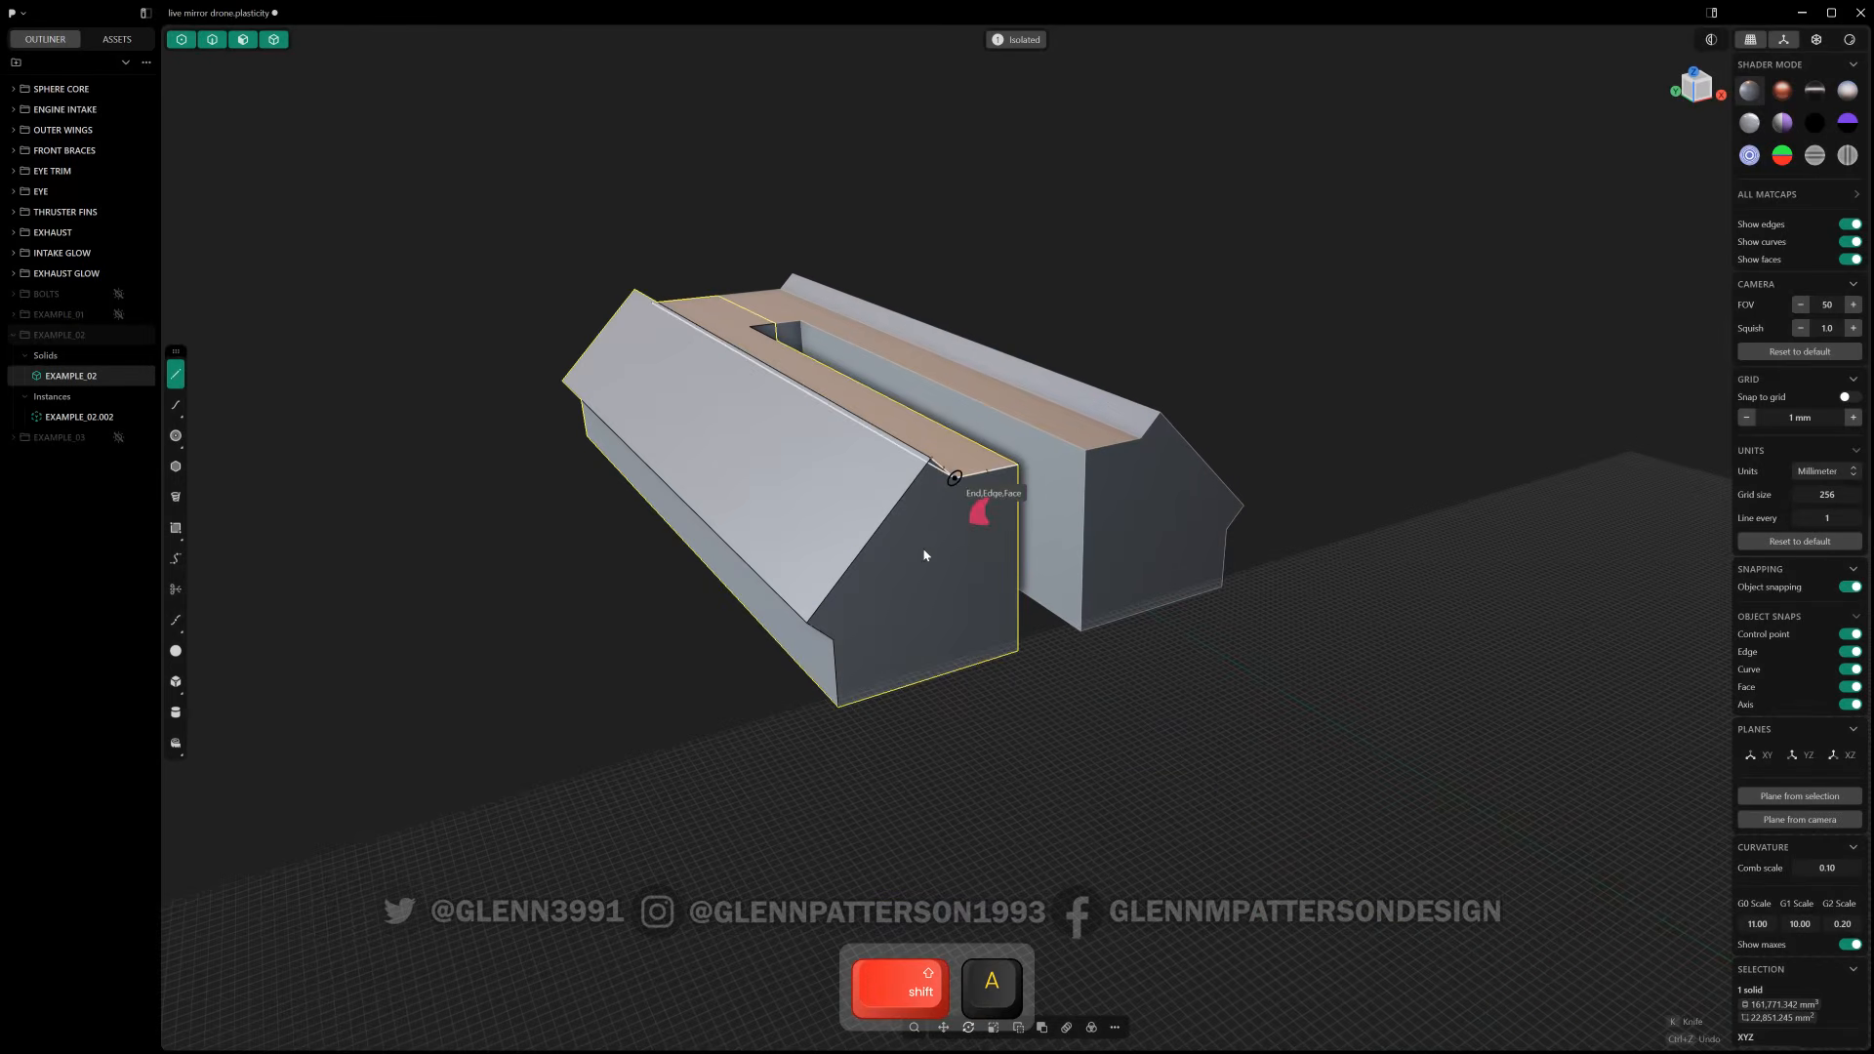
{"action": "left_click", "coordinate": [954, 479]}
{"action": "left_click", "coordinate": [834, 638]}
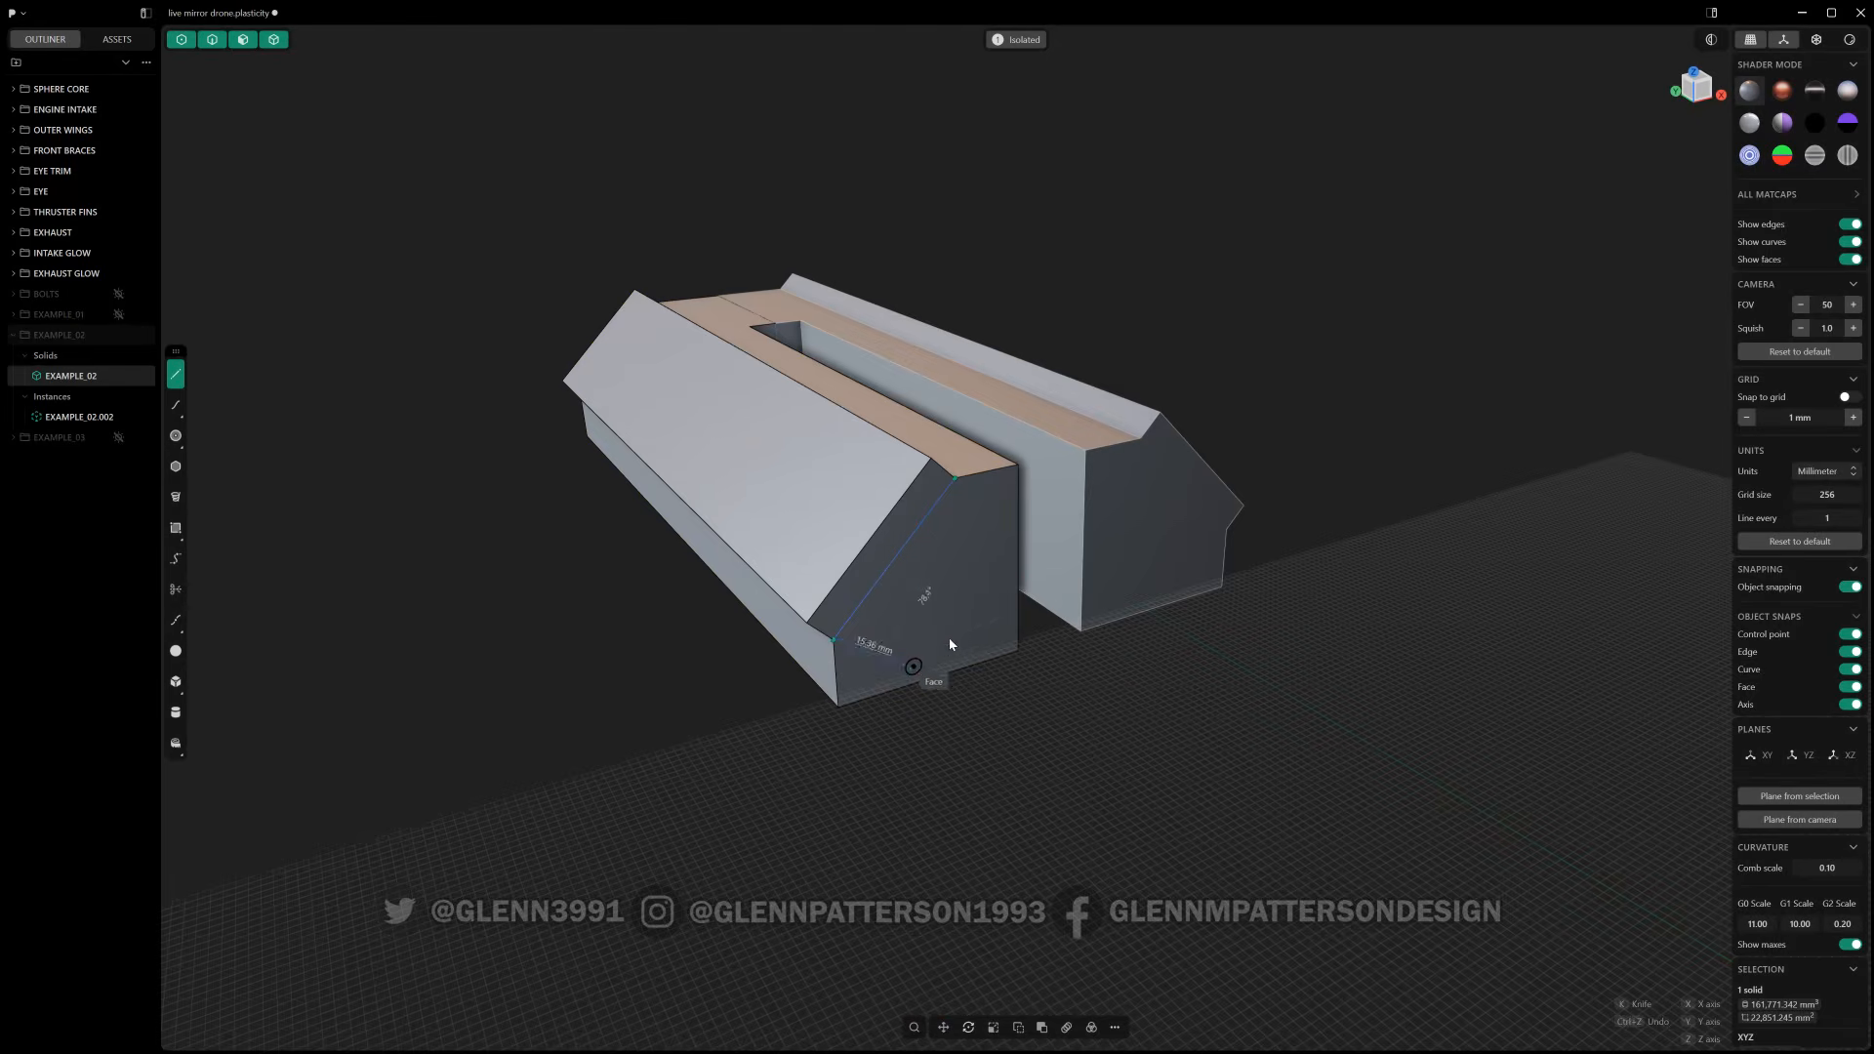
{"action": "key", "text": "k"}
{"action": "right_click", "coordinate": [1004, 631]}
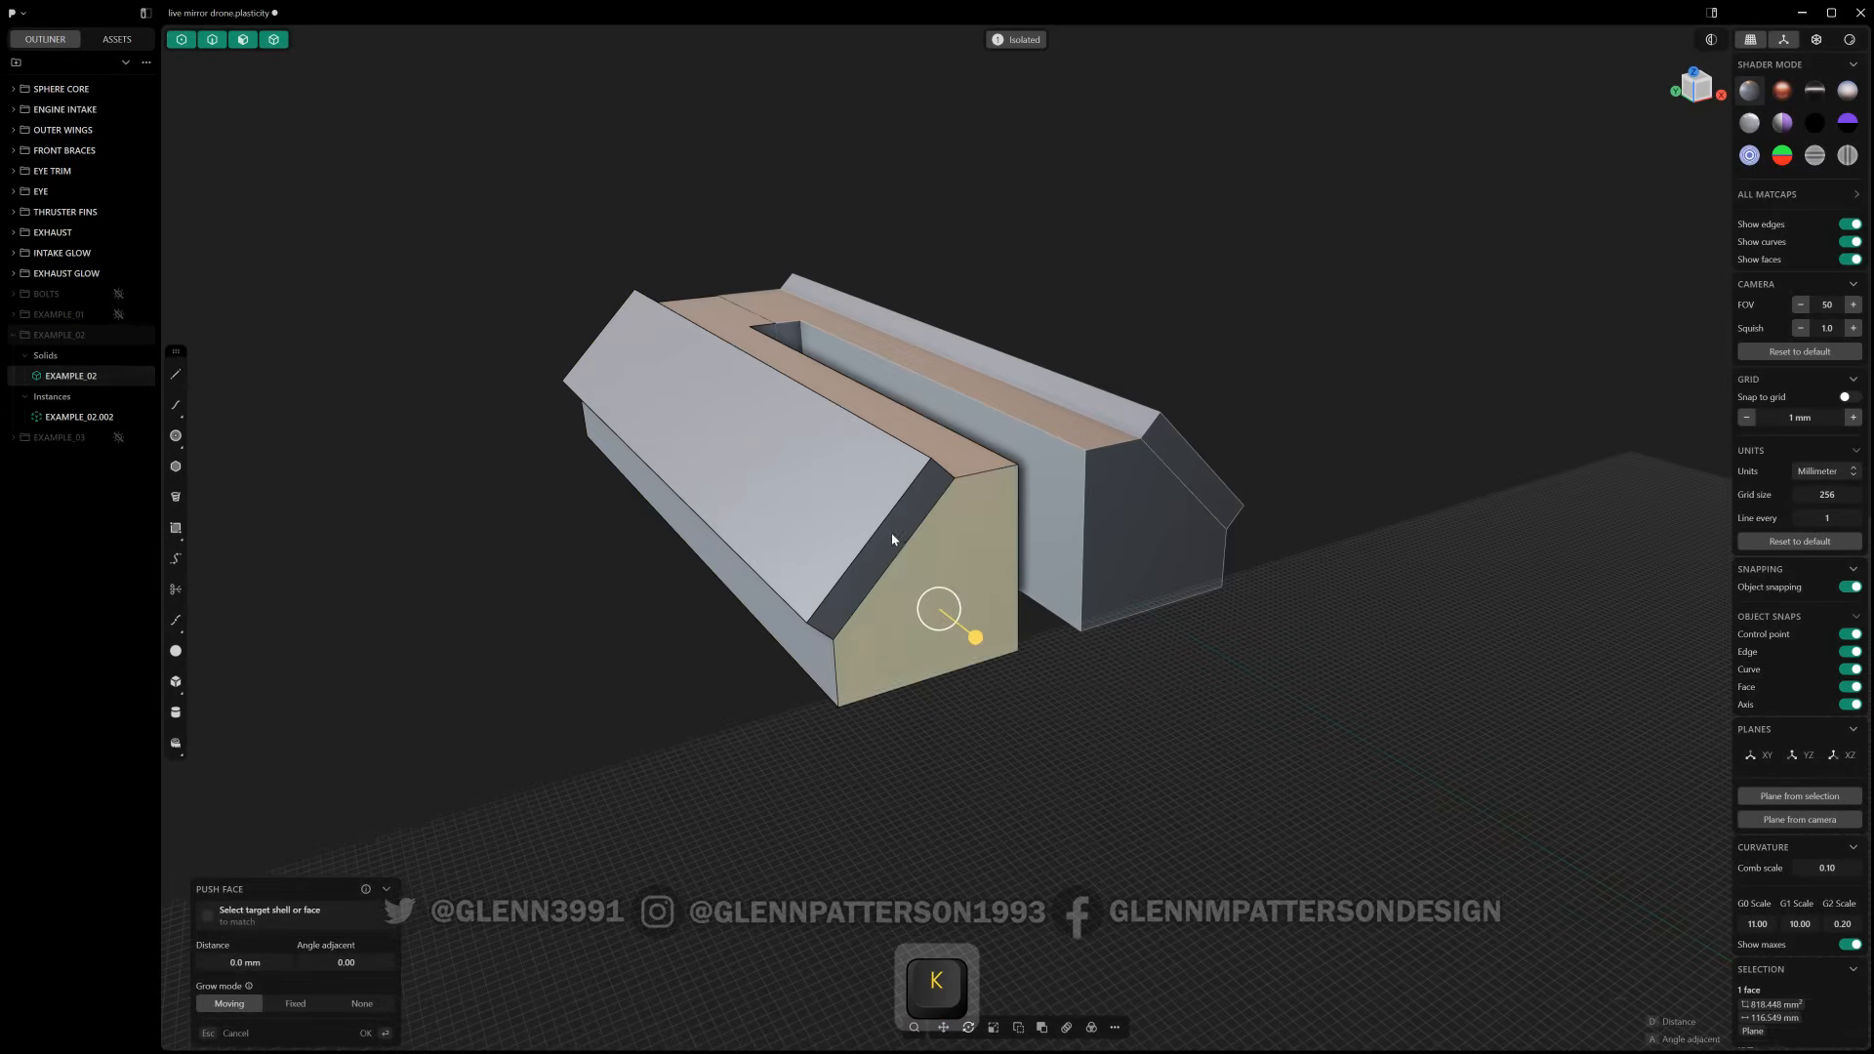
- Push the slab's separated end face far forward to form a long overhang, and clear the face selection
{"action": "left_click", "coordinate": [896, 542]}
{"action": "left_click_drag", "start_coordinate": [911, 543], "coordinate": [1513, 937]}
{"action": "right_click", "coordinate": [1352, 581]}
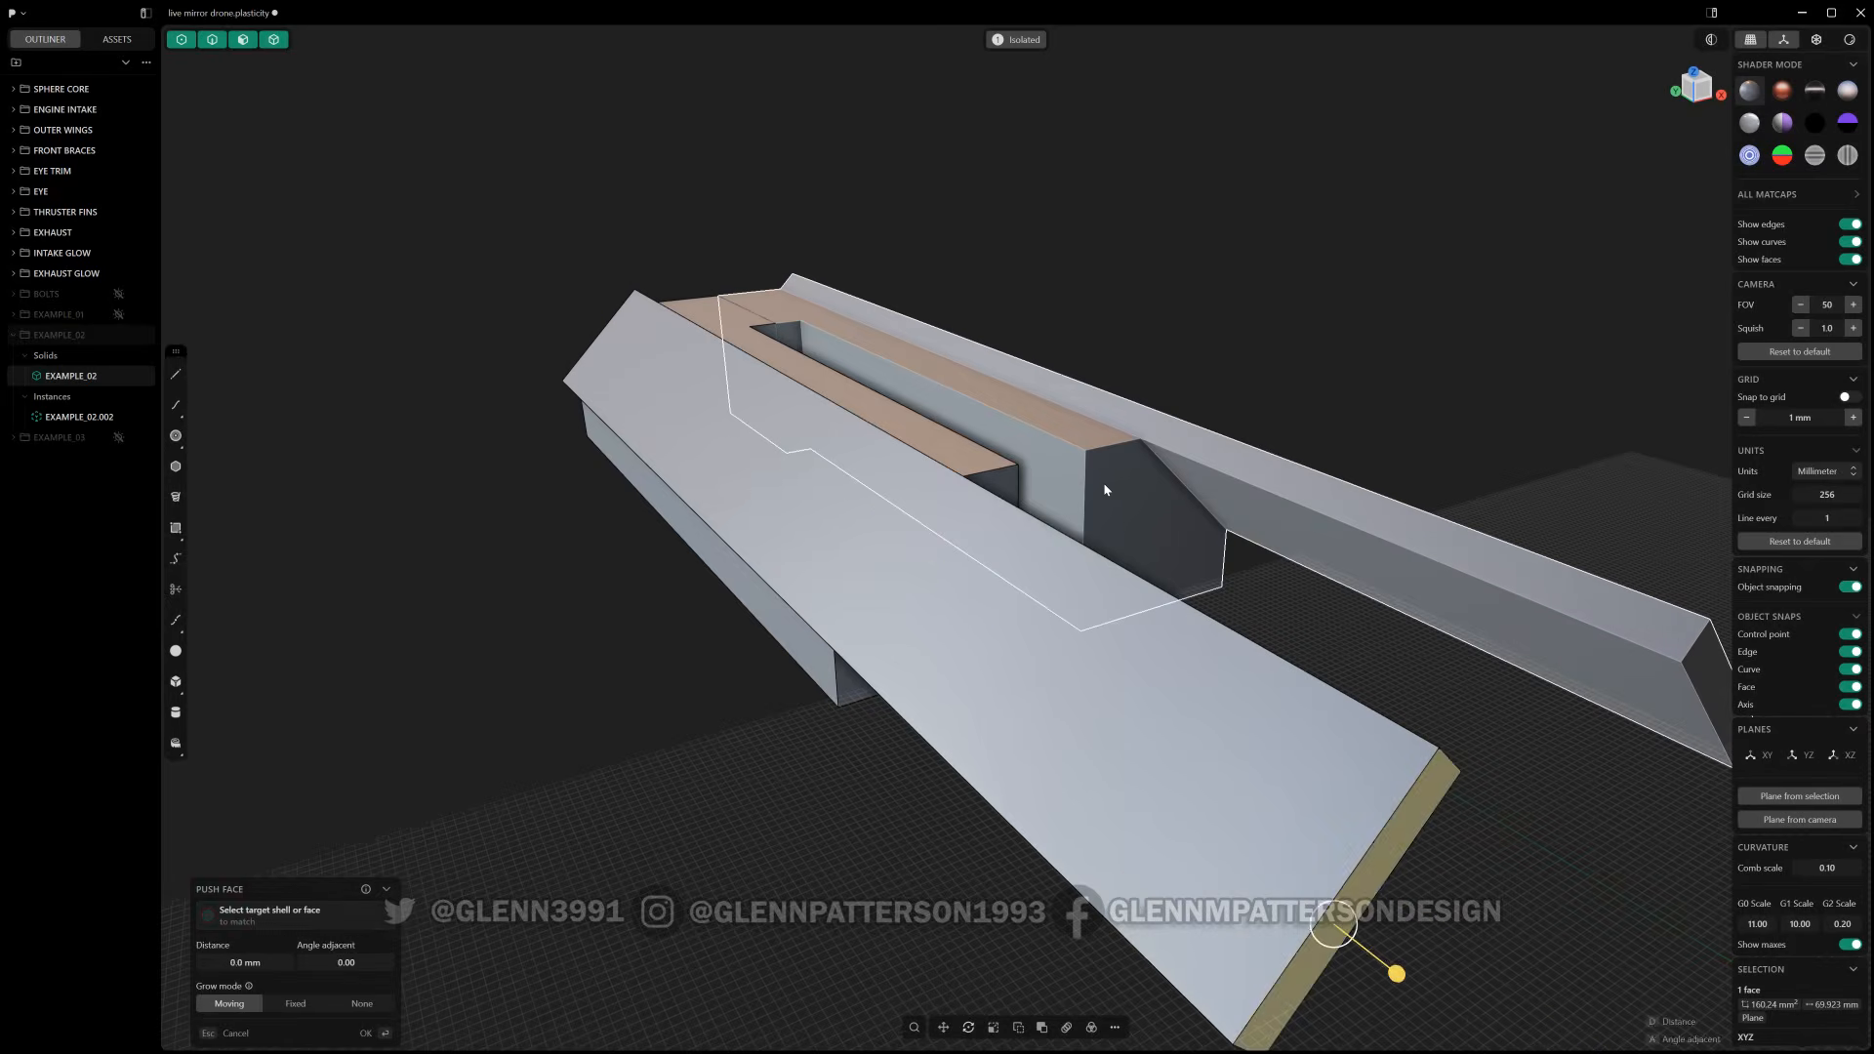
{"action": "key", "text": "Escape"}
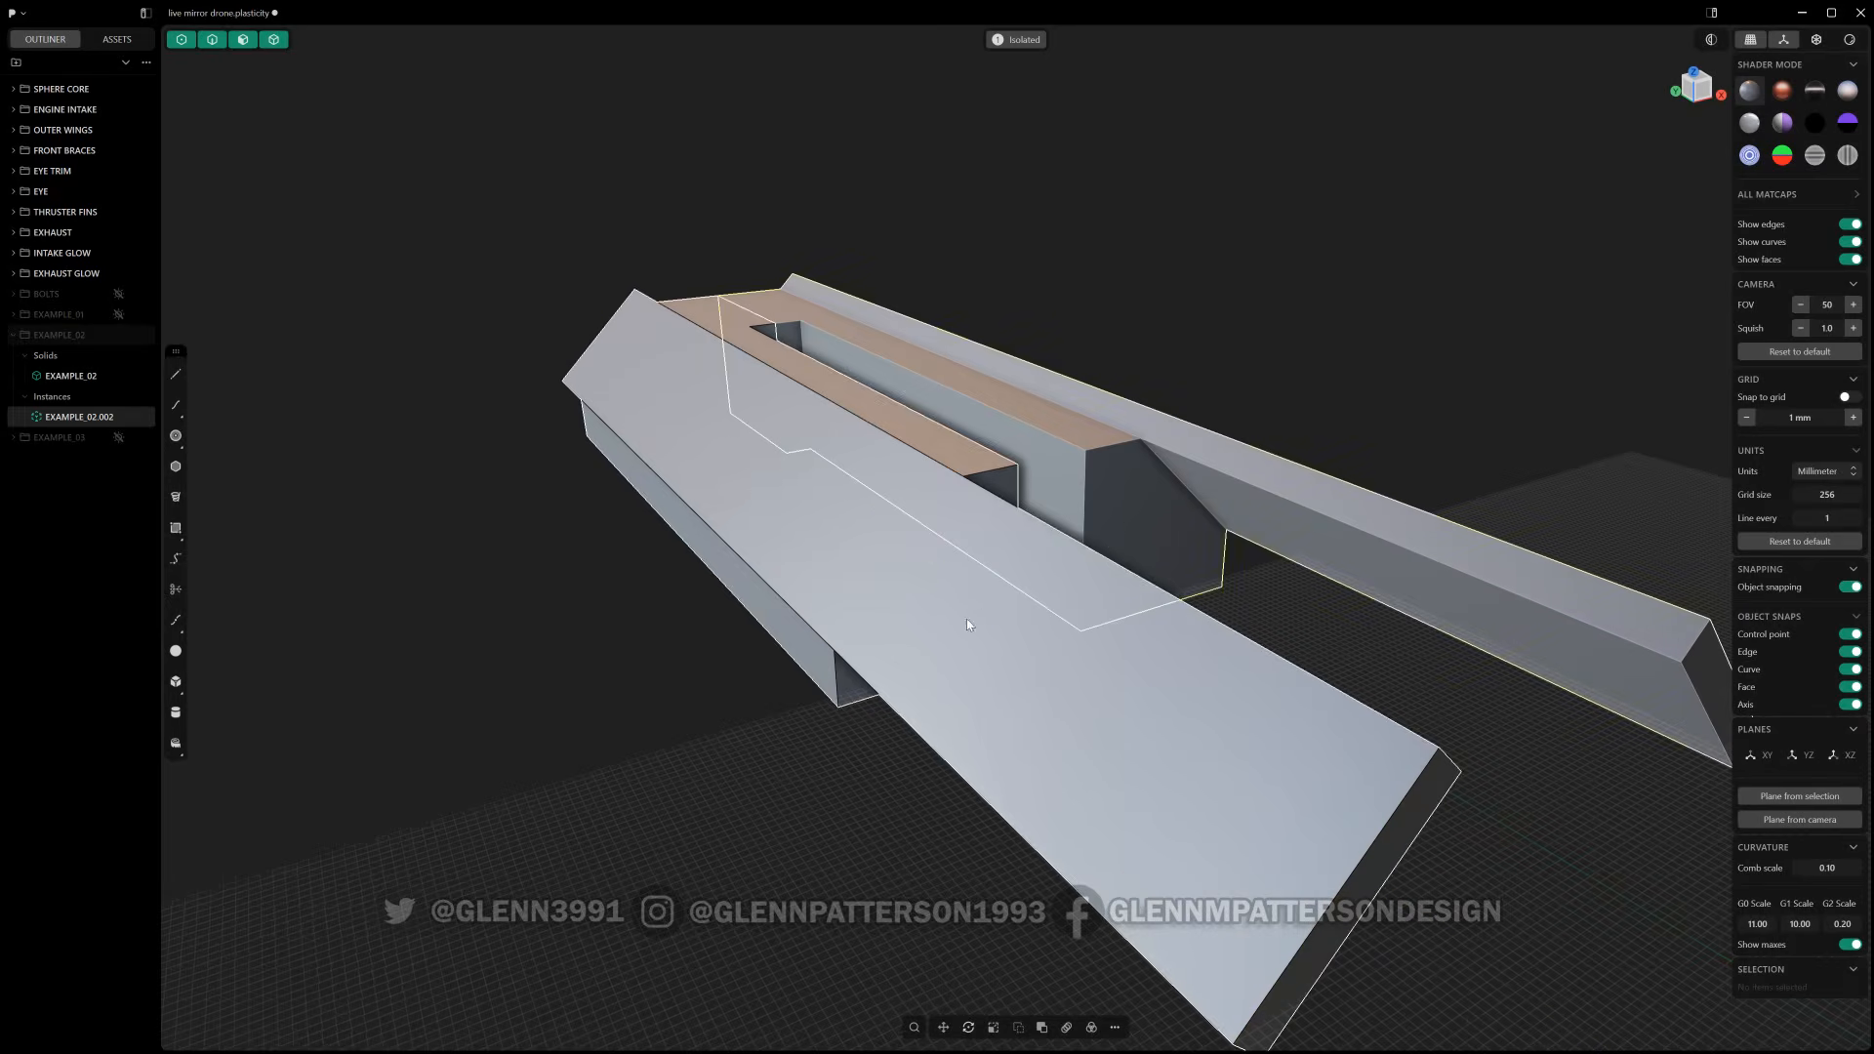
- Lock the mirrored instance EXAMPLE_02.002 and select the source solid EXAMPLE_02
{"action": "middle_click_drag", "start_coordinate": [967, 619], "coordinate": [953, 543]}
{"action": "middle_click_drag", "start_coordinate": [1071, 595], "coordinate": [986, 371], "text": "shift"}
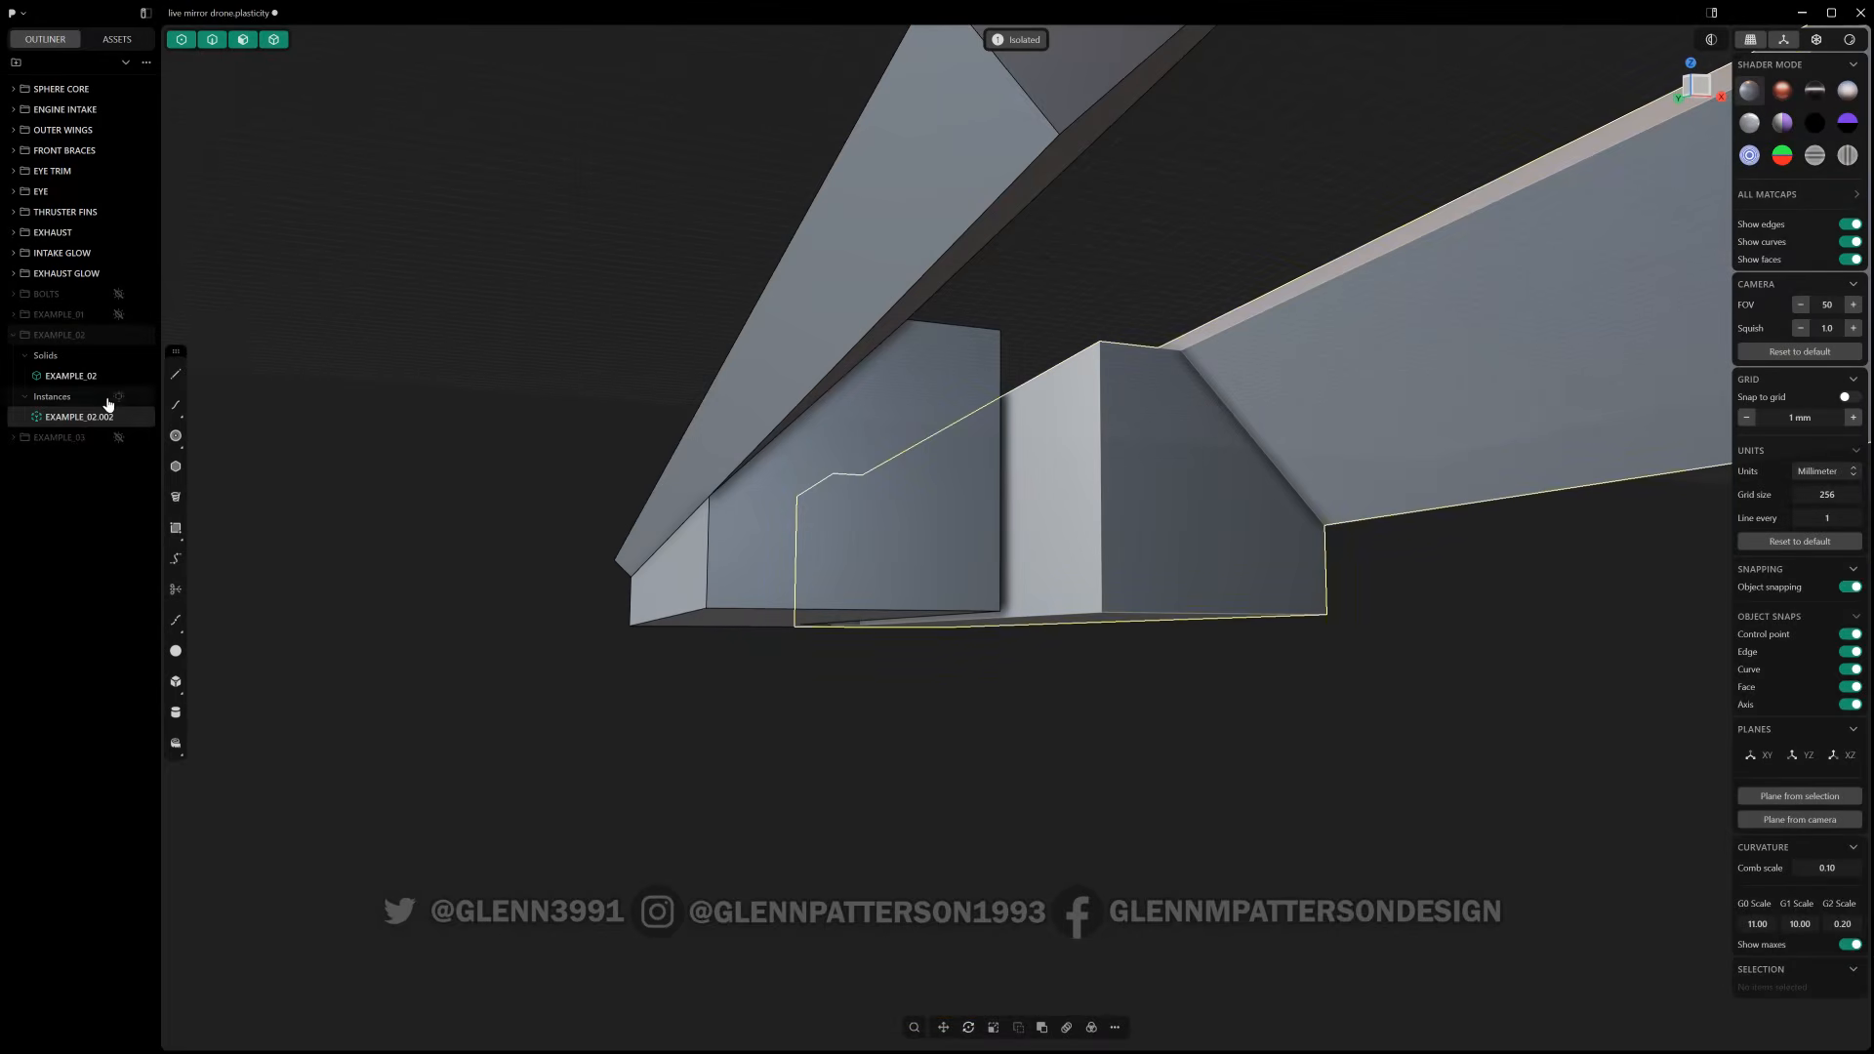
{"action": "left_click", "coordinate": [132, 418]}
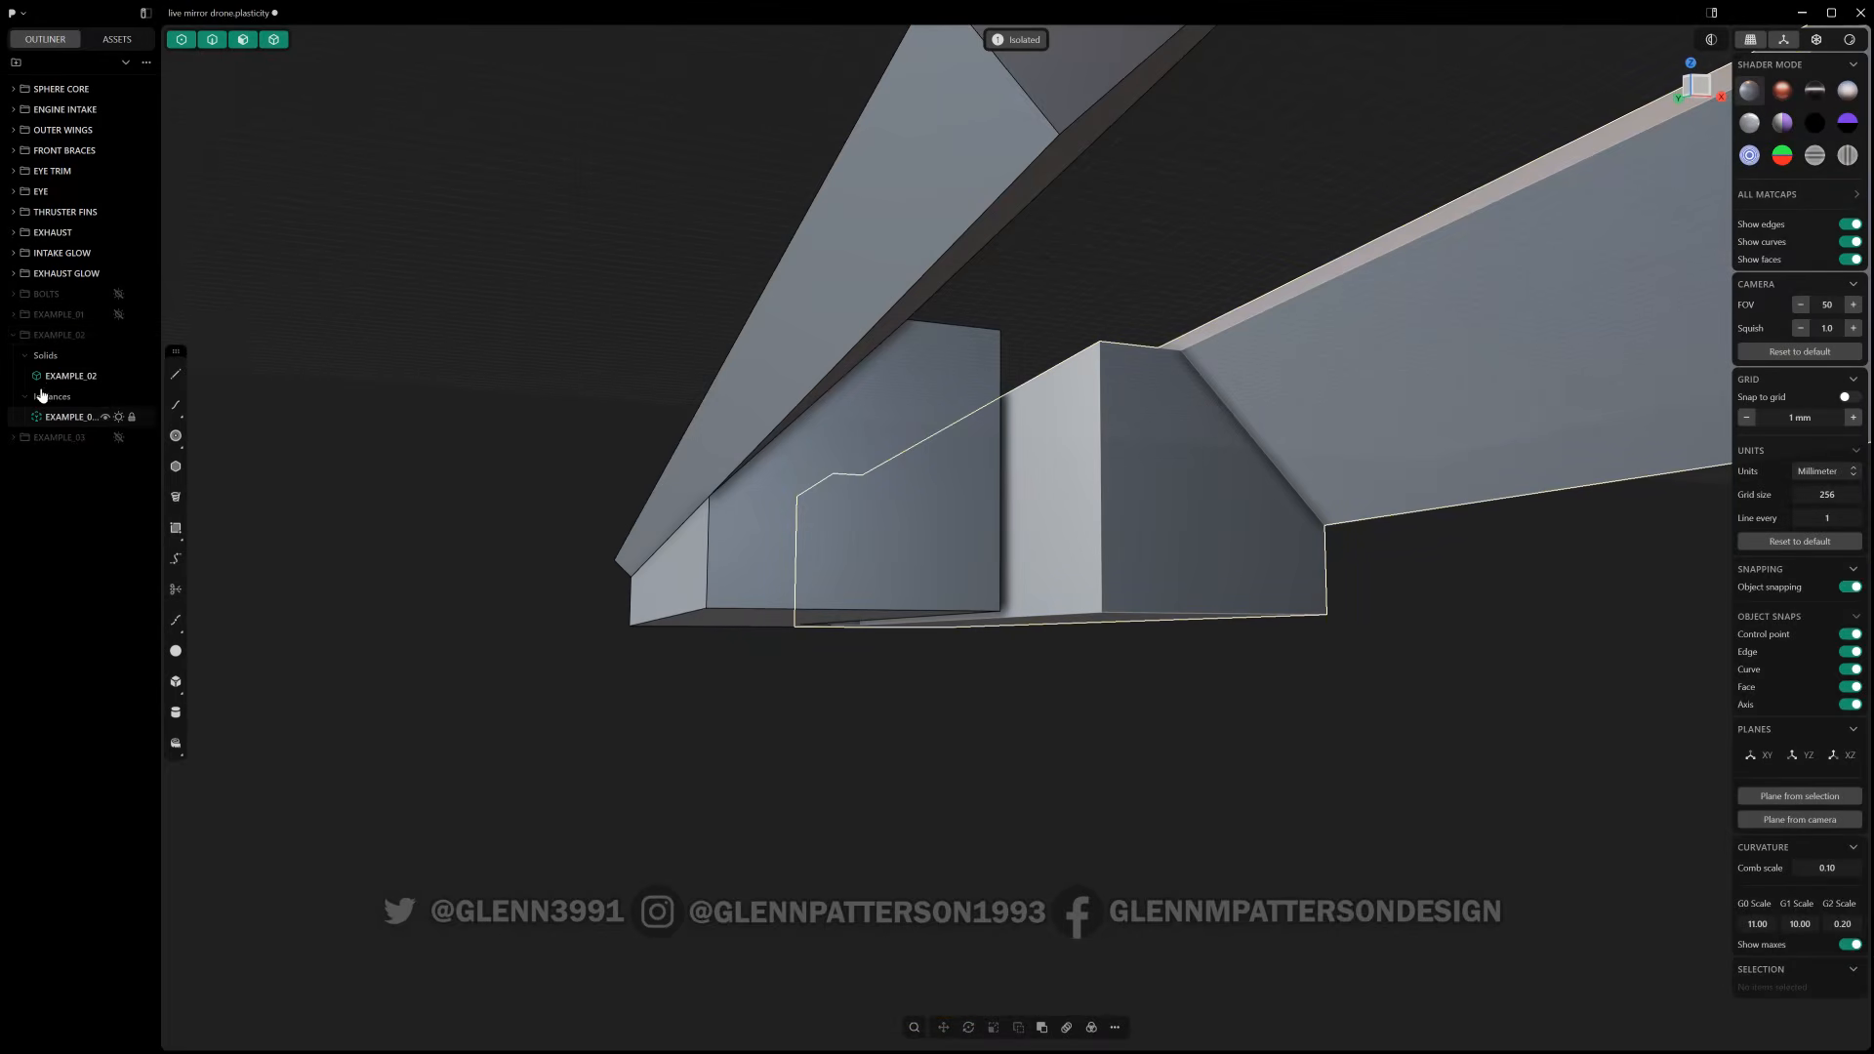
{"action": "left_click", "coordinate": [69, 380]}
- Push the block's end face beneath the slab inward to shorten the source solid's lower body
{"action": "middle_click_drag", "start_coordinate": [921, 419], "coordinate": [836, 292]}
{"action": "scroll", "coordinate": [954, 520], "scroll_direction": "down", "scroll_amount": 6}
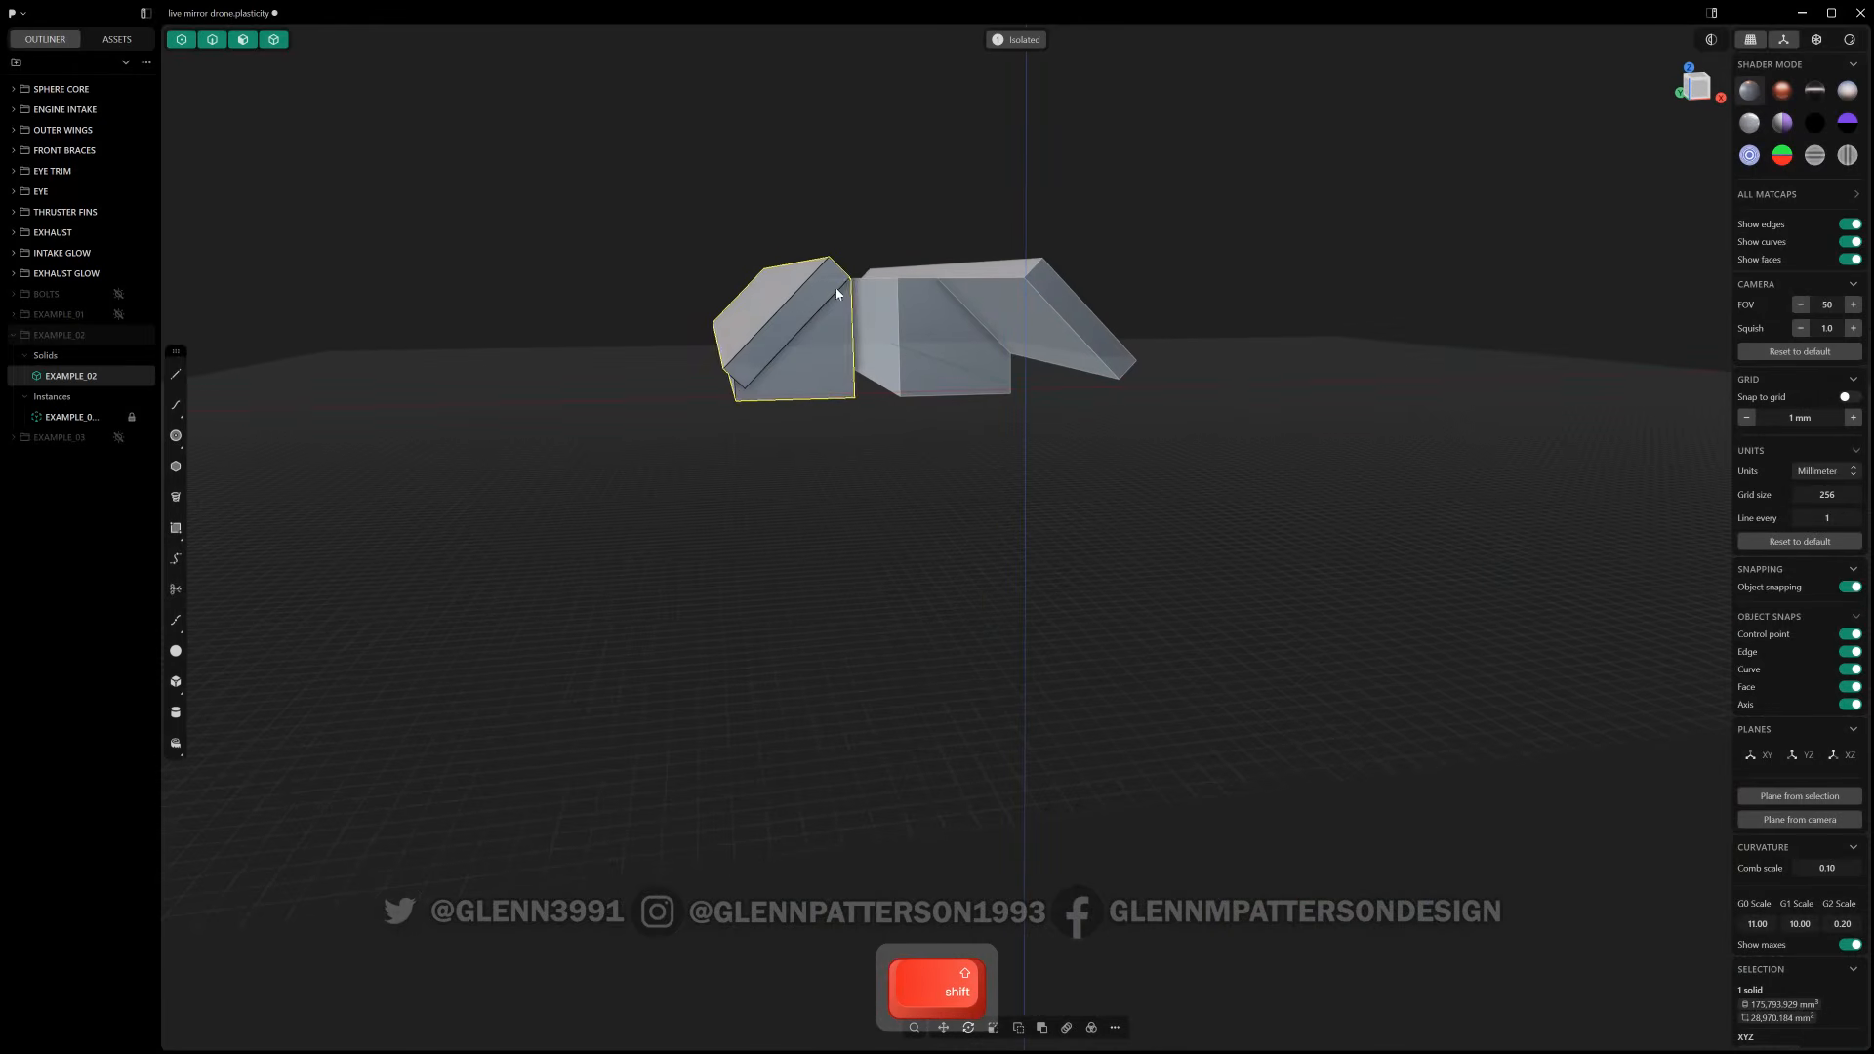
{"action": "left_click", "coordinate": [818, 375]}
{"action": "middle_click_drag", "start_coordinate": [818, 375], "coordinate": [724, 380]}
{"action": "left_click_drag", "start_coordinate": [784, 379], "coordinate": [835, 383]}
{"action": "right_click", "coordinate": [812, 421]}
{"action": "left_click", "coordinate": [820, 395]}
{"action": "right_click", "coordinate": [837, 417]}
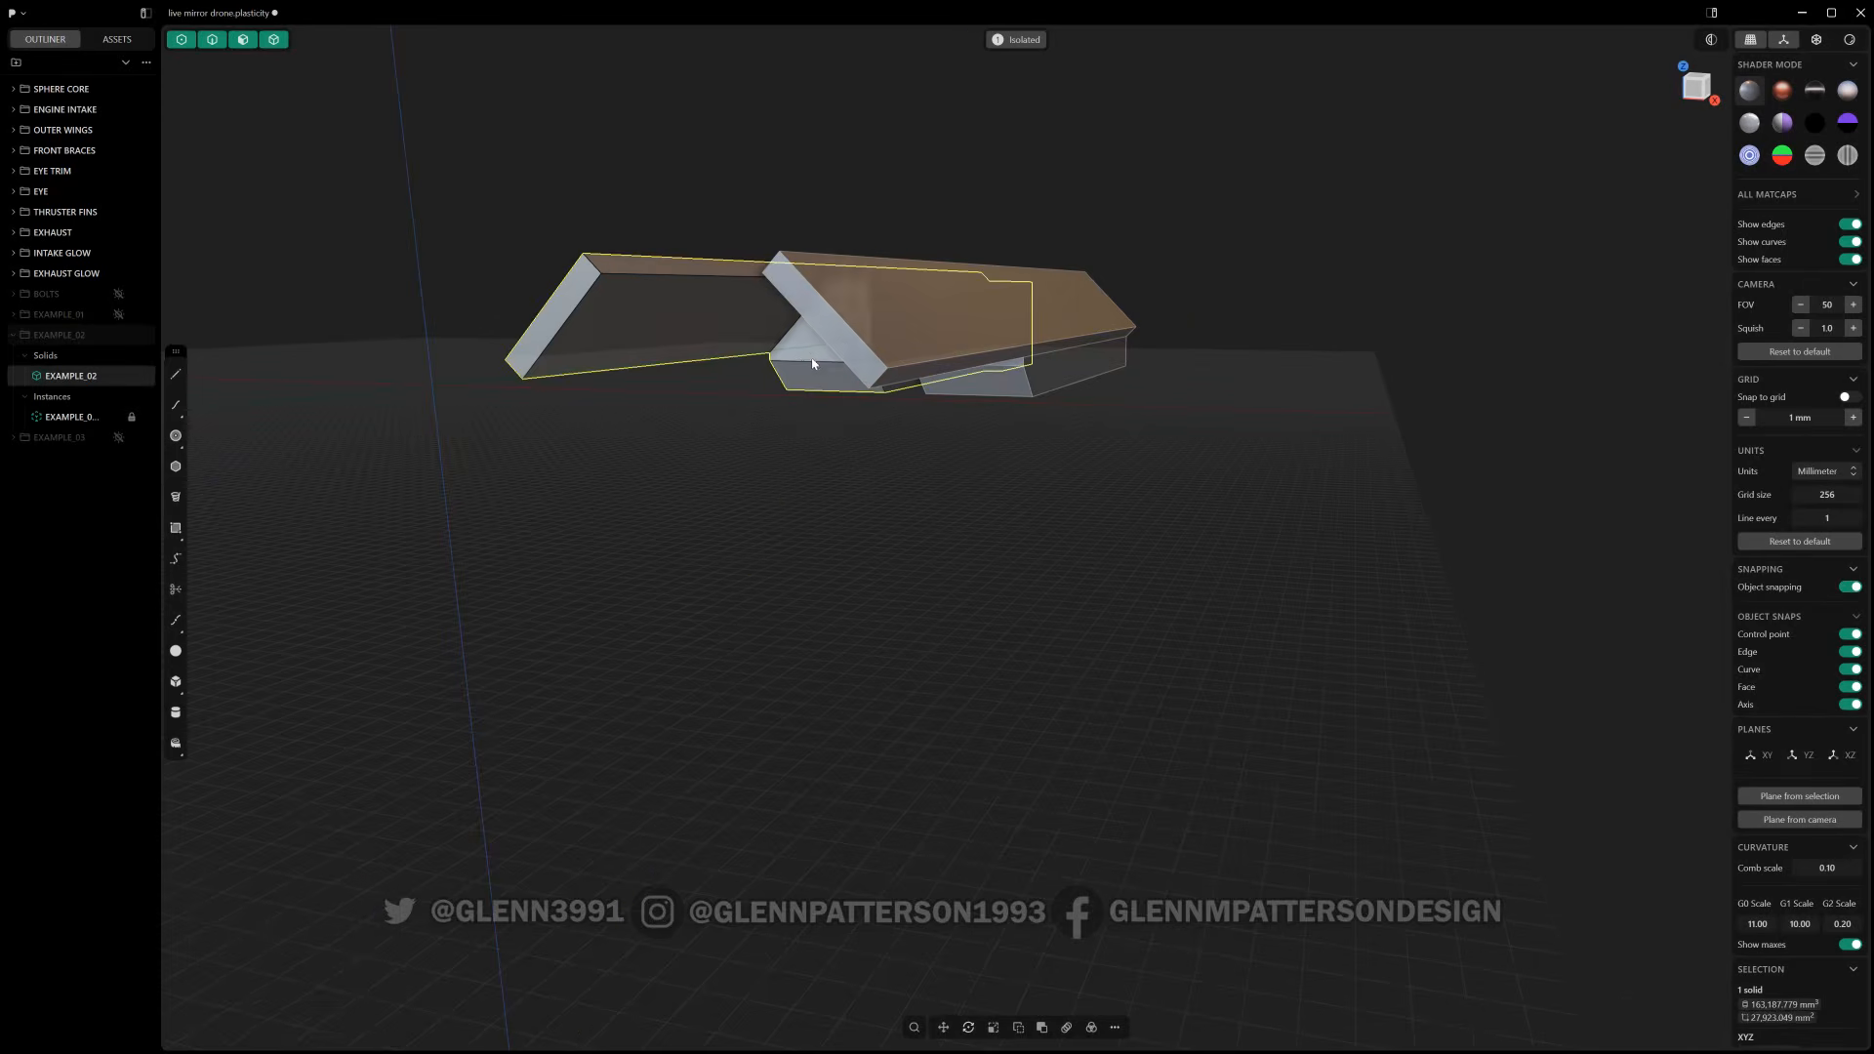
- Offset the shortened block's end face outline inward by about 3.25 mm and recess the inner region
{"action": "middle_click_drag", "start_coordinate": [811, 359], "coordinate": [840, 359]}
{"action": "left_click", "coordinate": [834, 340]}
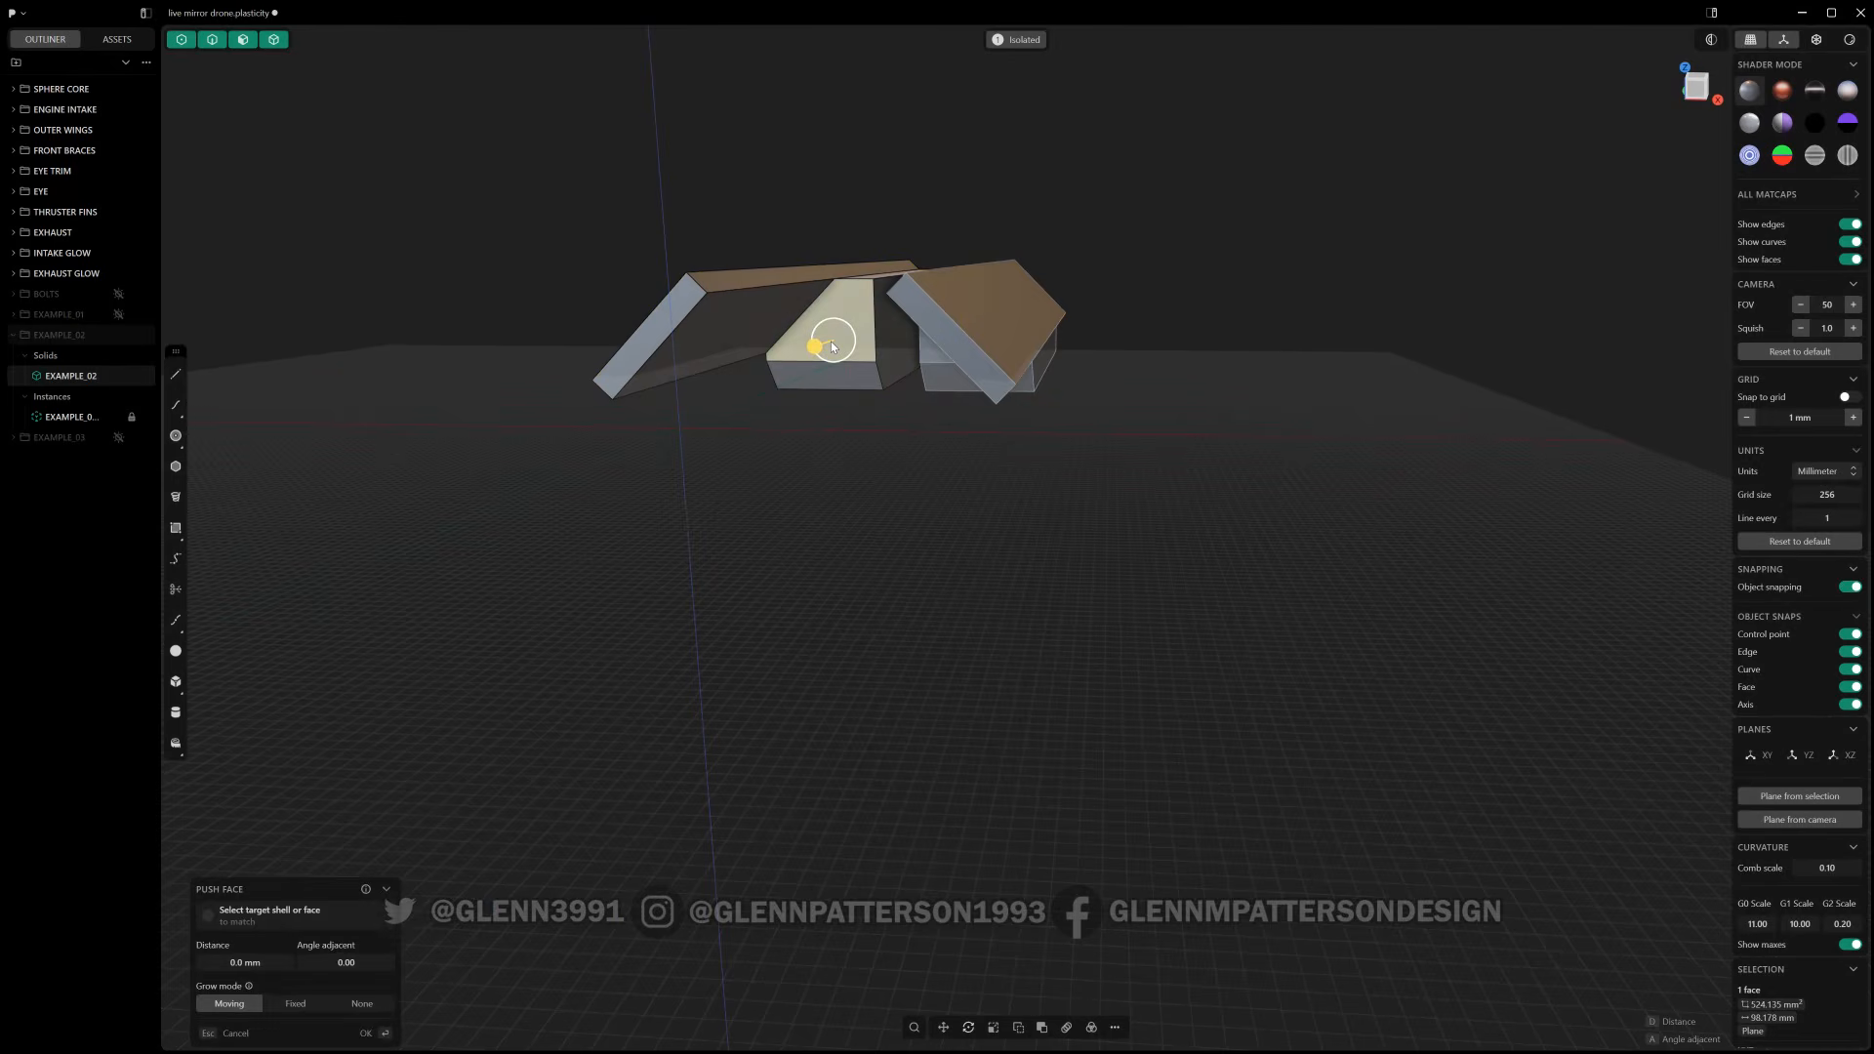
{"action": "key", "text": "o"}
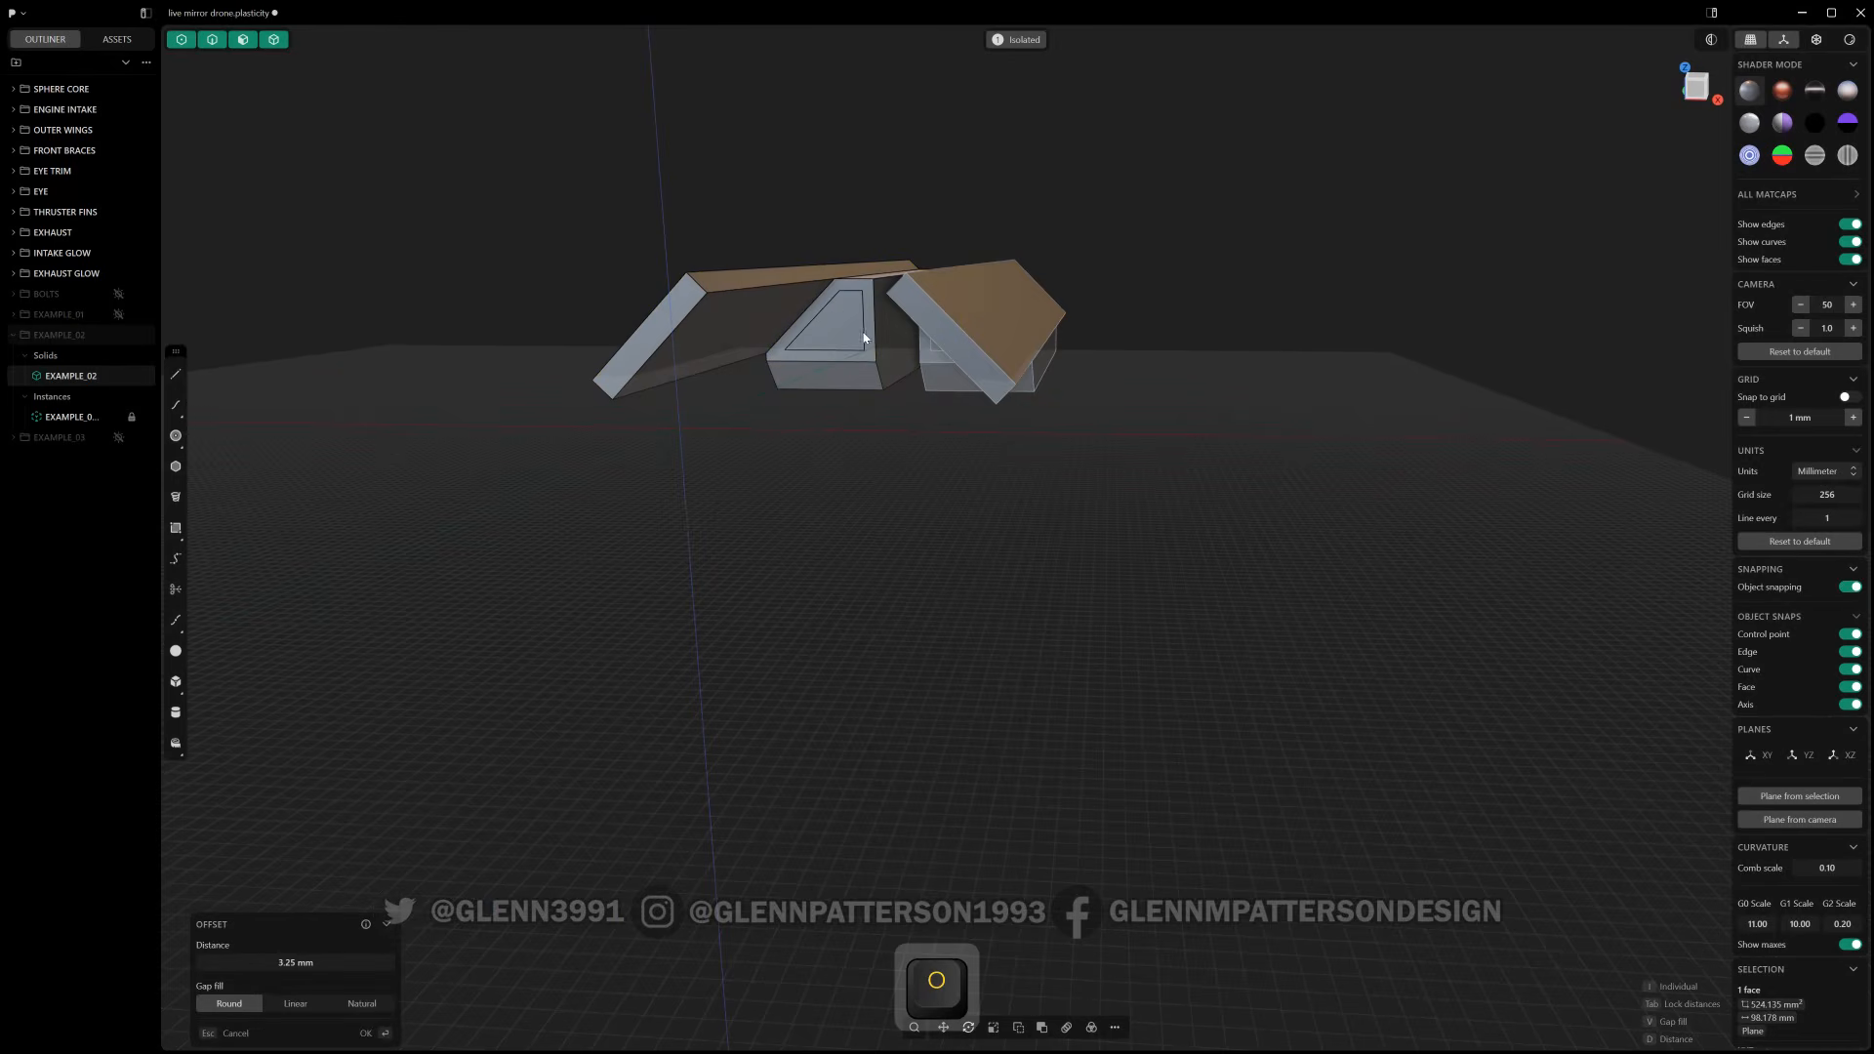
{"action": "right_click", "coordinate": [863, 338]}
{"action": "middle_click_drag", "start_coordinate": [859, 338], "coordinate": [898, 92]}
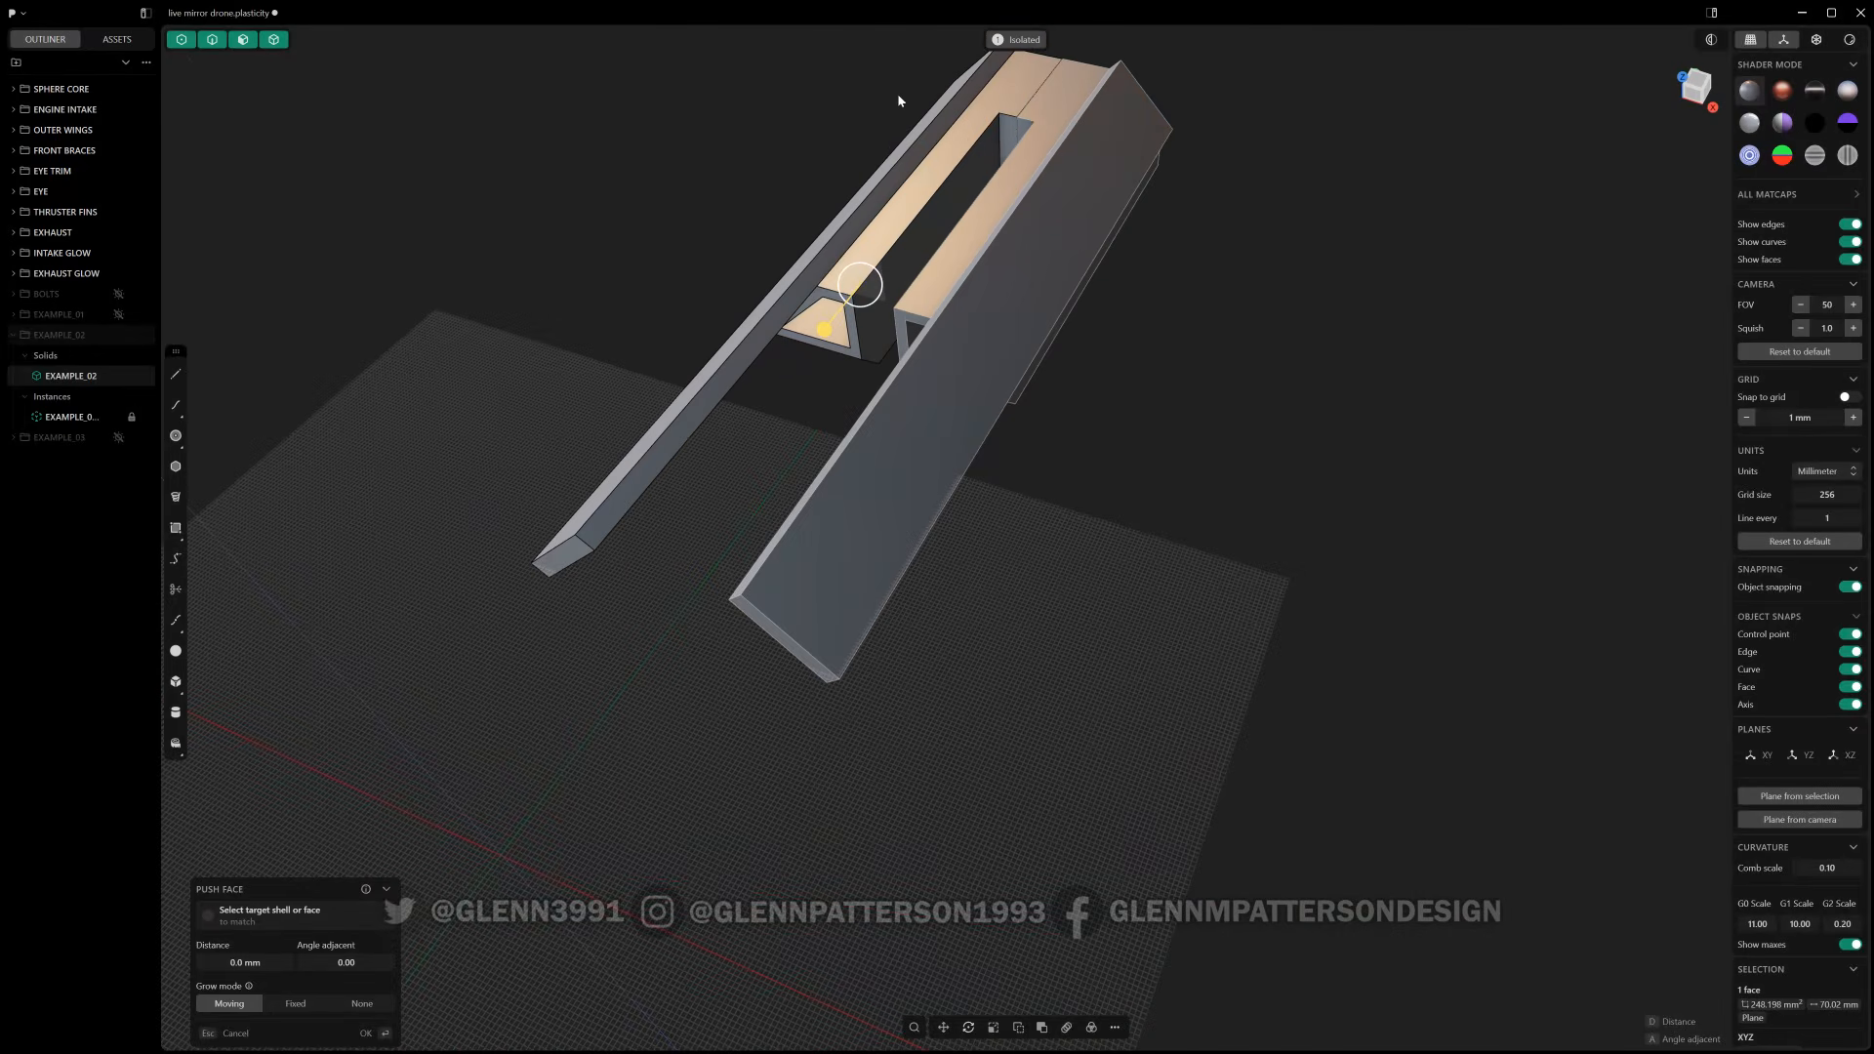
- Extrude the slab's long narrow upper inner face slightly outward along its full length
{"action": "left_click", "coordinate": [906, 177]}
{"action": "key", "text": "e"}
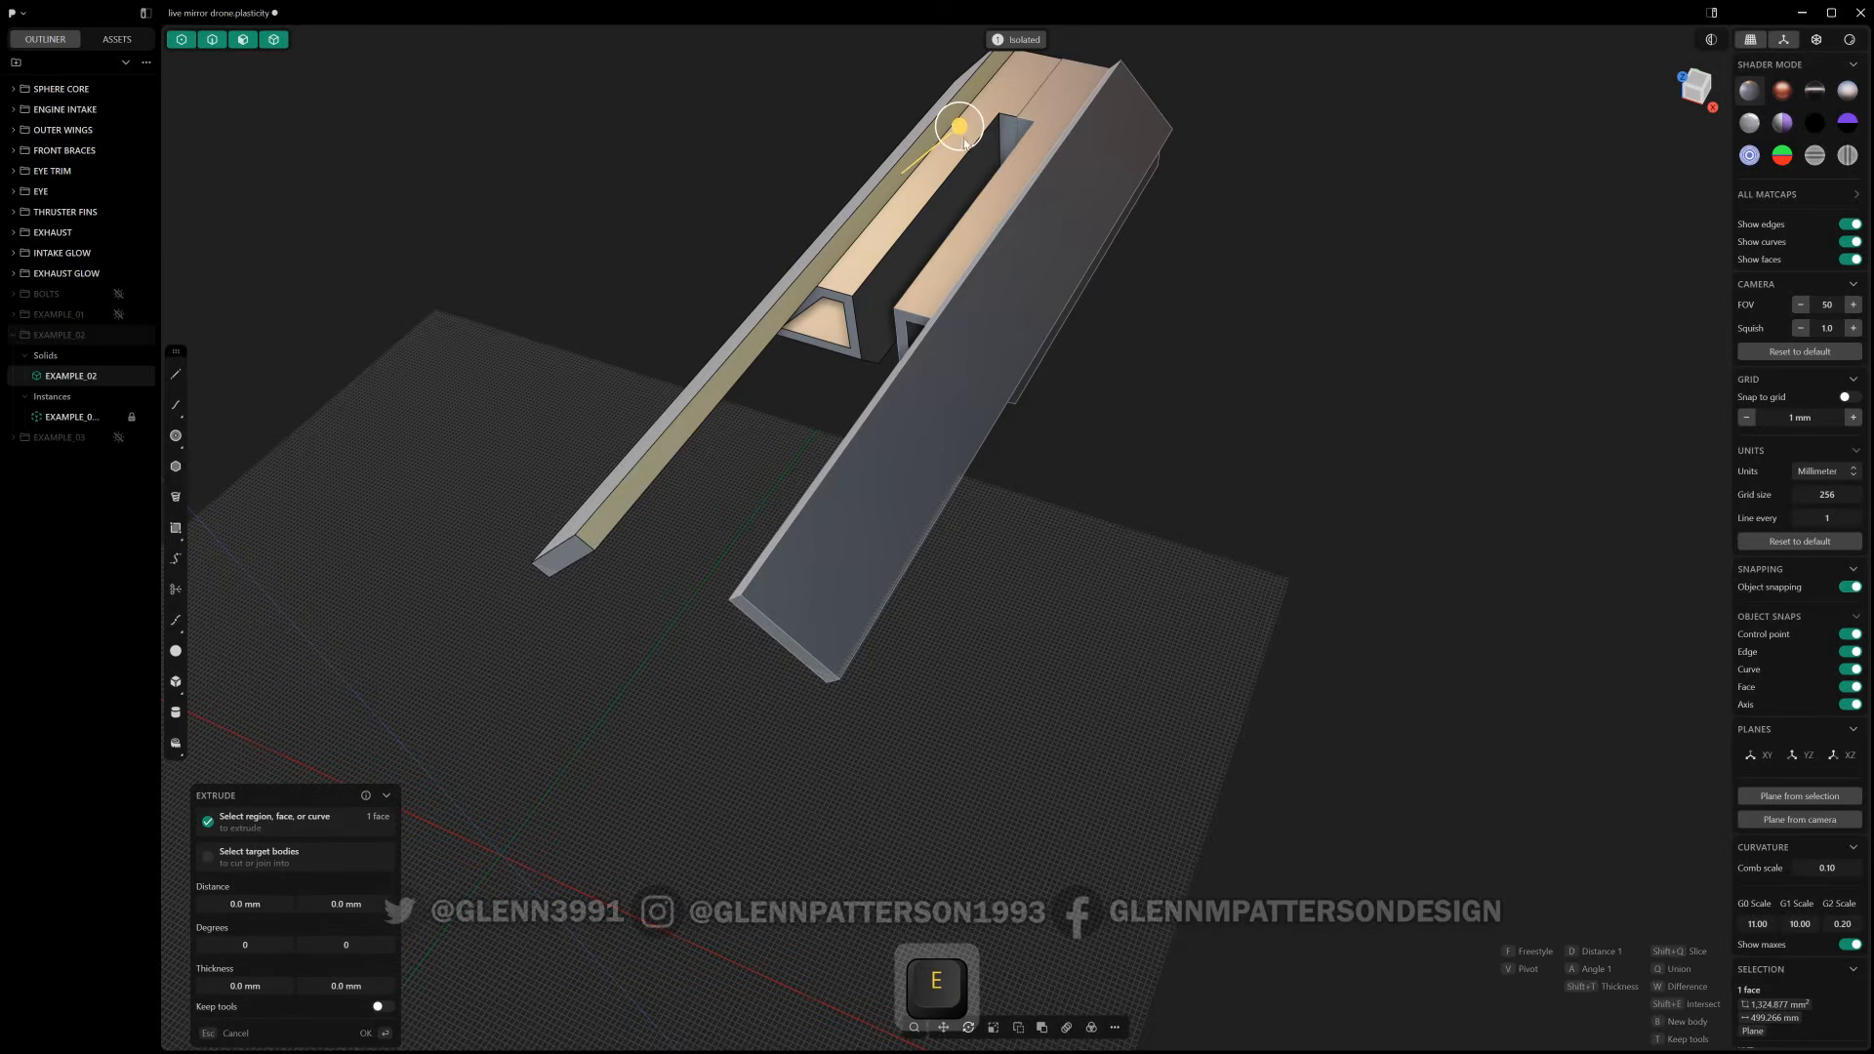
{"action": "left_click_drag", "start_coordinate": [959, 134], "coordinate": [973, 123]}
{"action": "right_click", "coordinate": [904, 259]}
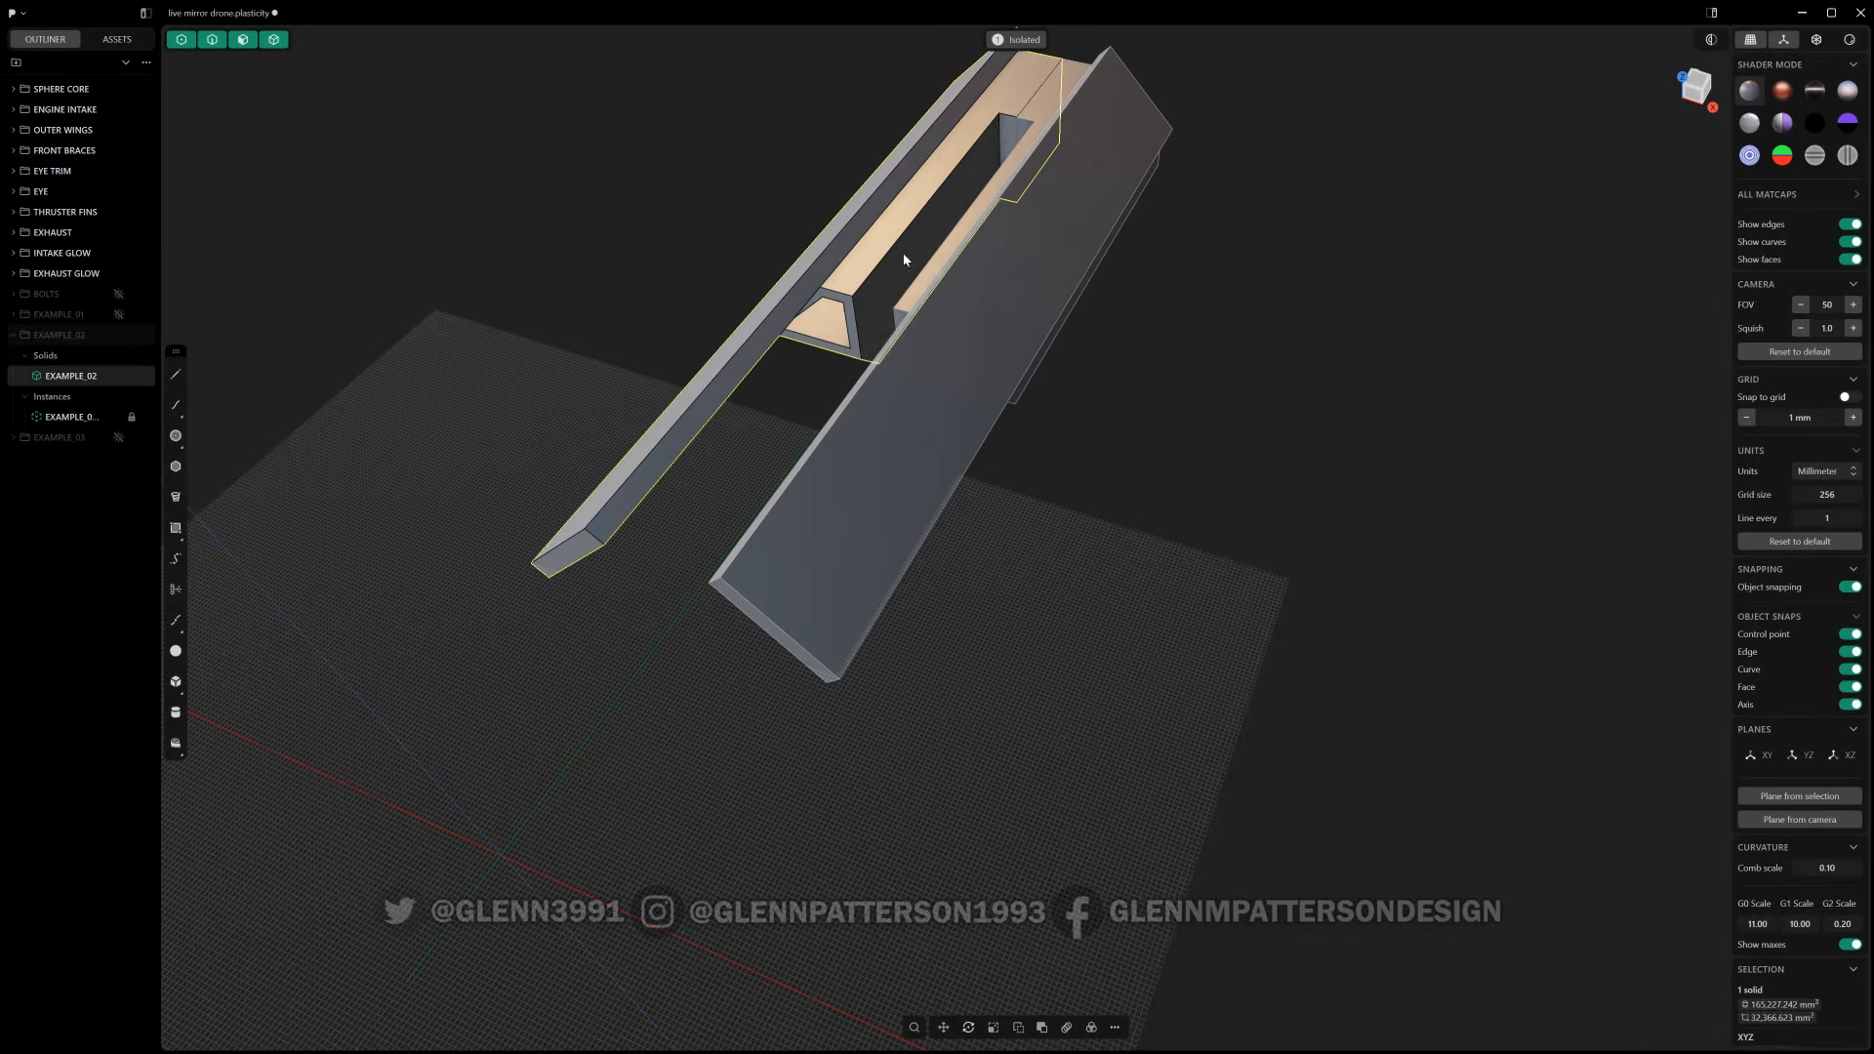
- Extrude the slab's long narrow underside face downward by about 5 mm to lower its outer edge
{"action": "middle_click_drag", "start_coordinate": [904, 260], "coordinate": [1041, 227]}
{"action": "middle_click_drag", "start_coordinate": [933, 244], "coordinate": [826, 472], "text": "shift"}
{"action": "scroll", "coordinate": [740, 397], "scroll_direction": "up", "scroll_amount": 5}
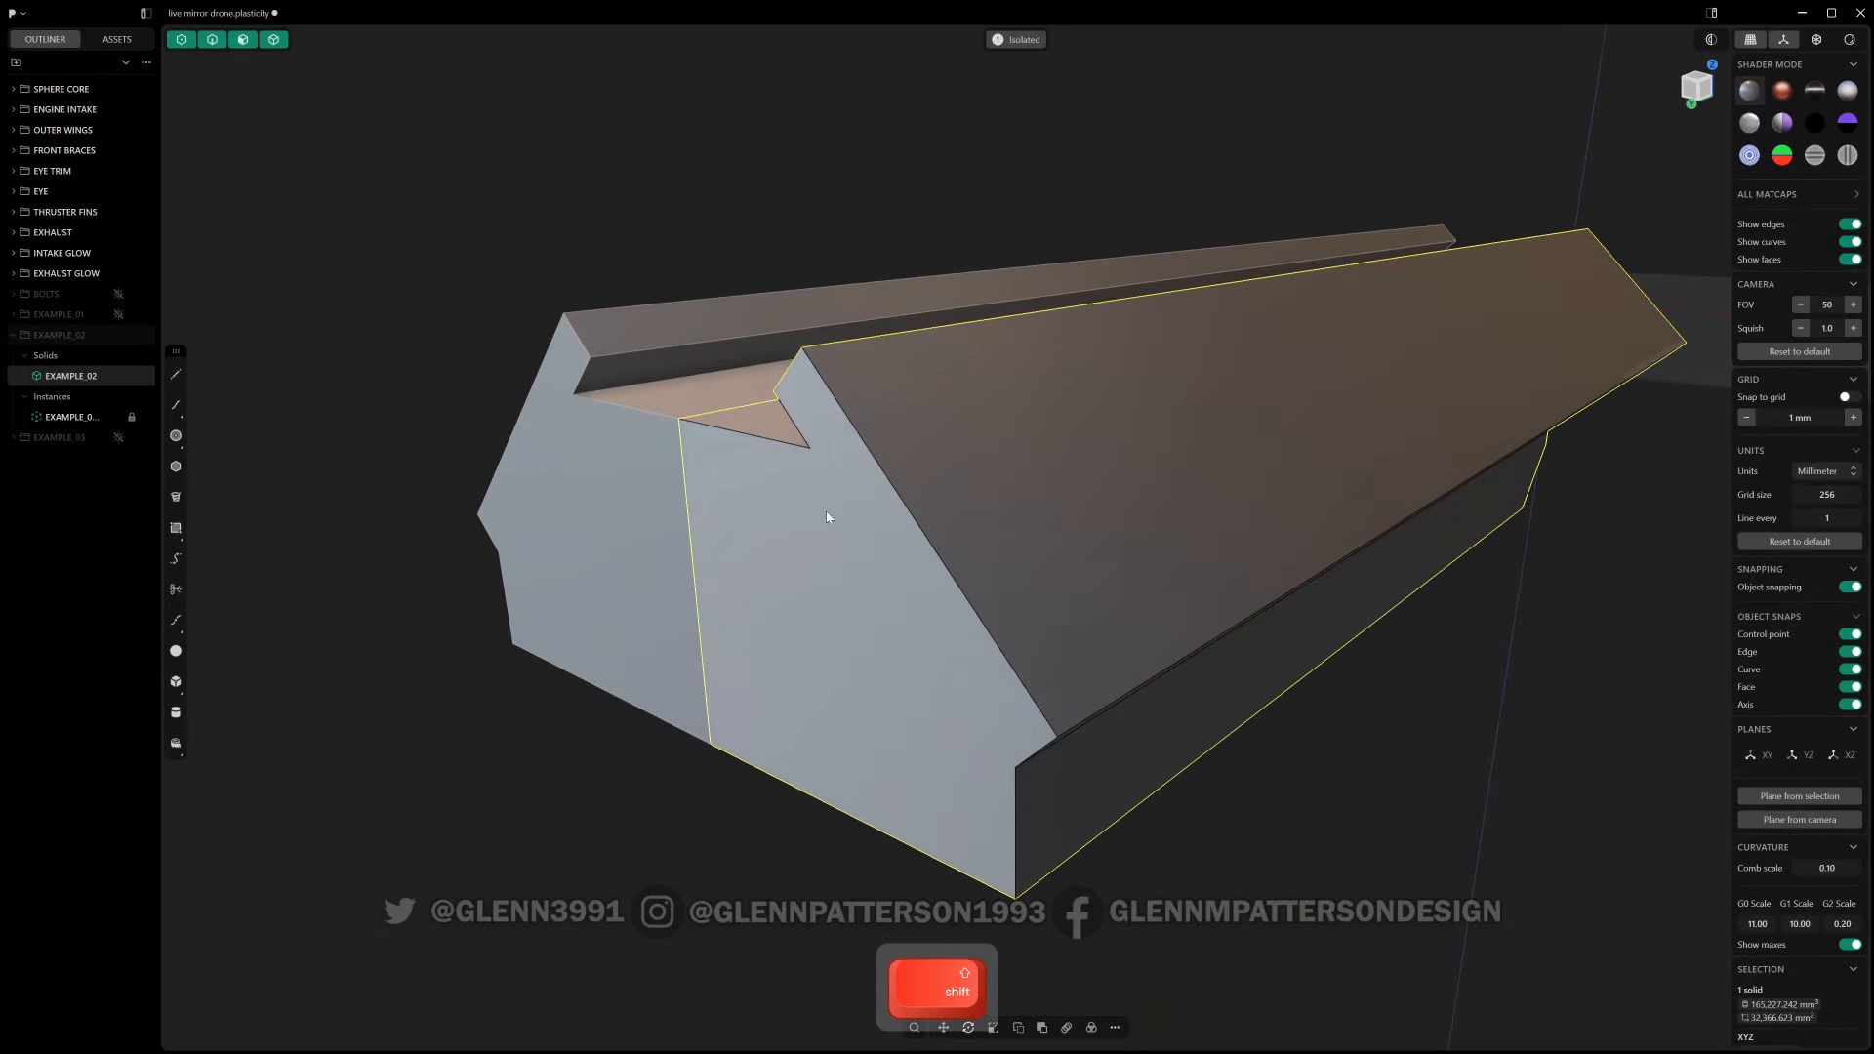
{"action": "middle_click_drag", "start_coordinate": [992, 543], "coordinate": [878, 469]}
{"action": "left_click", "coordinate": [1063, 712]}
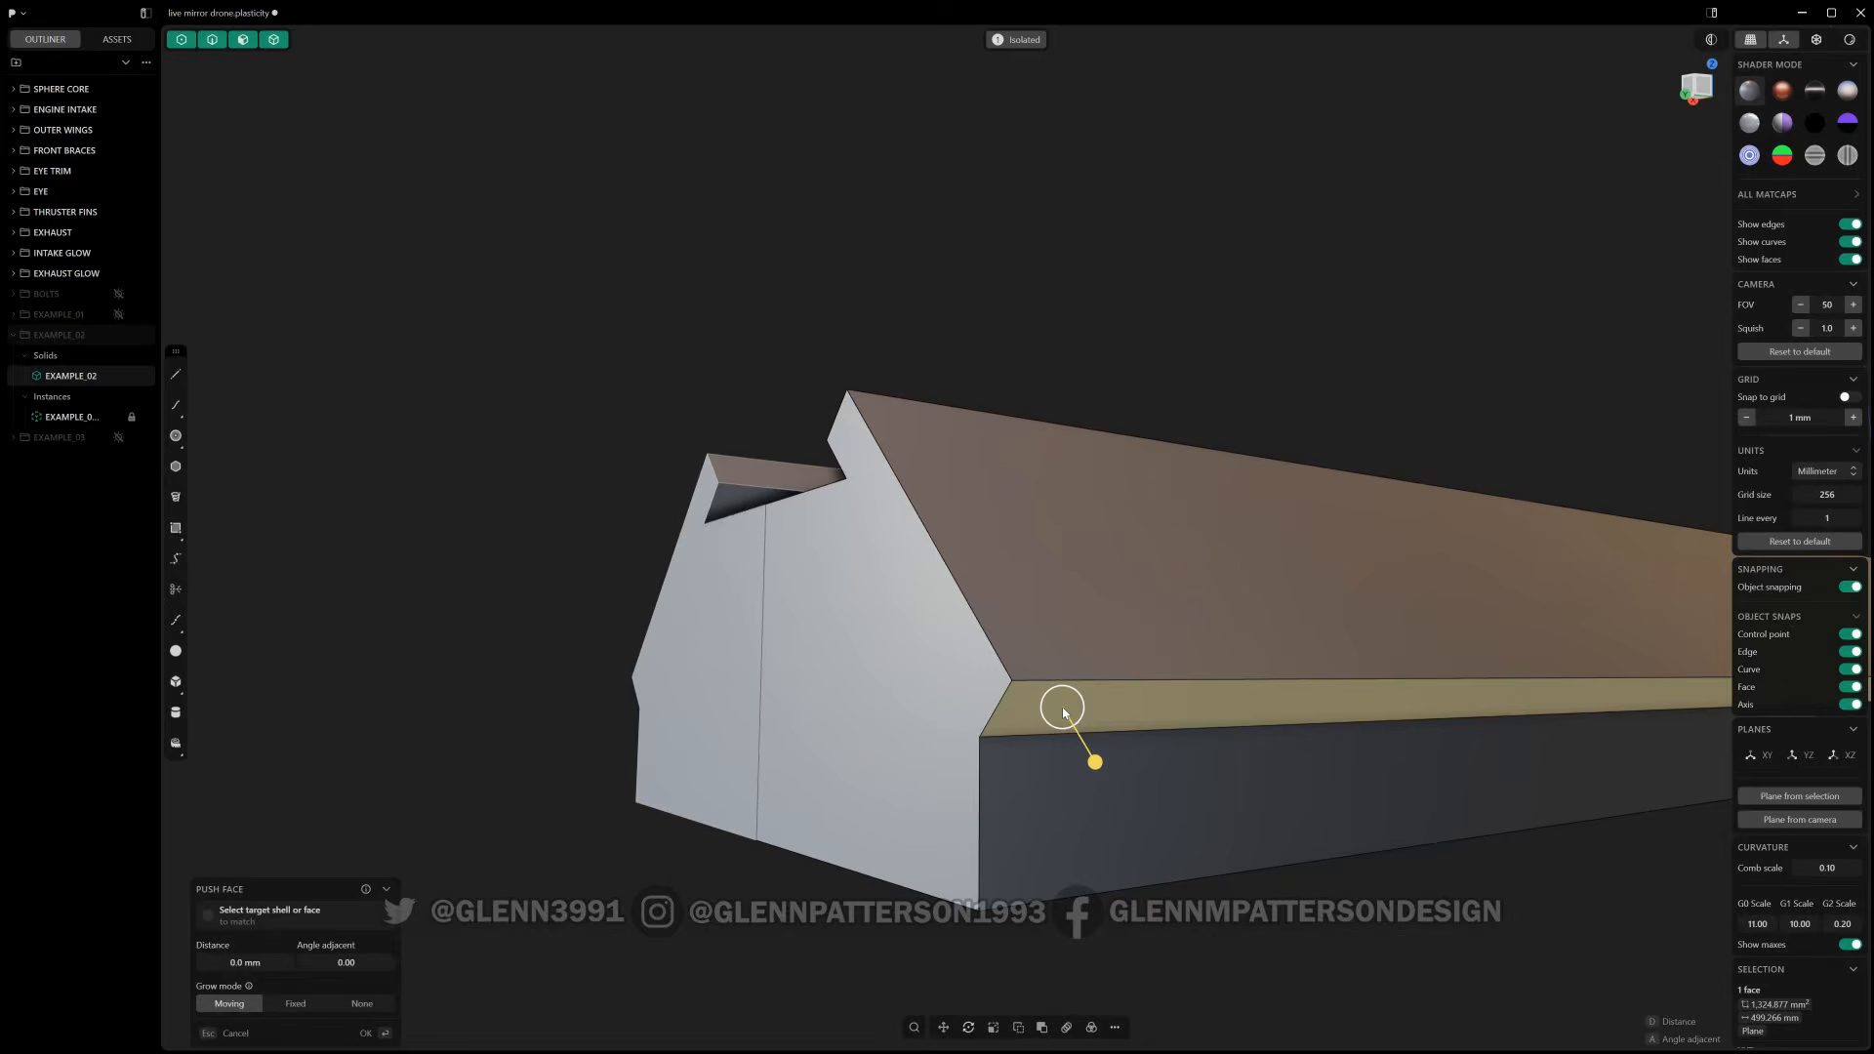
{"action": "key", "text": "e"}
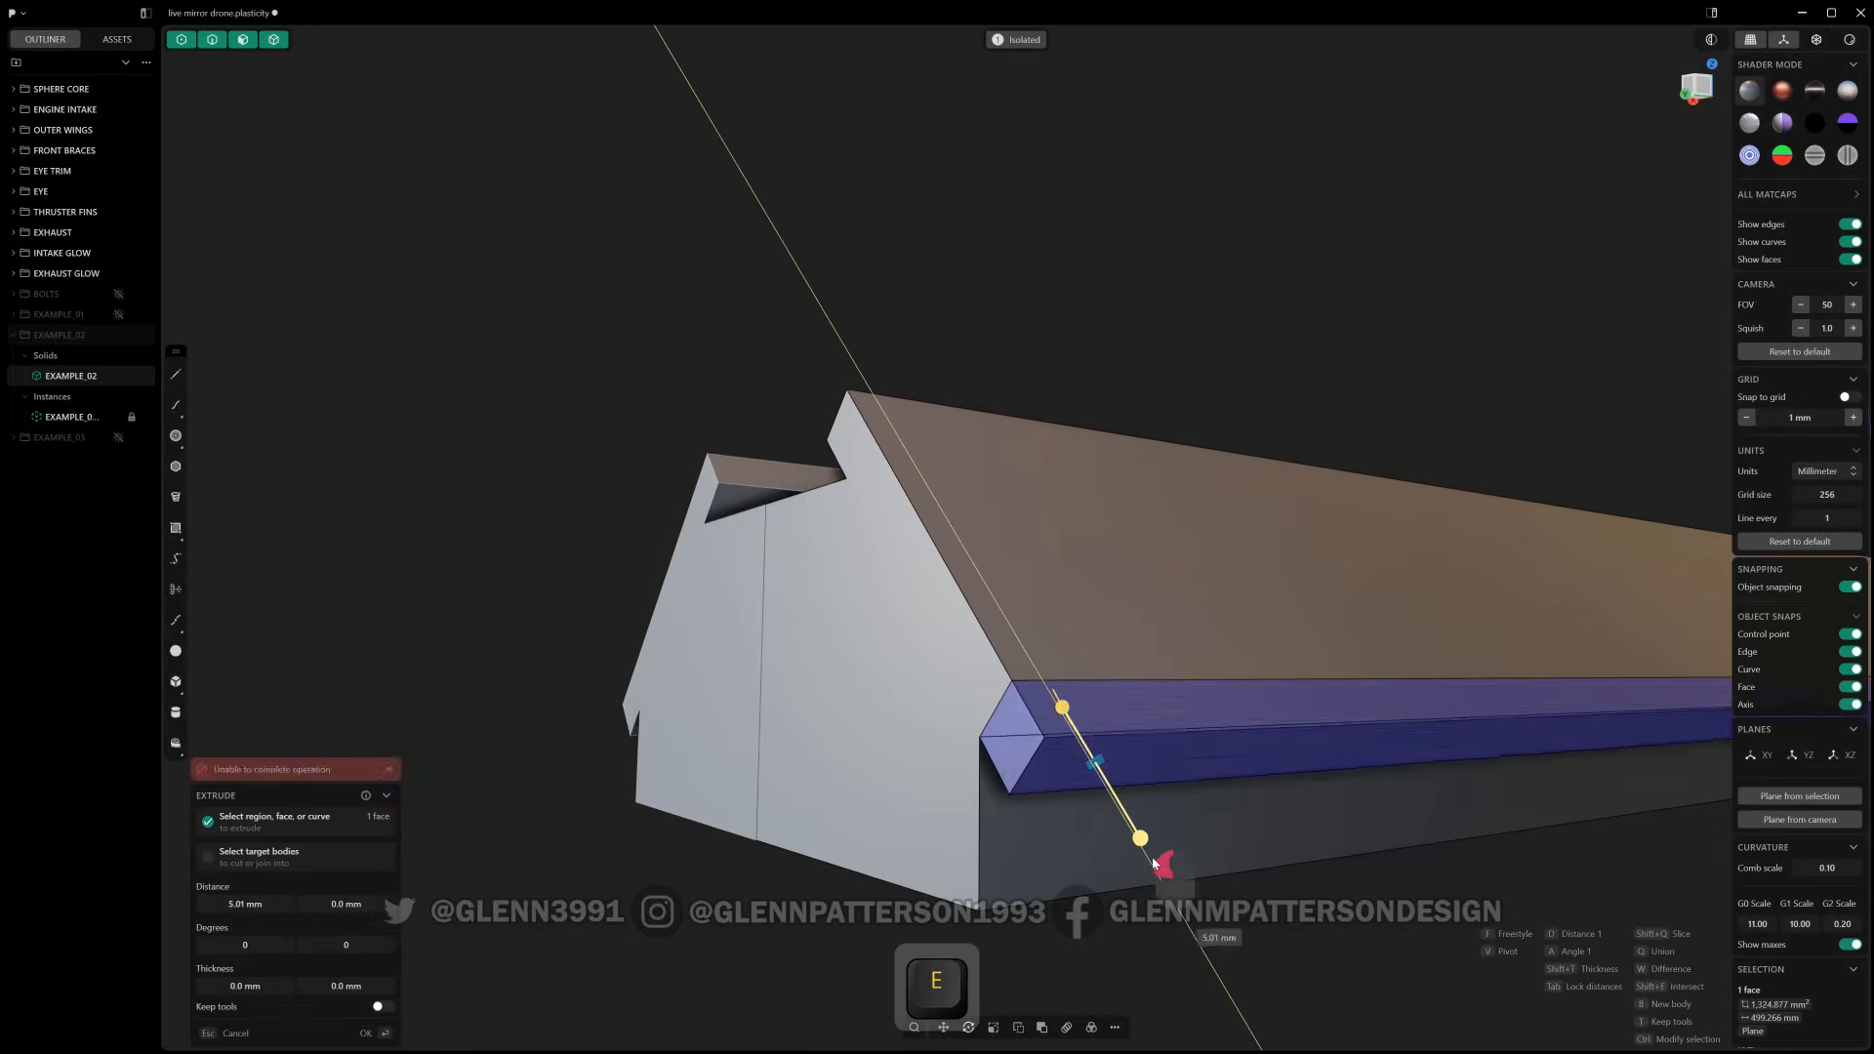
{"action": "left_click", "coordinate": [1163, 870]}
{"action": "scroll", "coordinate": [1230, 632], "scroll_direction": "down", "scroll_amount": 5}
{"action": "middle_click_drag", "start_coordinate": [1336, 614], "coordinate": [536, 644], "text": "shift"}
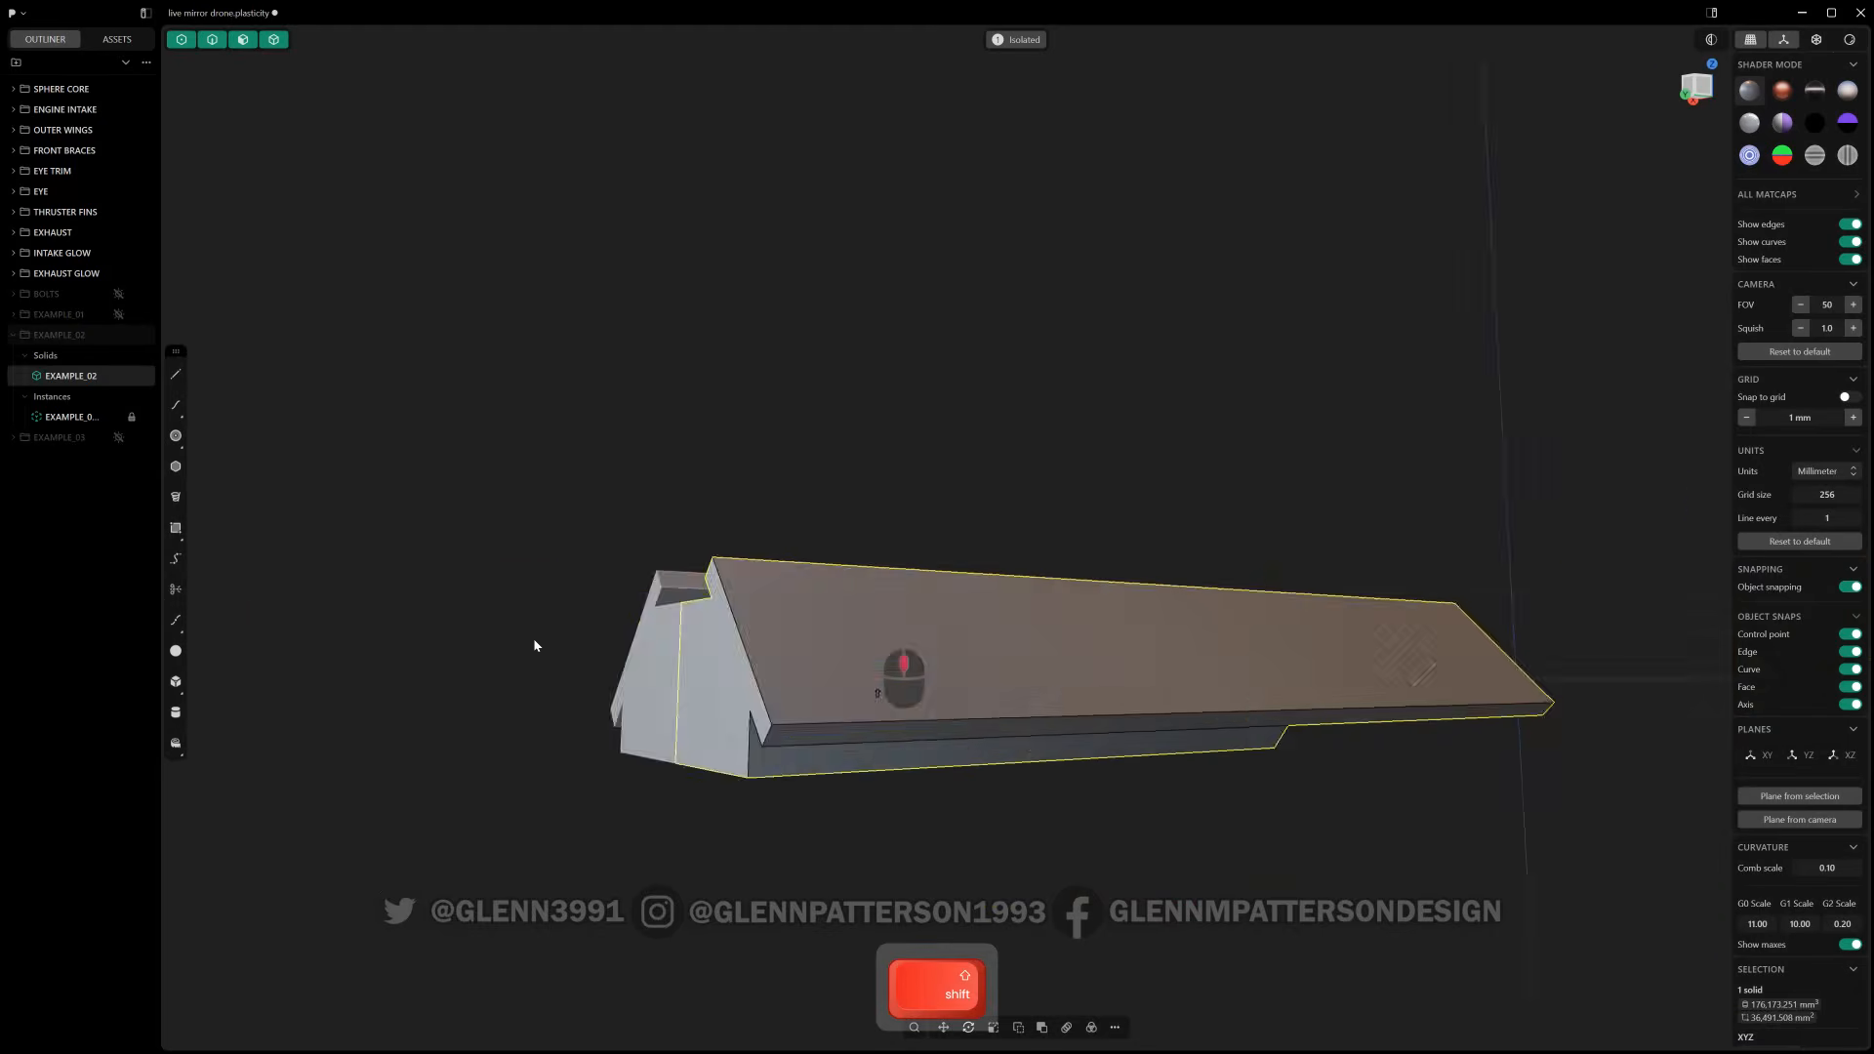
- Chamfer the lower front corner of the slab's overhanging end by about 37.7 mm and clear the selection
{"action": "middle_click_drag", "start_coordinate": [1074, 644], "coordinate": [547, 732]}
{"action": "left_click", "coordinate": [1134, 789]}
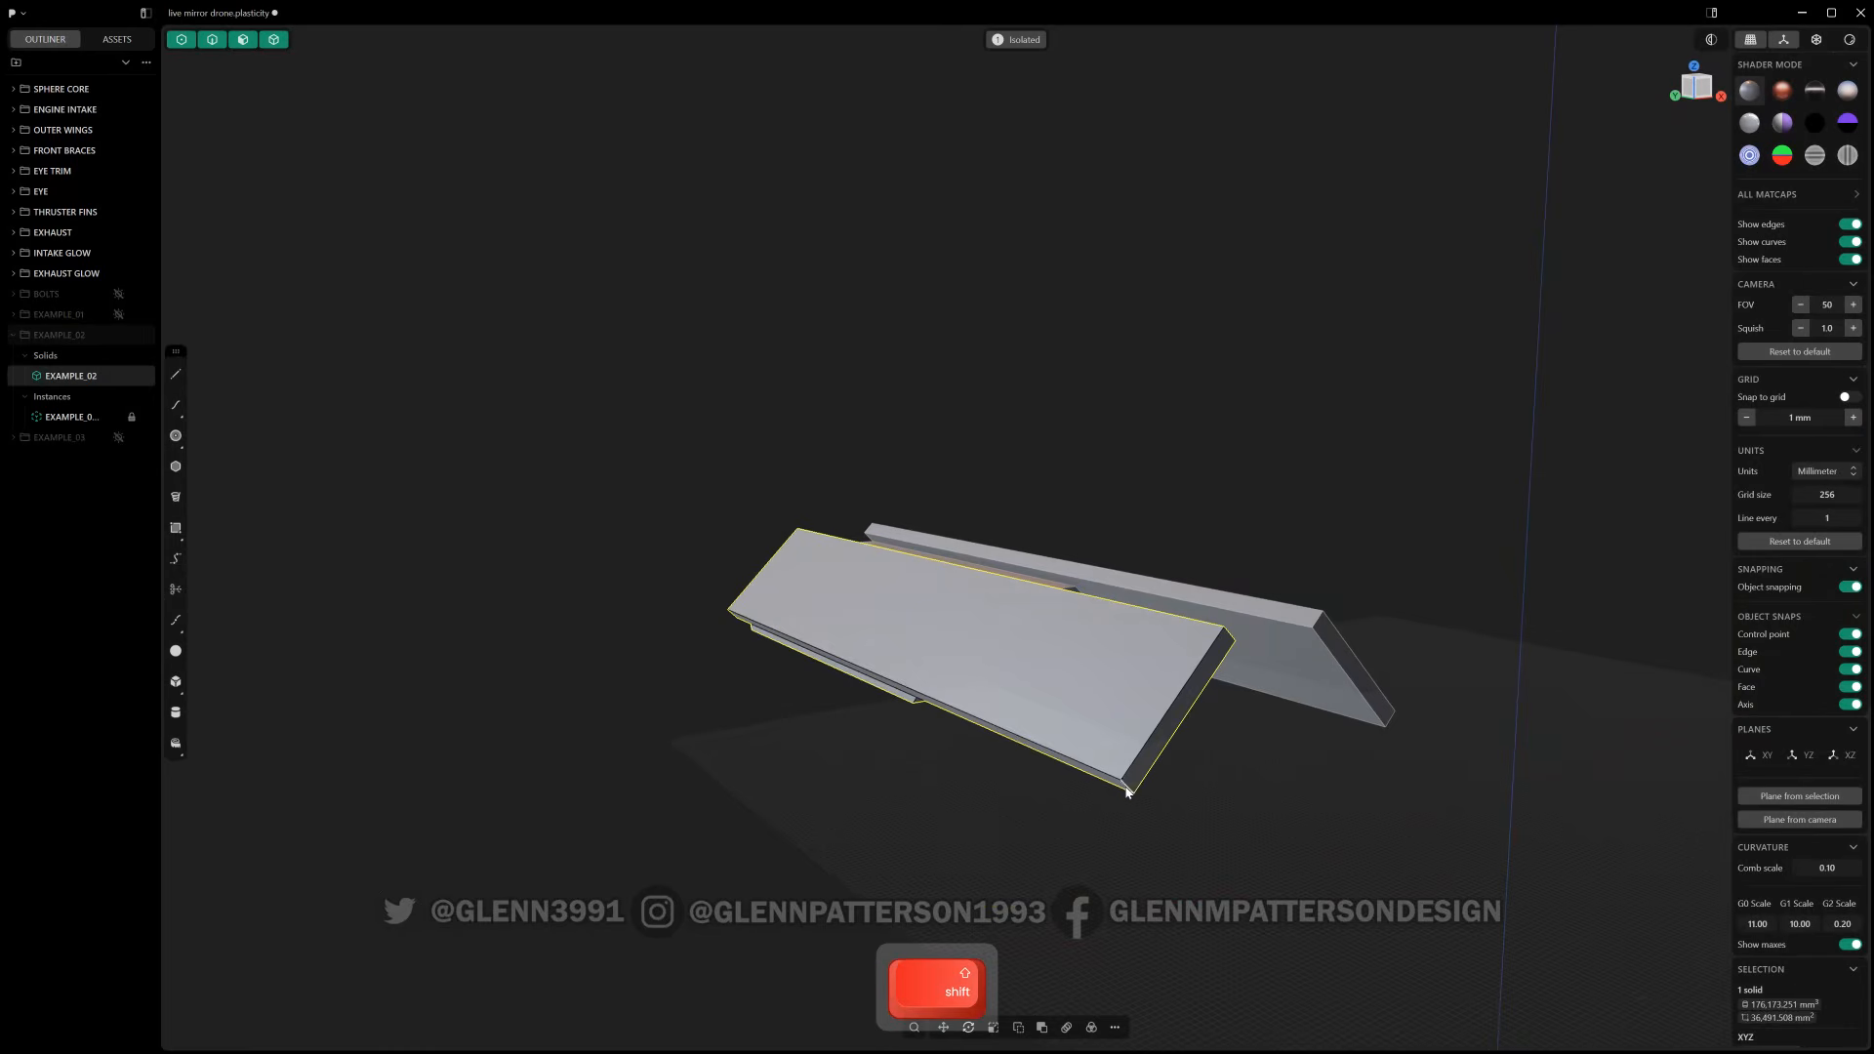
{"action": "key", "text": "f"}
{"action": "left_click_drag", "start_coordinate": [1129, 783], "coordinate": [1152, 659]}
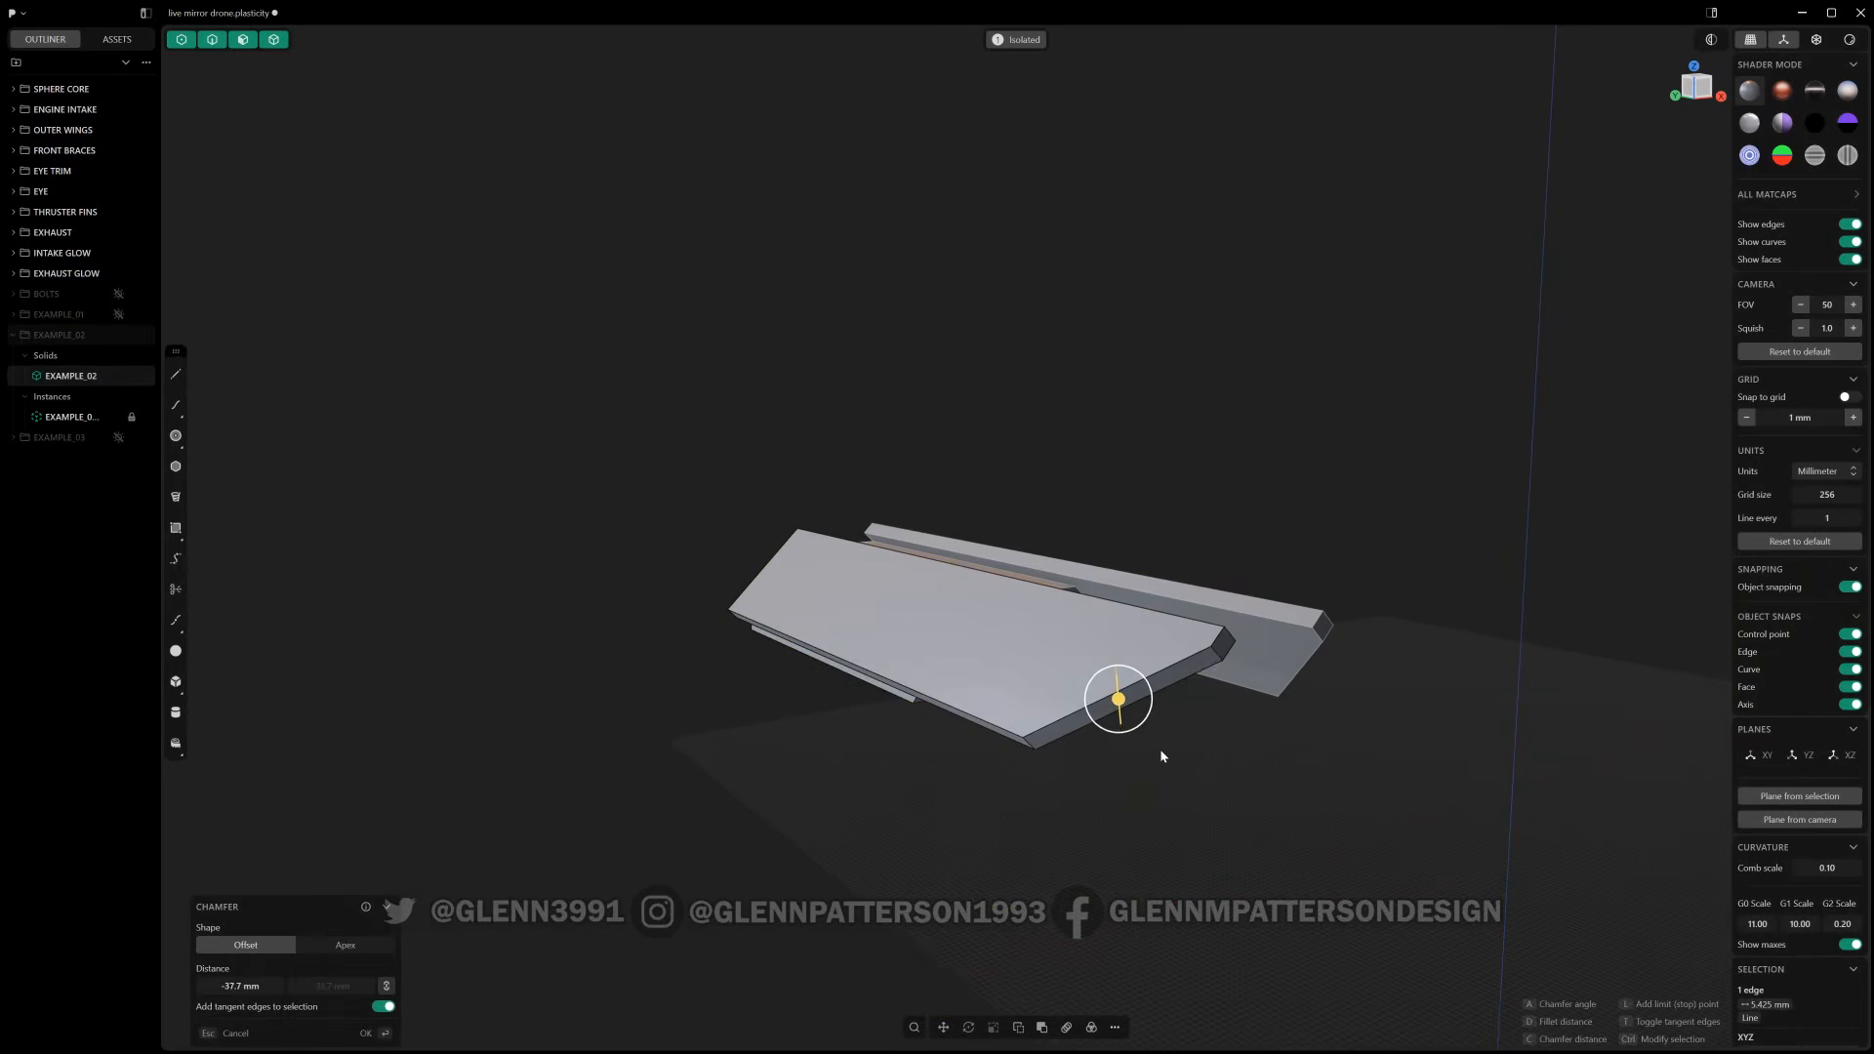
{"action": "right_click", "coordinate": [1161, 750]}
{"action": "middle_click_drag", "start_coordinate": [938, 605], "coordinate": [693, 566]}
{"action": "middle_click_drag", "start_coordinate": [845, 723], "coordinate": [981, 672]}
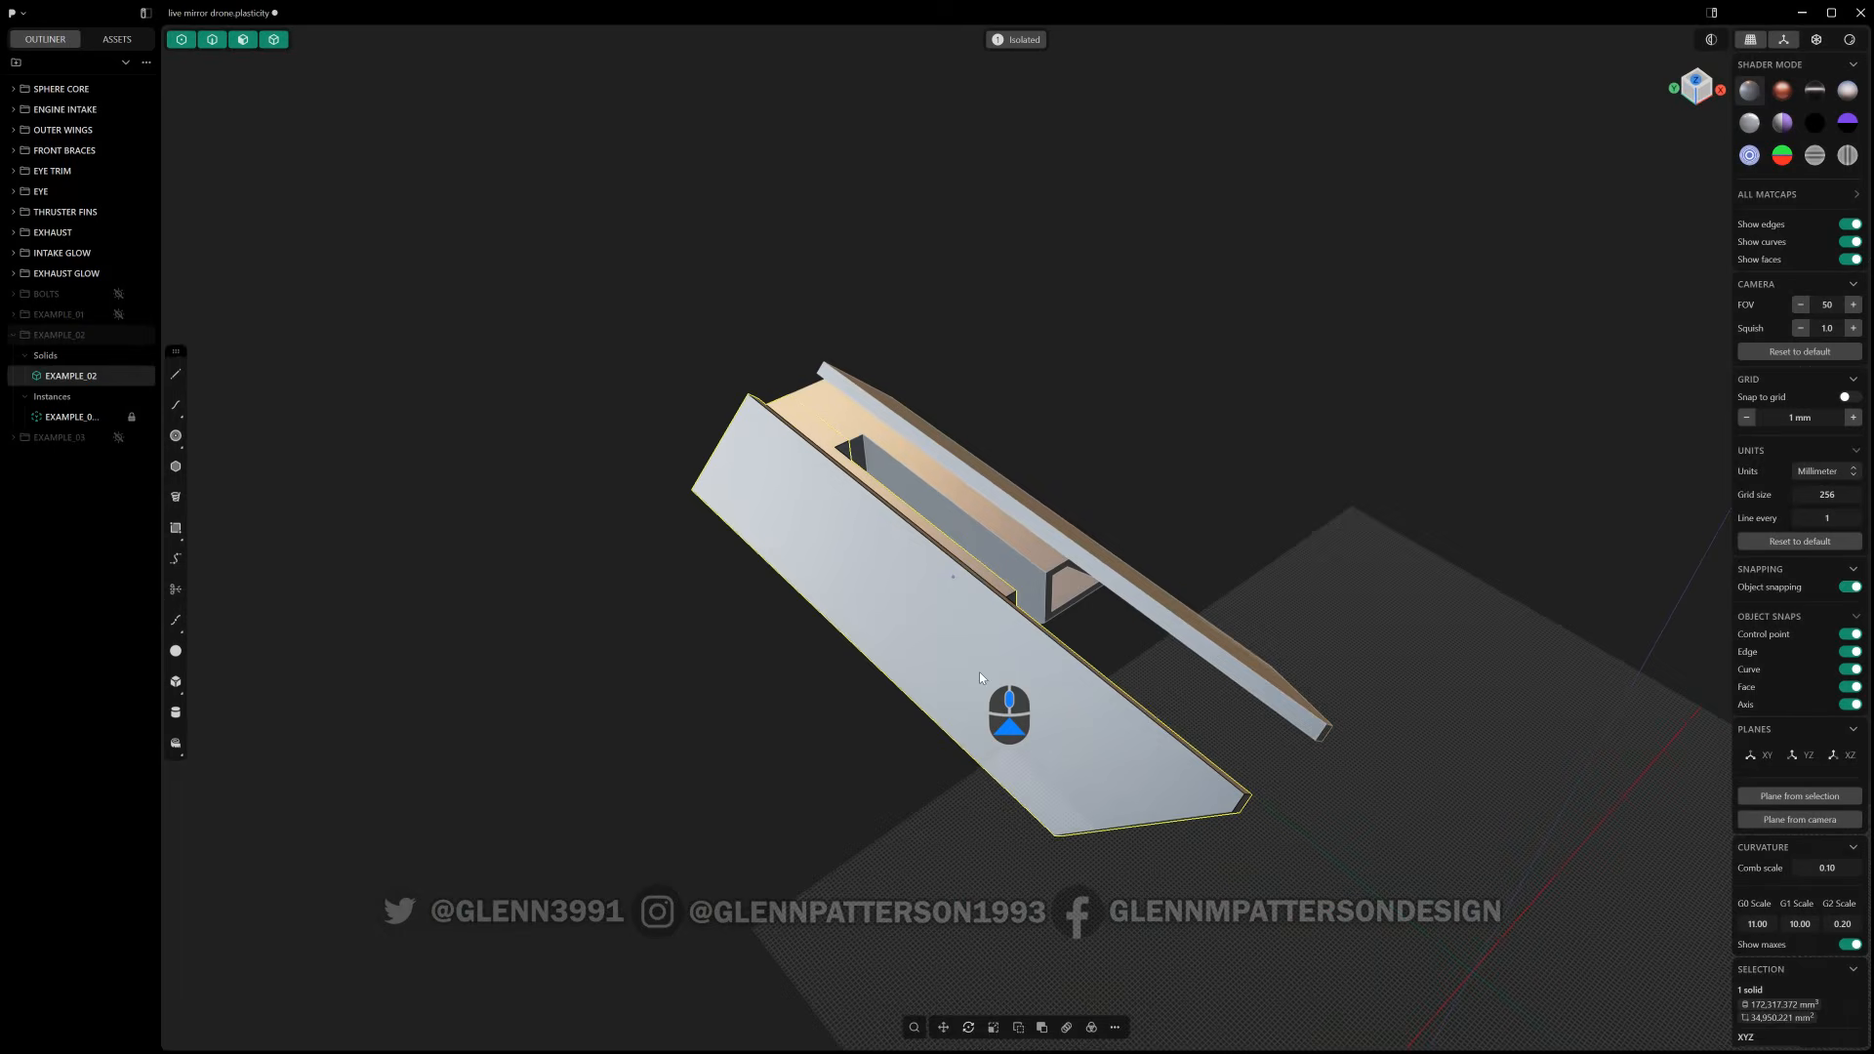
{"action": "left_click", "coordinate": [648, 677]}
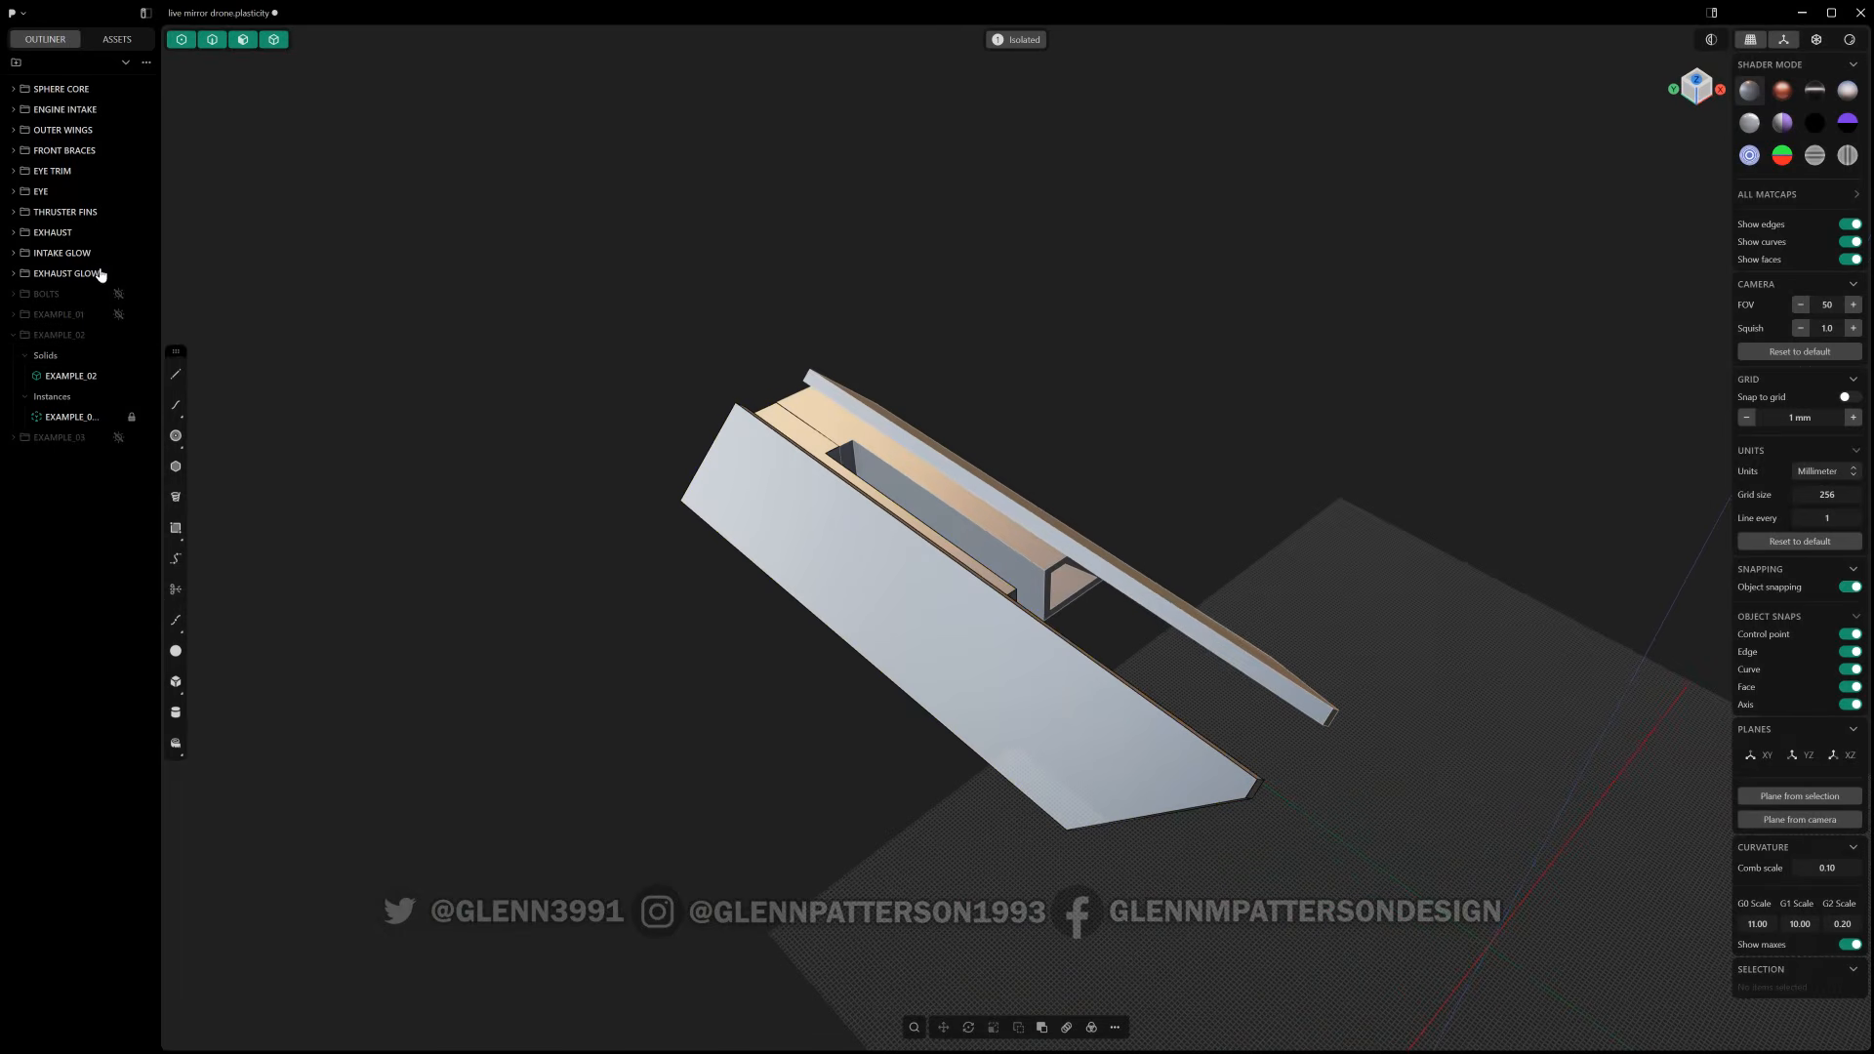
- Collapse and hide the EXAMPLE_02 group, leave isolation to bring back the drone, and show the EXAMPLE_03 group
{"action": "left_click", "coordinate": [14, 338]}
{"action": "left_click", "coordinate": [106, 335]}
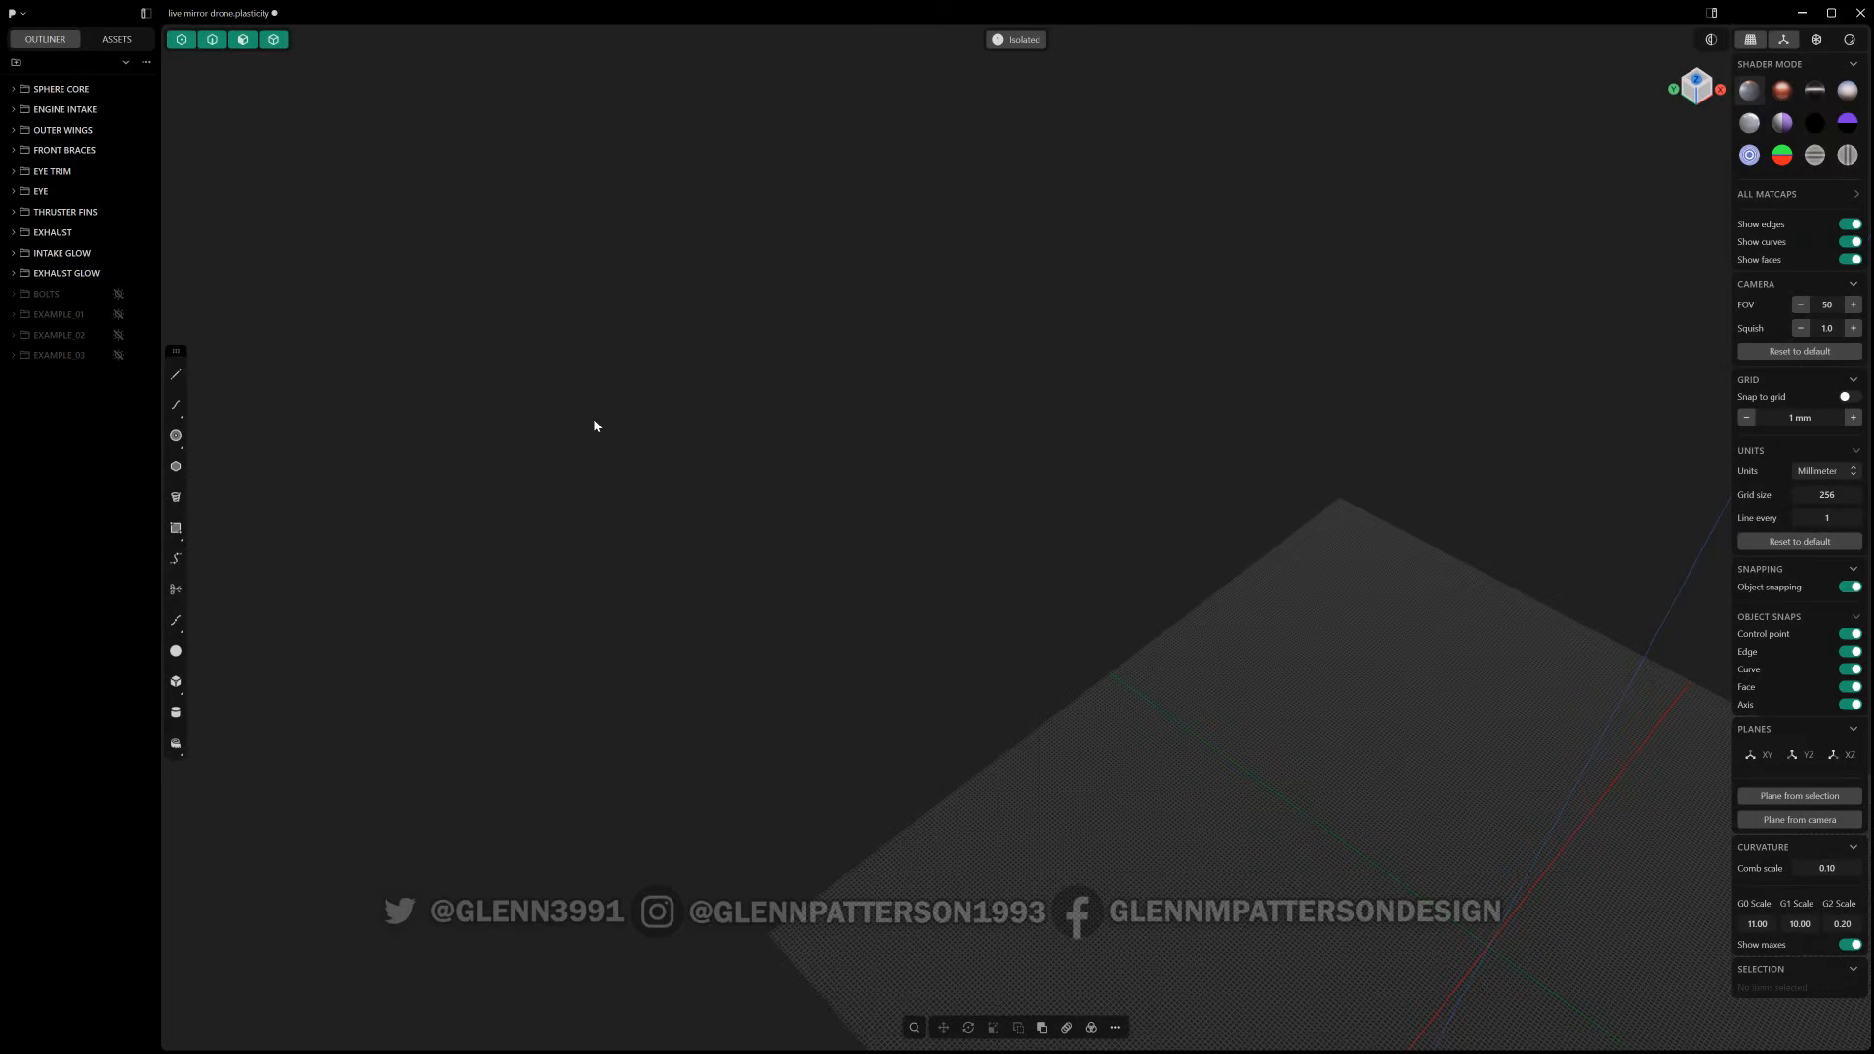
{"action": "key", "text": "period"}
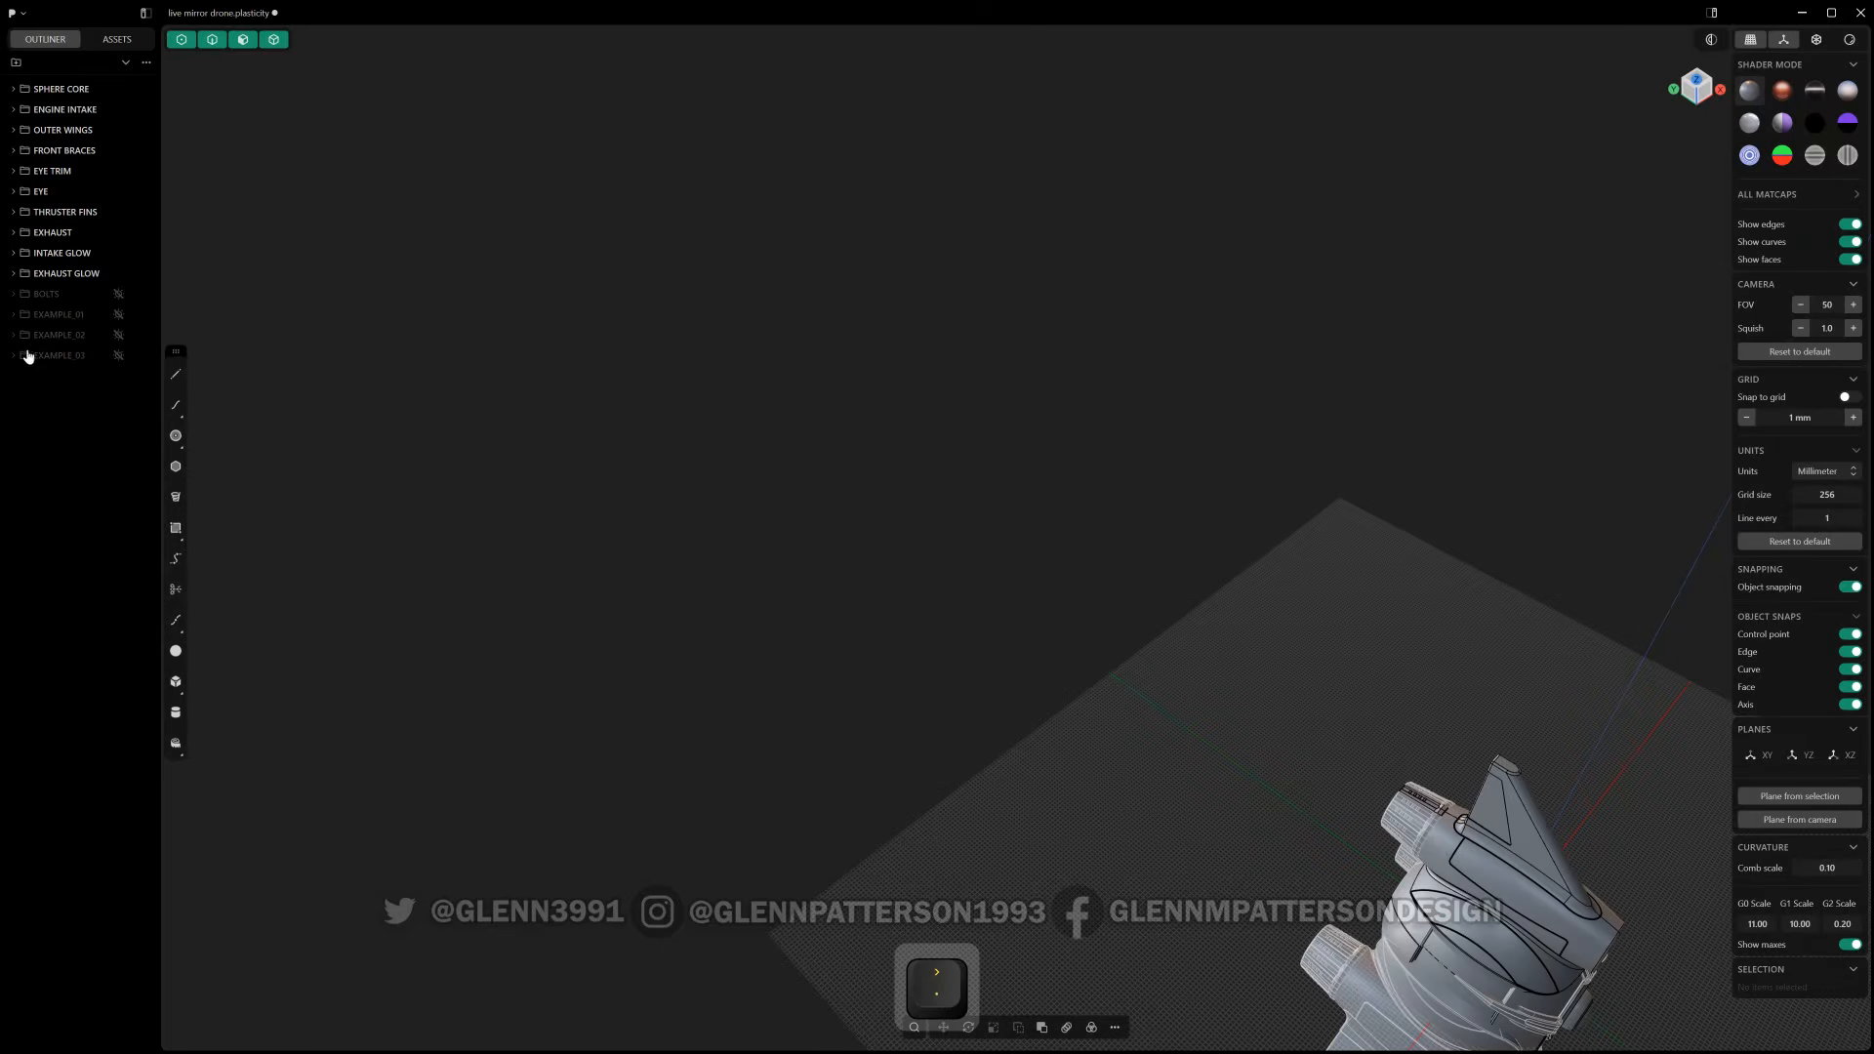
{"action": "left_click", "coordinate": [118, 356]}
- Hide the dimpled cube at the lower end of the helix
{"action": "middle_click_drag", "start_coordinate": [963, 543], "coordinate": [739, 587]}
{"action": "middle_click_drag", "start_coordinate": [1341, 404], "coordinate": [1374, 453]}
{"action": "middle_click_drag", "start_coordinate": [1333, 598], "coordinate": [1310, 549], "text": "shift"}
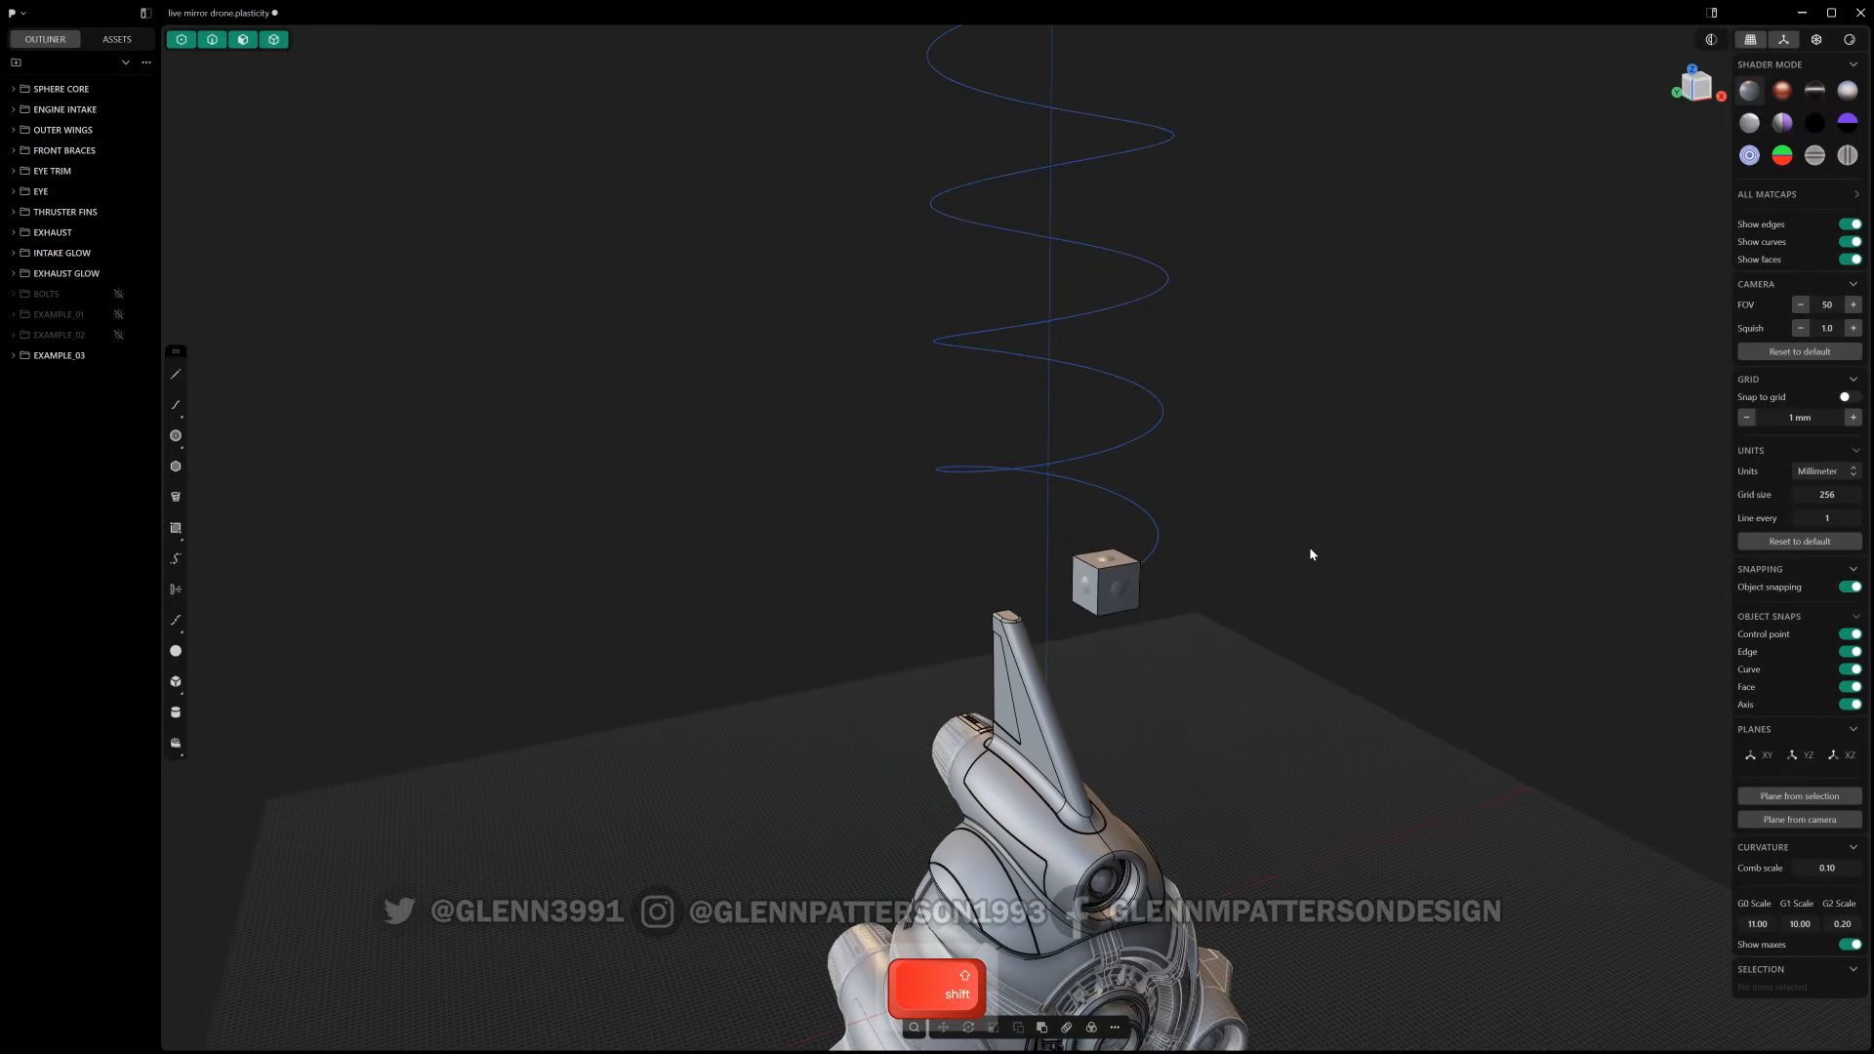
{"action": "left_click", "coordinate": [1130, 600]}
{"action": "key", "text": "h"}
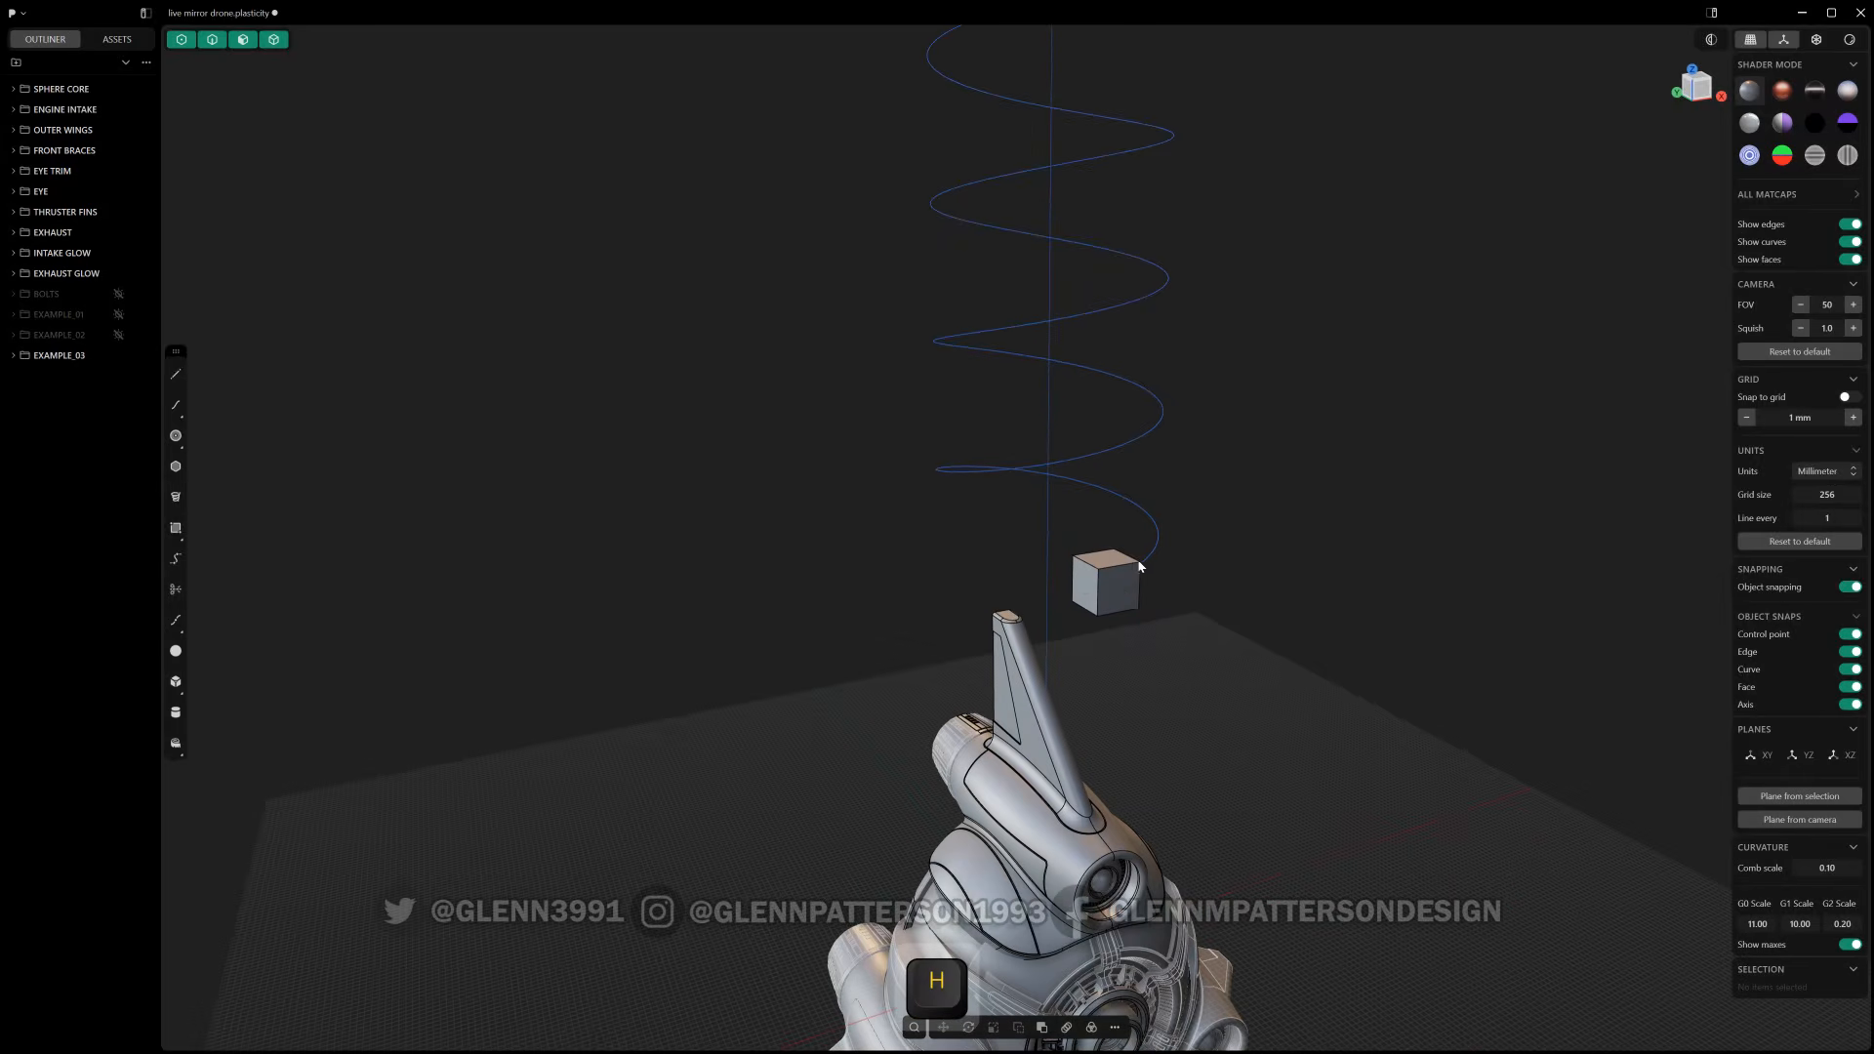
- Create an instance of the plain cube at the helix's lower end, keeping it in place
{"action": "left_click", "coordinate": [1129, 569]}
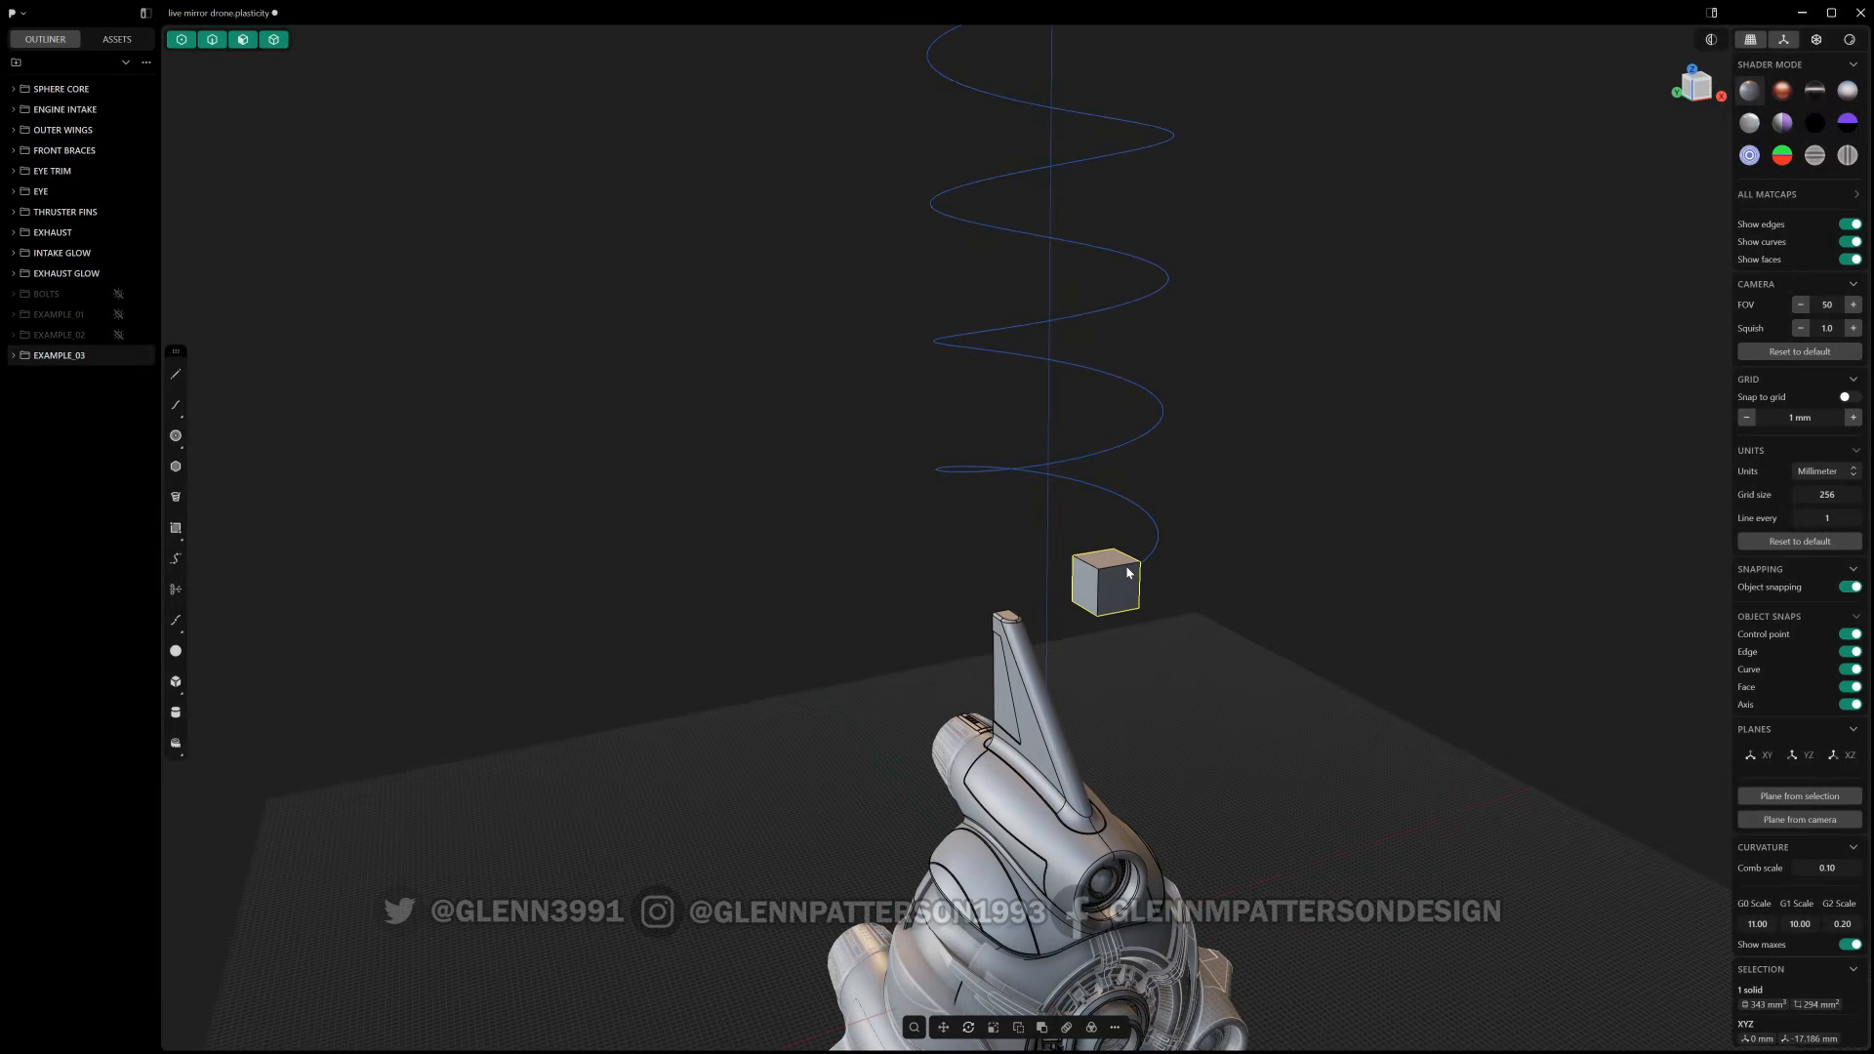
{"action": "type", "text": "f"}
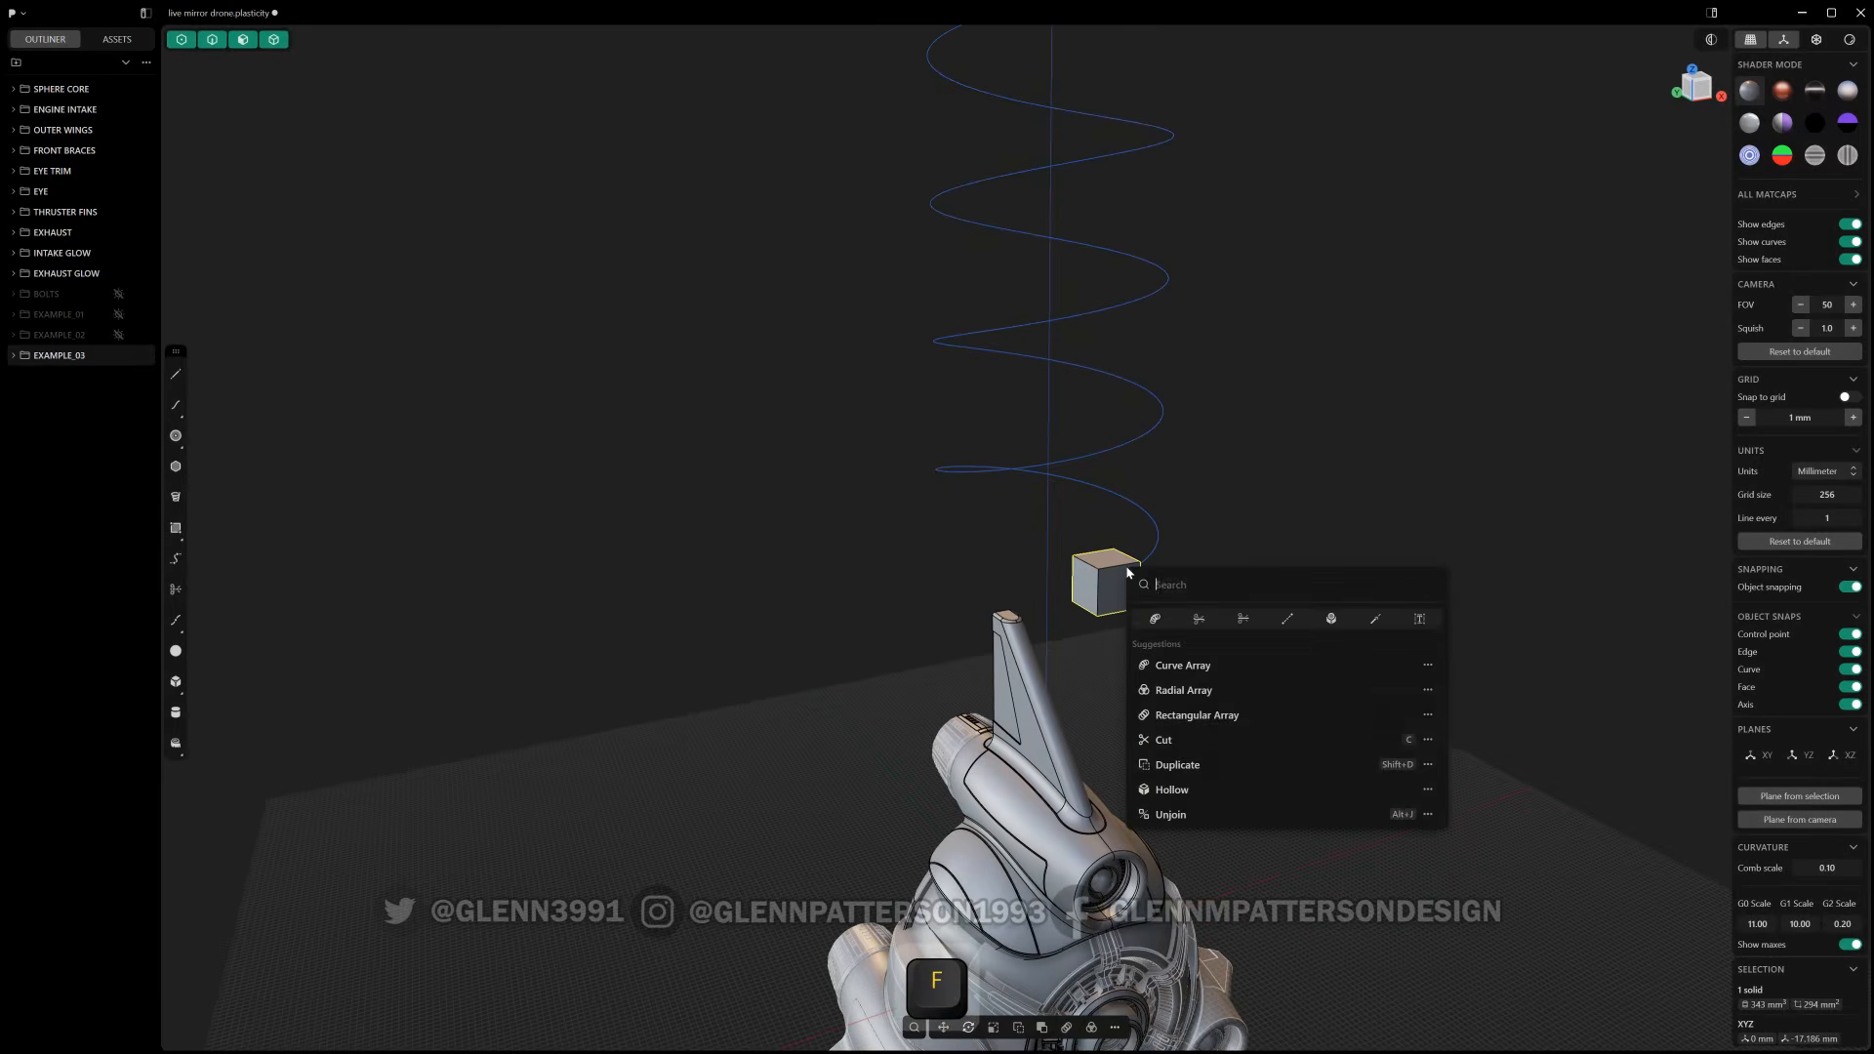
{"action": "type", "text": "cre"}
{"action": "left_click", "coordinate": [1207, 652]}
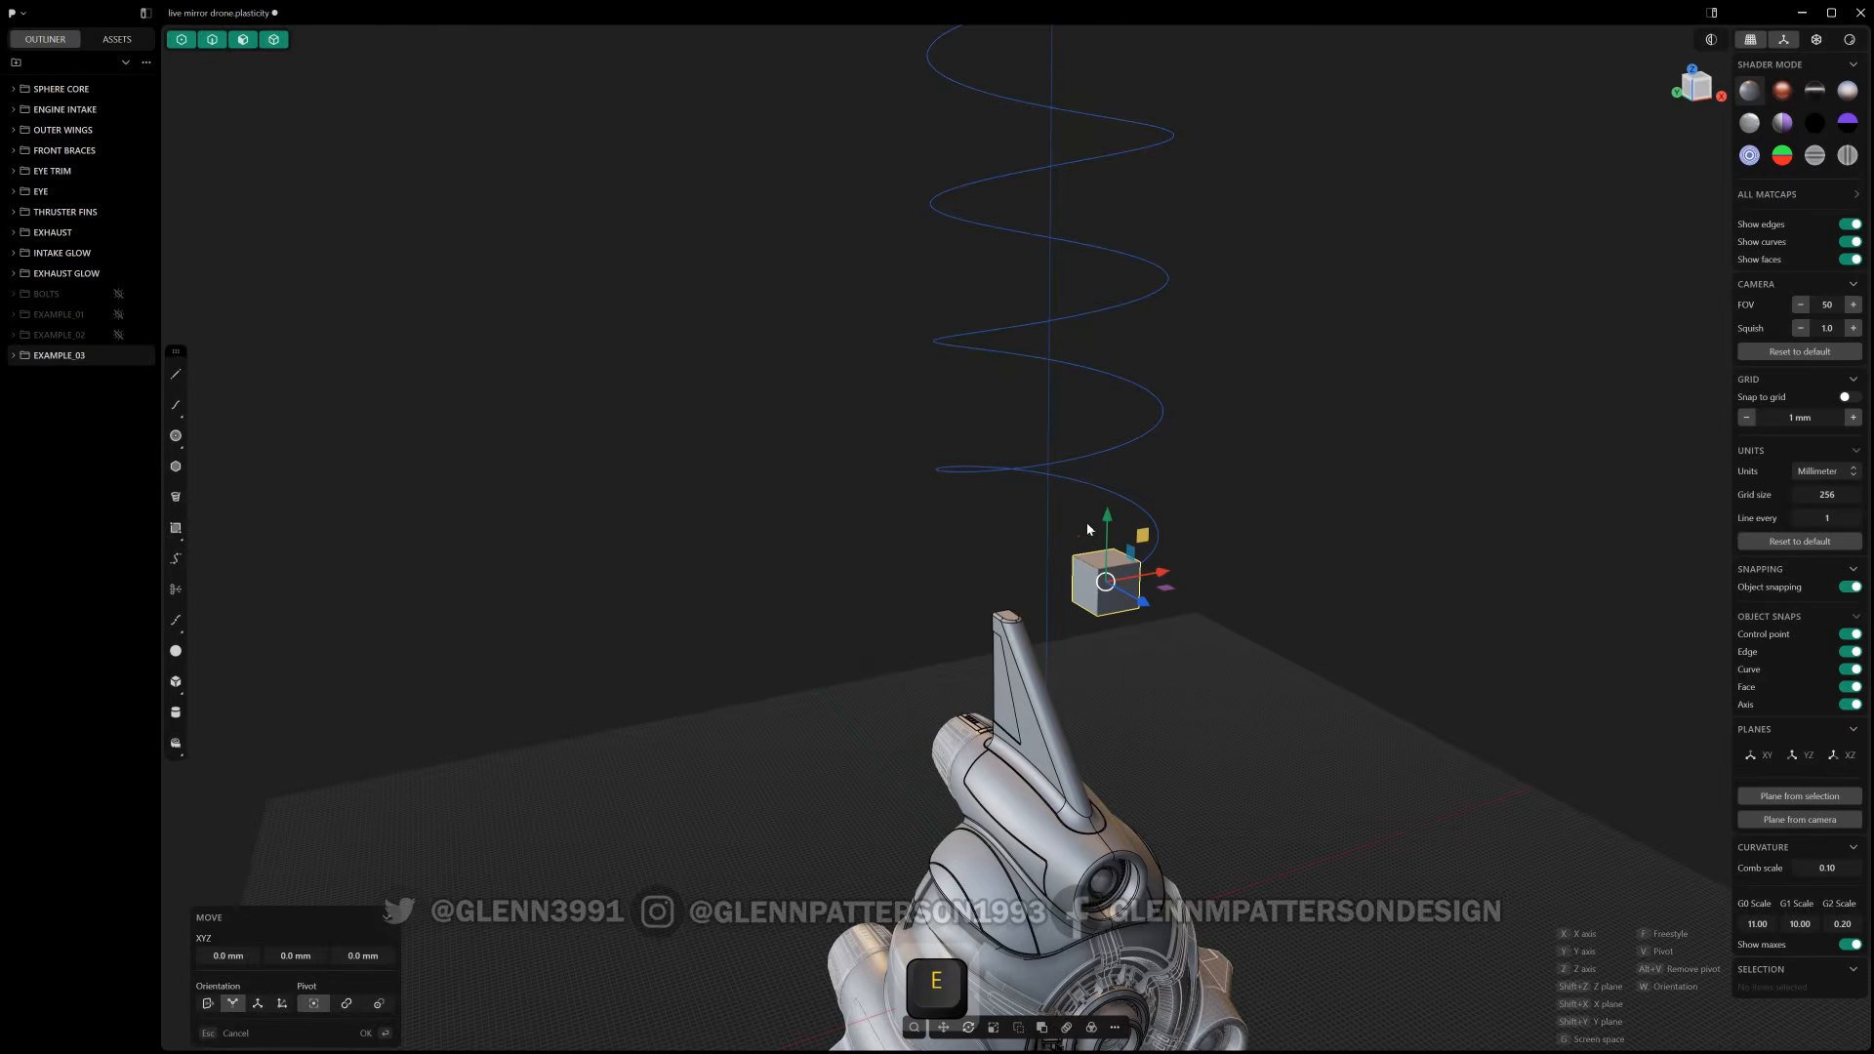
{"action": "left_click", "coordinate": [1255, 554]}
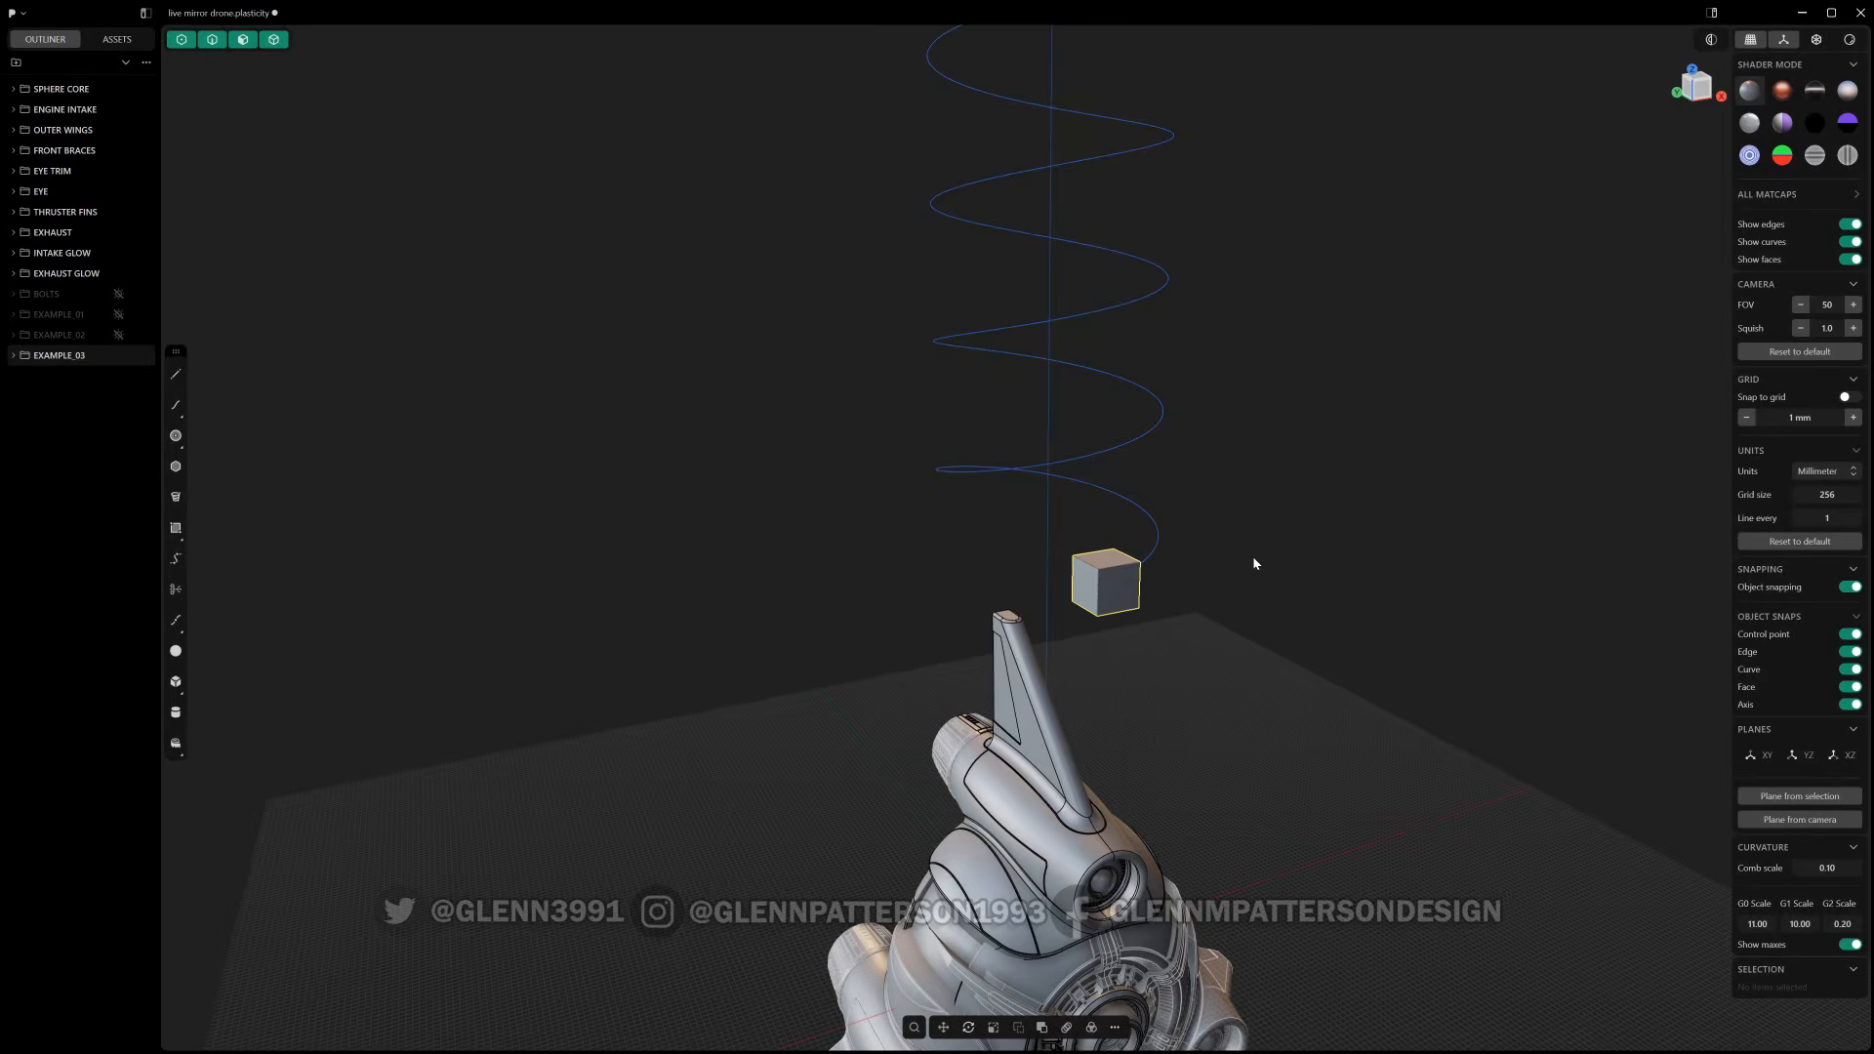
- Array the cube instance along the helix with Curve Array, raising the number to about 55 copies
{"action": "type", "text": "f"}
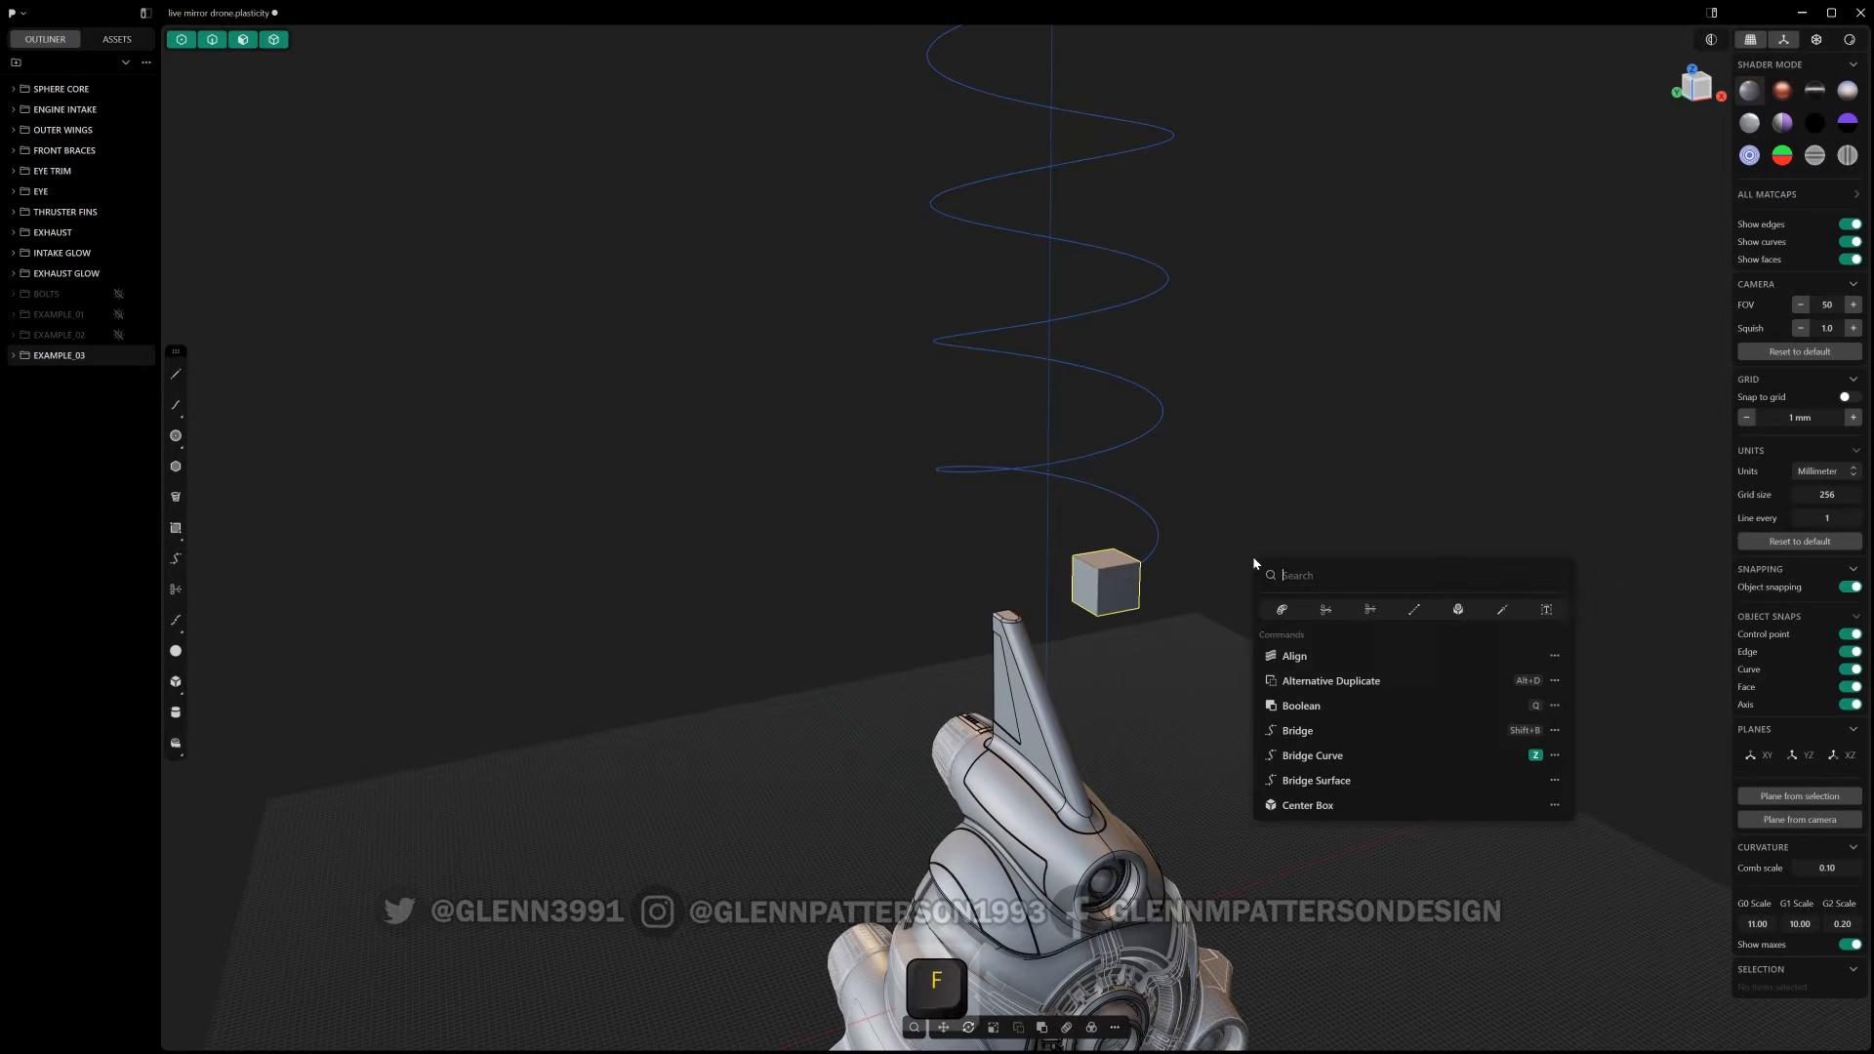
{"action": "type", "text": "cur"}
{"action": "left_click", "coordinate": [1347, 655]}
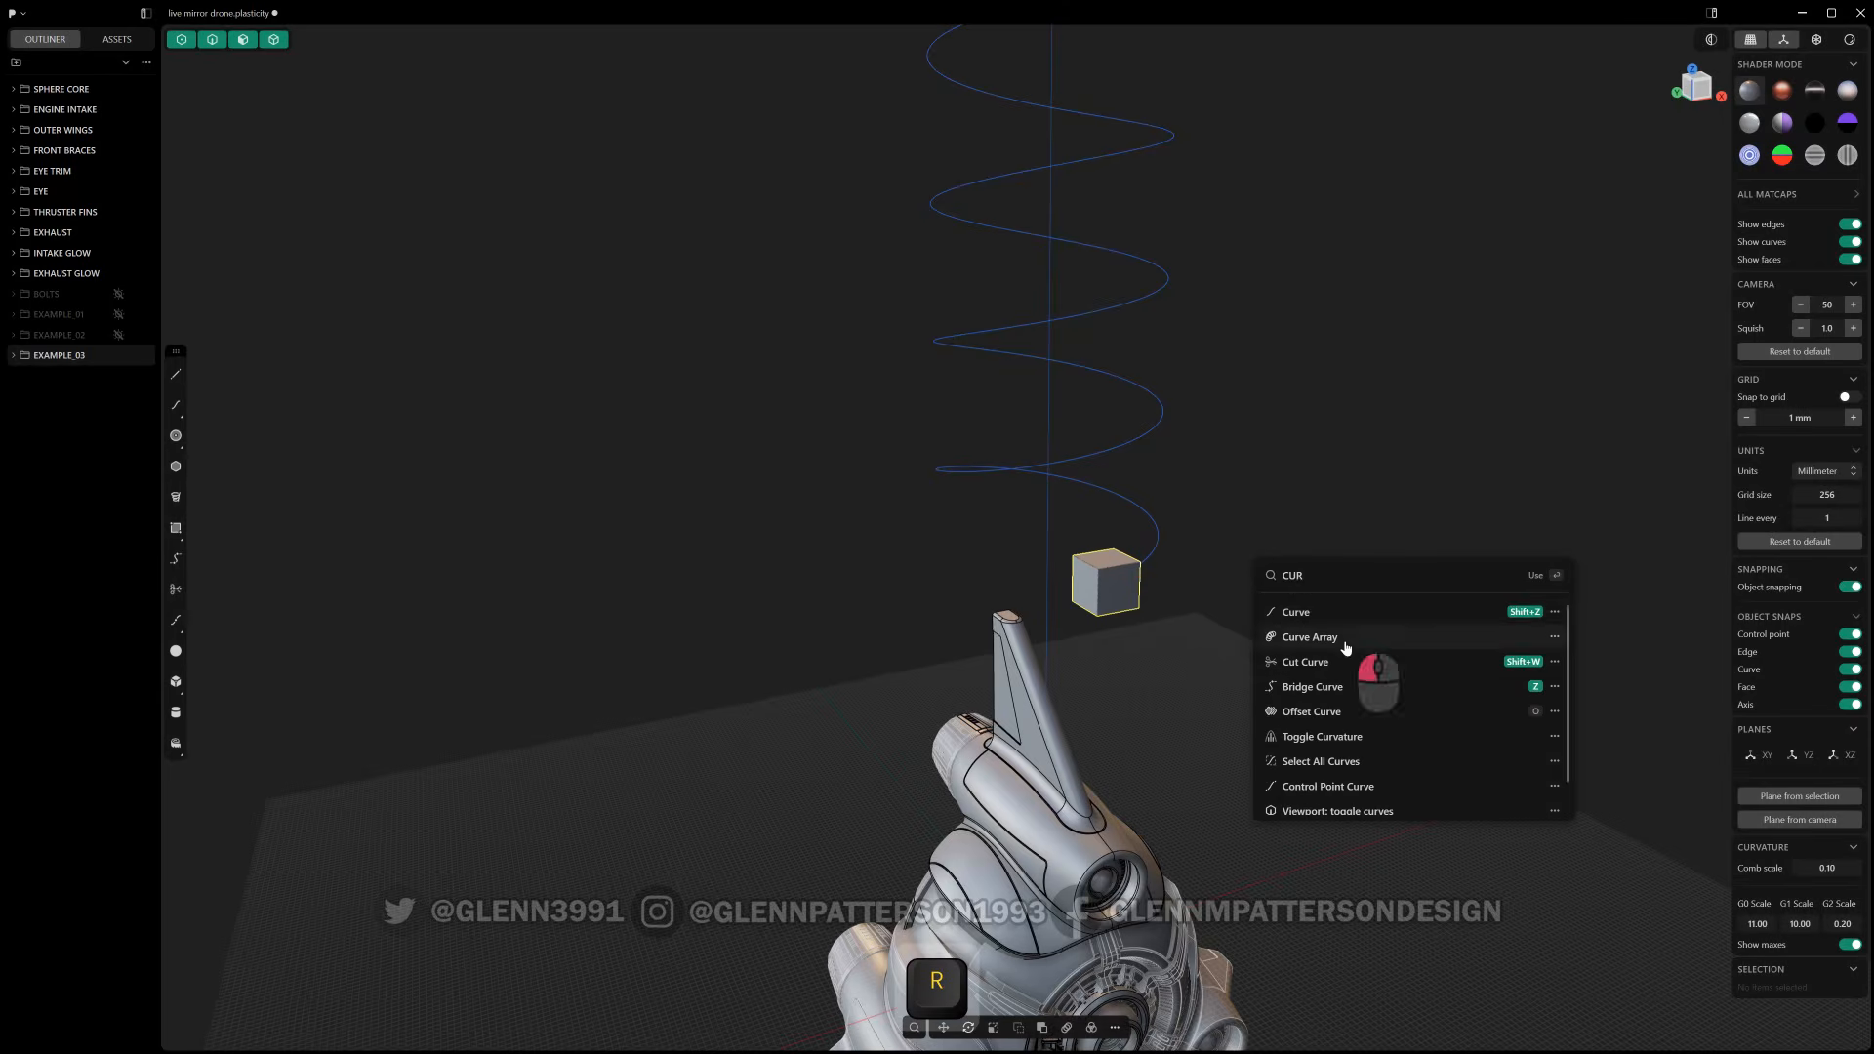
{"action": "left_click", "coordinate": [1158, 555]}
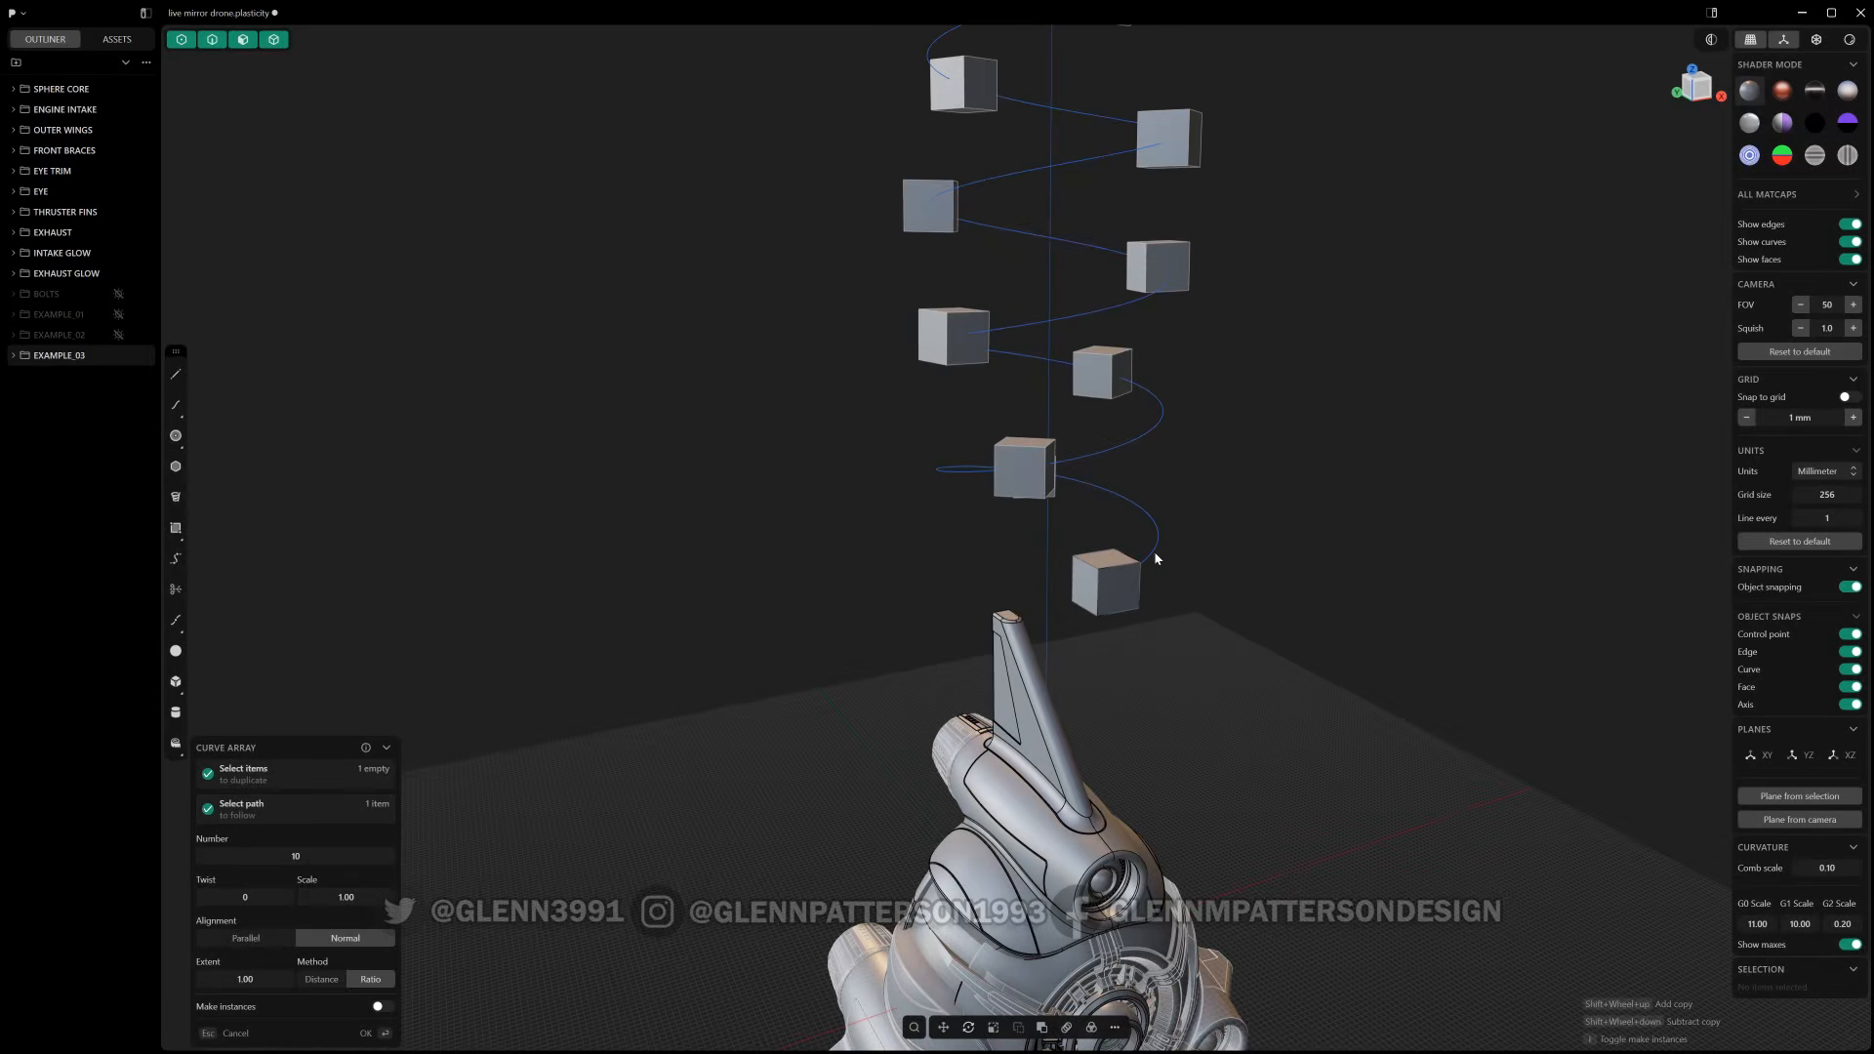
{"action": "scroll", "coordinate": [1273, 558], "scroll_direction": "up", "scroll_amount": 9, "text": "shift"}
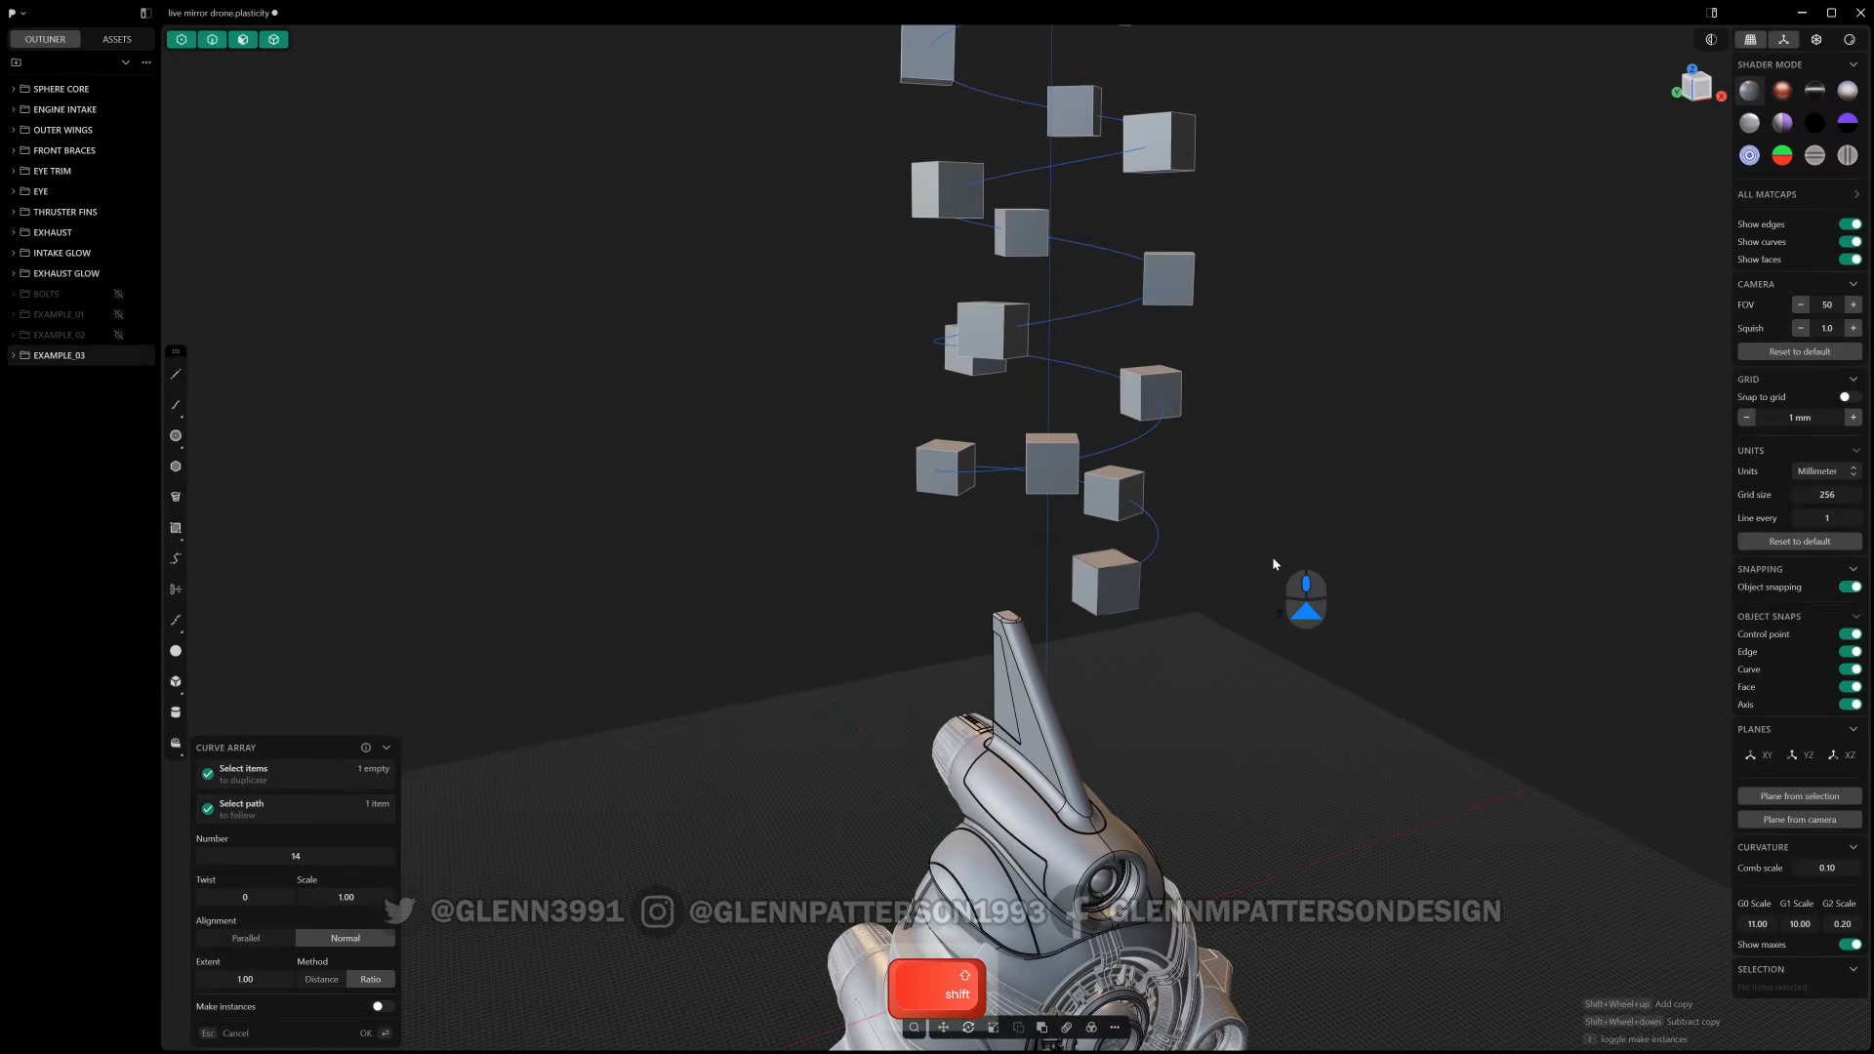
{"action": "scroll", "coordinate": [1271, 556], "scroll_direction": "up", "scroll_amount": 20, "text": "shift"}
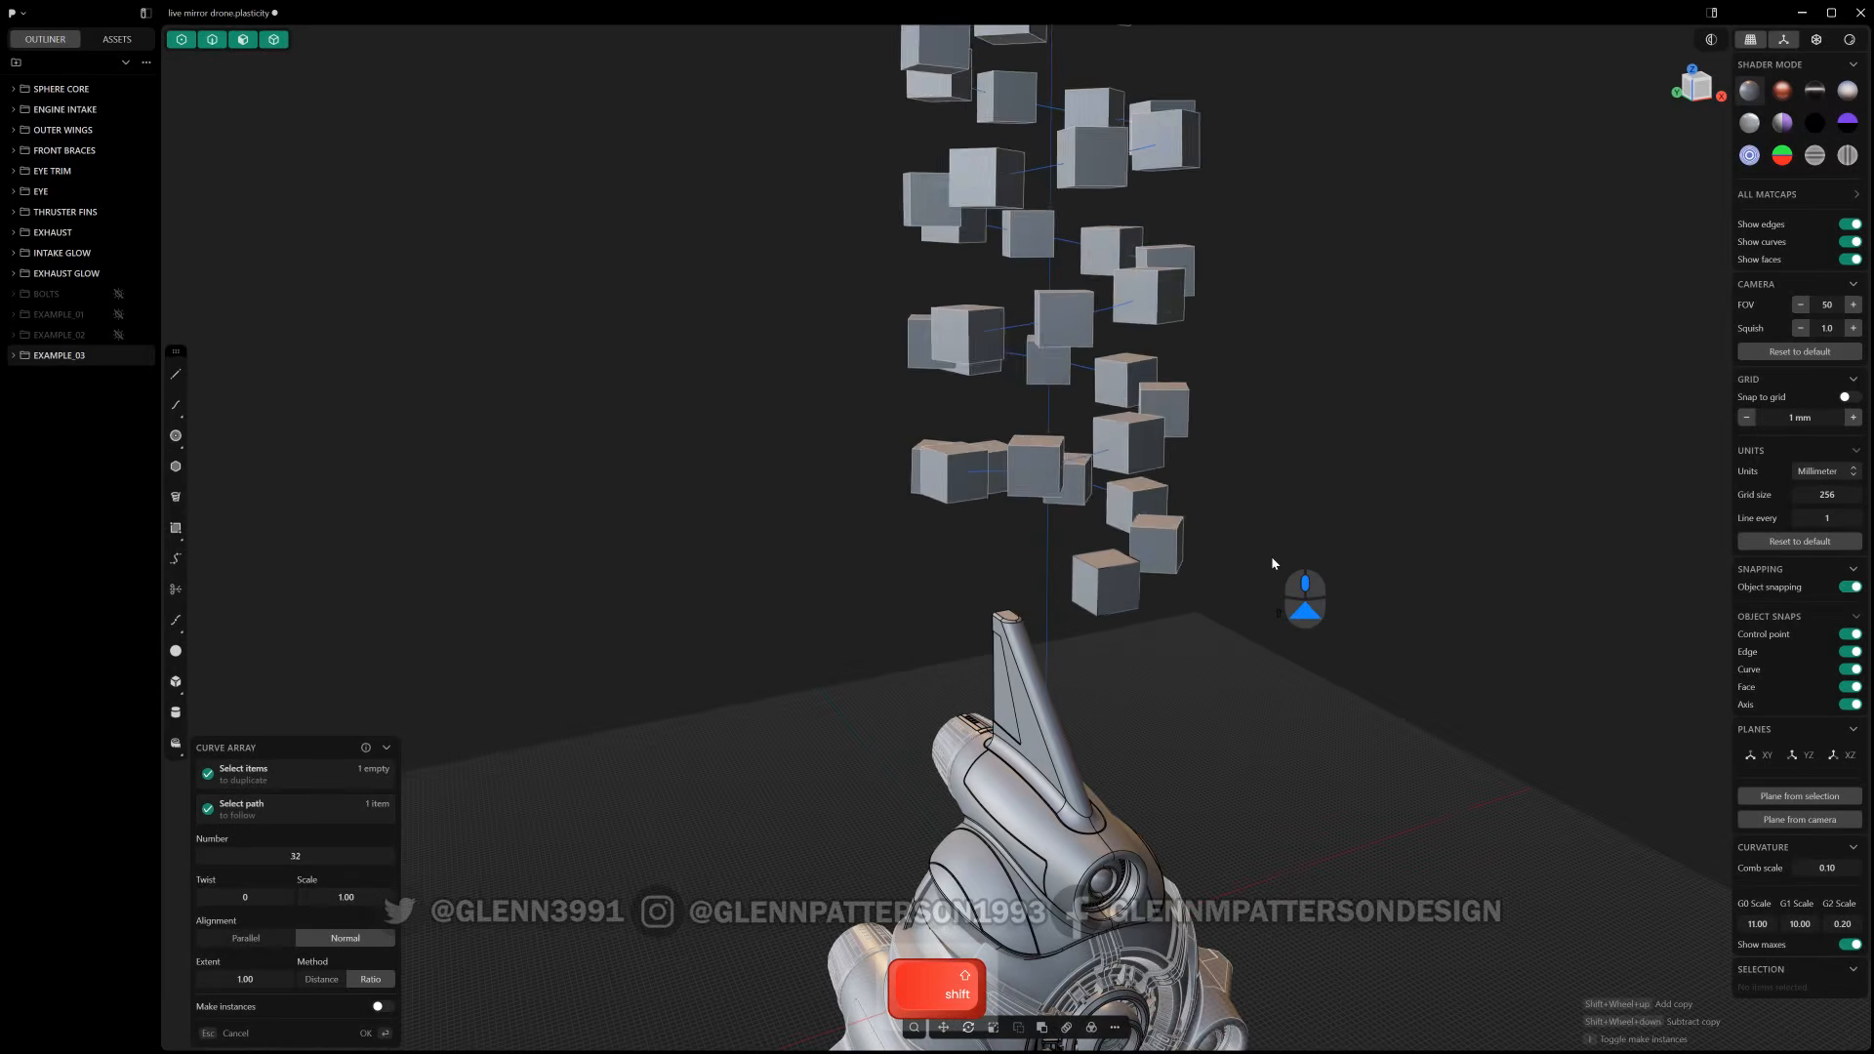
{"action": "scroll", "coordinate": [1272, 561], "scroll_direction": "up", "scroll_amount": 17, "text": "shift"}
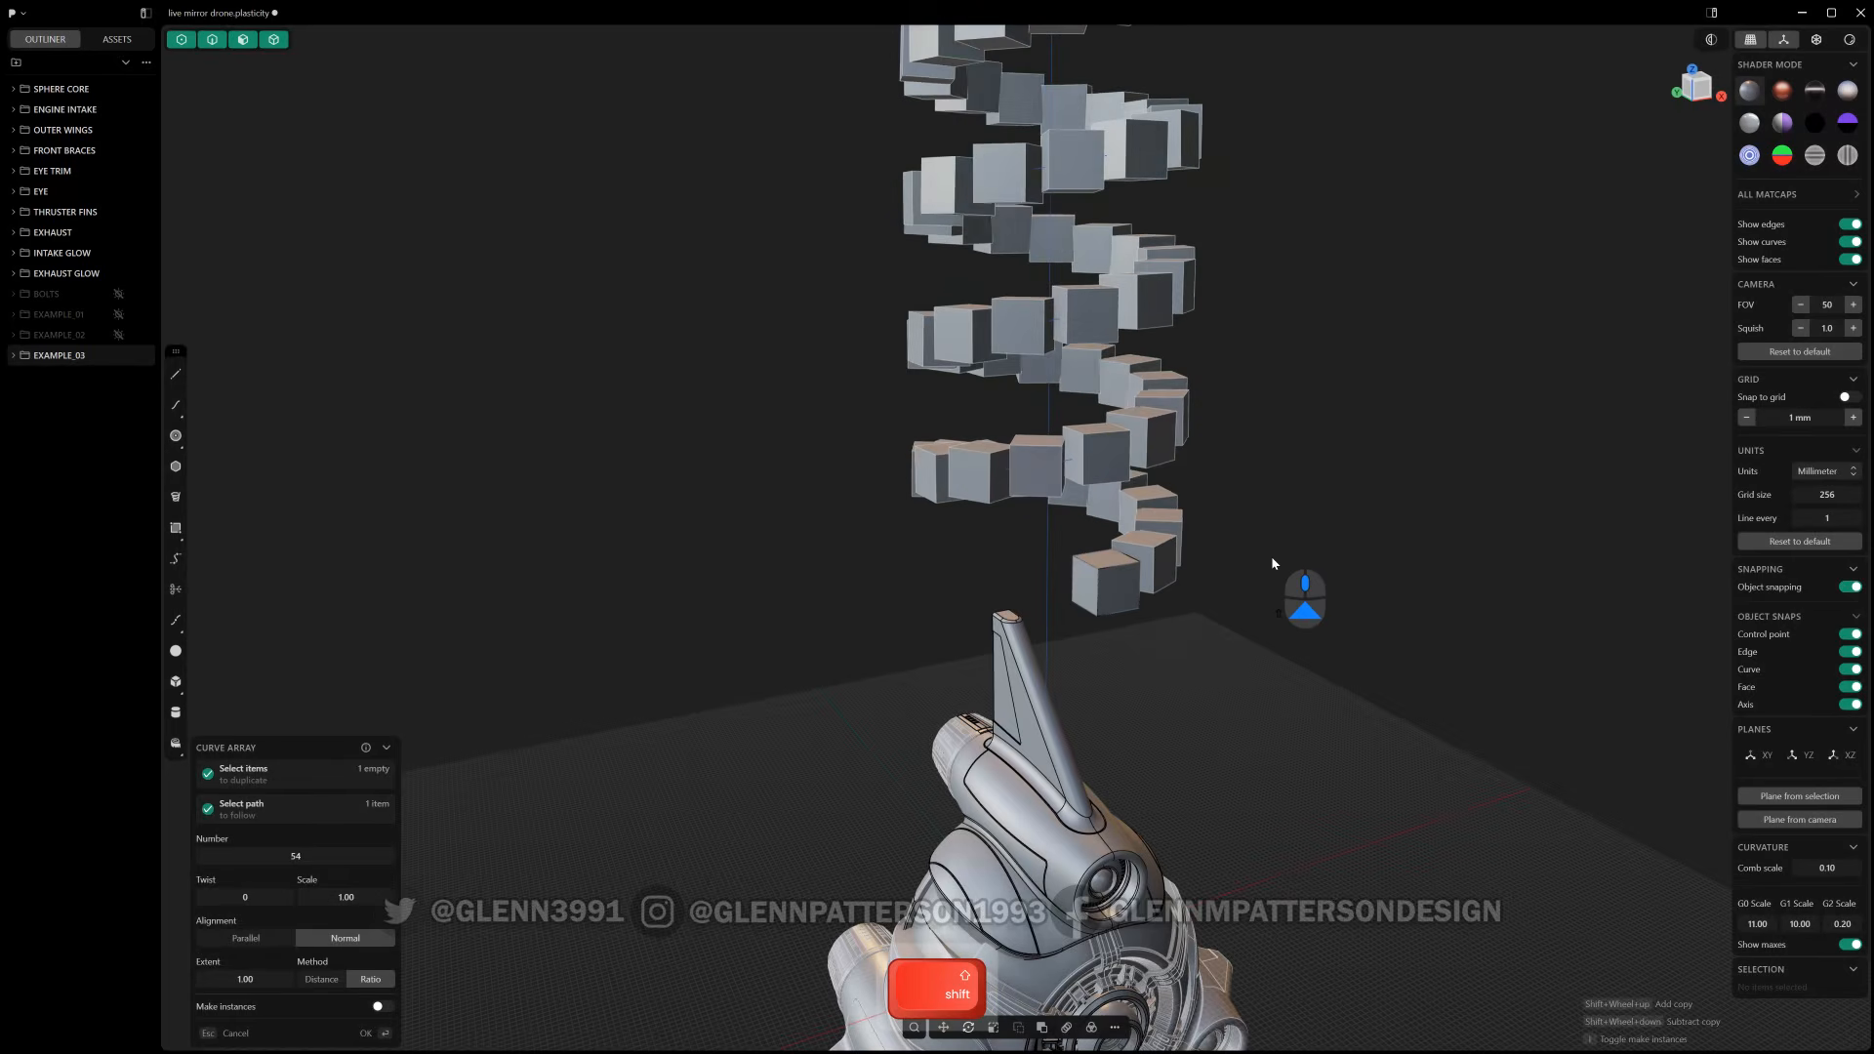
{"action": "scroll", "coordinate": [1272, 560], "scroll_direction": "up", "scroll_amount": 2, "text": "shift"}
{"action": "key", "text": "Return"}
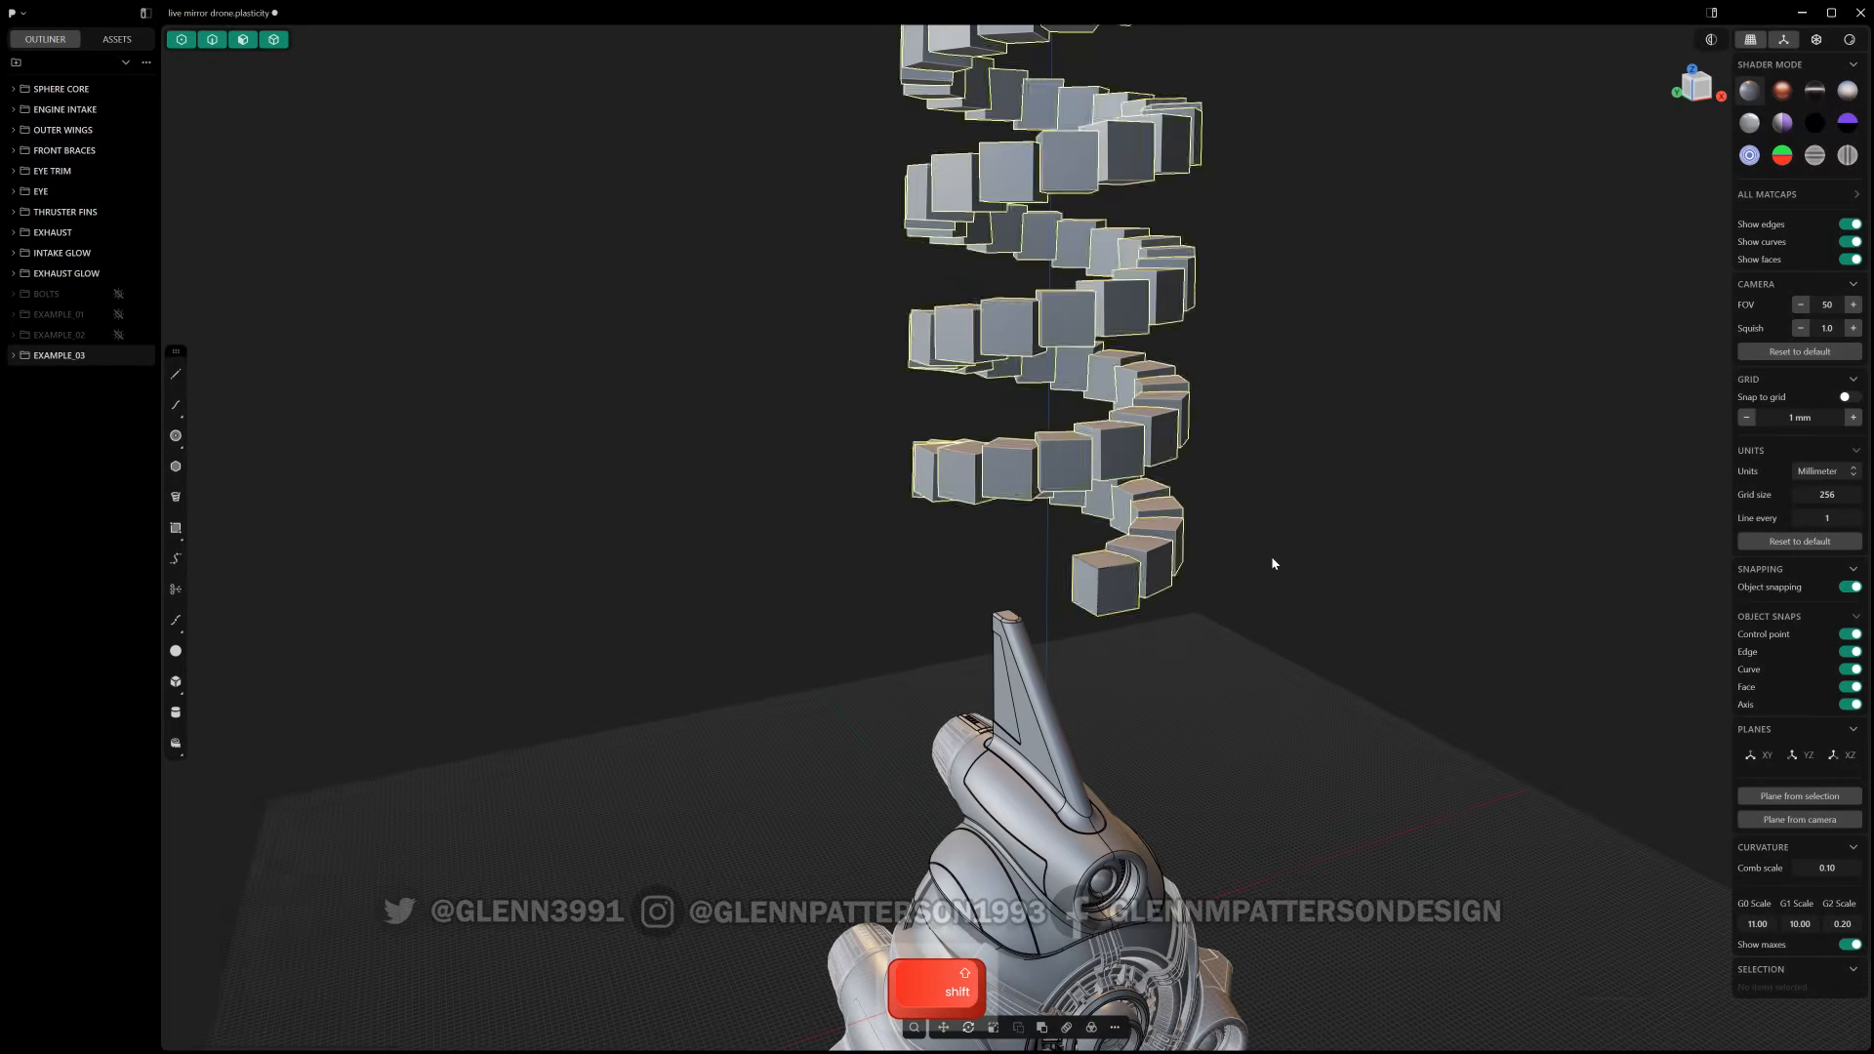
- Expand the EXAMPLE_03 group, lock the arrayed cube instances, and delete the instance overlapping the original cube
{"action": "middle_click_drag", "start_coordinate": [1204, 519], "coordinate": [943, 483]}
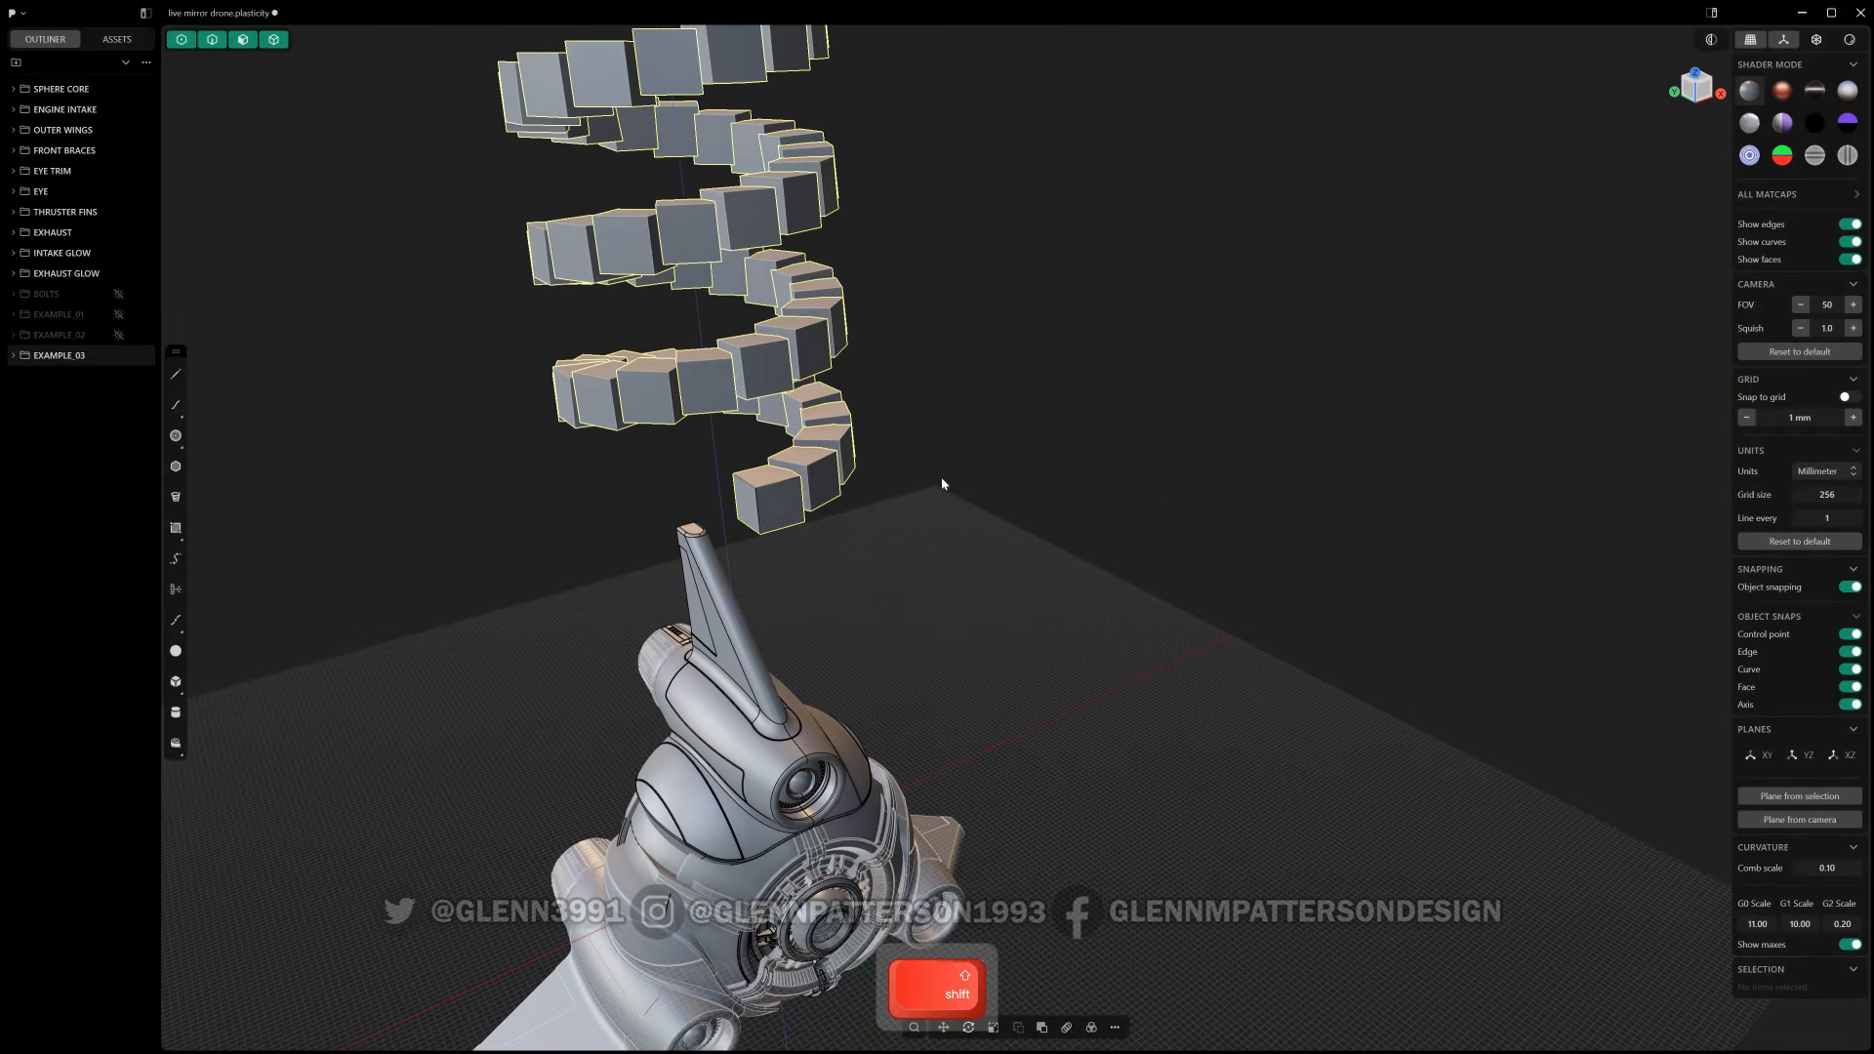
{"action": "left_click", "coordinate": [11, 359], "text": "shift"}
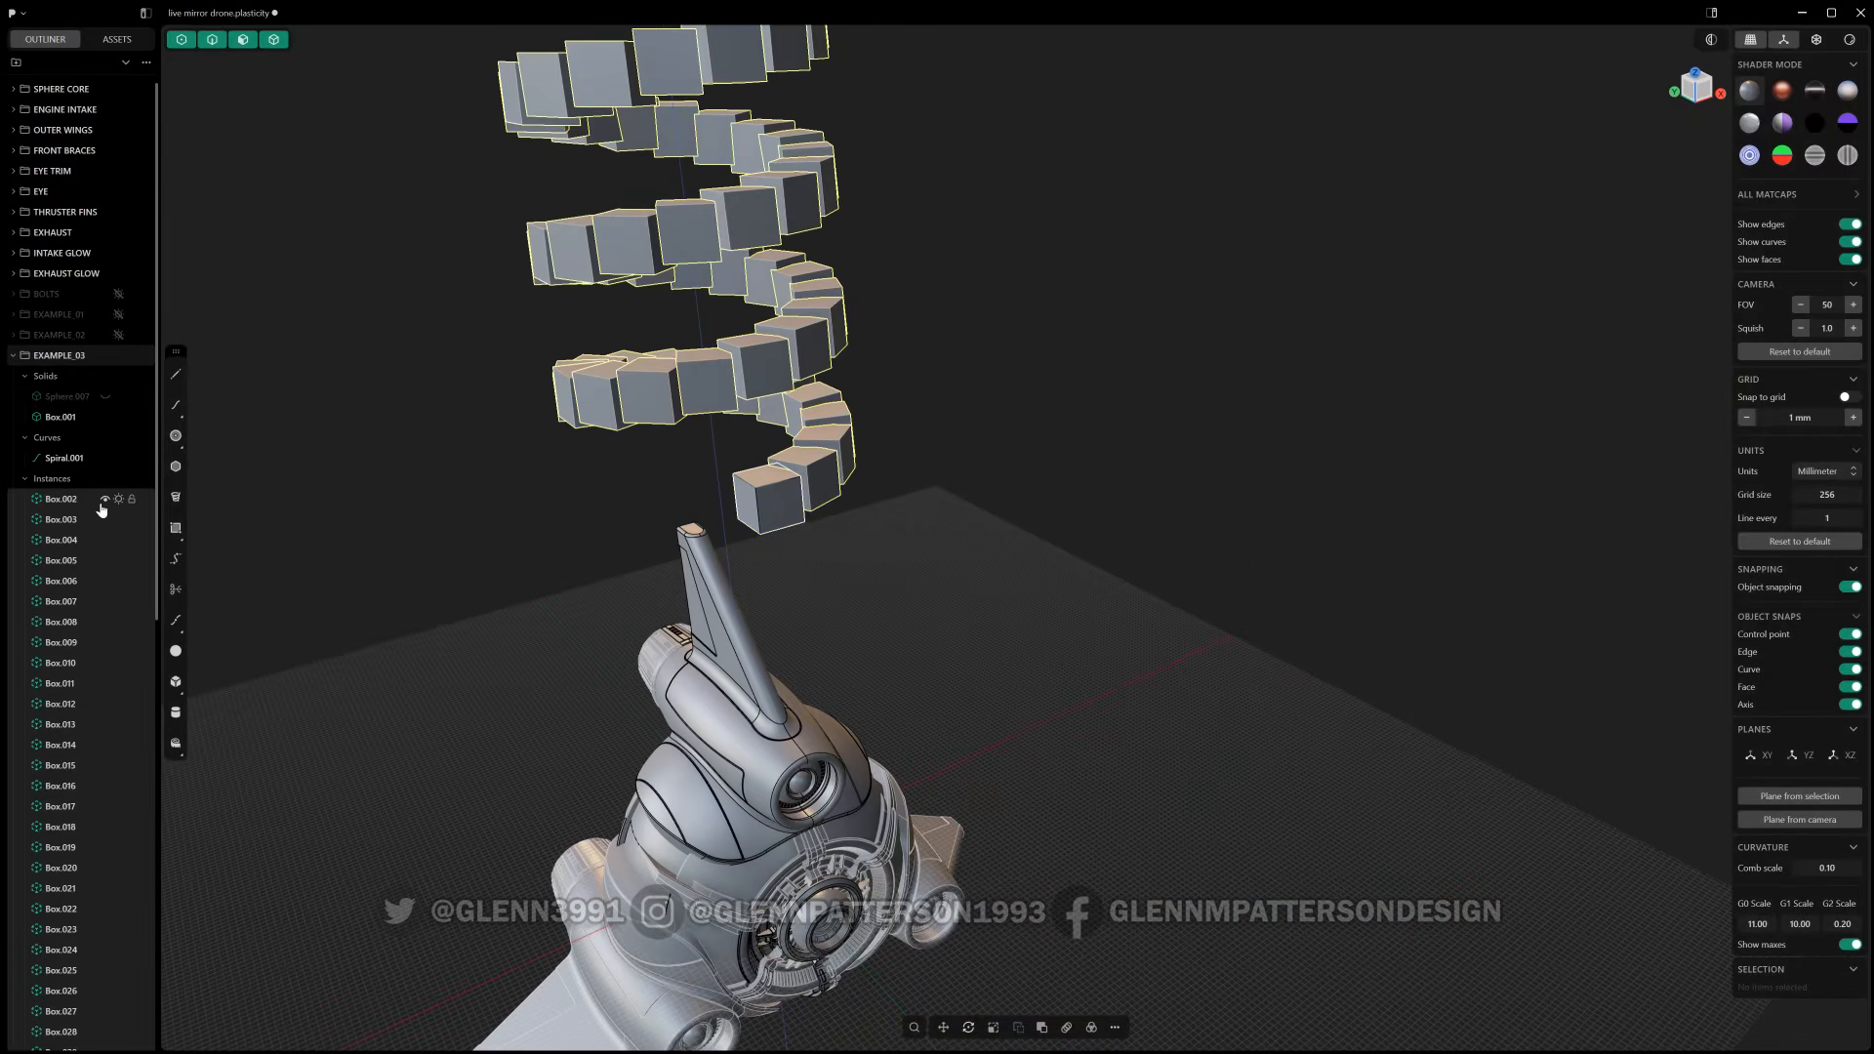
{"action": "left_click", "coordinate": [134, 503]}
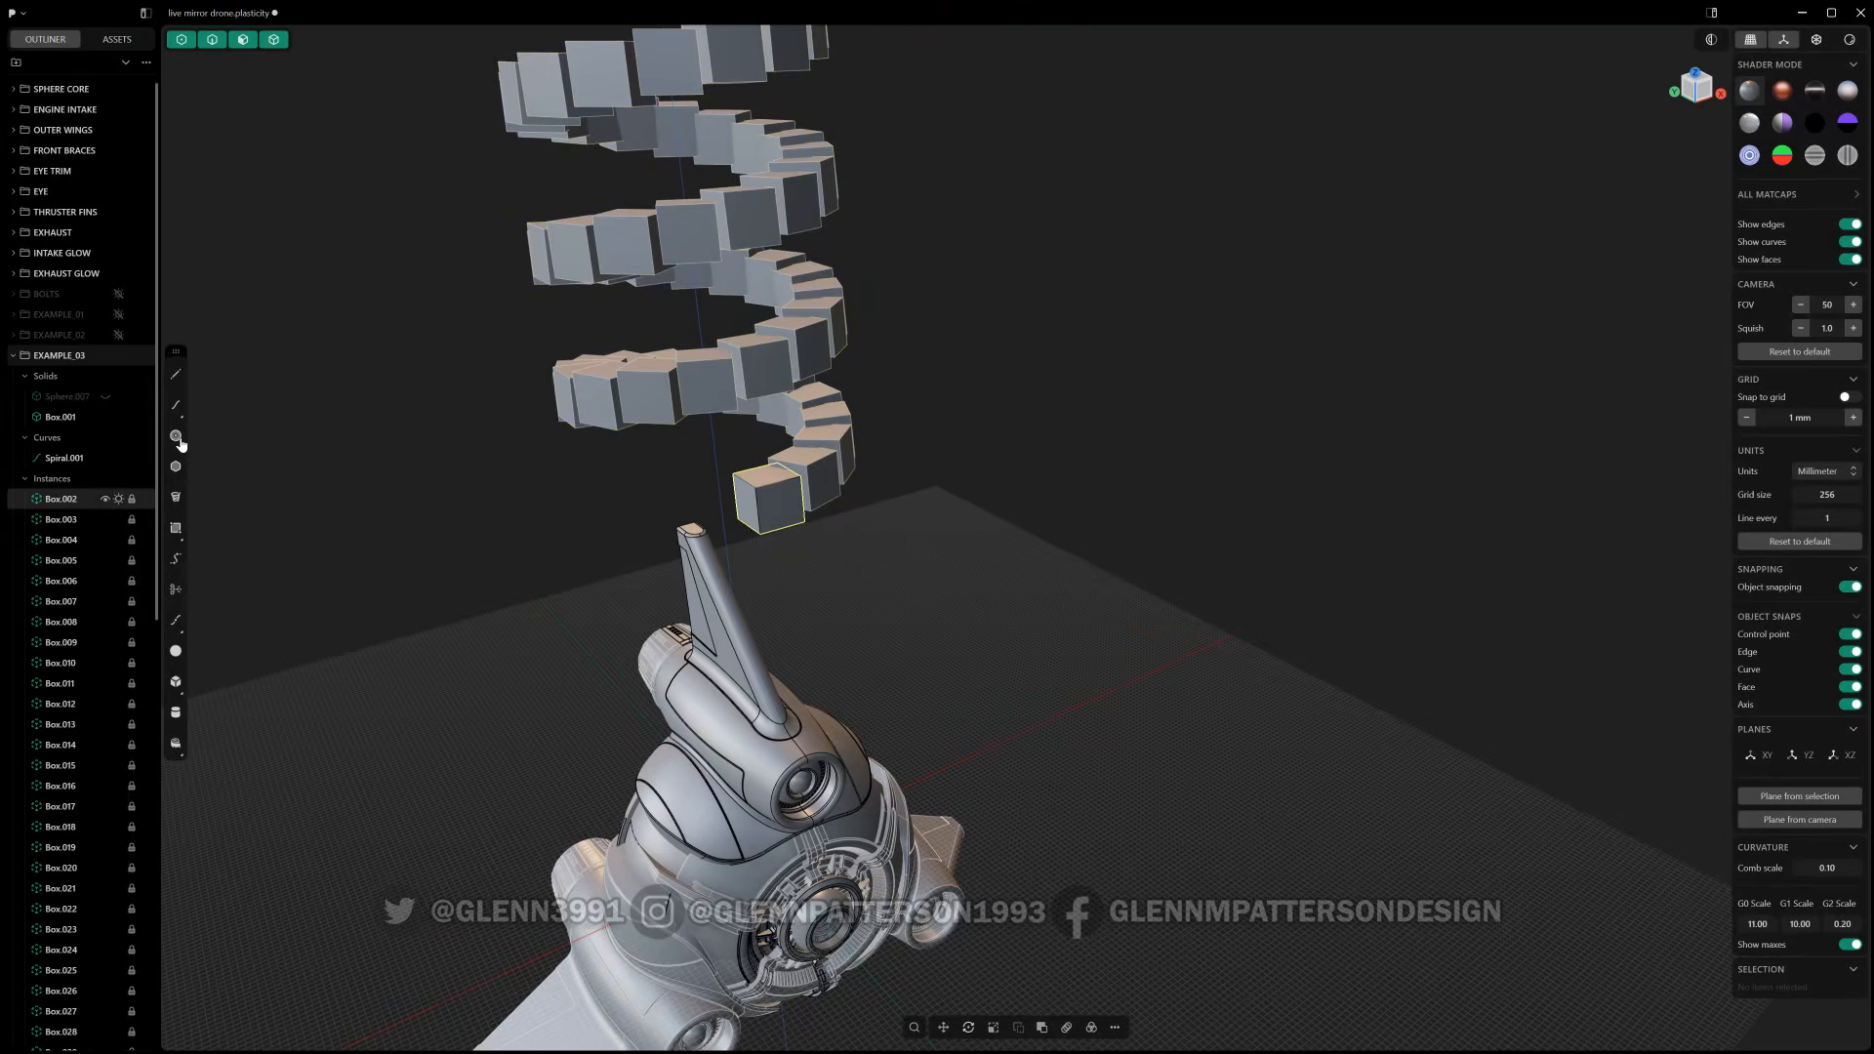
{"action": "key", "text": "x"}
{"action": "scroll", "coordinate": [799, 471], "scroll_direction": "up", "scroll_amount": 5}
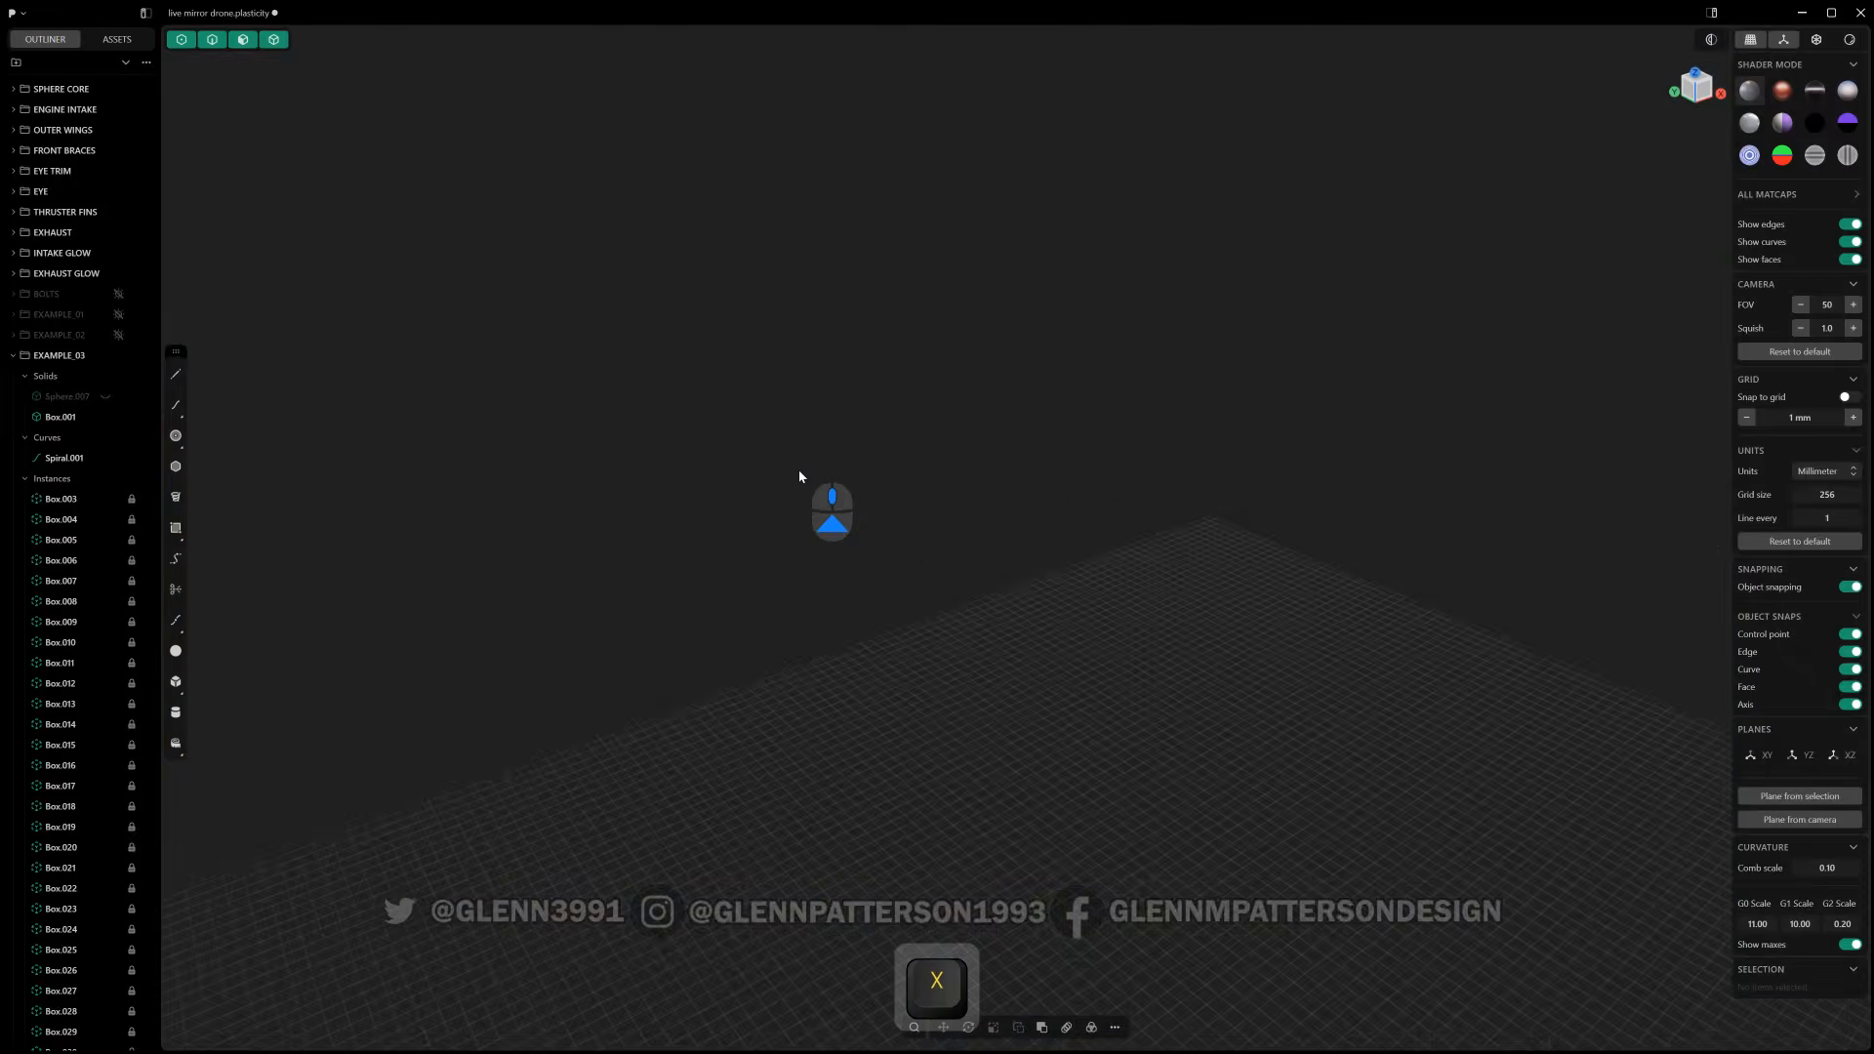
{"action": "scroll", "coordinate": [798, 471], "scroll_direction": "down", "scroll_amount": 5}
- Extend the inner side face of the original cube toward the helix axis with Push Face
{"action": "left_click", "coordinate": [782, 497]}
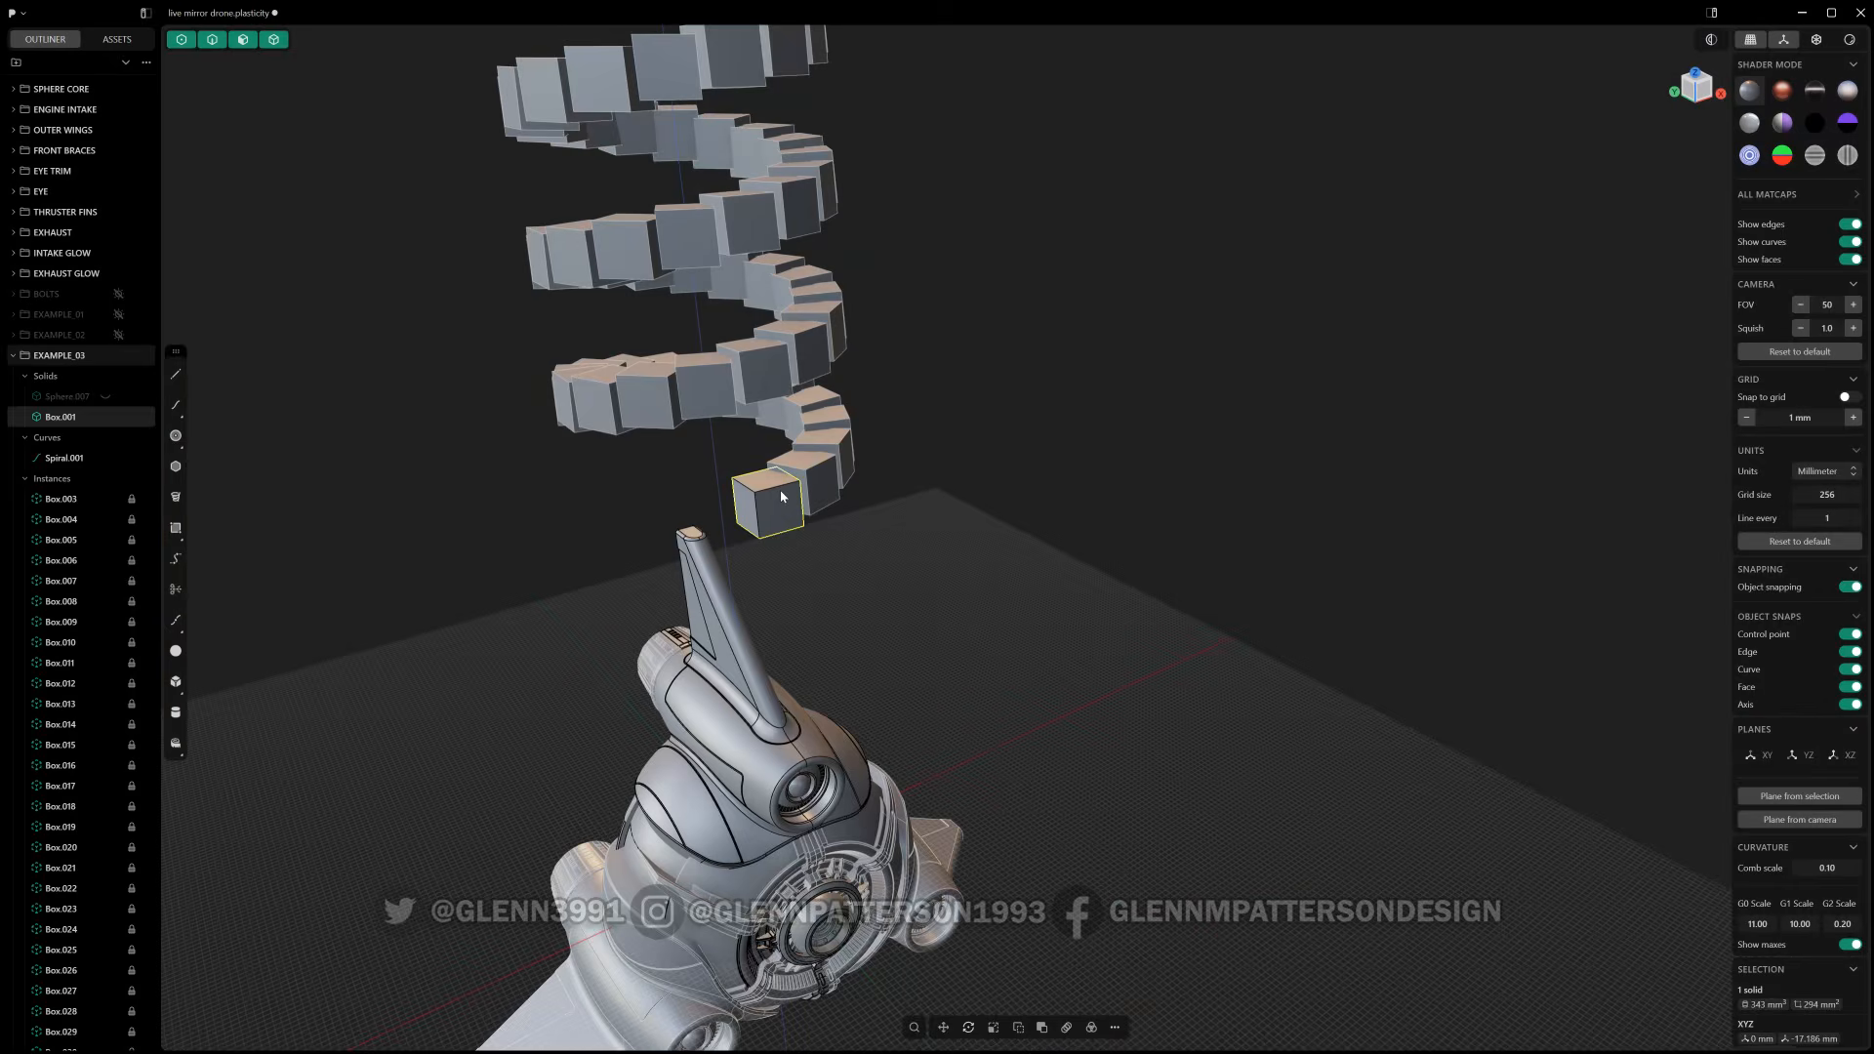
{"action": "key", "text": "slash"}
{"action": "scroll", "coordinate": [845, 461], "scroll_direction": "down", "scroll_amount": 5}
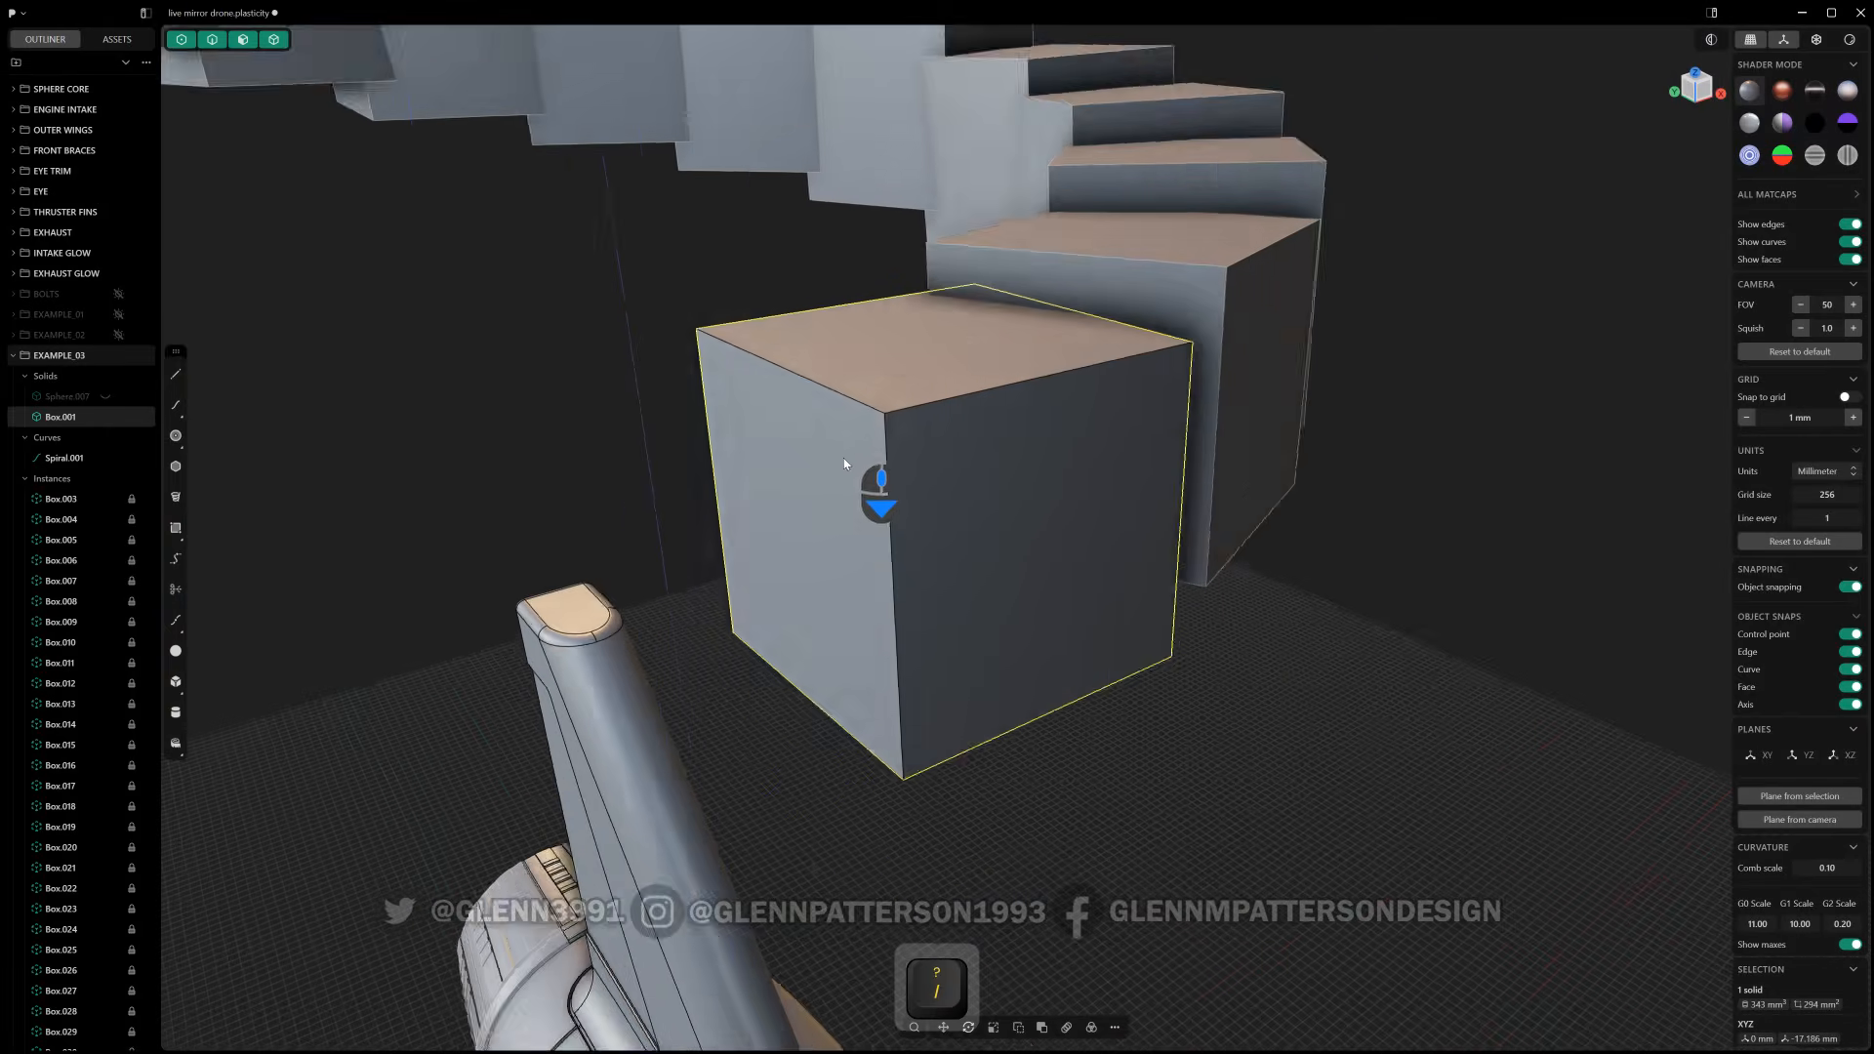
{"action": "middle_click_drag", "start_coordinate": [821, 447], "coordinate": [1082, 461]}
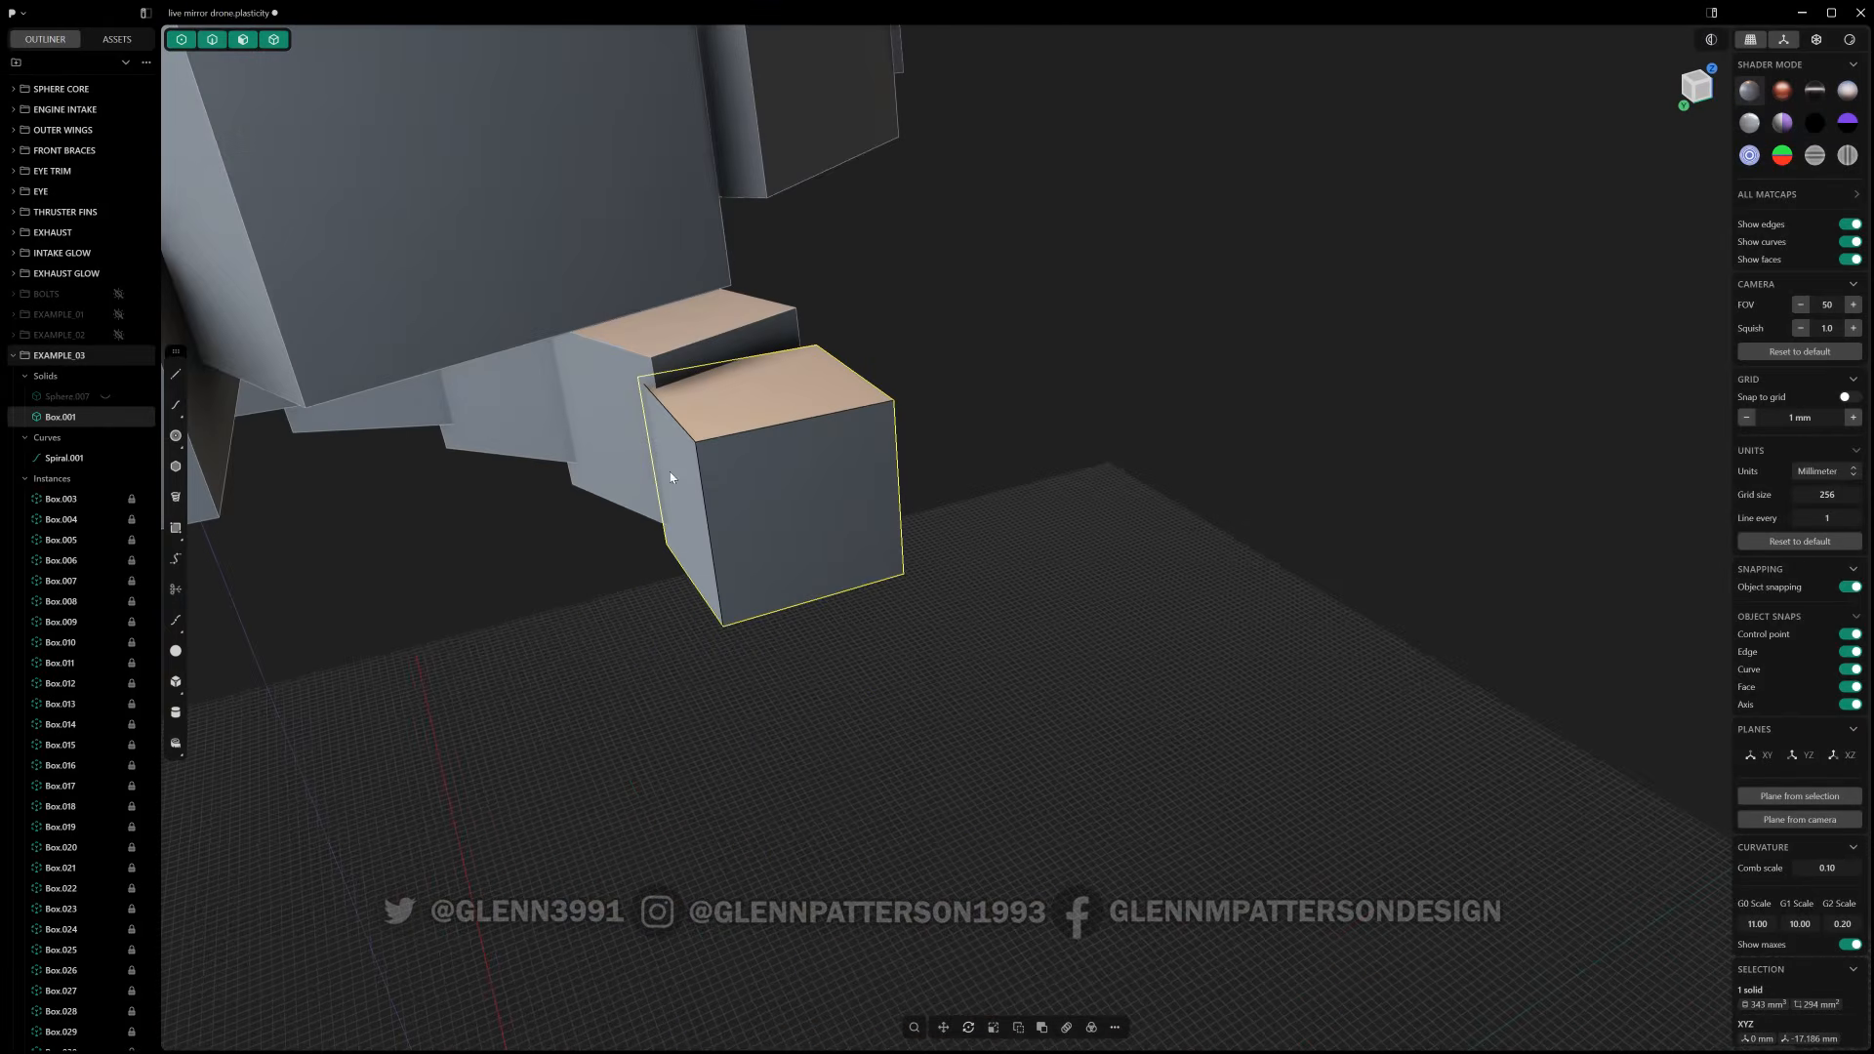
{"action": "left_click", "coordinate": [675, 474]}
{"action": "left_click_drag", "start_coordinate": [594, 488], "coordinate": [235, 574]}
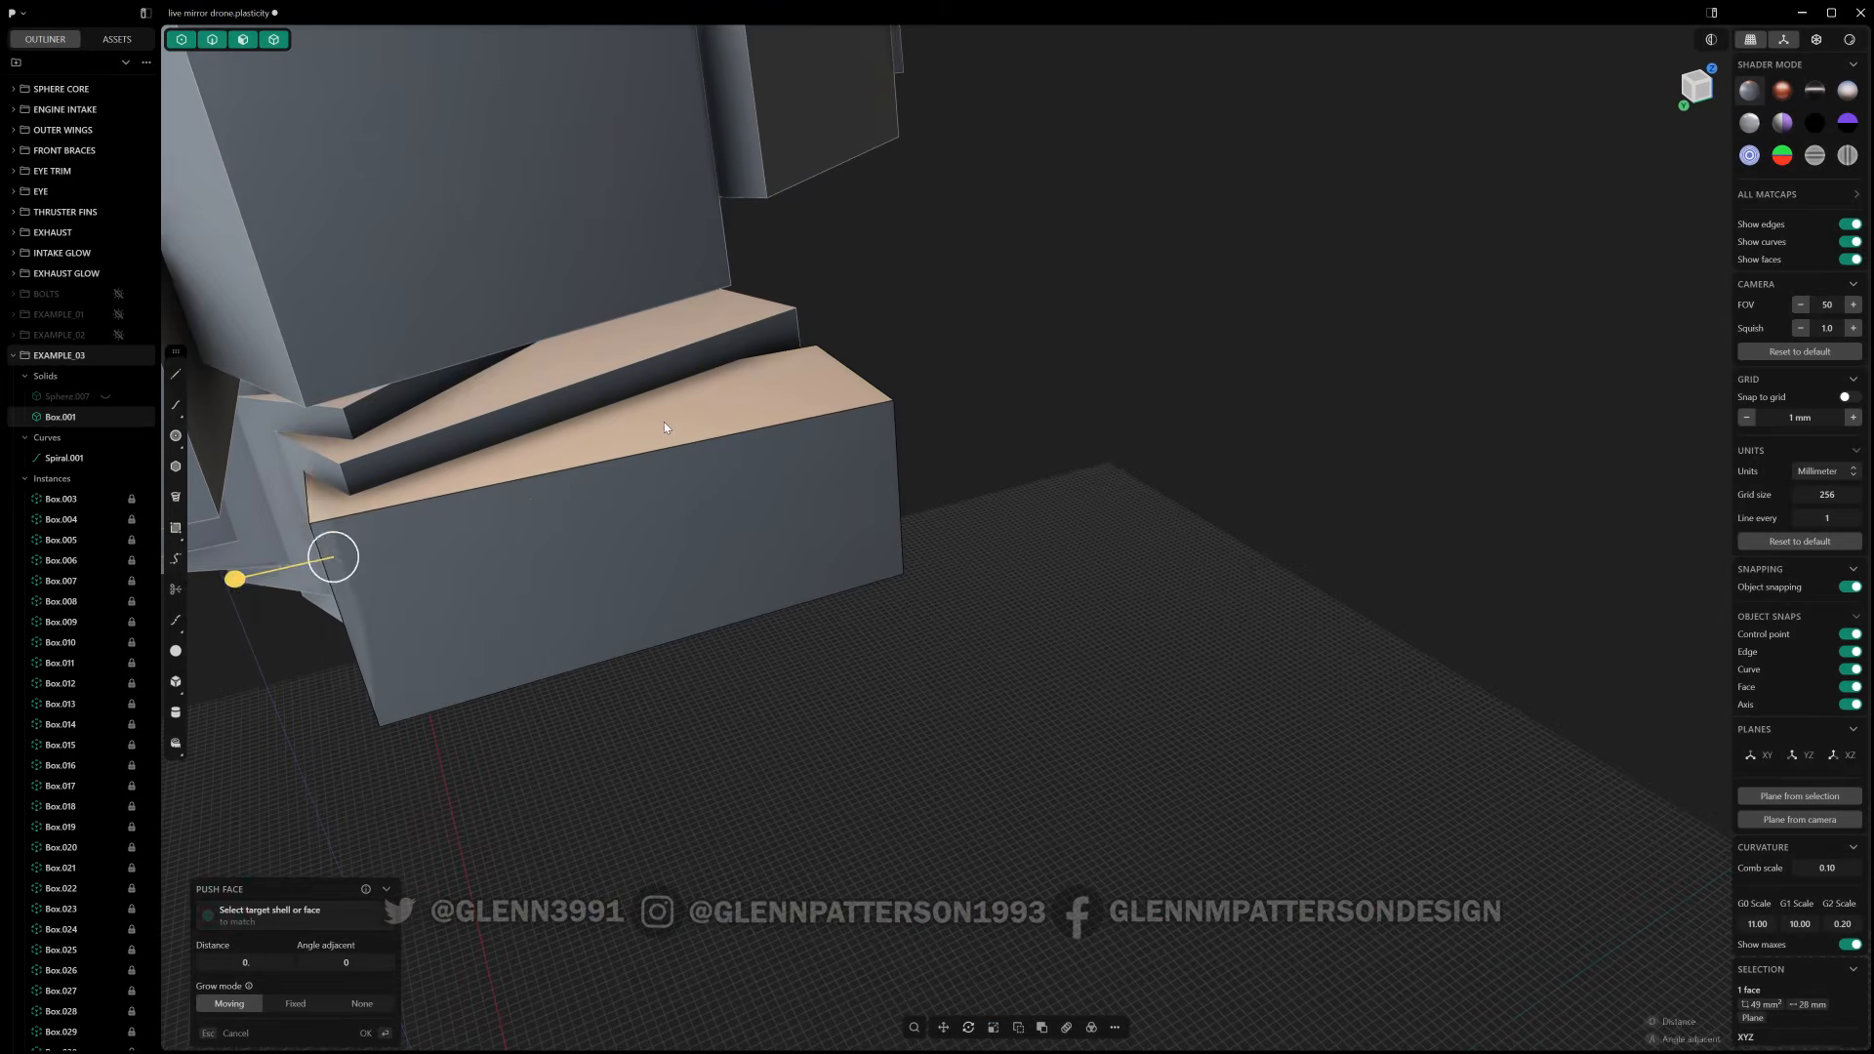
- Push the top face of the stretched box down by about 0.74 mm and clear the command
{"action": "left_click", "coordinate": [648, 424]}
{"action": "left_click_drag", "start_coordinate": [637, 356], "coordinate": [646, 402]}
{"action": "scroll", "coordinate": [430, 416], "scroll_direction": "down", "scroll_amount": 10}
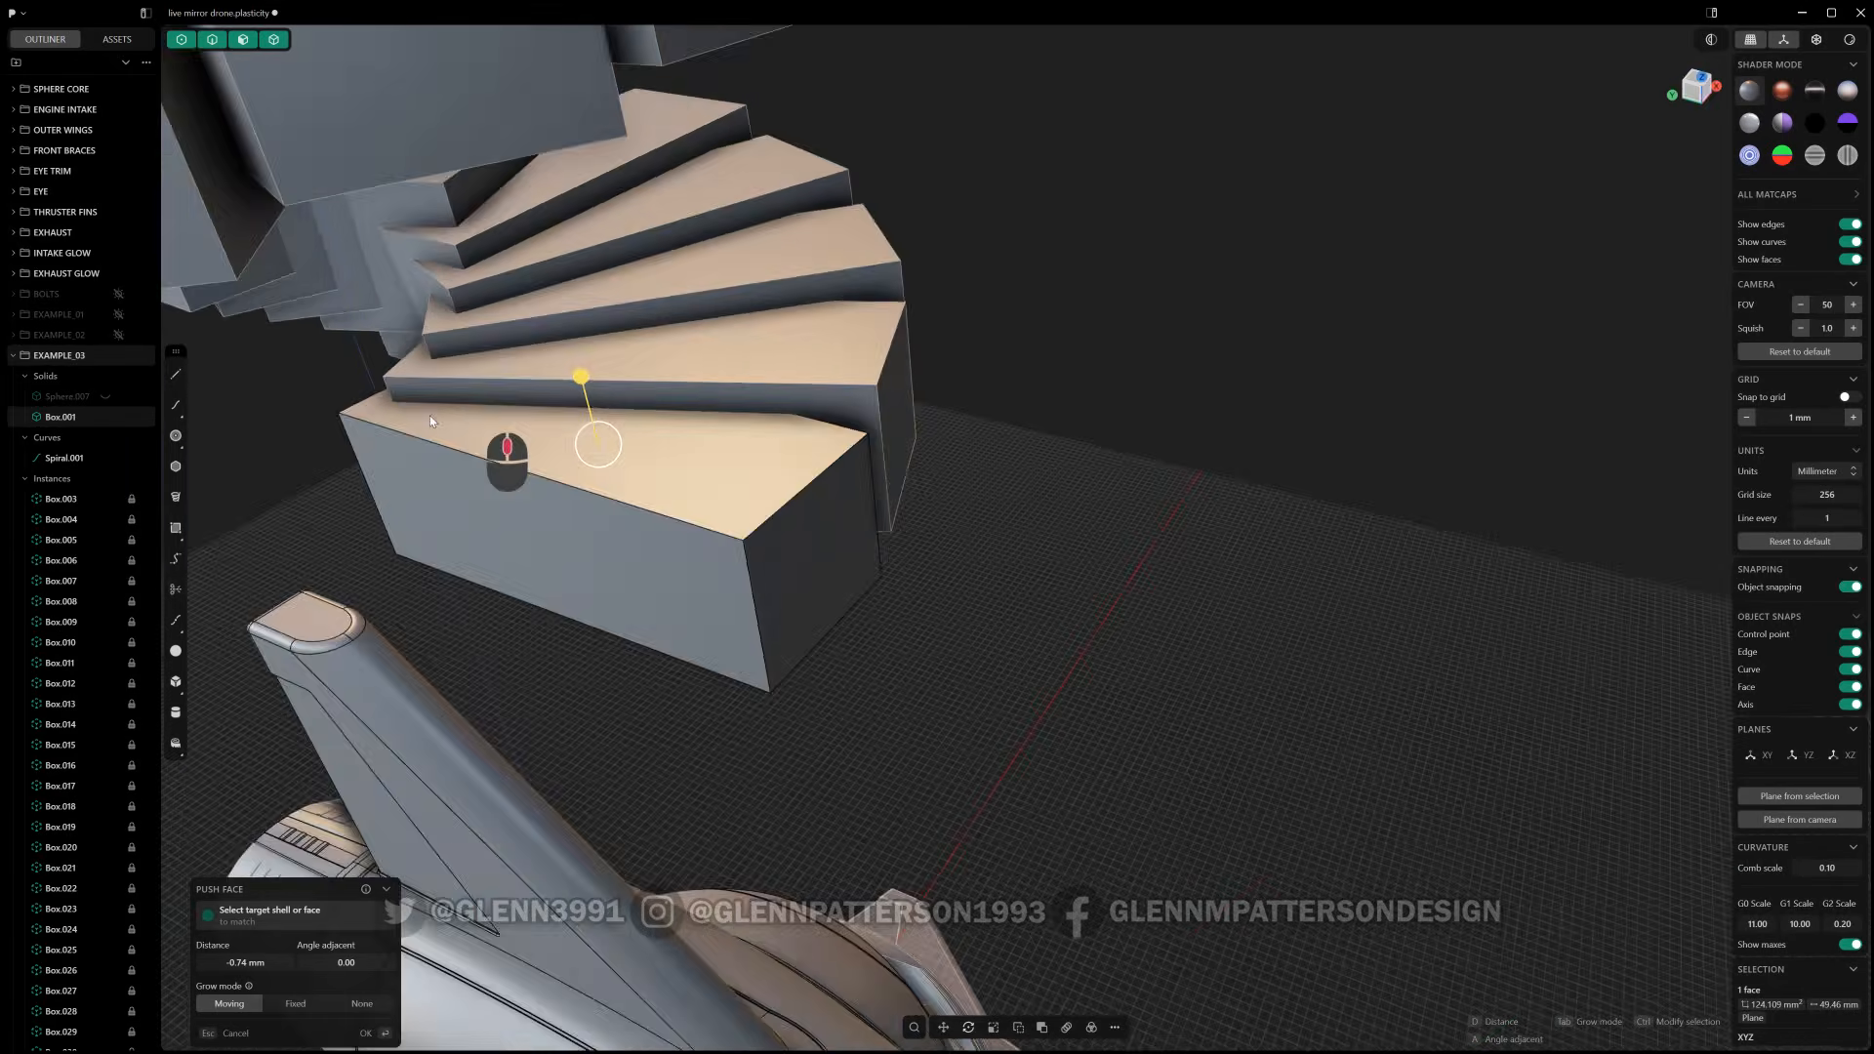
{"action": "middle_click_drag", "start_coordinate": [410, 206], "coordinate": [576, 354]}
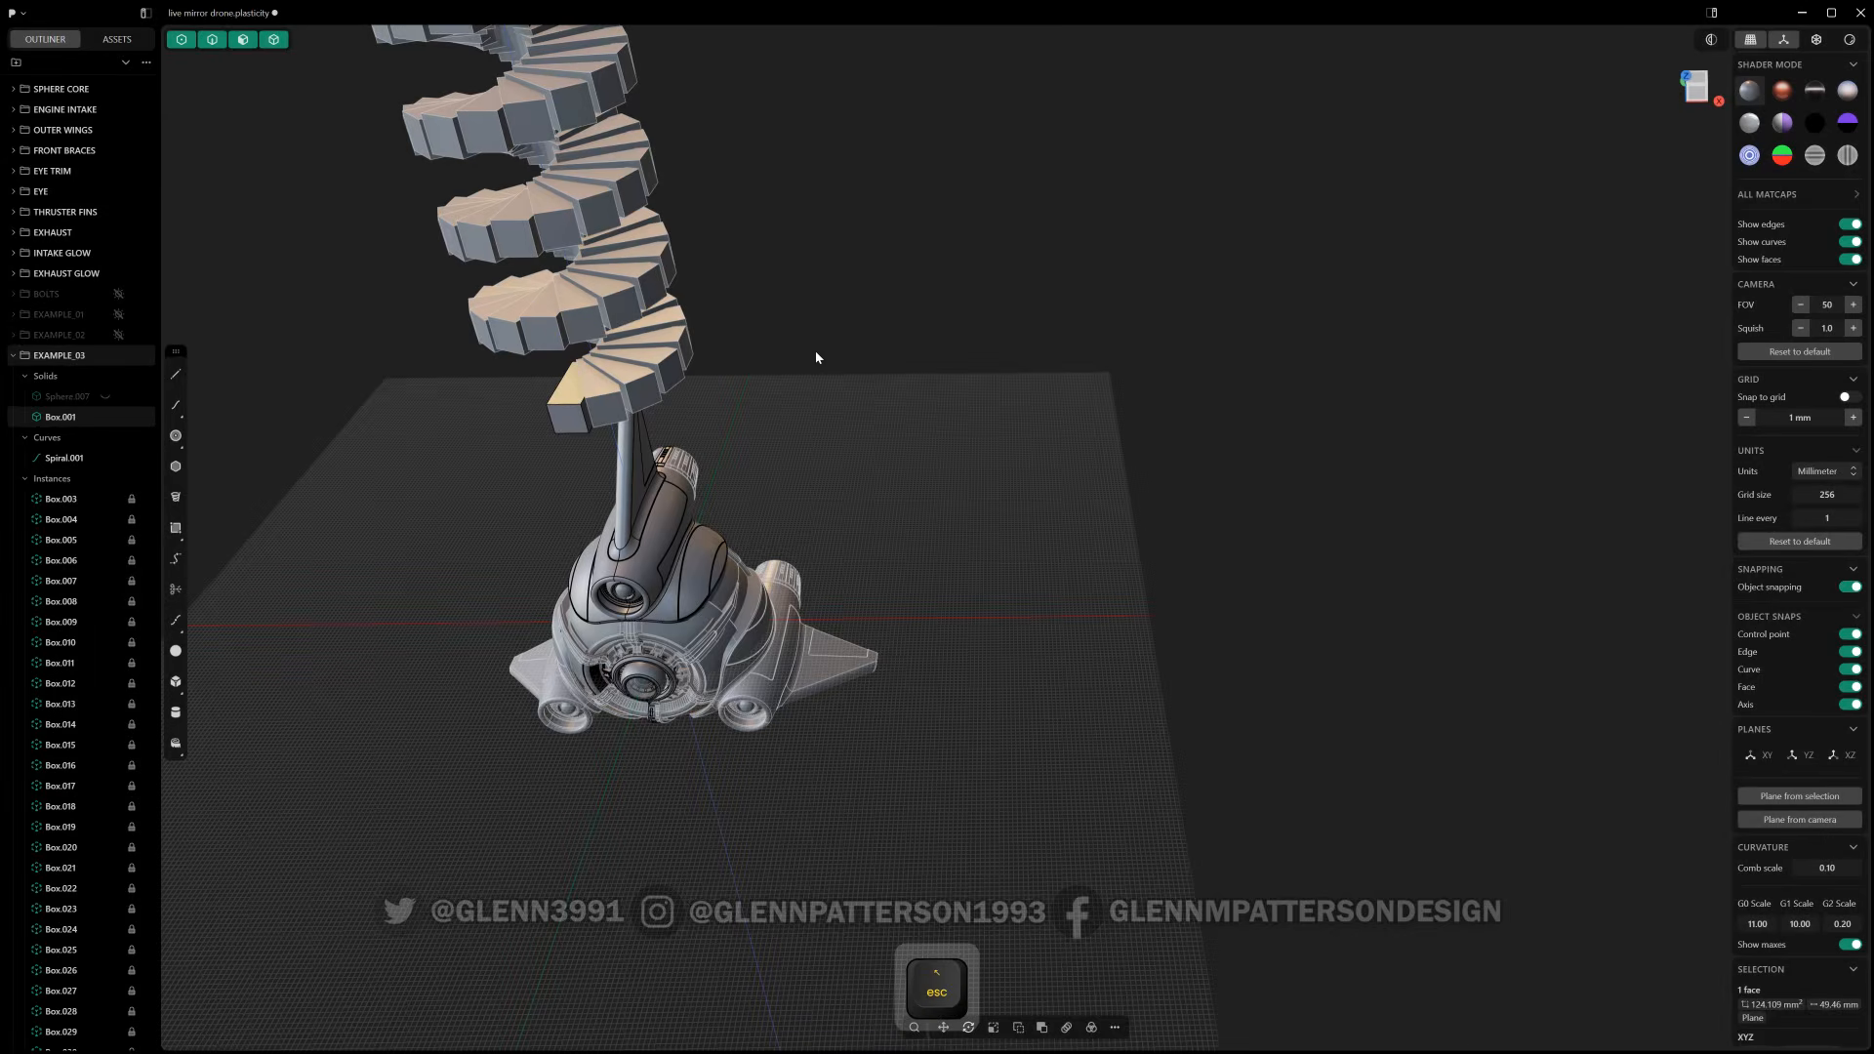
- Undo the face edits, the instance deletion, the helix array and the cube instance, back to before the sphere was hidden
{"action": "key", "text": "ctrl+z"}
{"action": "key", "text": "ctrl+z"}
{"action": "key", "text": "ctrl+z"}
{"action": "key", "text": "ctrl+z"}
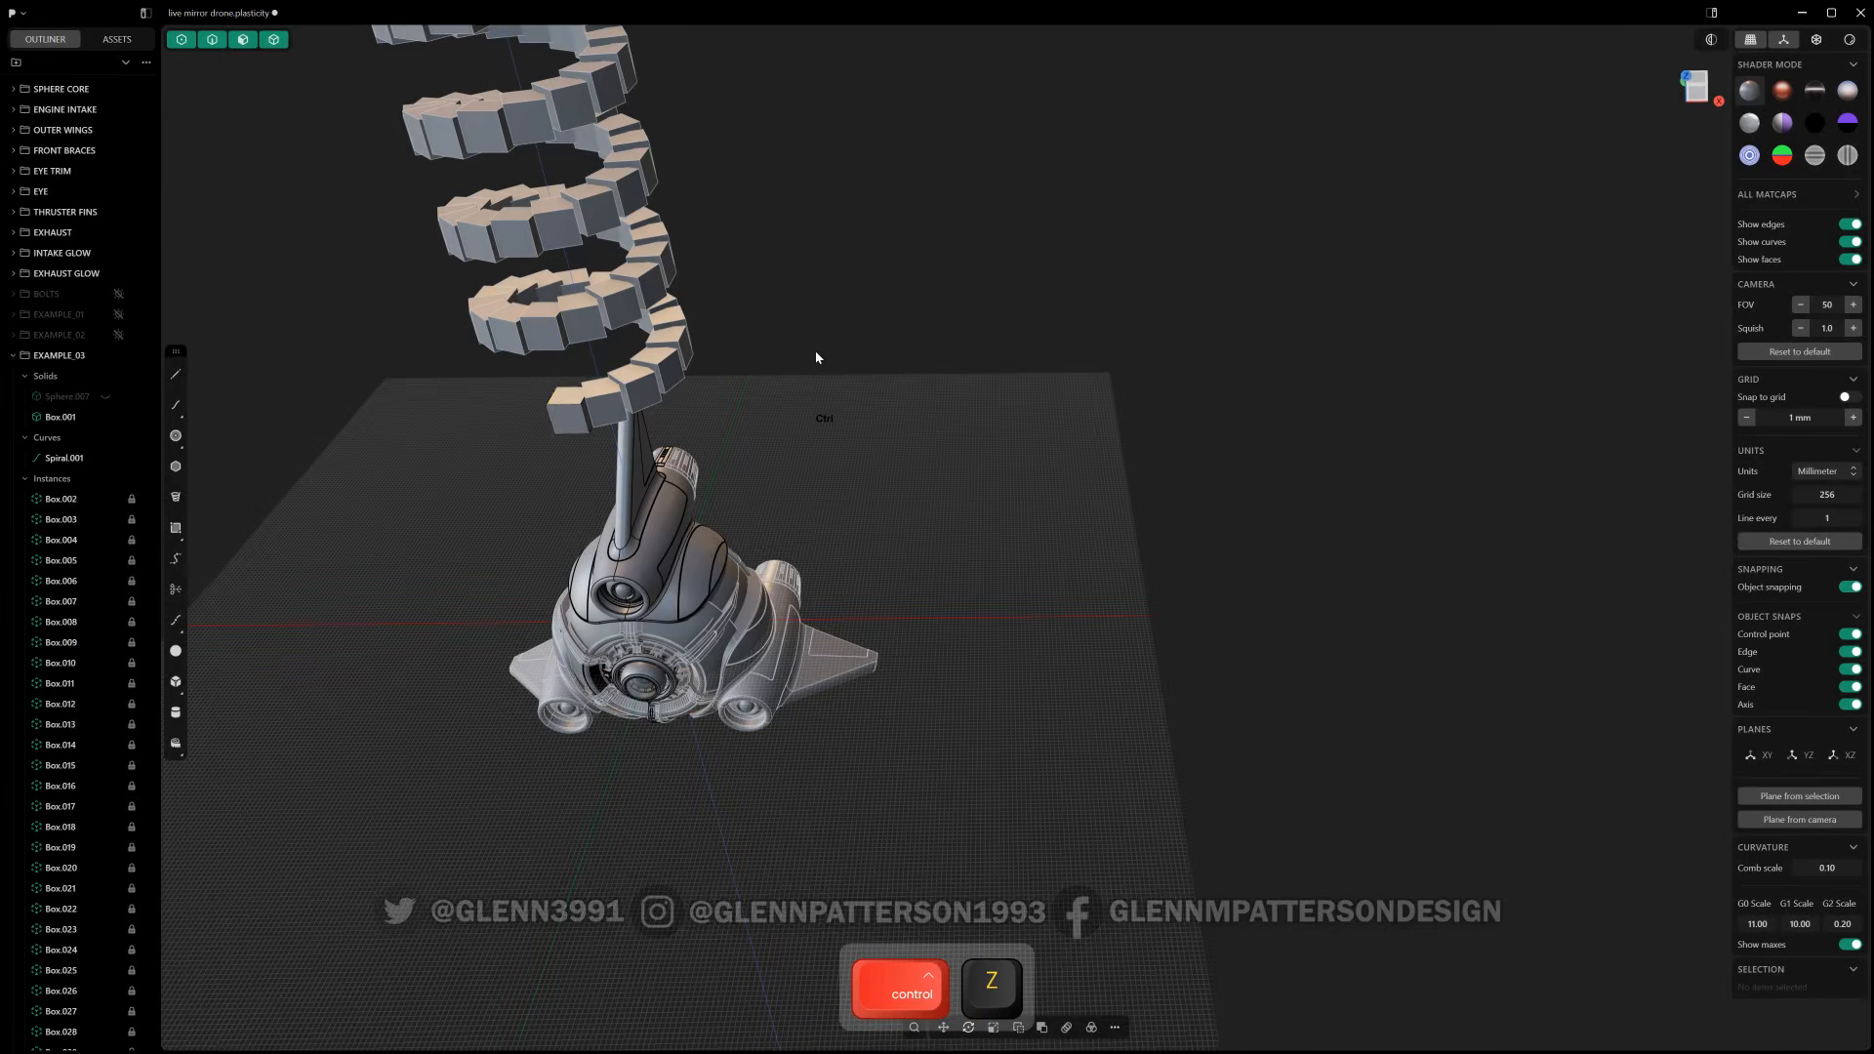
{"action": "key", "text": "ctrl+z"}
{"action": "key", "text": "ctrl+z"}
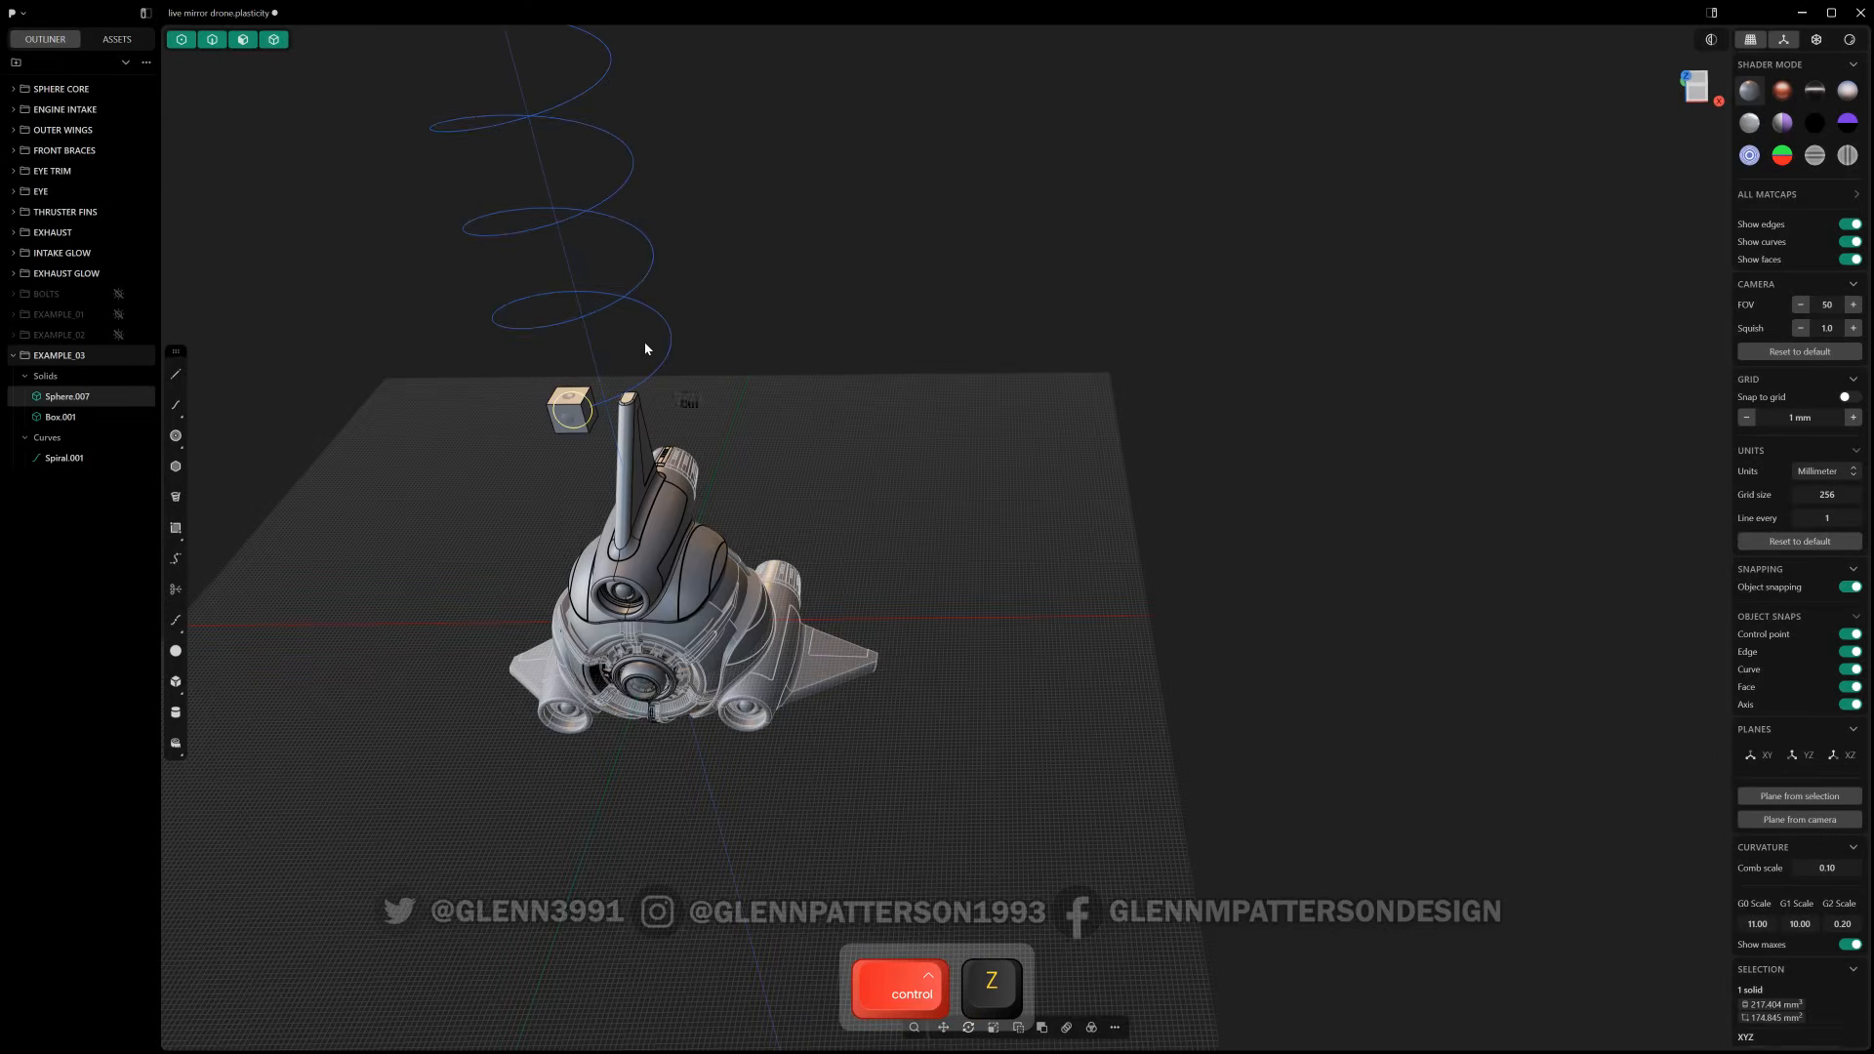
{"action": "key", "text": "ctrl+z"}
- Hide the cube enclosing the sphere at the lower end of the helix and select the sphere
{"action": "left_click", "coordinate": [580, 433]}
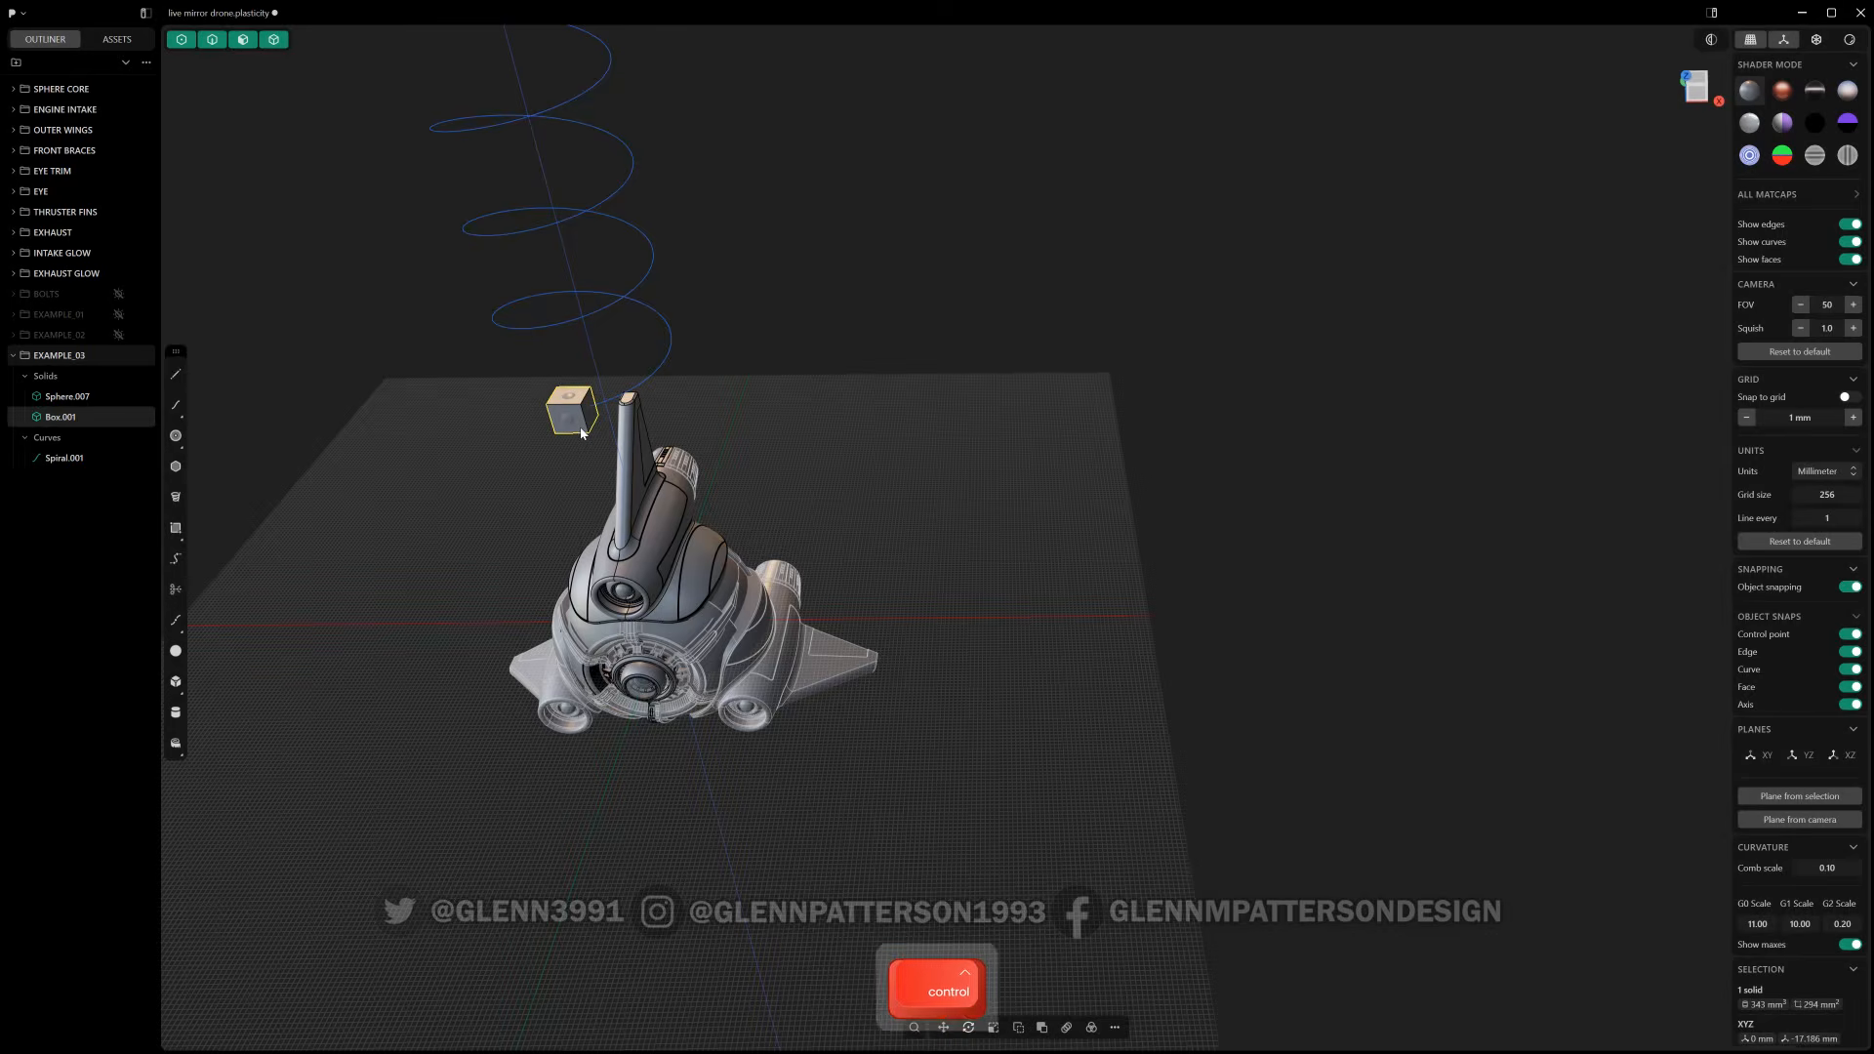
{"action": "key", "text": "h"}
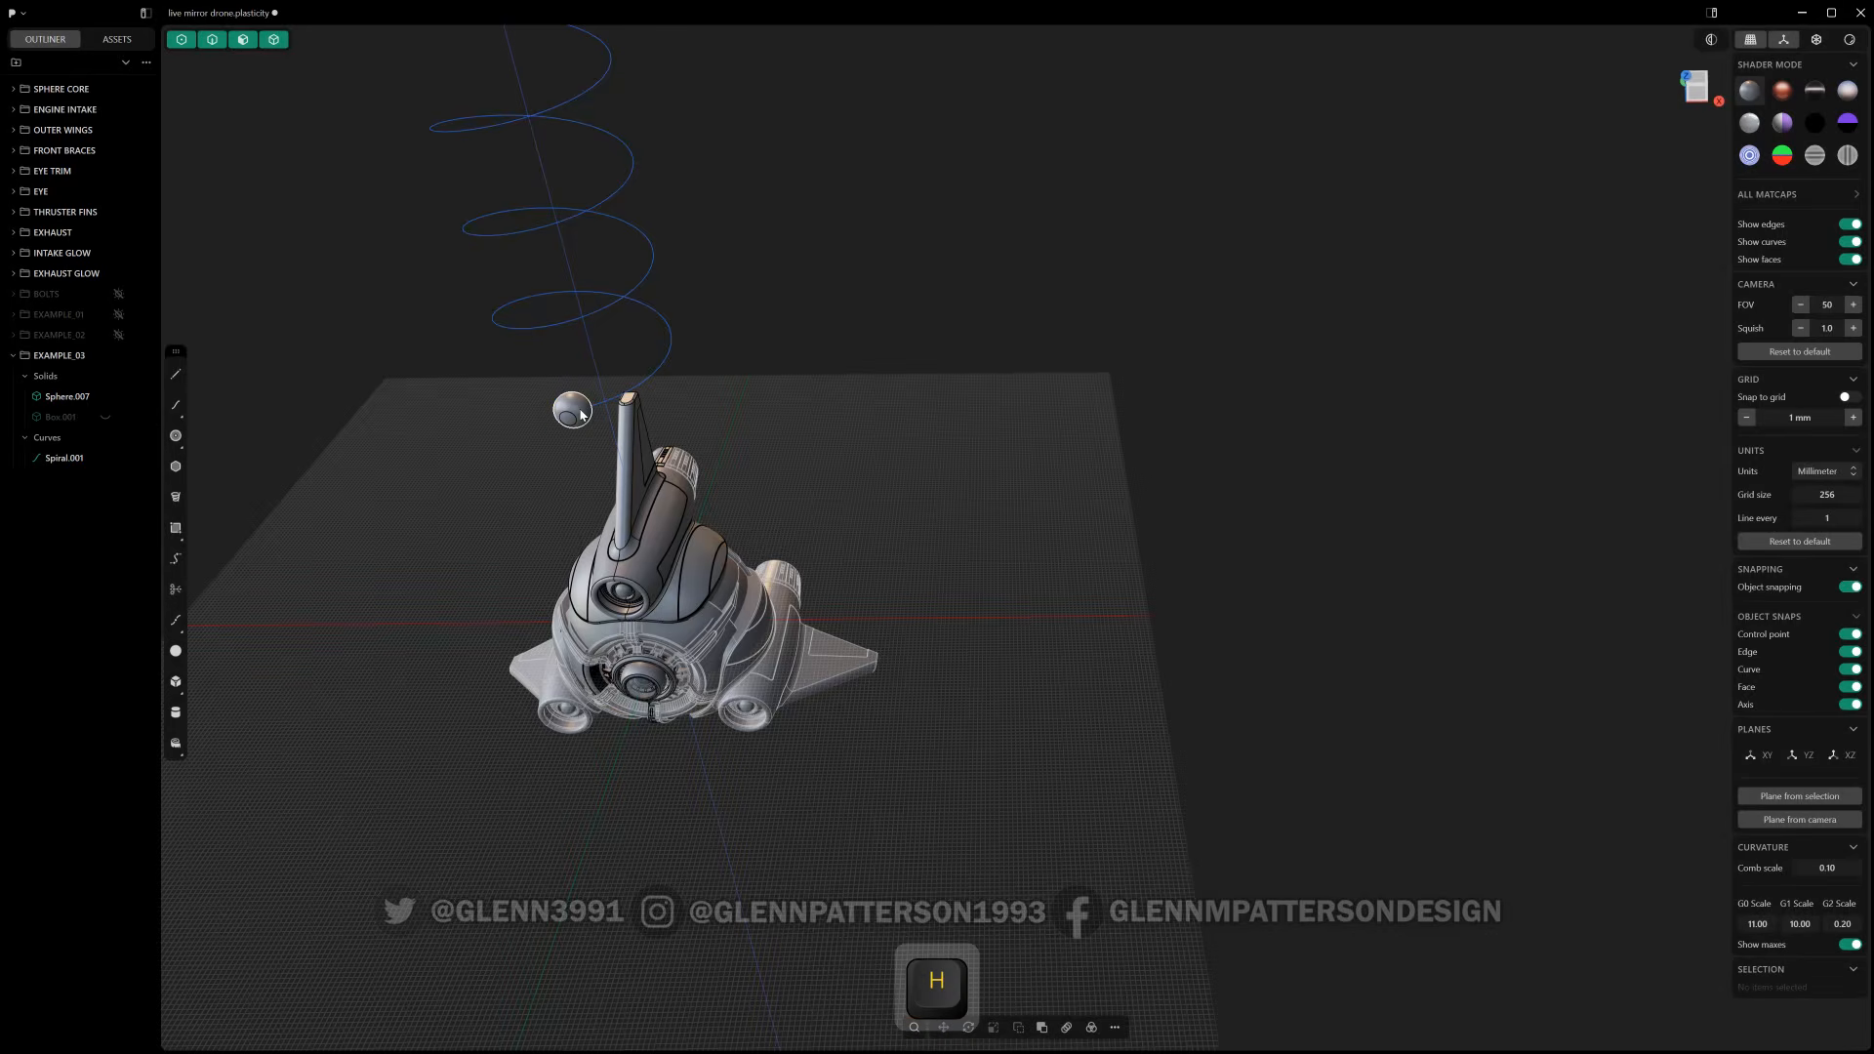
{"action": "left_click", "coordinate": [574, 412]}
- Array the sphere along the helix as 40 regular solids with Curve Array and clear the selection
{"action": "type", "text": "fcu"}
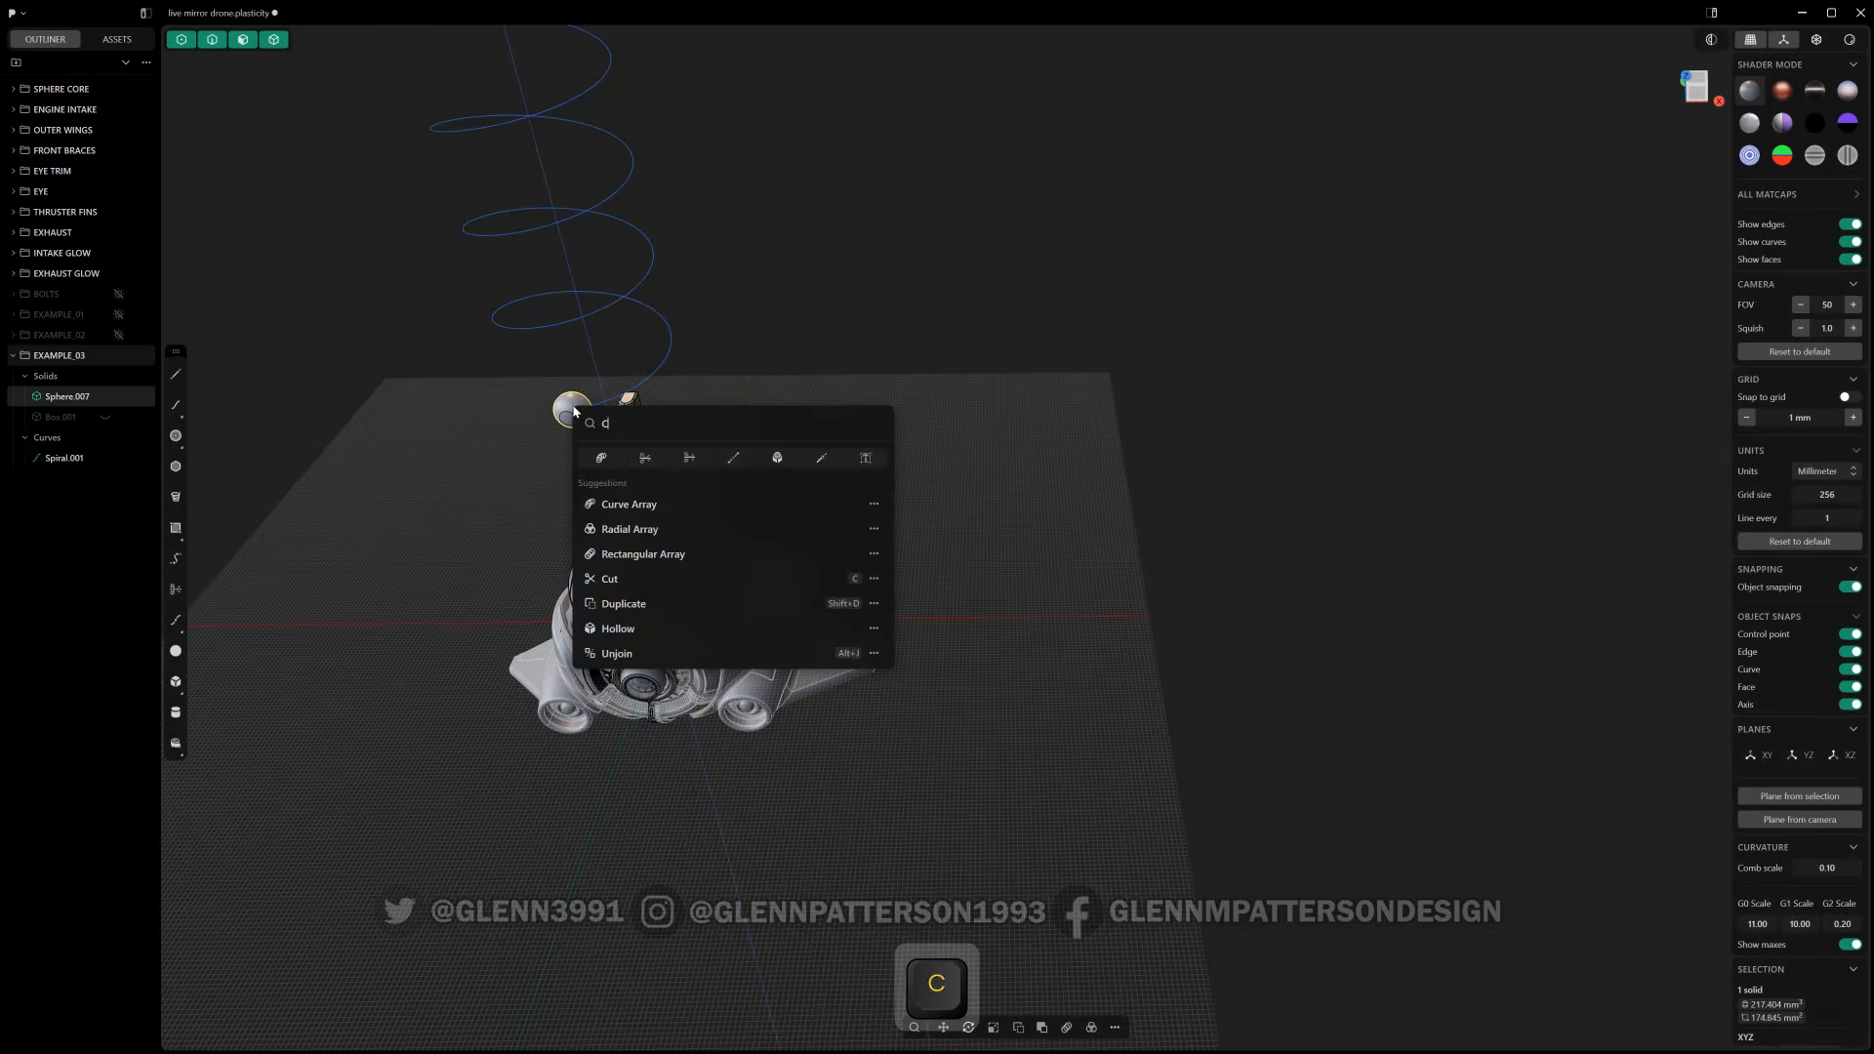
{"action": "type", "text": "r"}
{"action": "left_click", "coordinate": [644, 486]}
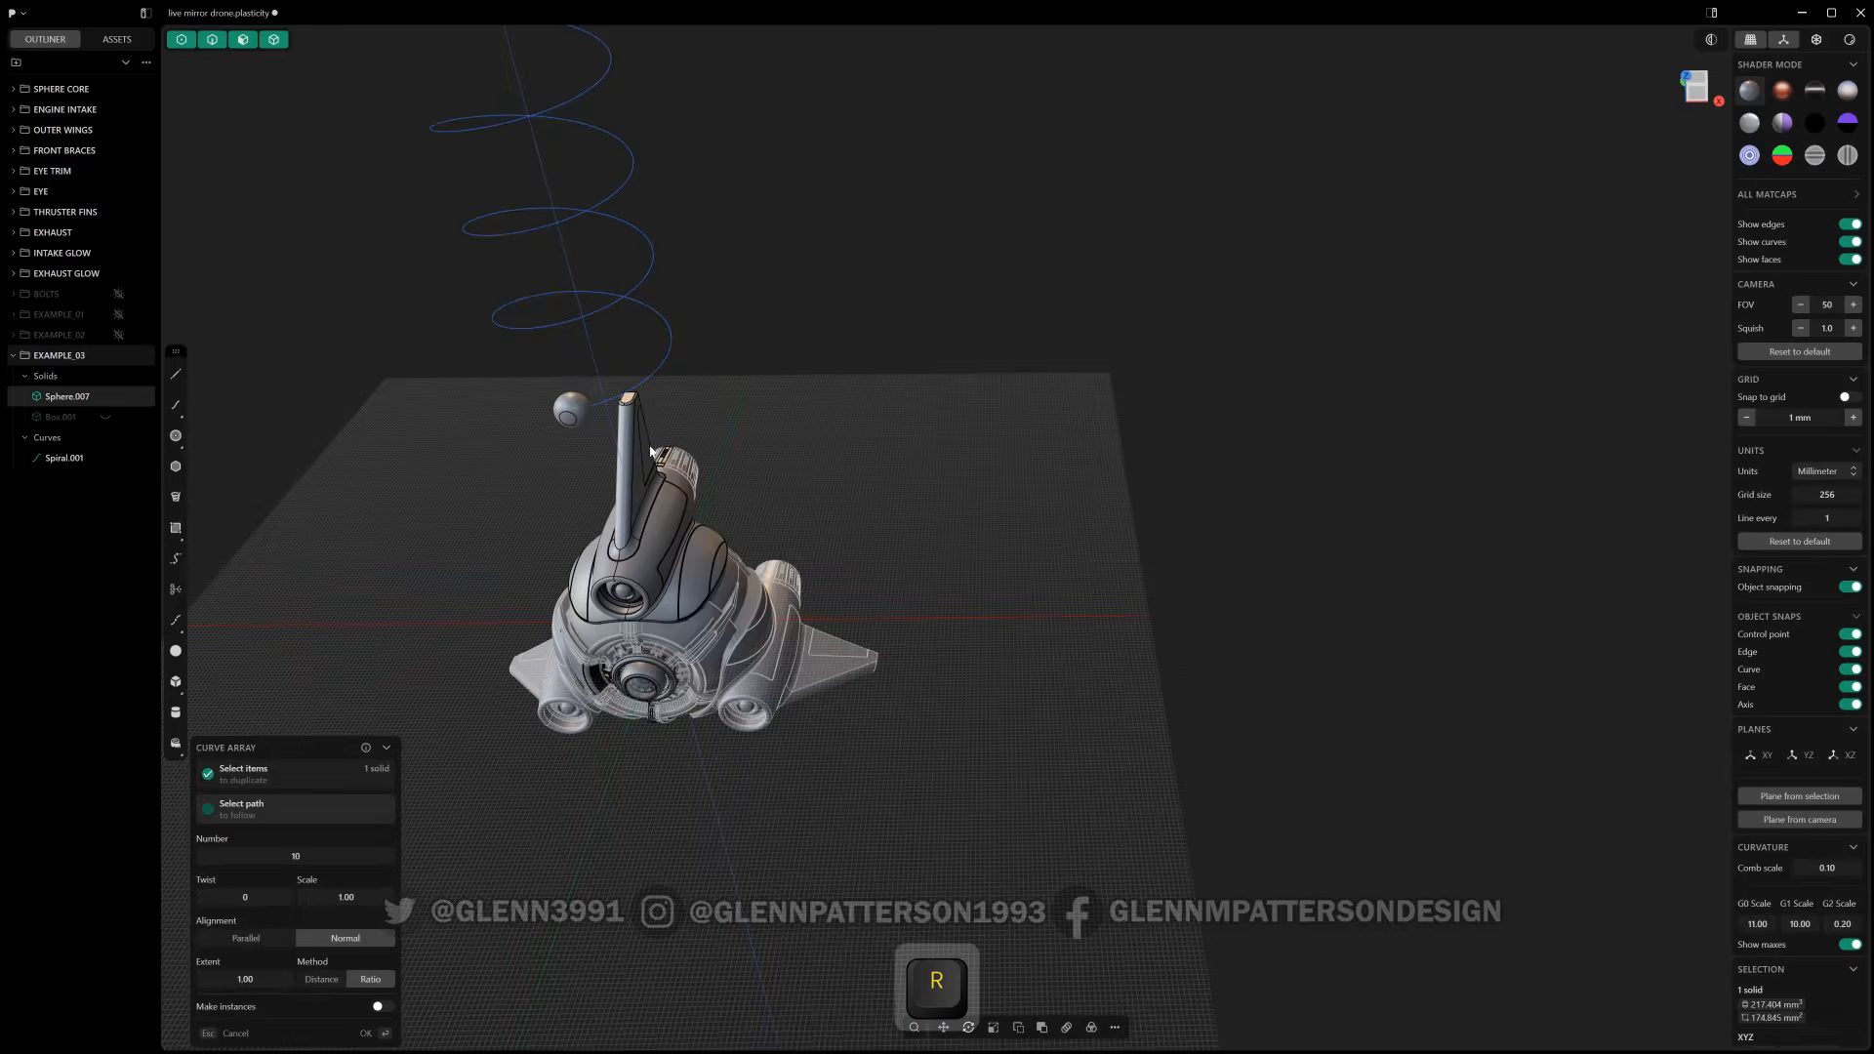
{"action": "left_click", "coordinate": [654, 373]}
{"action": "scroll", "coordinate": [654, 378], "scroll_direction": "up", "scroll_amount": 19, "text": "shift"}
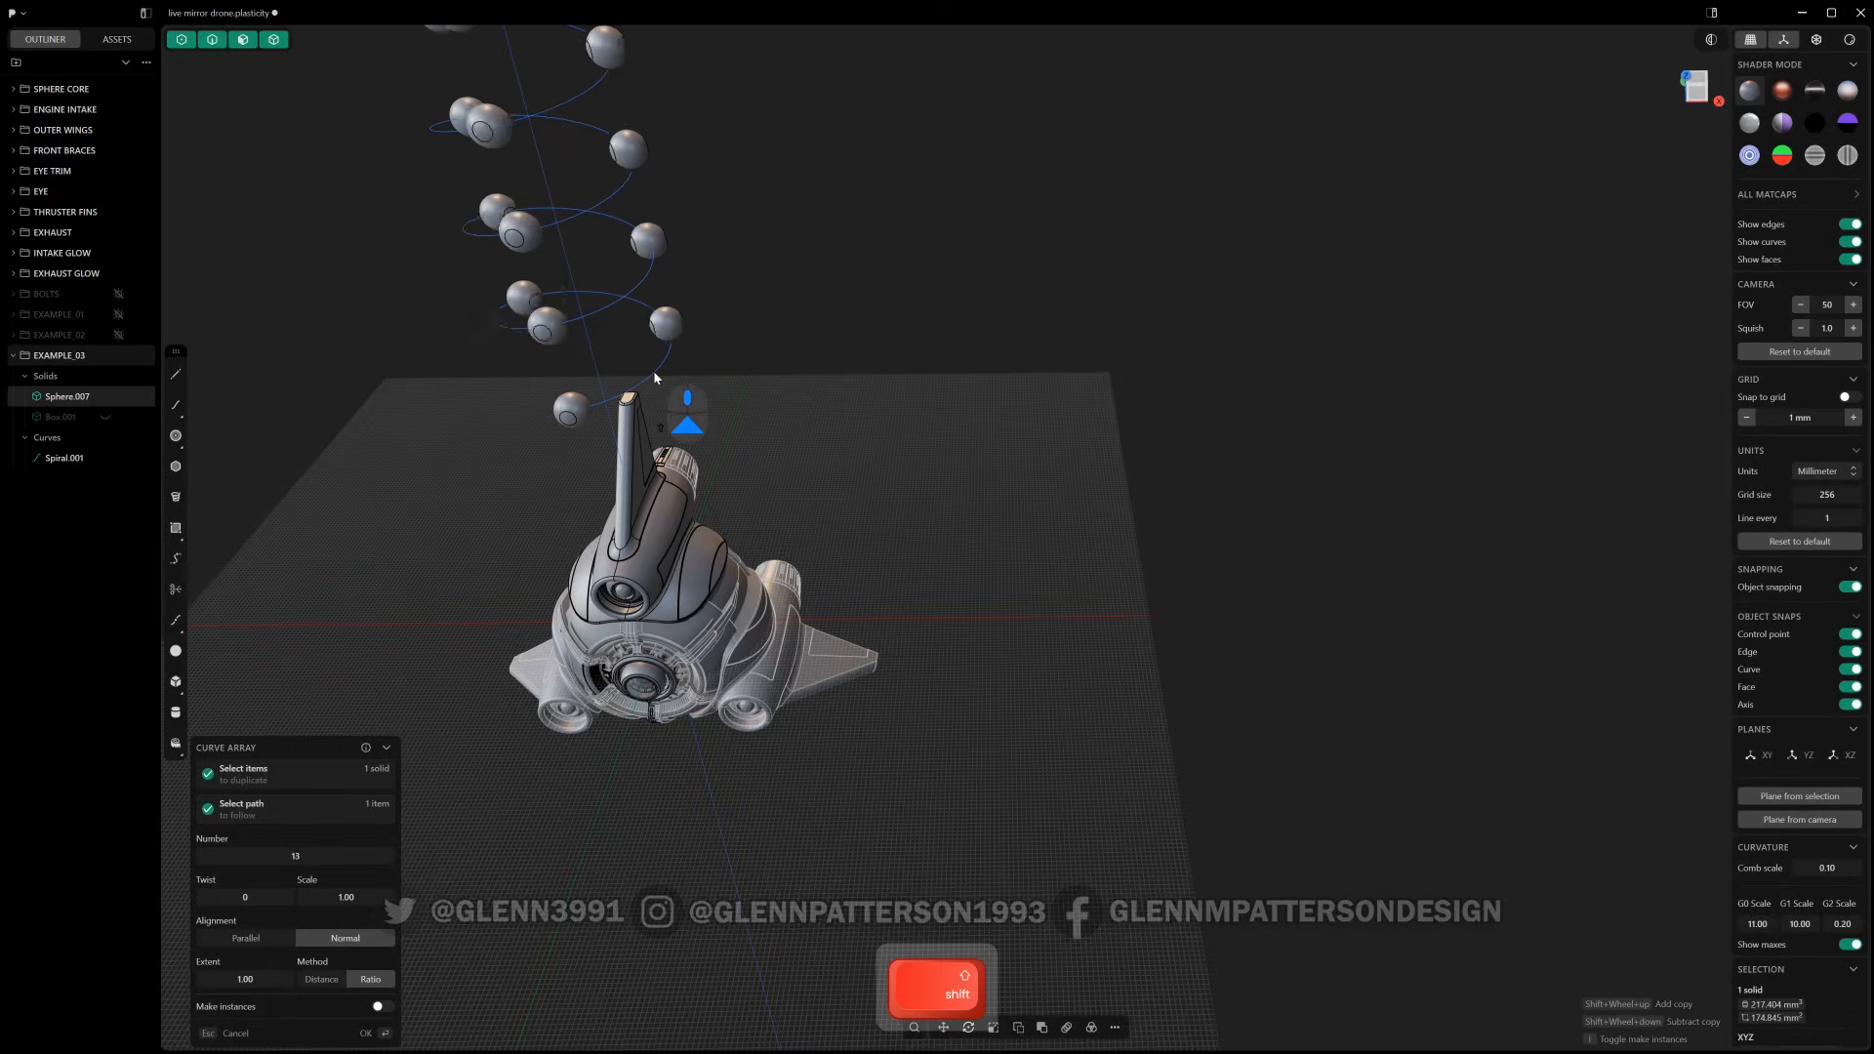
{"action": "scroll", "coordinate": [673, 366], "scroll_direction": "up", "scroll_amount": 5, "text": "shift"}
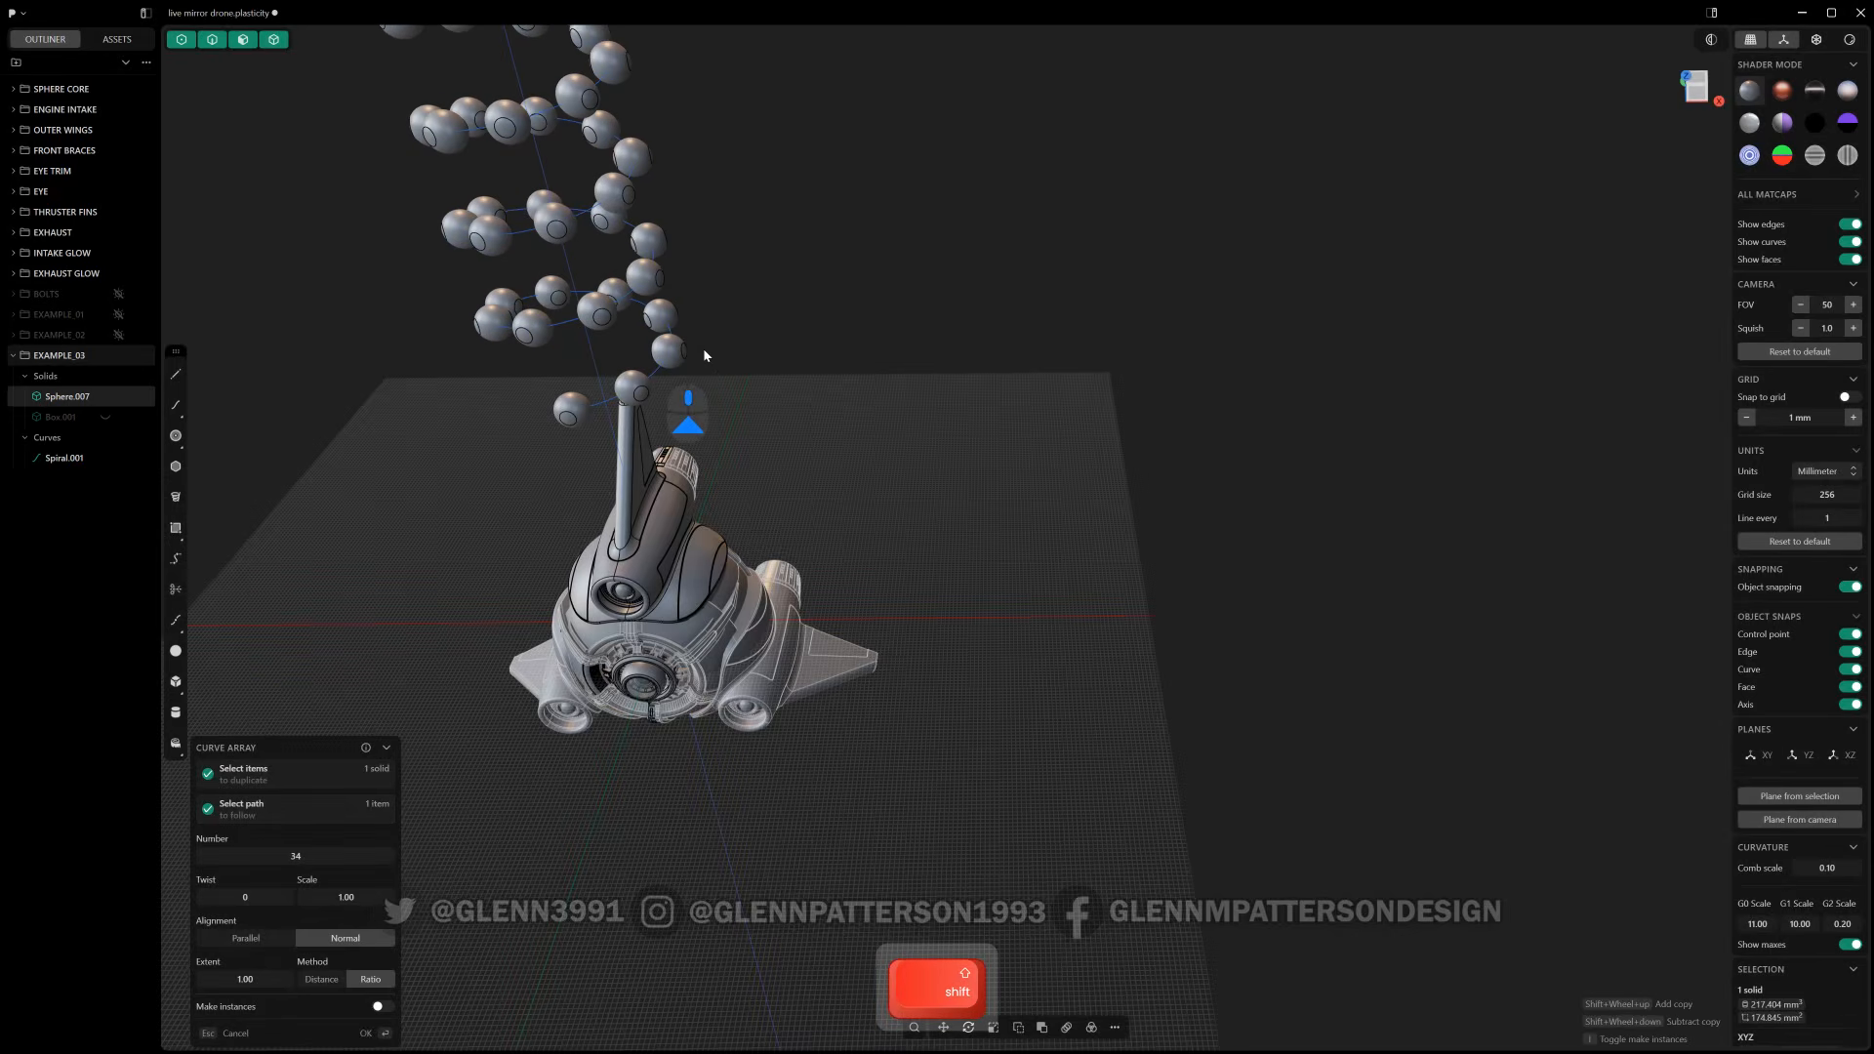
{"action": "right_click", "coordinate": [762, 350]}
{"action": "middle_click_drag", "start_coordinate": [705, 314], "coordinate": [732, 362]}
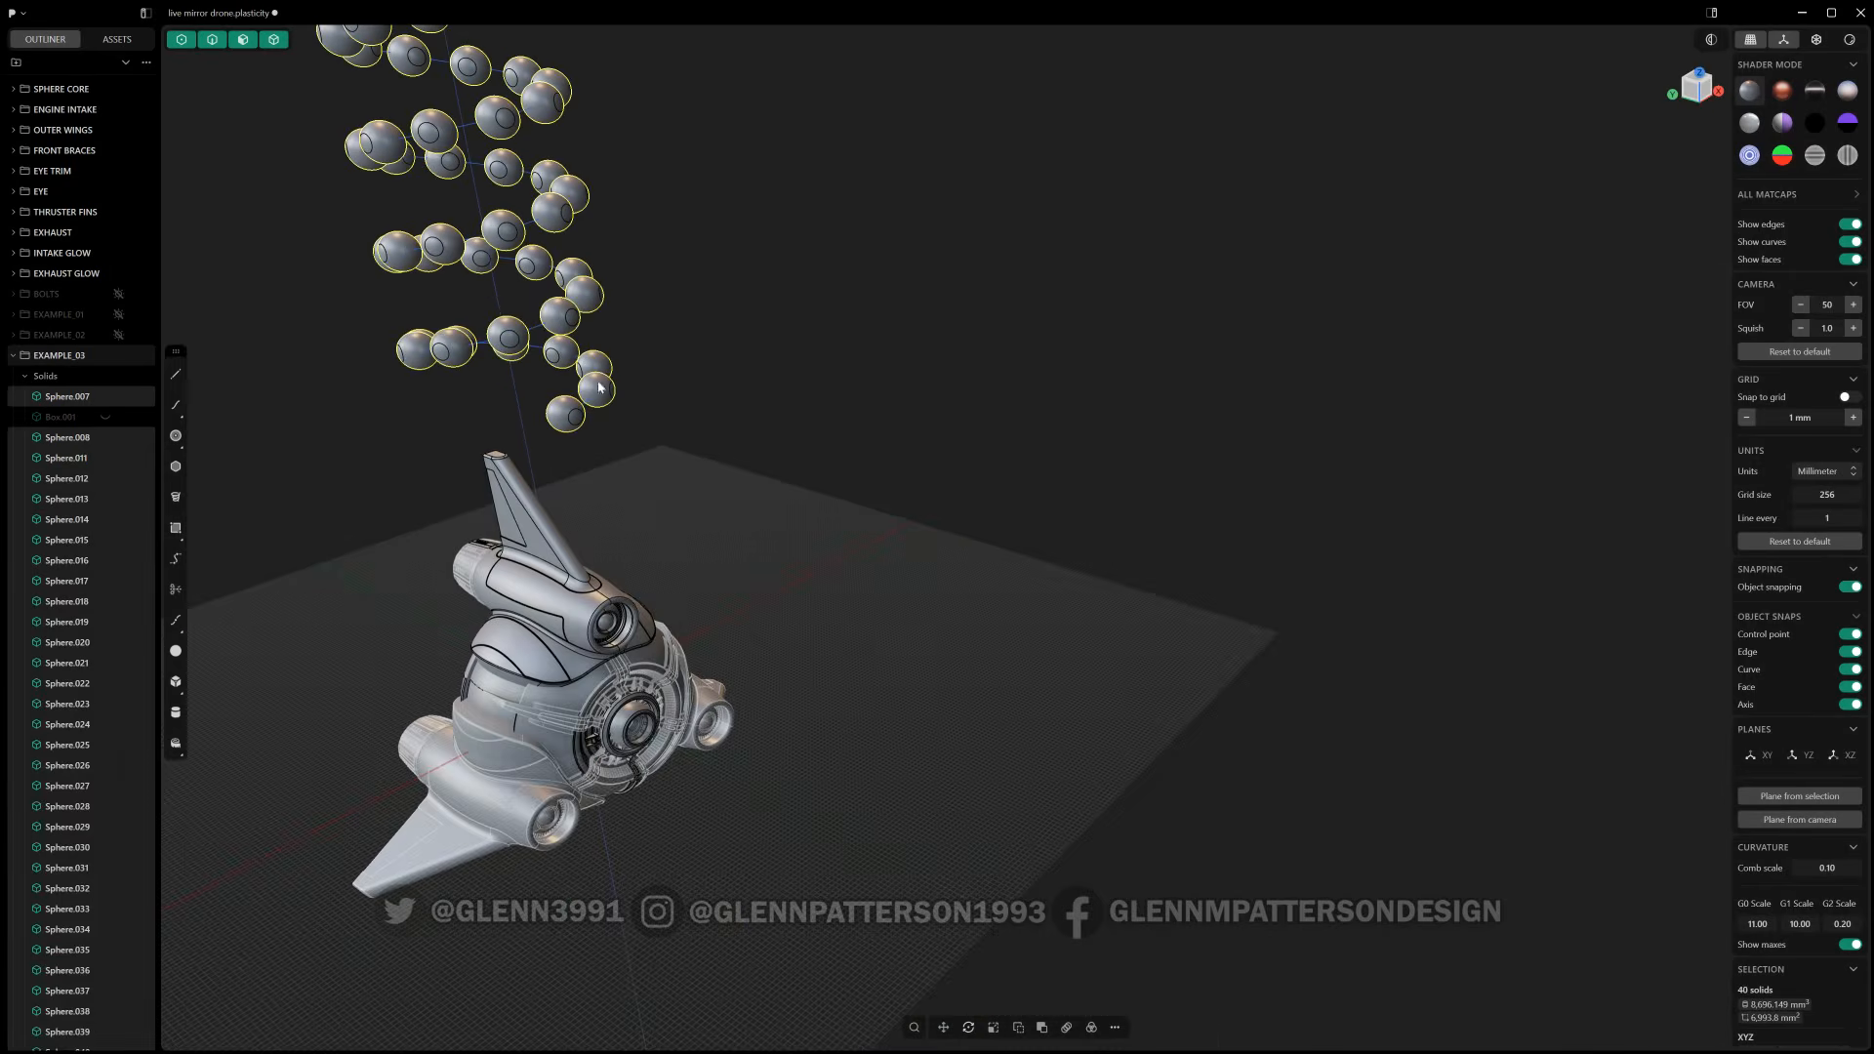
{"action": "middle_click_drag", "start_coordinate": [599, 387], "coordinate": [726, 404]}
{"action": "left_click", "coordinate": [726, 404]}
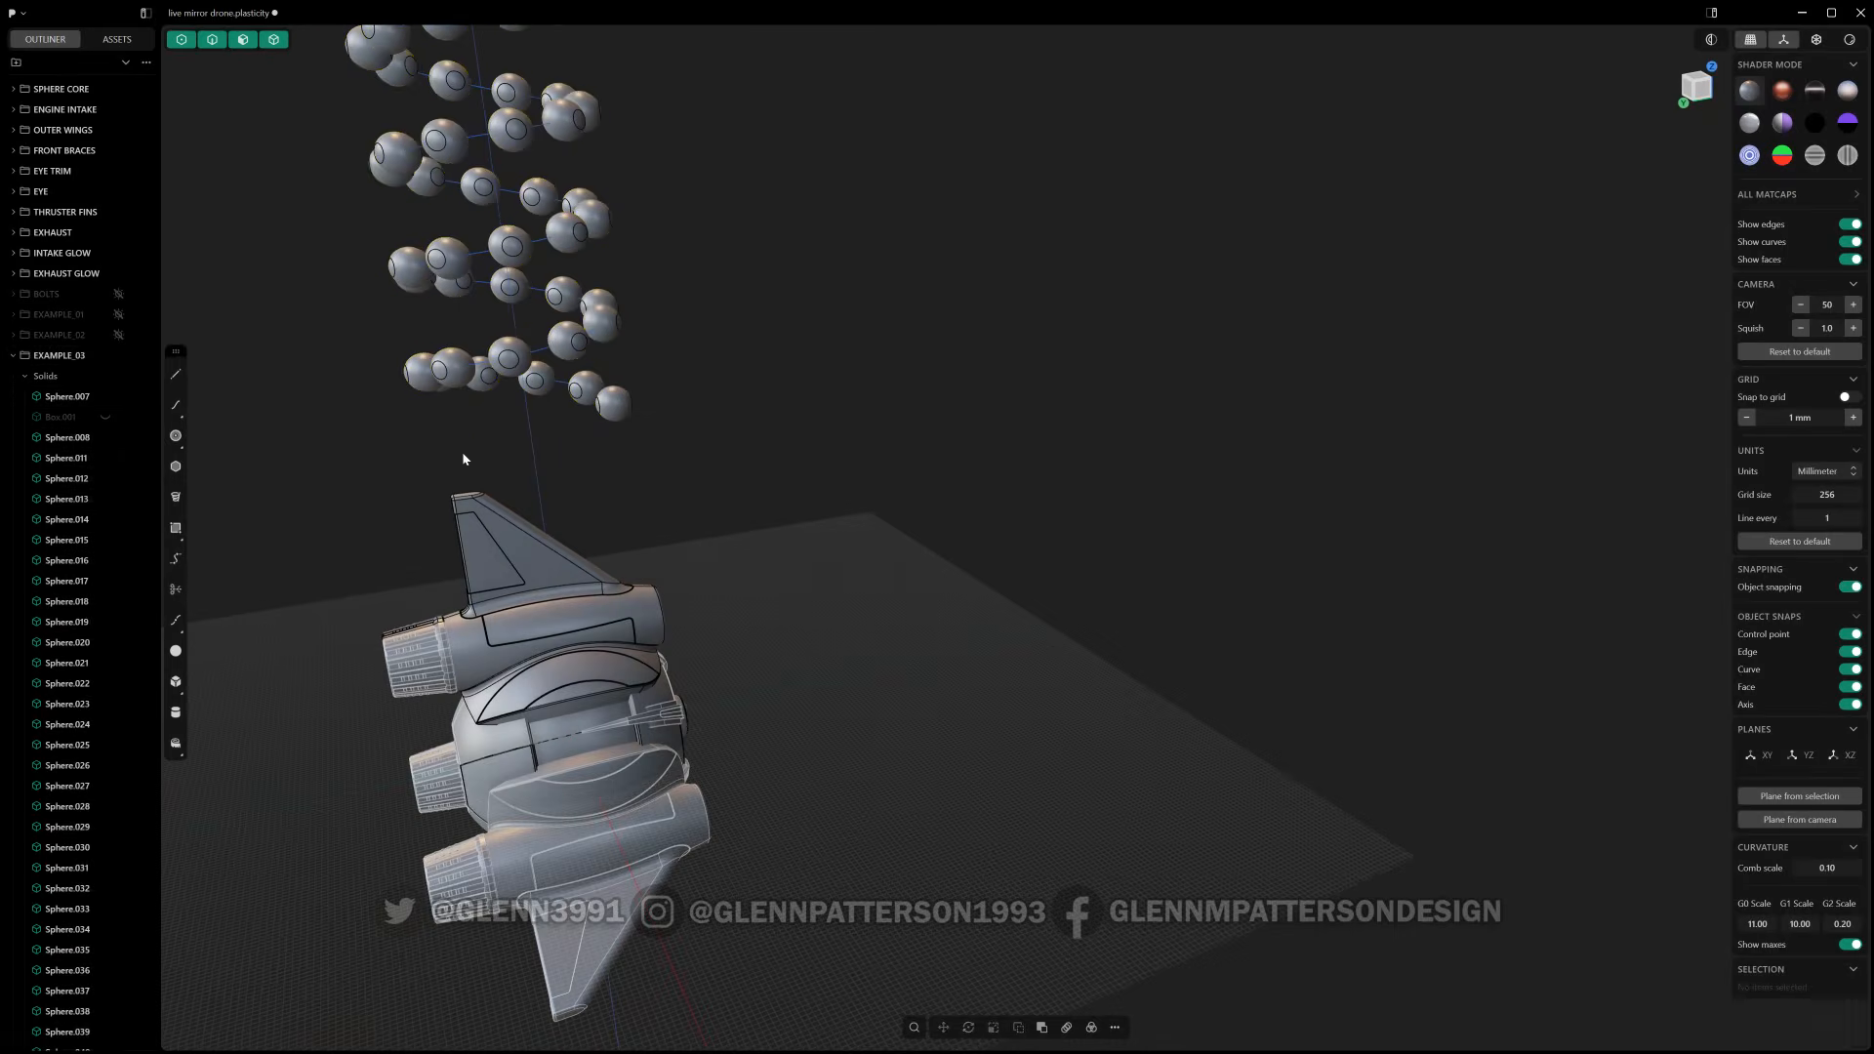
- Delete Sphere.008, the second sphere of the array, and undo the deletion
{"action": "left_click", "coordinate": [88, 438]}
{"action": "key", "text": "Delete"}
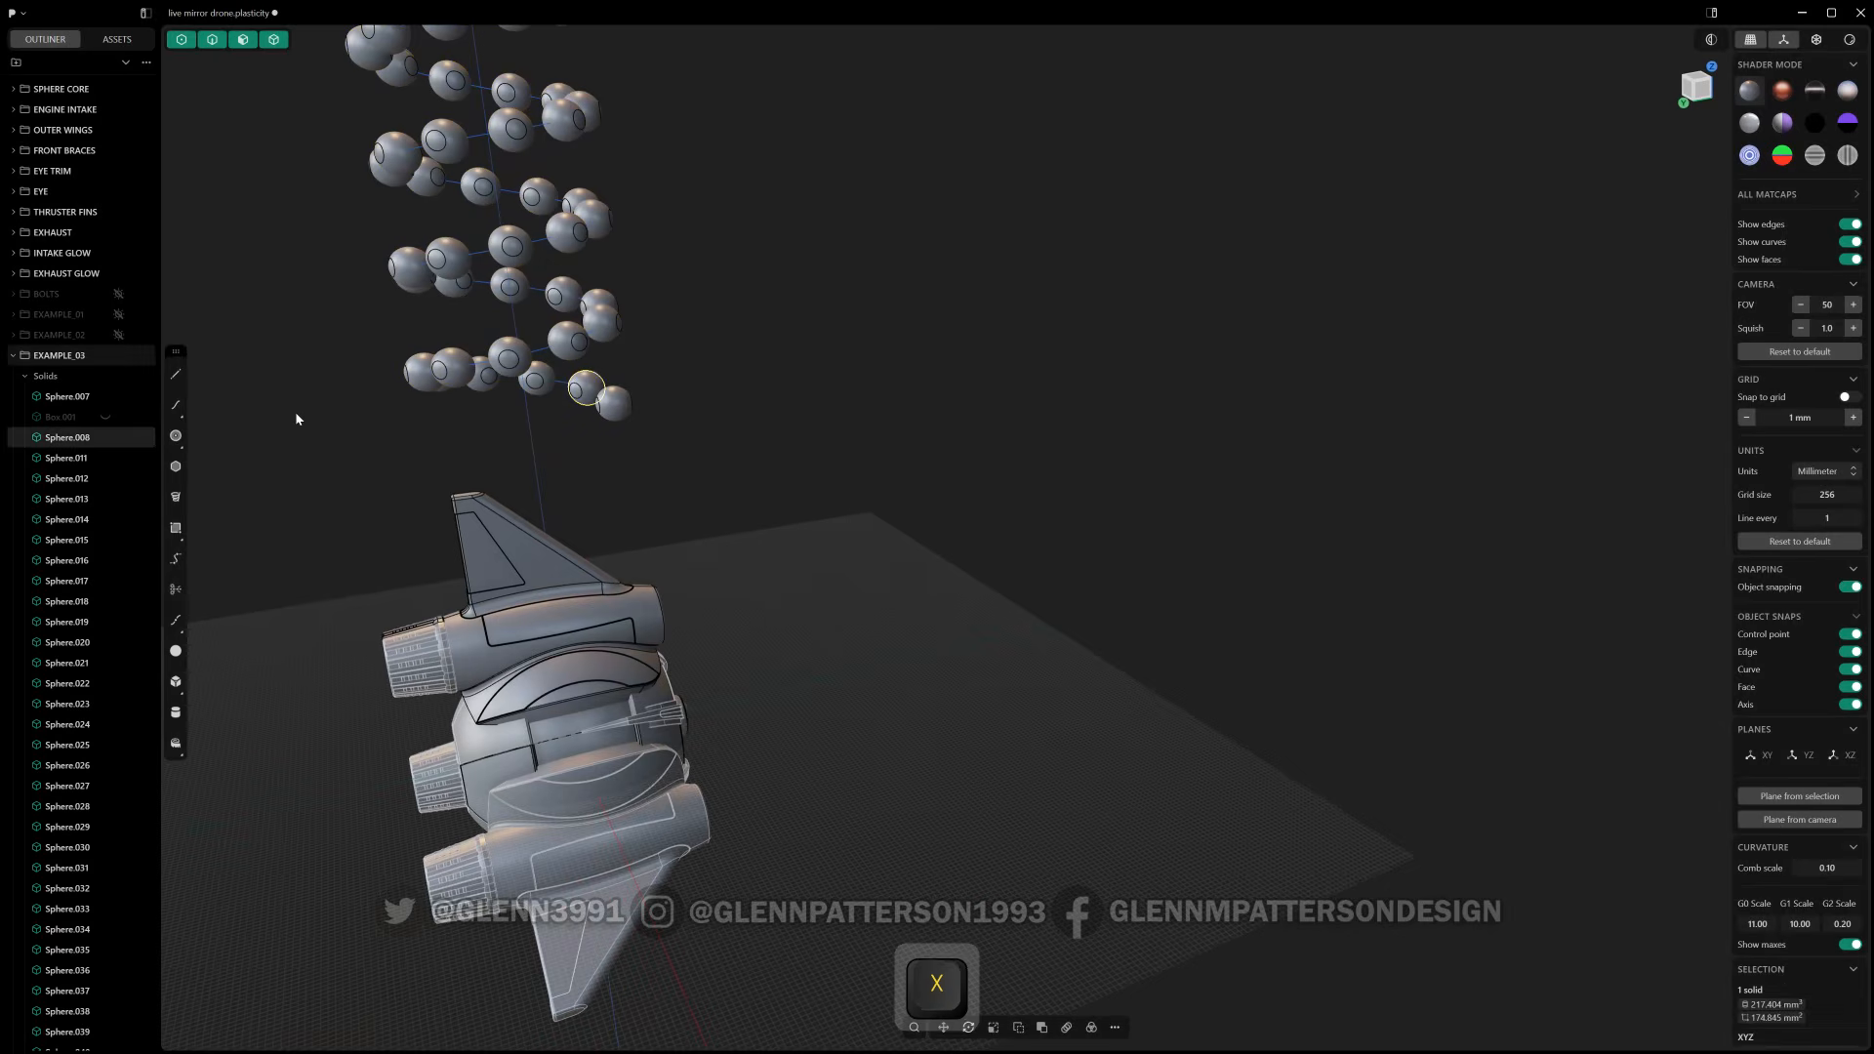
{"action": "scroll", "coordinate": [565, 391], "scroll_direction": "up", "scroll_amount": 3}
{"action": "key", "text": "ctrl+z"}
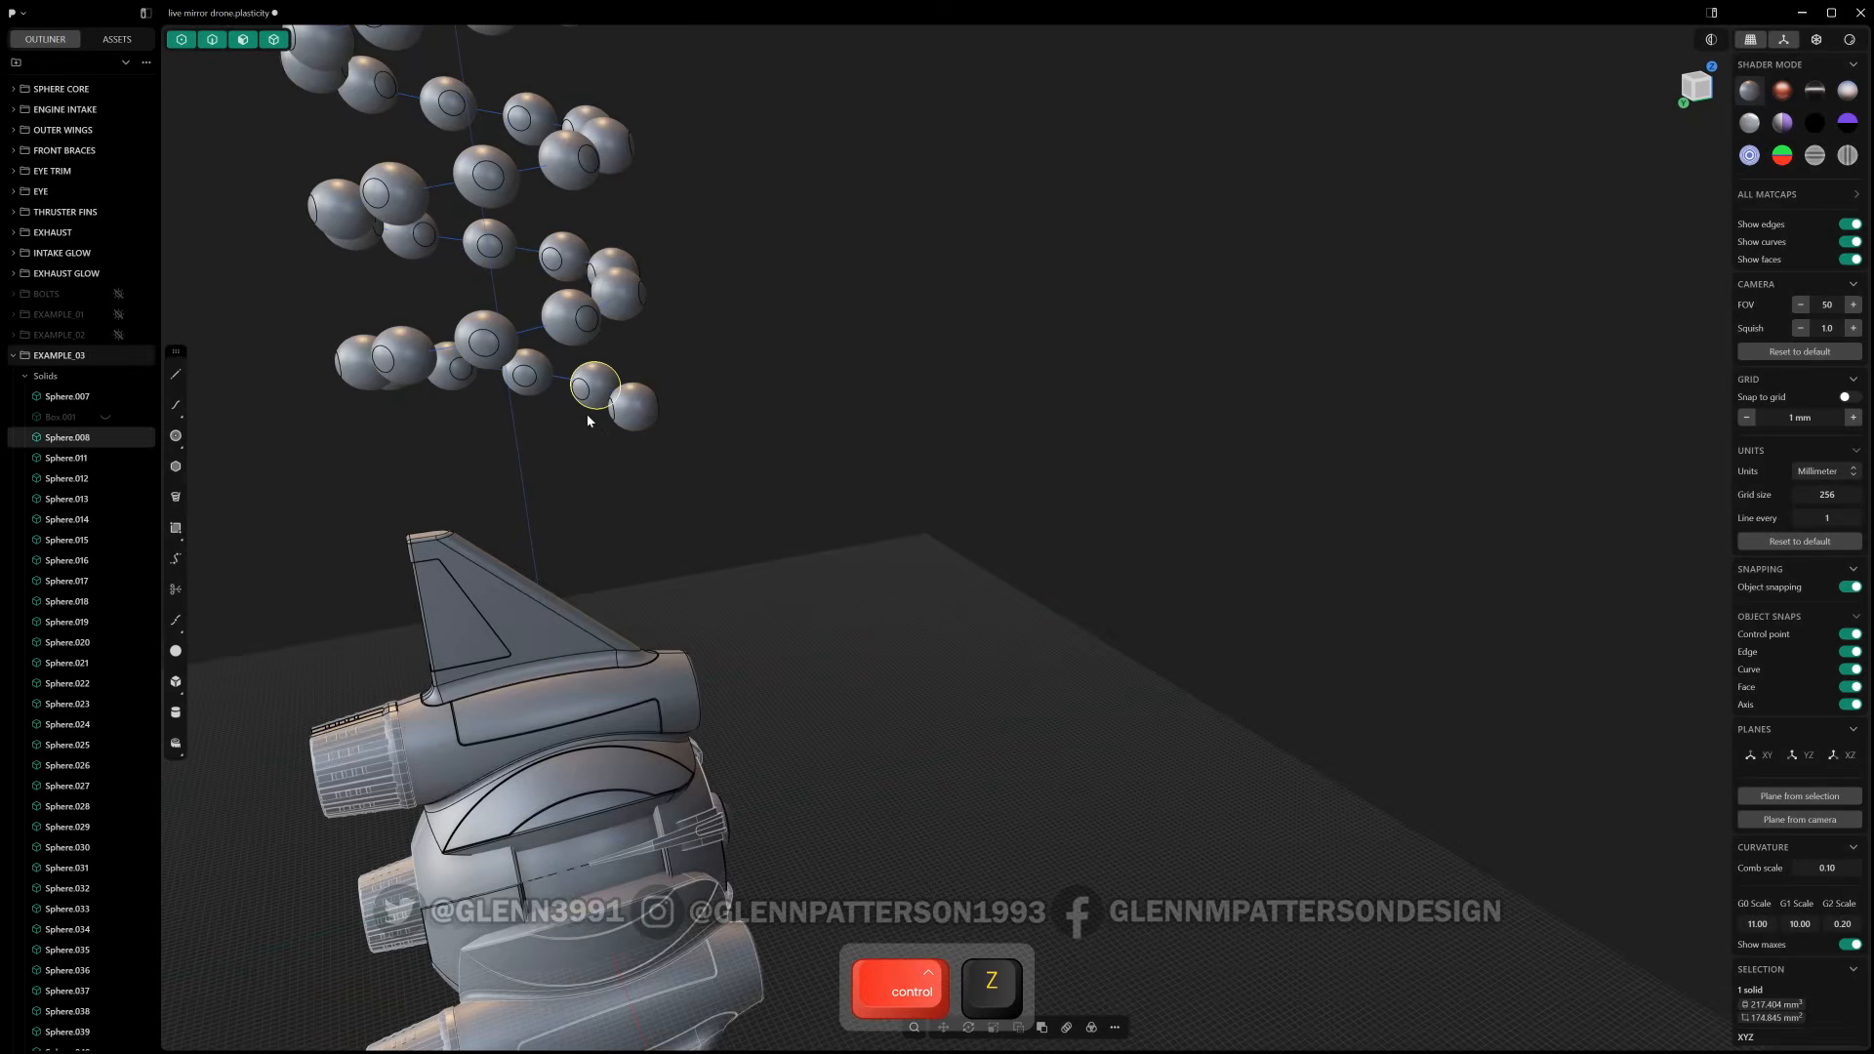
- Delete the original sphere at the helix's lower end, and undo both that deletion and the sphere array
{"action": "left_click", "coordinate": [66, 422]}
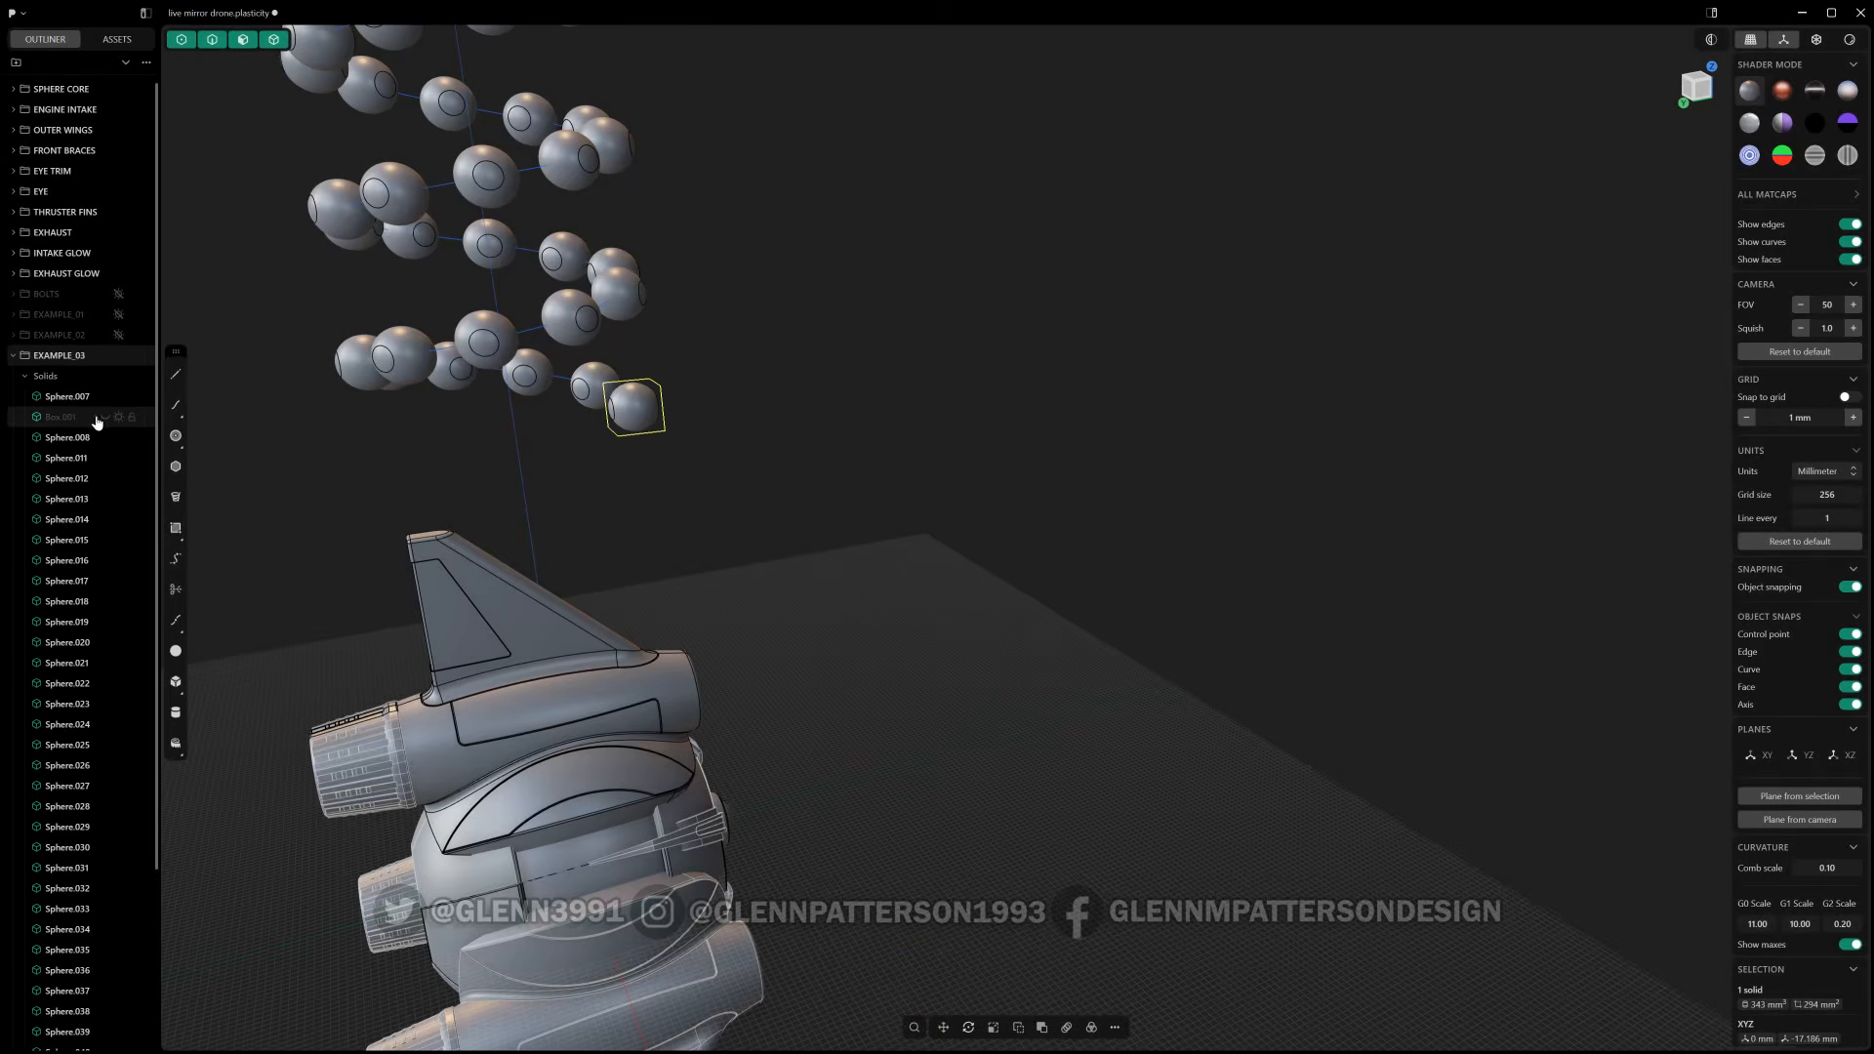
{"action": "left_click", "coordinate": [35, 403]}
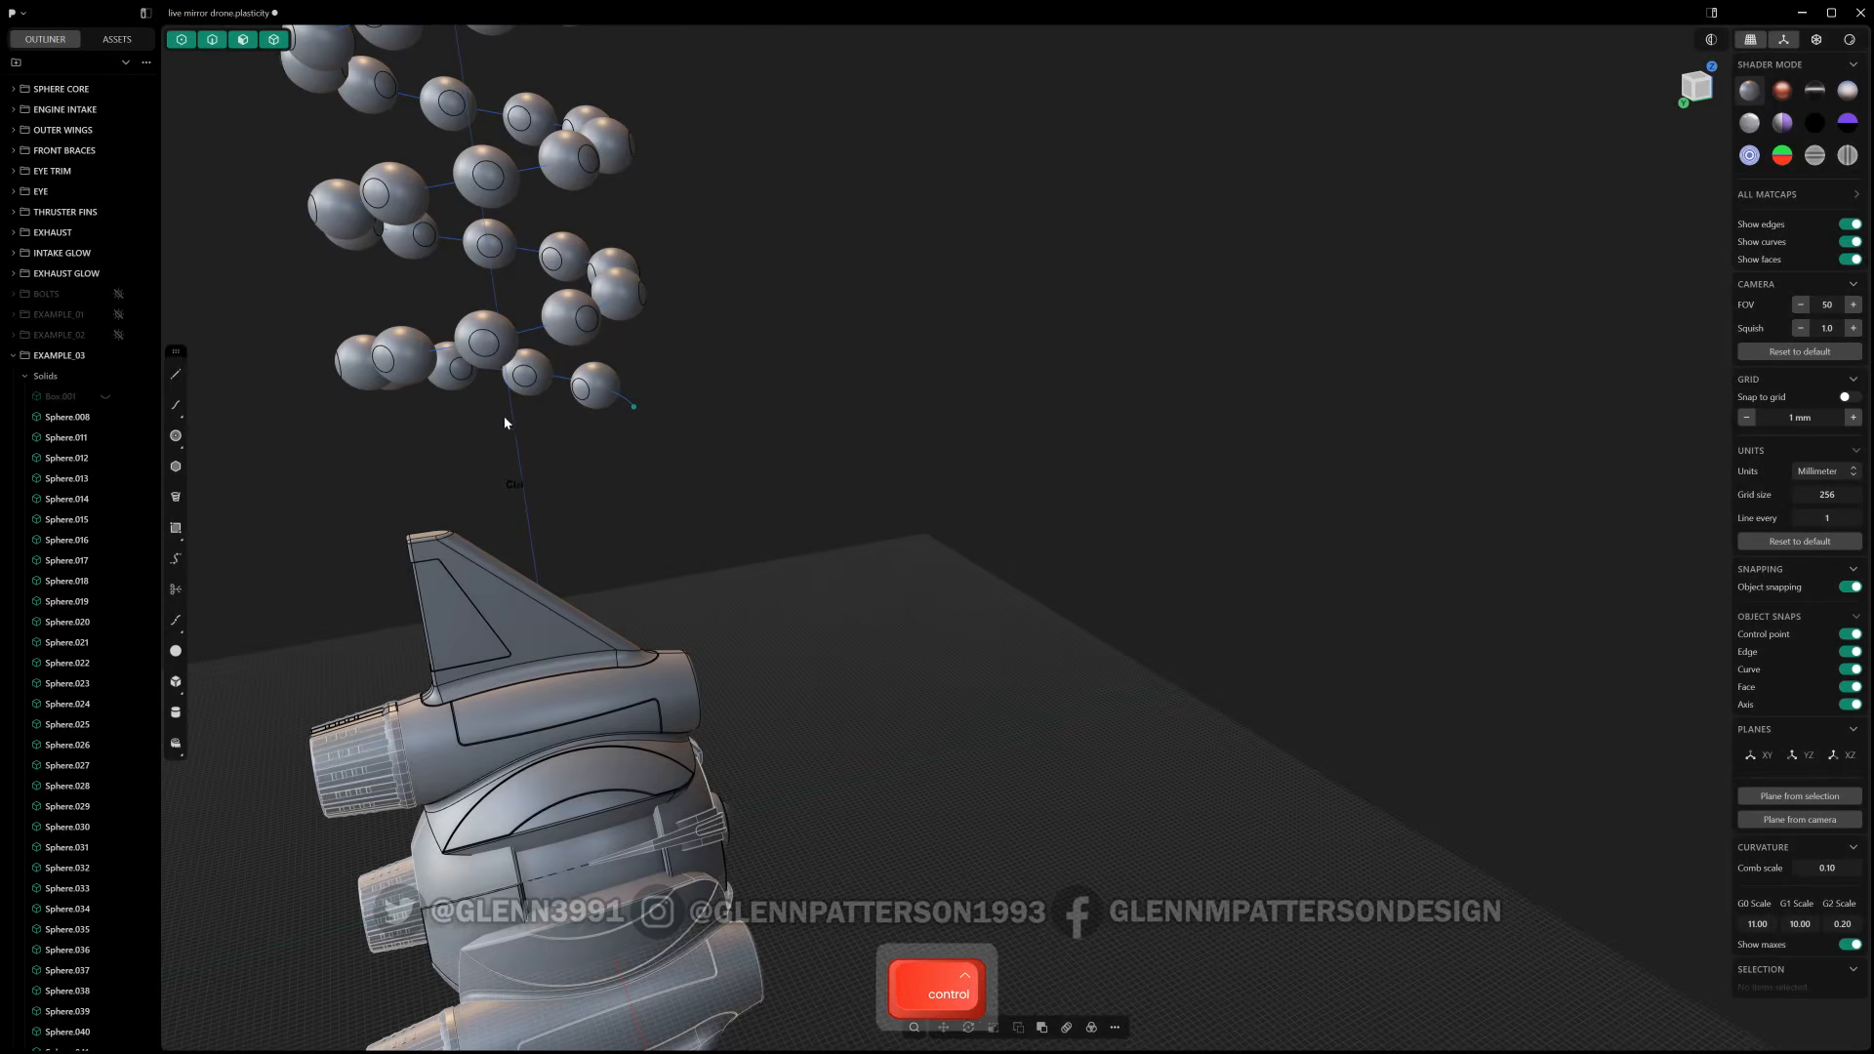
{"action": "key", "text": "ctrl+z"}
{"action": "key", "text": "ctrl+z"}
{"action": "key", "text": "ctrl+z"}
{"action": "key", "text": "ctrl+z"}
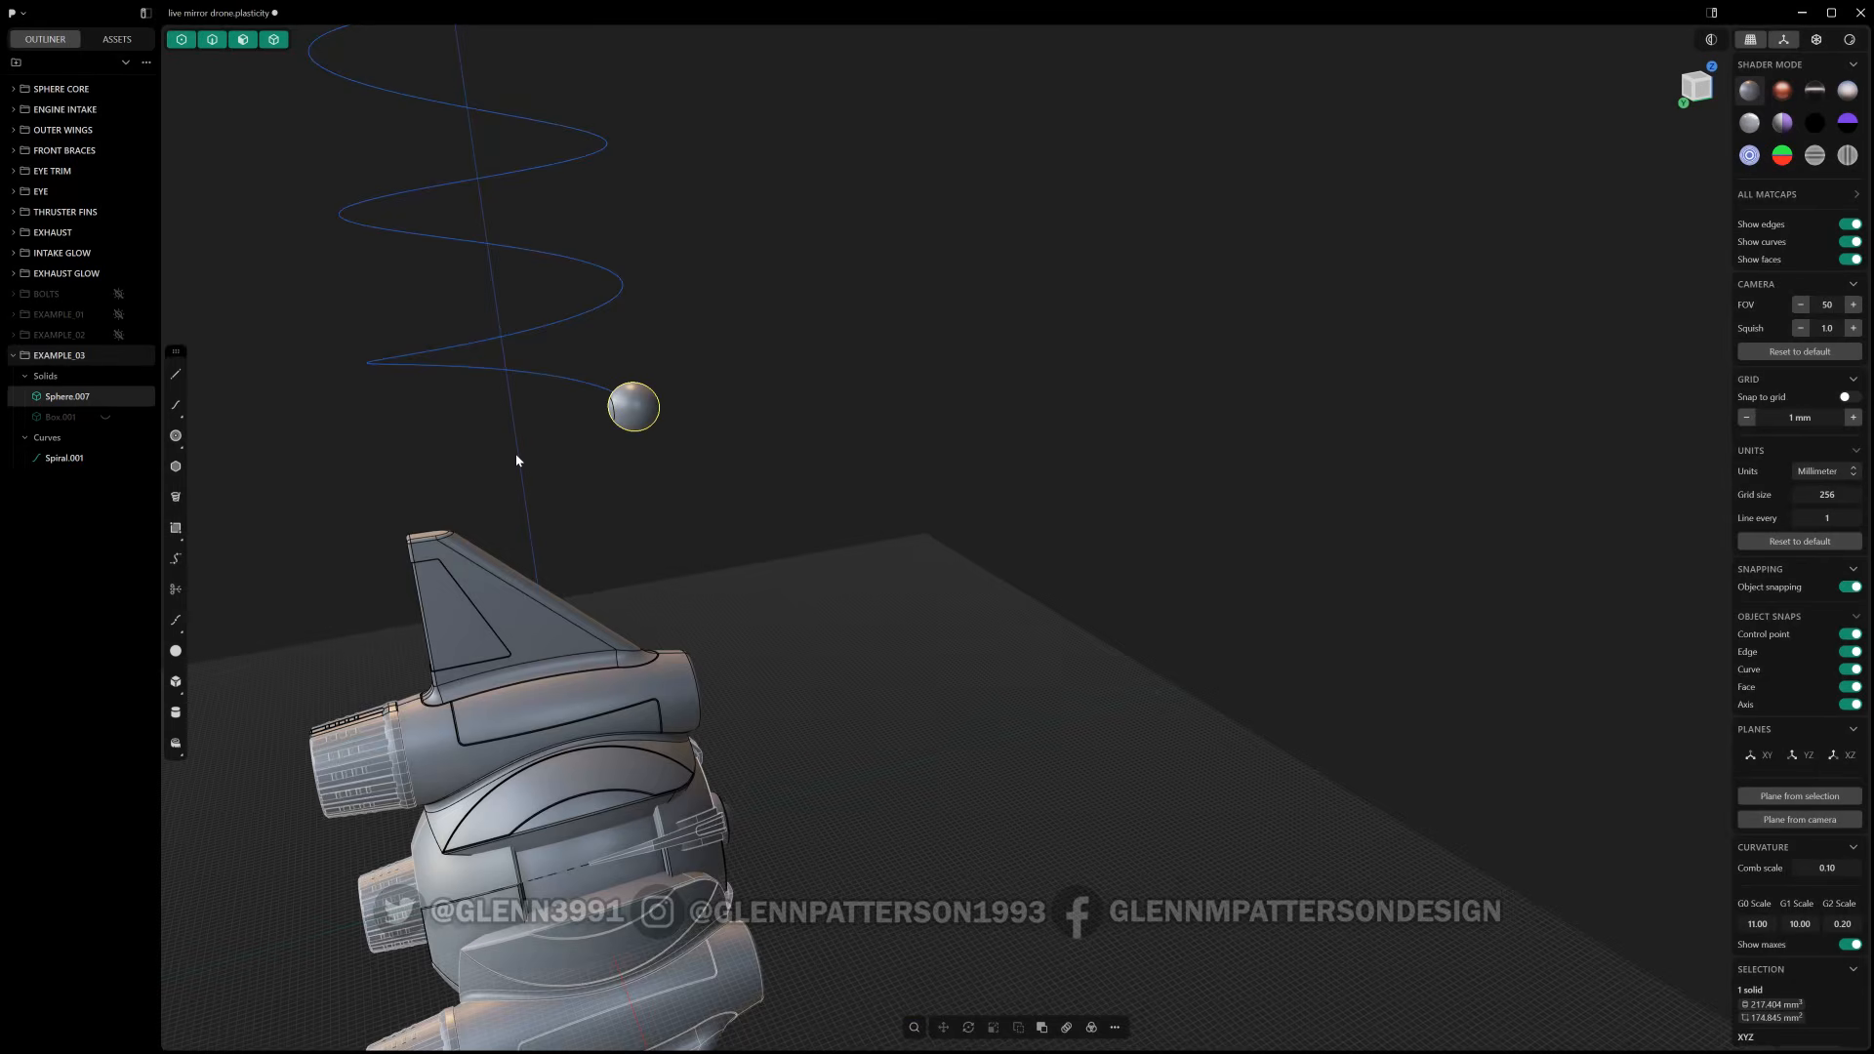
- Create an instance of the sphere at the helix's lower end, keeping it in place
{"action": "type", "text": "fCRE"}
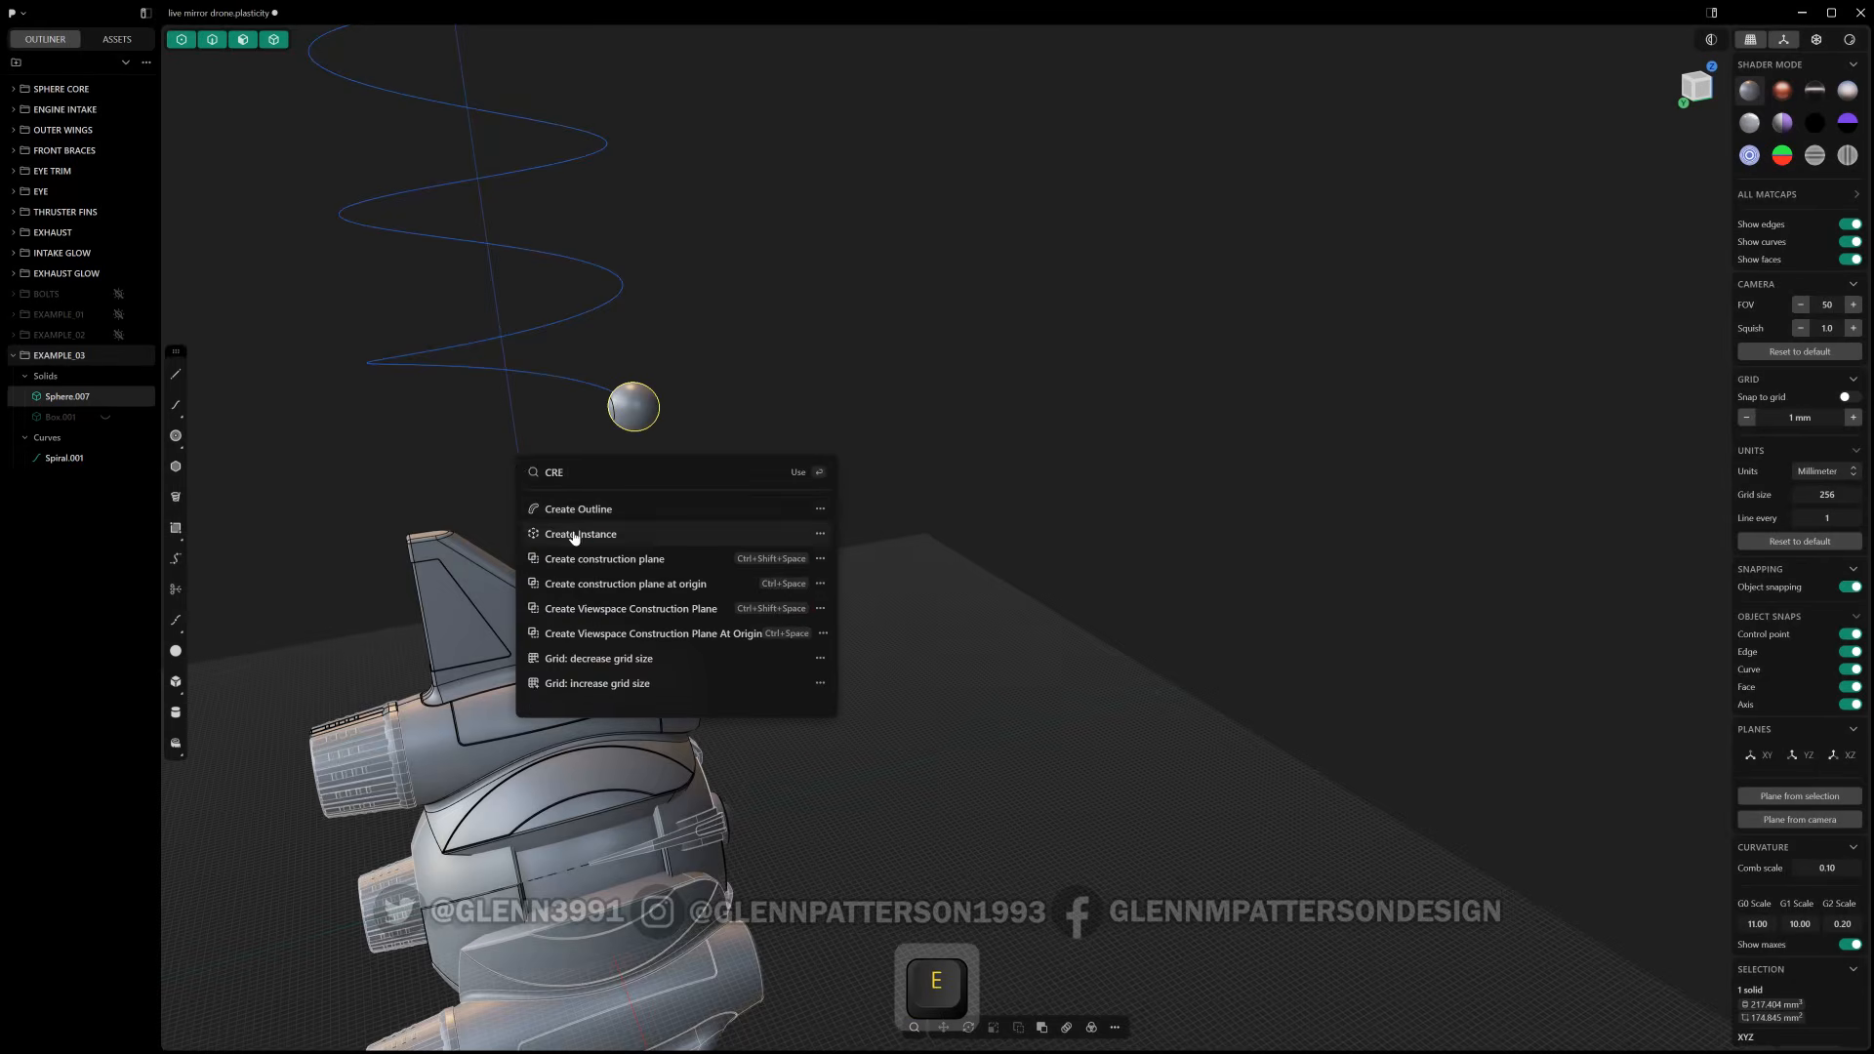
{"action": "left_click", "coordinate": [574, 538]}
{"action": "left_click", "coordinate": [564, 465]}
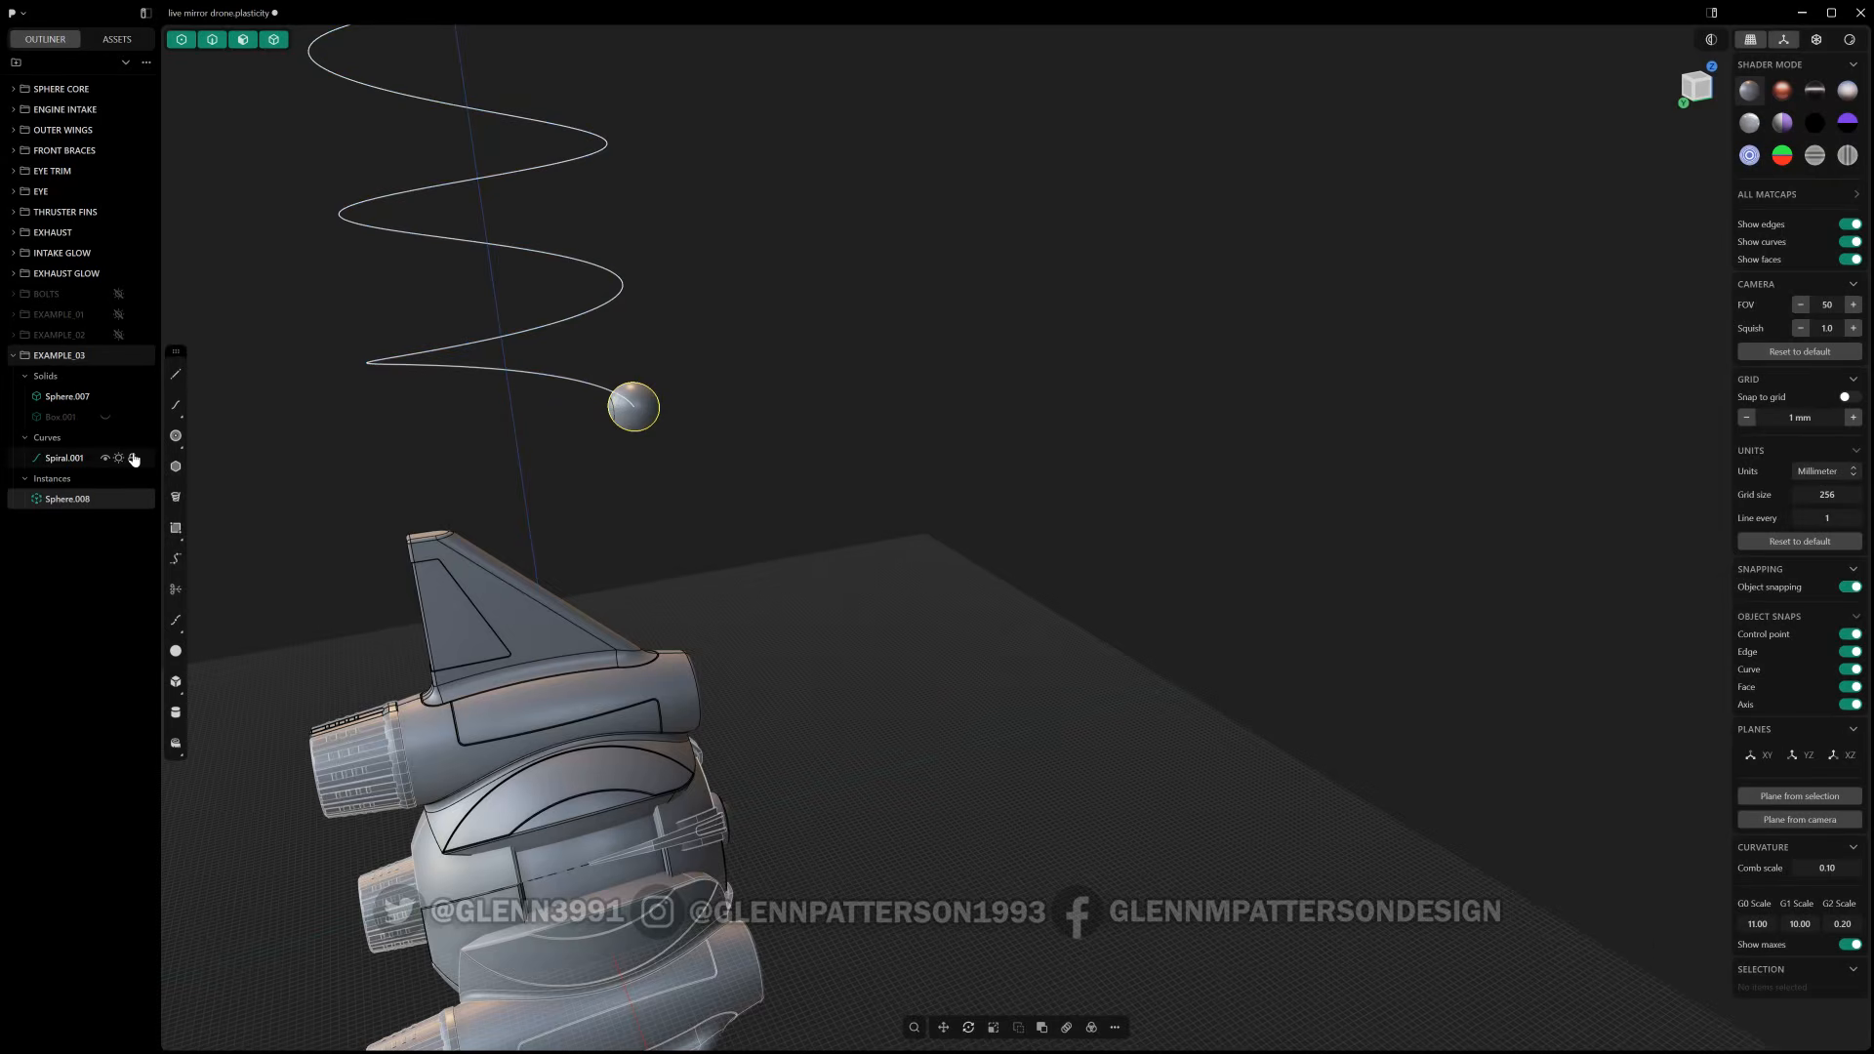
- Array the sphere instance along the helix with Curve Array, raising the number of copies above the default 10
{"action": "type", "text": "fcu"}
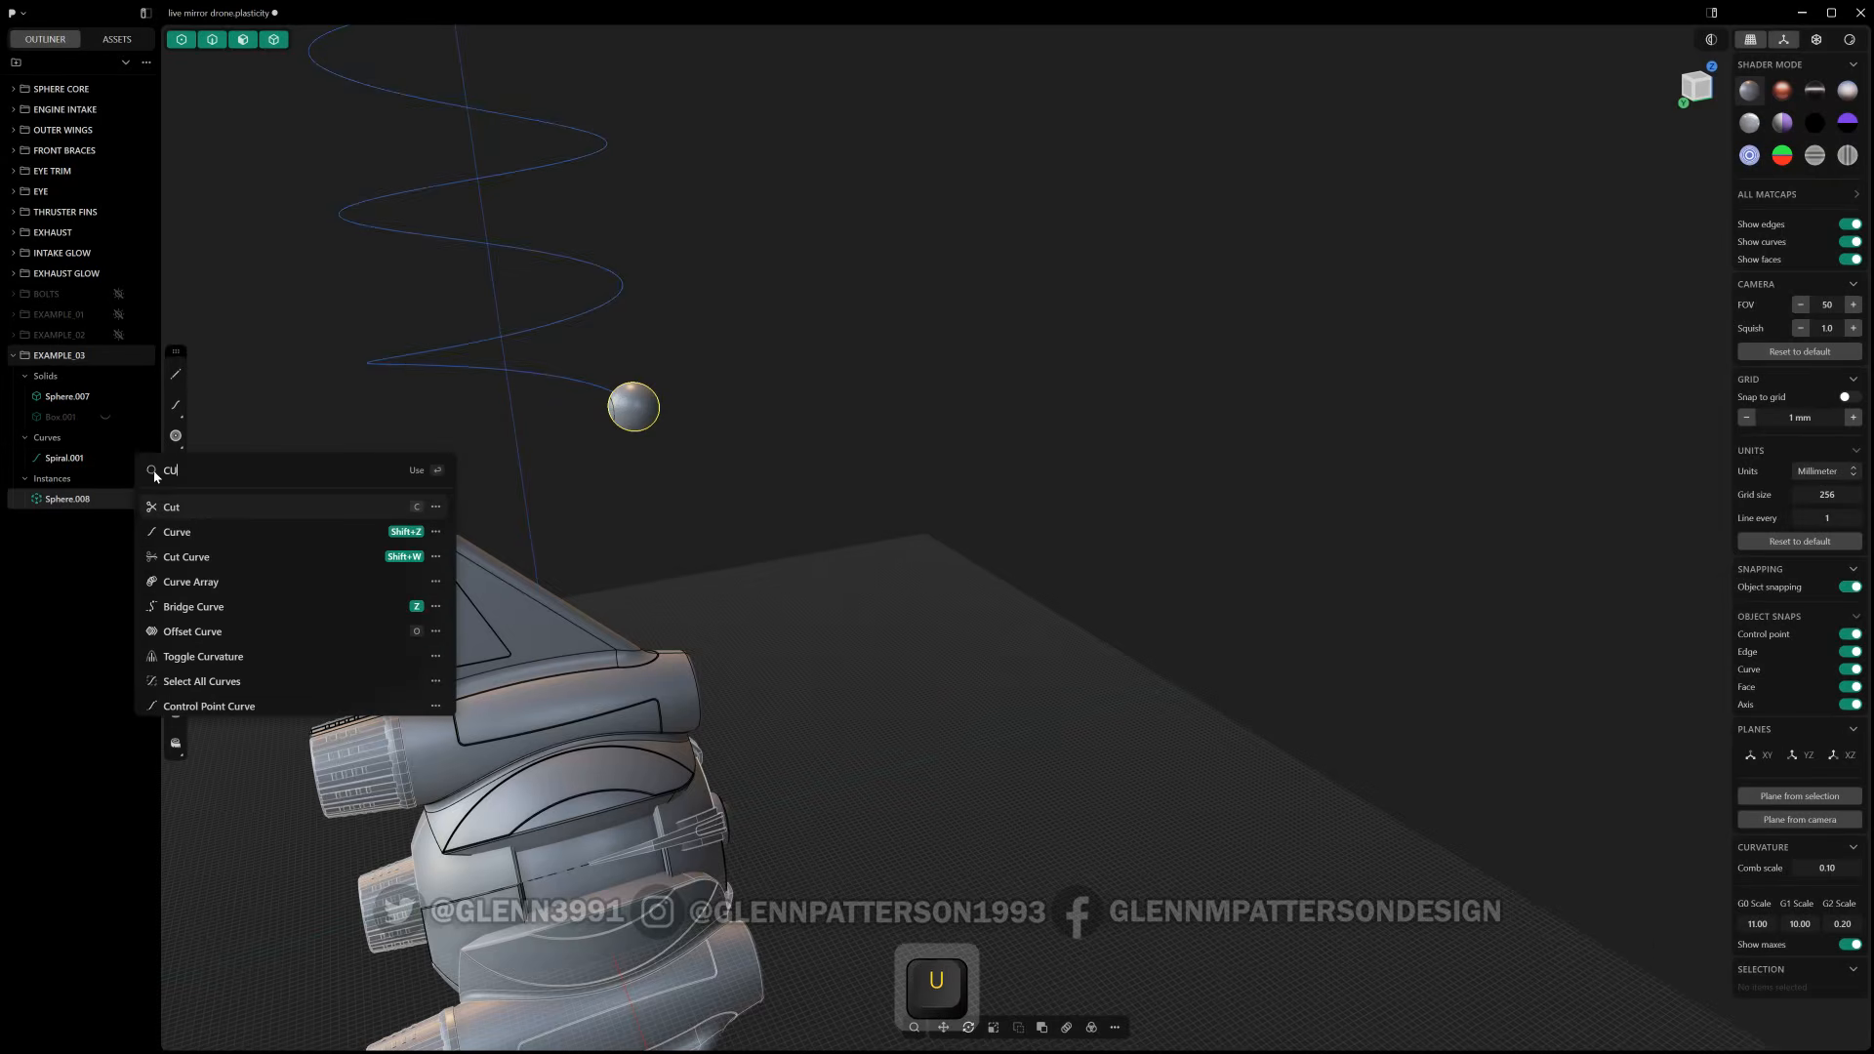
{"action": "left_click", "coordinate": [199, 582]}
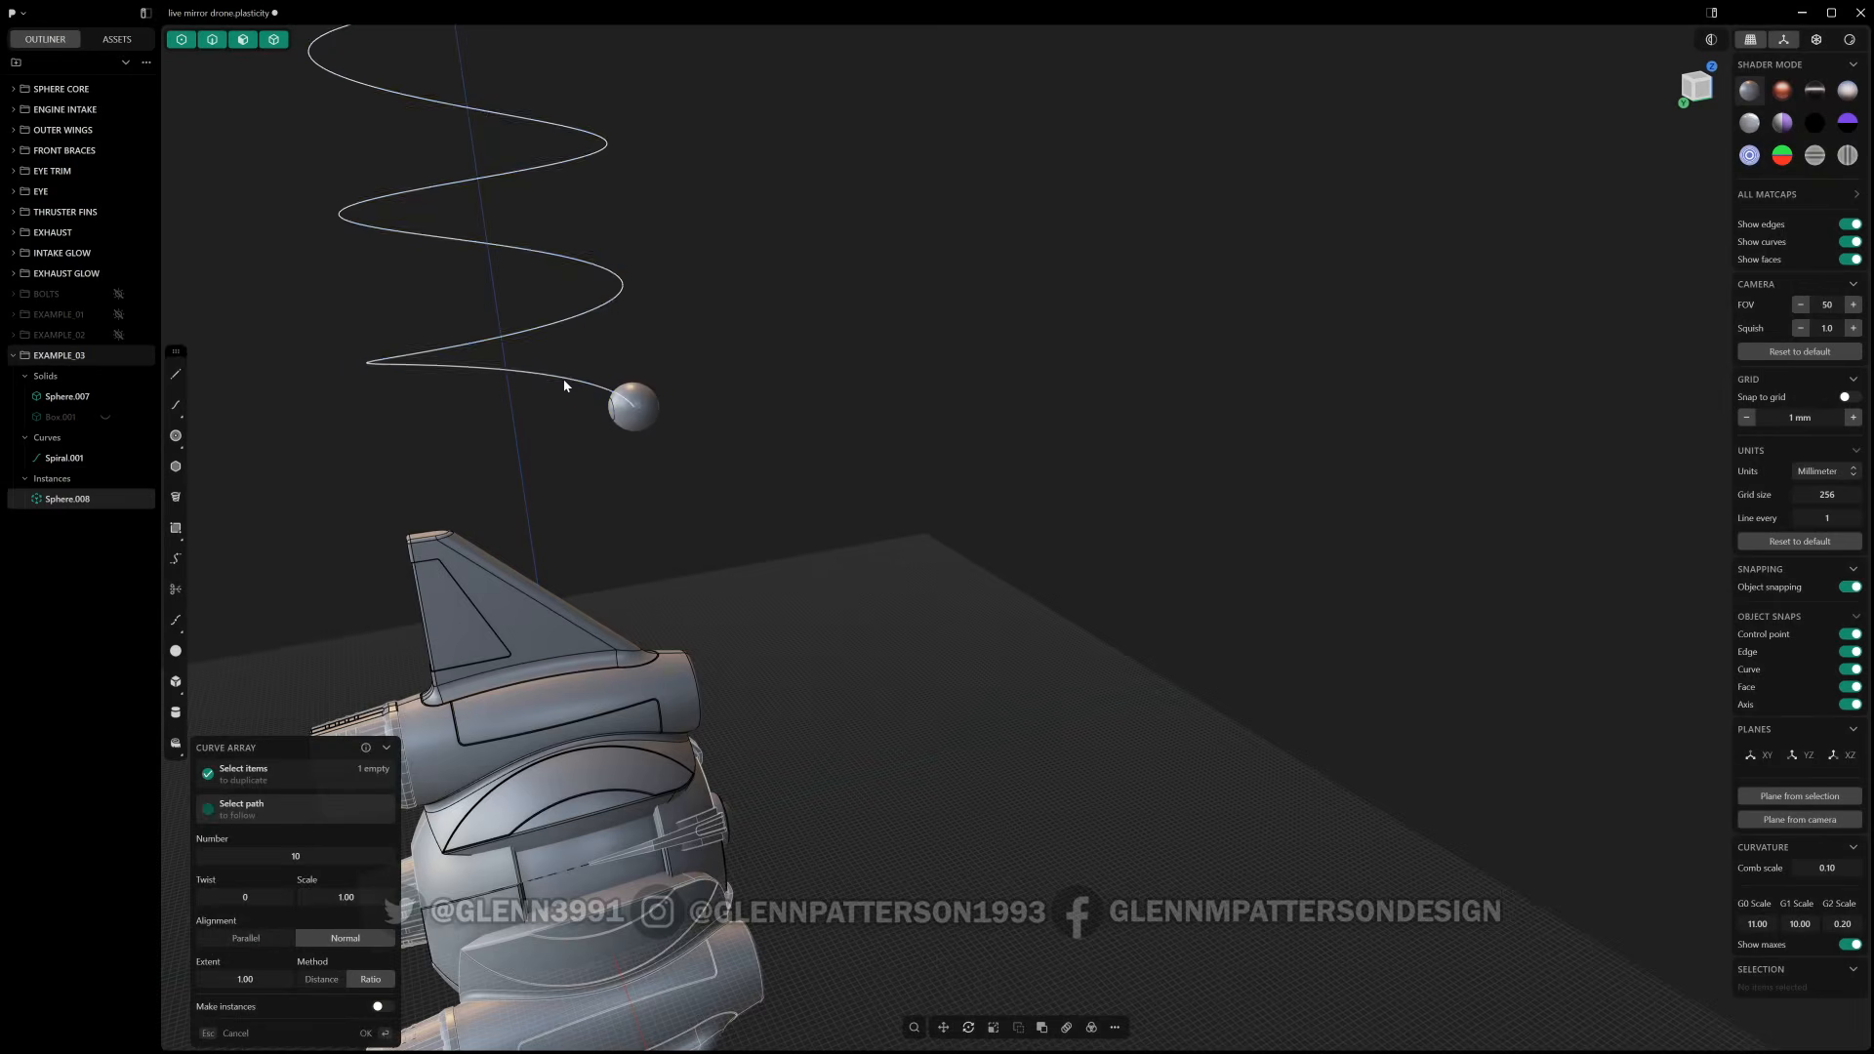
{"action": "left_click", "coordinate": [564, 378]}
{"action": "scroll", "coordinate": [582, 412], "scroll_direction": "up", "scroll_amount": 18, "text": "shift"}
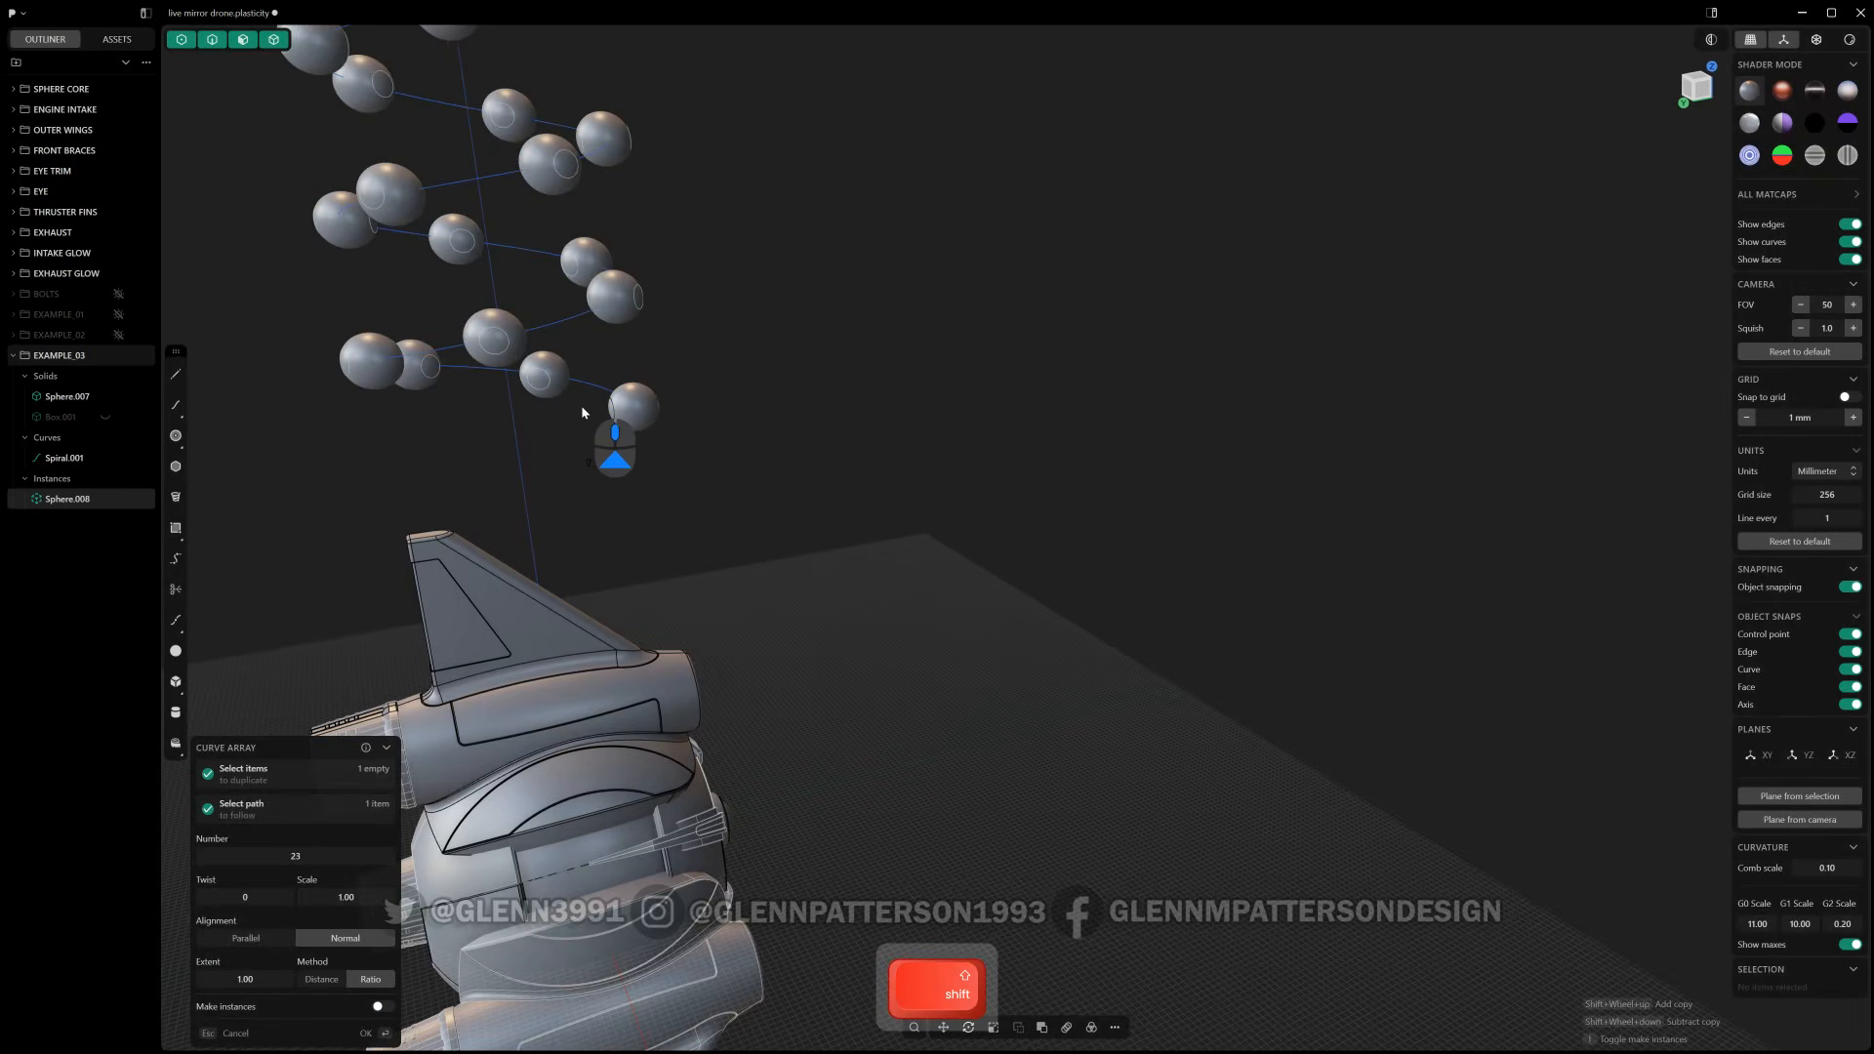
{"action": "scroll", "coordinate": [582, 412], "scroll_direction": "up", "scroll_amount": 2, "text": "shift"}
{"action": "right_click", "coordinate": [681, 365]}
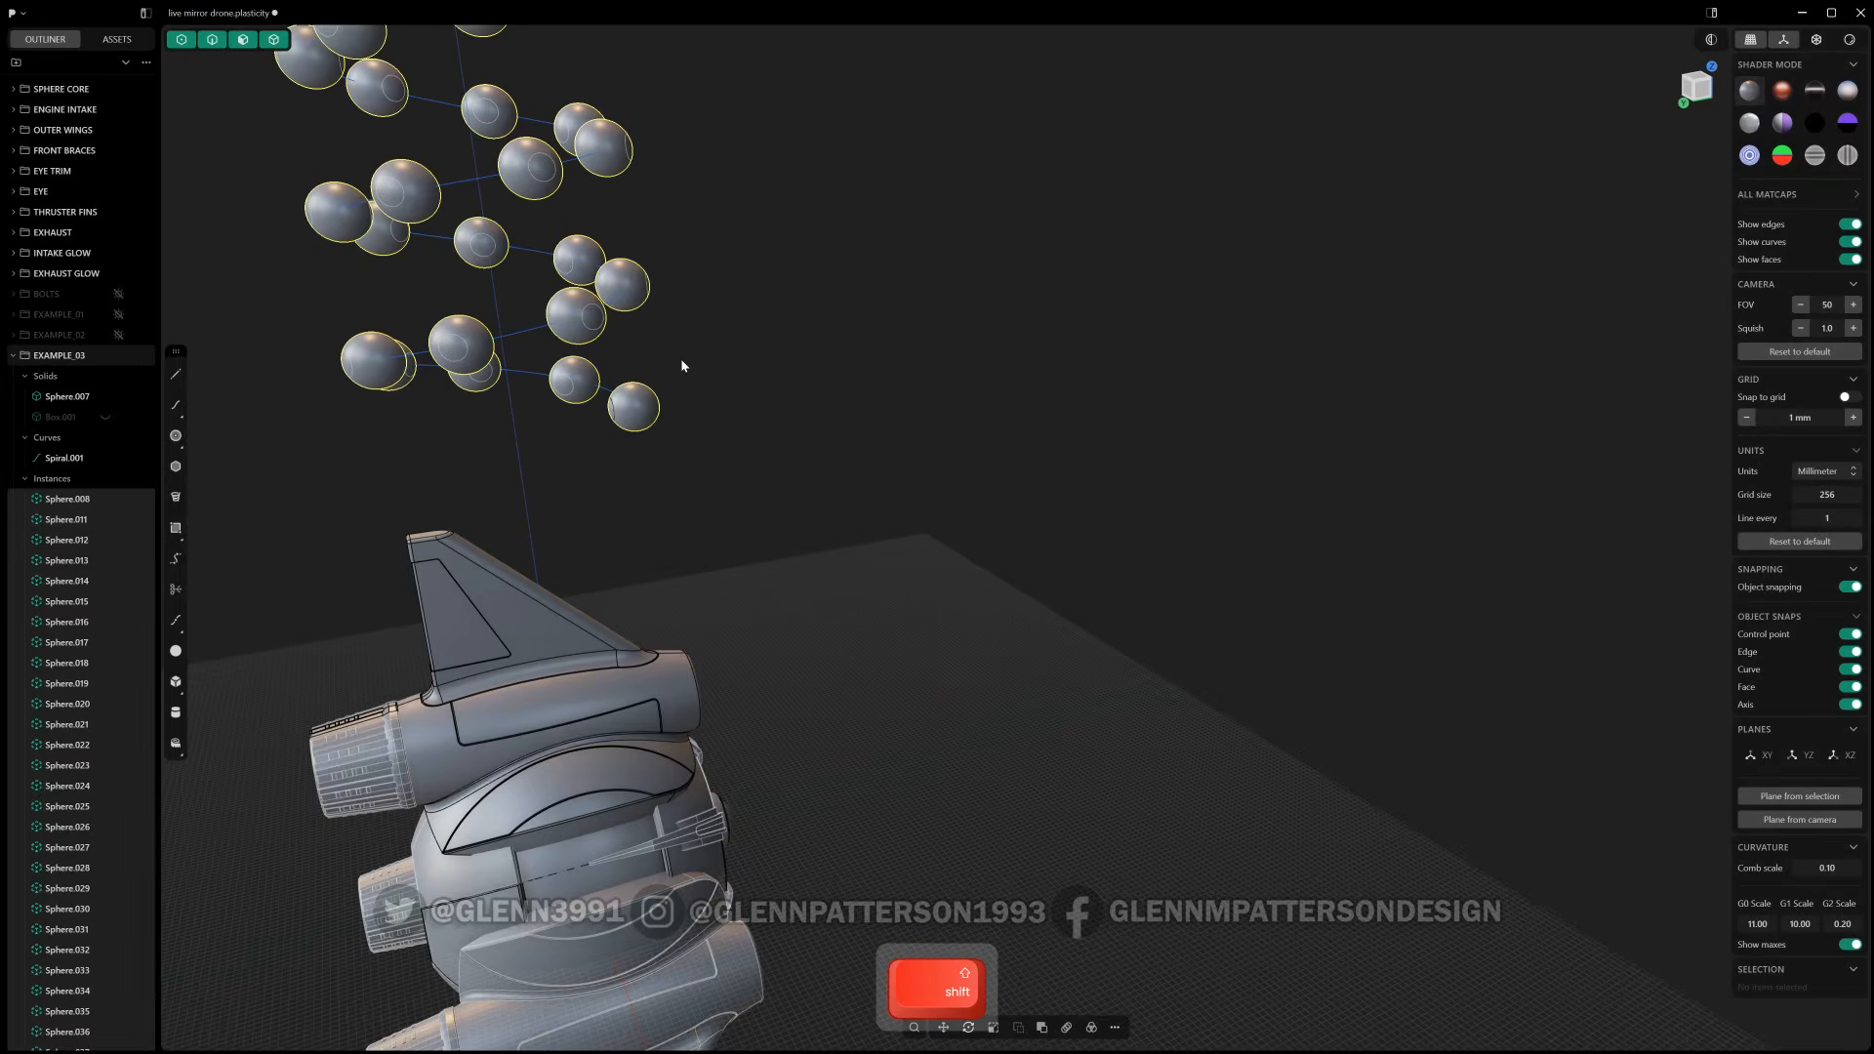
- Delete Sphere.008, the instance overlapping the original sphere at the helix's lower end
{"action": "scroll", "coordinate": [643, 357], "scroll_direction": "up", "scroll_amount": 8}
{"action": "middle_click_drag", "start_coordinate": [542, 574], "coordinate": [563, 578]}
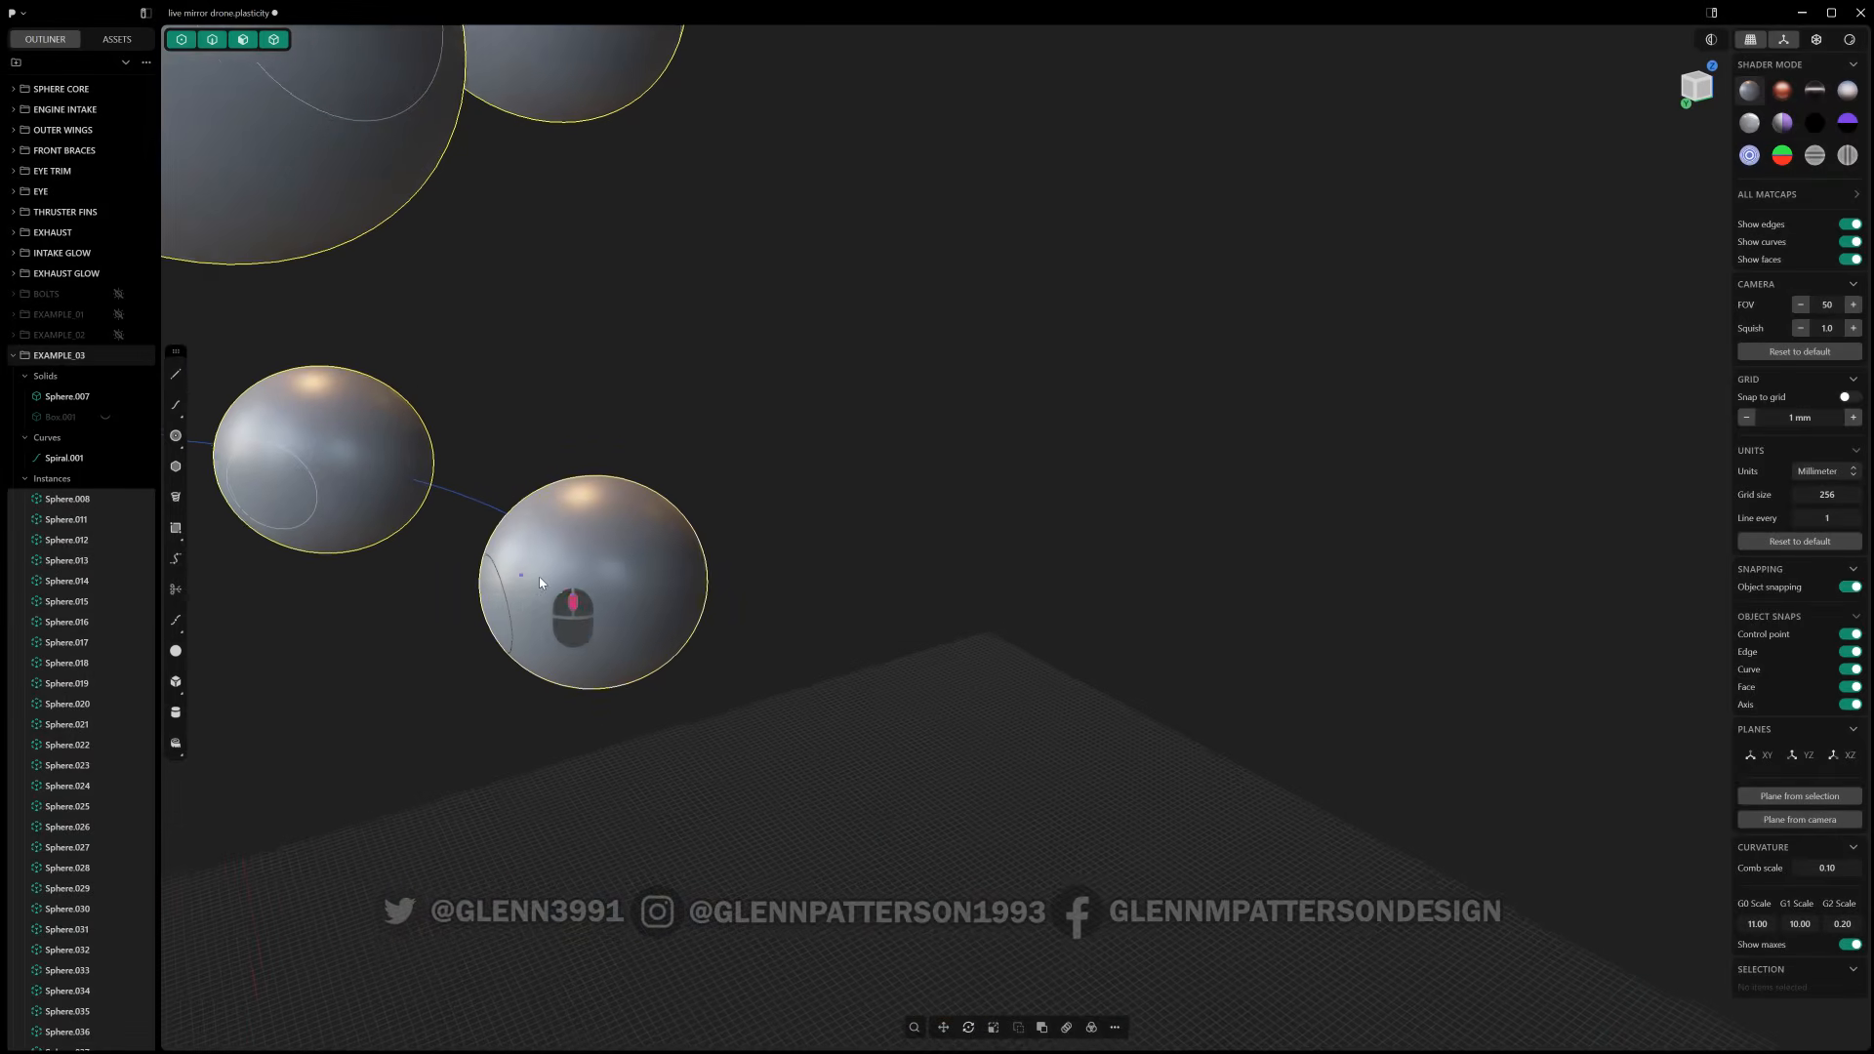
{"action": "left_click", "coordinate": [66, 500]}
{"action": "key", "text": "x"}
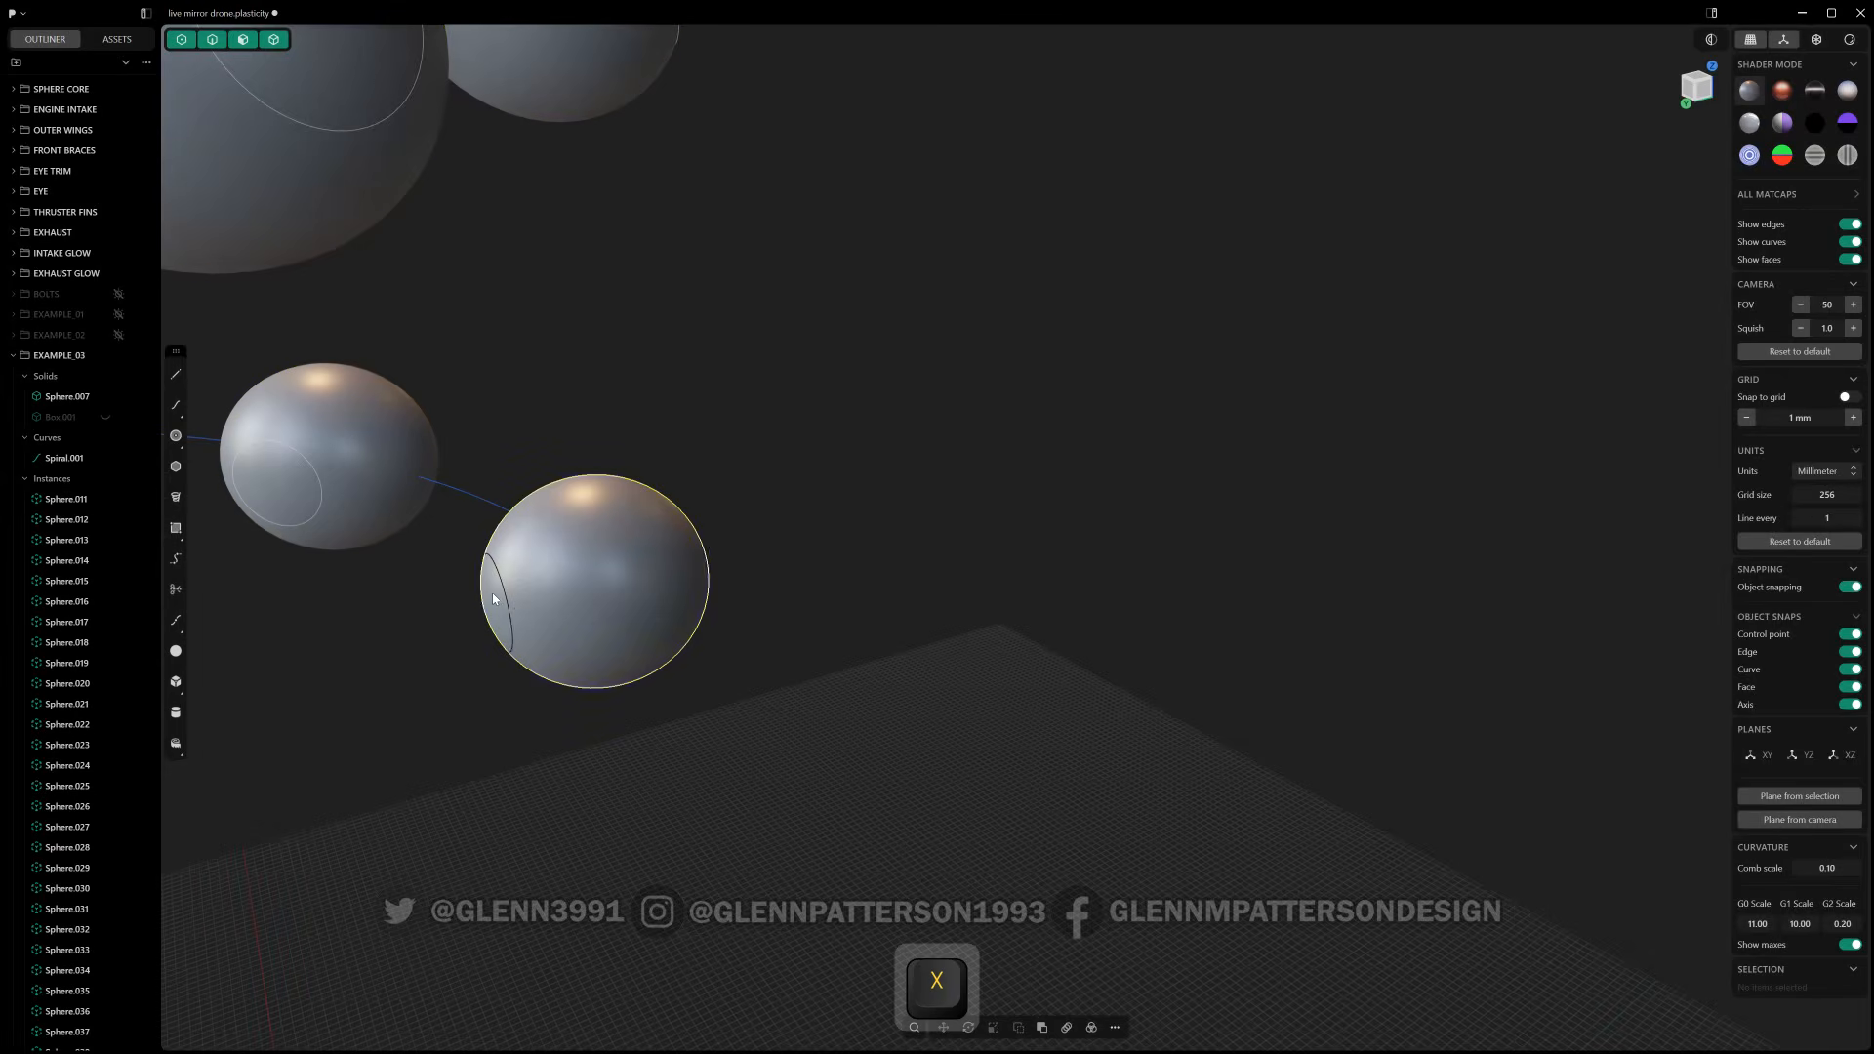
- Extrude the original sphere's flat circular face inward into a long cylinder reaching the helix's central axis
{"action": "left_click", "coordinate": [492, 598]}
{"action": "key", "text": "e"}
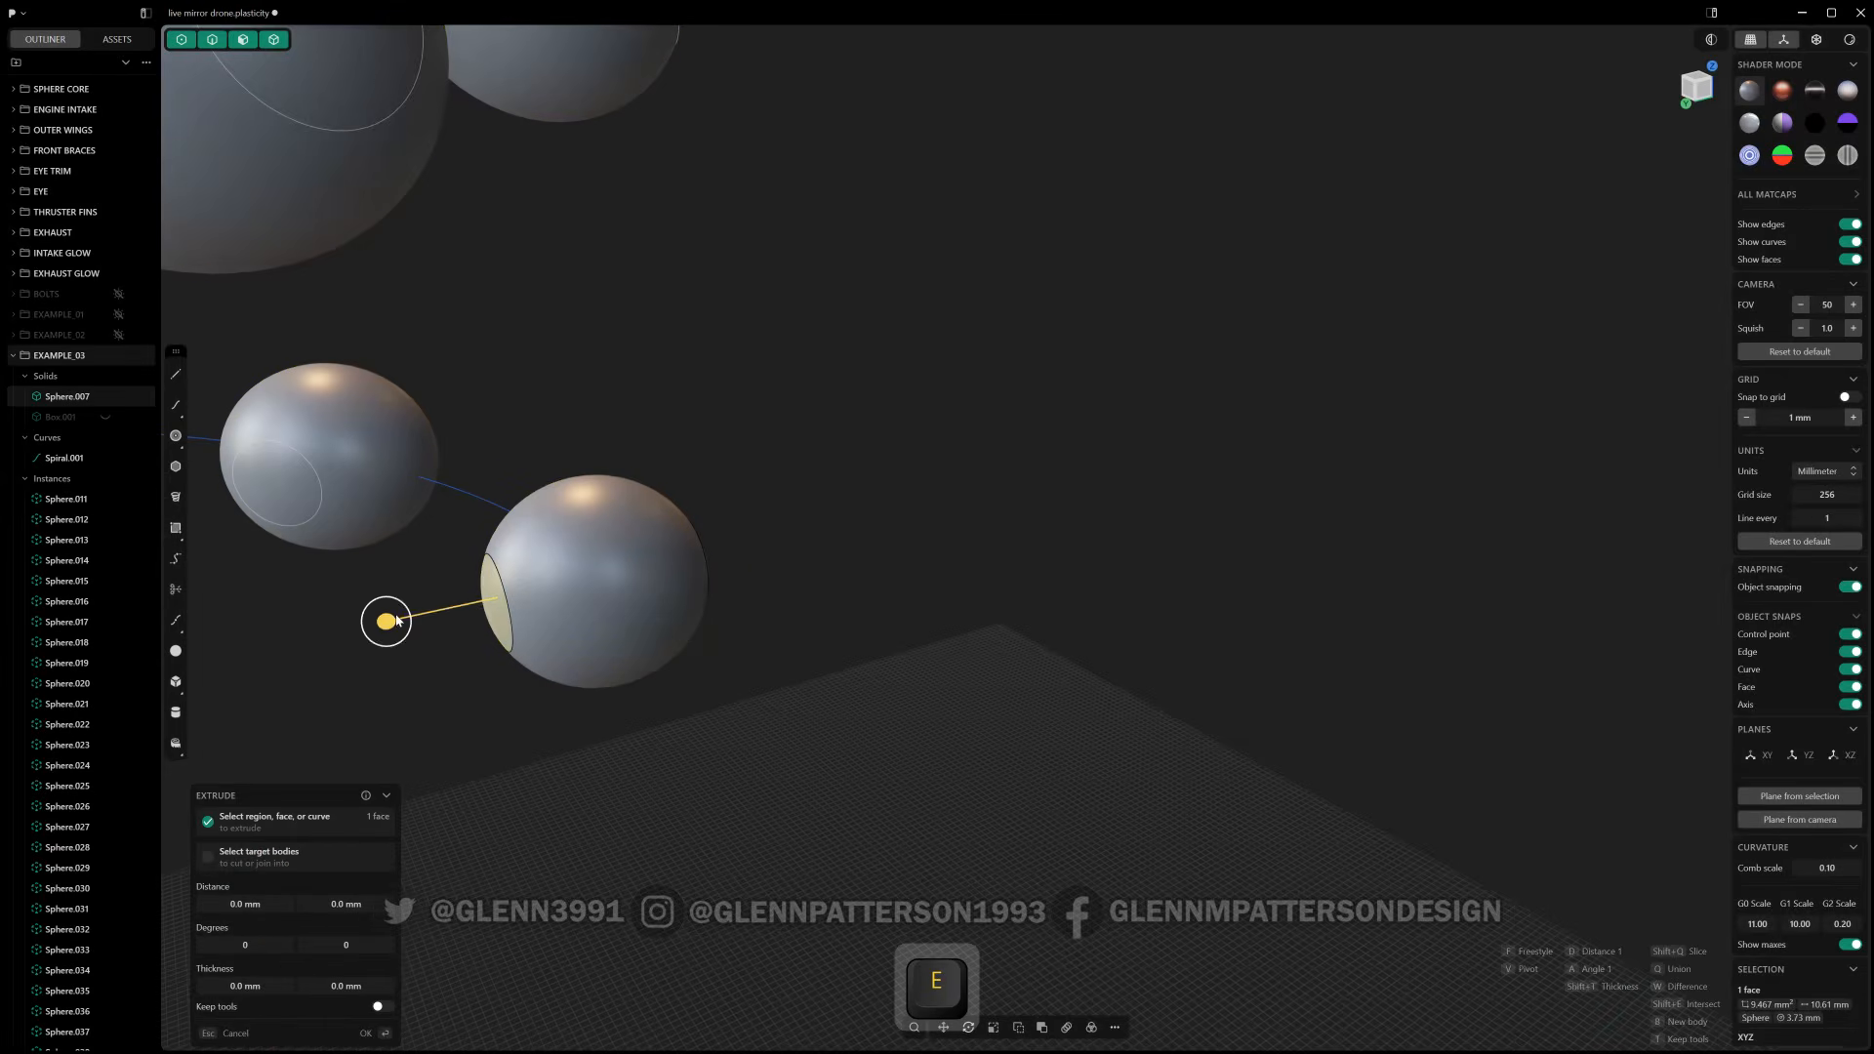
{"action": "left_click_drag", "start_coordinate": [387, 623], "coordinate": [186, 661]}
{"action": "scroll", "coordinate": [695, 590], "scroll_direction": "down", "scroll_amount": 10}
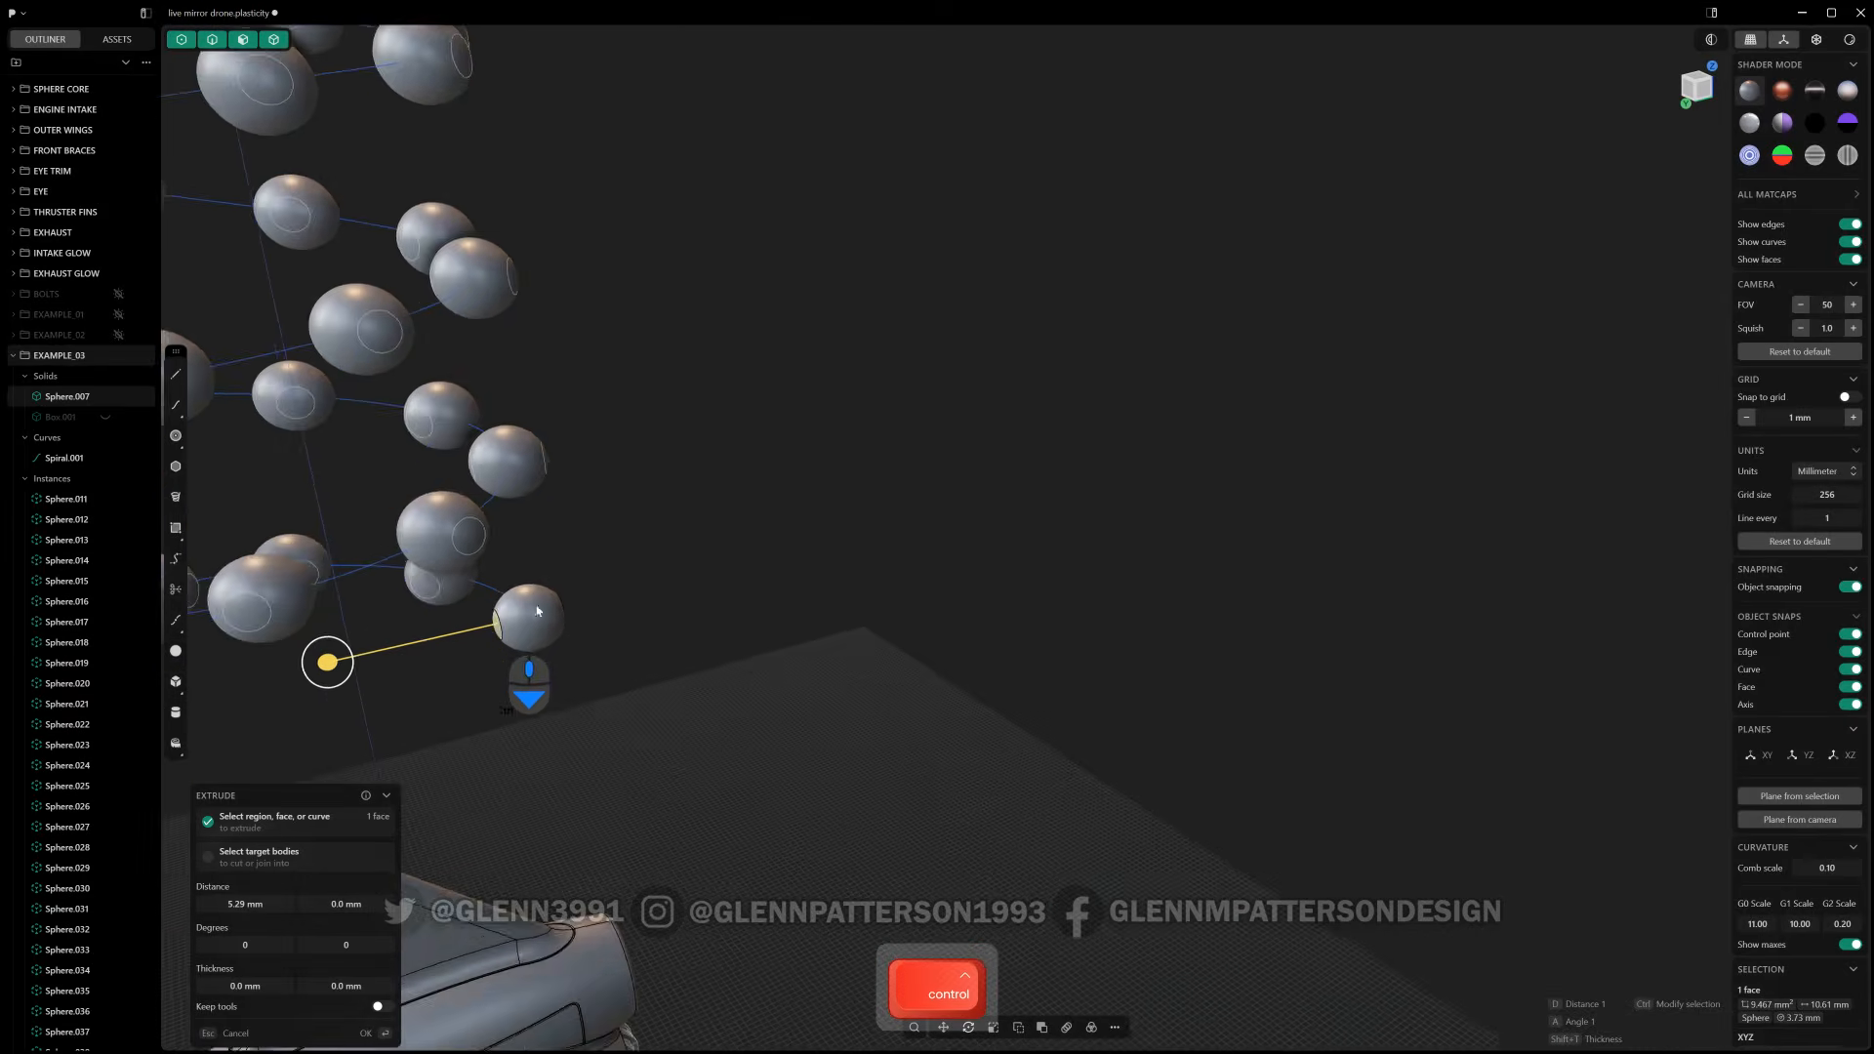
{"action": "key", "text": "ctrl"}
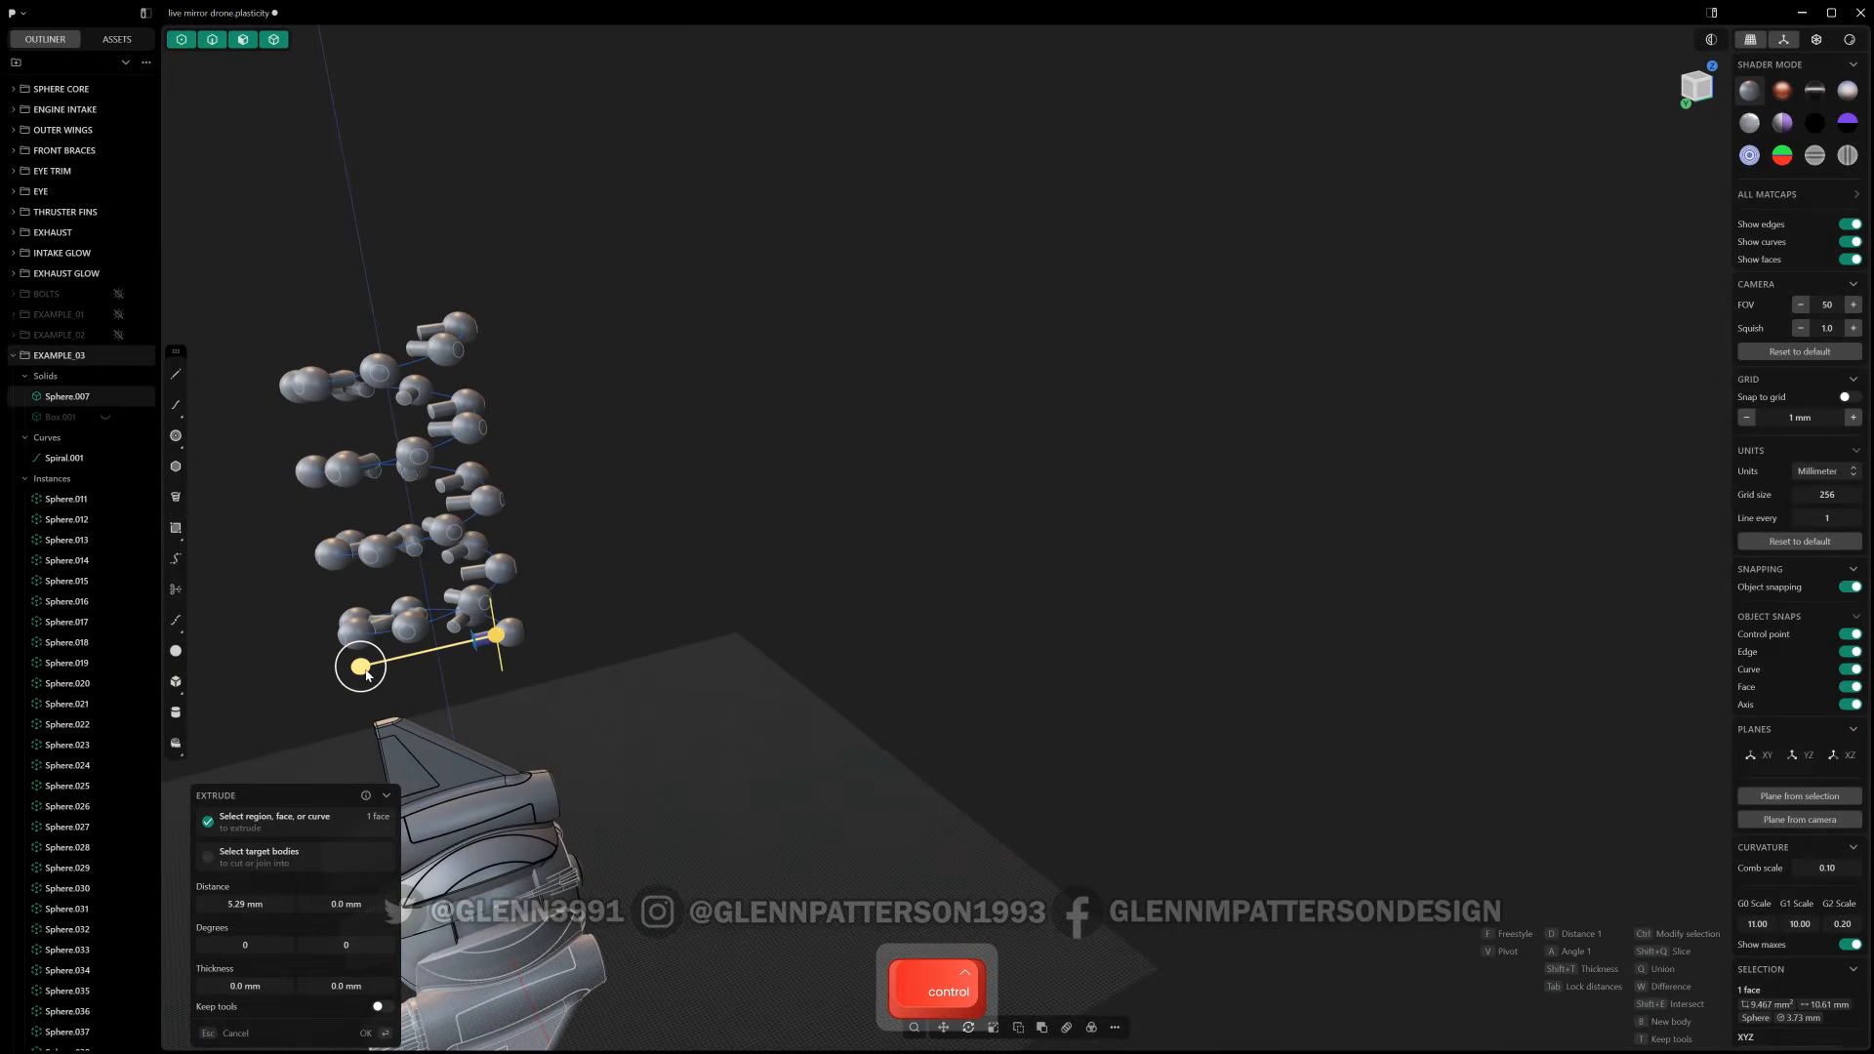
{"action": "left_click_drag", "start_coordinate": [366, 674], "coordinate": [321, 681]}
{"action": "key", "text": "Return"}
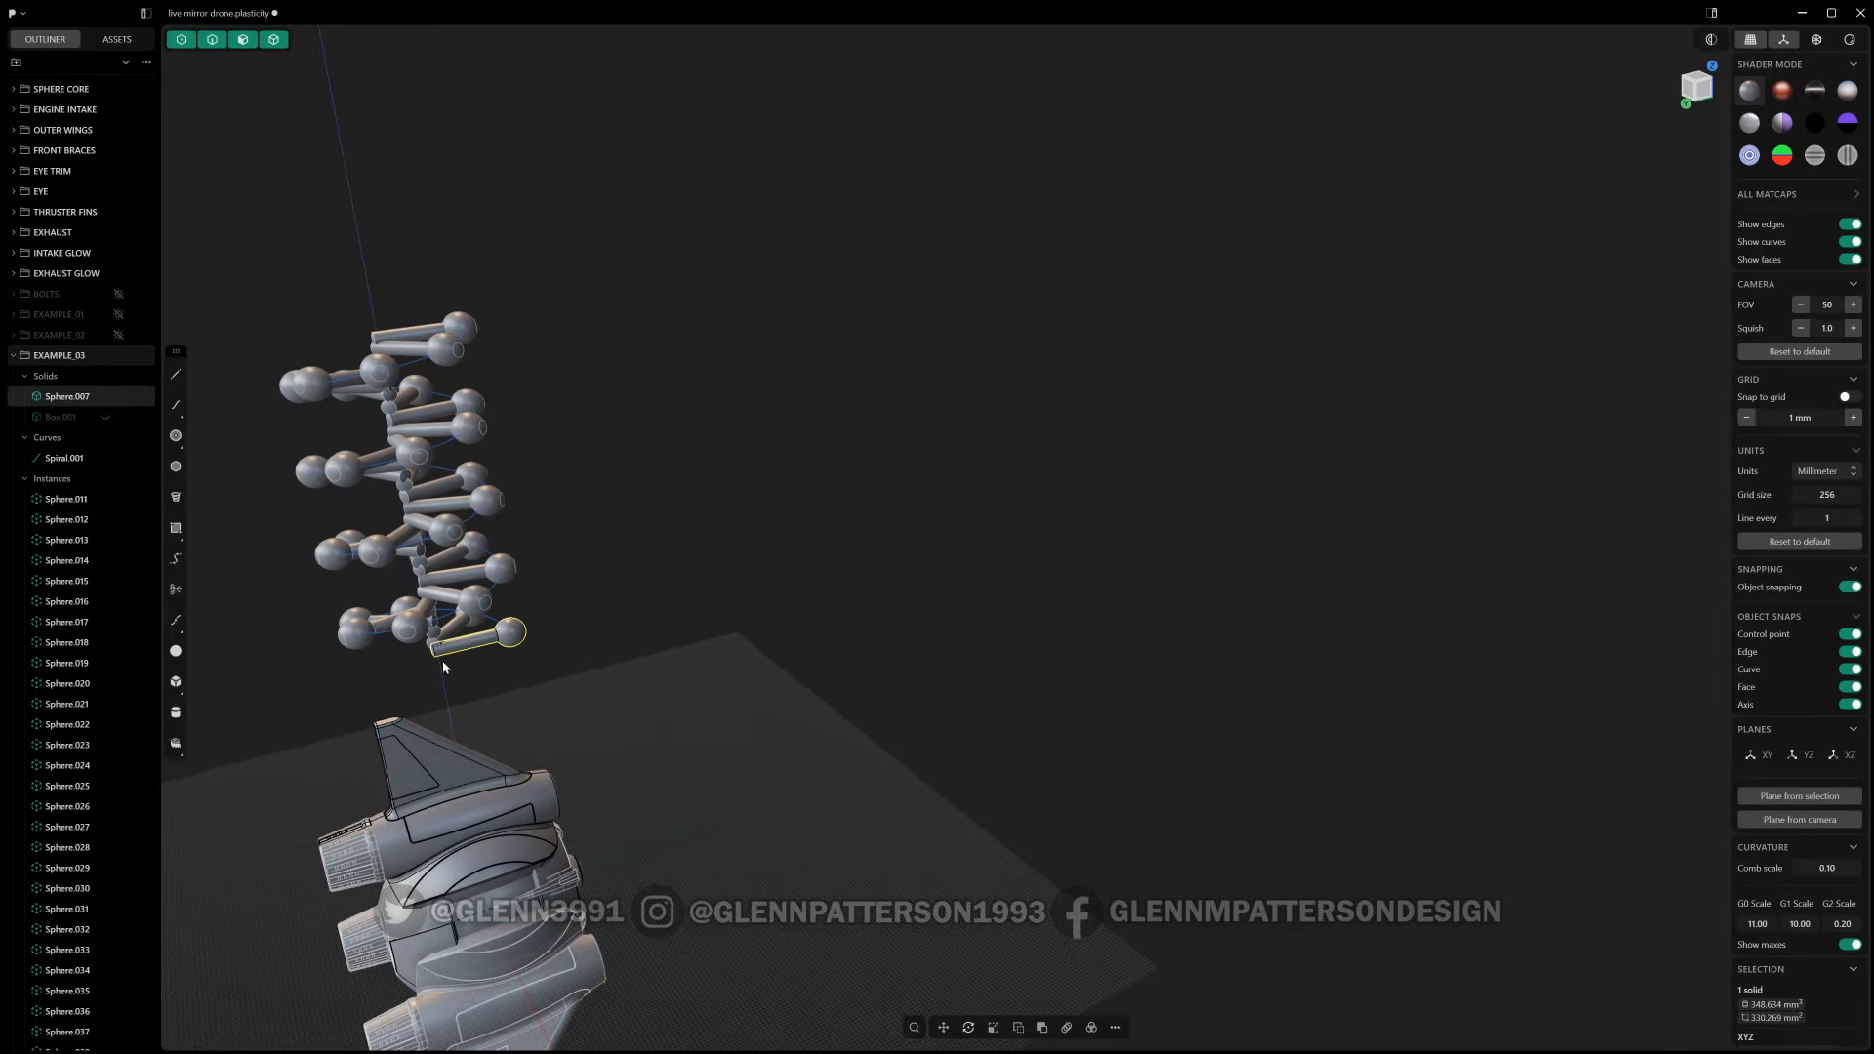
- Undo the extrusion, the sphere array and the earlier EXAMPLE_03 edits, back to where the EXAMPLE_03 group is hidden
{"action": "scroll", "coordinate": [443, 668], "scroll_direction": "up", "scroll_amount": 10}
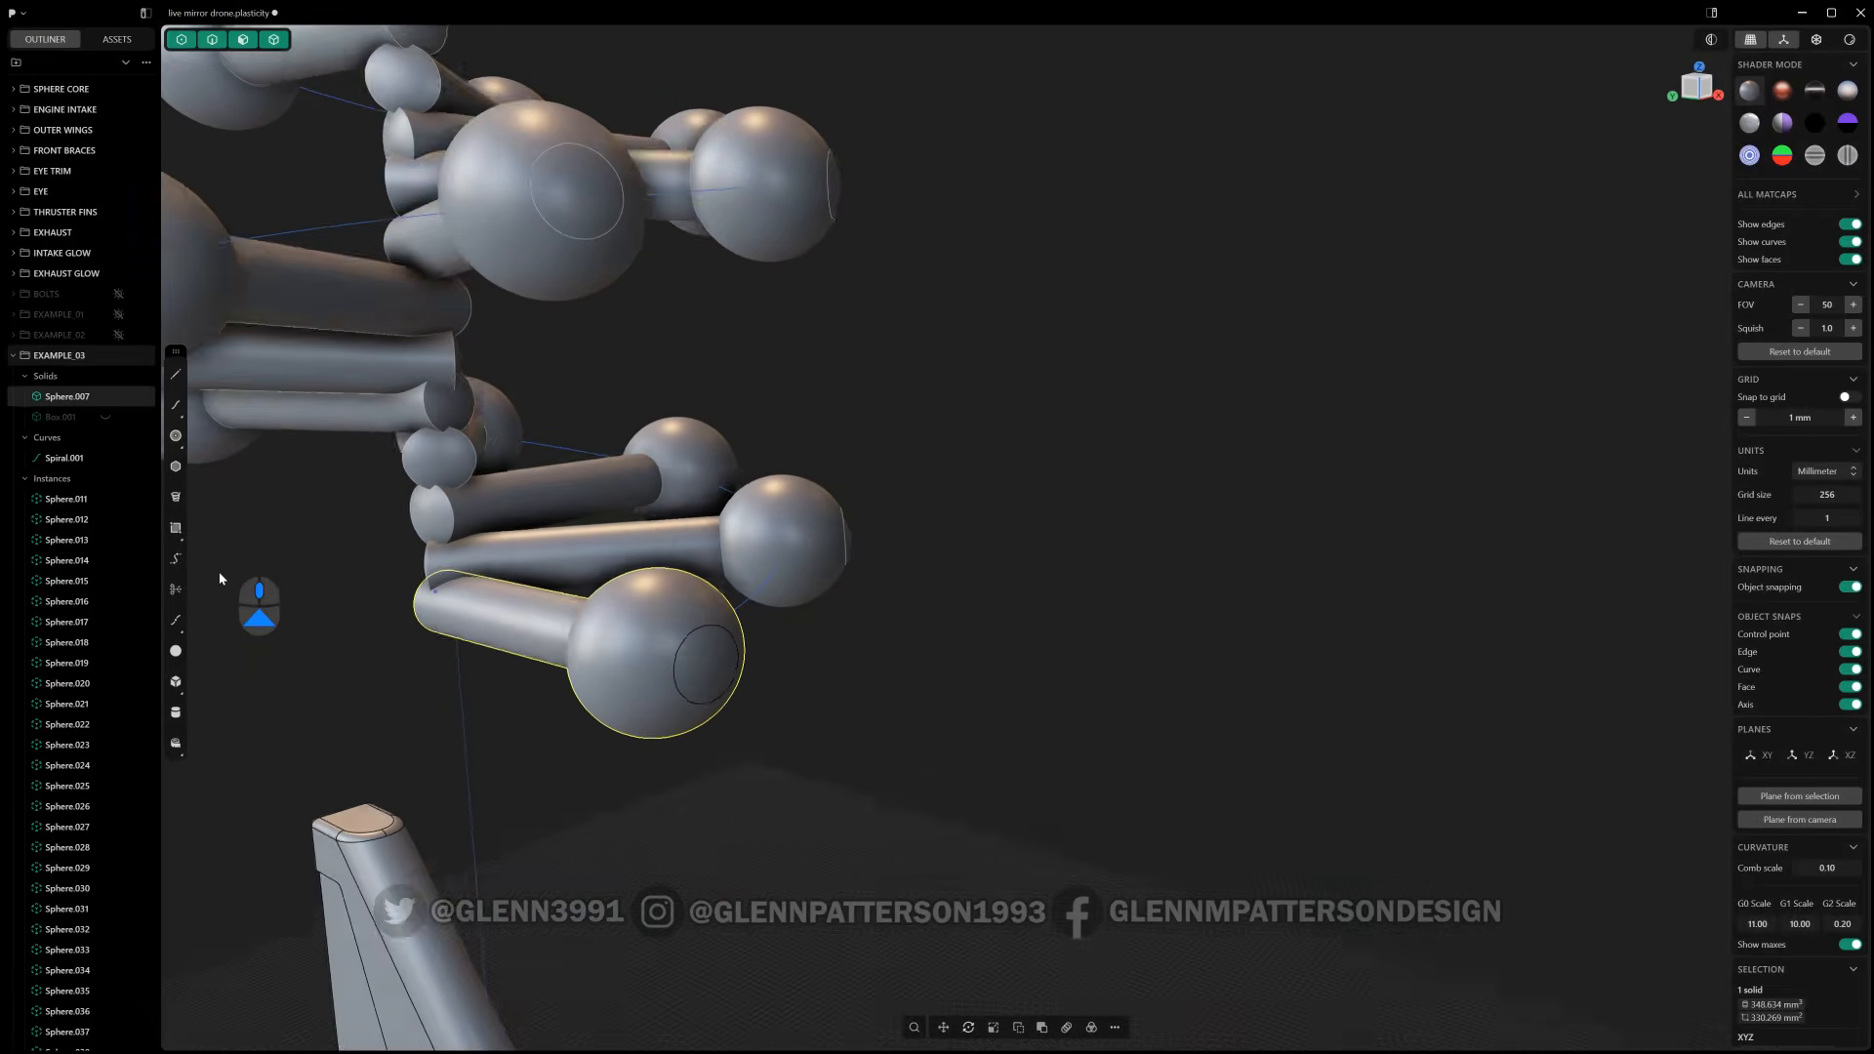
{"action": "scroll", "coordinate": [221, 579], "scroll_direction": "down", "scroll_amount": 10}
{"action": "middle_click_drag", "start_coordinate": [449, 547], "coordinate": [946, 566]}
{"action": "scroll", "coordinate": [509, 509], "scroll_direction": "up", "scroll_amount": 5}
{"action": "key", "text": "ctrl+z"}
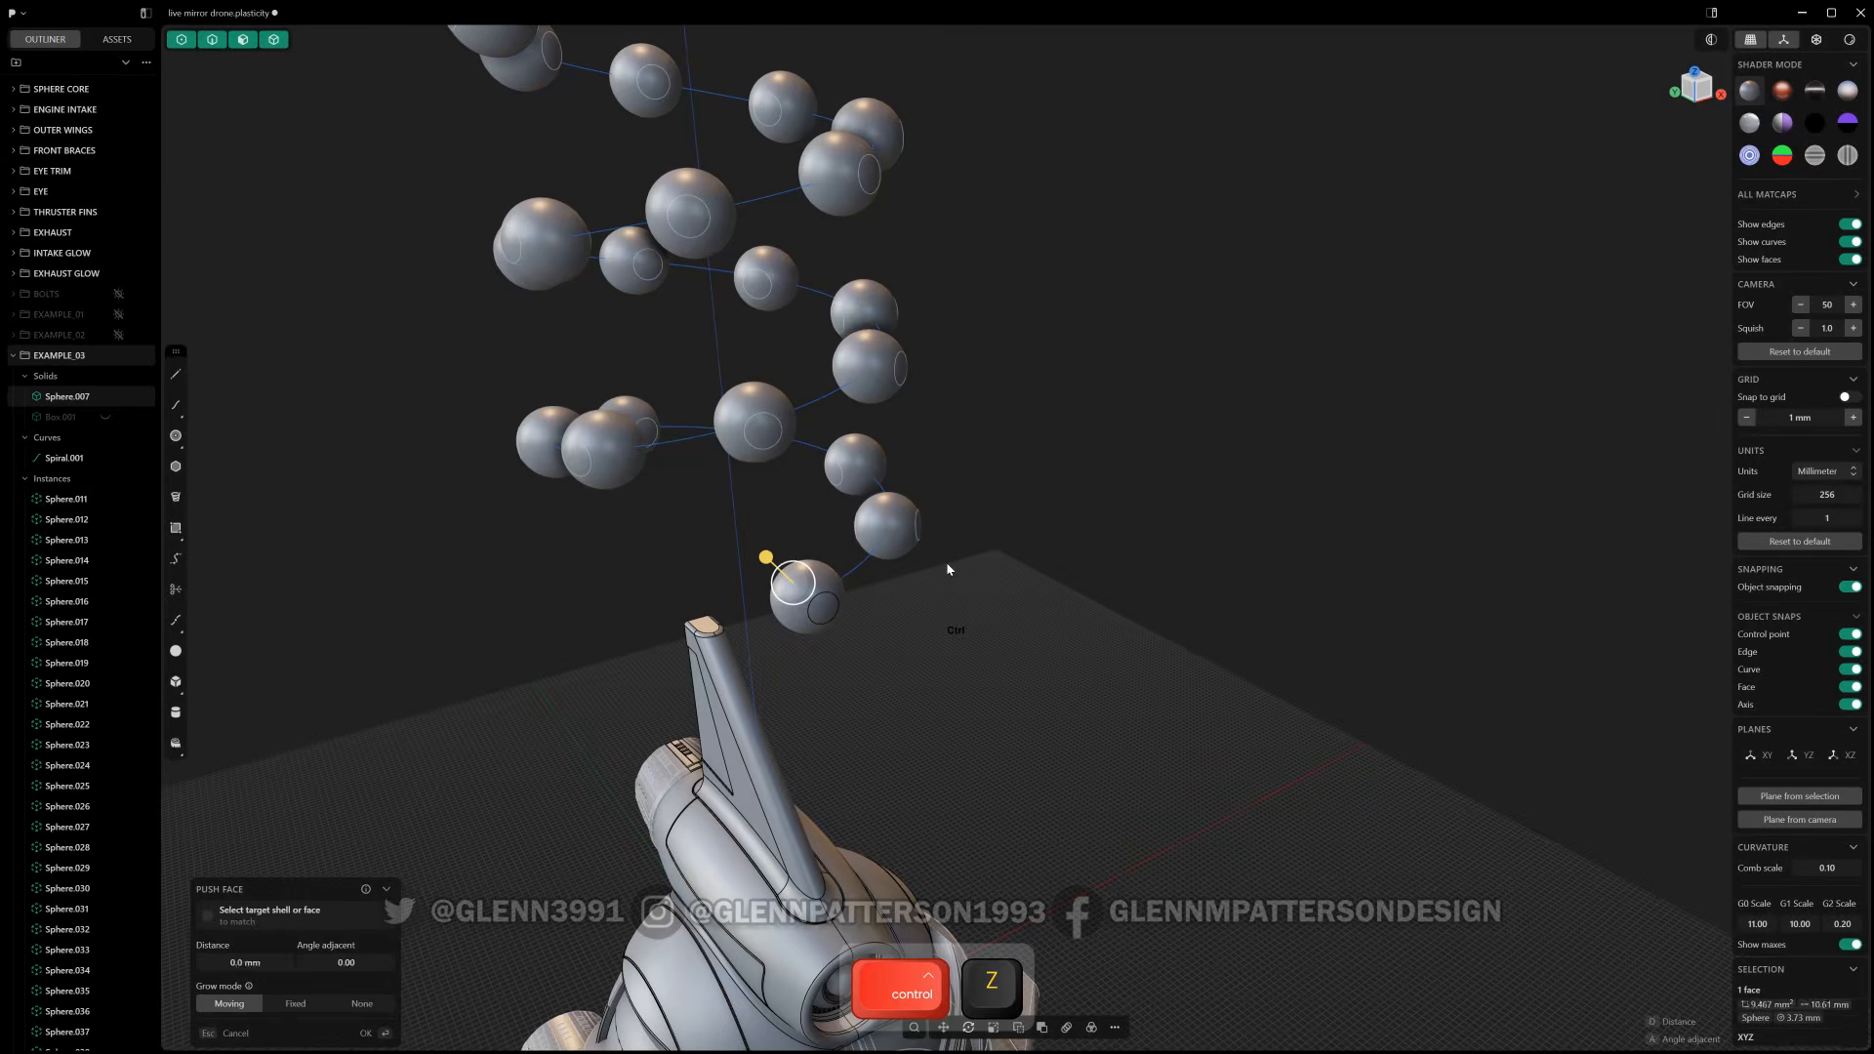
{"action": "key", "text": "ctrl+z"}
{"action": "key", "text": "ctrl+z"}
{"action": "key", "text": "ctrl+z"}
{"action": "key", "text": "ctrl+z"}
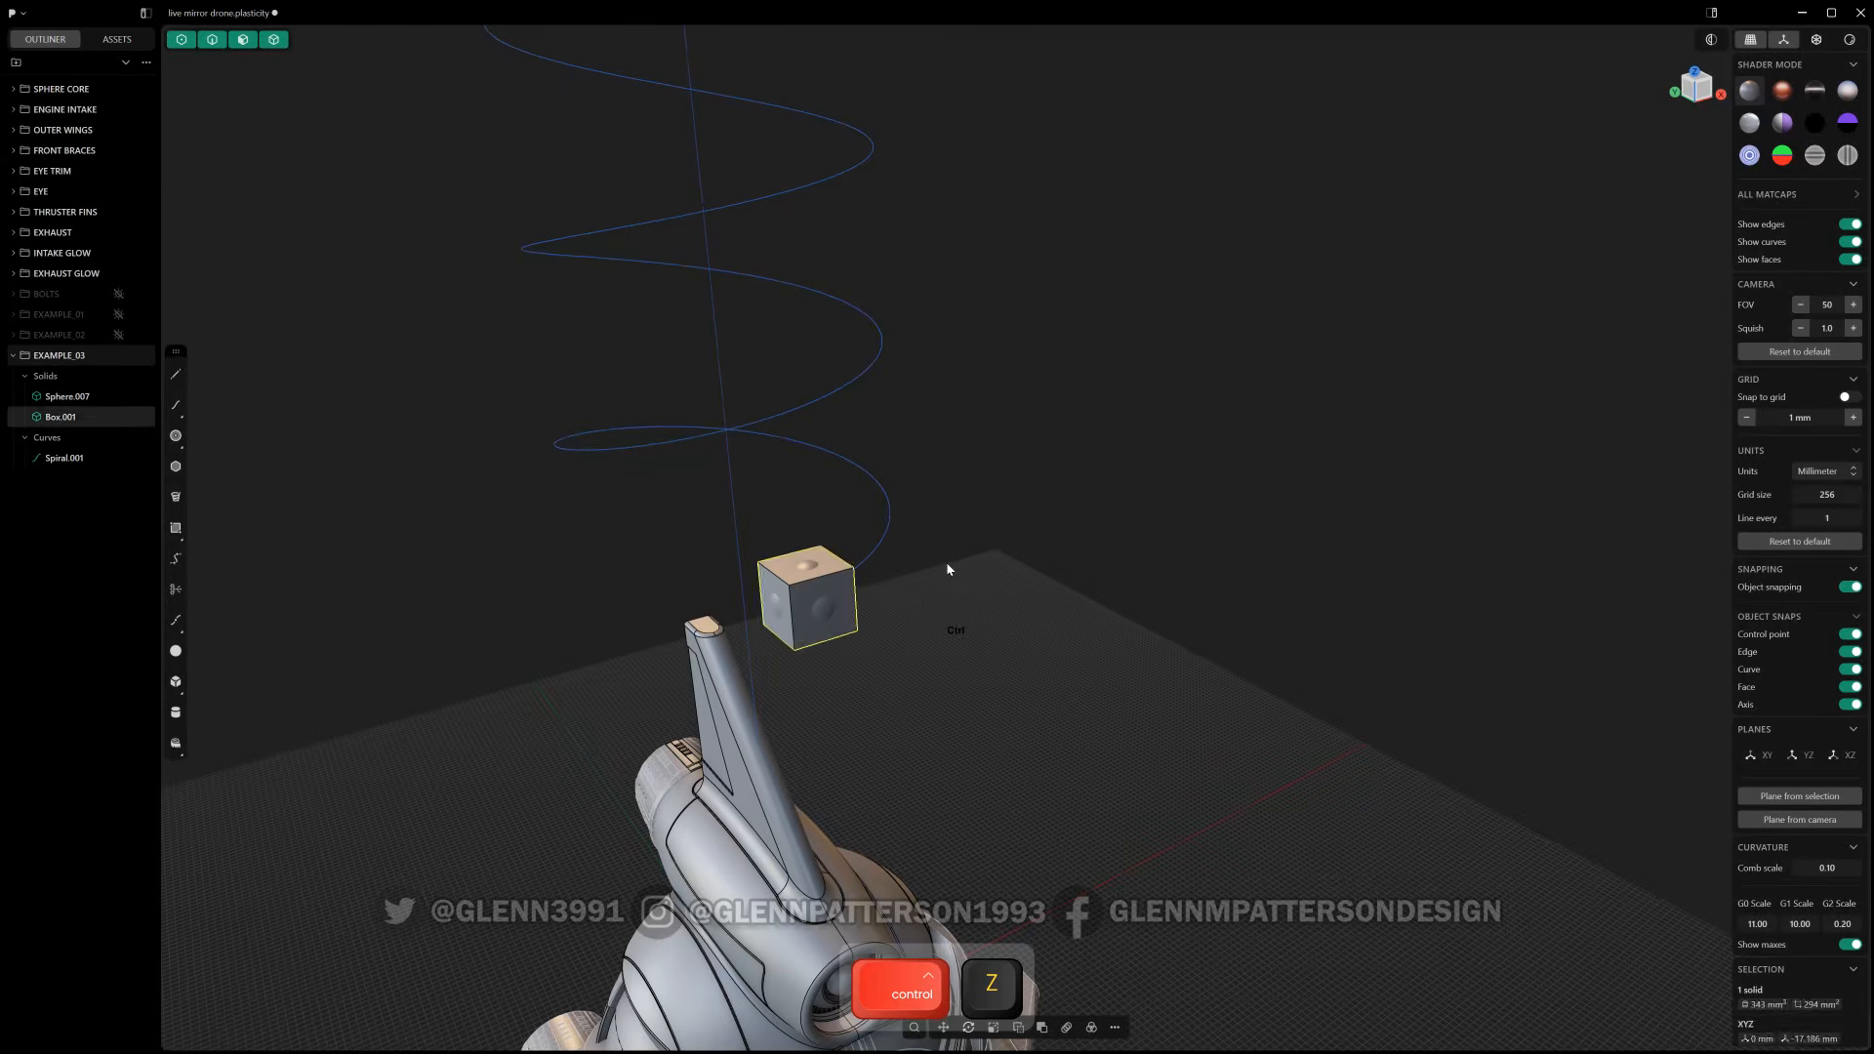
{"action": "key", "text": "ctrl+z"}
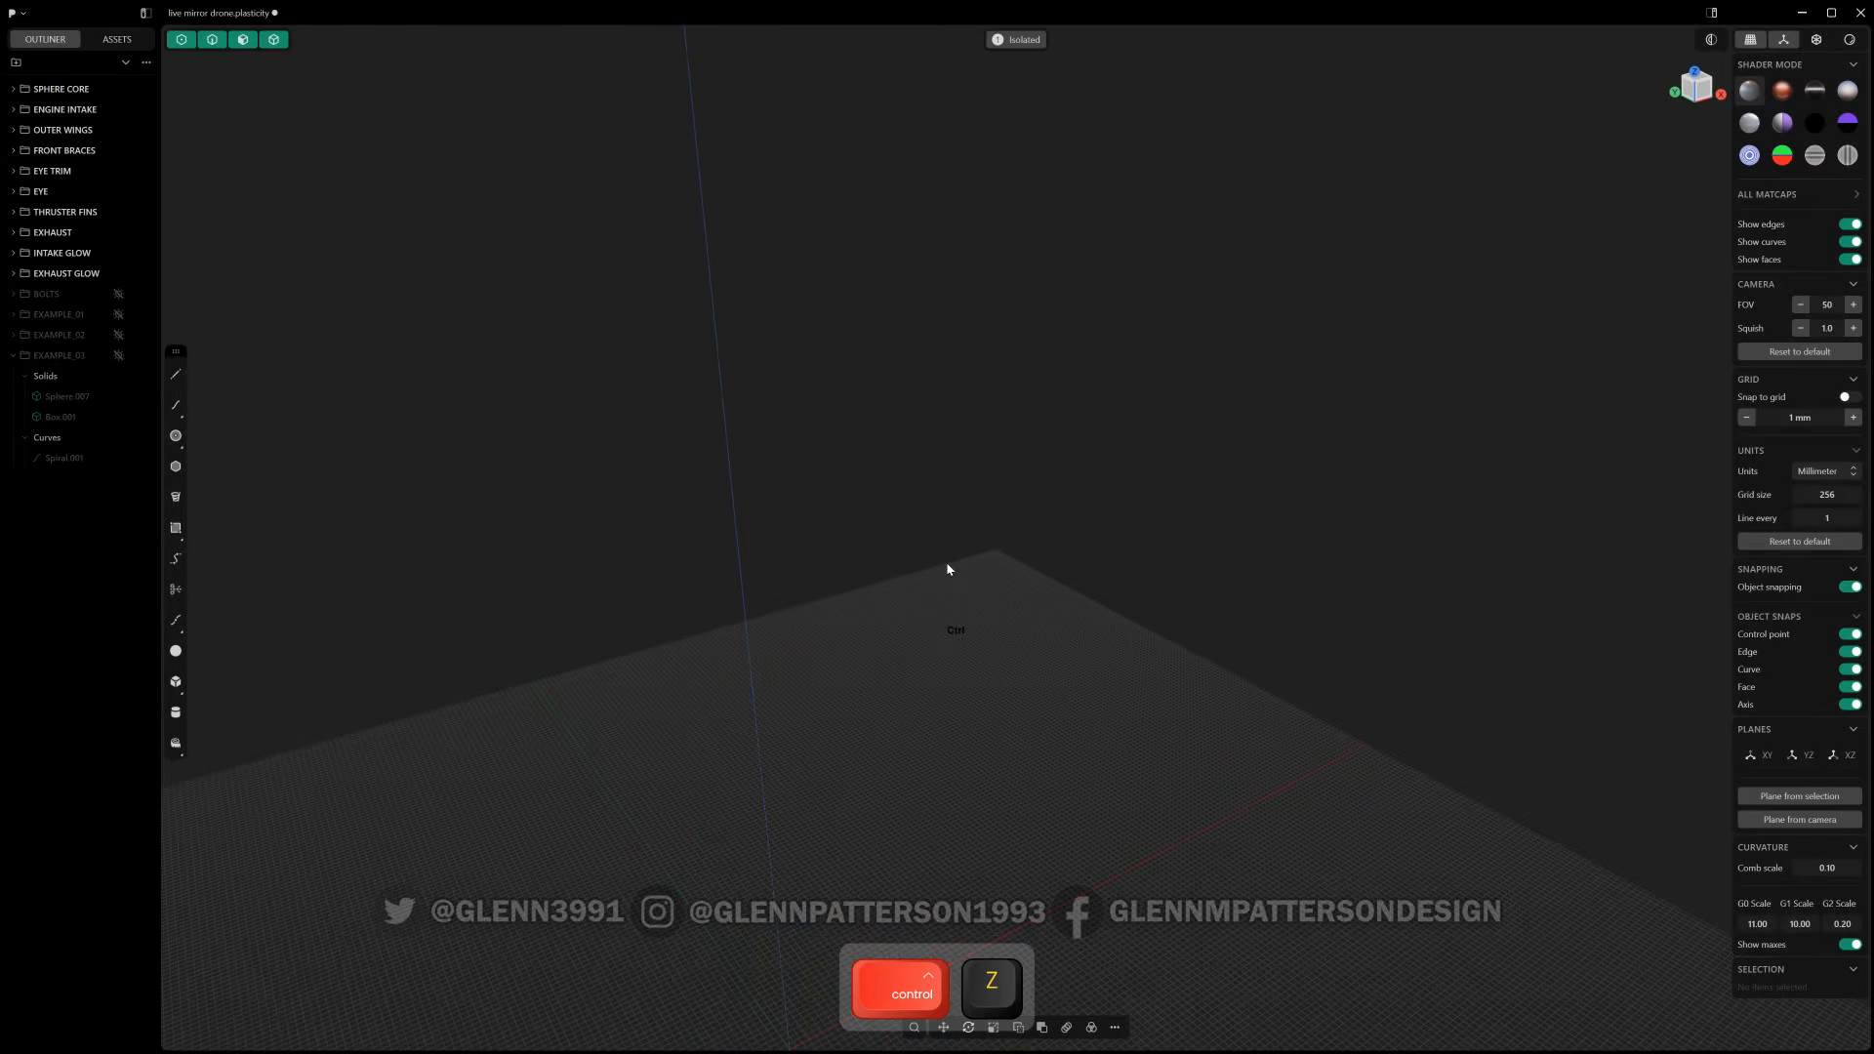
- Leave isolation mode to show the whole drone again, and frame it in a close view
{"action": "scroll", "coordinate": [952, 568], "scroll_direction": "down", "scroll_amount": 4}
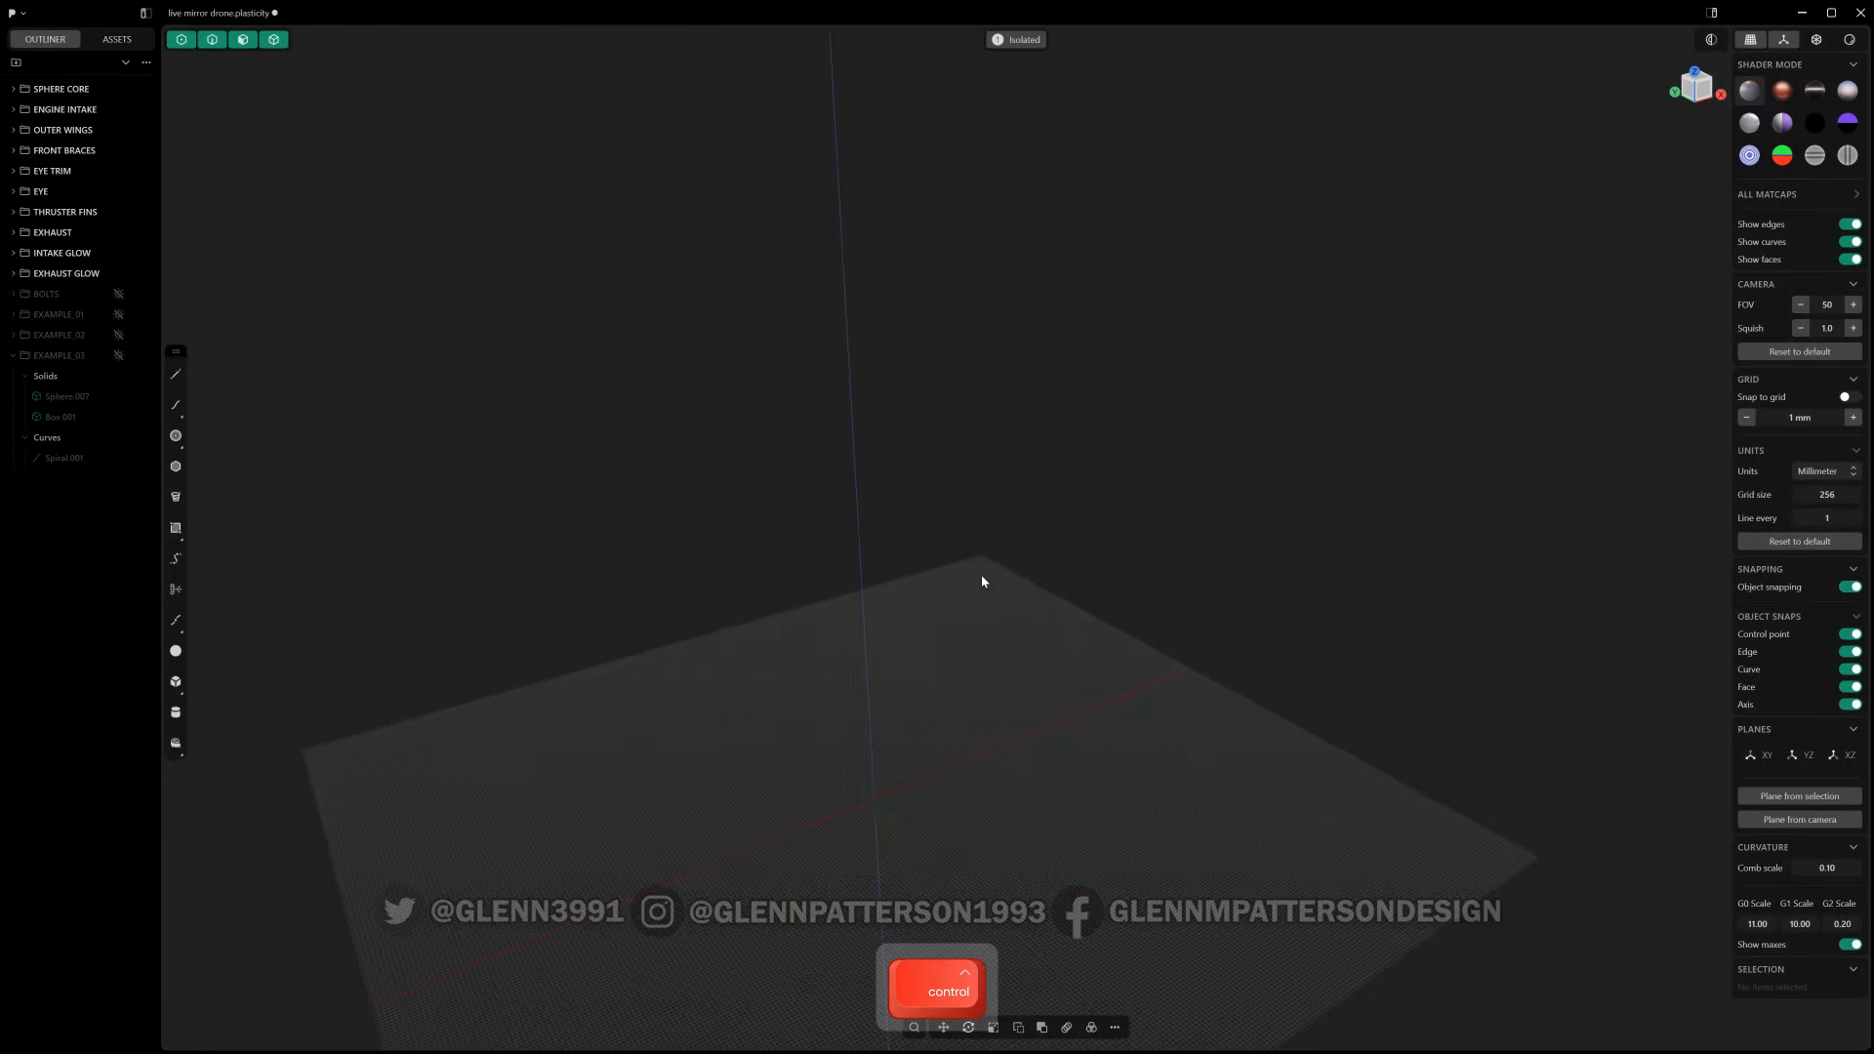
{"action": "key", "text": "period"}
{"action": "middle_click_drag", "start_coordinate": [893, 778], "coordinate": [901, 525], "text": "shift"}
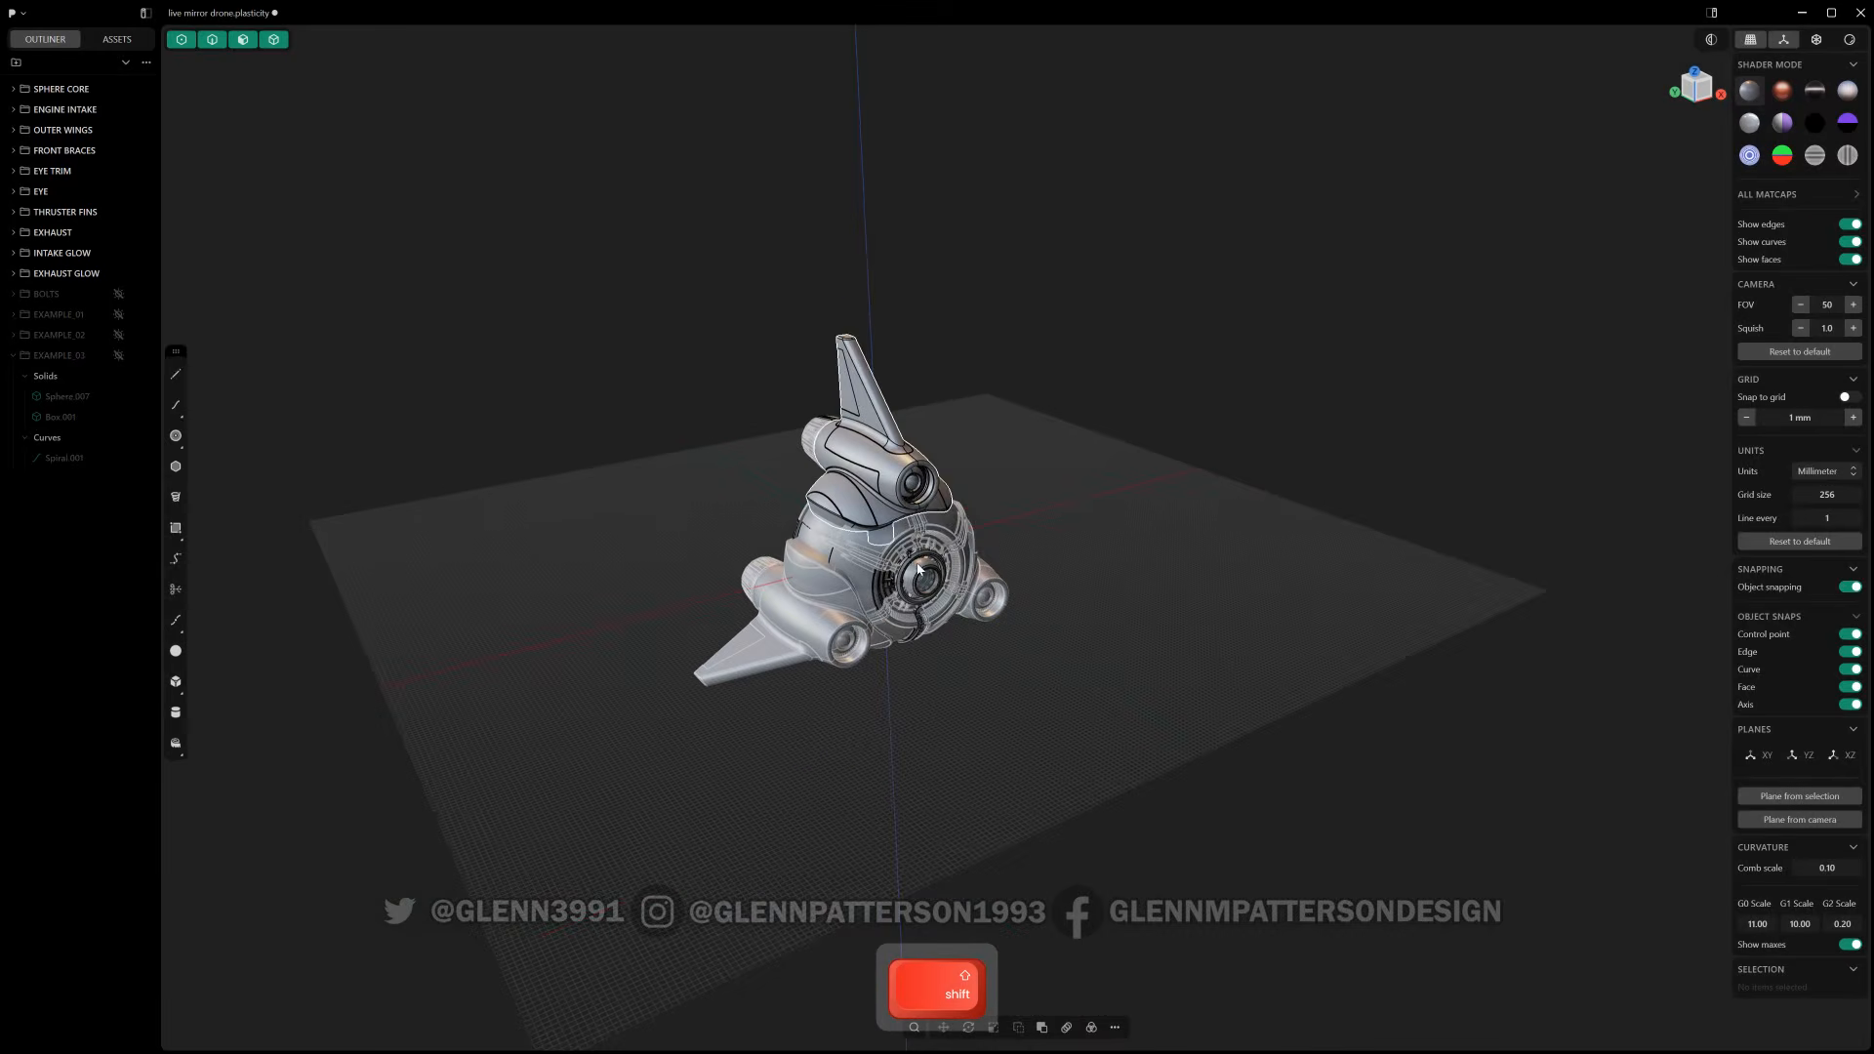
{"action": "scroll", "coordinate": [900, 584], "scroll_direction": "up", "scroll_amount": 6}
{"action": "middle_click_drag", "start_coordinate": [874, 626], "coordinate": [942, 744], "text": "shift"}
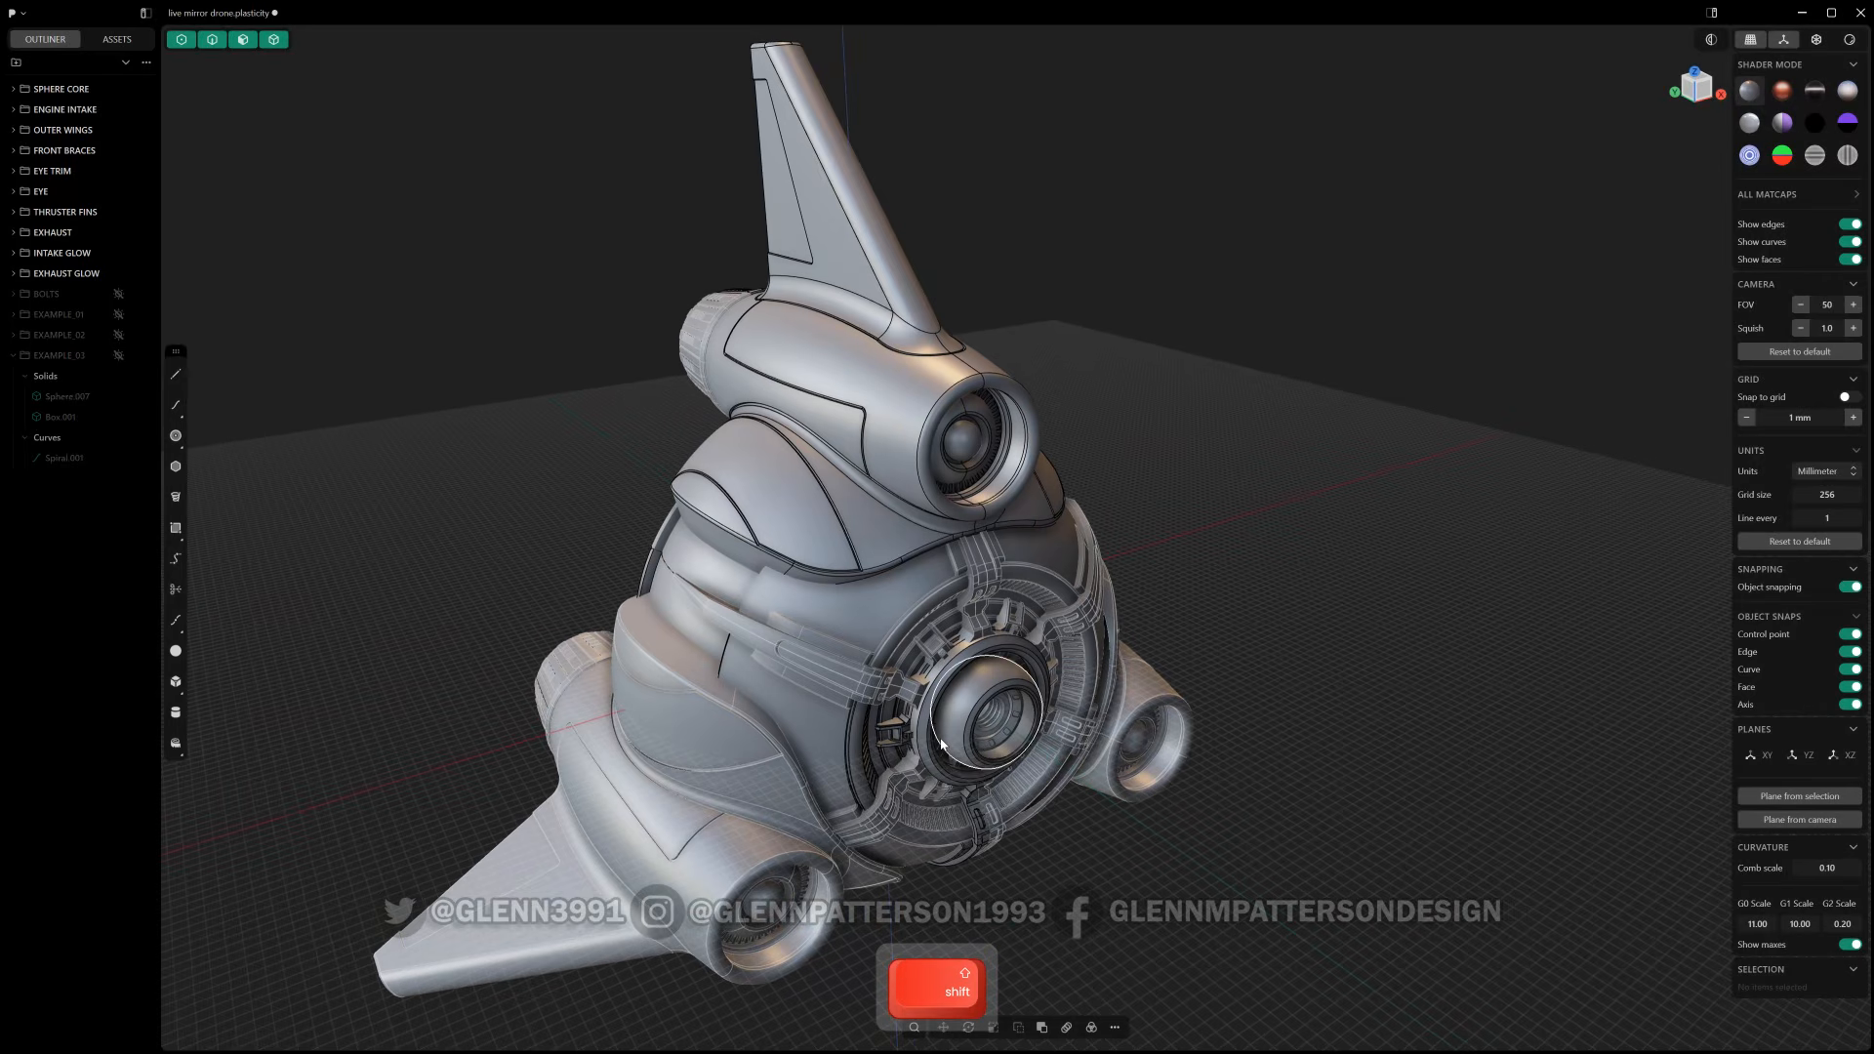